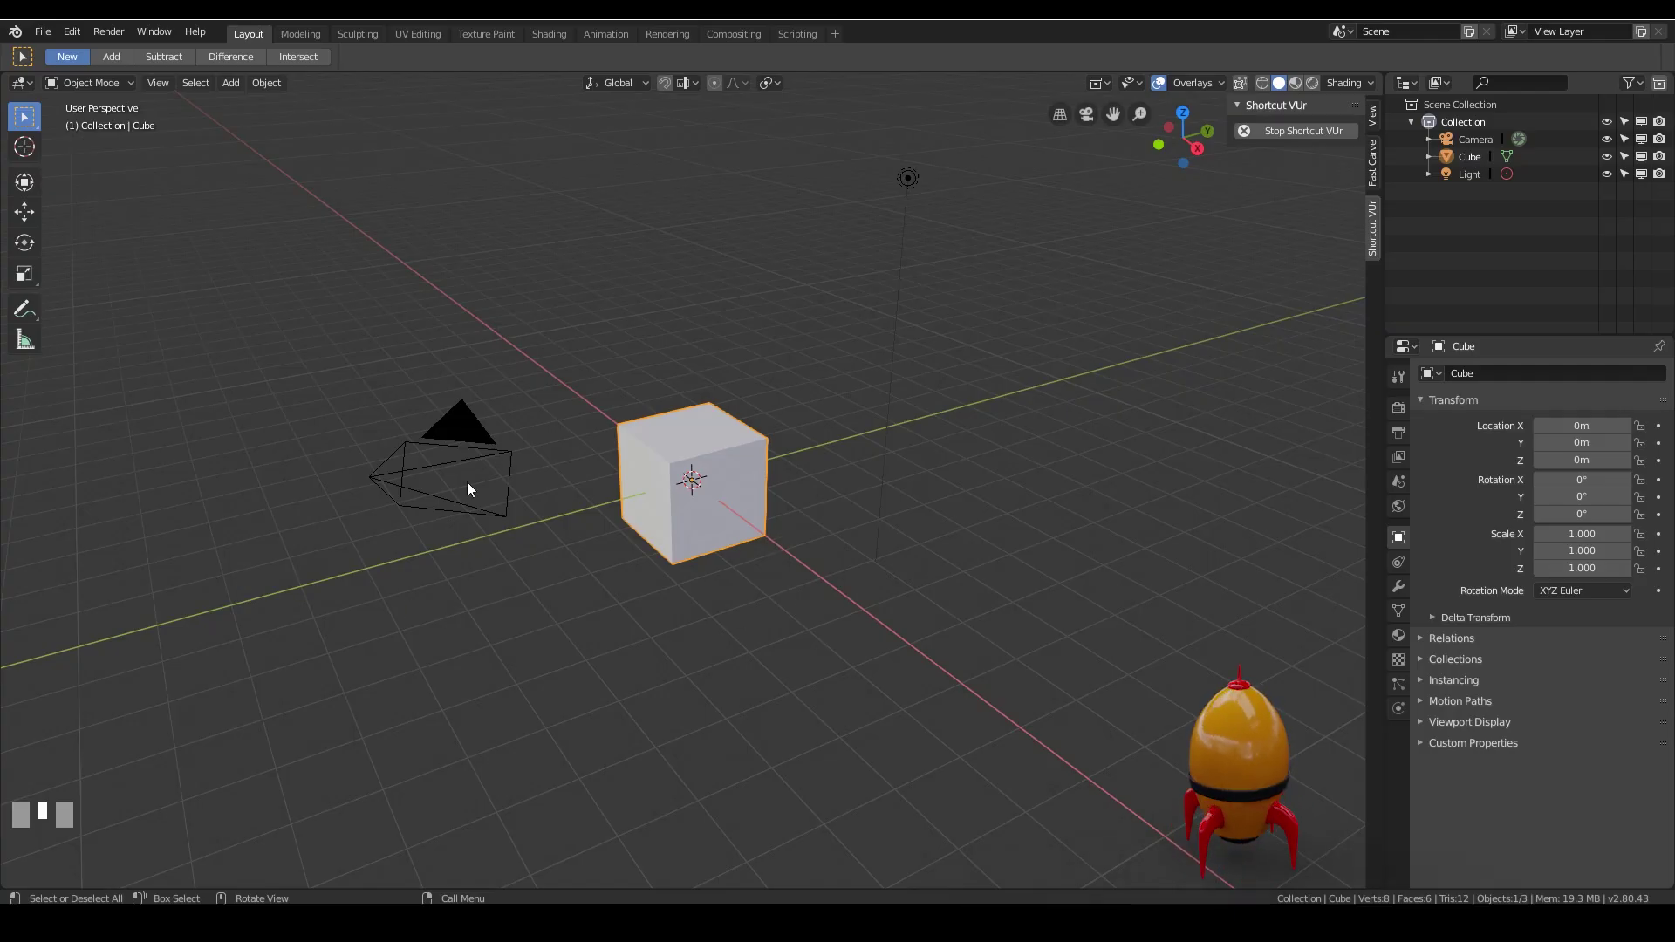
# Add a Subdivision Surface modifier with viewport level 3 to the default cube and shade it smooth.
pyautogui.scroll(4, 750, 524)
pyautogui.moveTo(740, 528); pyautogui.dragTo(775, 440, button='middle')
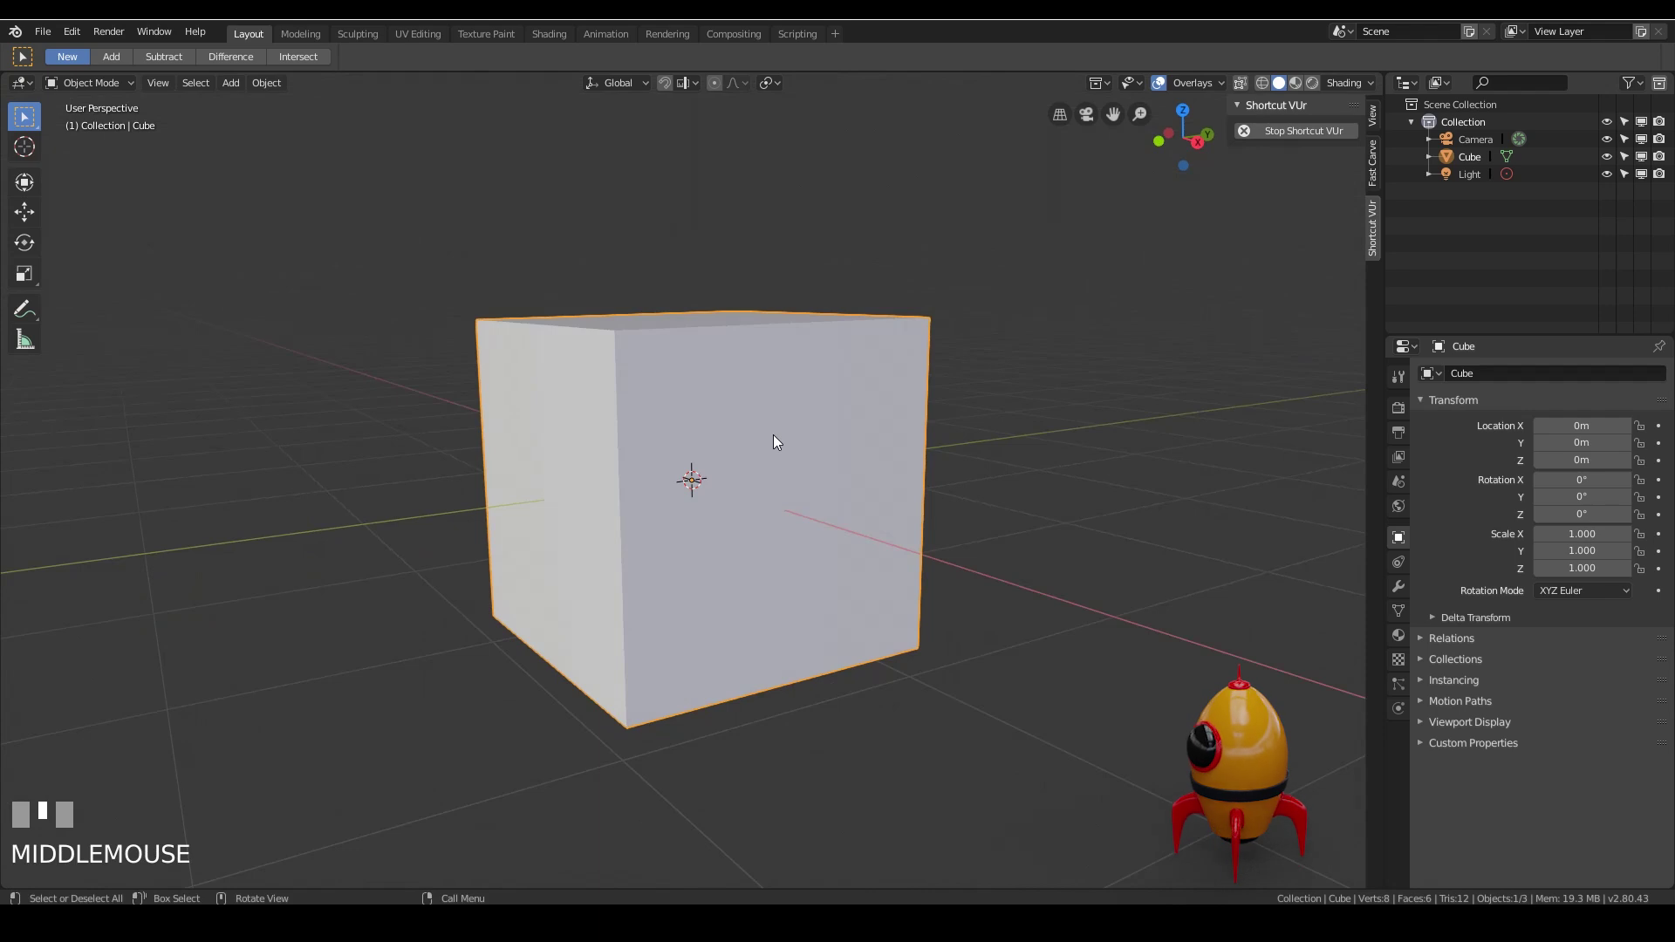
pyautogui.click(815, 427)
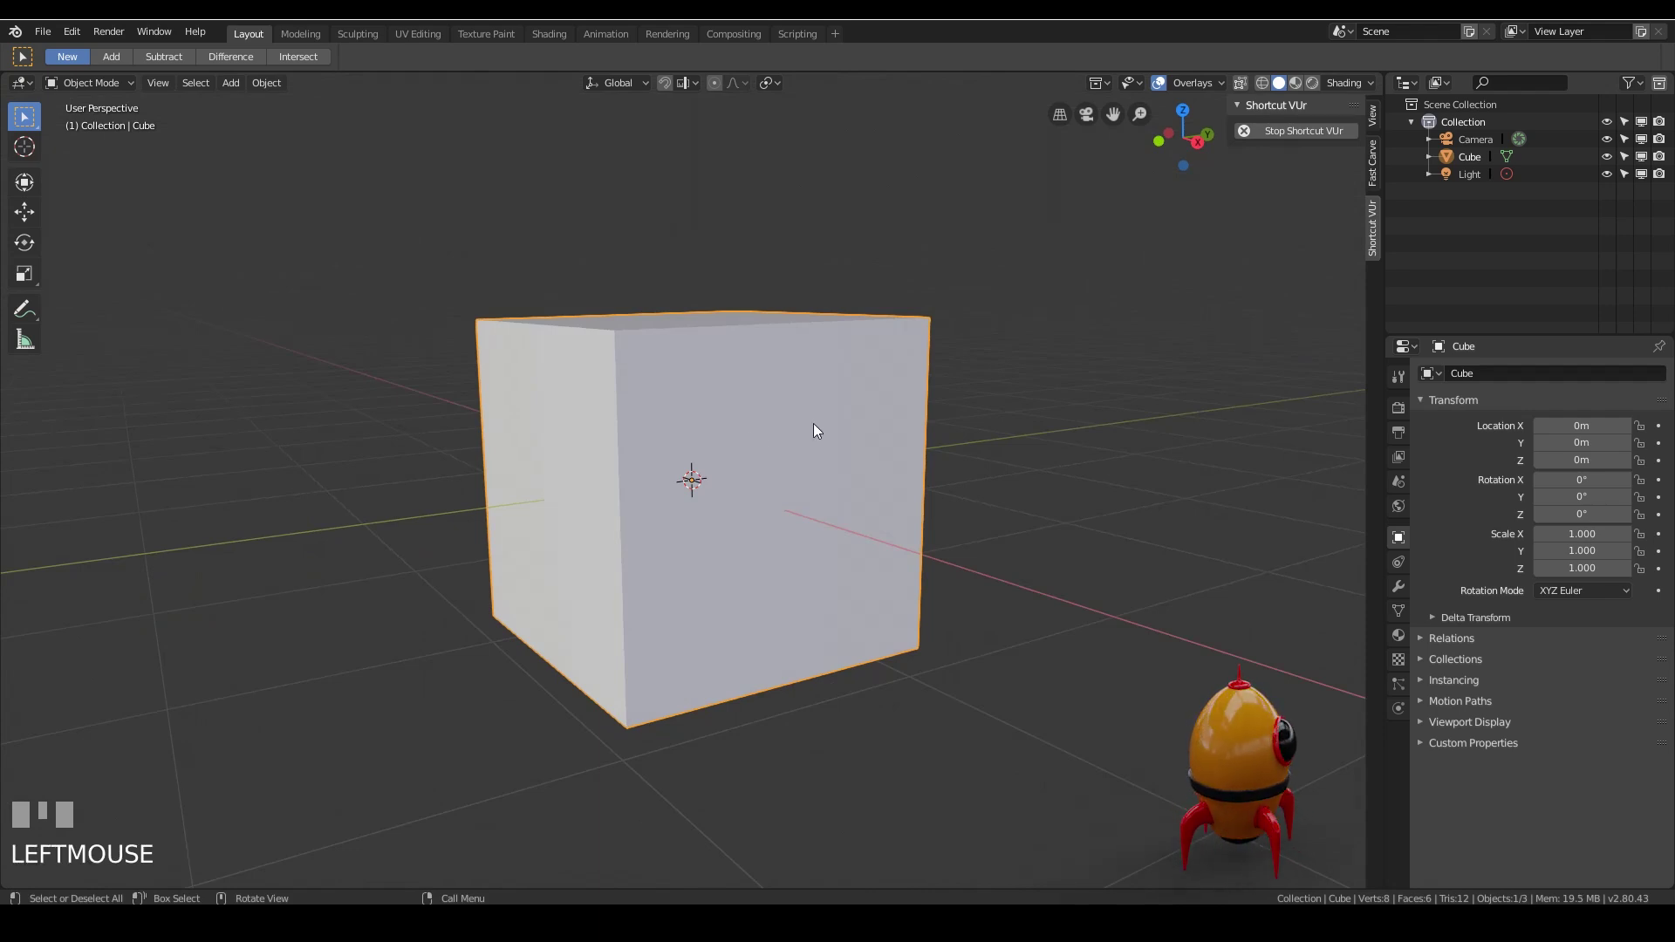
pyautogui.hotkey('ctrl', '3')
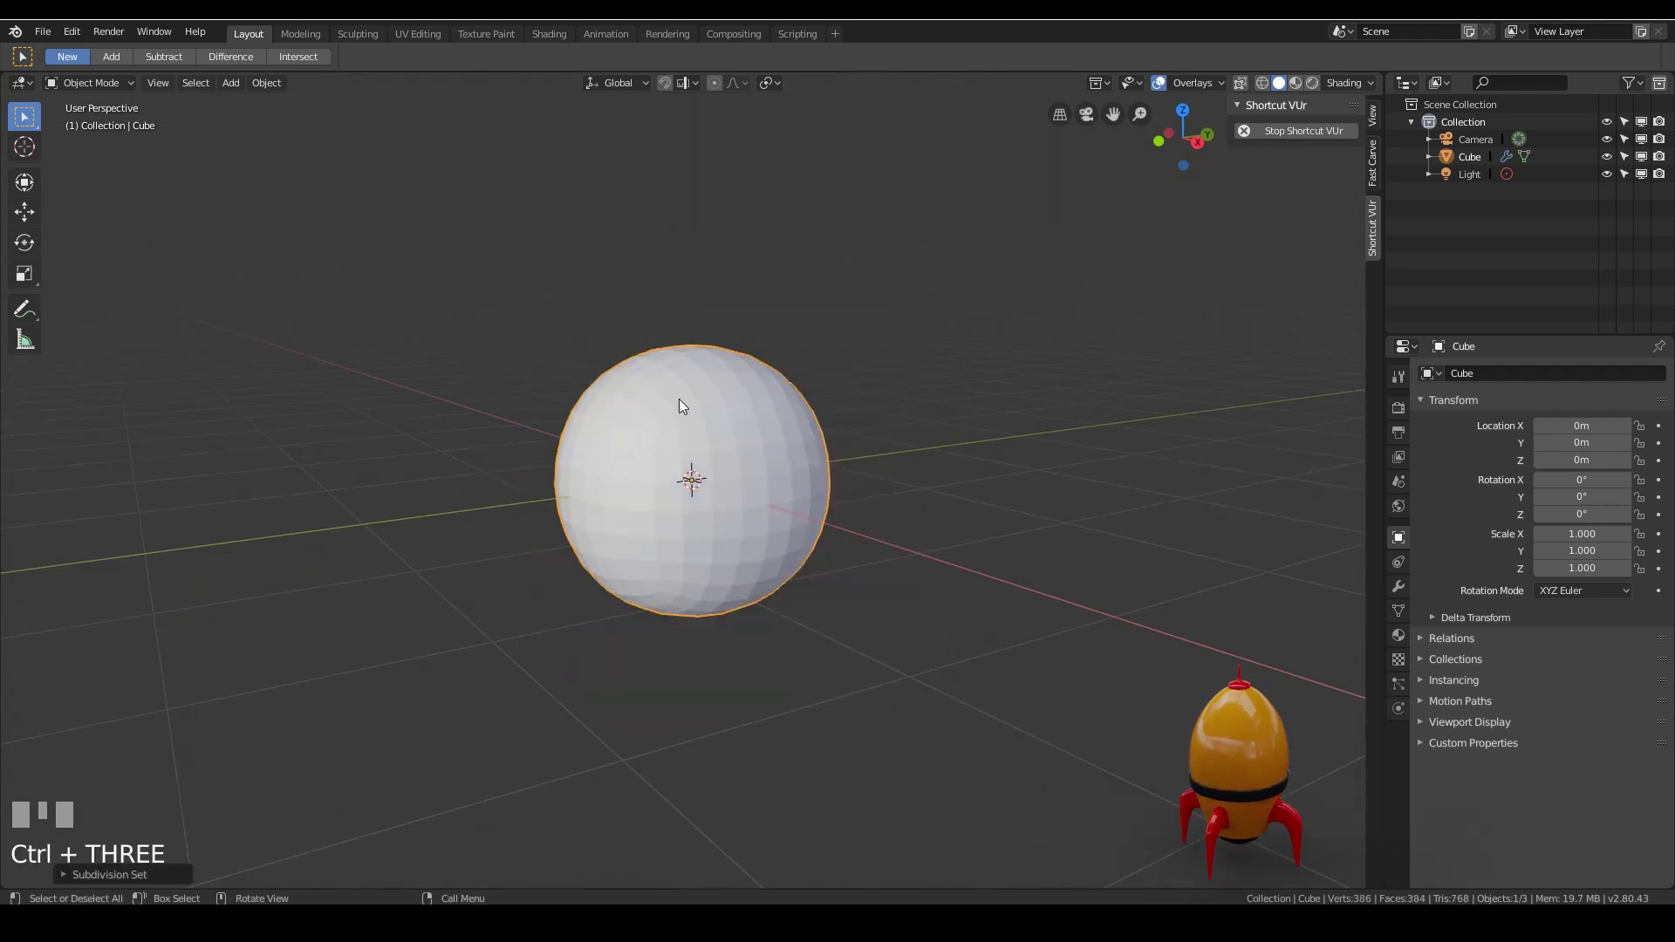
pyautogui.click(1397, 585)
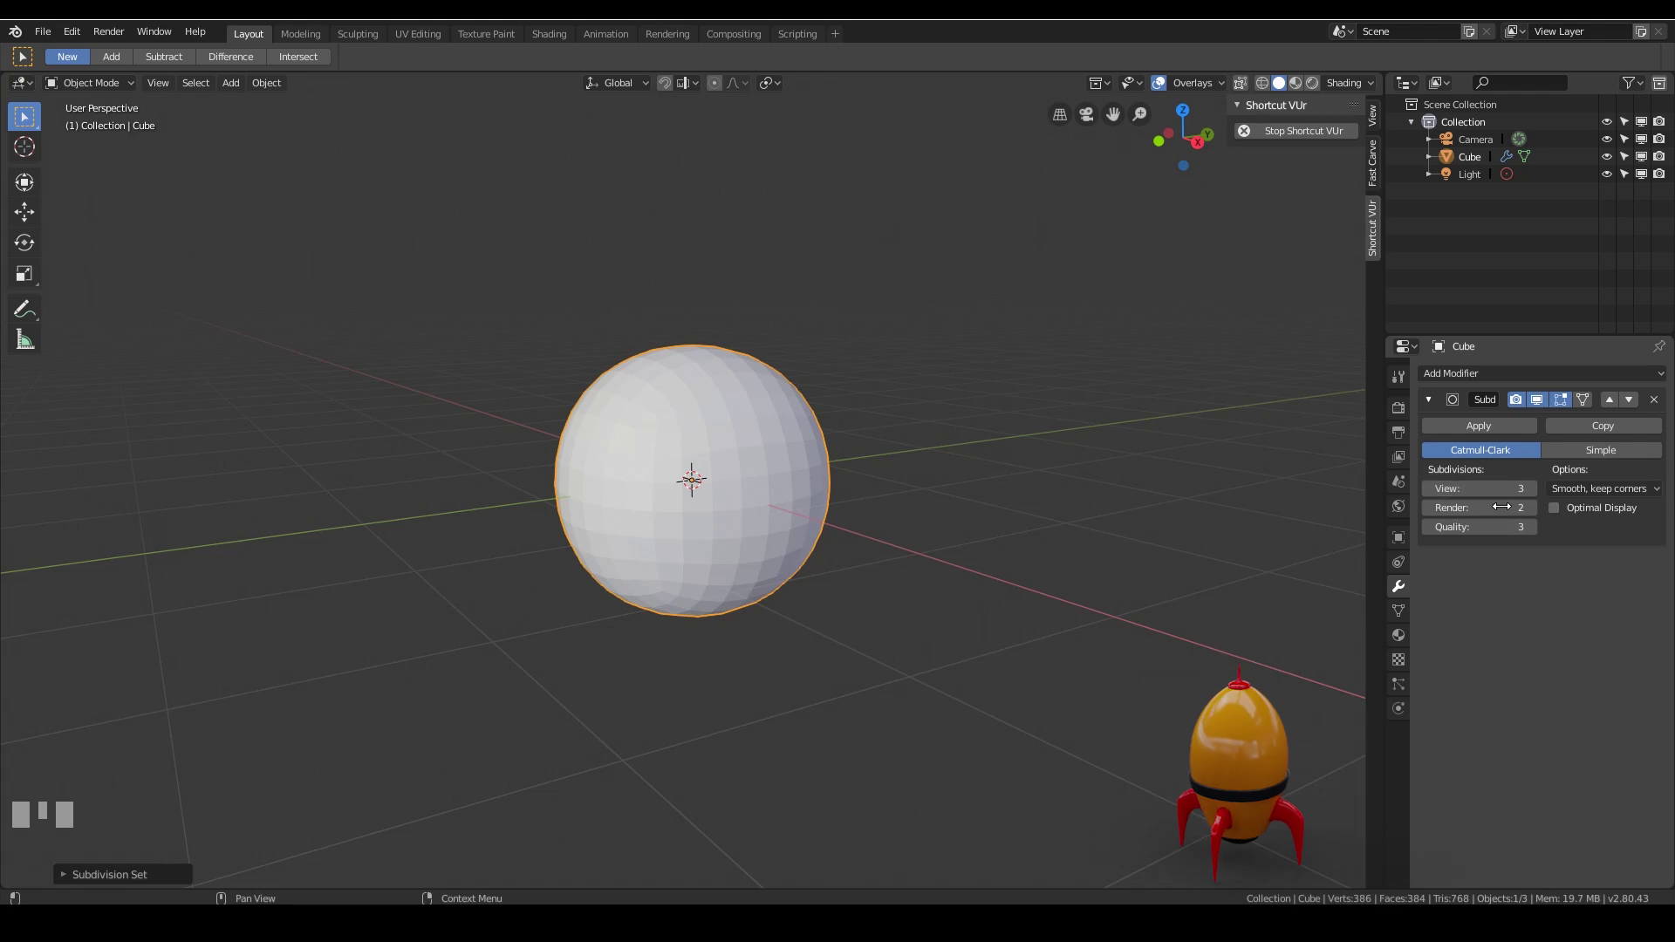
pyautogui.rightClick(750, 424)
pyautogui.click(752, 424)
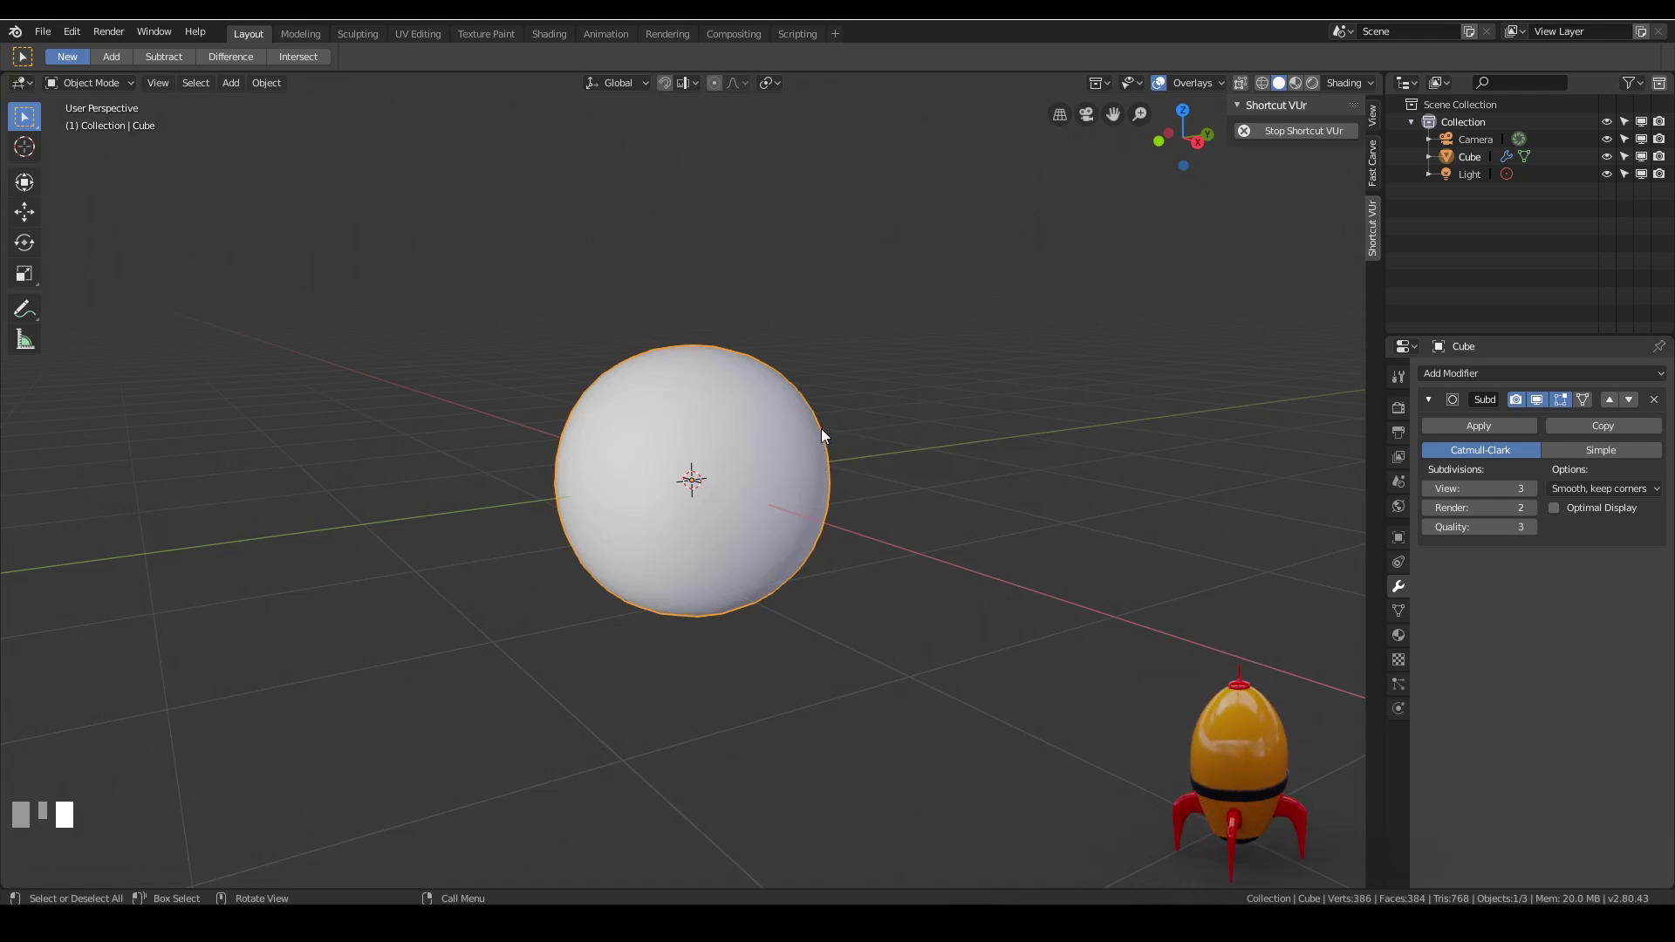
# Stretch the rounded cube along the global Z axis into a tall ellipsoid.
pyautogui.press('s')
pyautogui.press('z')
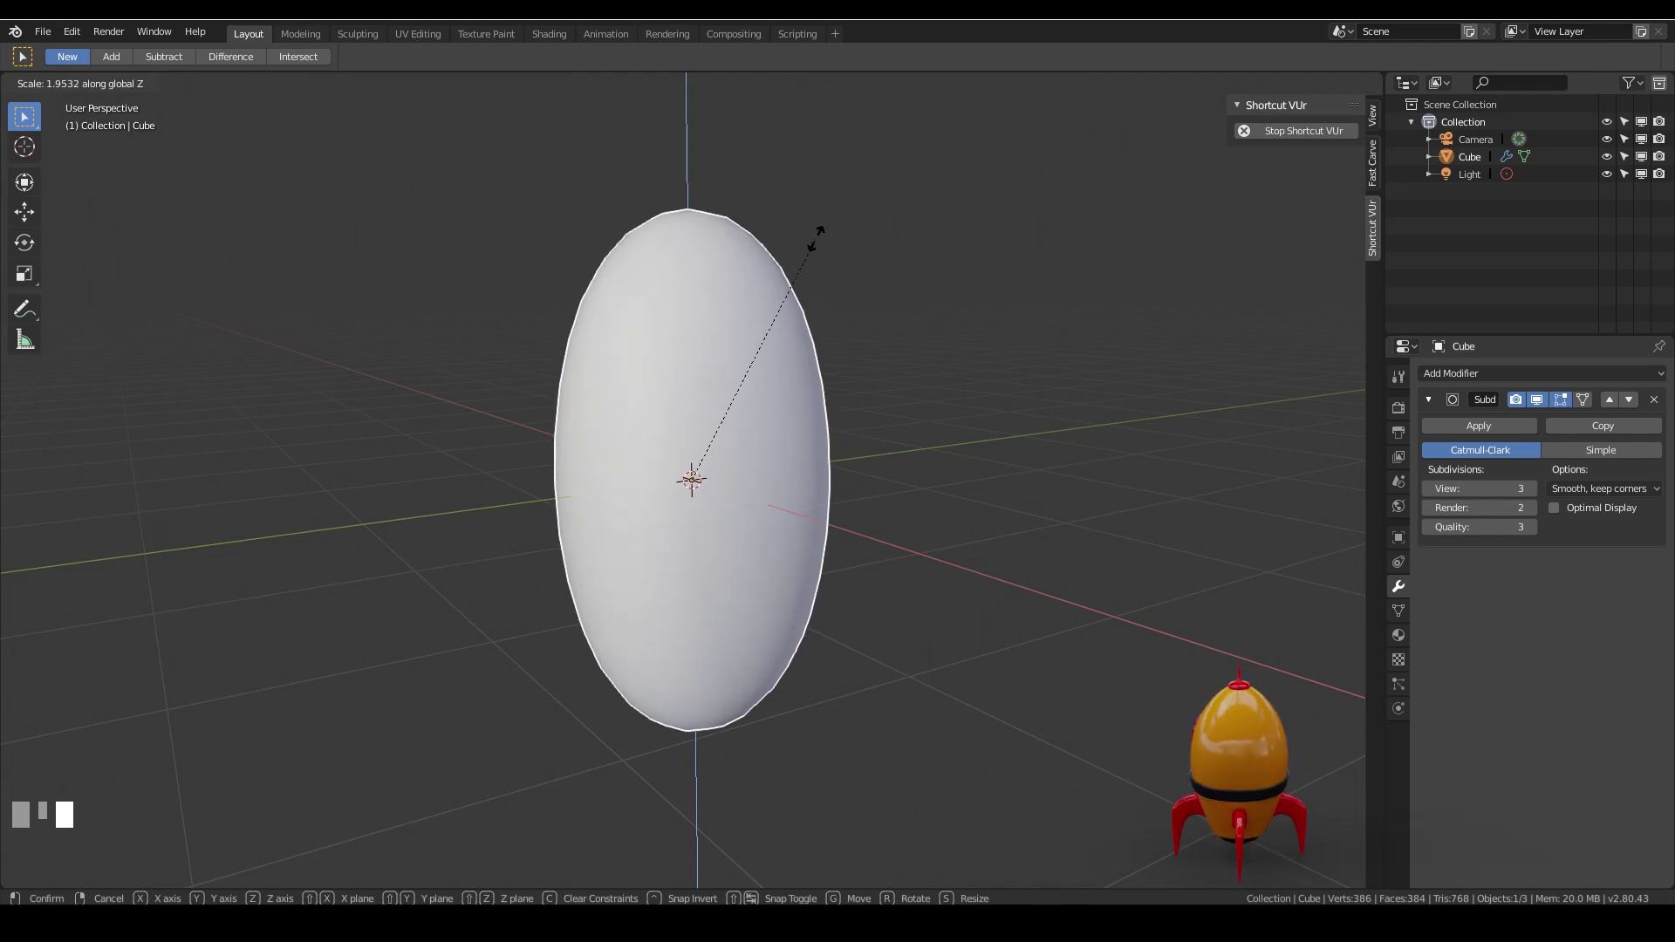
pyautogui.click(817, 285)
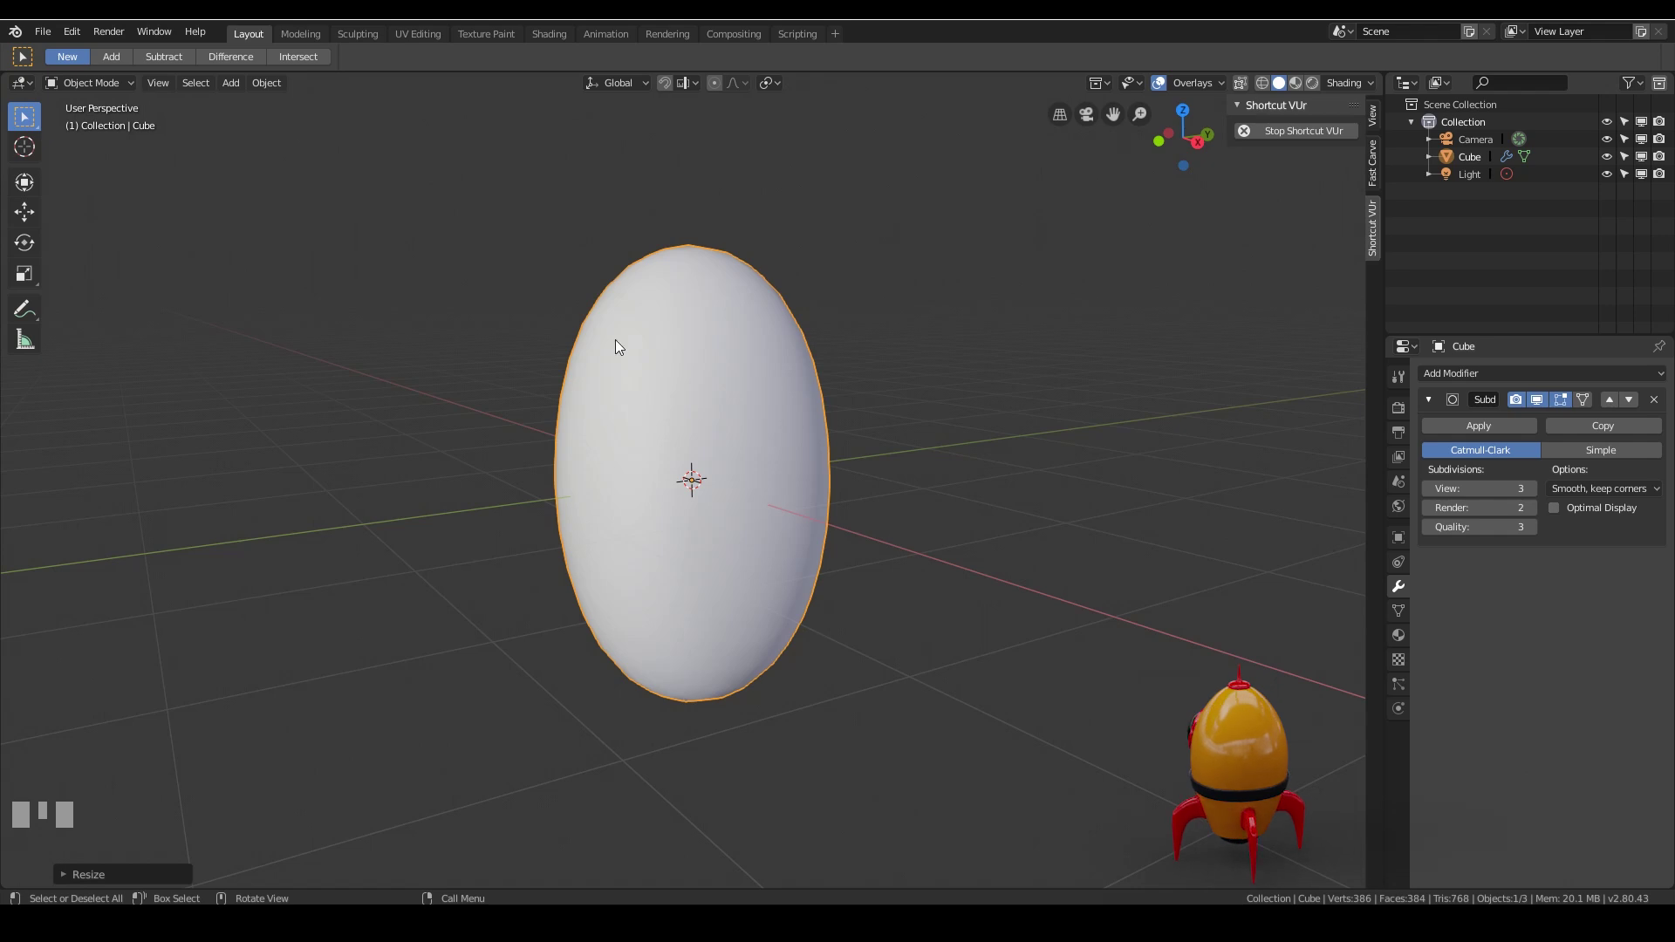
# In Edit Mode, add a centred horizontal loop cut around the middle of the stretched body.
pyautogui.press('Tab')
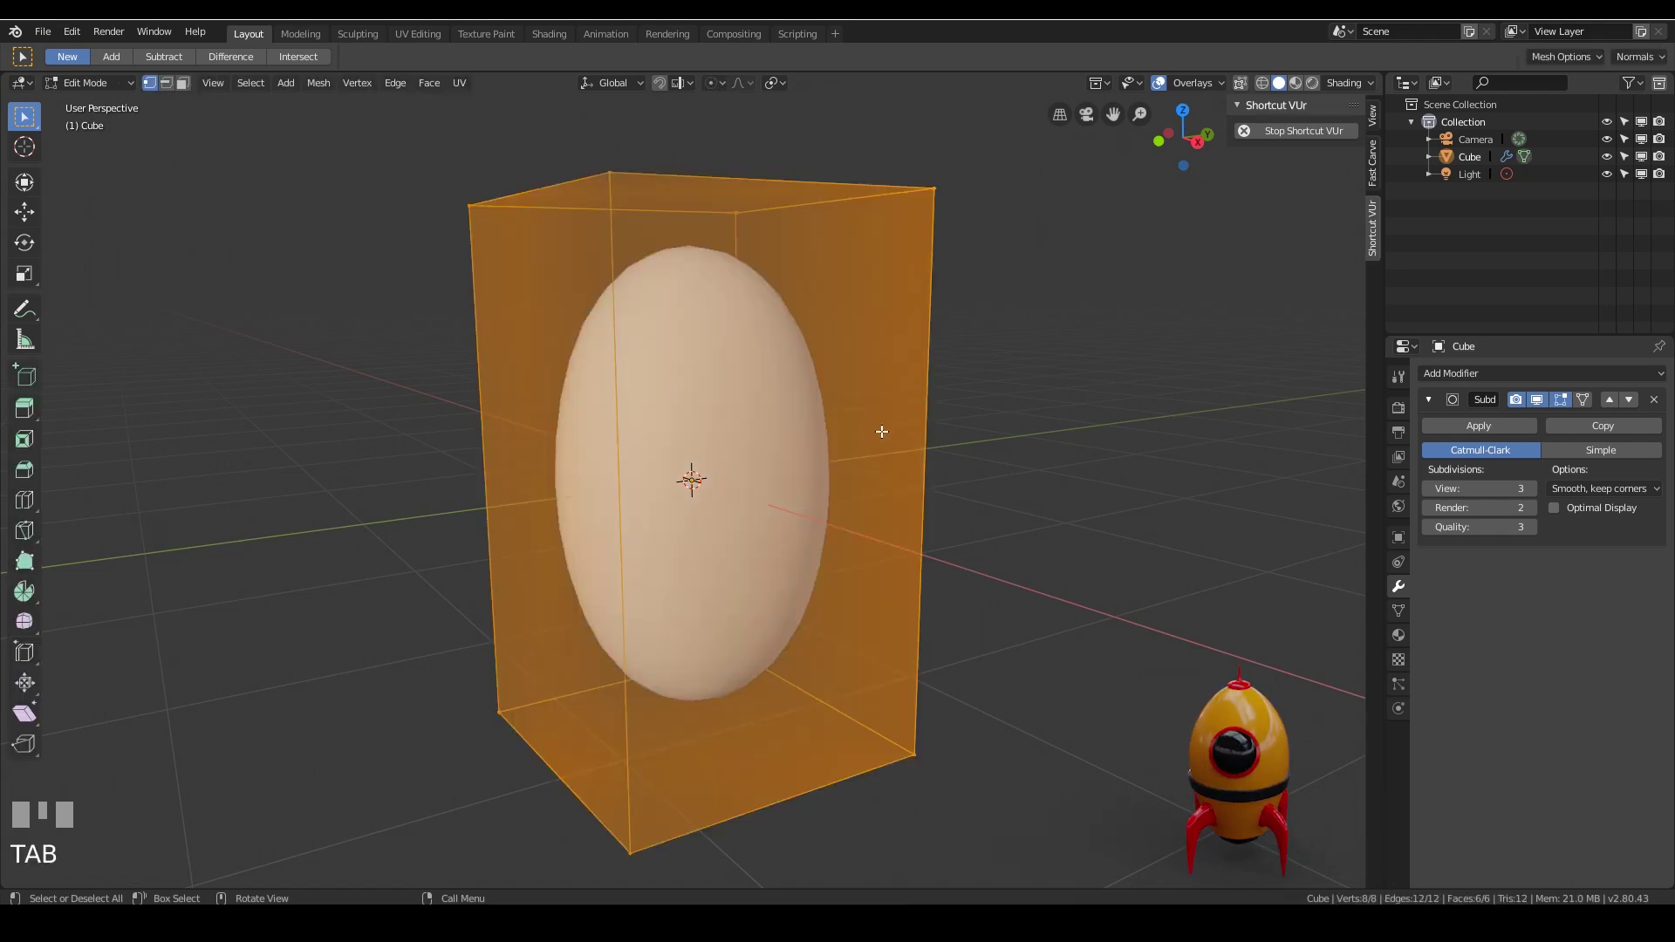
pyautogui.moveTo(871, 437)
pyautogui.mouseDown(button='middle')
pyautogui.moveTo(893, 479)
pyautogui.moveTo(908, 467)
pyautogui.moveTo(882, 460)
pyautogui.mouseUp(button='middle')
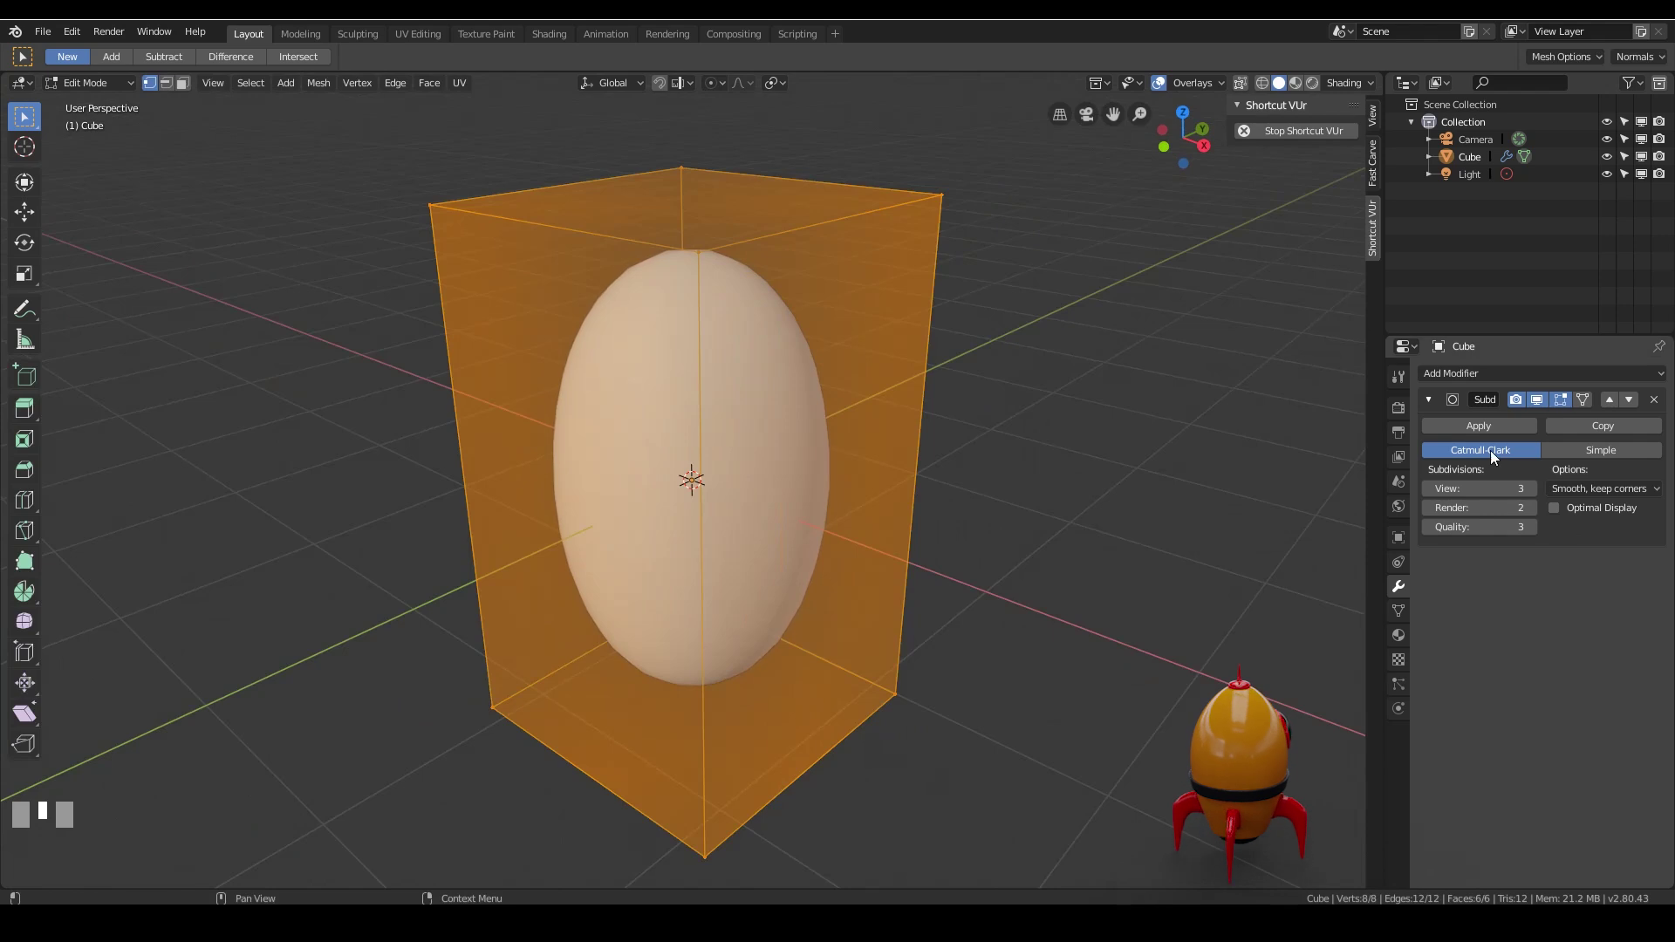
pyautogui.hotkey('ctrl', 'r')
pyautogui.click(900, 481)
pyautogui.click(899, 481)
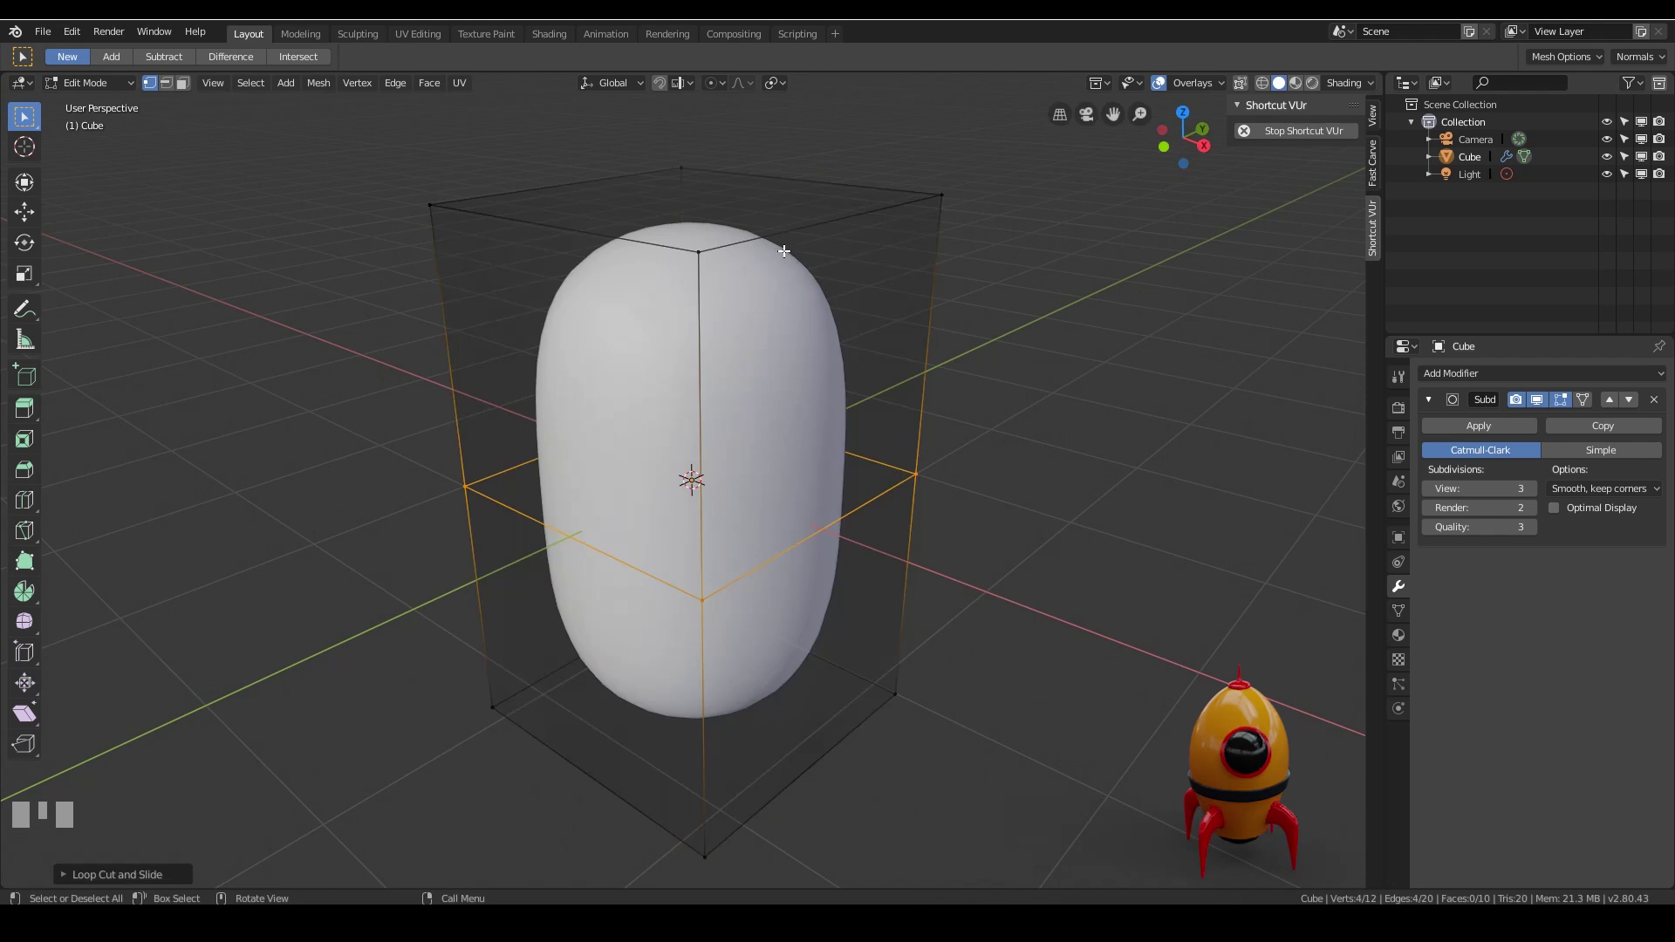
# Scale the body's top face down to about half its size to taper the upper end.
pyautogui.press('3')
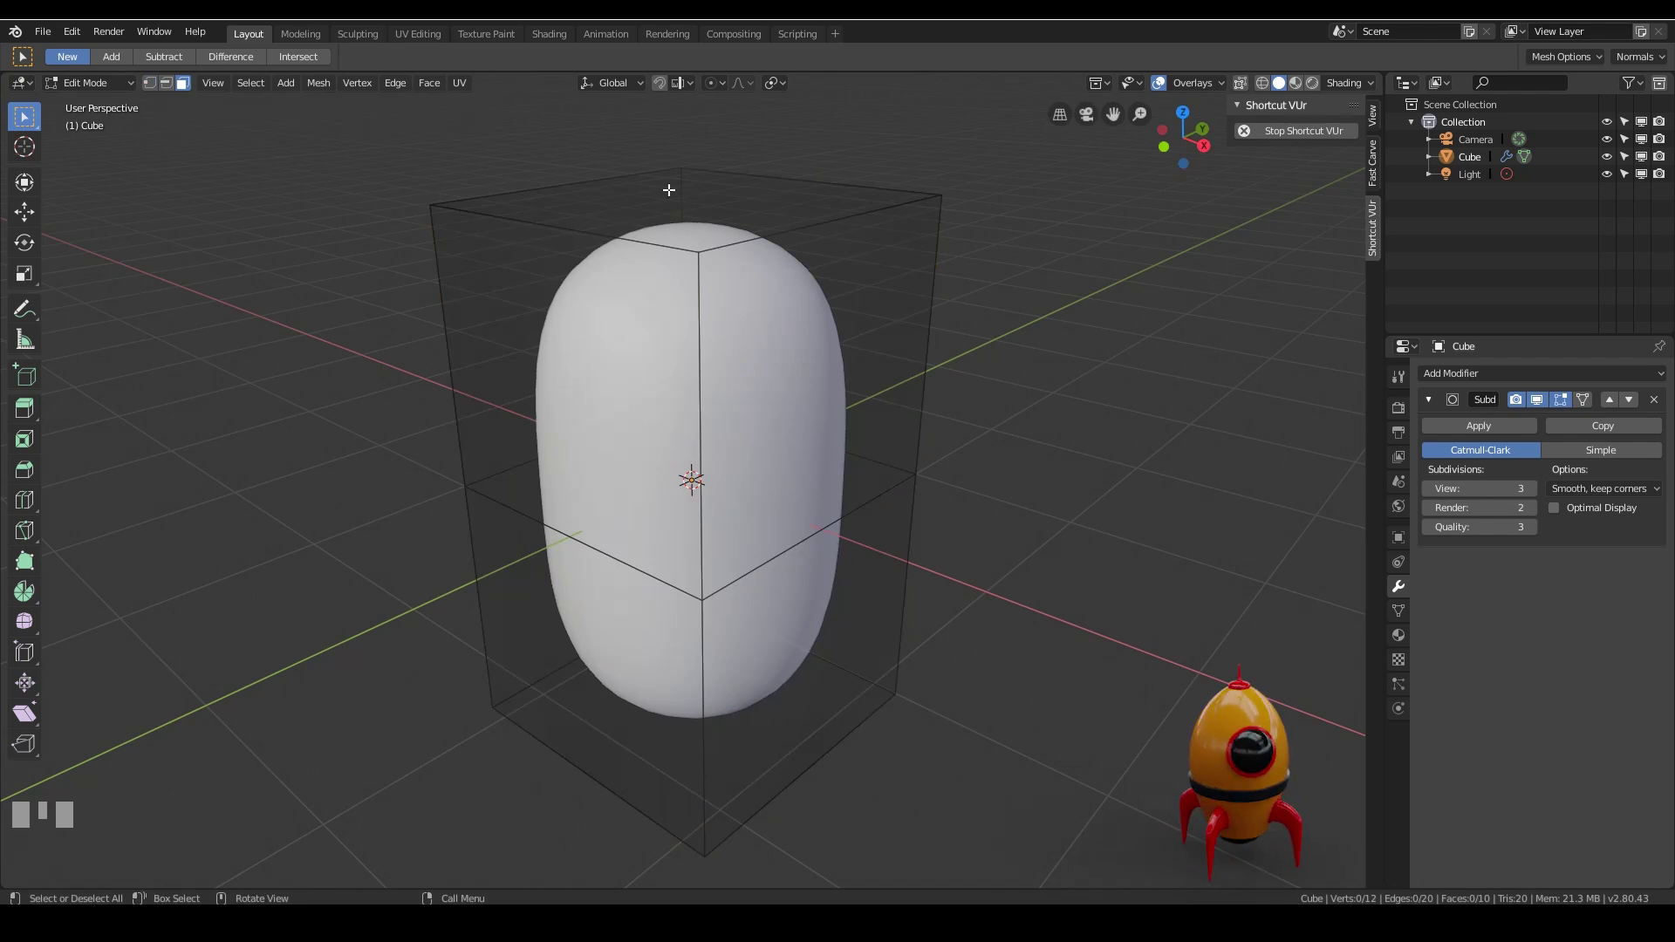
pyautogui.click(694, 204)
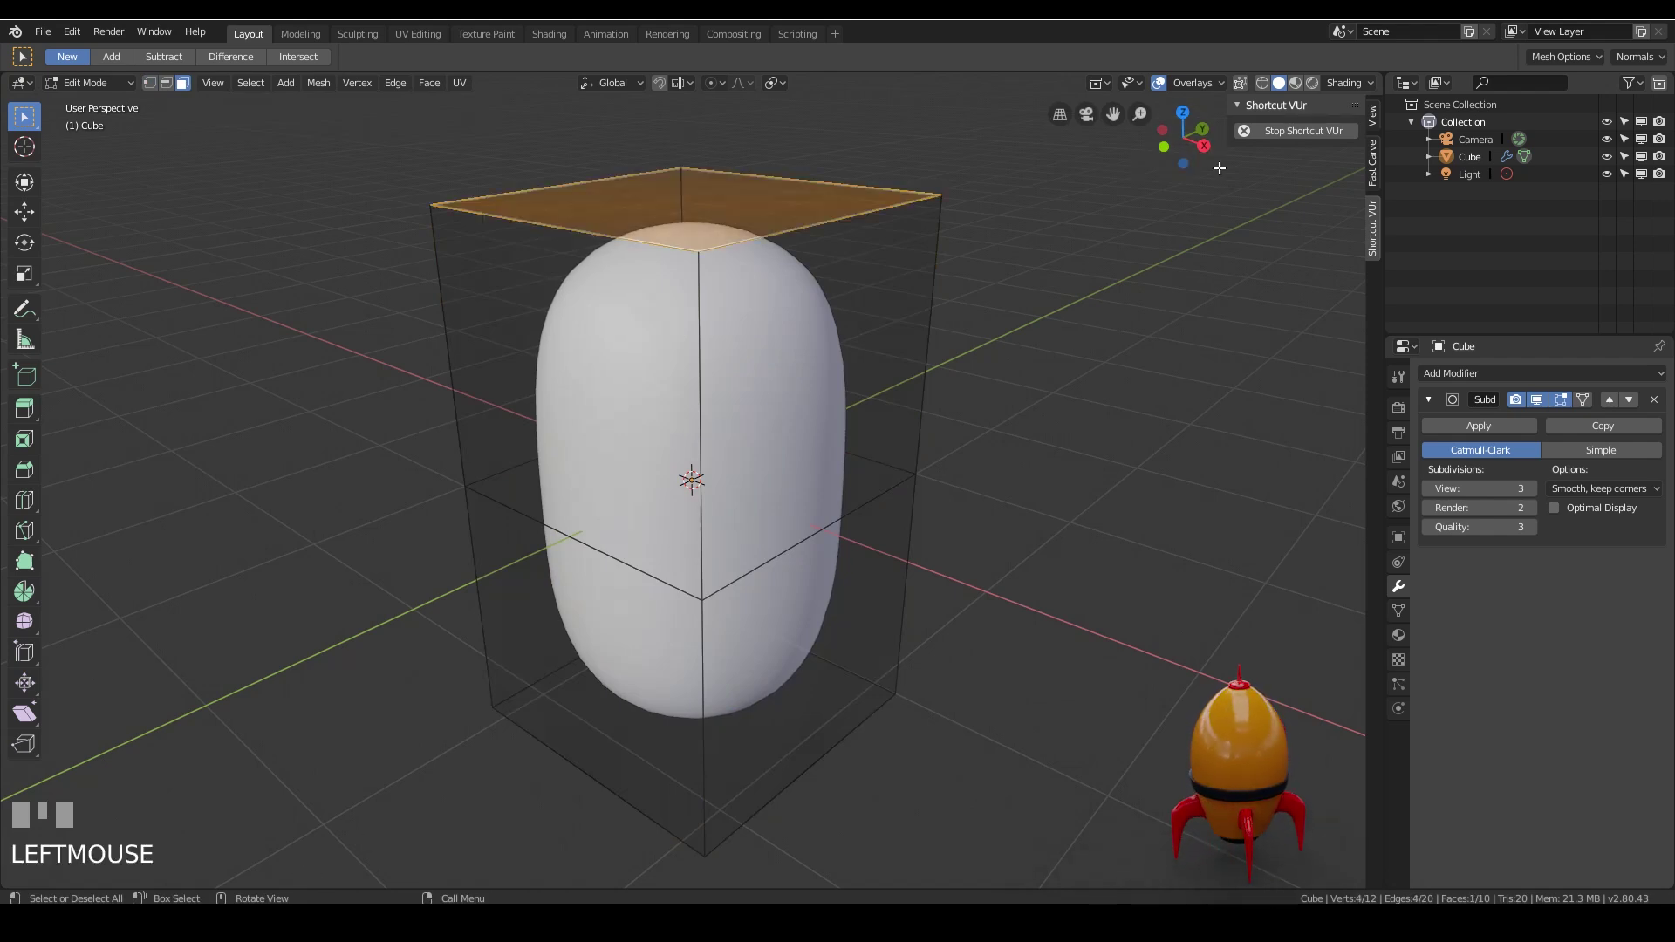
pyautogui.press('s')
pyautogui.click(990, 168)
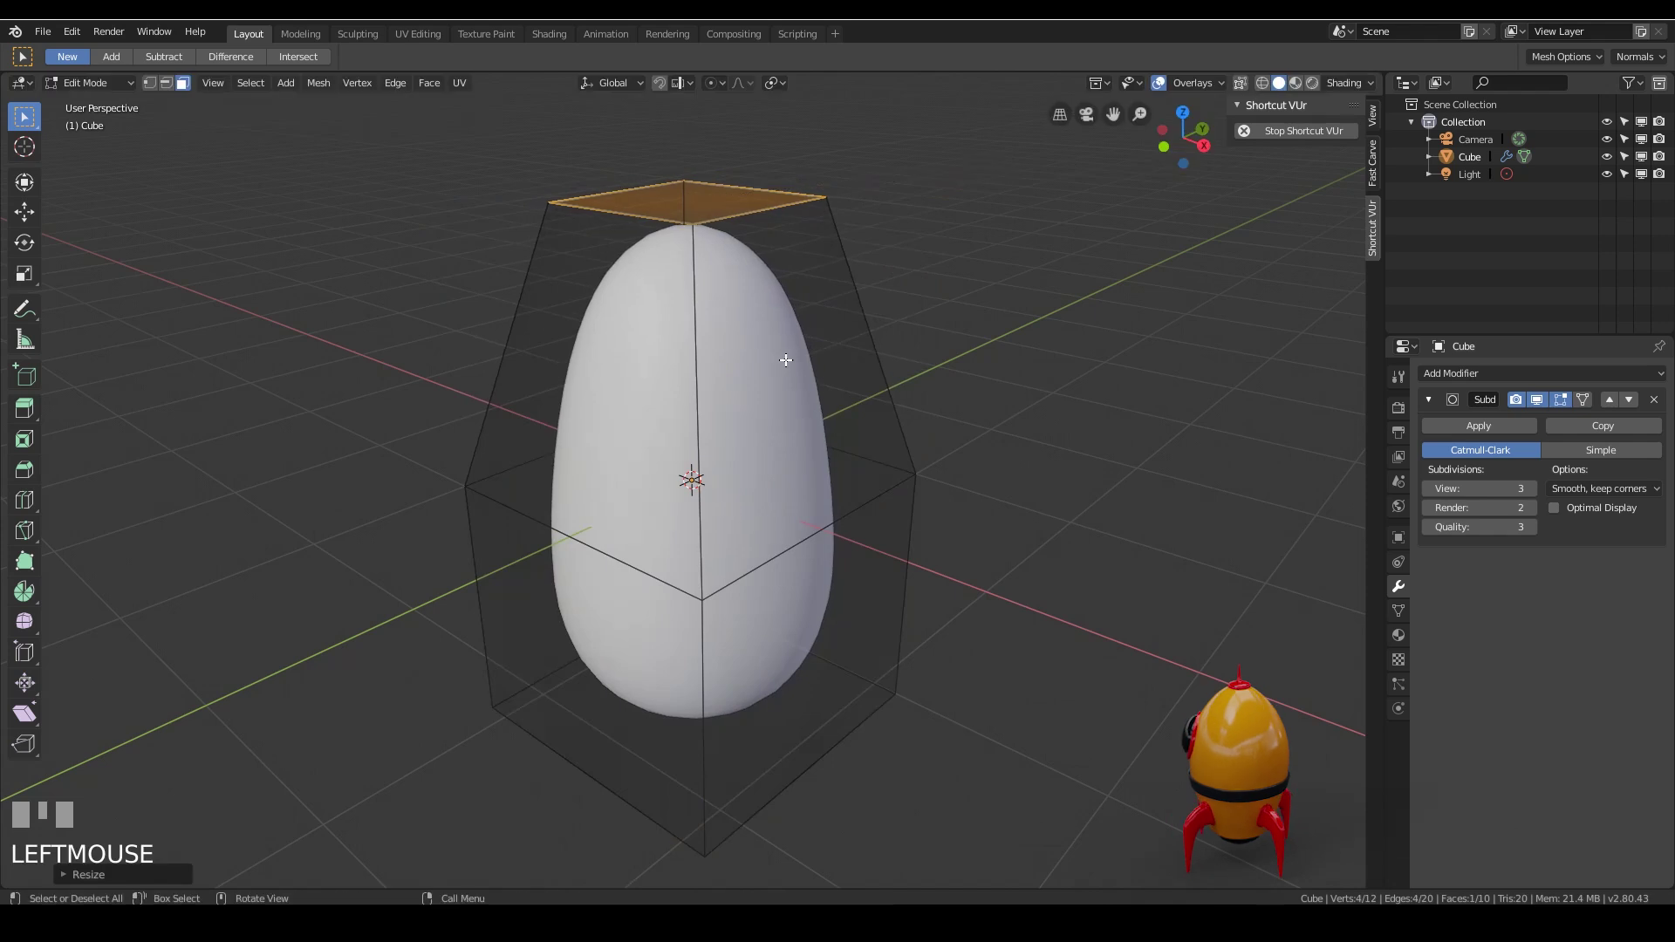
# Add a centred horizontal loop cut in the upper half of the body and scale it up to about 1.12.
pyautogui.hotkey('ctrl', 'r')
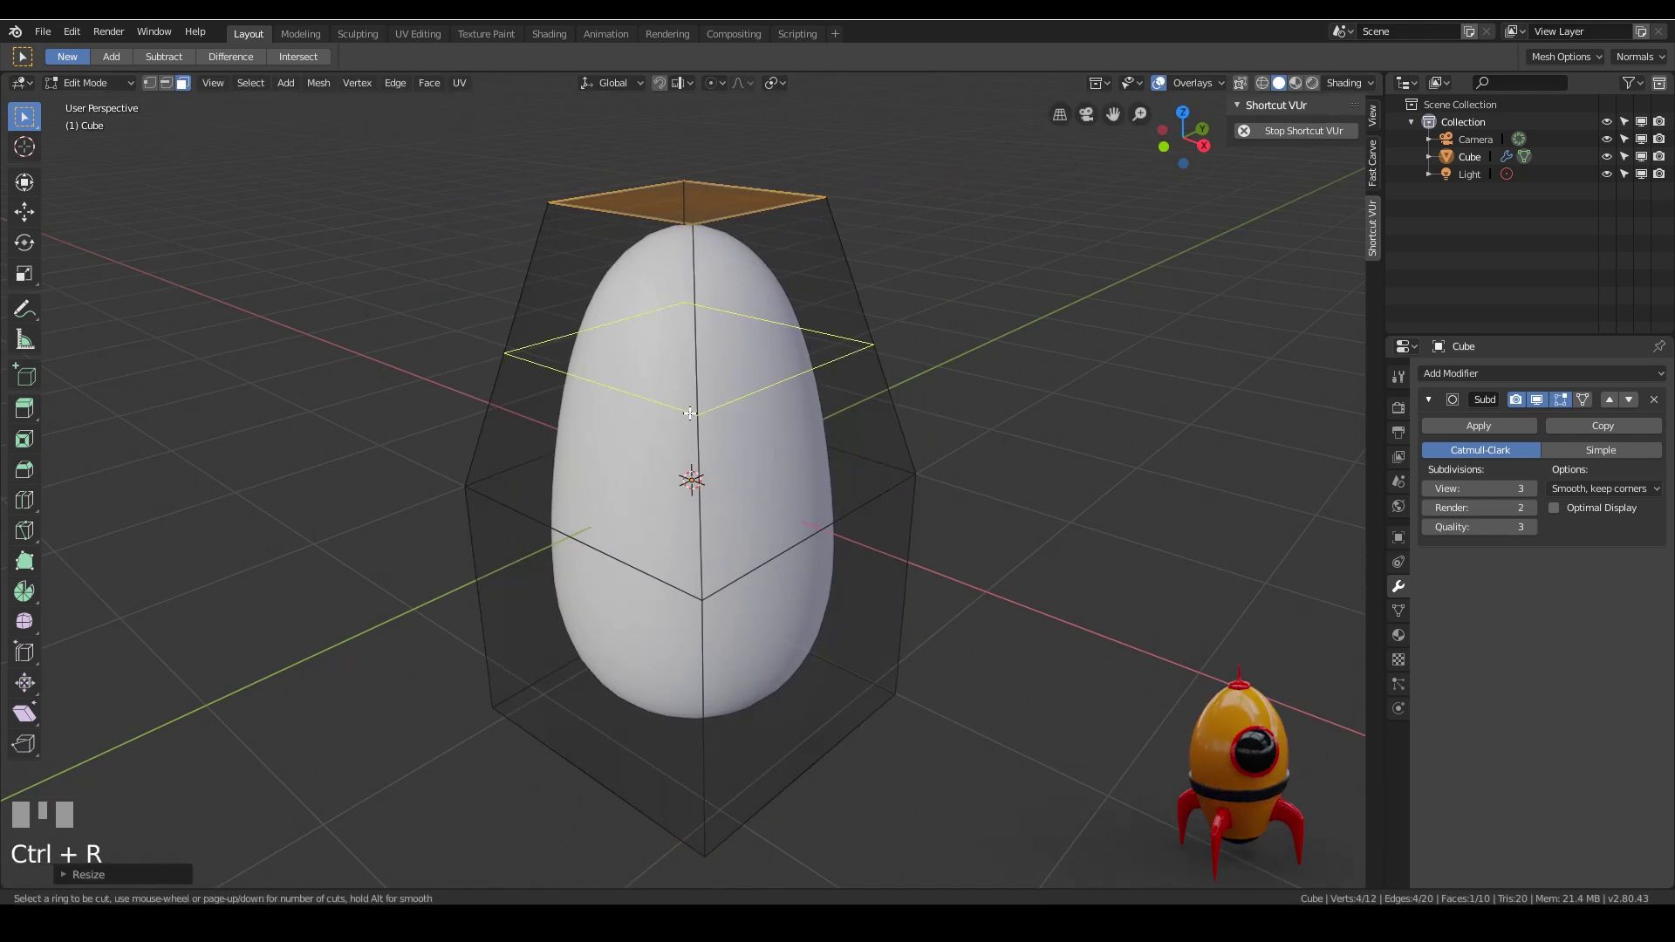
pyautogui.click(690, 412)
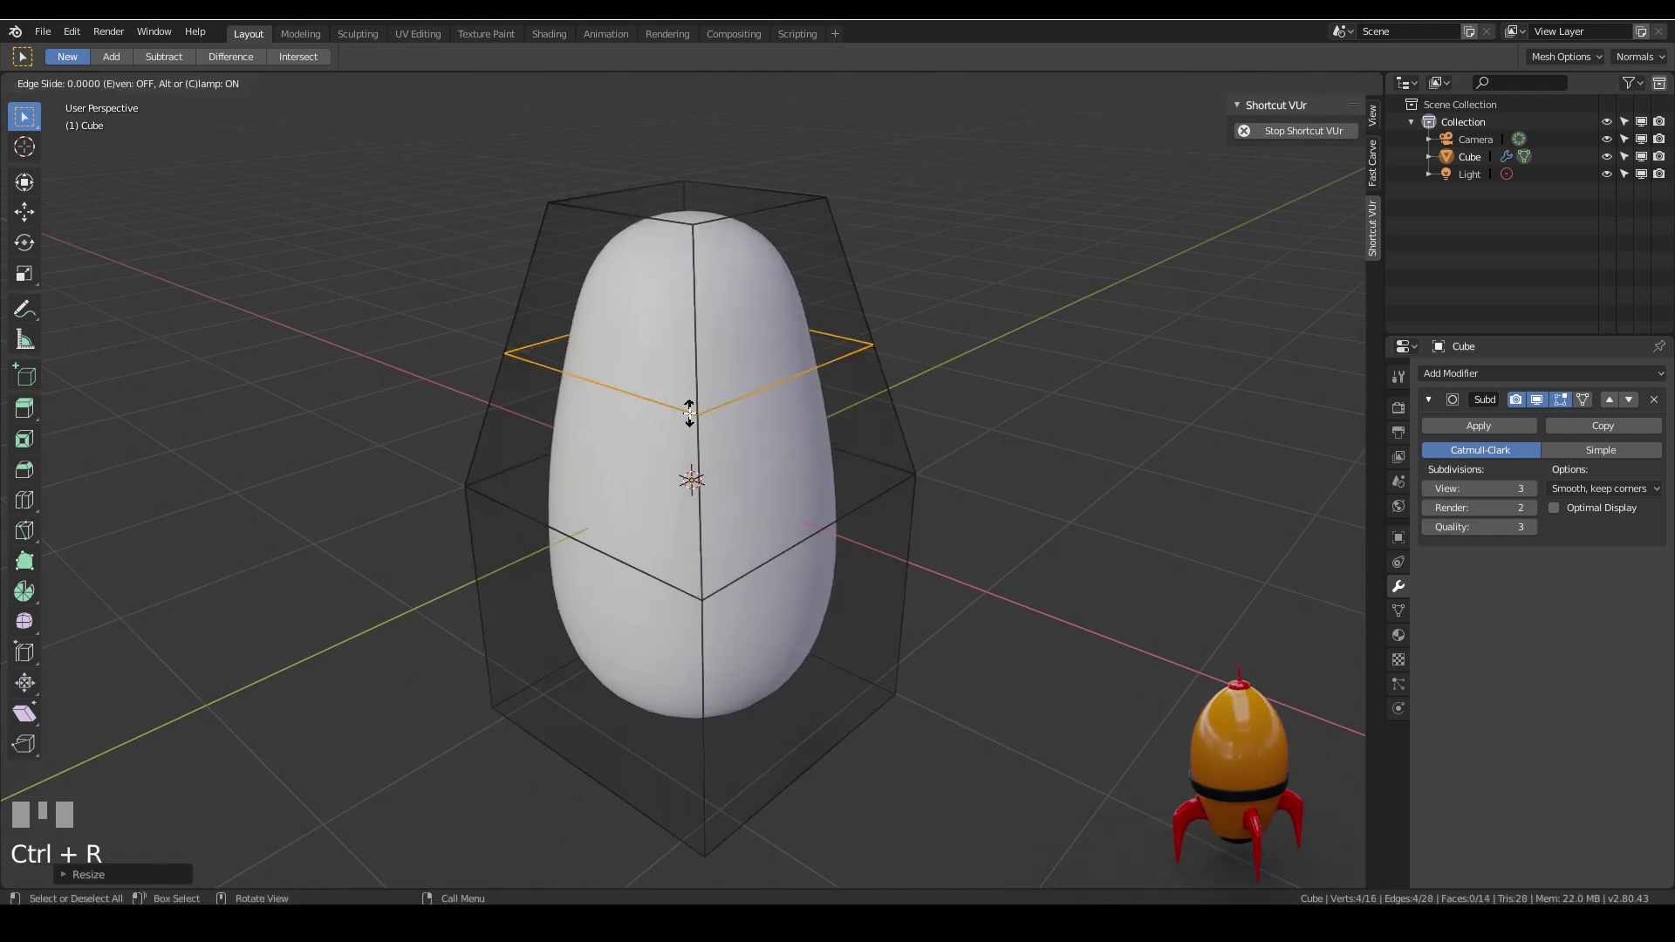
pyautogui.click(691, 413)
pyautogui.press('s')
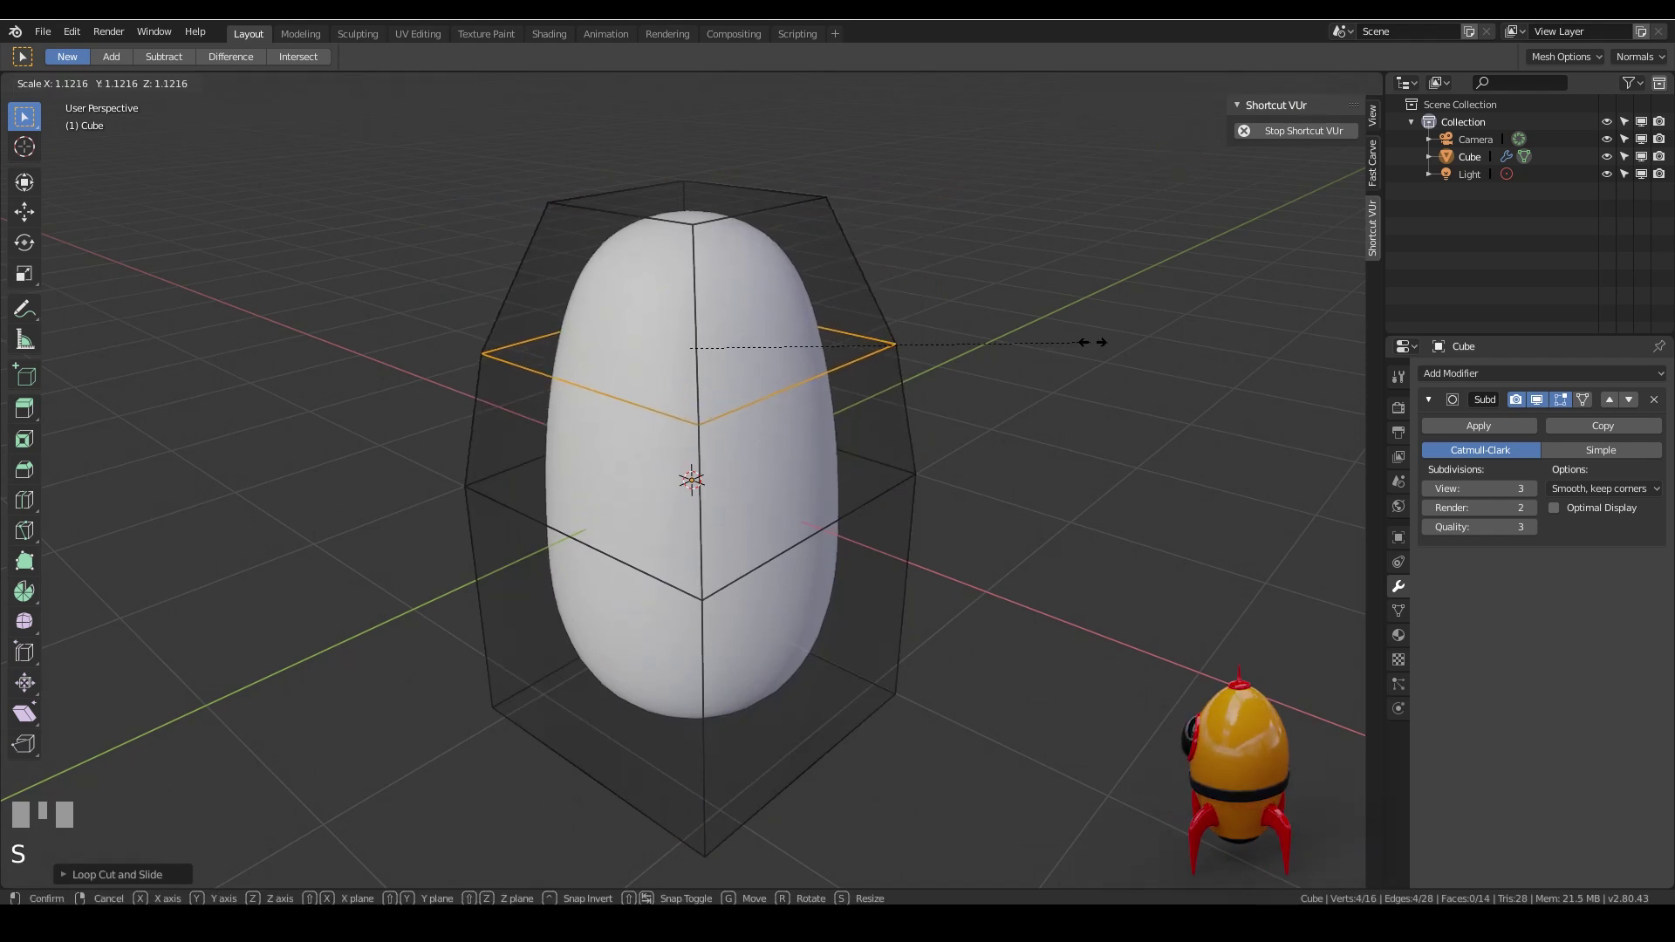
pyautogui.click(1100, 343)
# Scale the top face down further so the body narrows to a more pointed tip.
pyautogui.press('3')
pyautogui.click(711, 205)
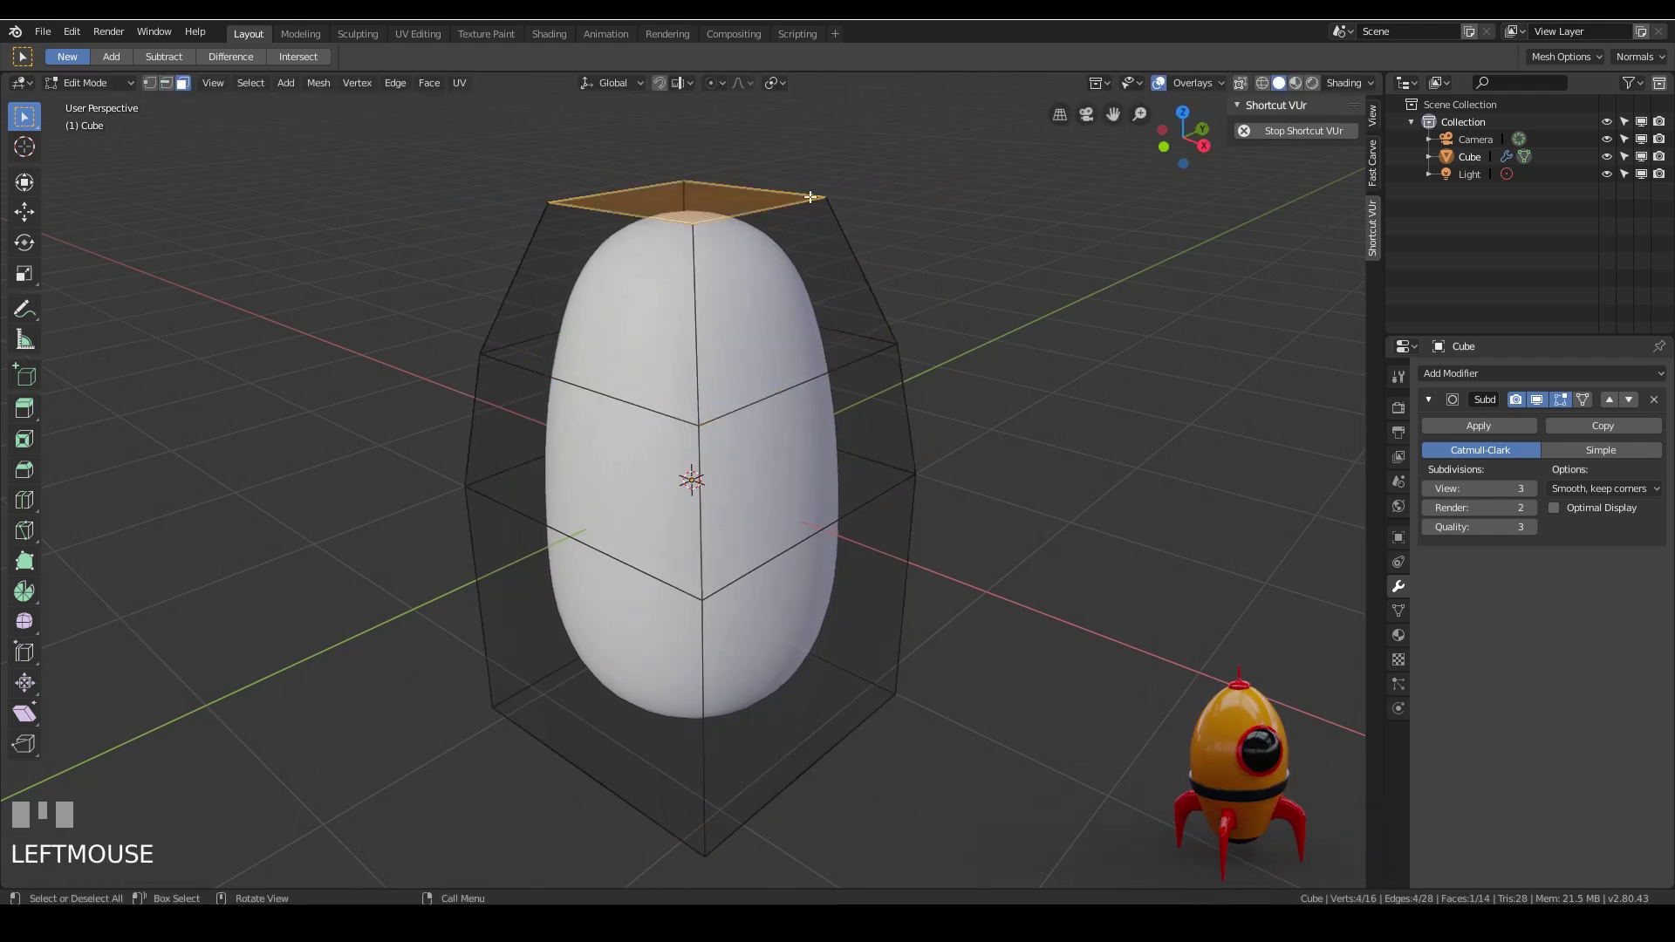
pyautogui.press('s')
pyautogui.click(891, 214)
# Slide the middle edge loop down along the body by a factor of about 0.16.
pyautogui.moveTo(890, 214); pyautogui.dragTo(968, 434, button='middle')
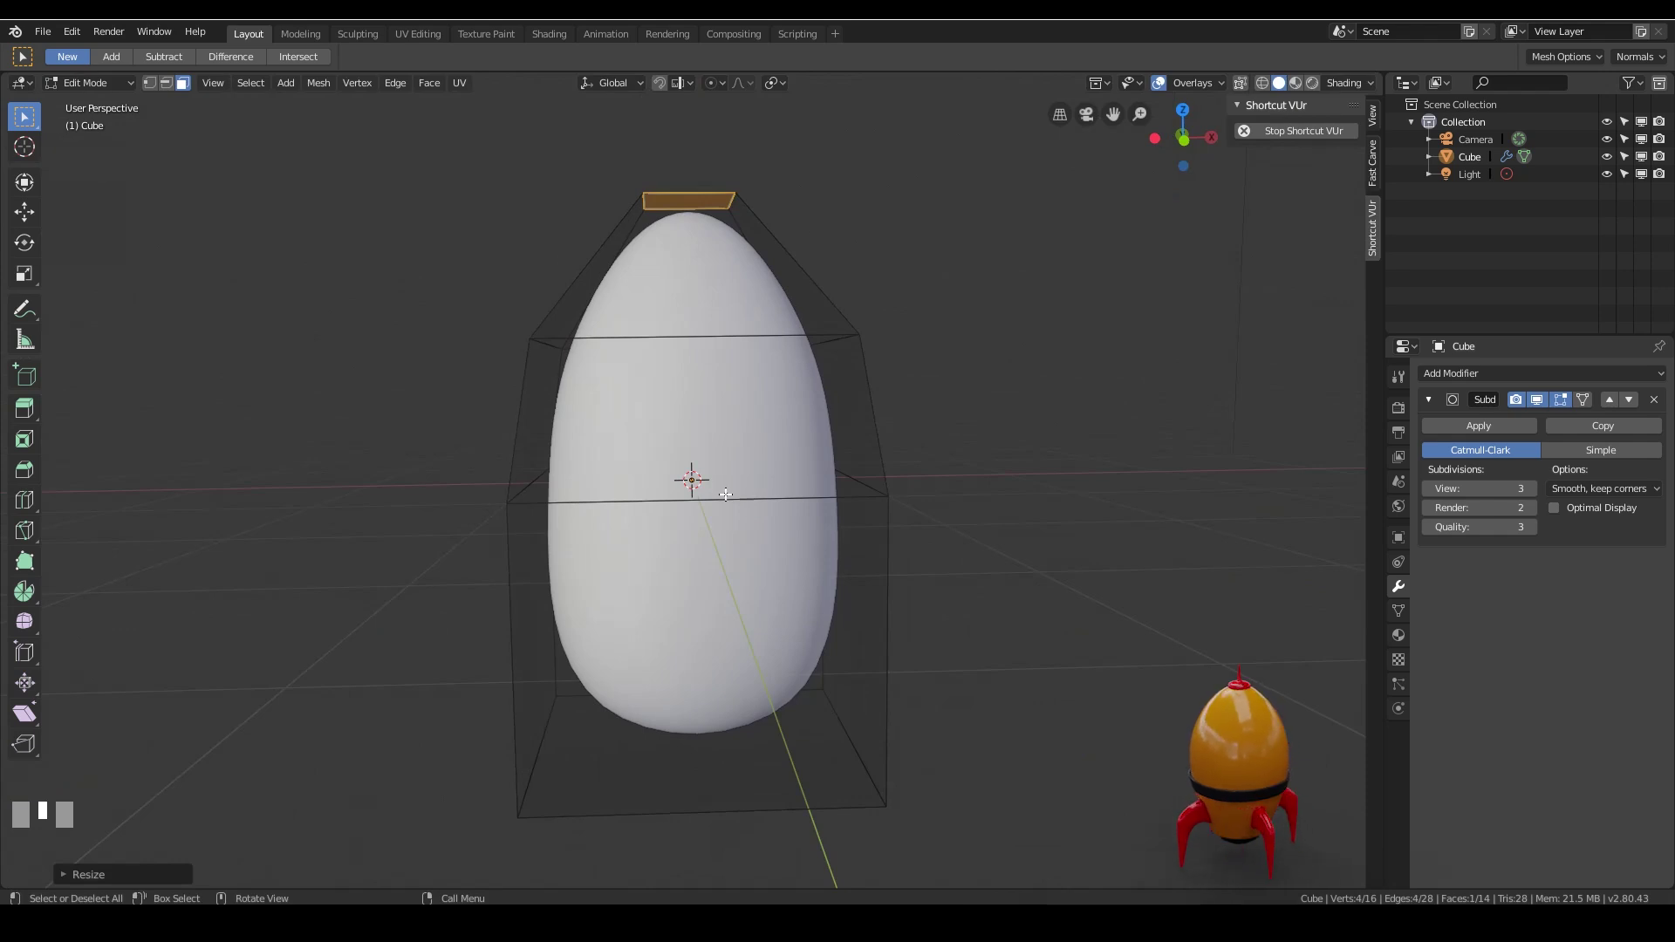
pyautogui.press('2')
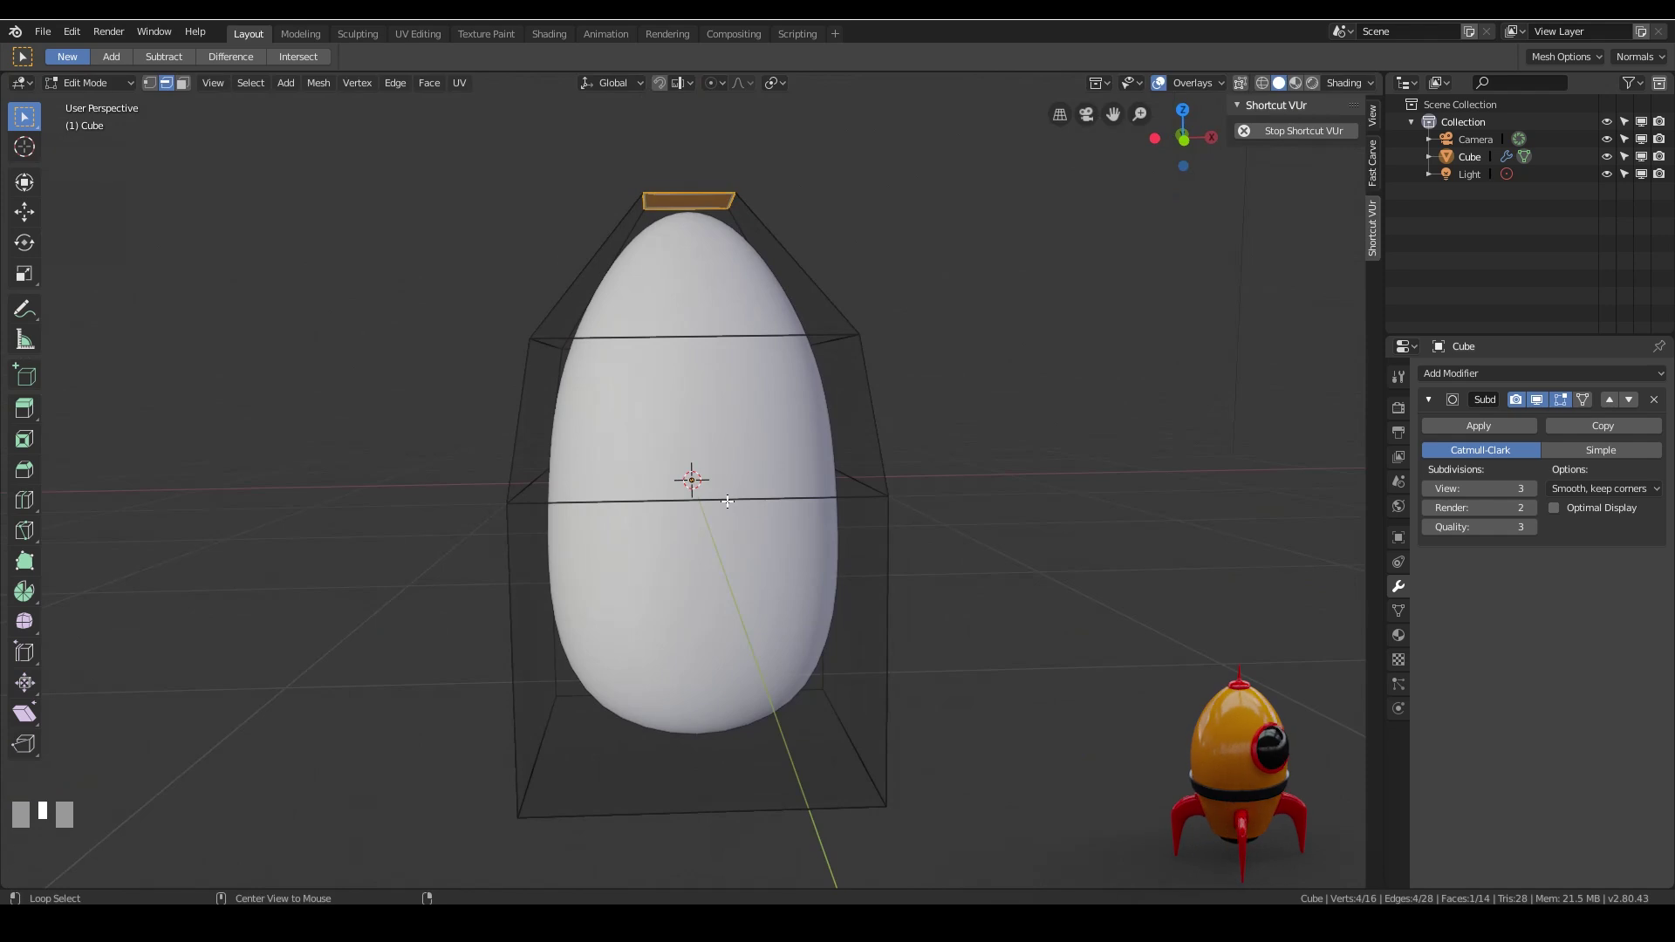
pyautogui.keyDown('alt'); pyautogui.click(729, 502); pyautogui.keyUp('alt')
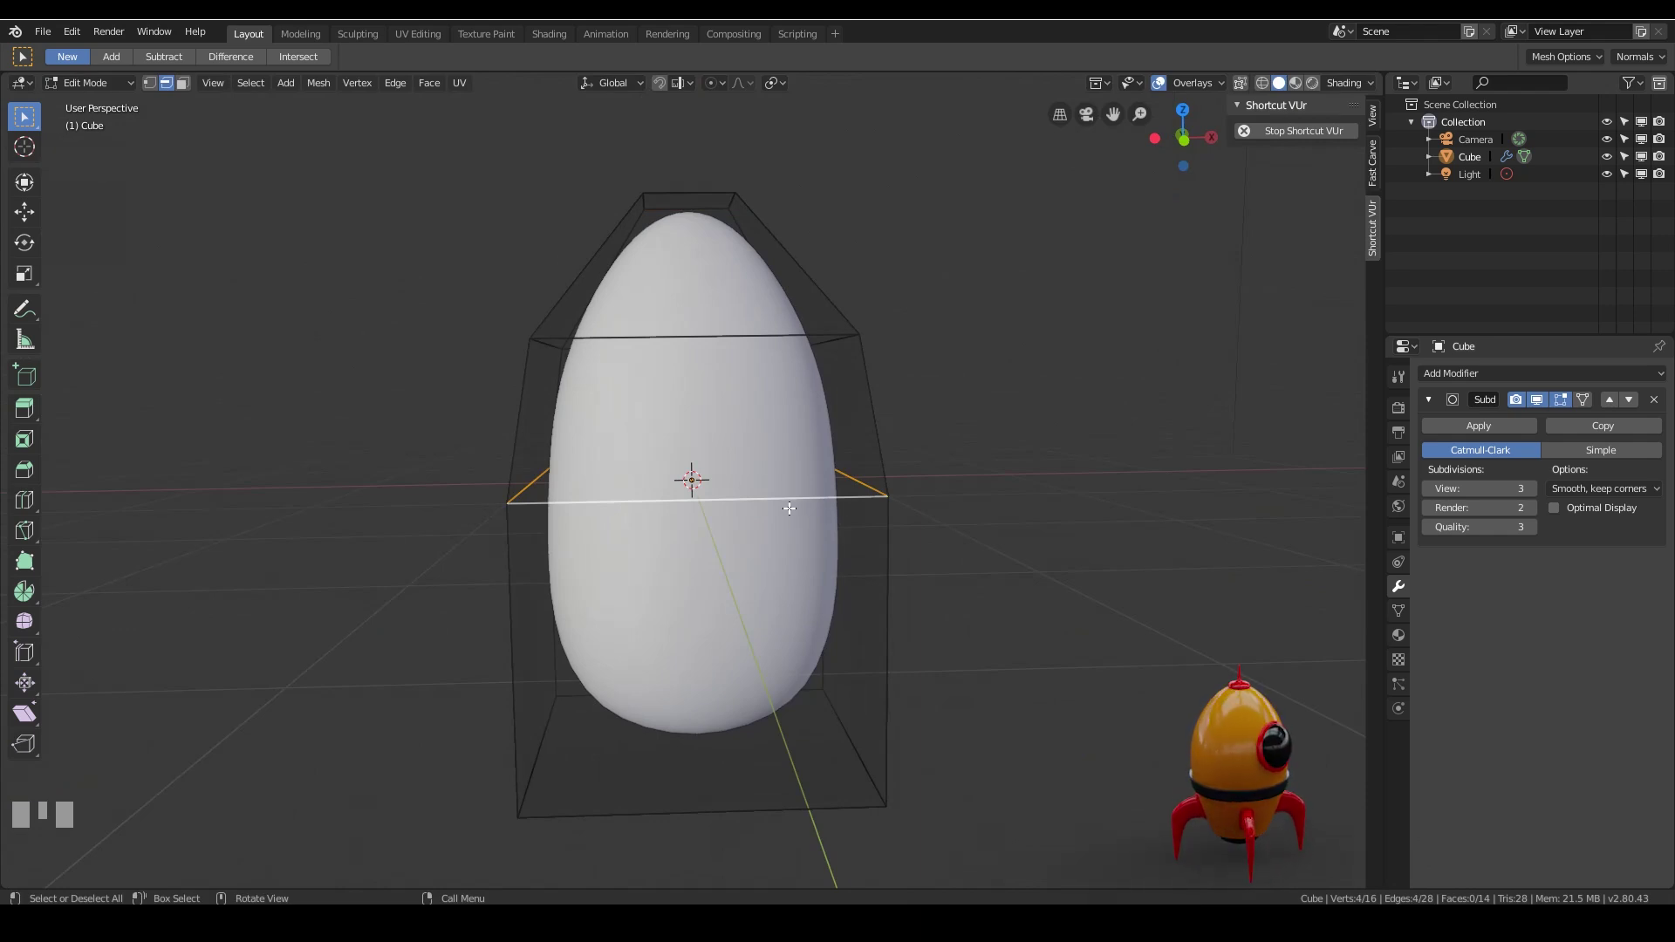
pyautogui.press('g')
pyautogui.press('g')
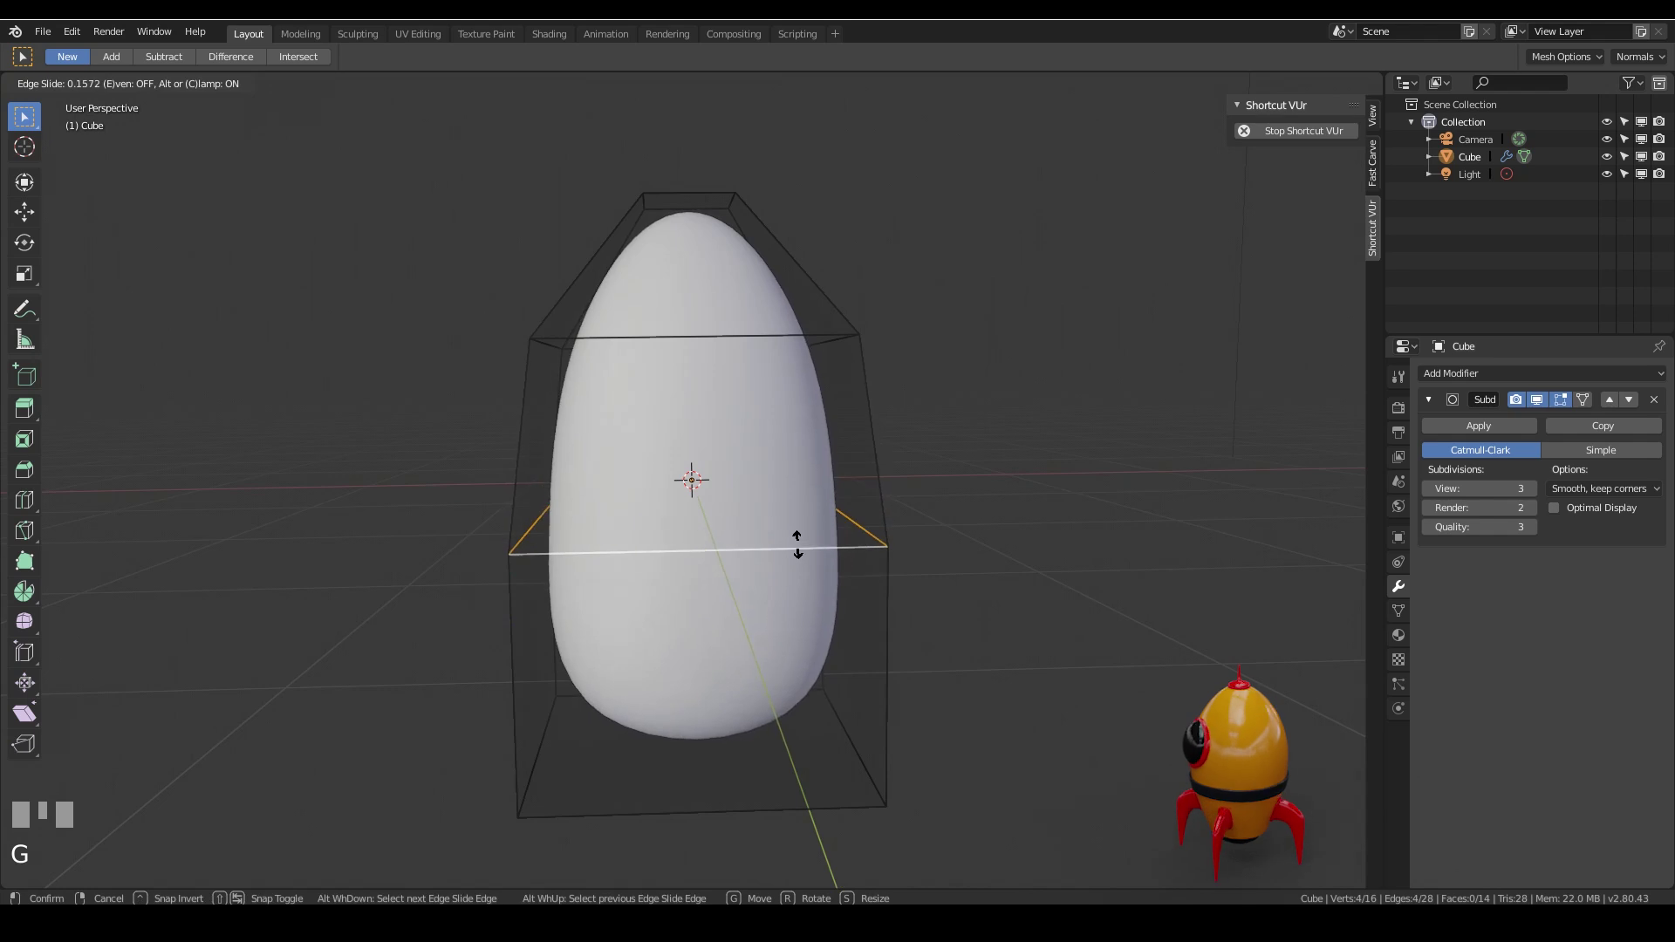
pyautogui.click(797, 544)
# Slide the upper edge loop slightly down along the body.
pyautogui.keyDown('alt'); pyautogui.click(748, 336); pyautogui.keyUp('alt')
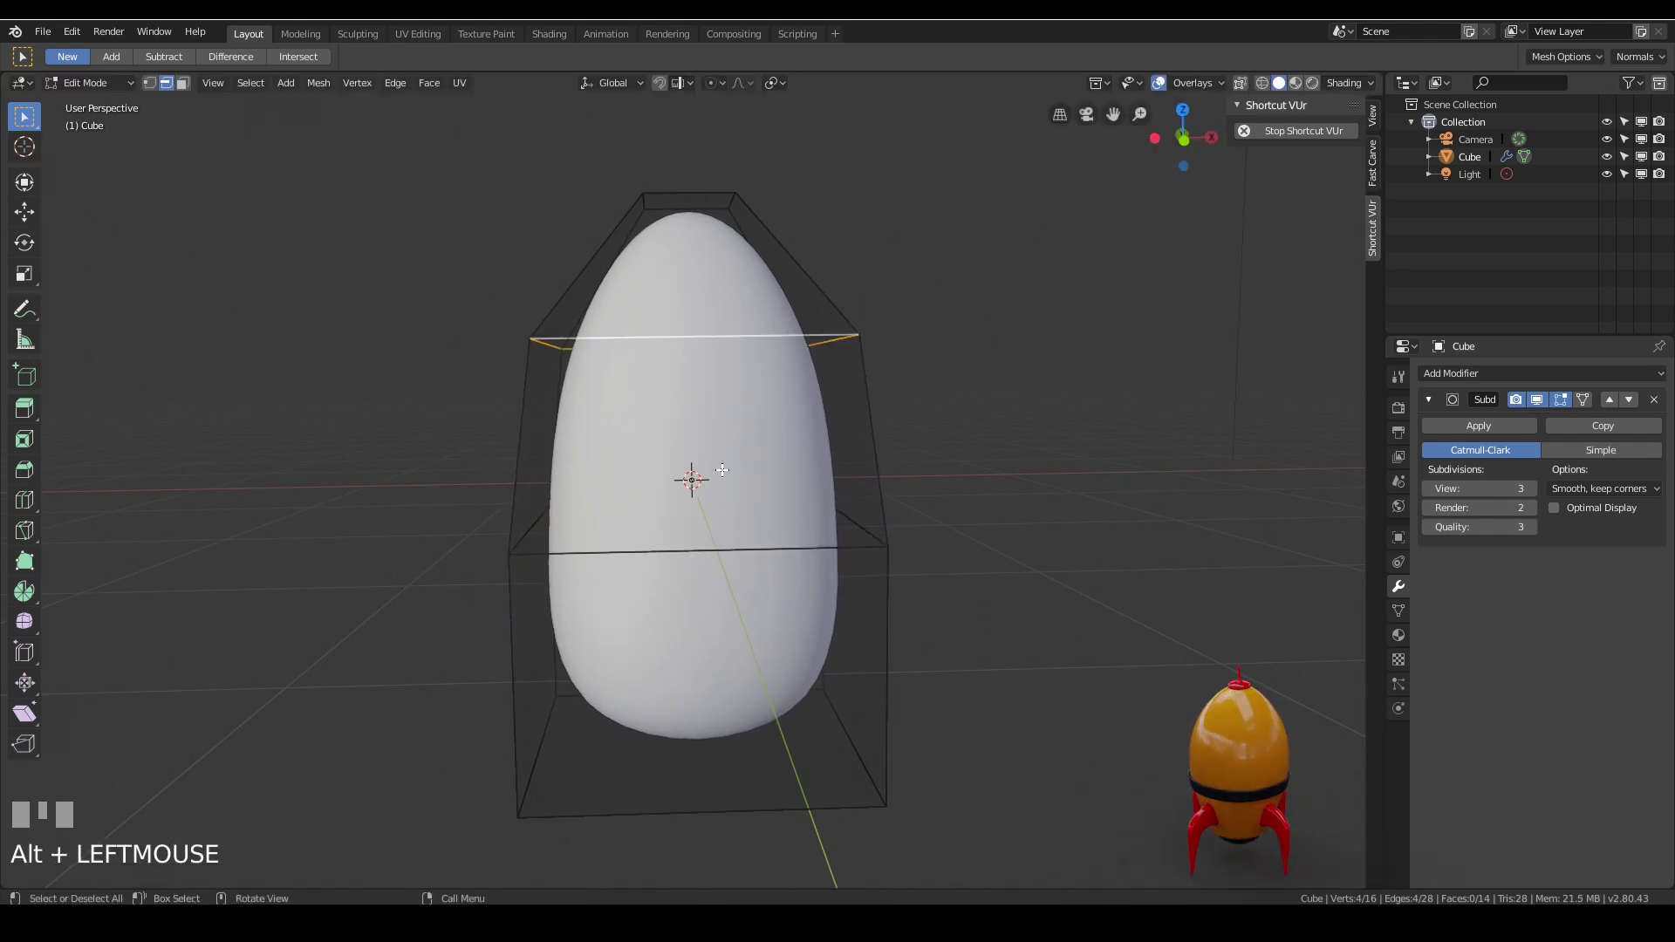
pyautogui.press('g')
pyautogui.press('g')
pyautogui.click(685, 189)
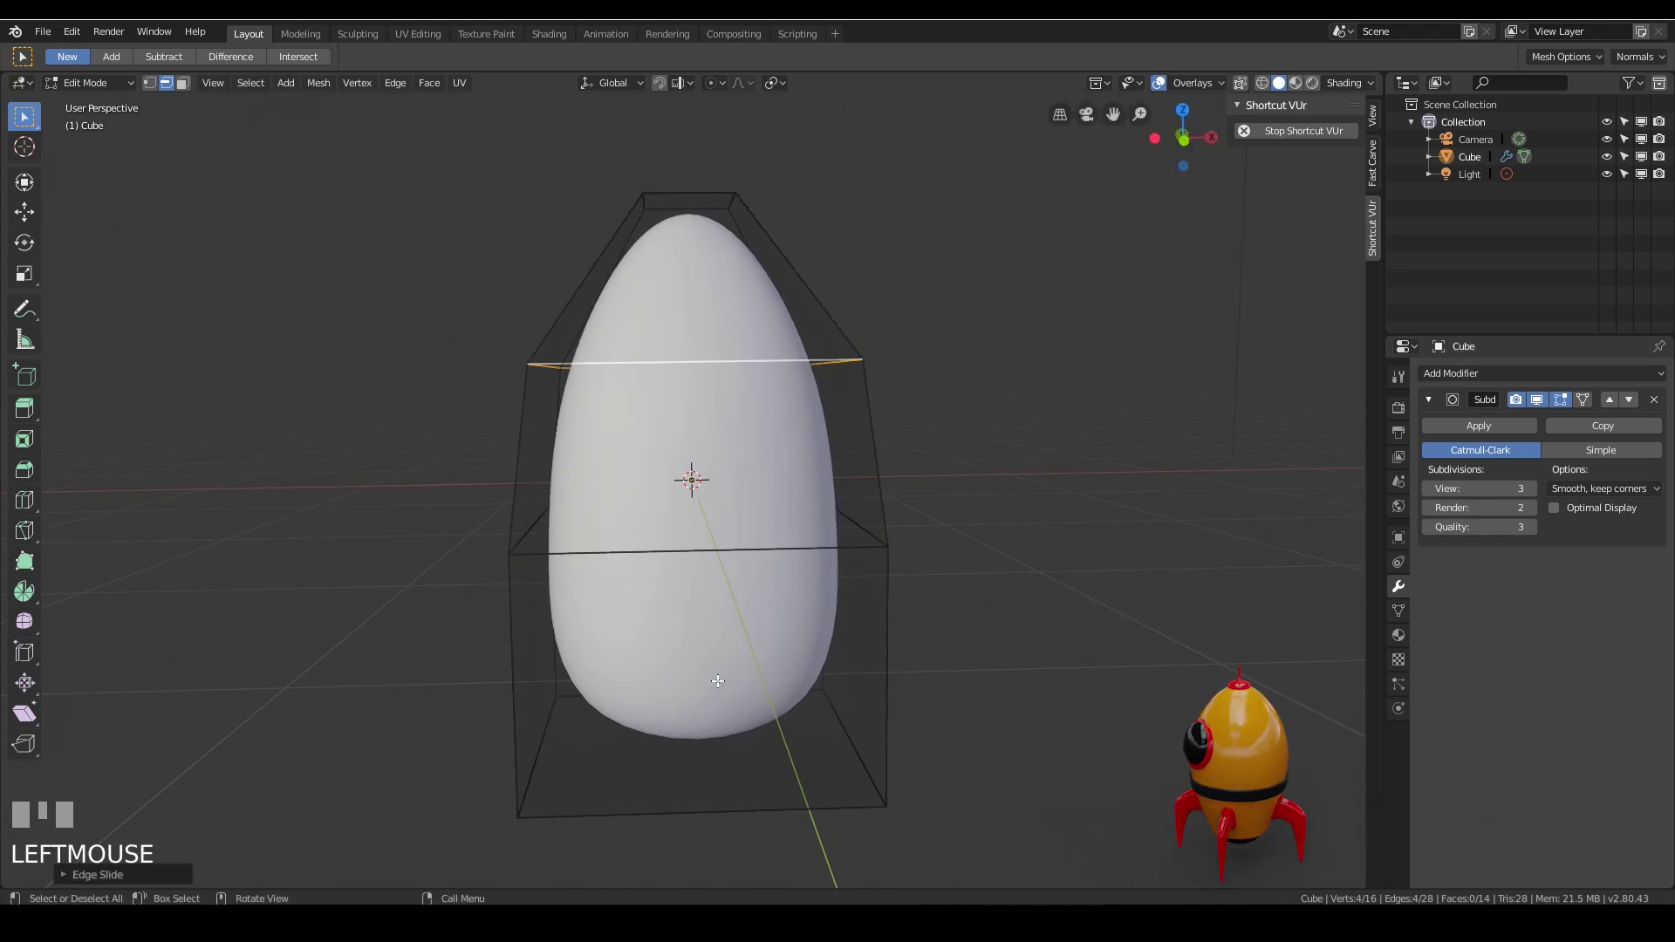
# Scale the upper and middle edge loops up together by about 1.25 to widen the egg shape.
pyautogui.moveTo(964, 715); pyautogui.dragTo(714, 324, button='middle')
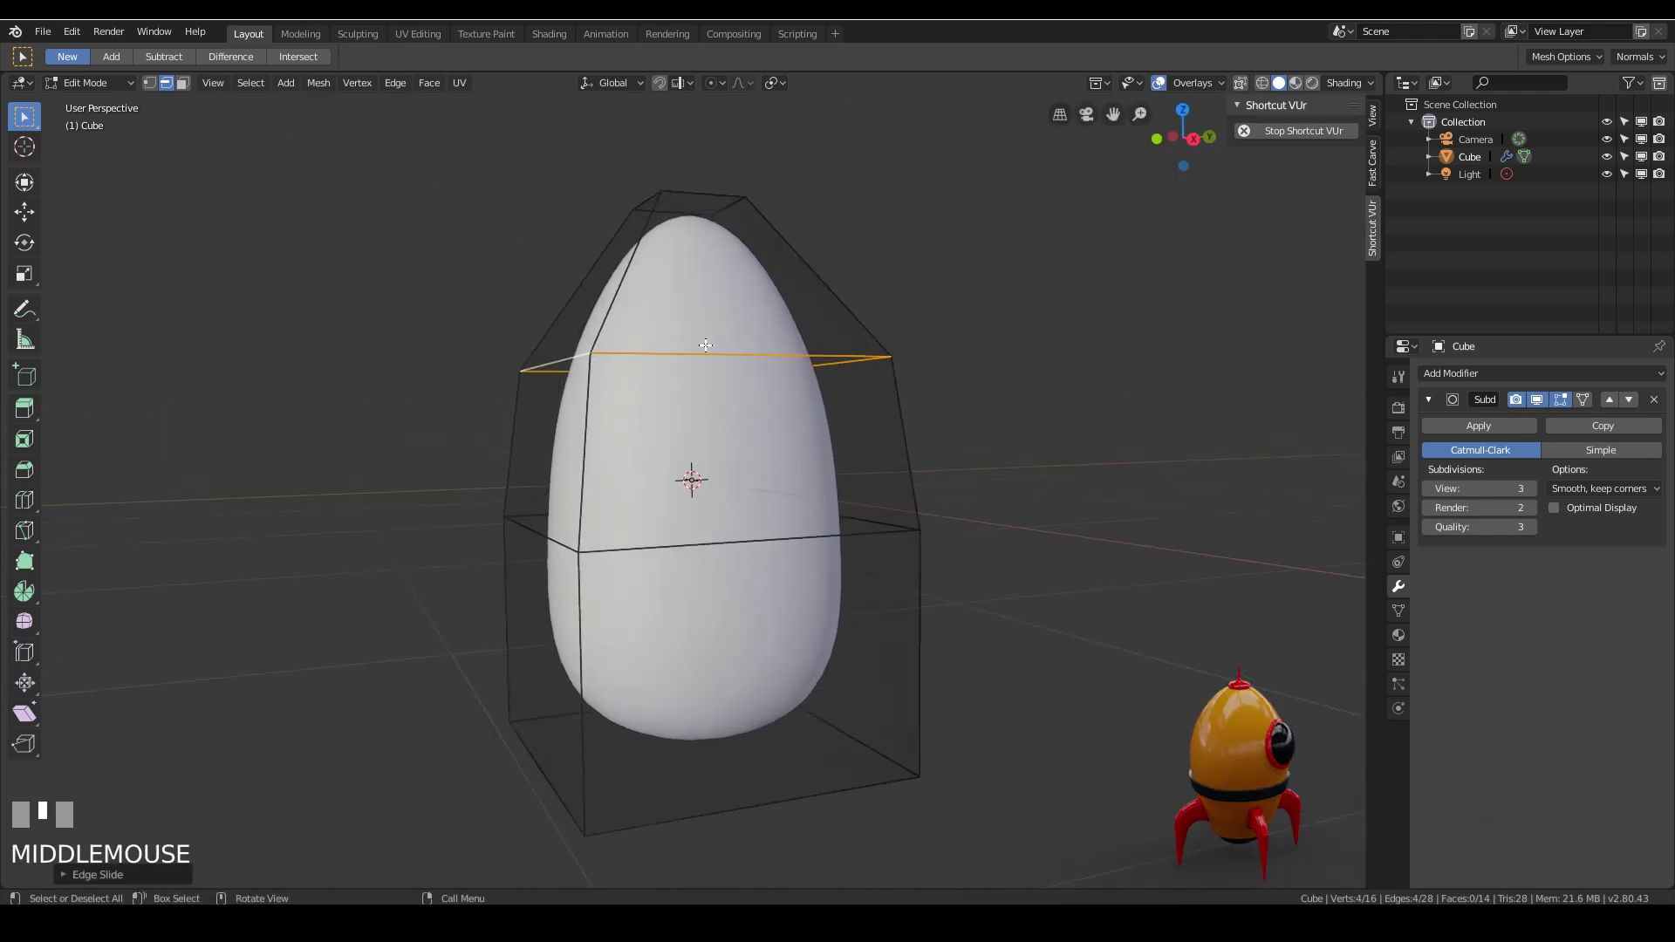
pyautogui.keyDown('alt'); pyautogui.keyDown('shift'); pyautogui.click(730, 540); pyautogui.keyUp('shift'); pyautogui.keyUp('alt')
pyautogui.press('s')
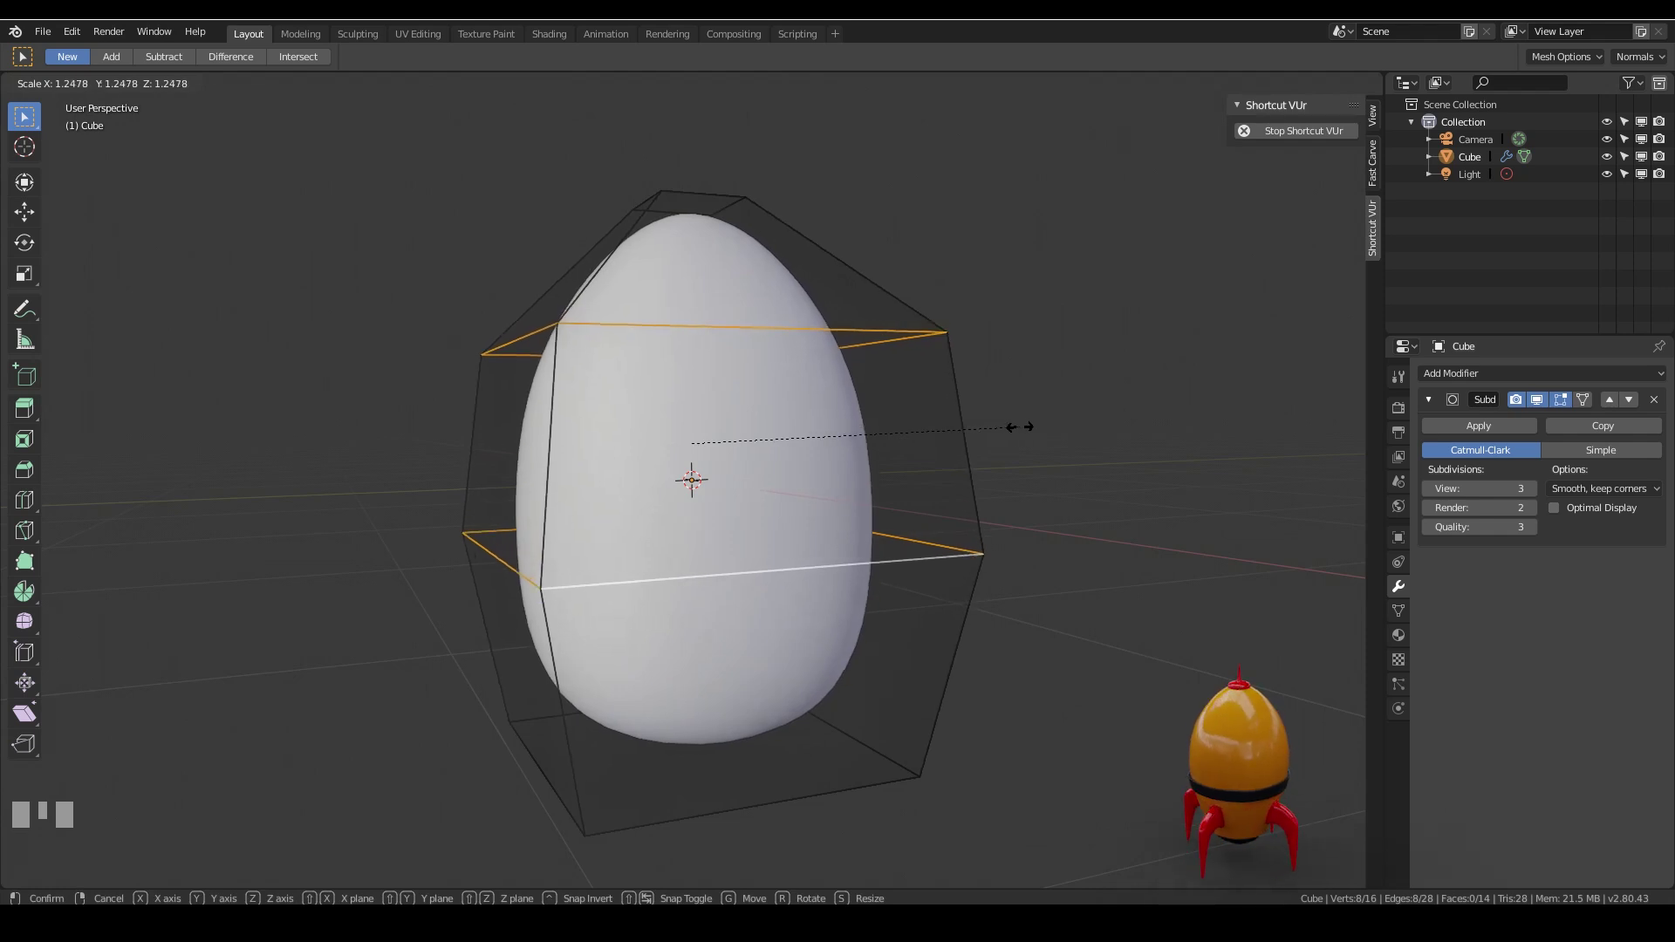
pyautogui.click(1013, 427)
# Set the Subdivision Surface viewport level to 4 and check the mesh density in wireframe display.
pyautogui.moveTo(858, 429); pyautogui.dragTo(924, 459, button='middle')
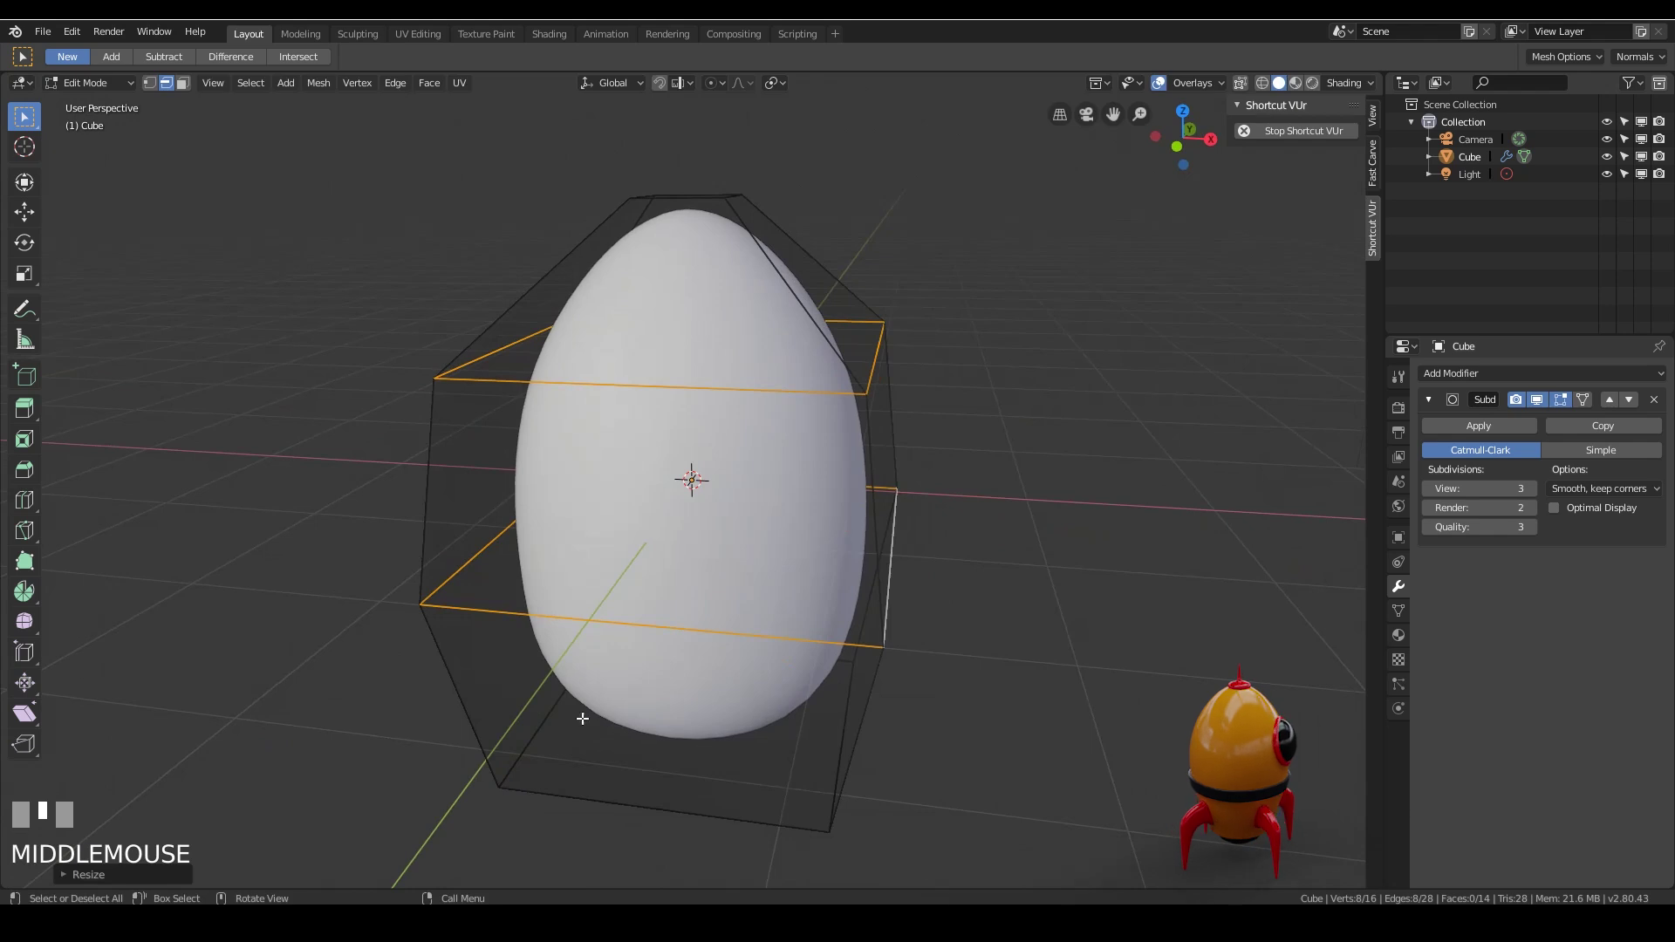
pyautogui.click(1531, 489)
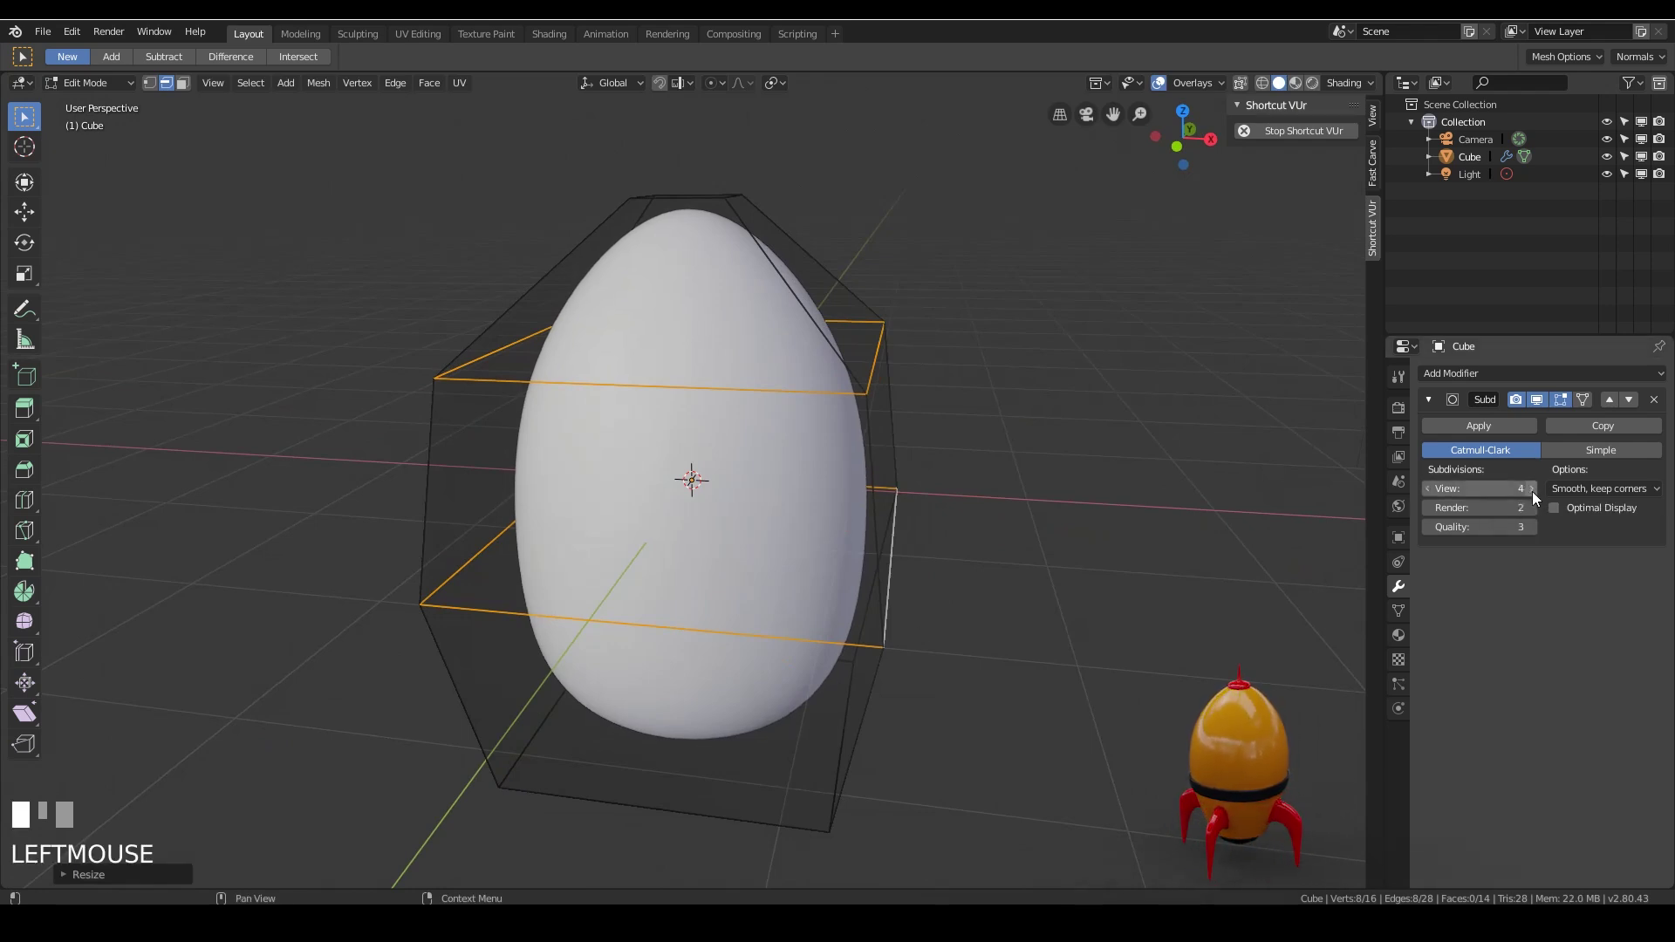
pyautogui.moveTo(979, 553); pyautogui.dragTo(1030, 541, button='middle')
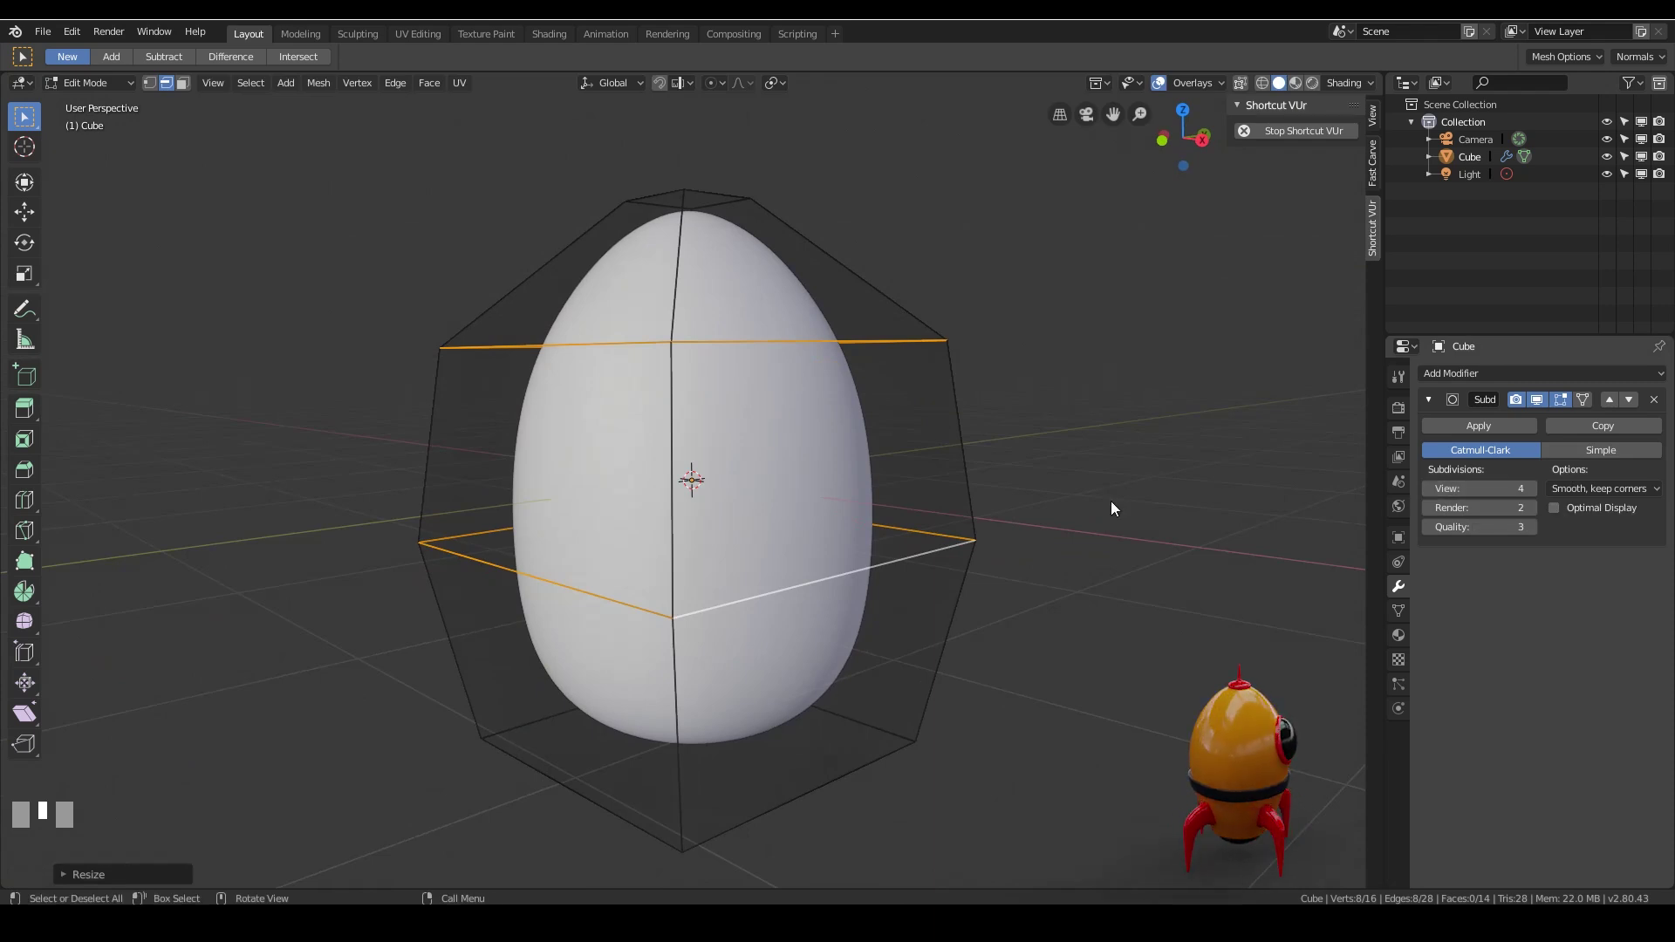
pyautogui.press('z')
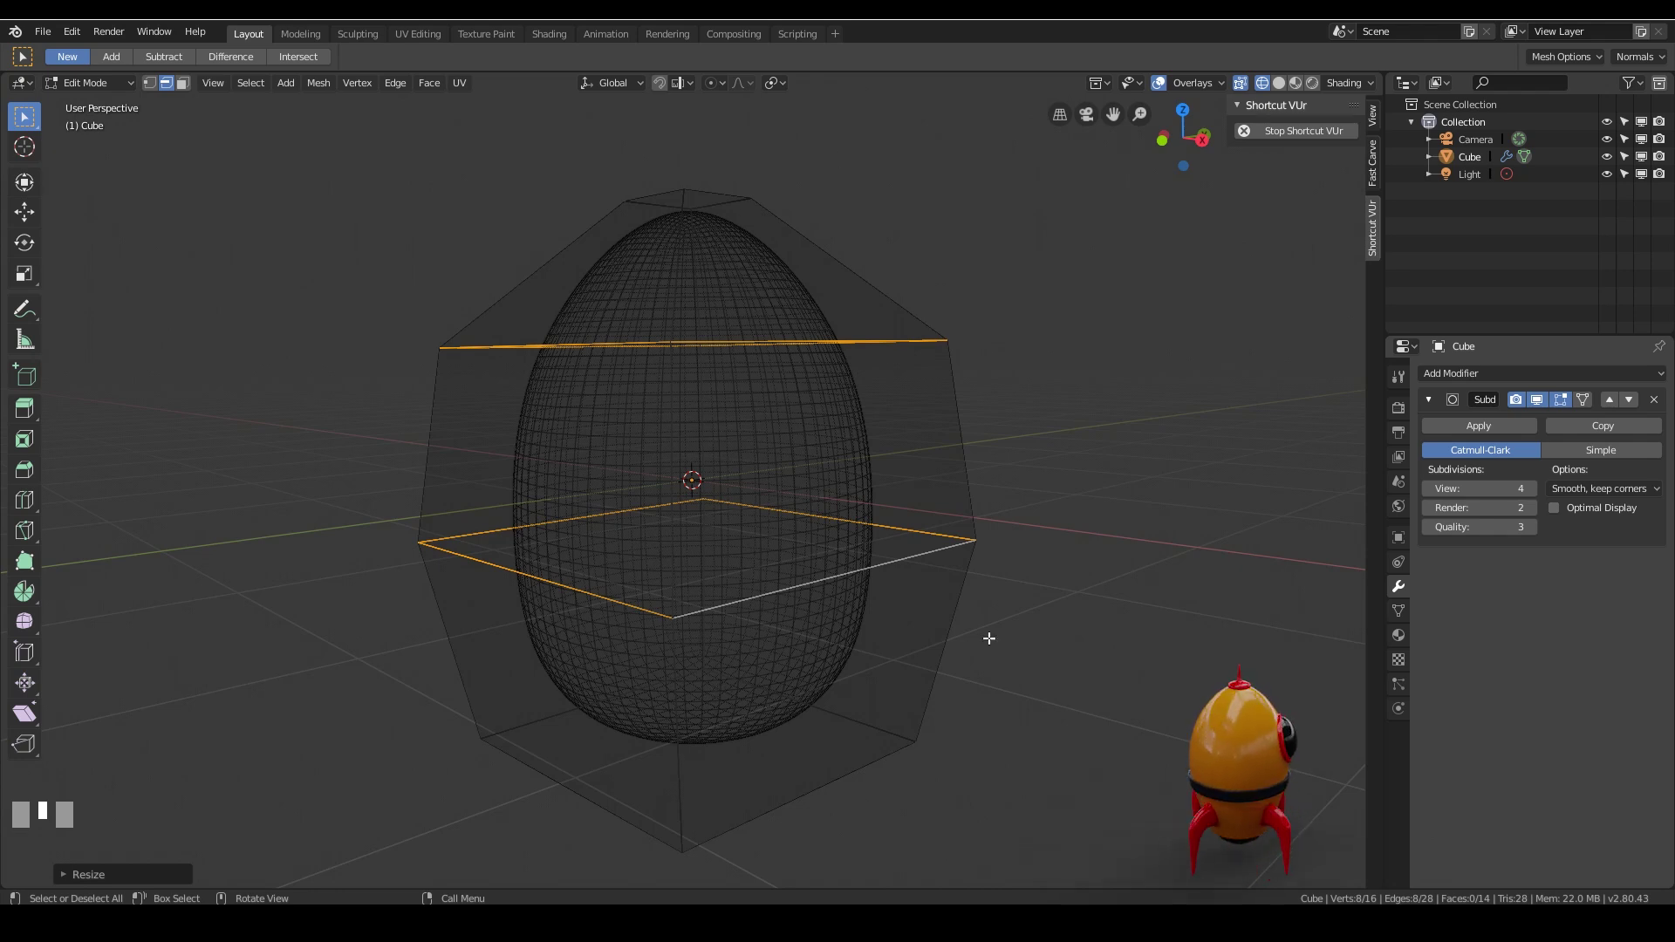
pyautogui.hotkey('shift', 'z')
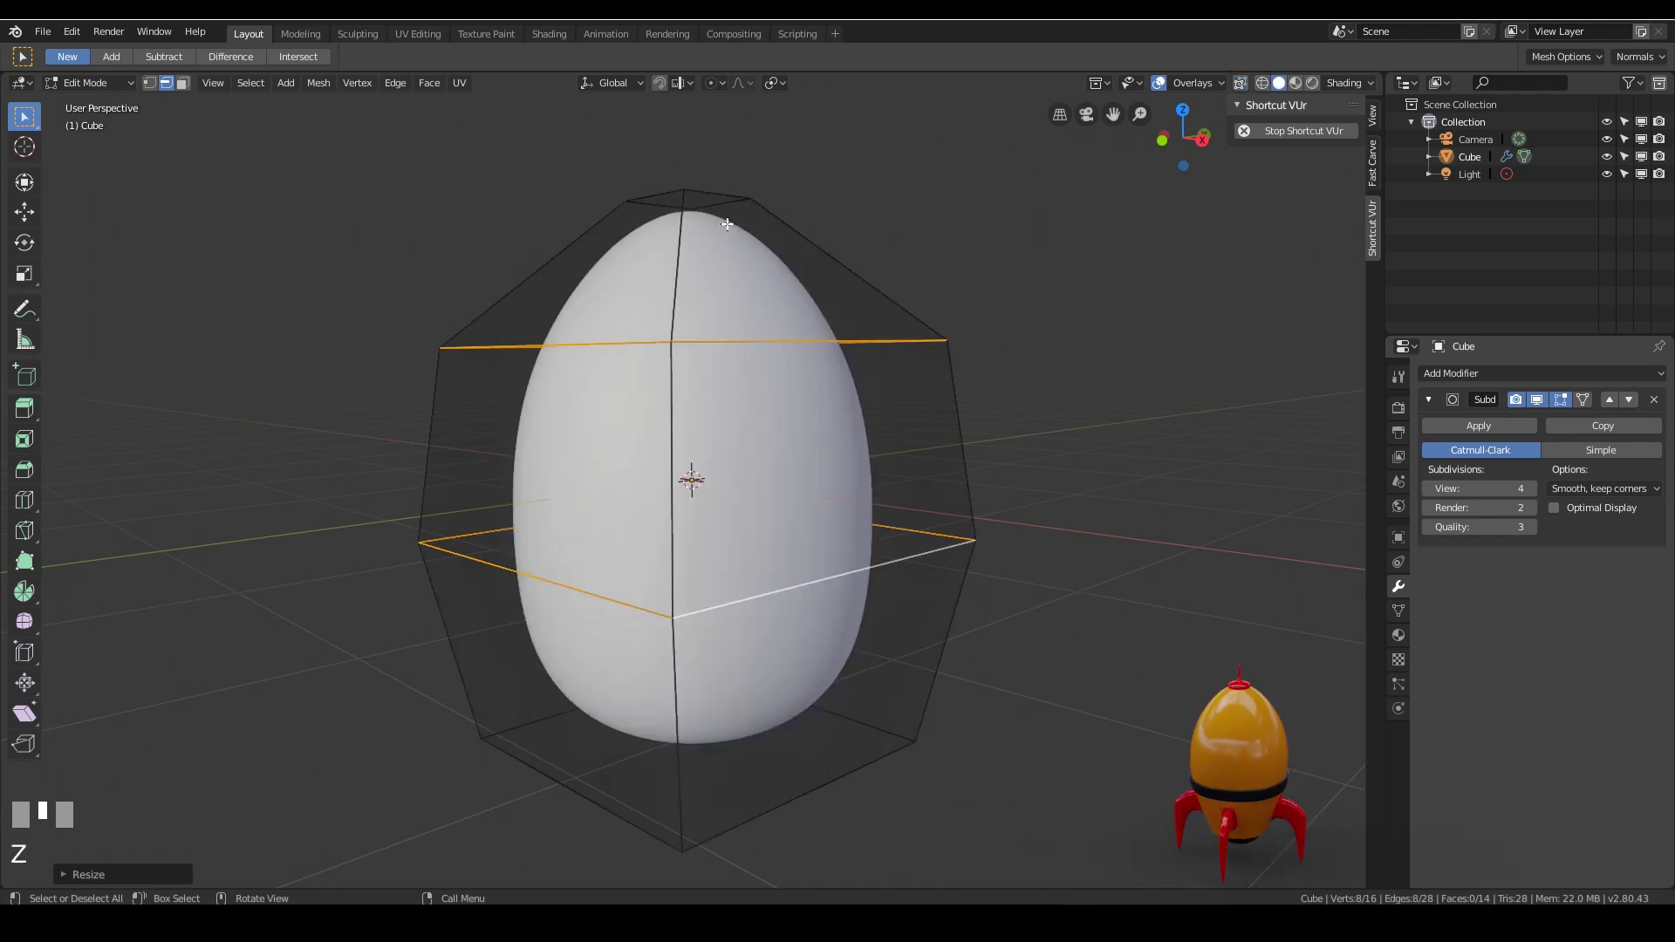
# Duplicate the egg's top face in place and separate the copy into its own object.
pyautogui.moveTo(860, 224); pyautogui.dragTo(817, 373, button='middle')
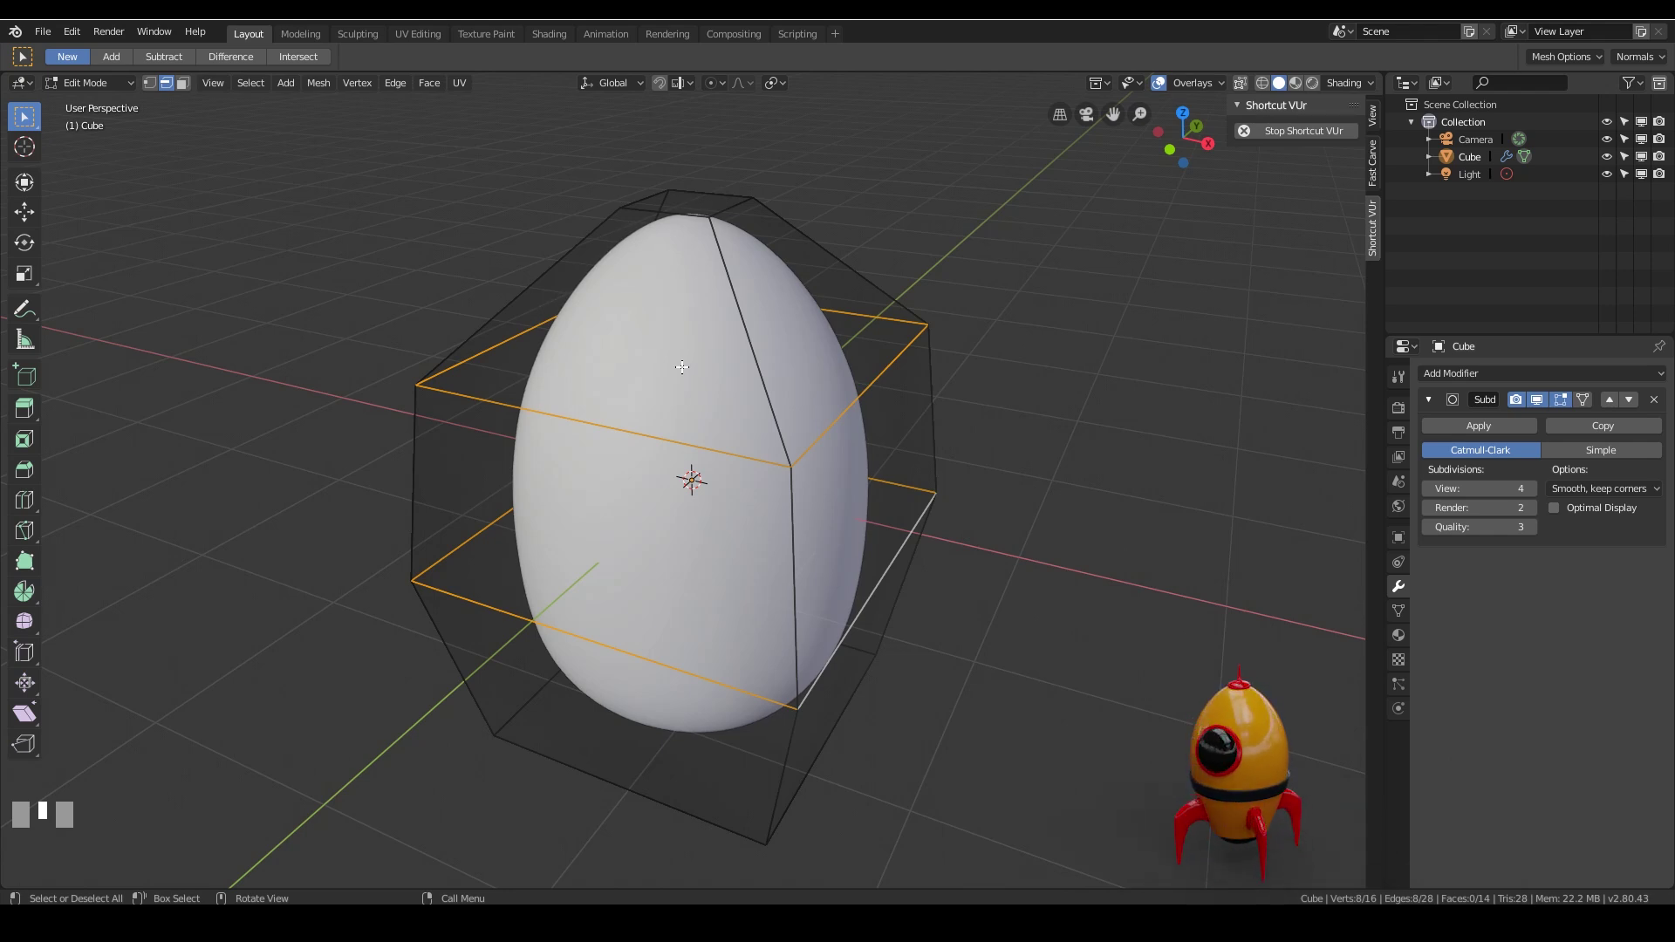
pyautogui.press('3')
pyautogui.click(702, 200)
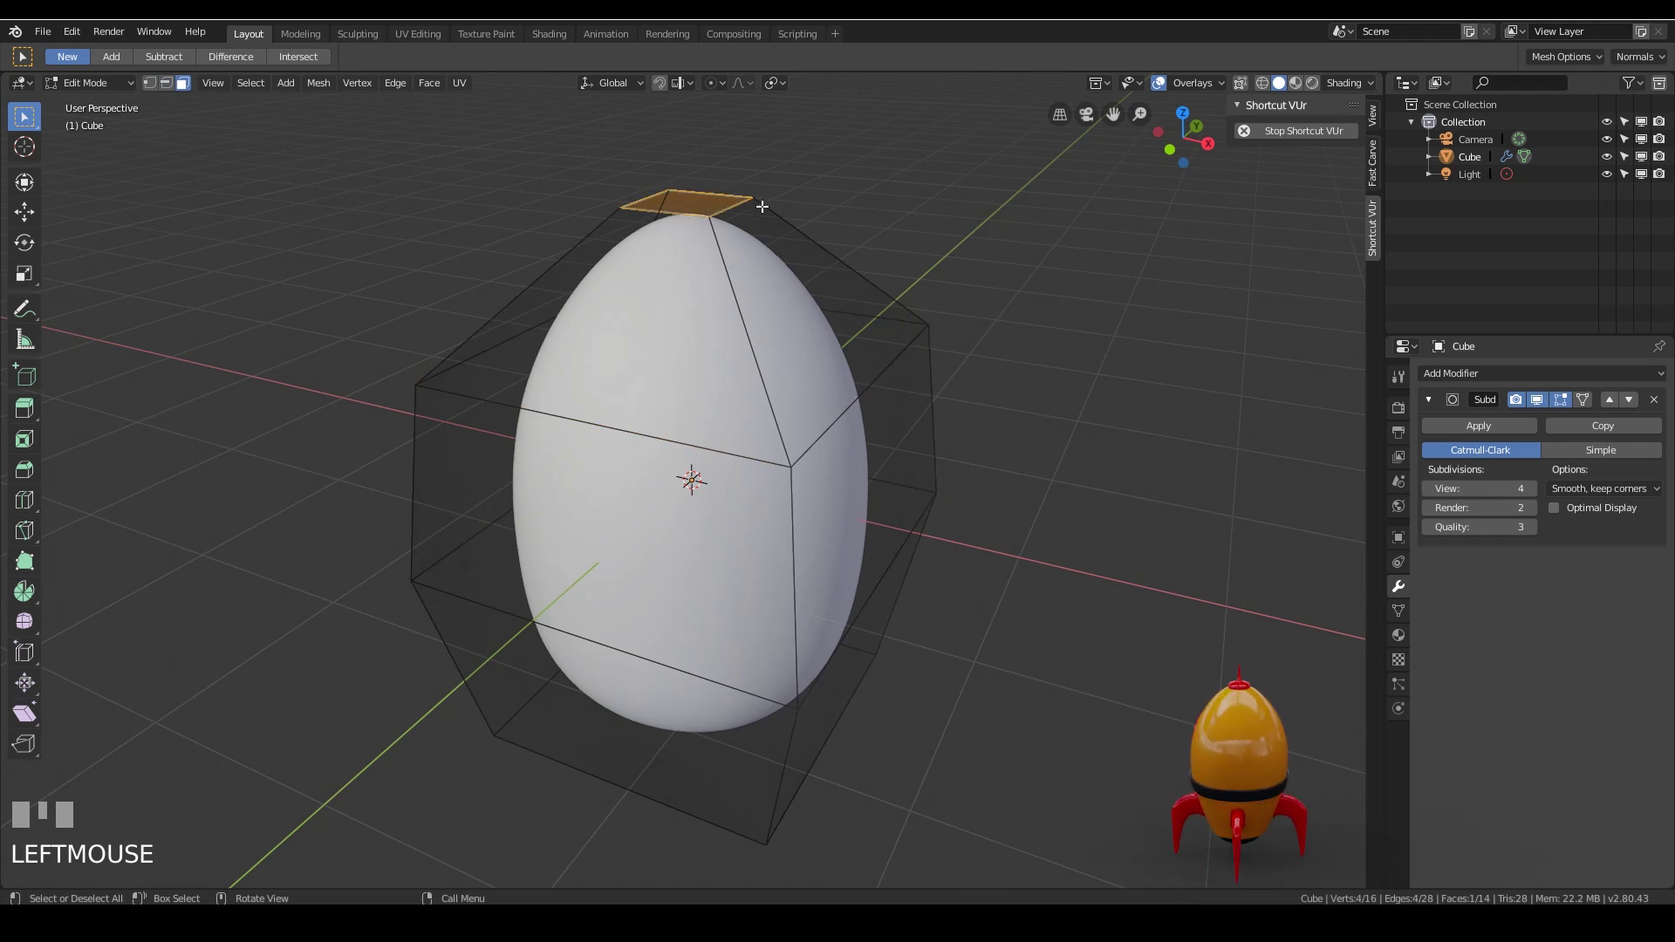
pyautogui.hotkey('shift', 'd')
pyautogui.rightClick(761, 205)
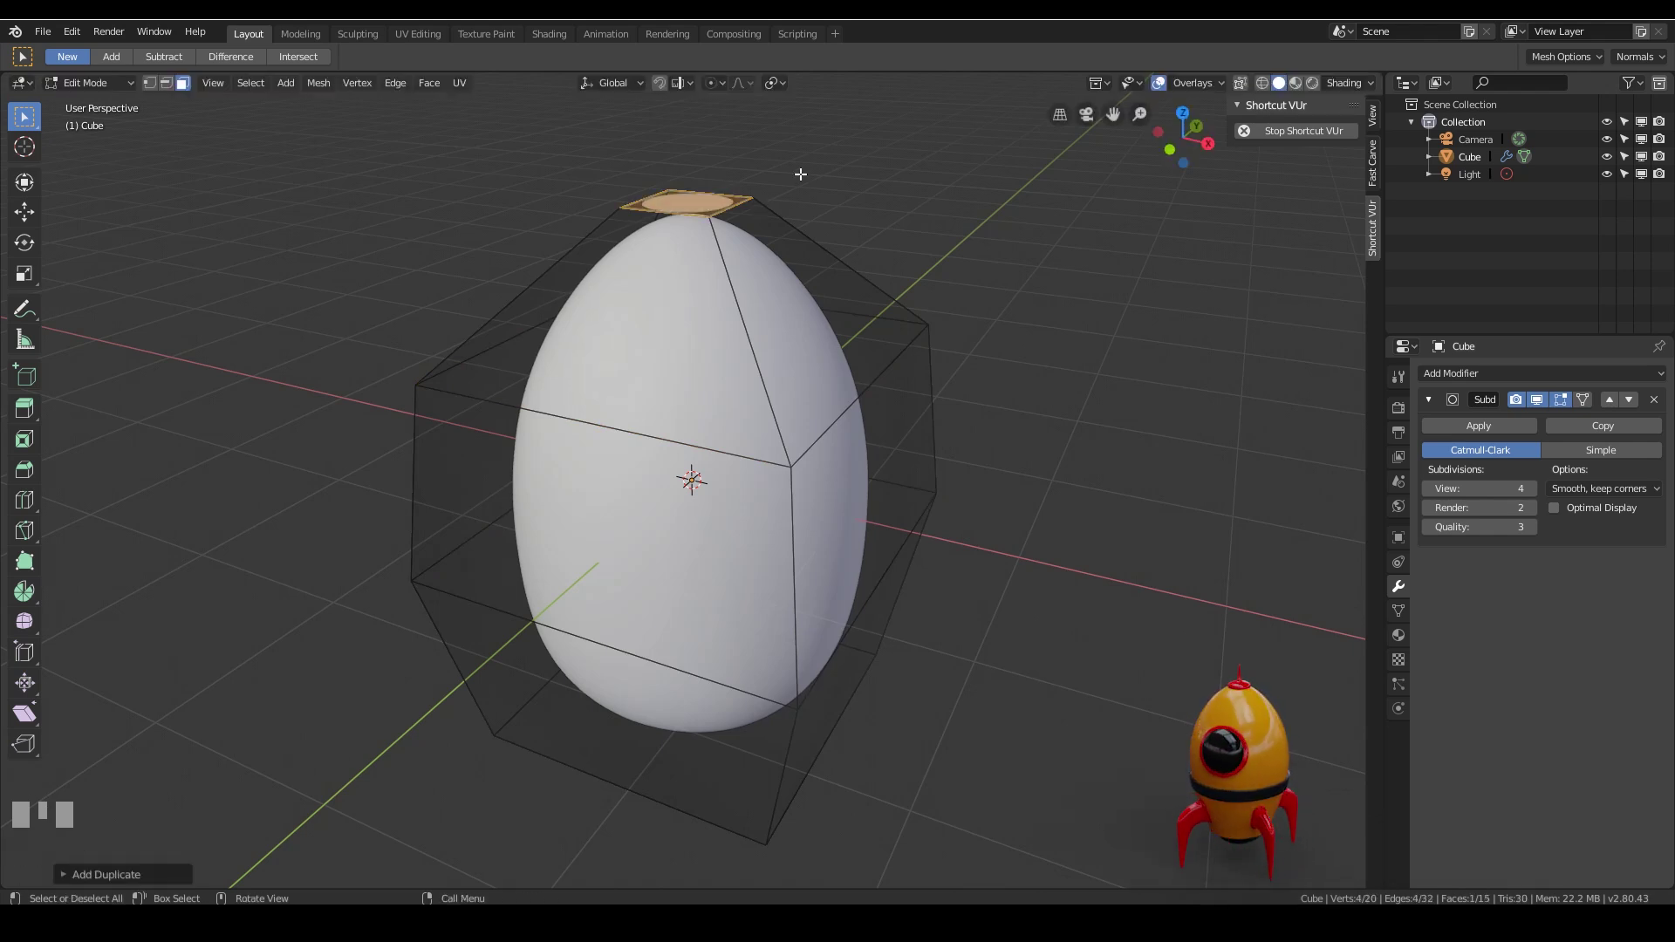
pyautogui.press('p')
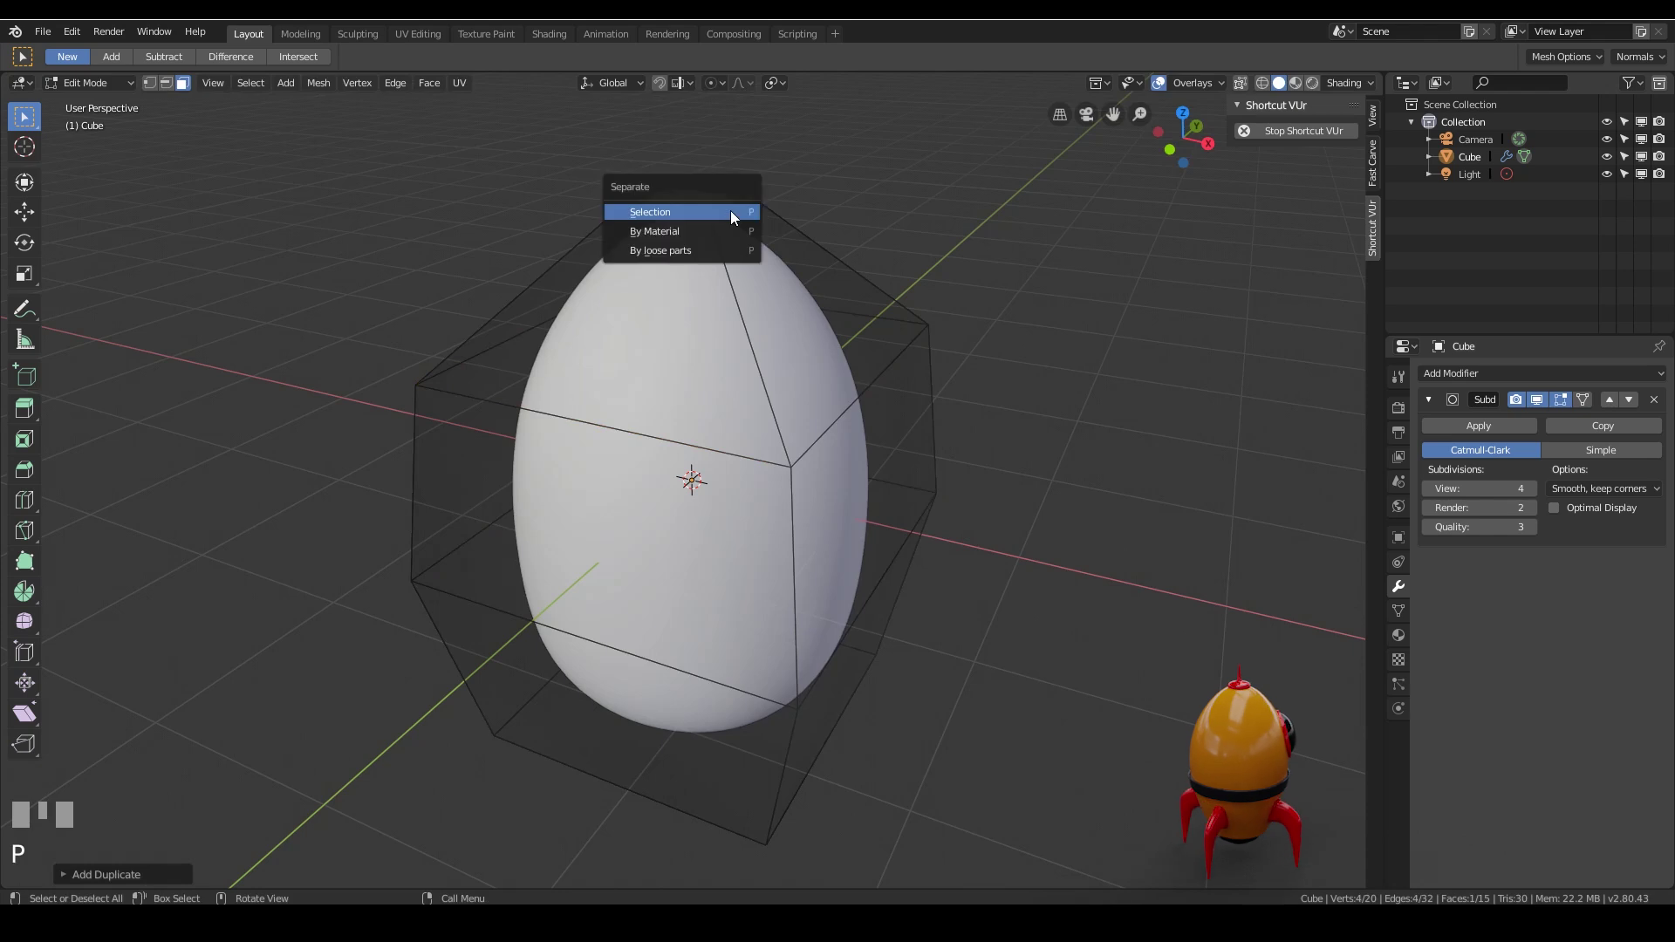
pyautogui.click(675, 213)
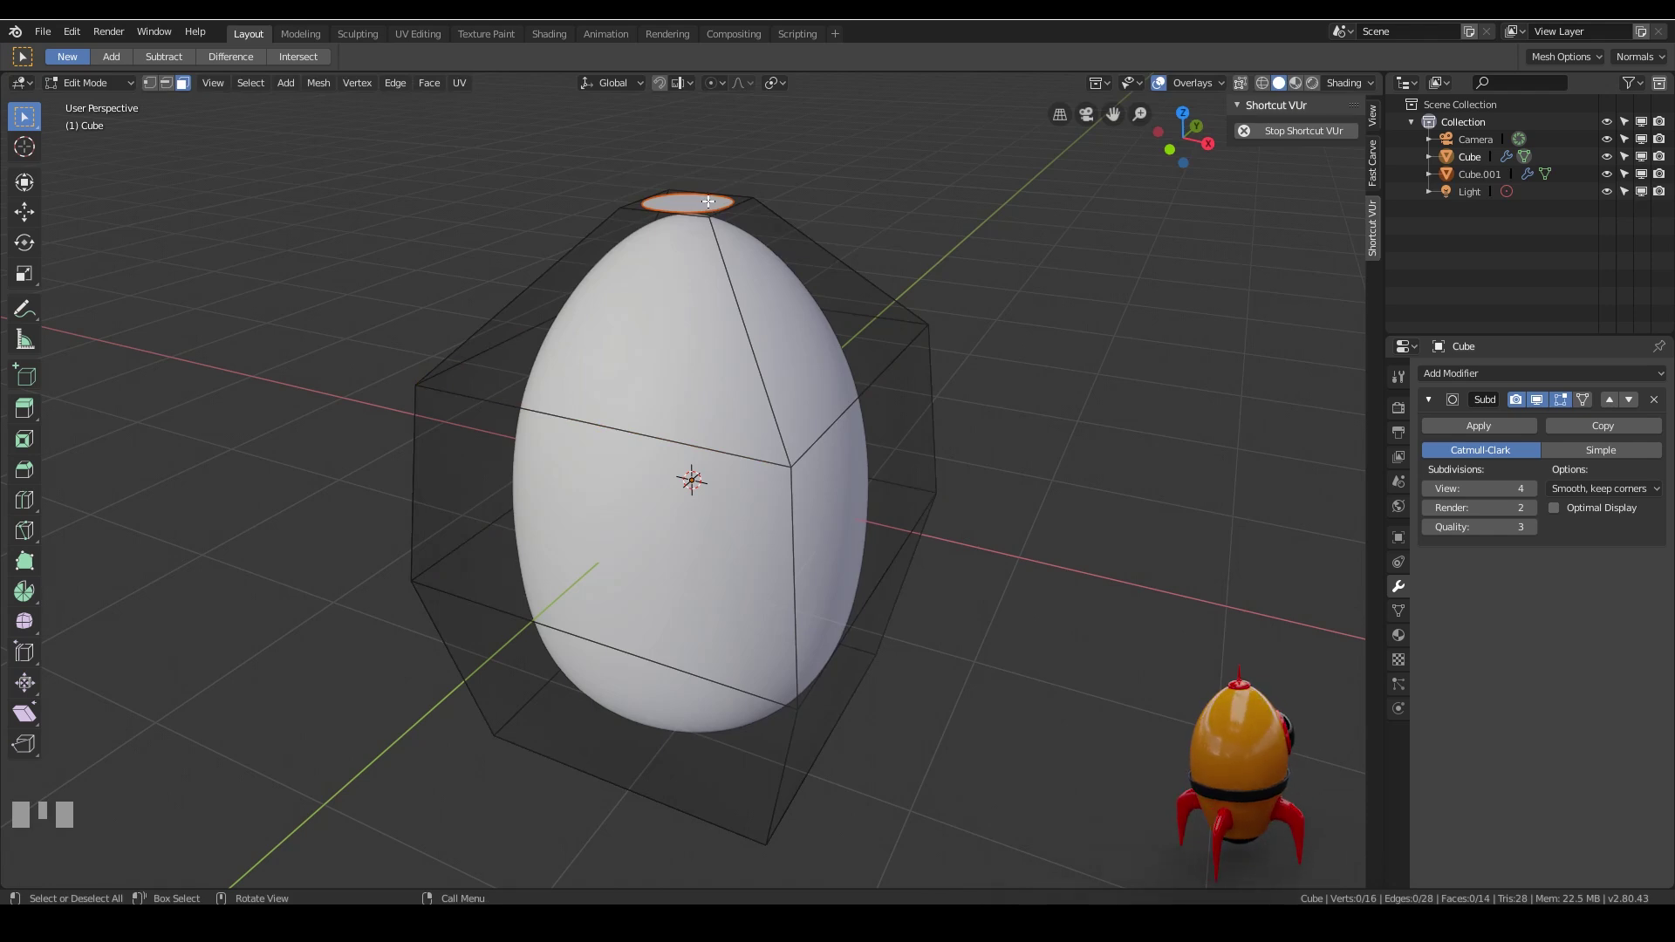
# Select the separated top disc together with the egg body and open both objects in Edit Mode.
pyautogui.press('Tab')
pyautogui.rightClick(708, 202)
pyautogui.click(721, 204)
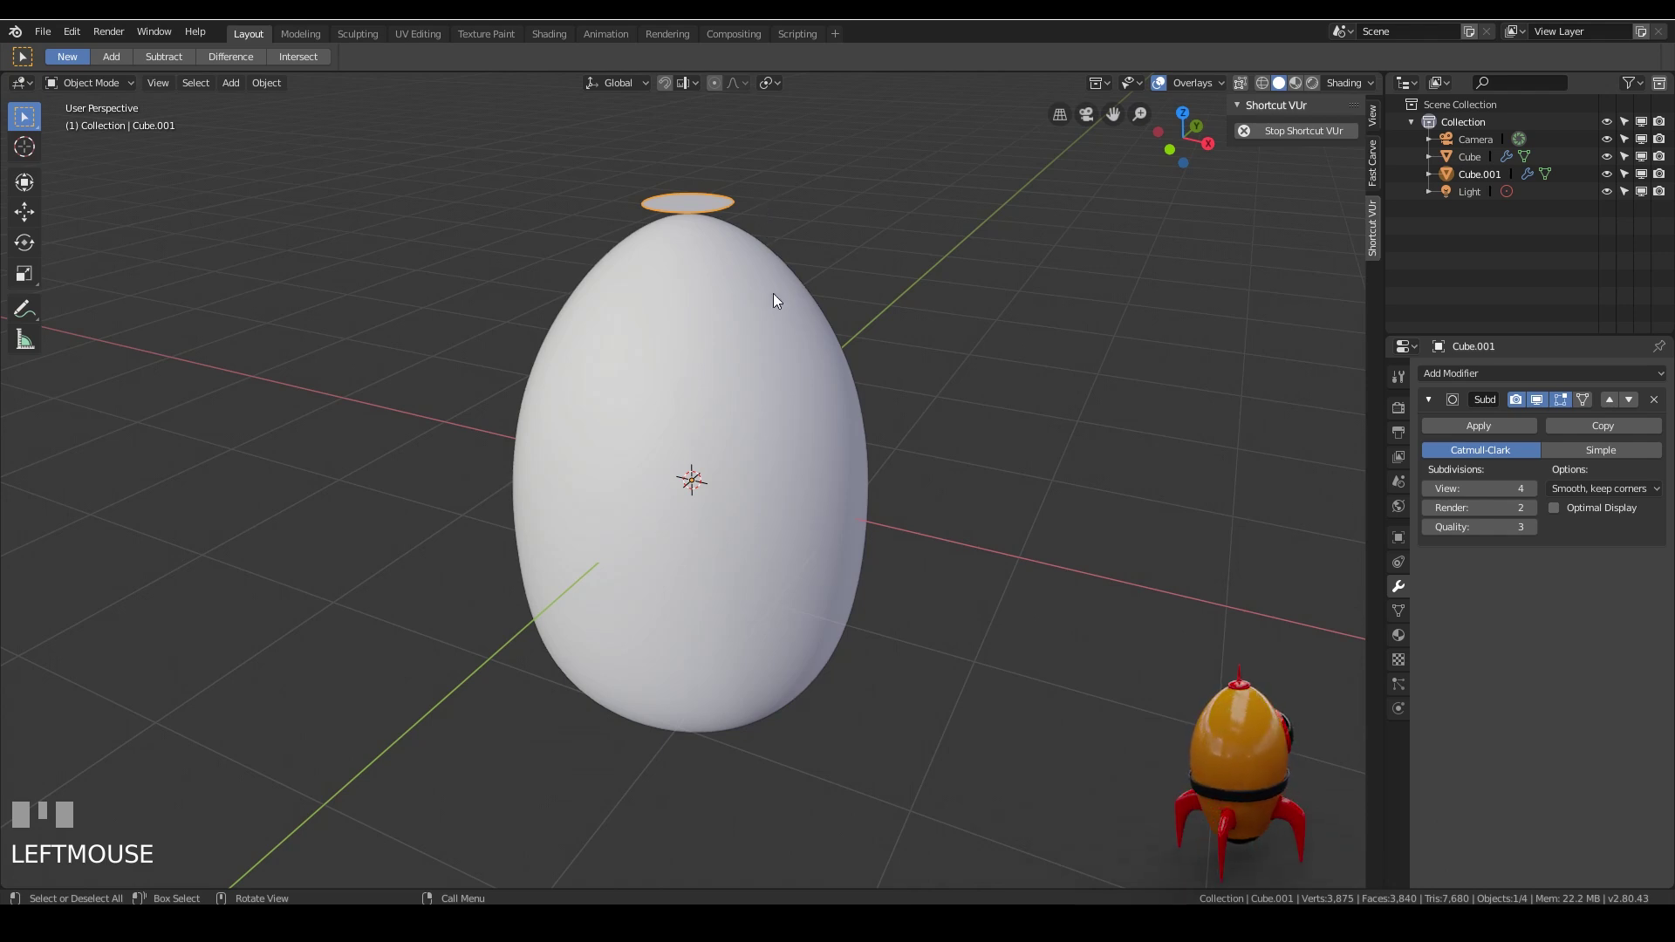
pyautogui.press('Tab')
pyautogui.click(808, 322)
pyautogui.press('Tab')
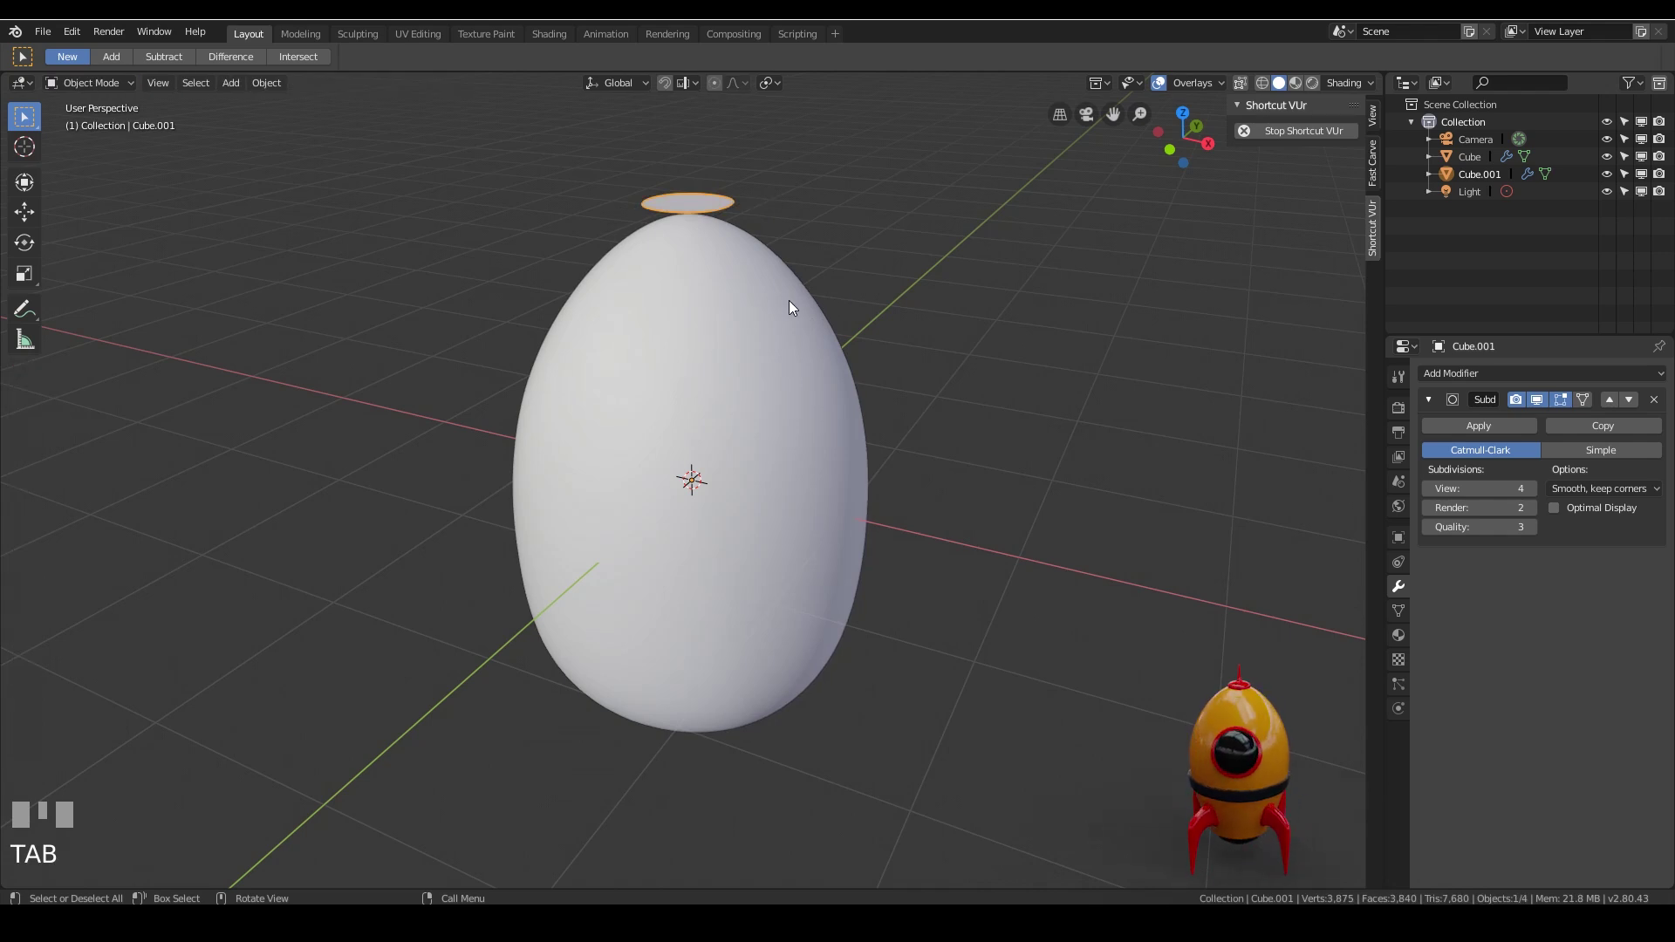
pyautogui.keyDown('shift'); pyautogui.click(778, 310); pyautogui.keyUp('shift')
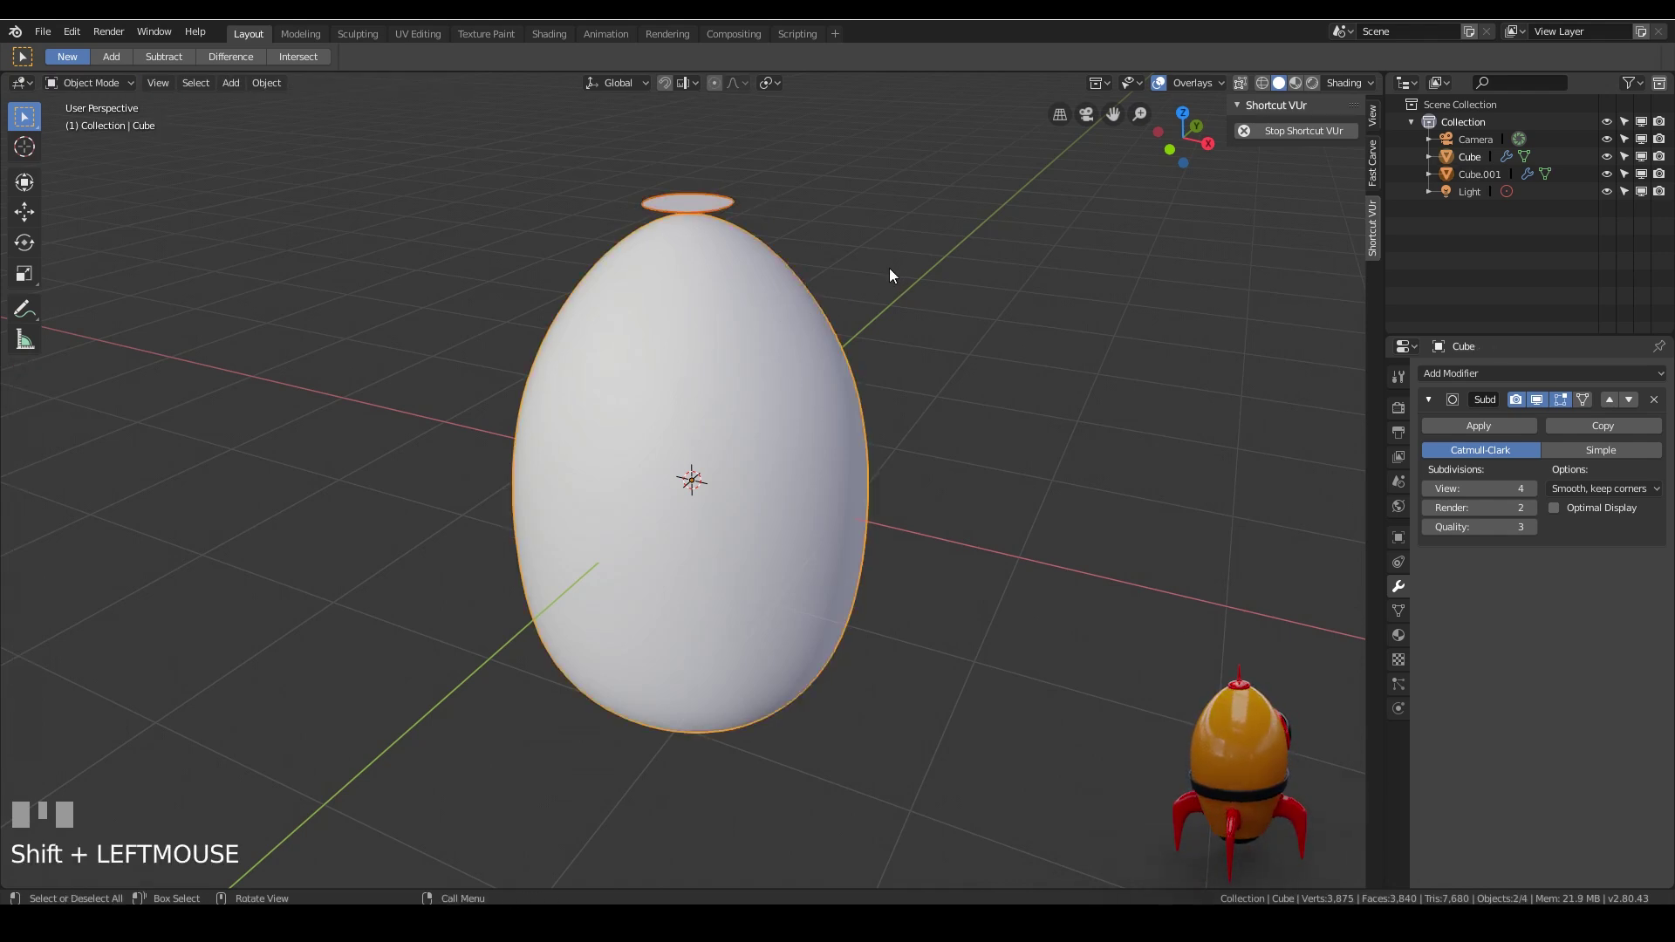
pyautogui.press('Tab')
# Select the face at the egg's top and try to extrude it.
pyautogui.rightClick(689, 204)
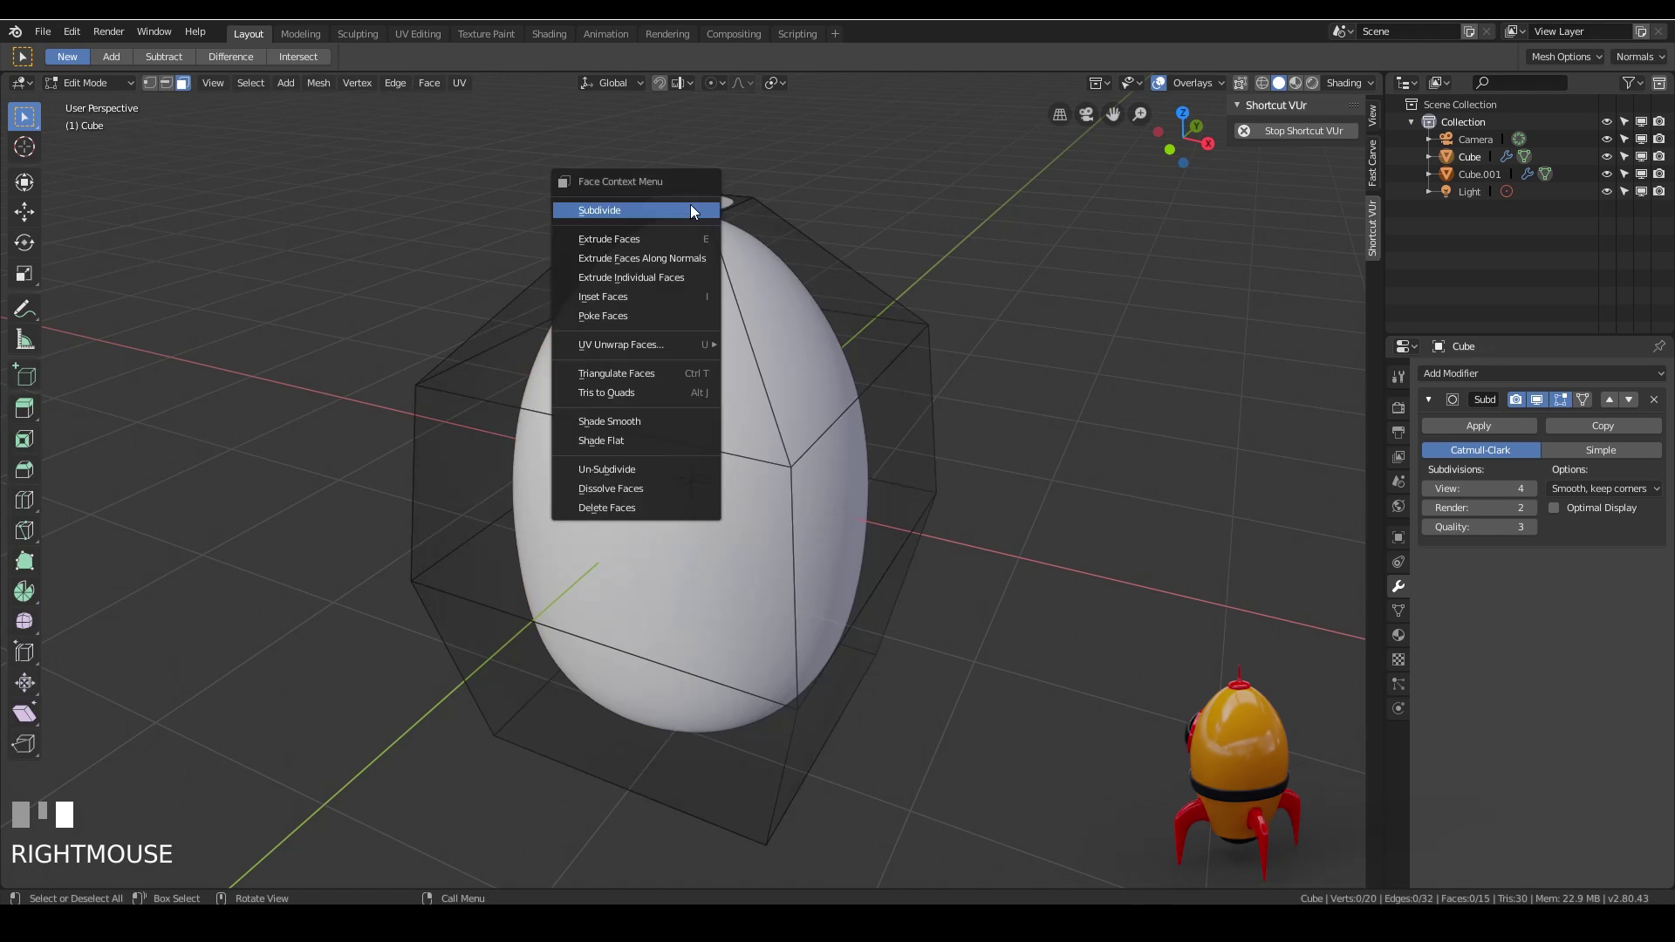
pyautogui.click(716, 203)
pyautogui.scroll(1, 790, 181)
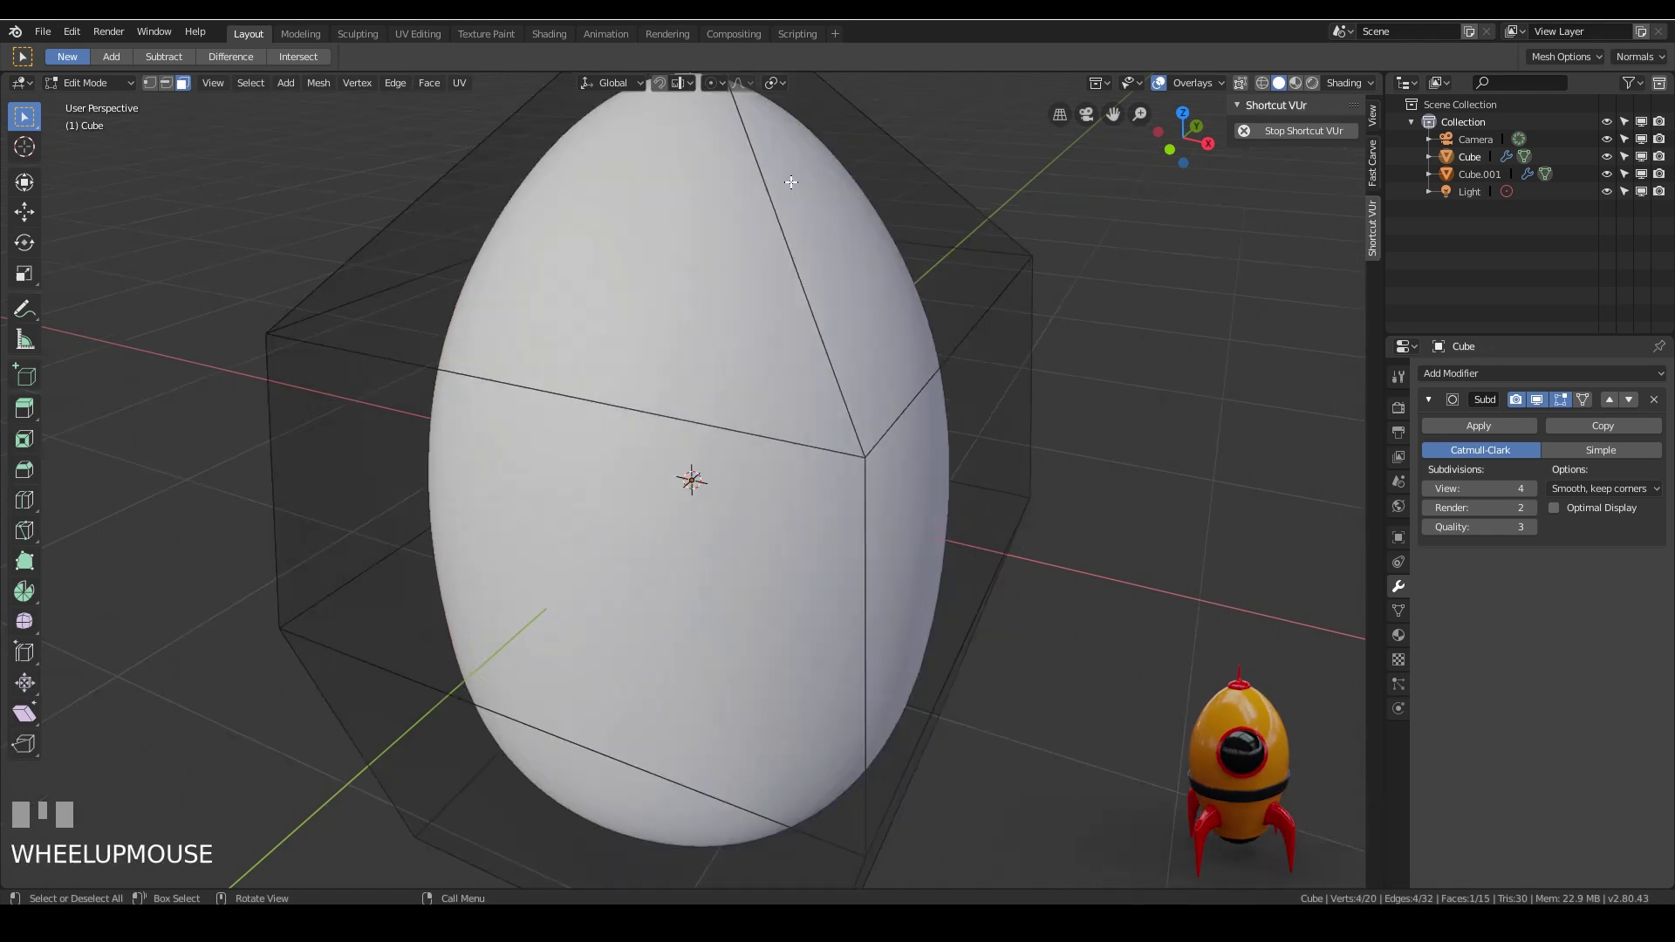
pyautogui.press('KP_Decimal')
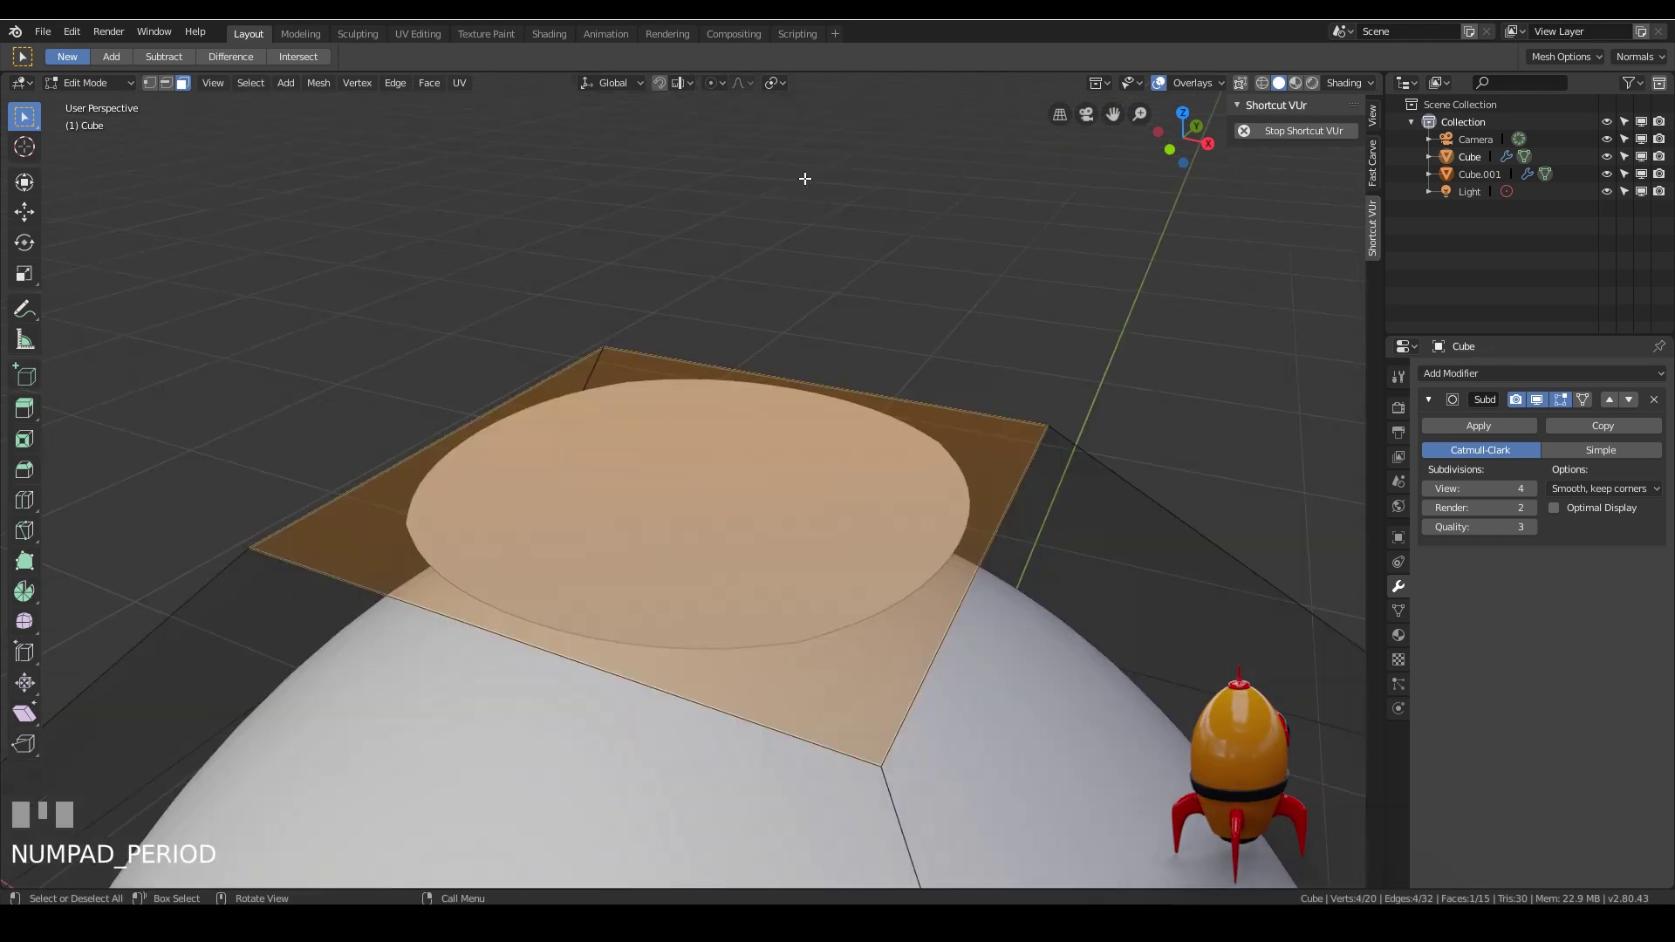
pyautogui.moveTo(658, 351)
pyautogui.mouseDown(button='middle')
pyautogui.moveTo(684, 370)
pyautogui.moveTo(653, 321)
pyautogui.mouseUp(button='middle')
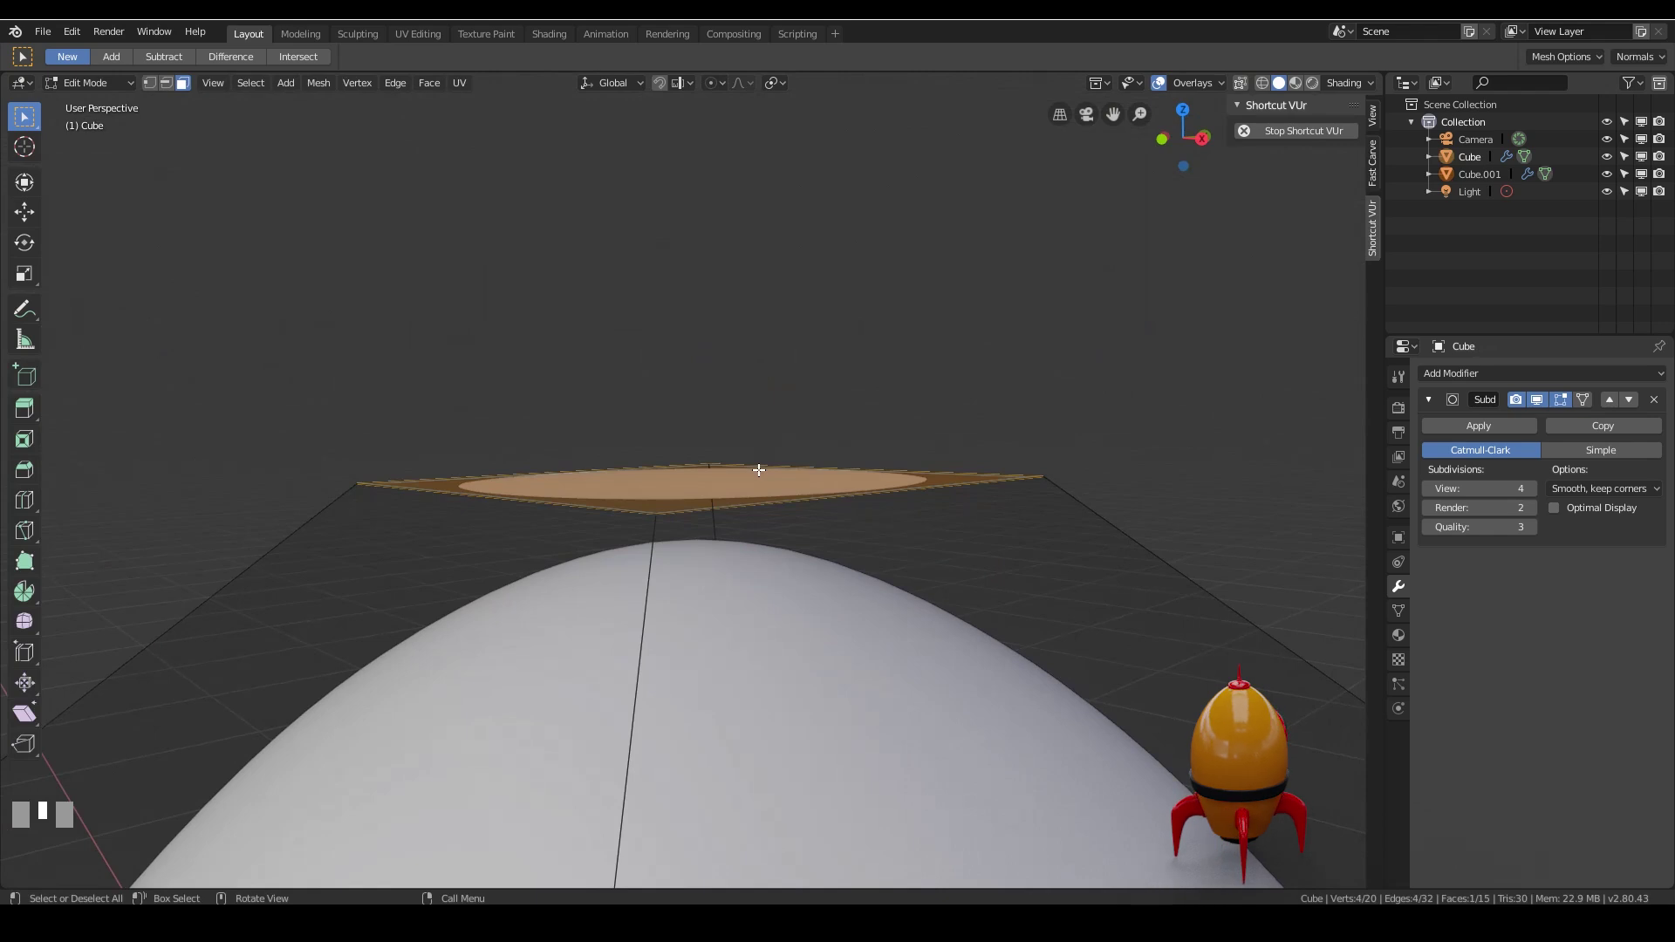
pyautogui.press('e')
pyautogui.hotkey('ctrl', 'z')
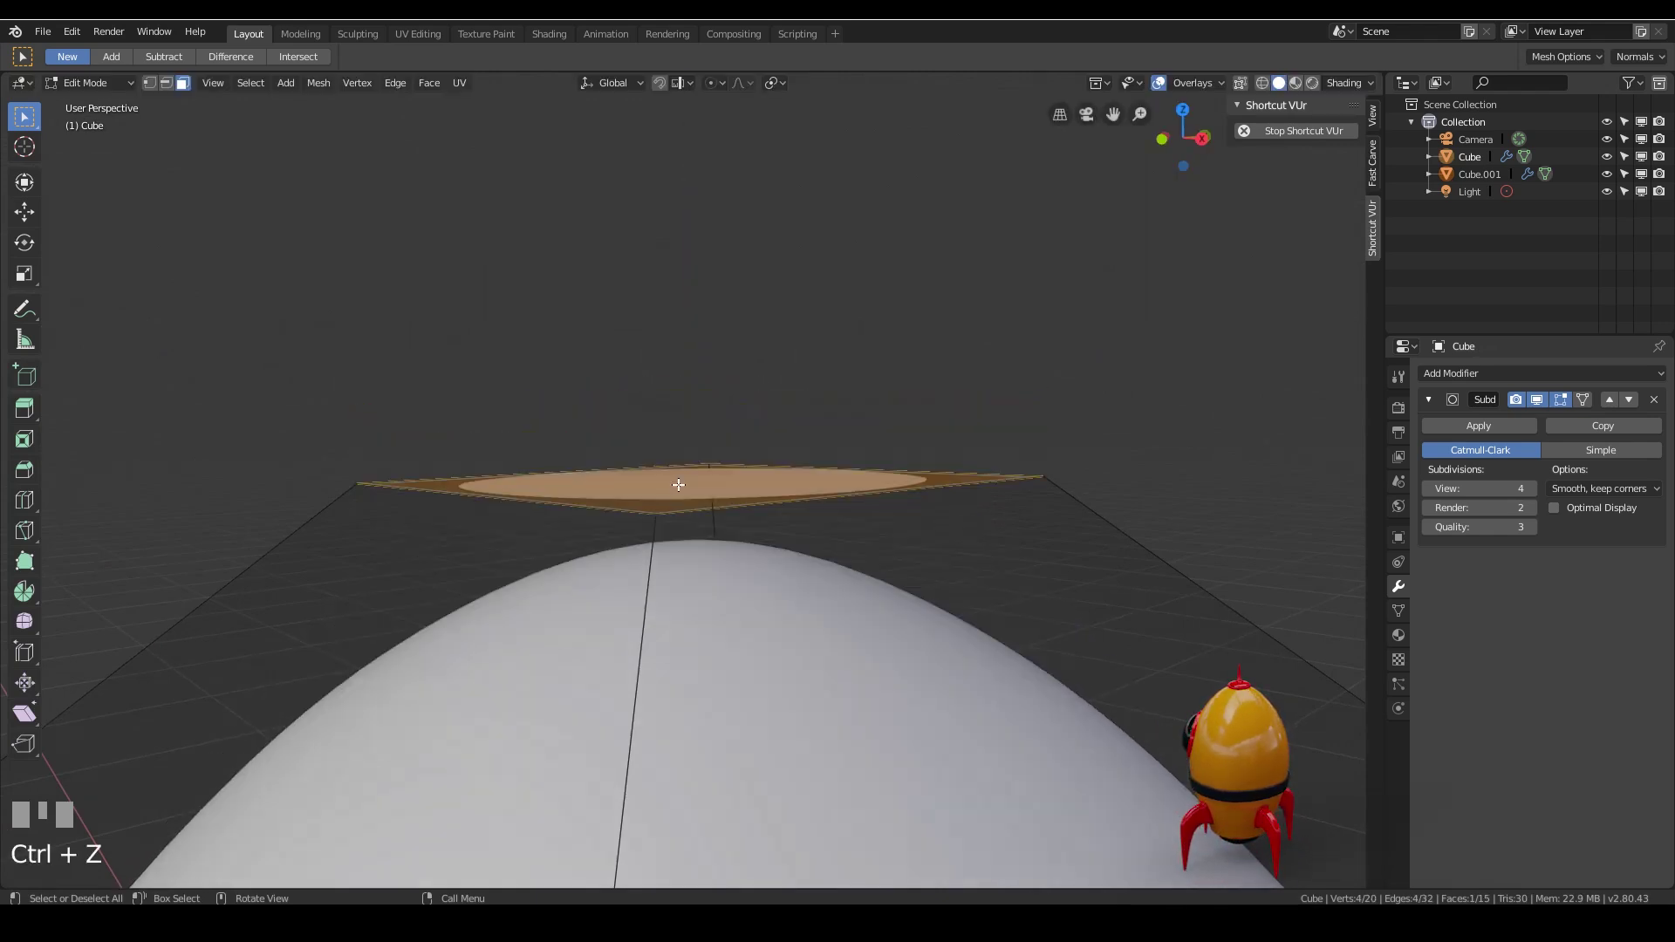
# Move the egg body's top face slightly down along Z, away from the separated disc face.
pyautogui.click(679, 484)
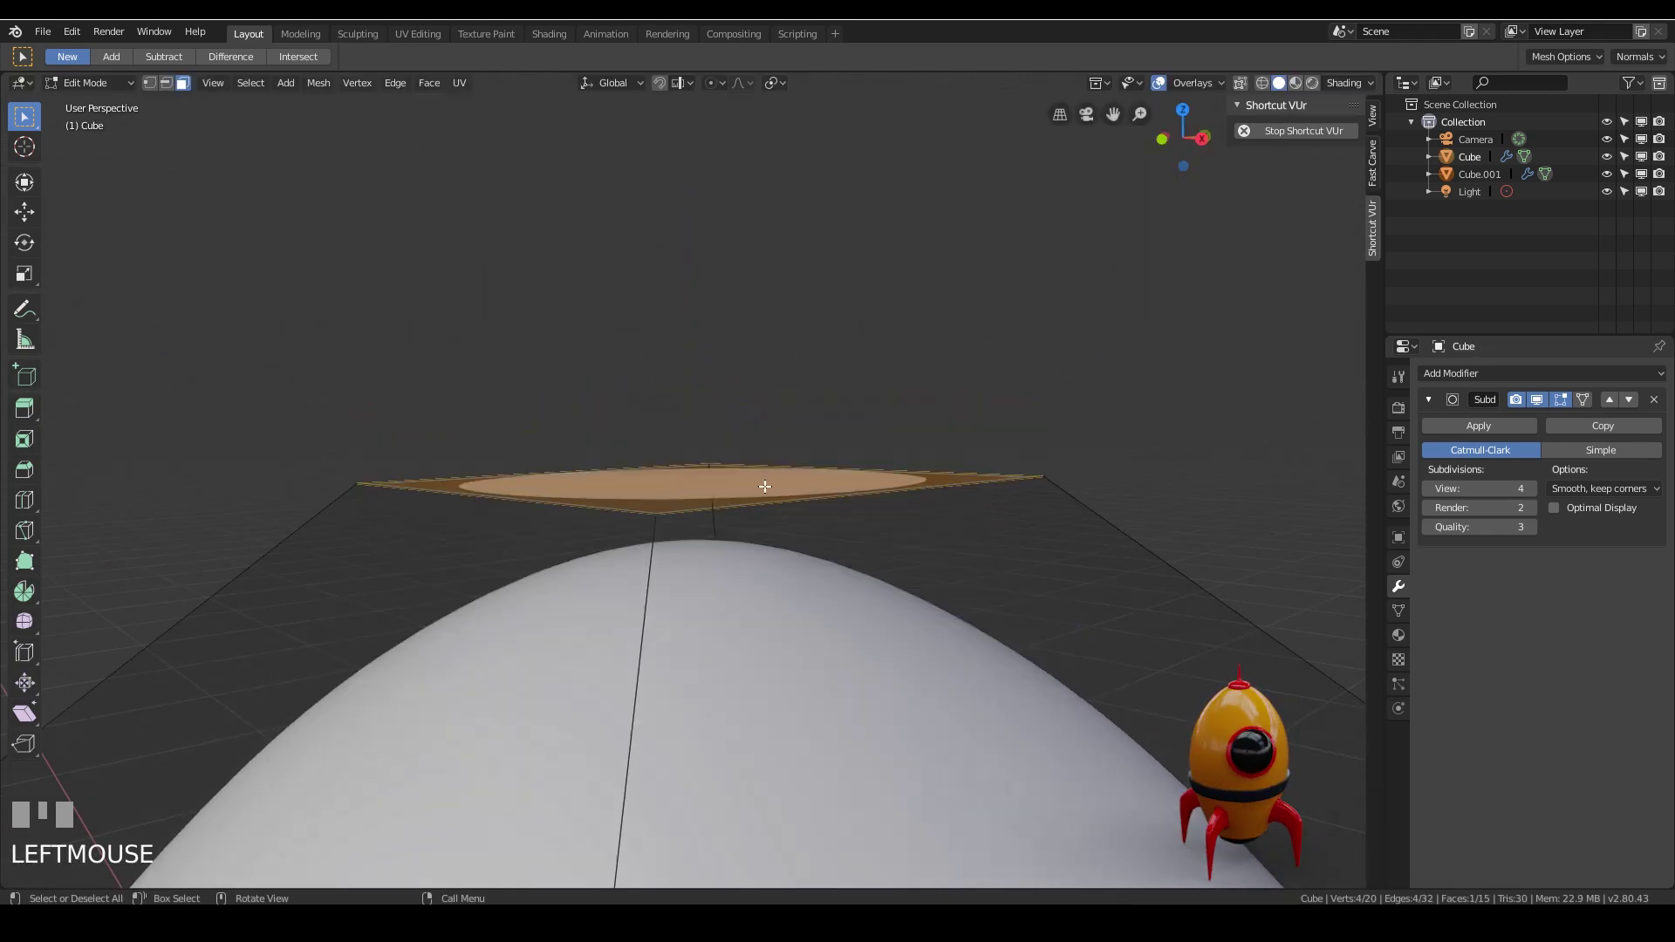
pyautogui.press('g')
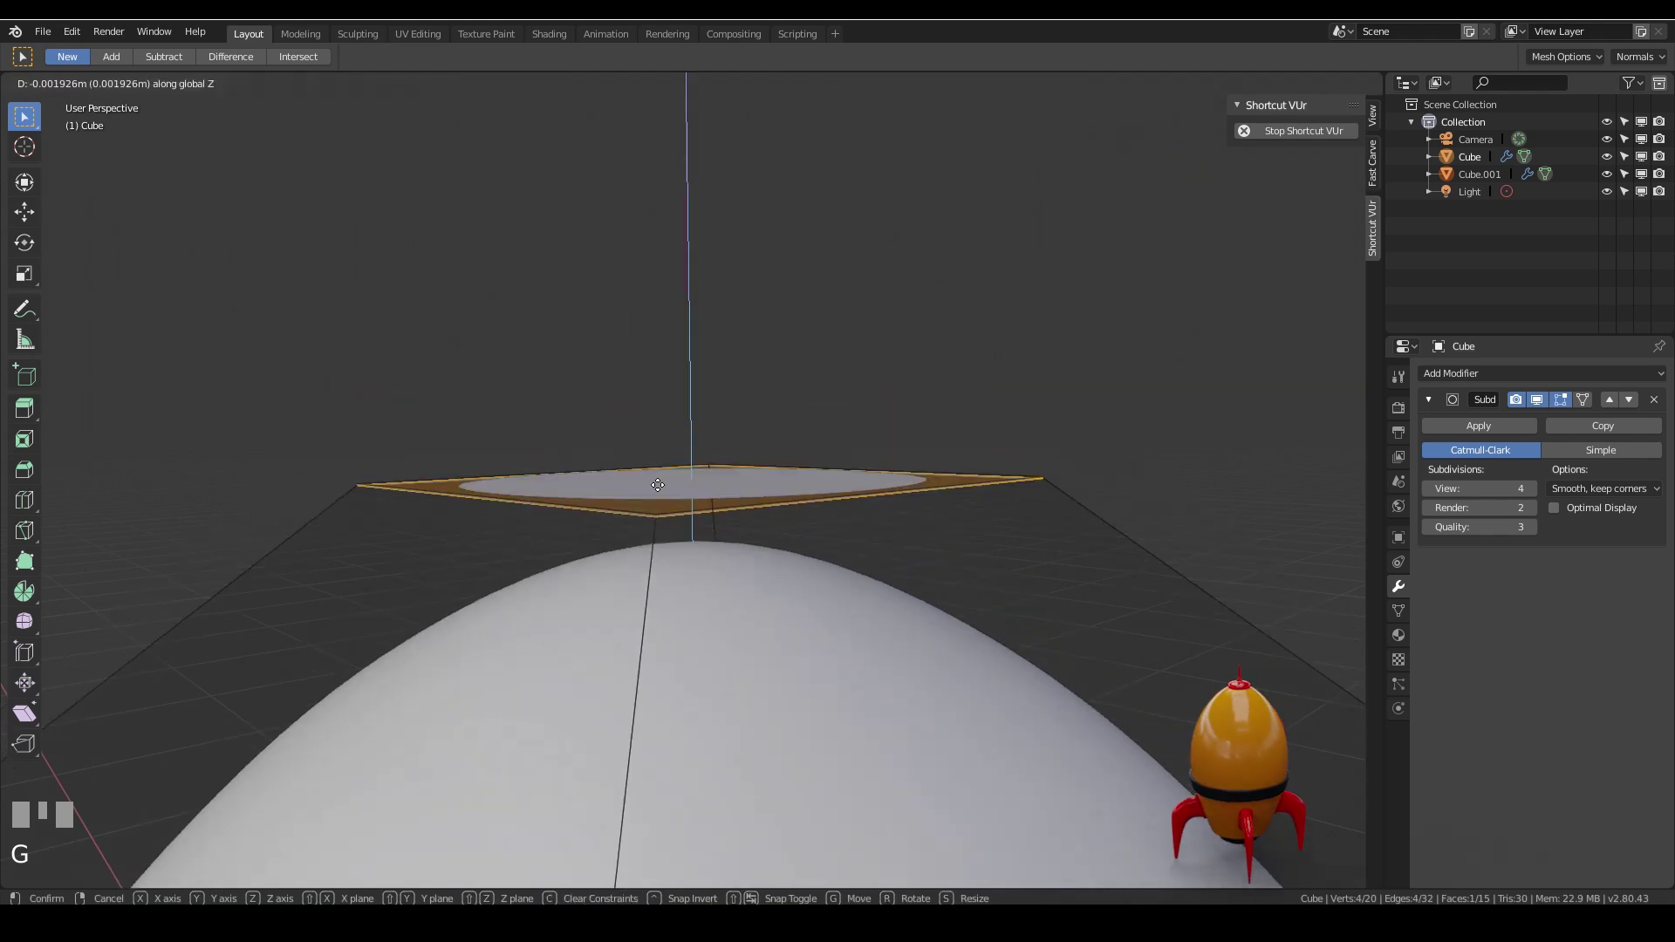
pyautogui.click(658, 485)
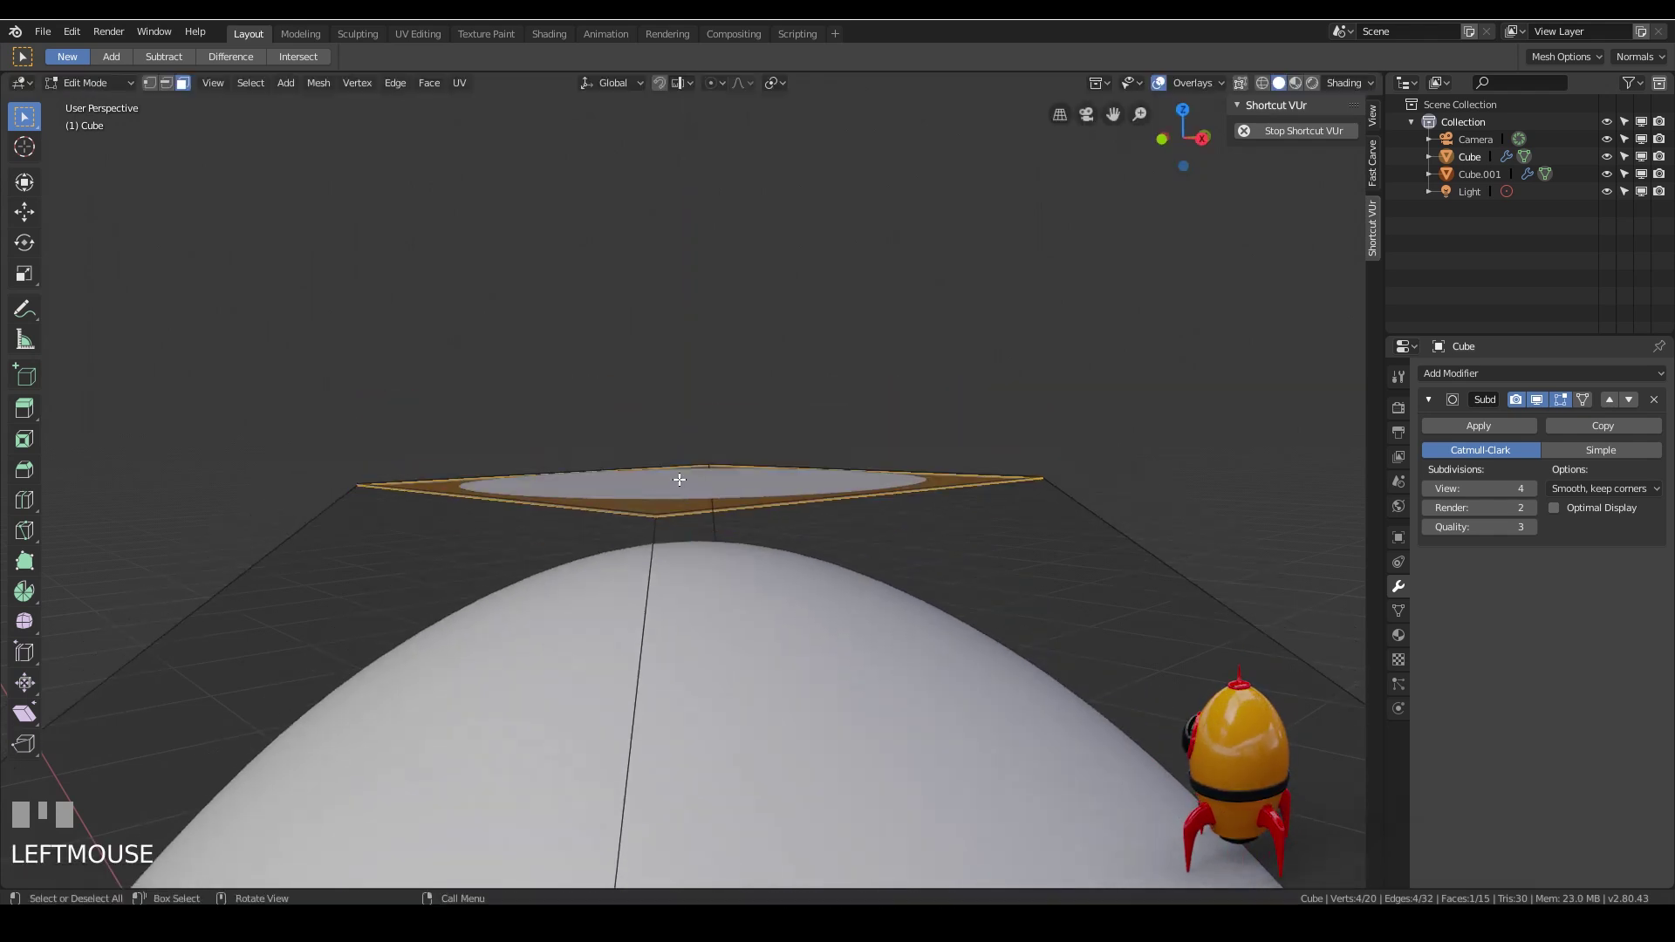
pyautogui.press('g')
pyautogui.click(674, 480)
# Extrude the separated disc face slightly upward to give the rocket tip some thickness.
pyautogui.click(669, 480)
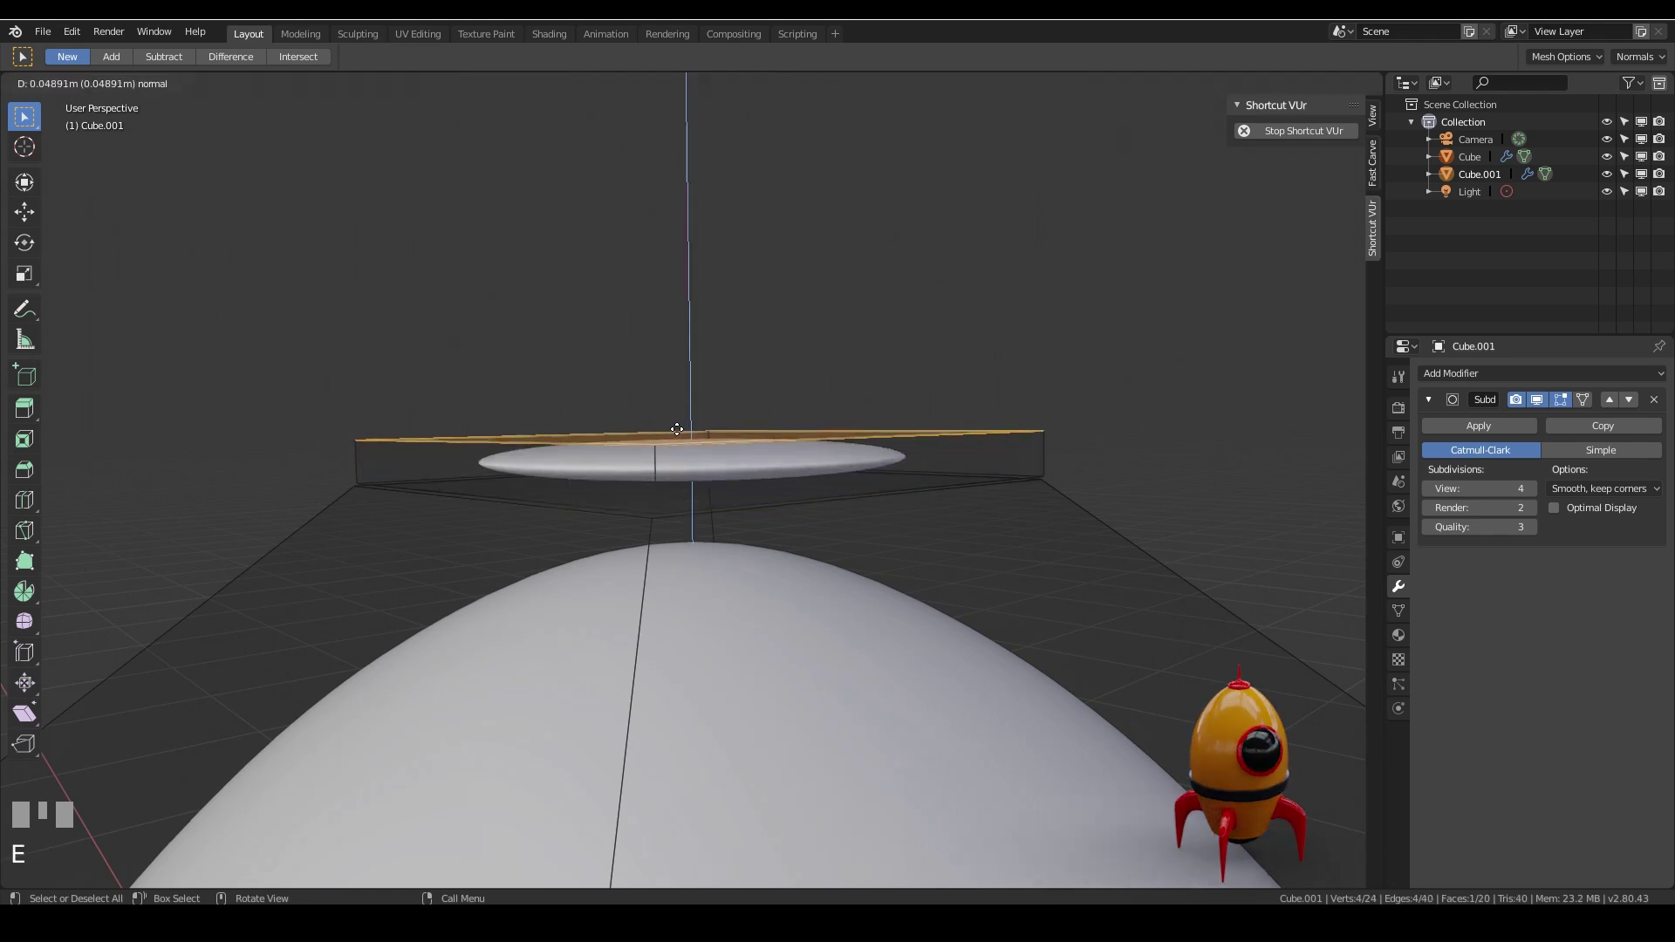
pyautogui.click(677, 411)
pyautogui.moveTo(959, 411); pyautogui.dragTo(1071, 428, button='middle')
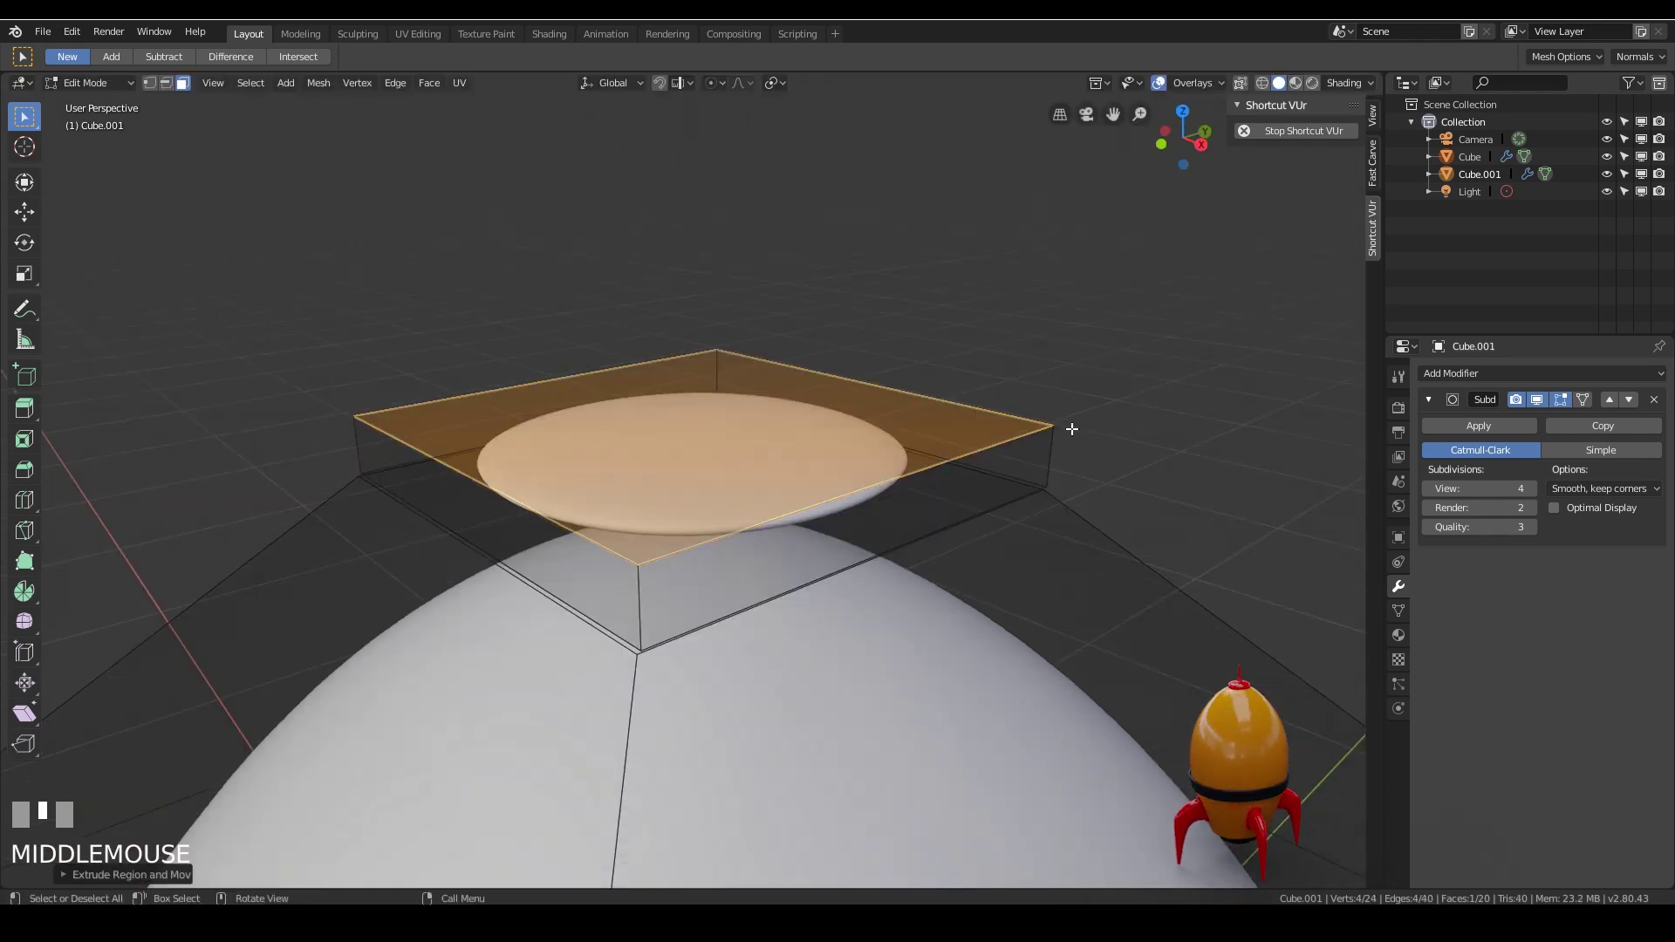
# Inset the tip's top face to a small square and extrude it upward about 0.25 m as a spike.
pyautogui.press('i')
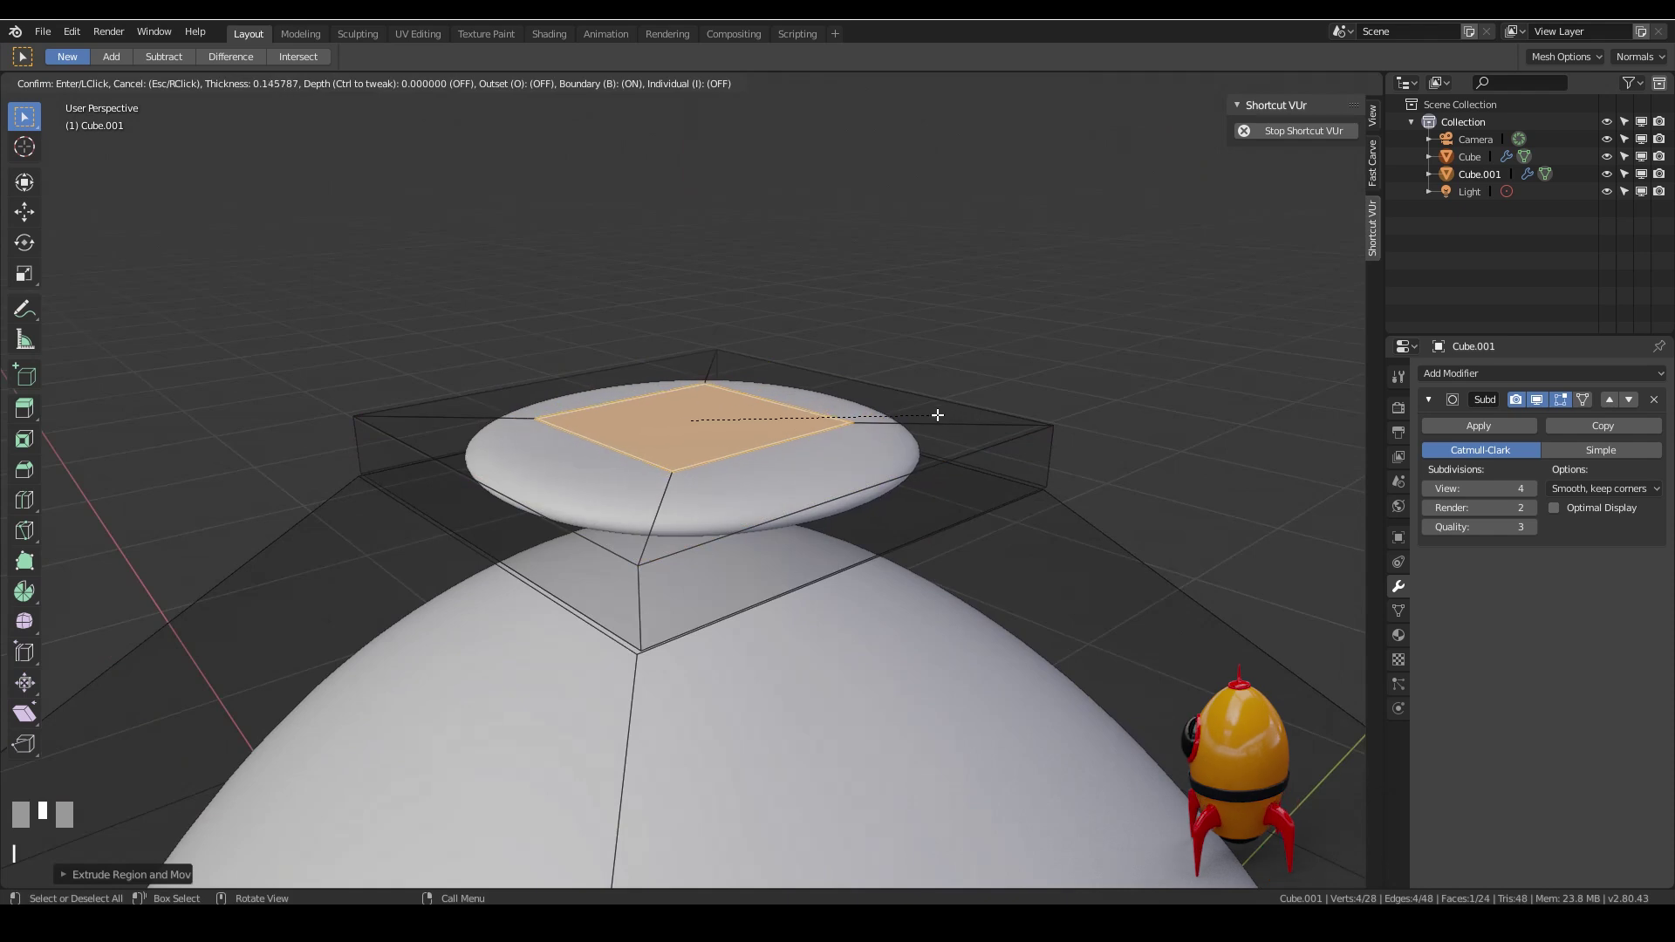
pyautogui.click(869, 415)
pyautogui.press('e')
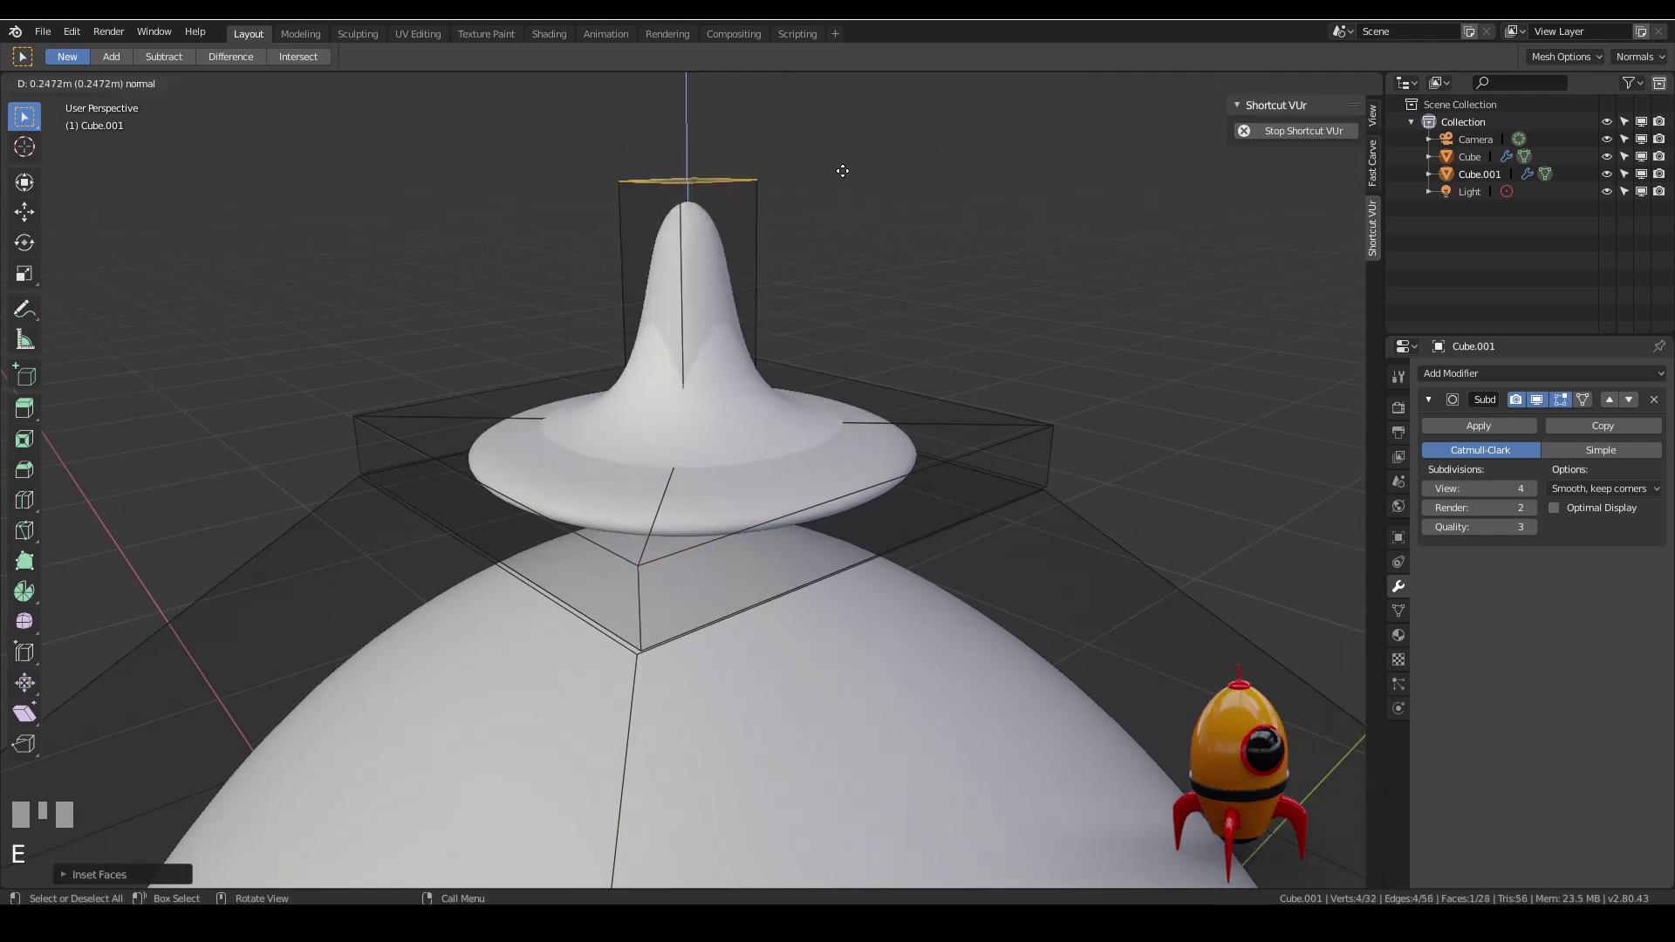
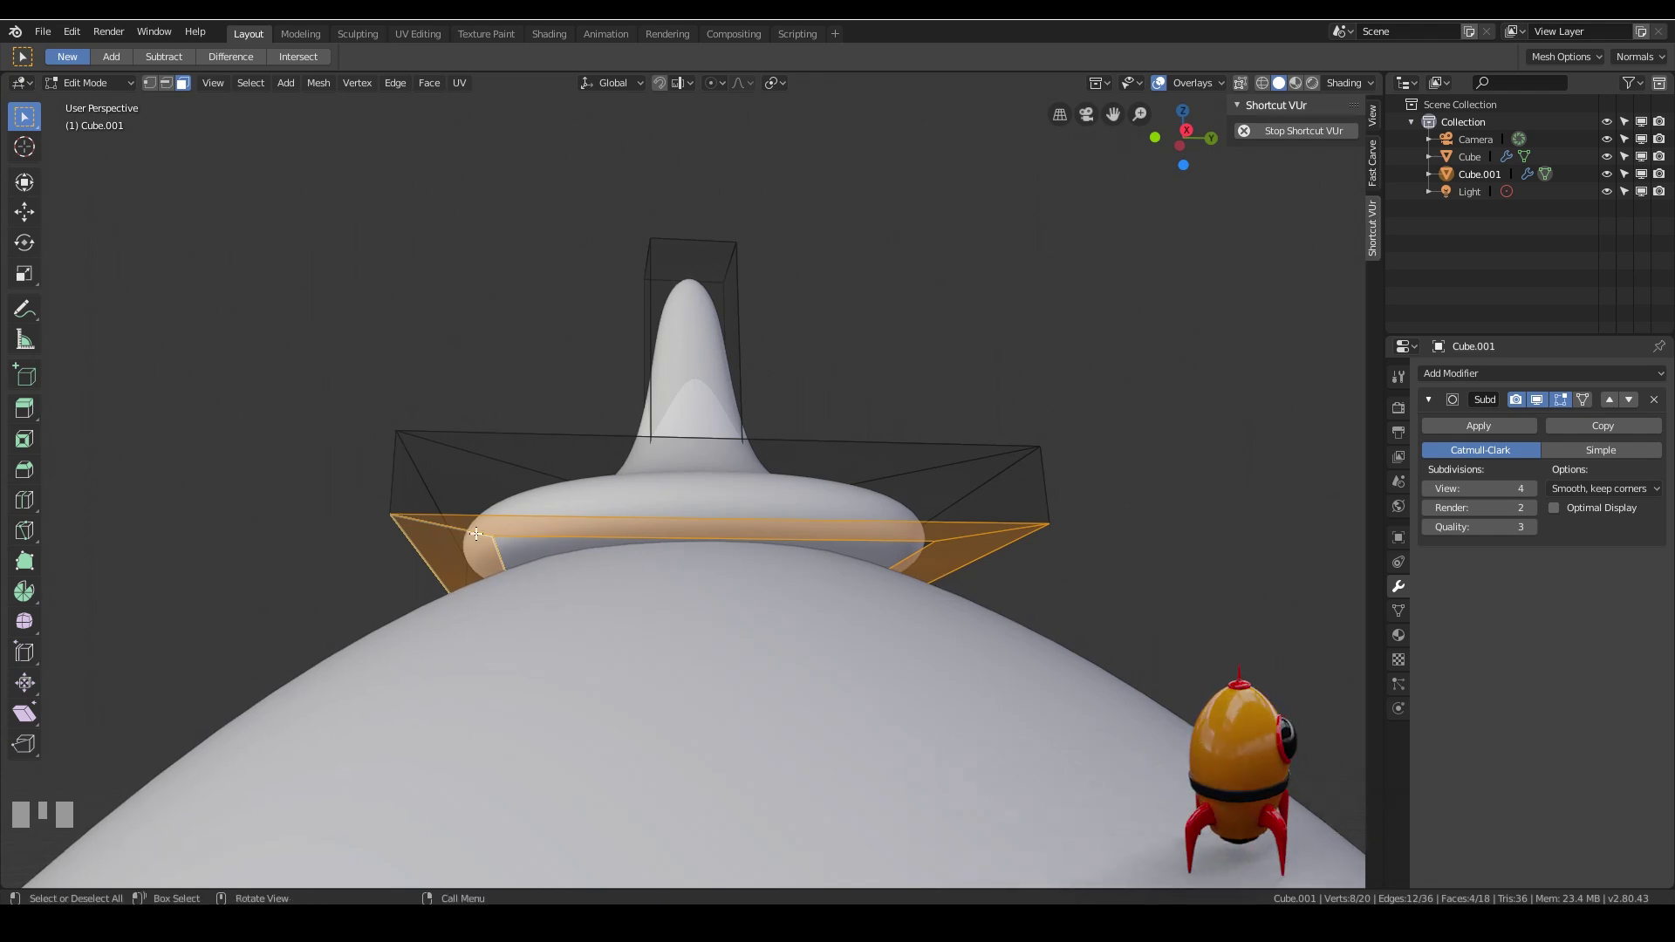
# Try out face loop selections on the tip's flange and around its spike.
pyautogui.keyDown('alt'); pyautogui.click(393, 488); pyautogui.keyUp('alt')
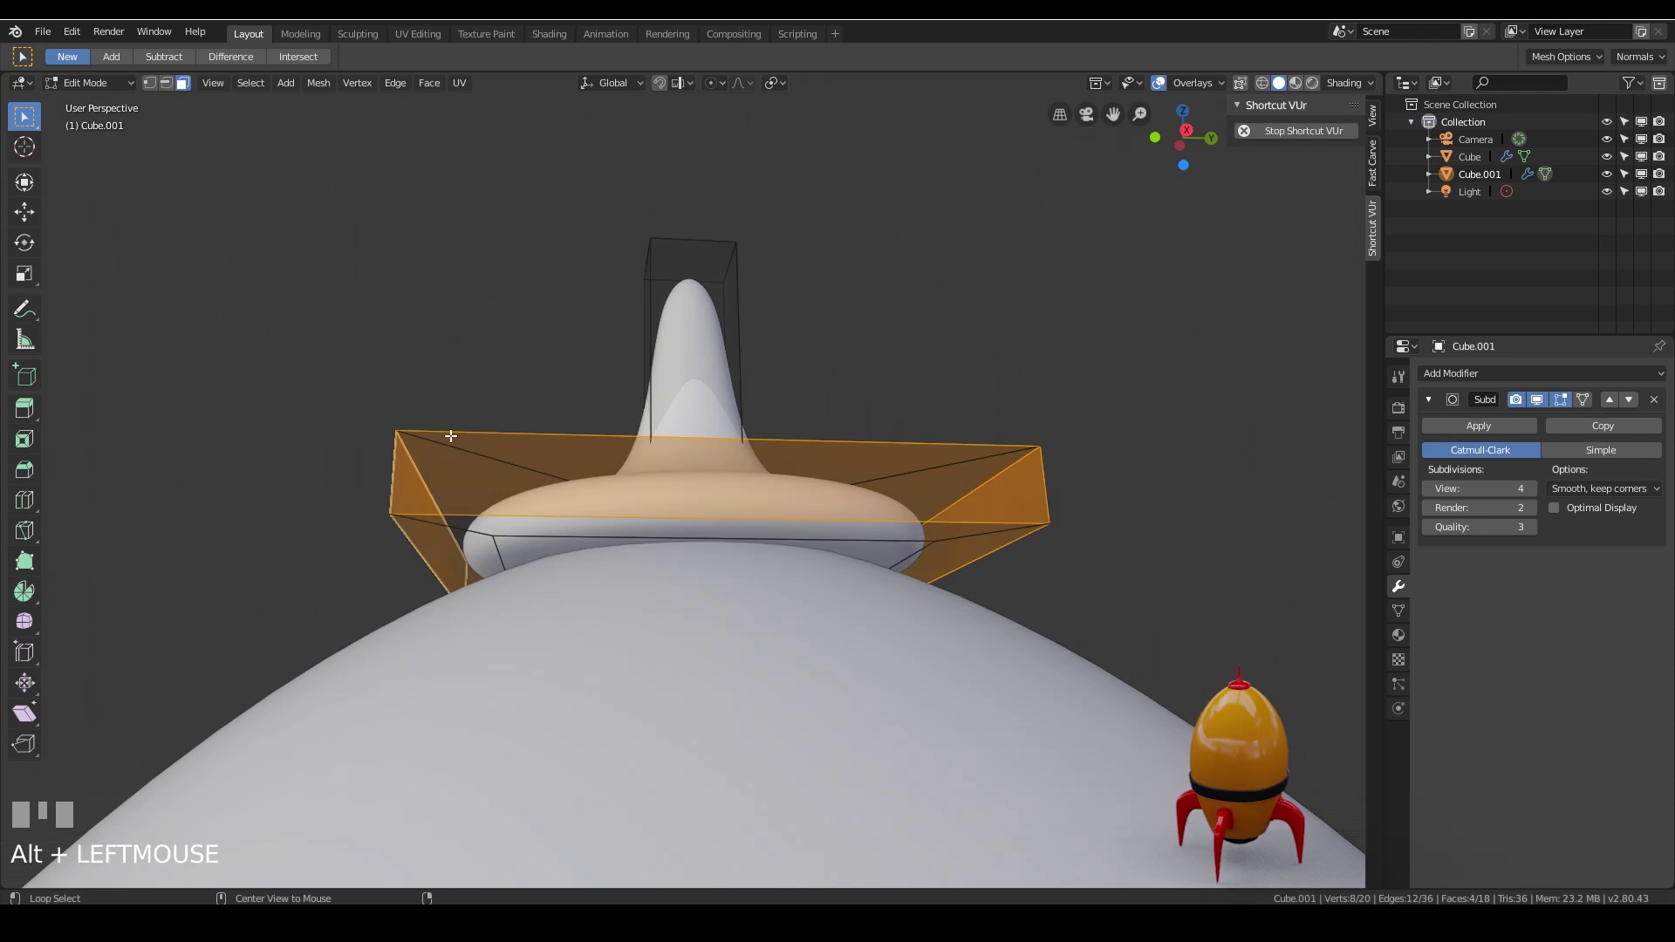
pyautogui.keyDown('alt'); pyautogui.click(480, 447); pyautogui.keyUp('alt')
pyautogui.keyDown('alt'); pyautogui.click(649, 332); pyautogui.keyUp('alt')
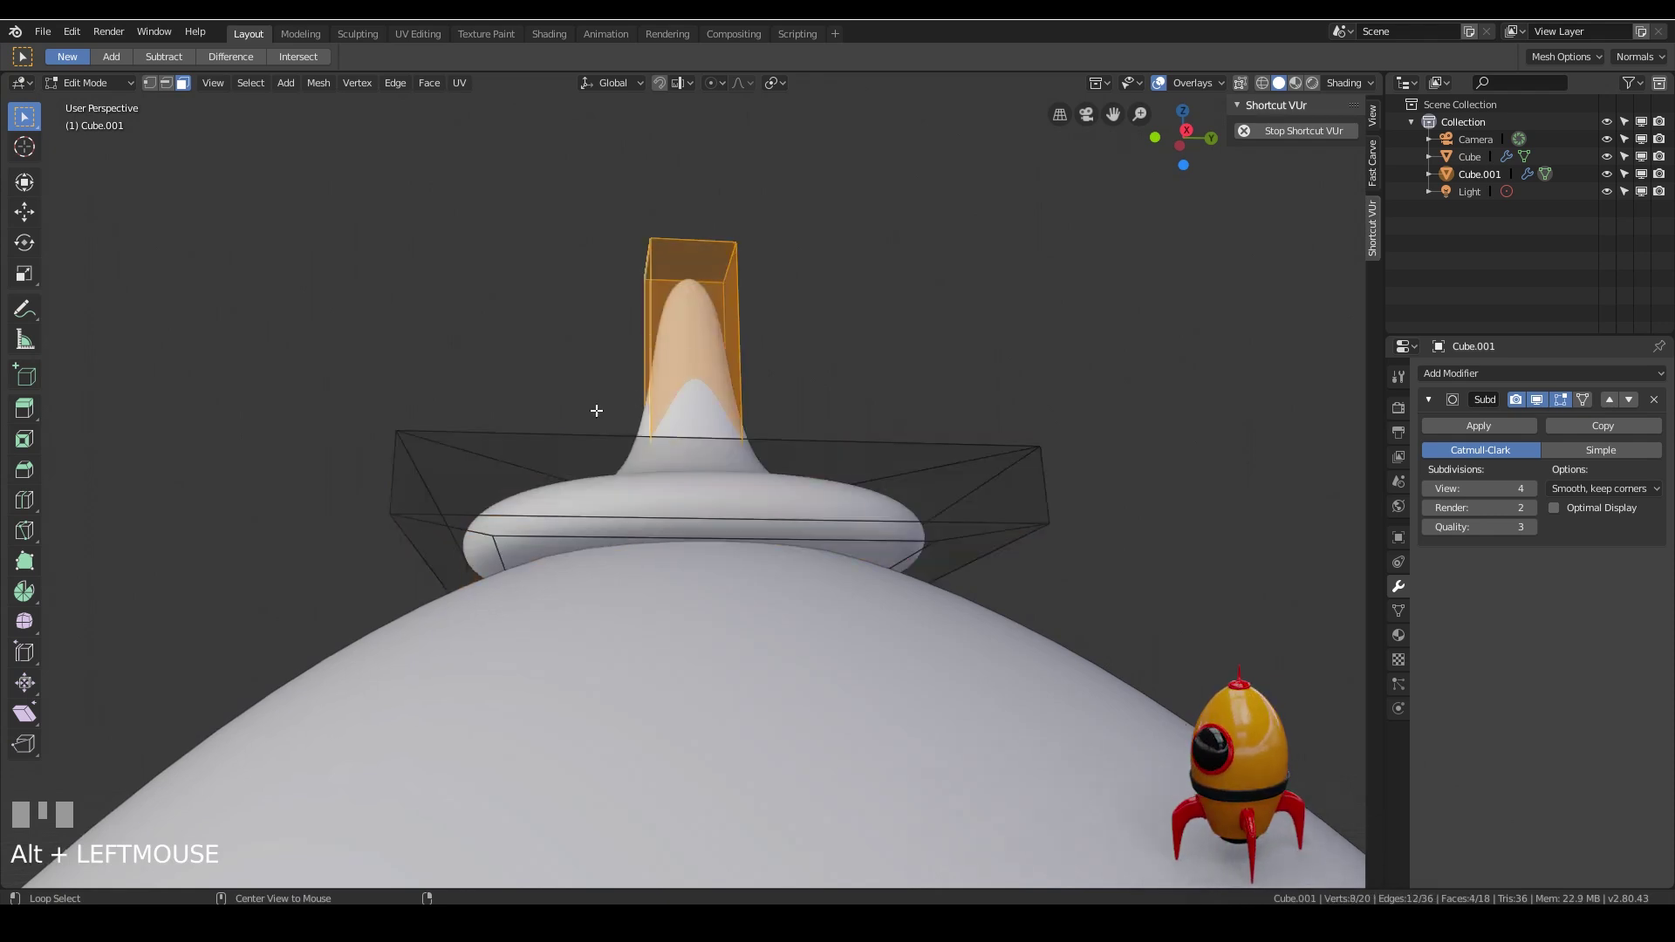
pyautogui.keyDown('alt'); pyautogui.click(533, 436); pyautogui.keyUp('alt')
pyautogui.keyDown('alt'); pyautogui.click(396, 466); pyautogui.keyUp('alt')
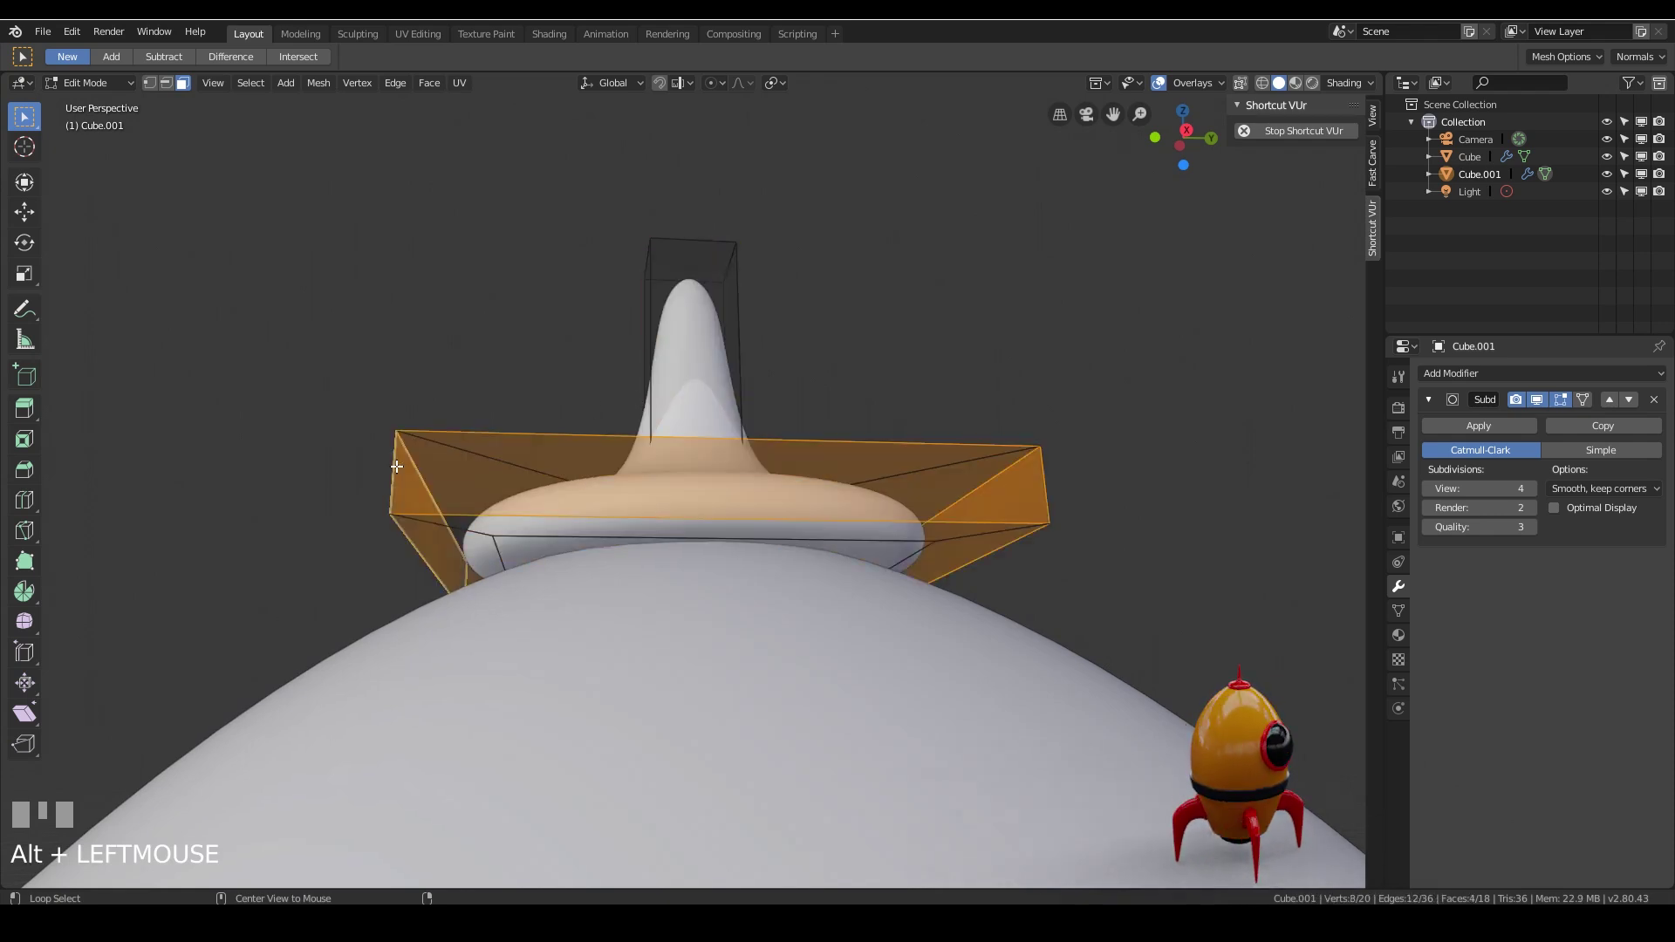
# Move the face loop on the underside of the tip's flange down along Z into the egg.
pyautogui.keyDown('alt'); pyautogui.click(452, 527); pyautogui.keyUp('alt')
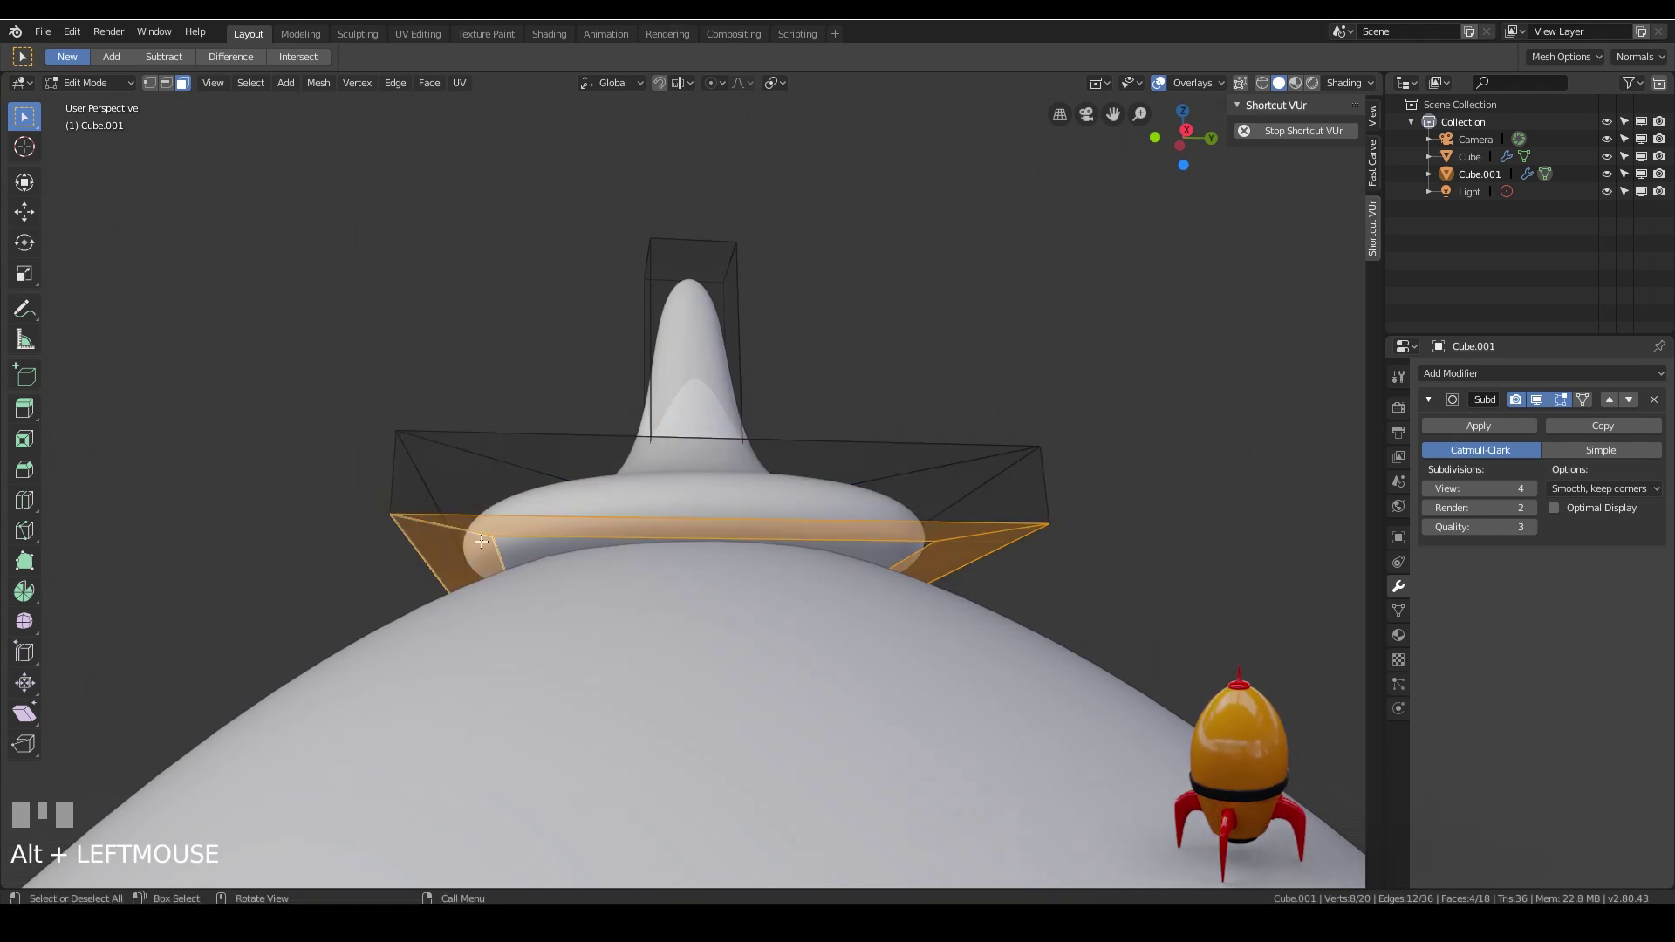
pyautogui.press('g')
pyautogui.press('z')
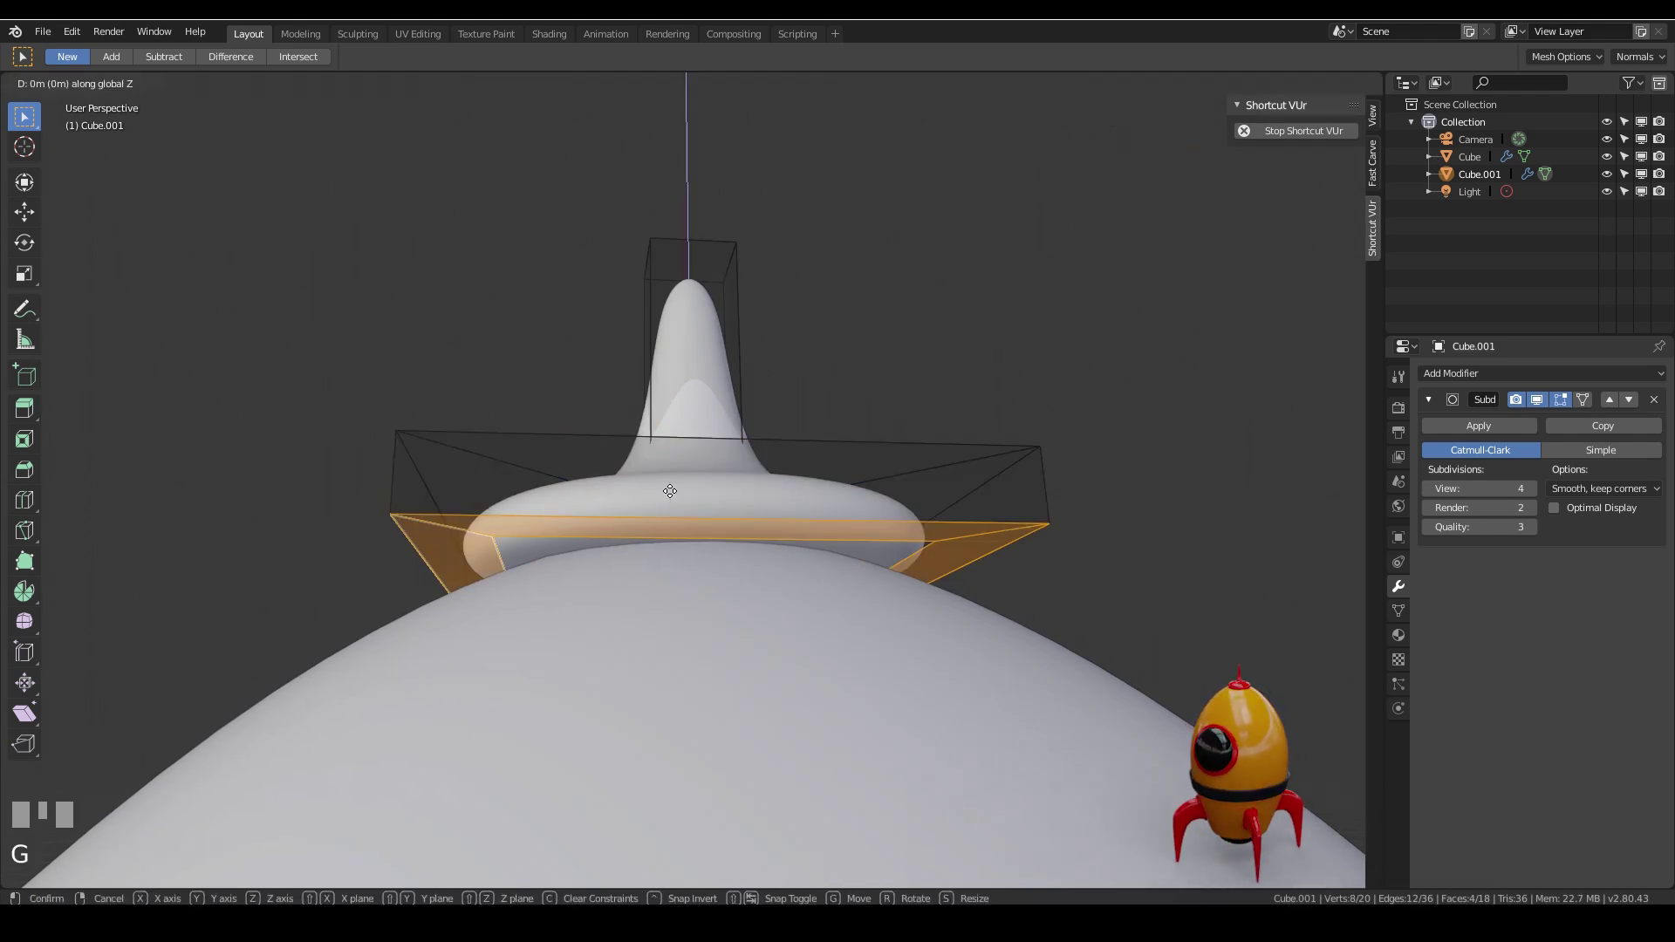
pyautogui.click(670, 528)
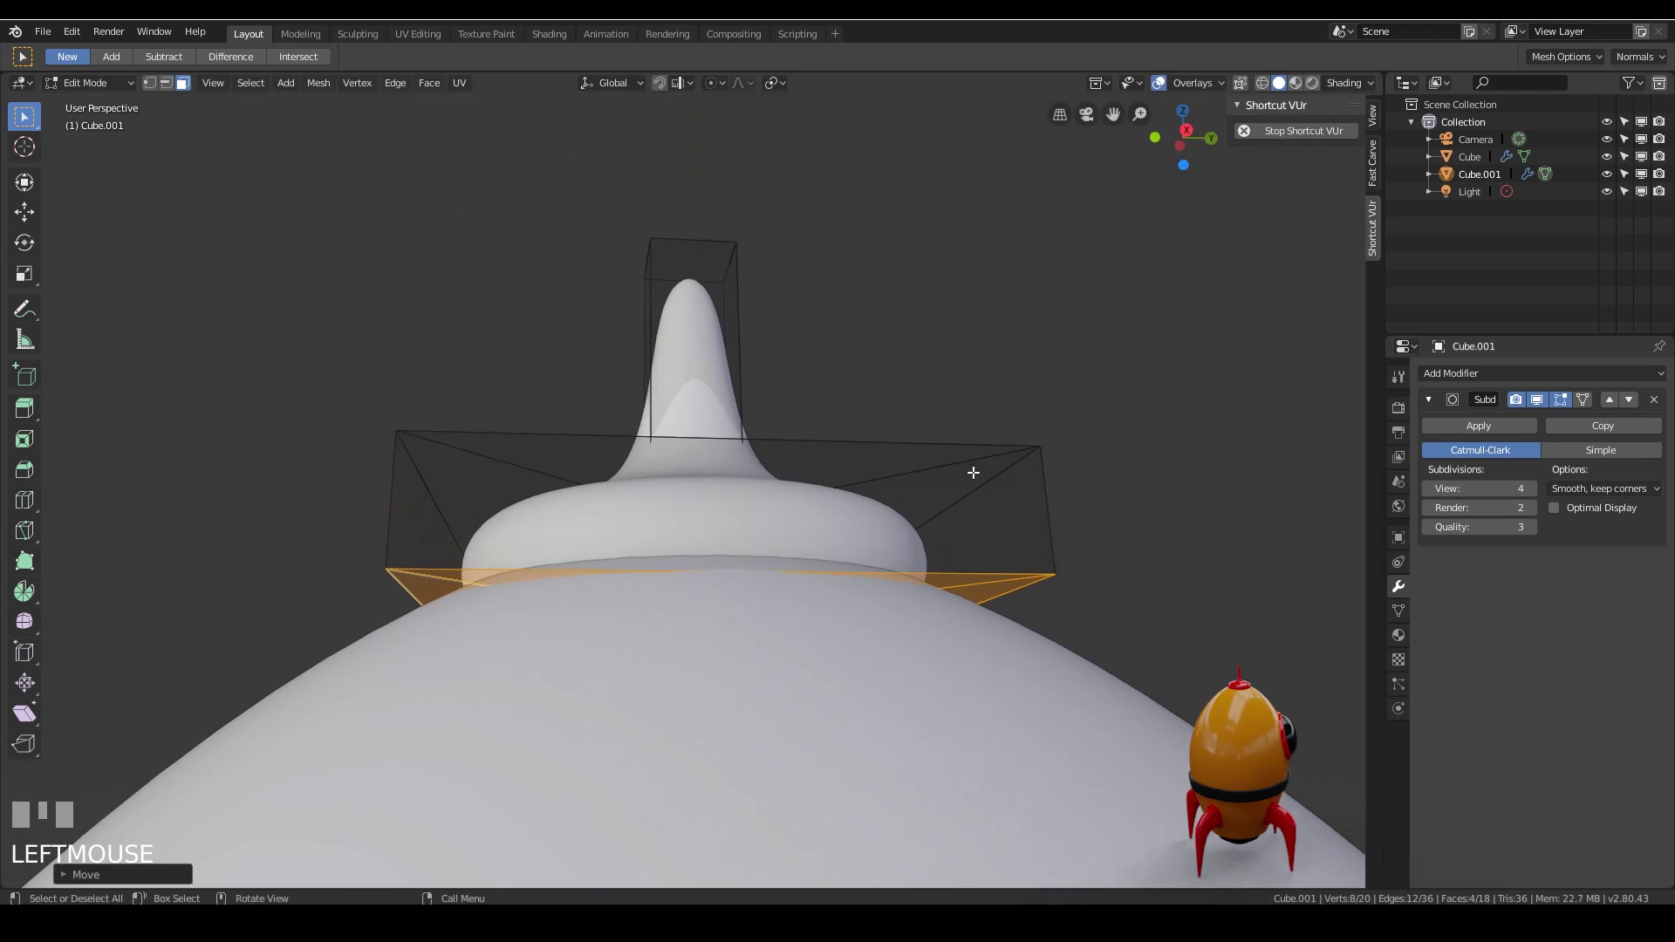
pyautogui.scroll(-2, 977, 476)
pyautogui.moveTo(977, 477); pyautogui.dragTo(819, 529, button='middle')
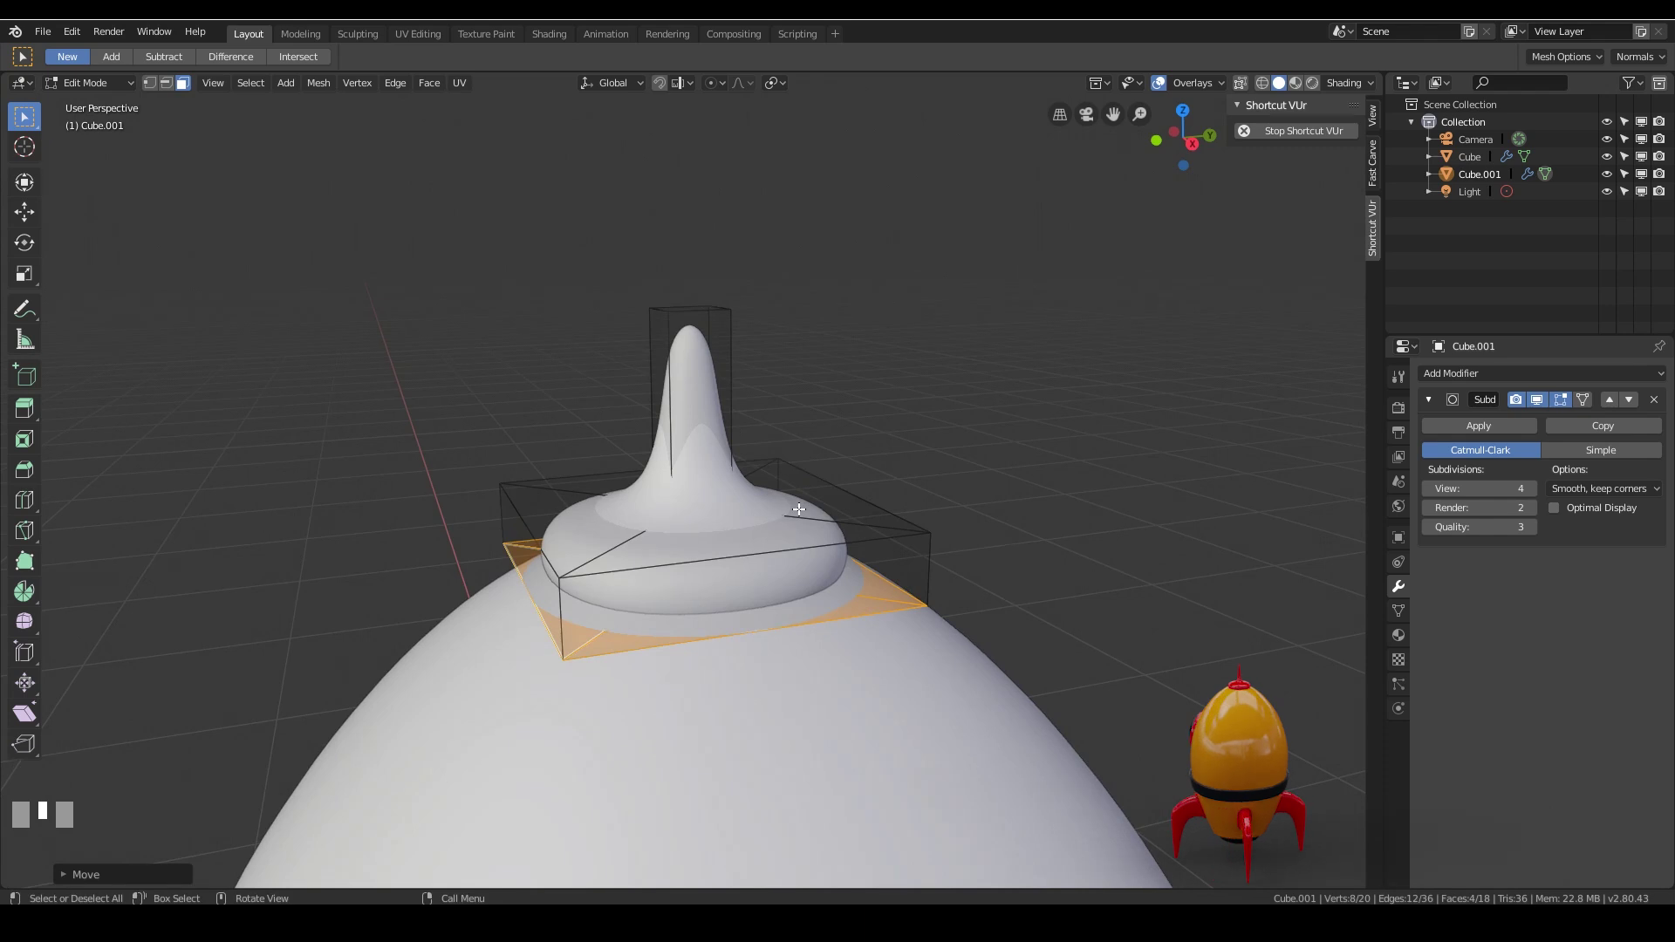
# Add an edge loop on top of the tip's flange and slide it inward close to the spike's base.
pyautogui.hotkey('ctrl', 'r')
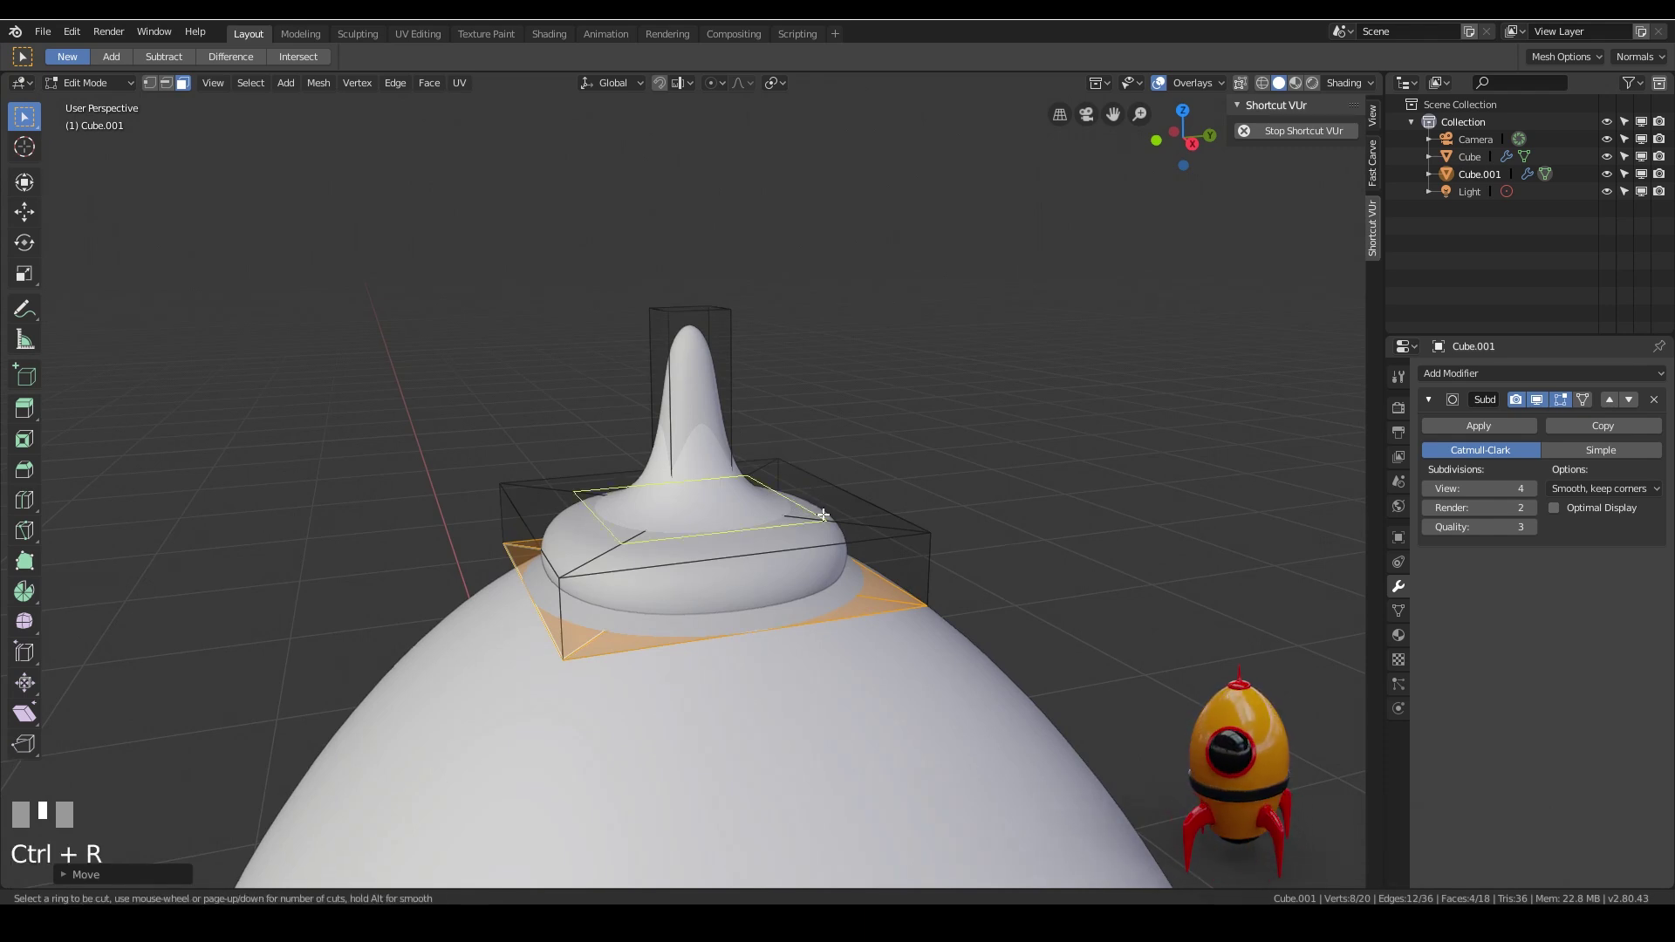
pyautogui.click(823, 515)
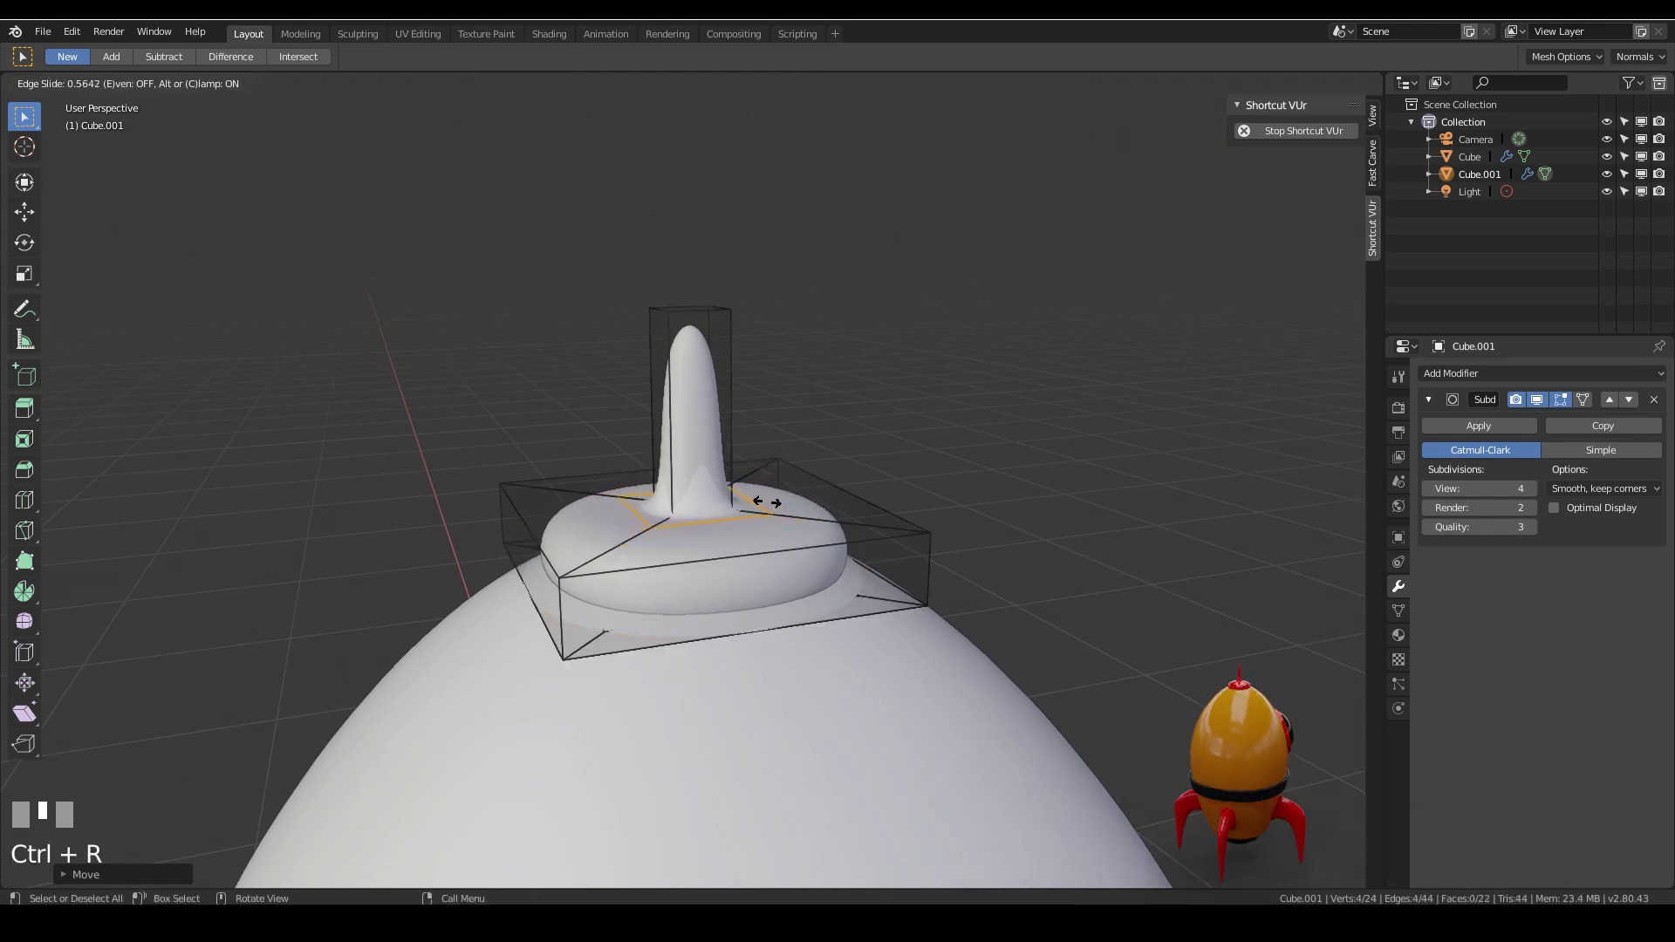
pyautogui.click(733, 535)
pyautogui.scroll(3, 726, 542)
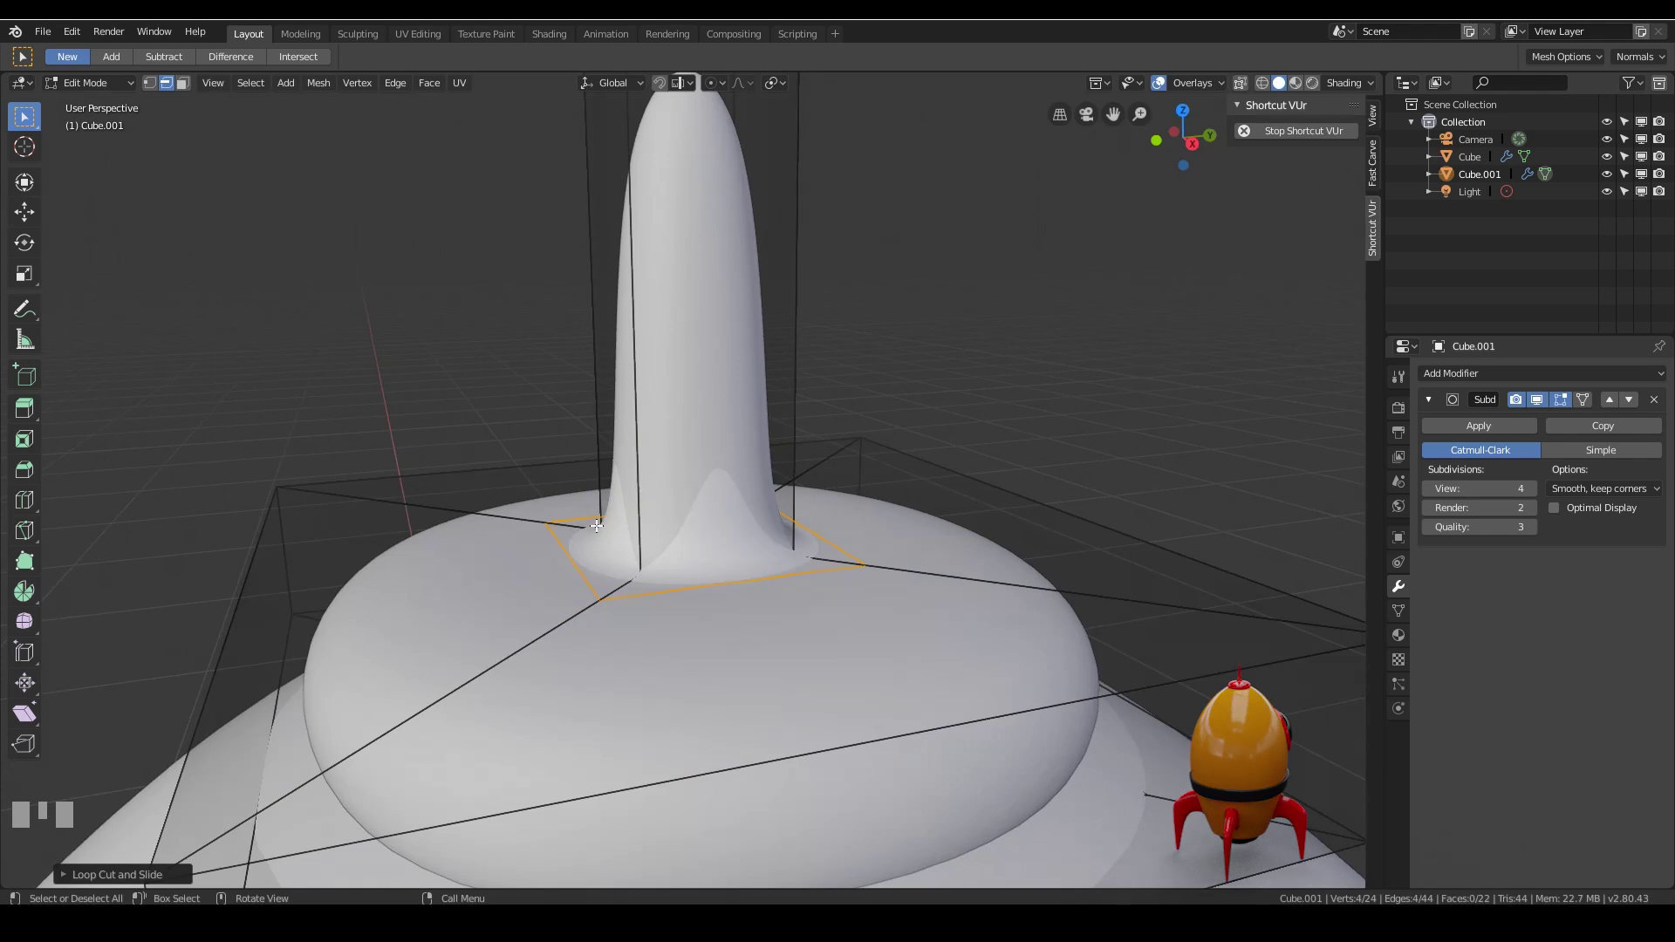
# Add an edge loop around the spike, slide it down near its base, and check the smoothed shape in Object Mode.
pyautogui.hotkey('ctrl', 'r')
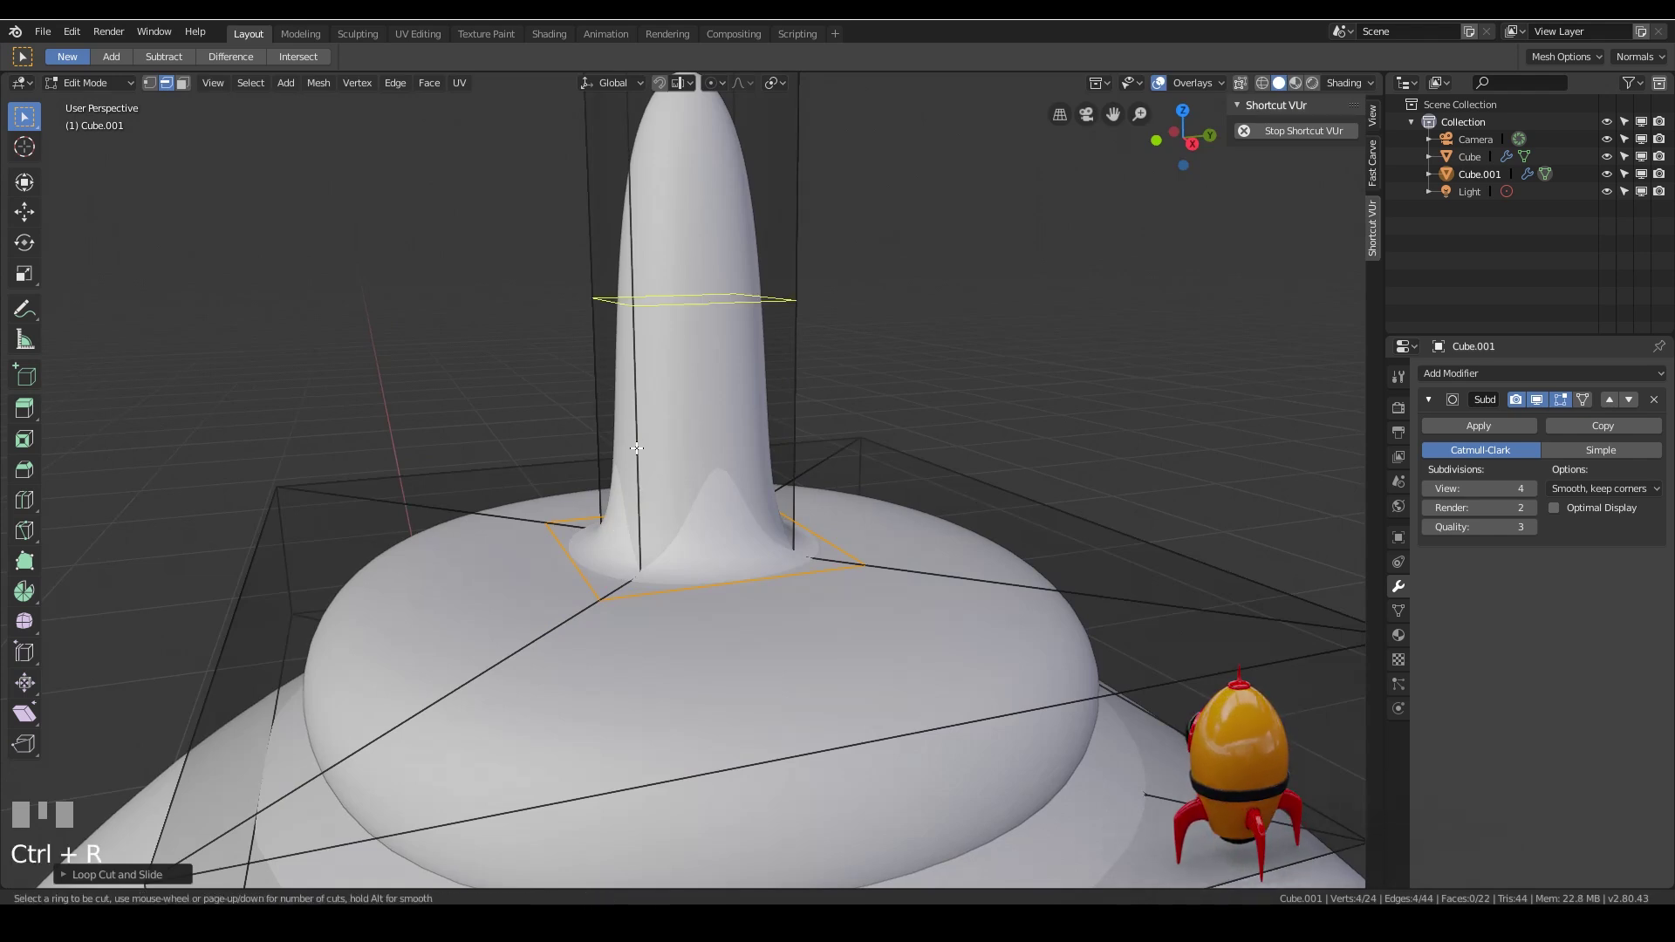
pyautogui.click(636, 448)
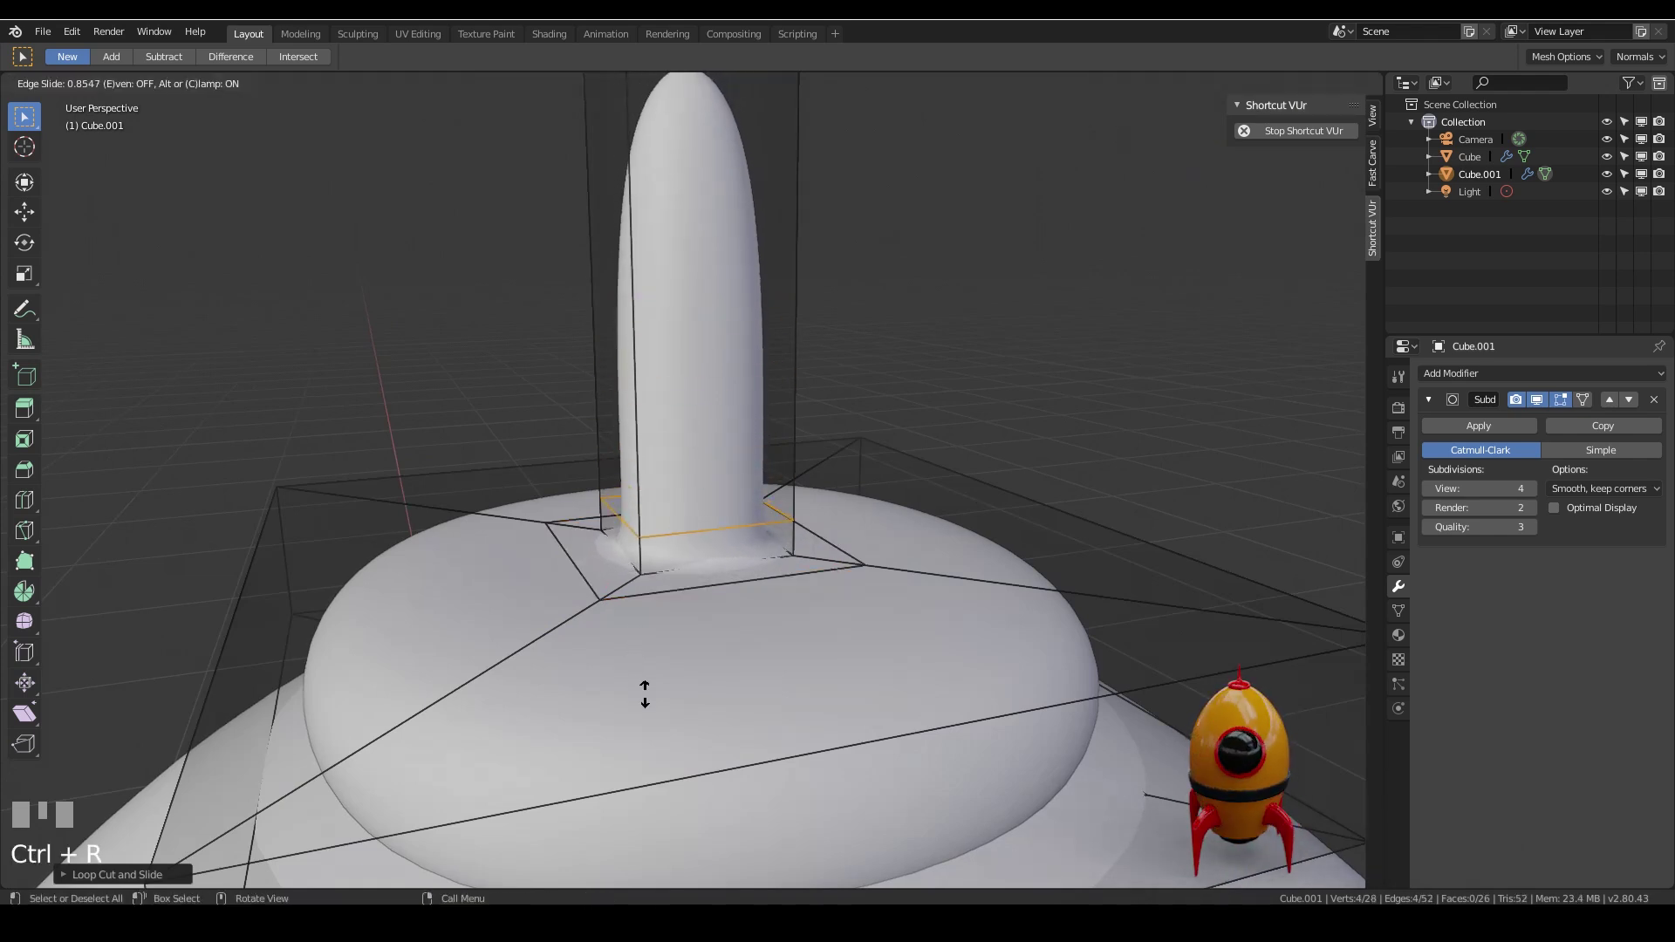
pyautogui.click(676, 641)
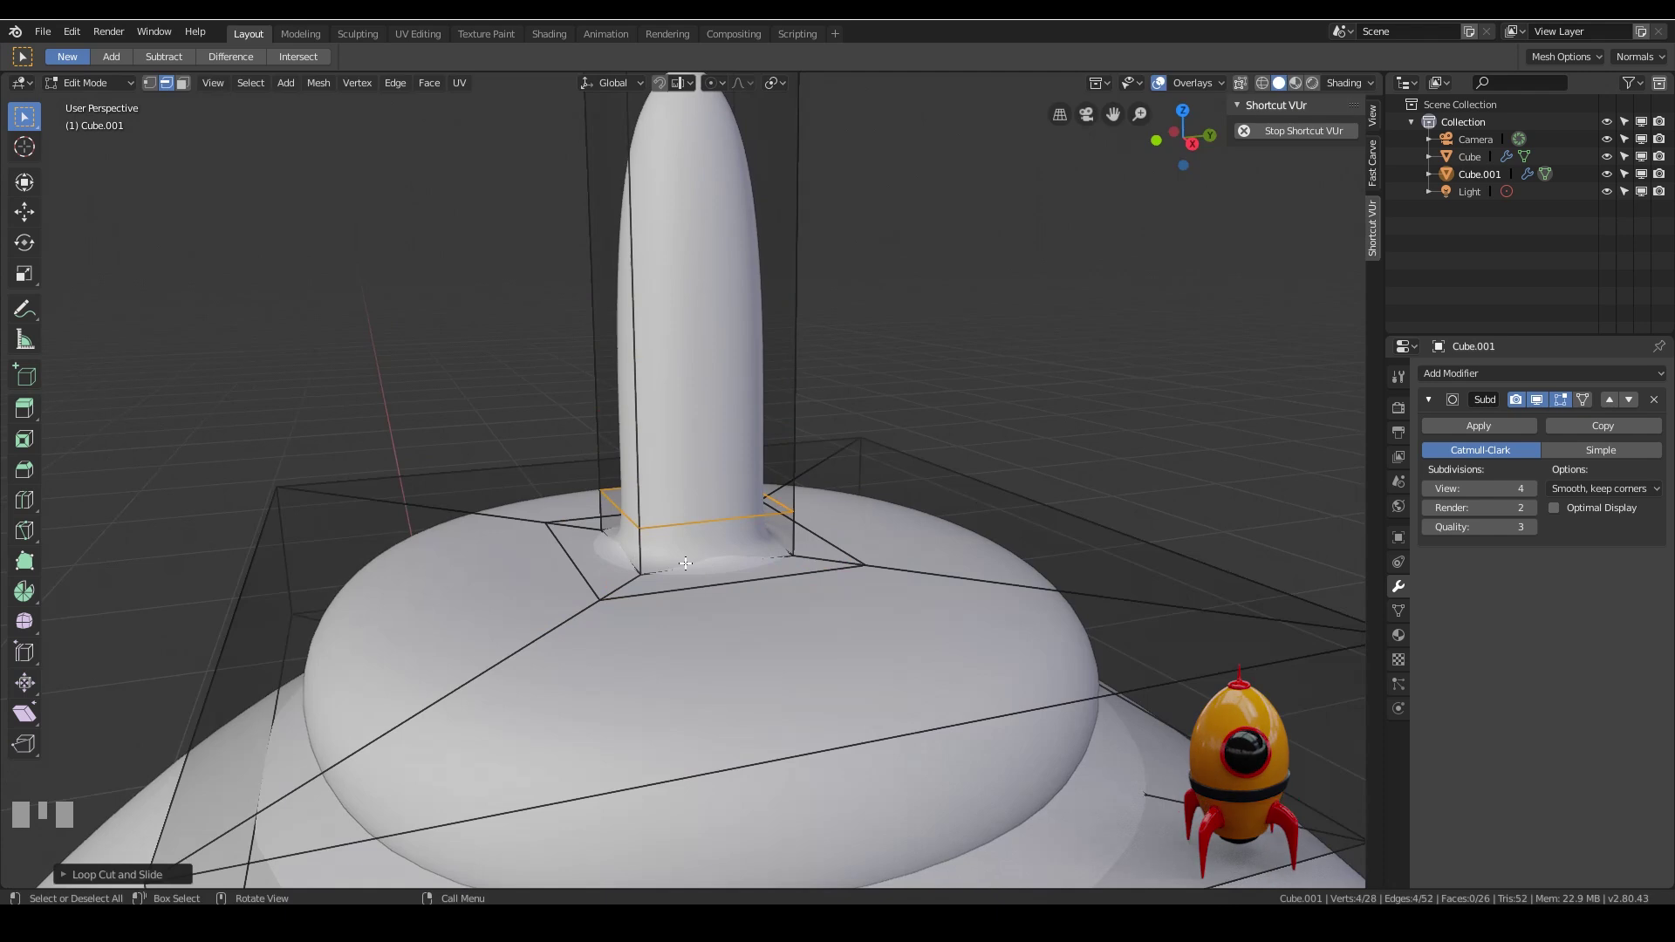
pyautogui.press('Tab')
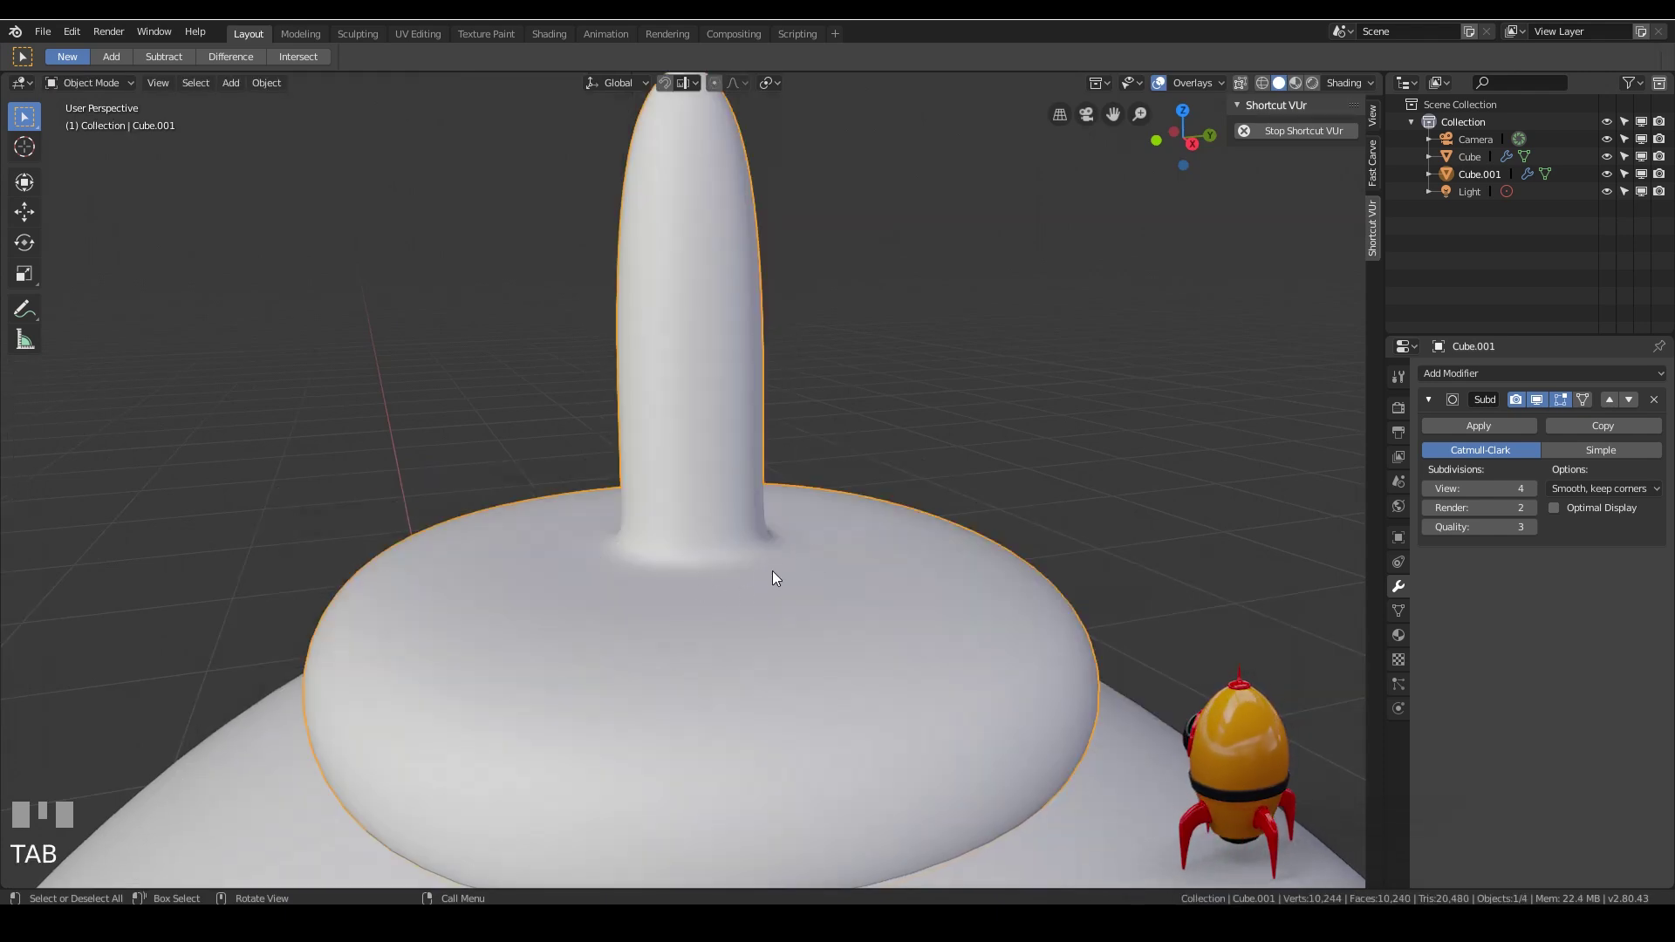
pyautogui.press('Tab')
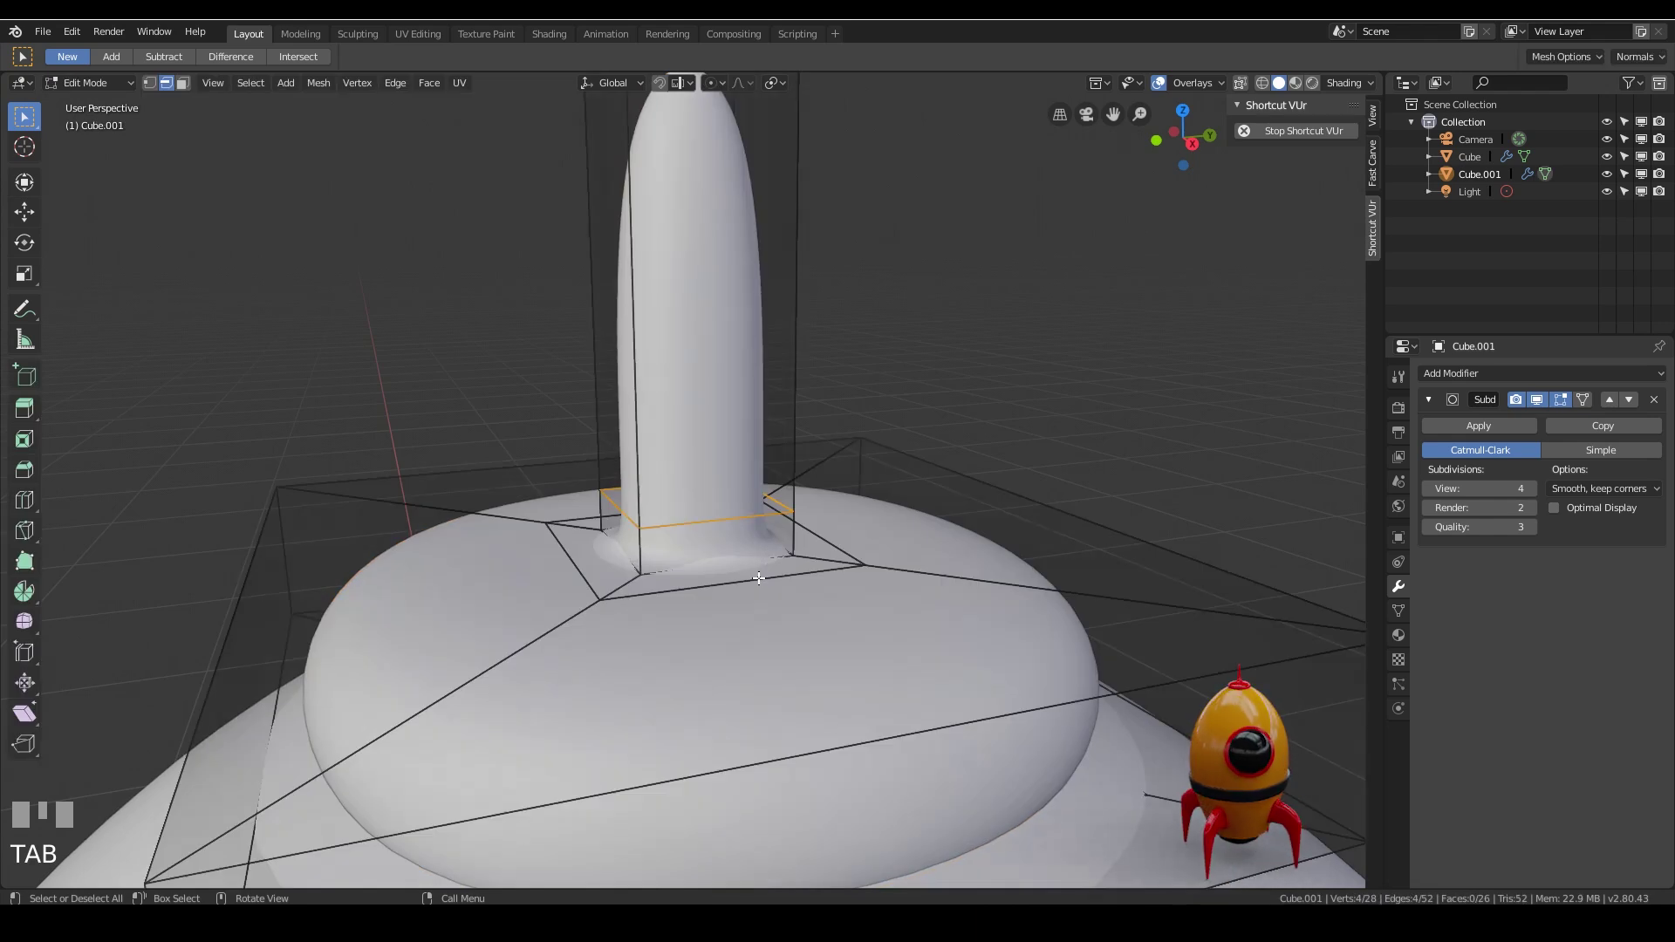
# Slide the edge loop on top of the flange further inward to tighten the crease around the spike.
pyautogui.keyDown('alt'); pyautogui.click(759, 578); pyautogui.keyUp('alt')
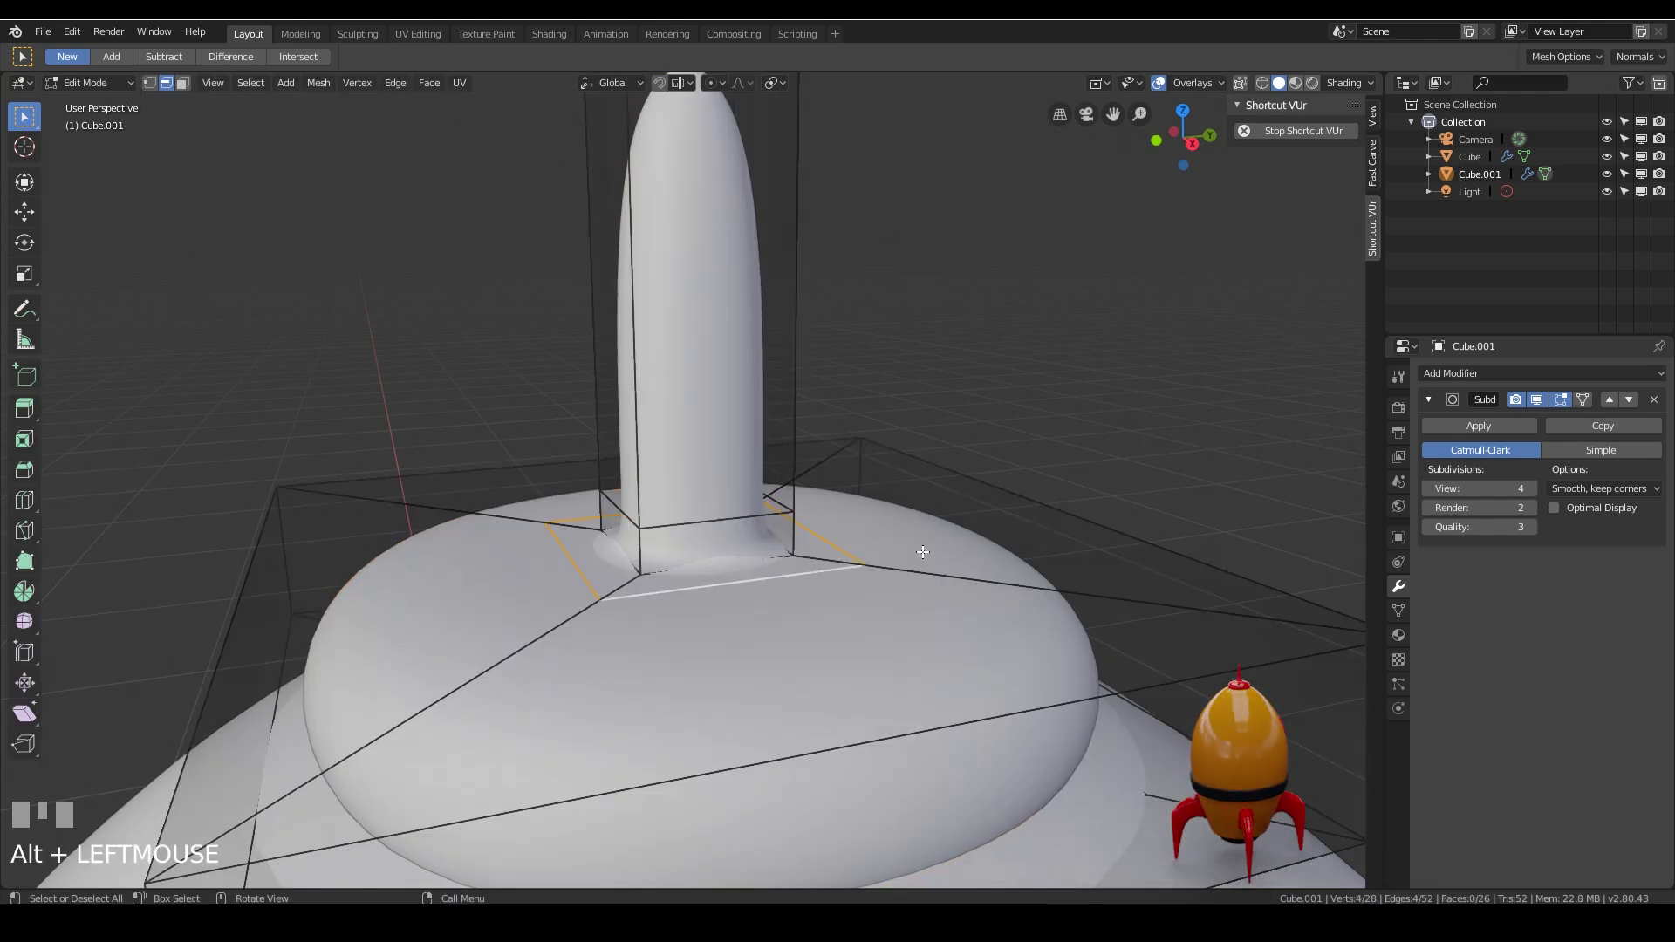
pyautogui.press('g')
pyautogui.press('g')
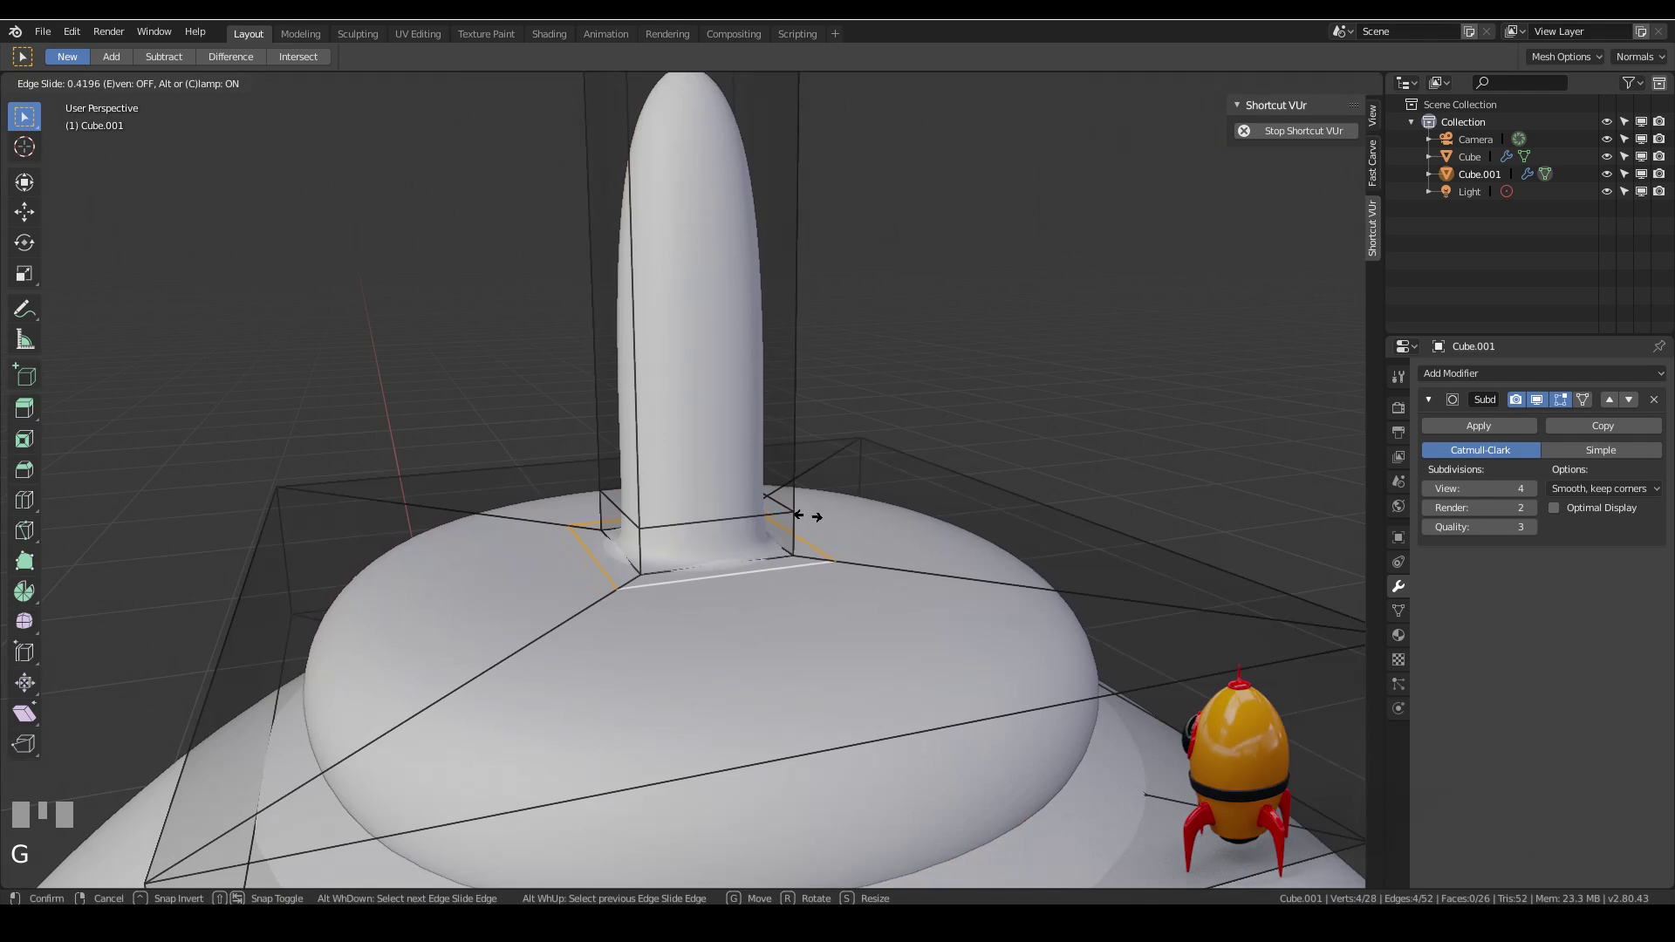
pyautogui.click(738, 491)
# Slide the edge loop around the spike further down to its base and check the crease in Object Mode.
pyautogui.keyDown('alt'); pyautogui.click(836, 497); pyautogui.keyUp('alt')
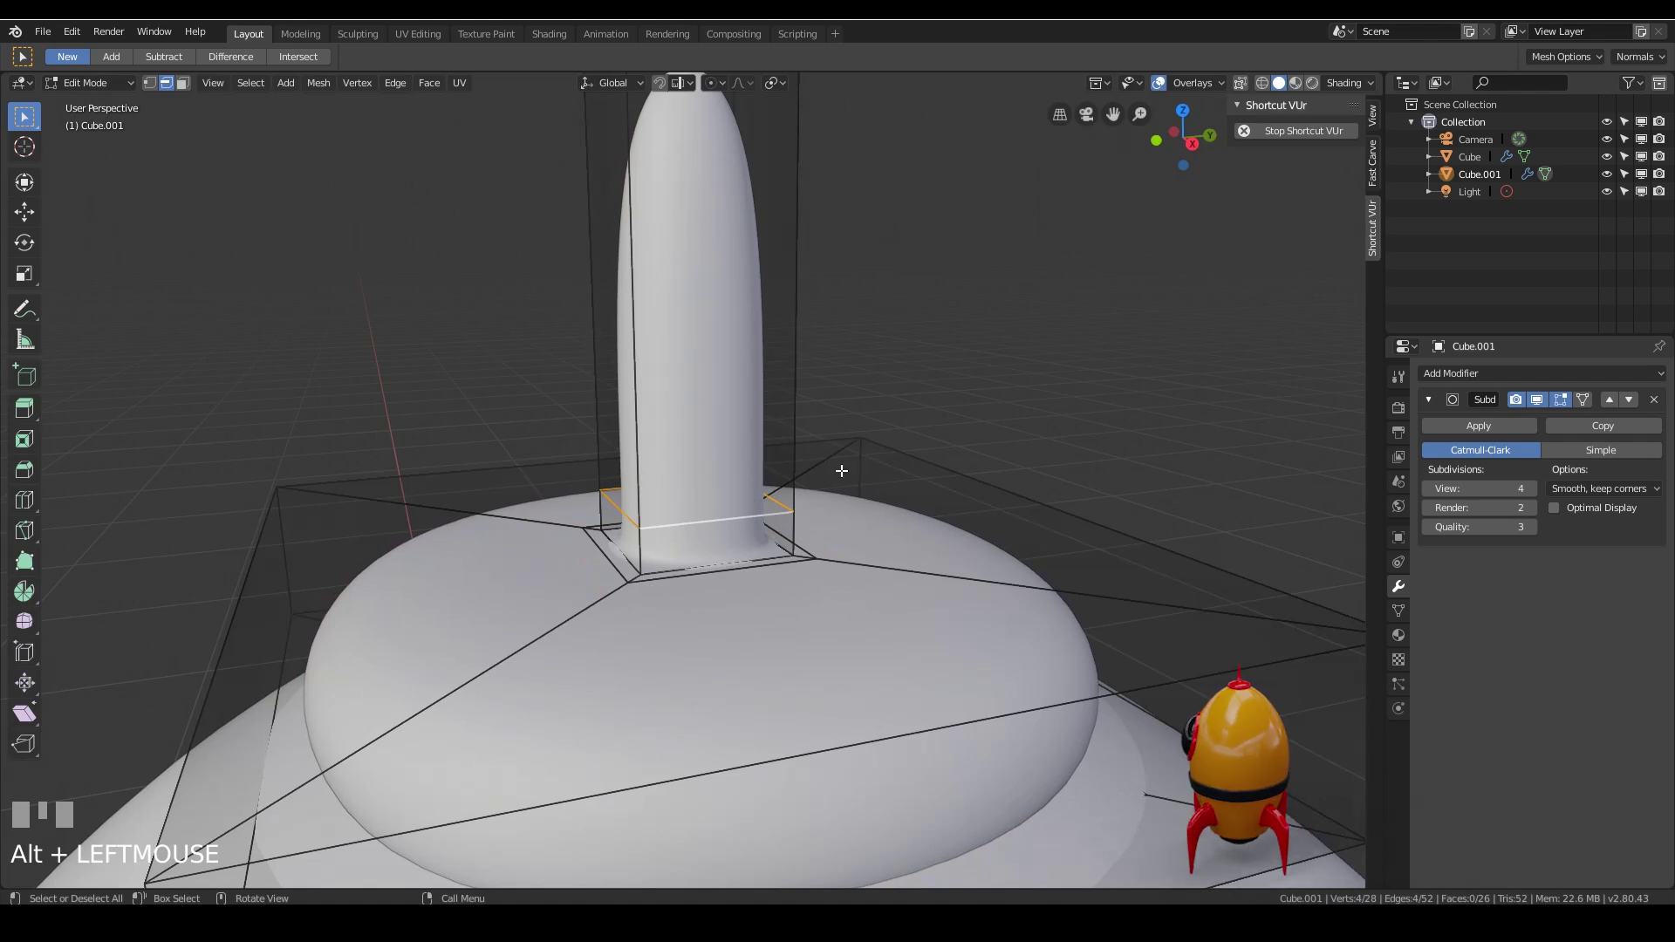
pyautogui.press('g')
pyautogui.press('g')
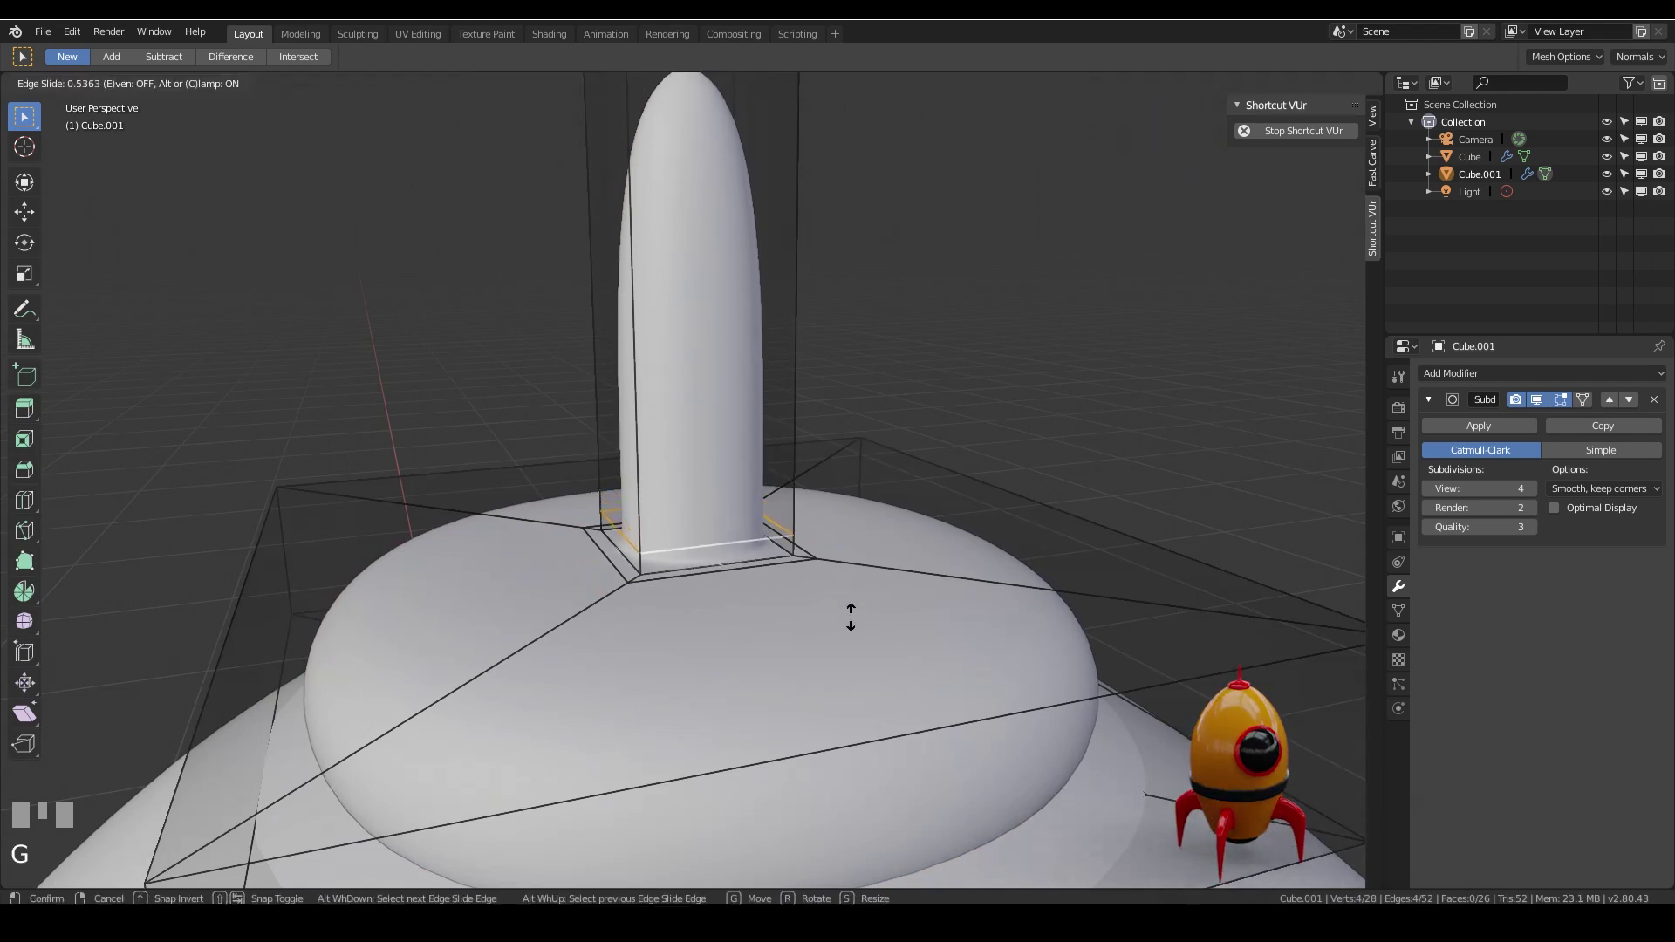
pyautogui.click(863, 637)
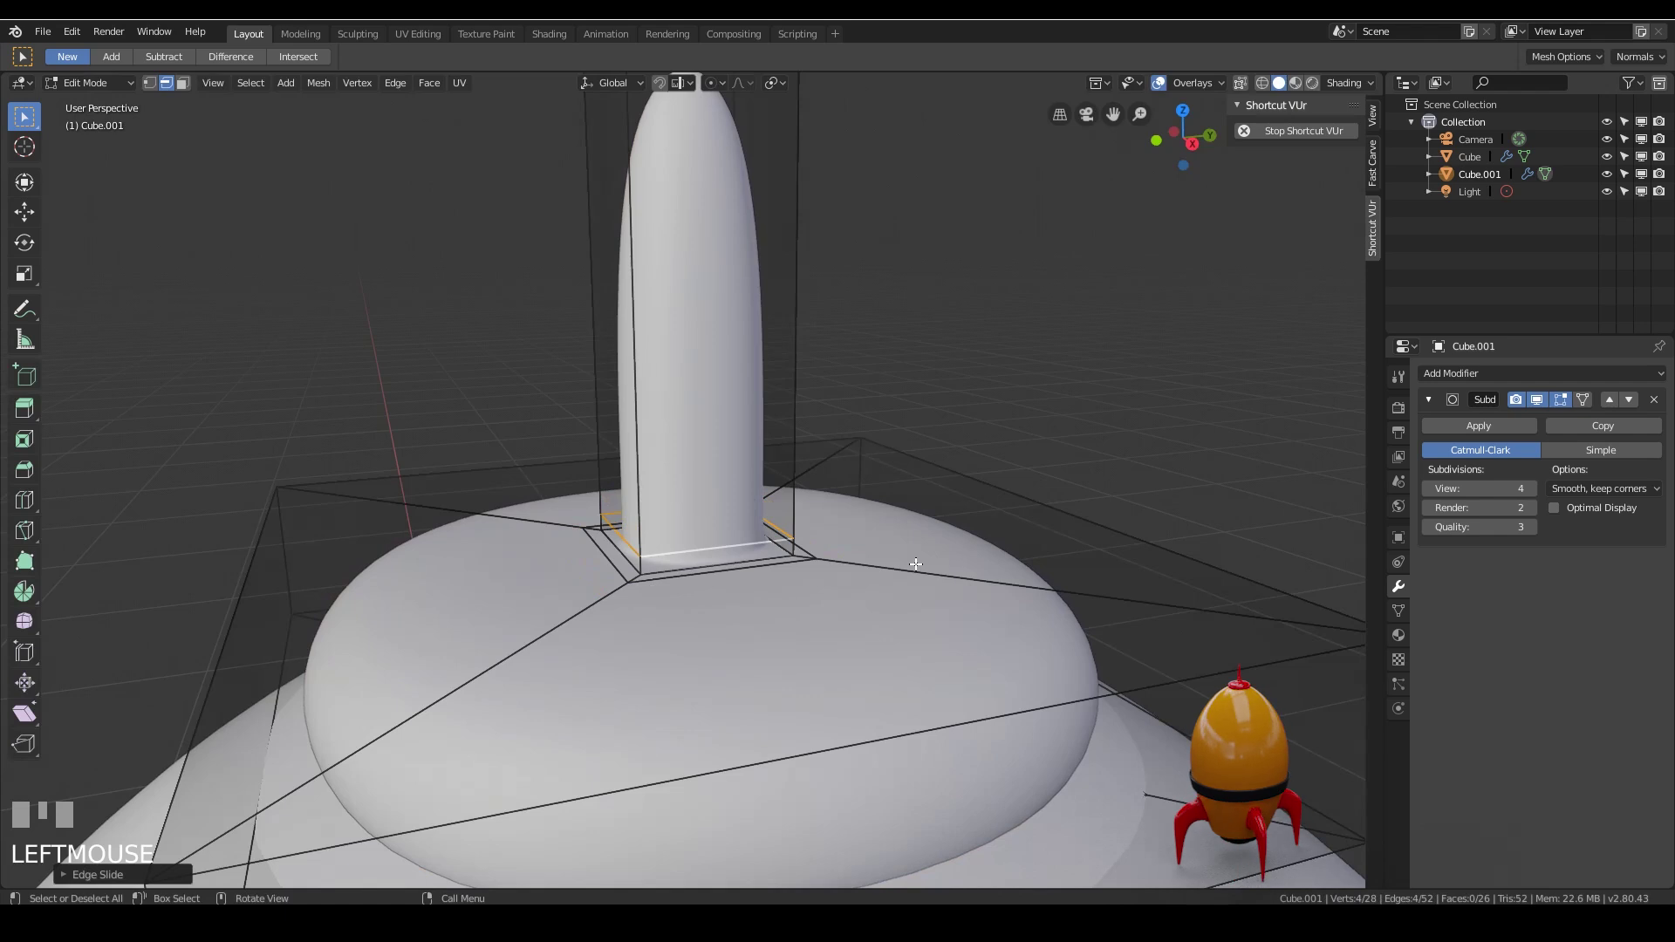
pyautogui.press('Tab')
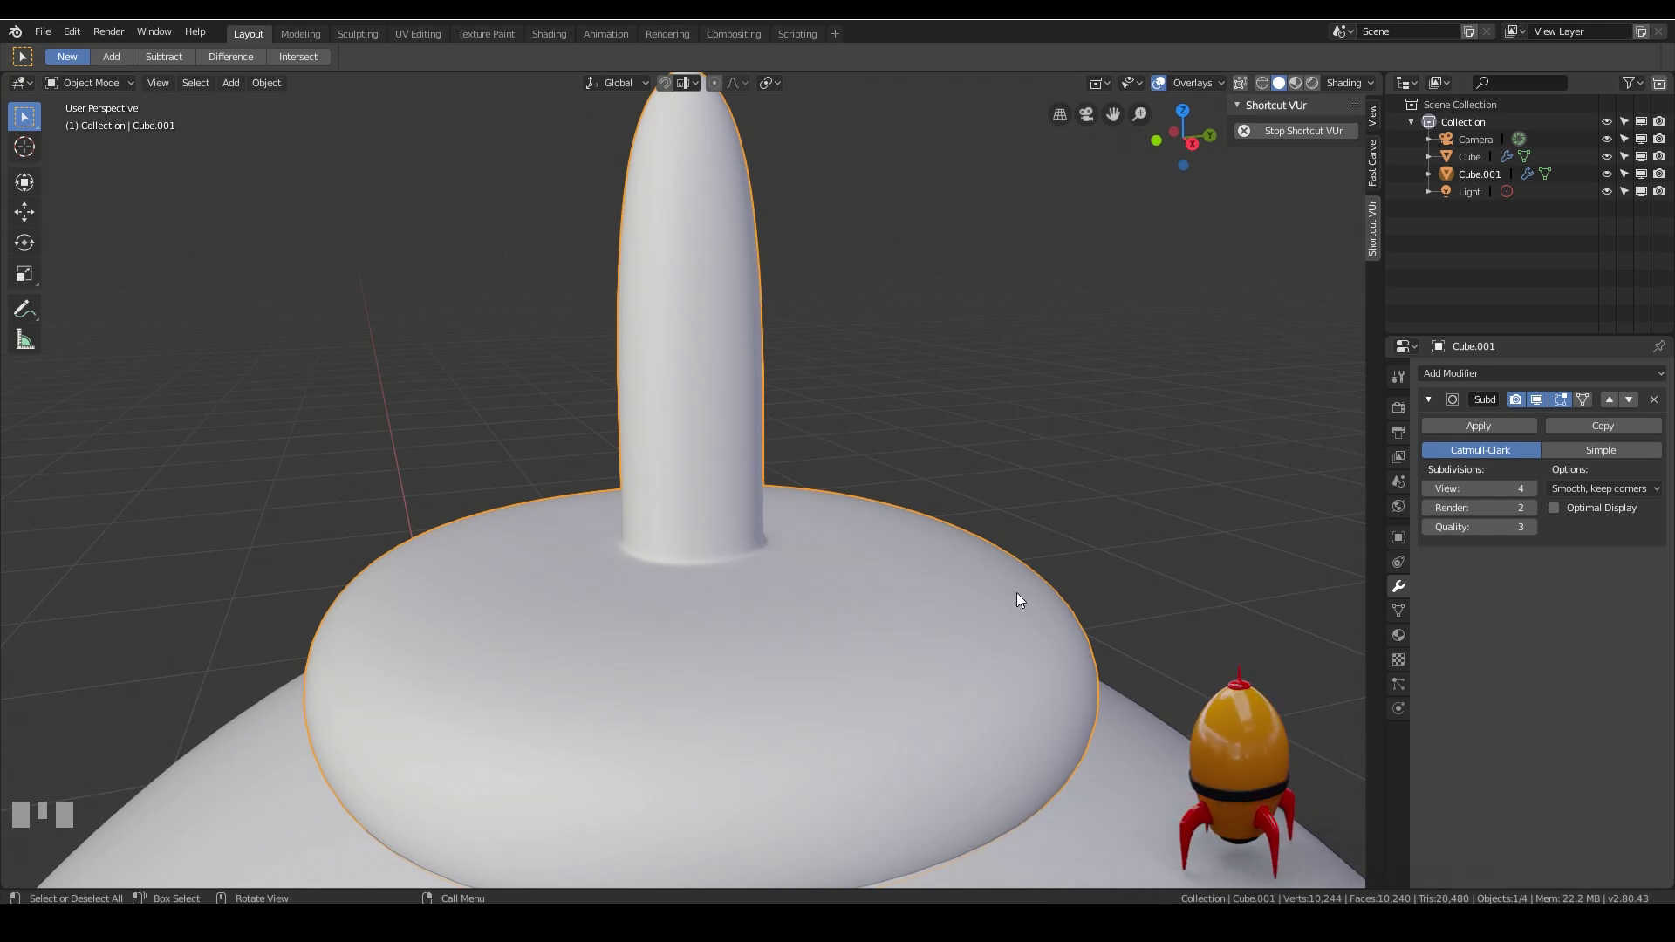
pyautogui.press('Tab')
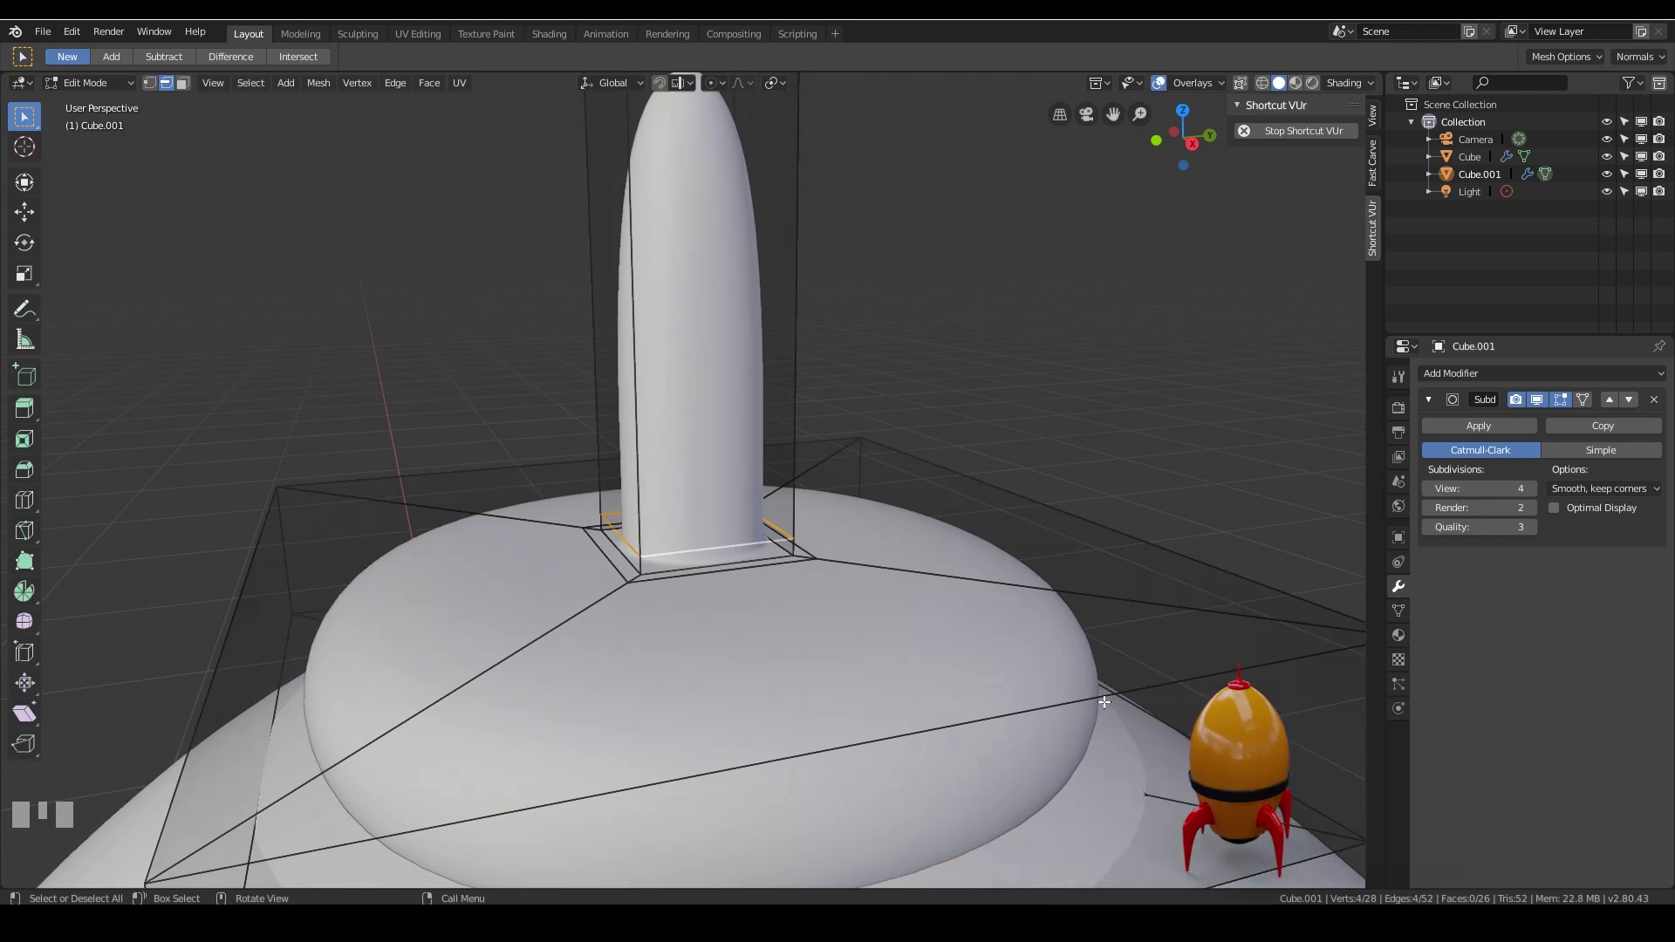
# Slide the edge loop on top of the tip's flange outward, away from the spike.
pyautogui.keyDown('alt'); pyautogui.click(746, 572); pyautogui.keyUp('alt')
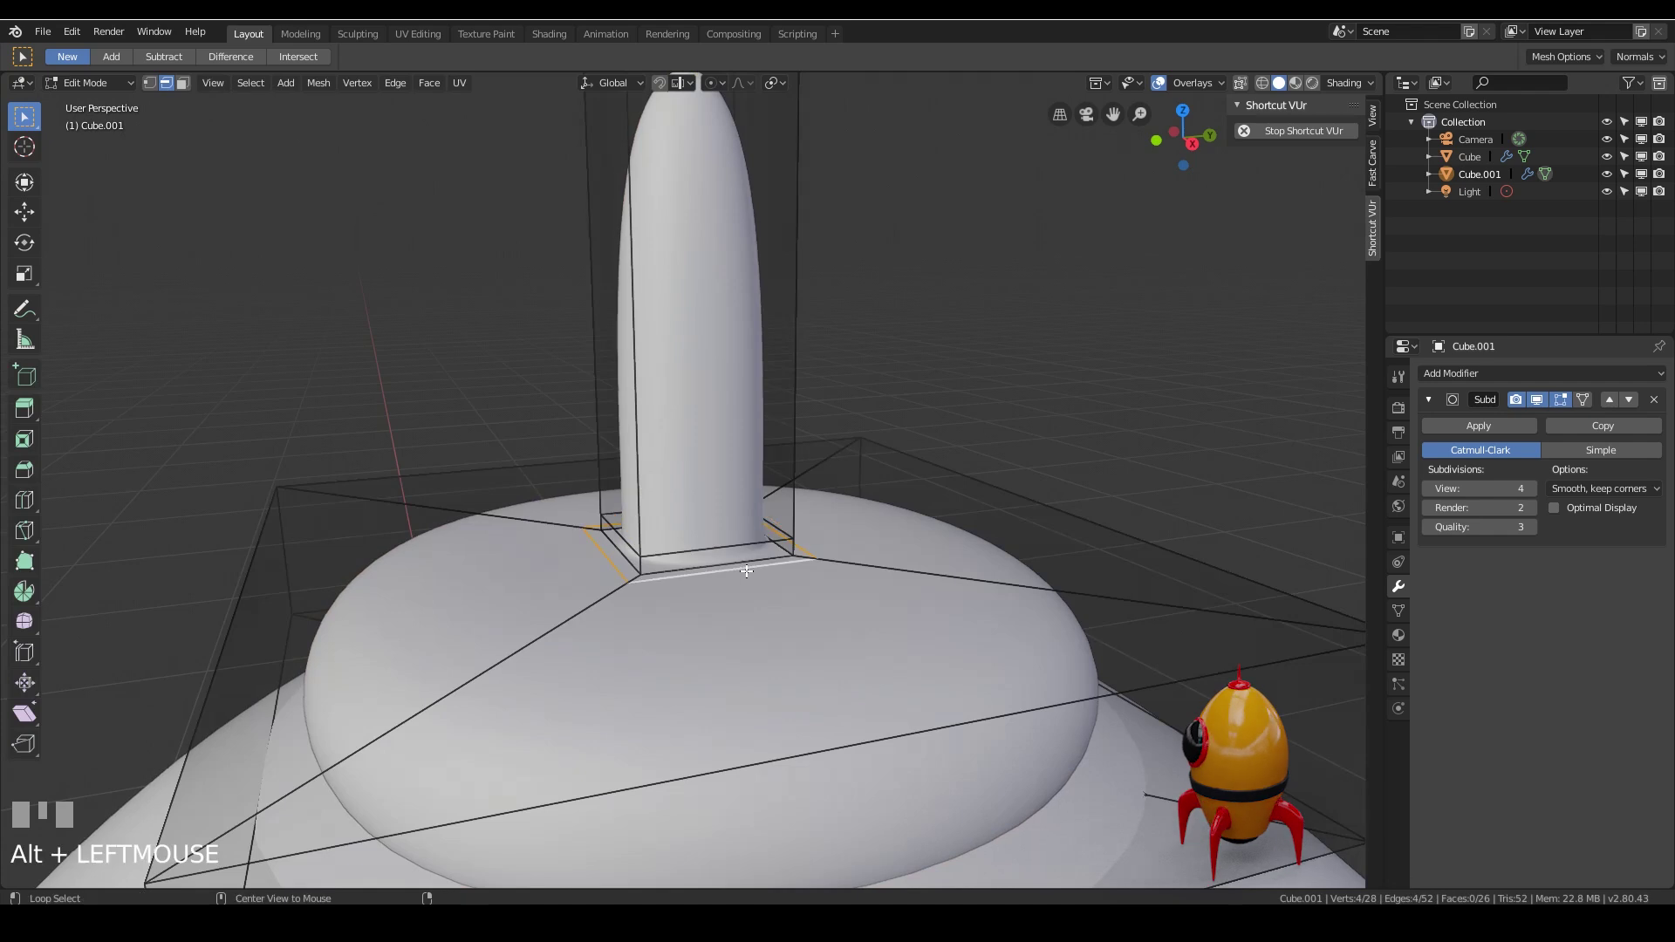
pyautogui.press('g')
pyautogui.press('g')
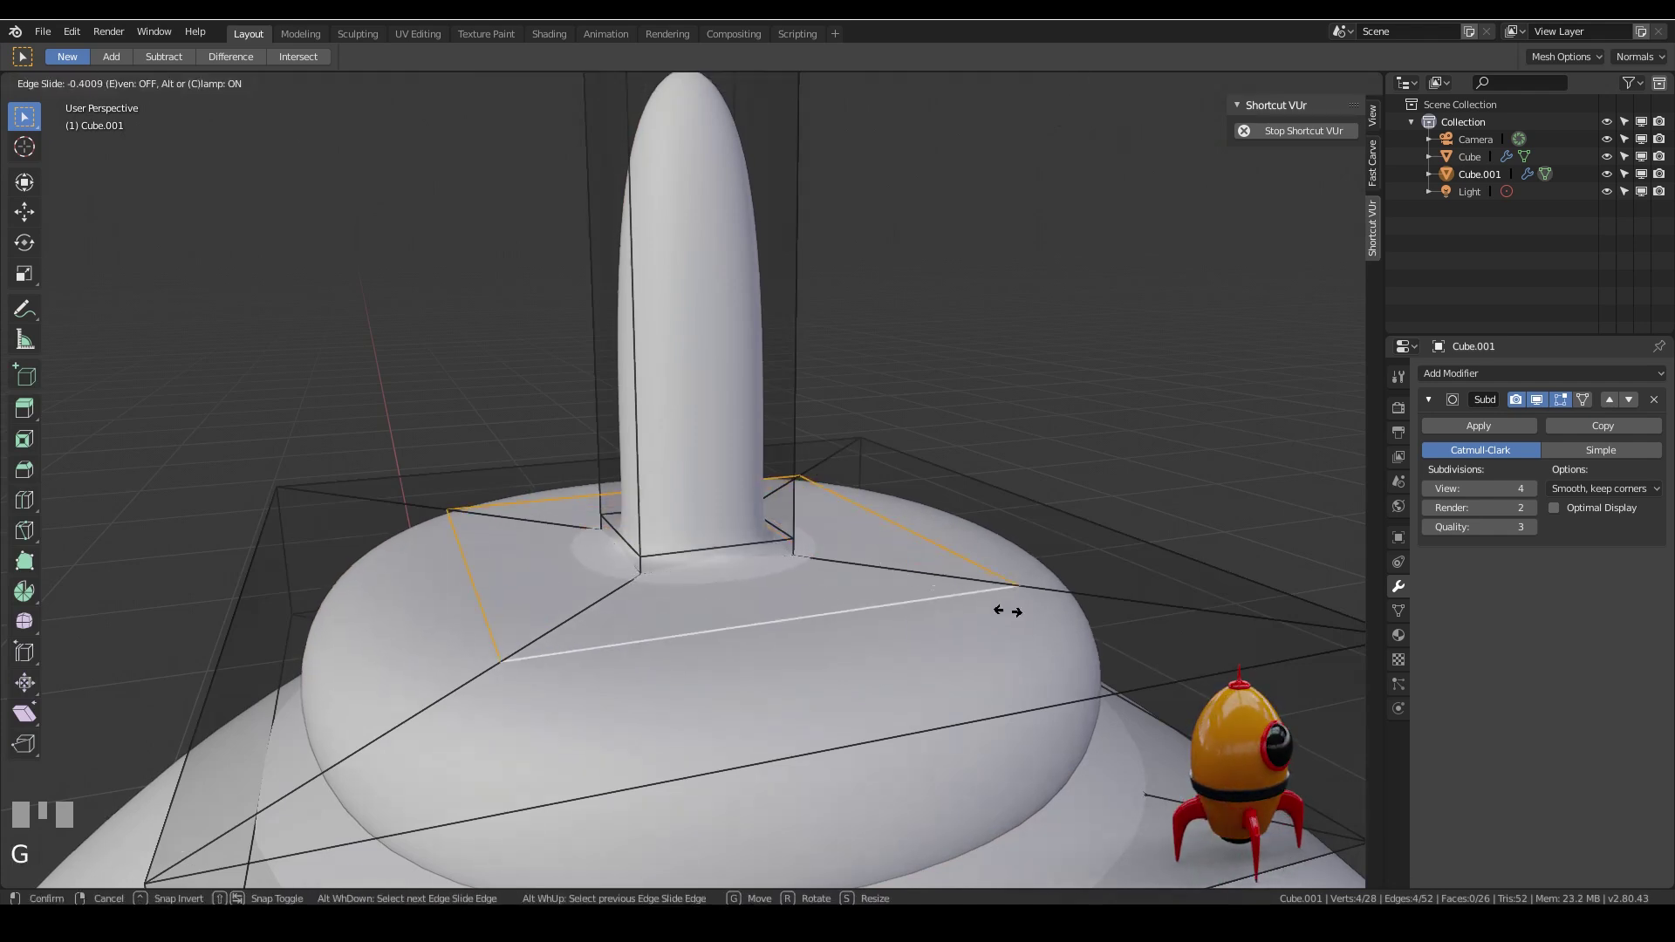
pyautogui.click(993, 606)
# Slide the edge loop near the spike's base up along the spike to soften the transition into the flange.
pyautogui.keyDown('alt'); pyautogui.click(768, 541); pyautogui.keyUp('alt')
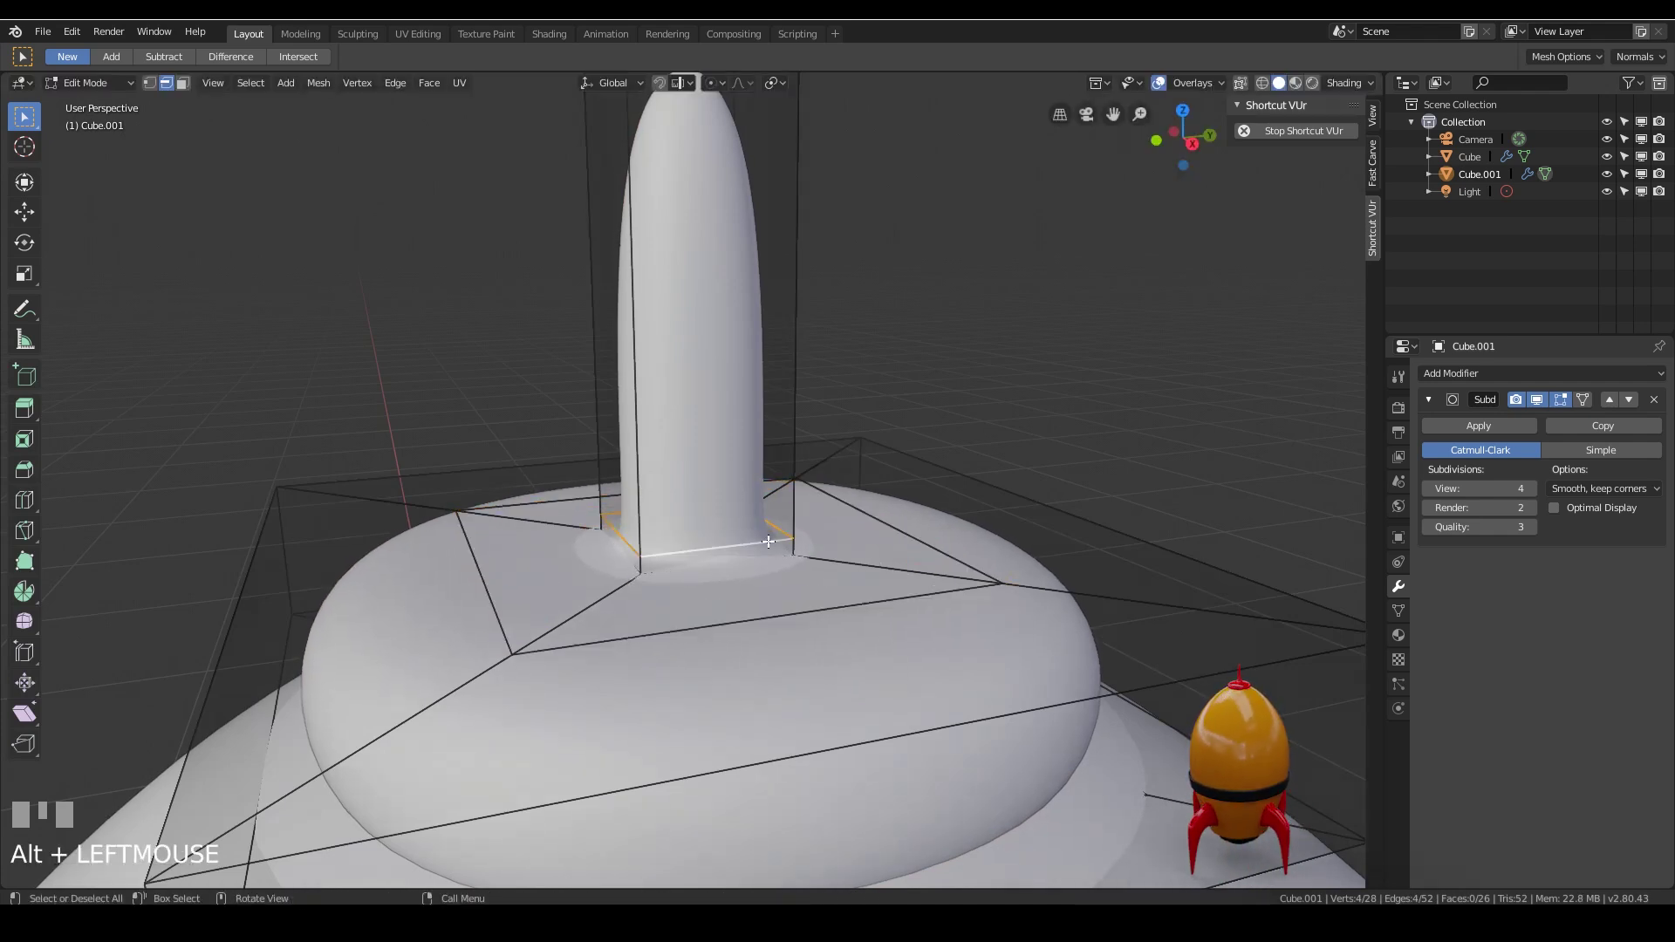
pyautogui.press('g')
pyautogui.press('g')
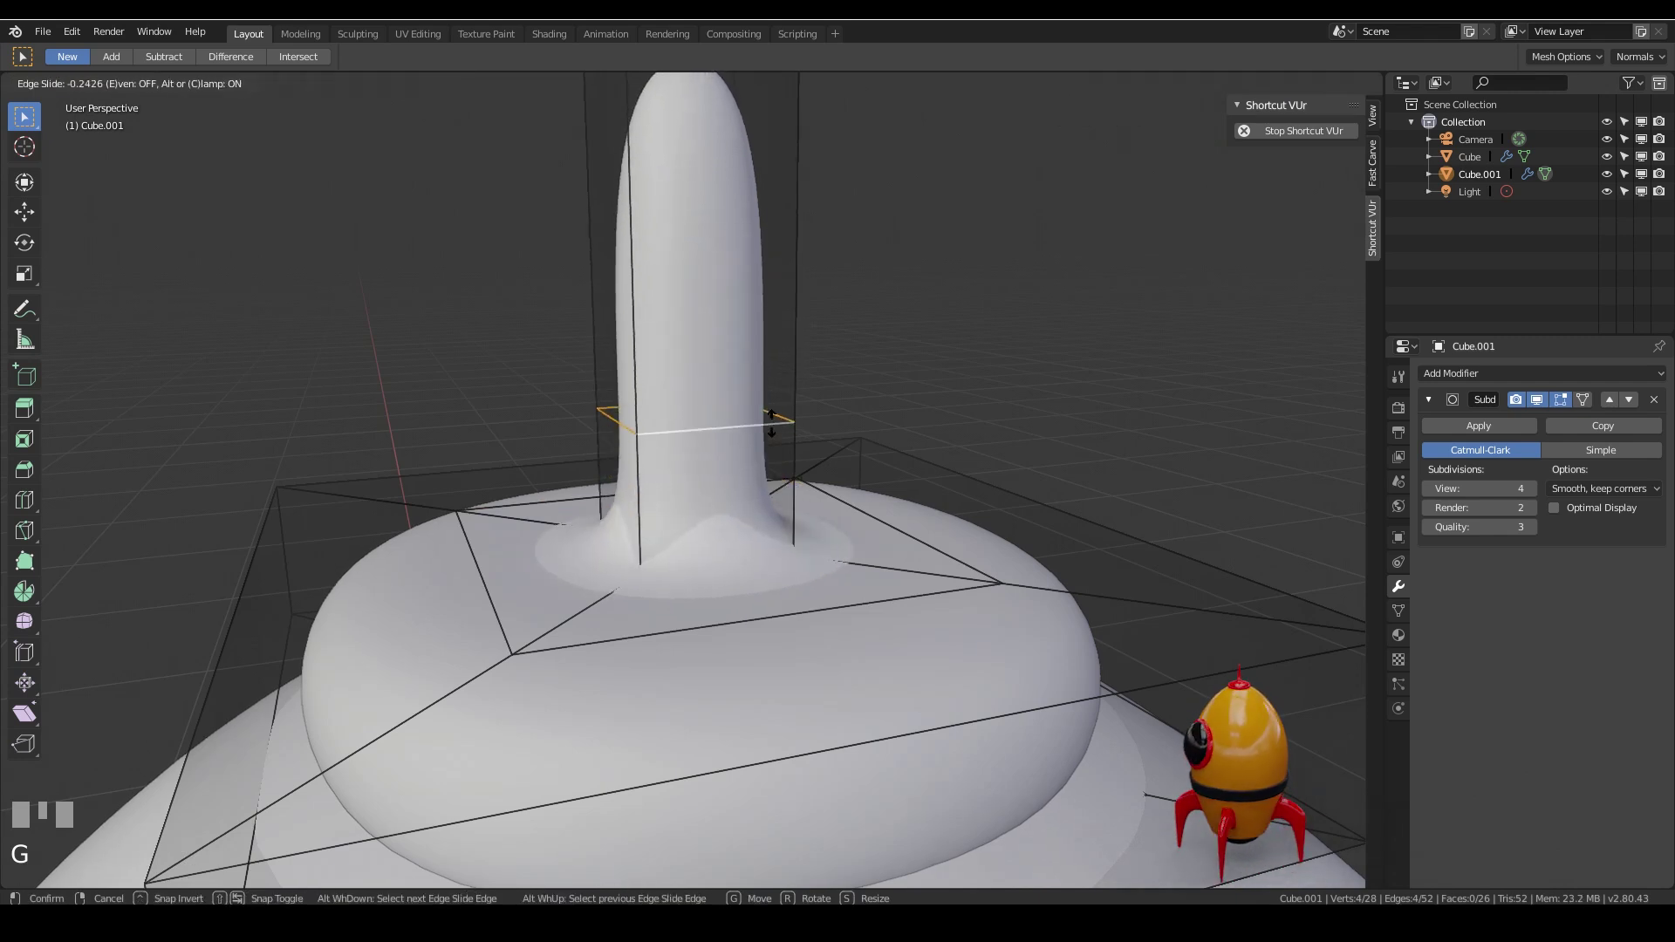
pyautogui.click(771, 423)
pyautogui.moveTo(771, 423); pyautogui.dragTo(610, 636, button='middle')
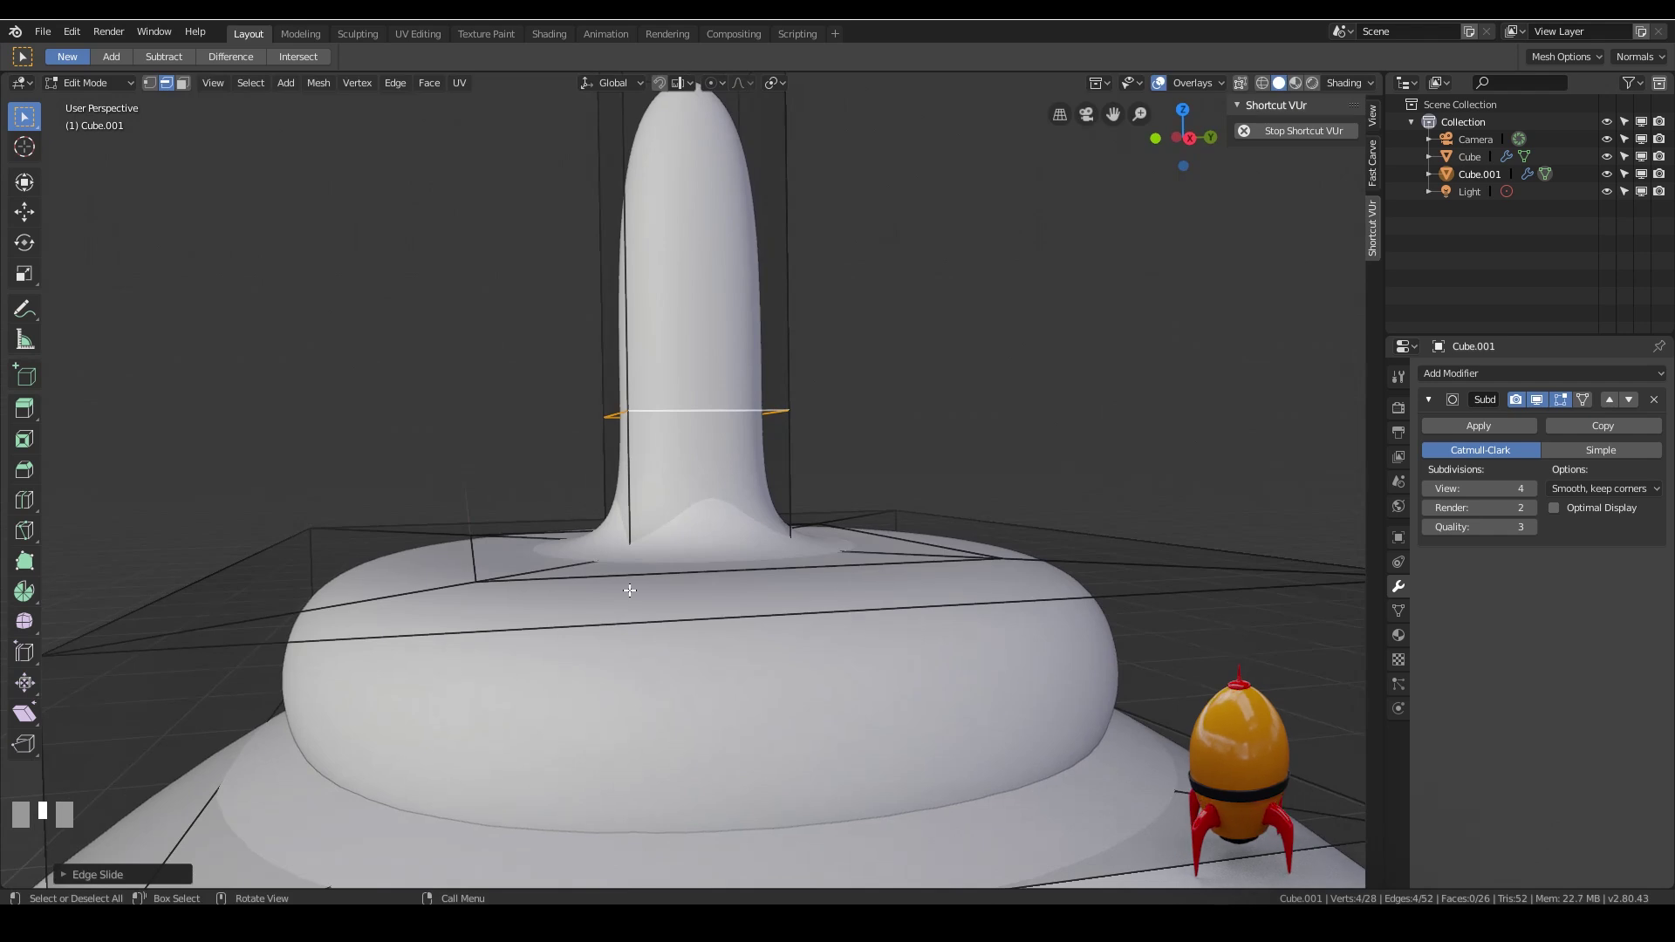
pyautogui.moveTo(629, 590); pyautogui.dragTo(840, 526, button='middle')
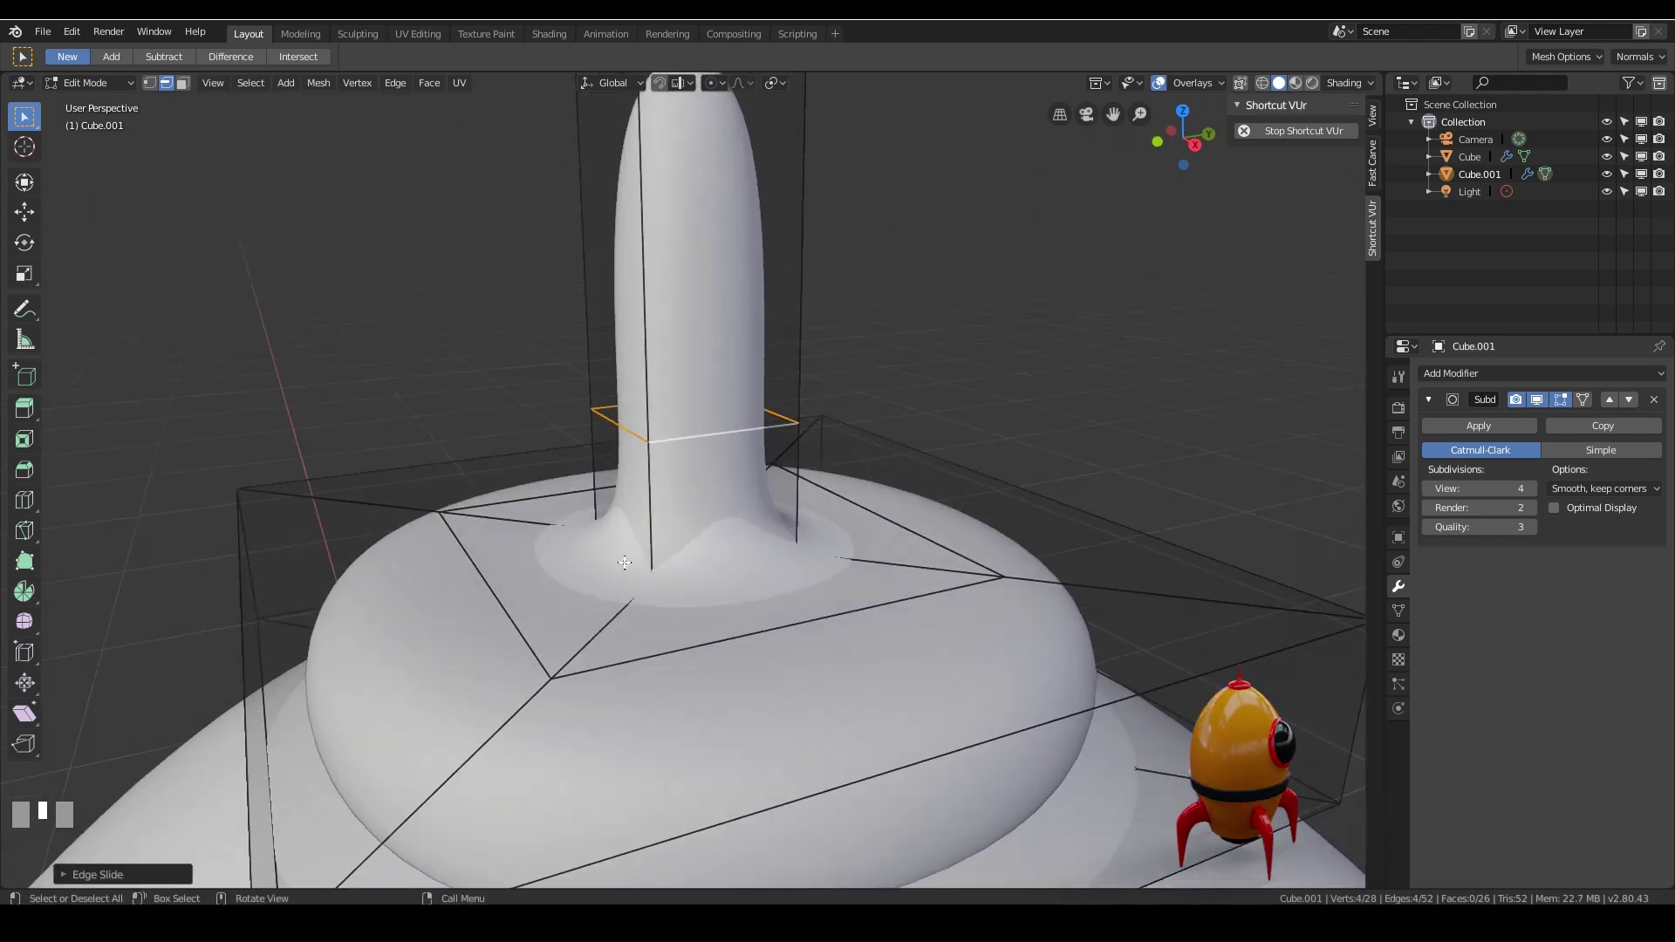
# Show the edit cage on the subdivided surface and move the spike's base loop and the loop above it up along Z.
pyautogui.click(1584, 400)
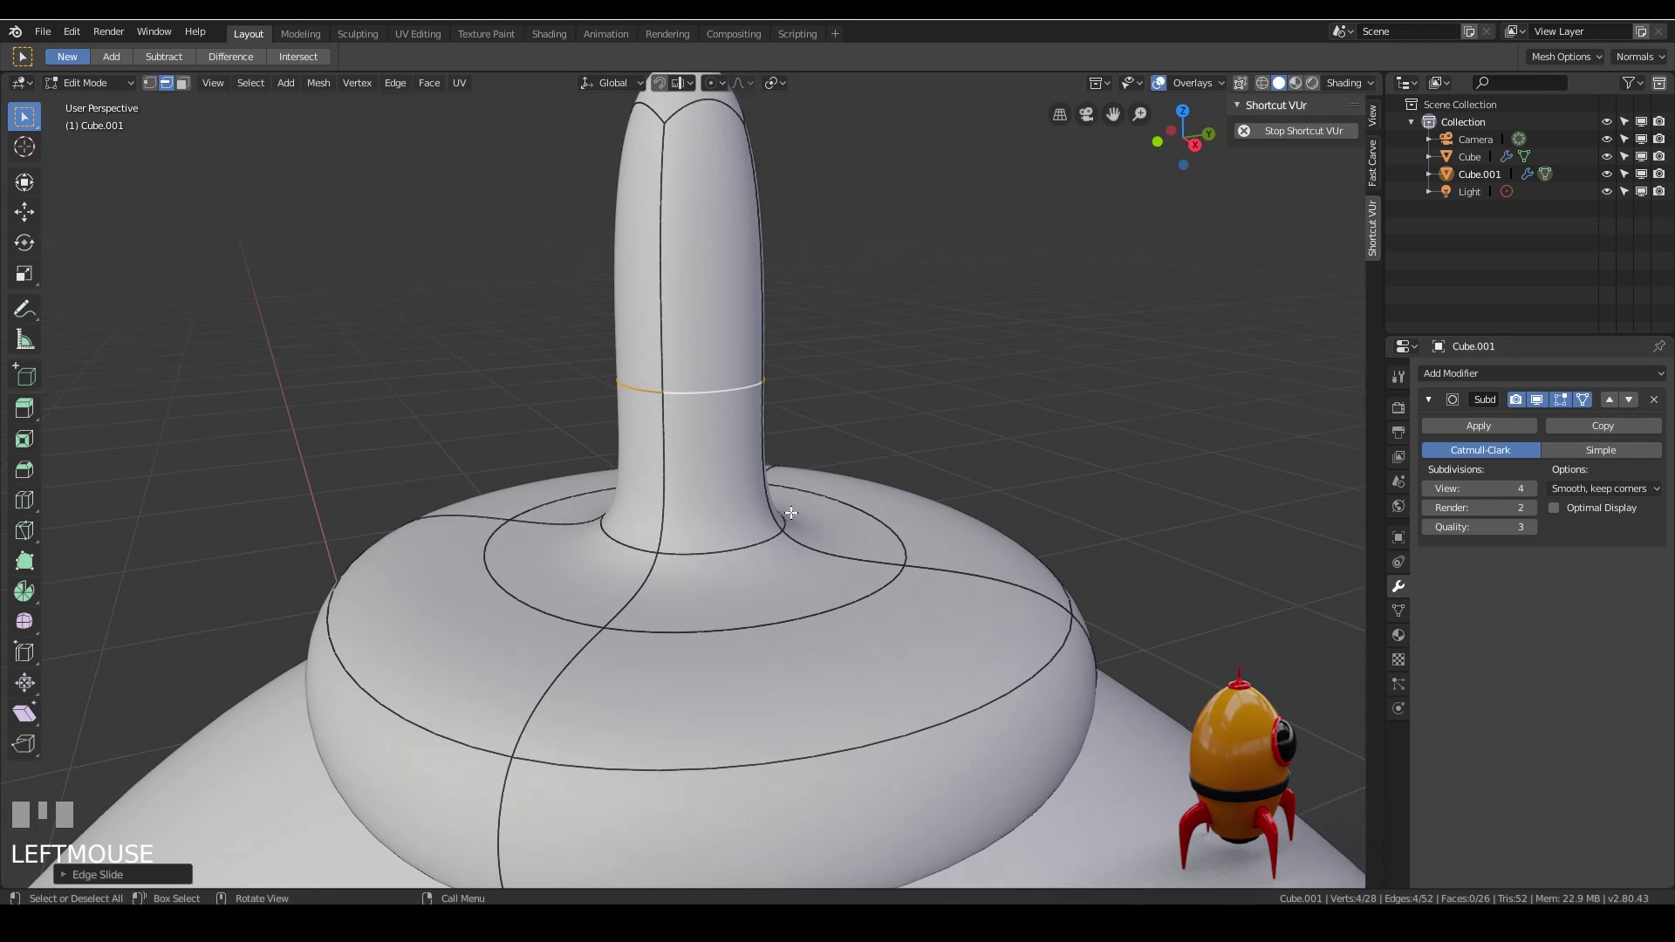
pyautogui.click(1583, 400)
pyautogui.click(1583, 400)
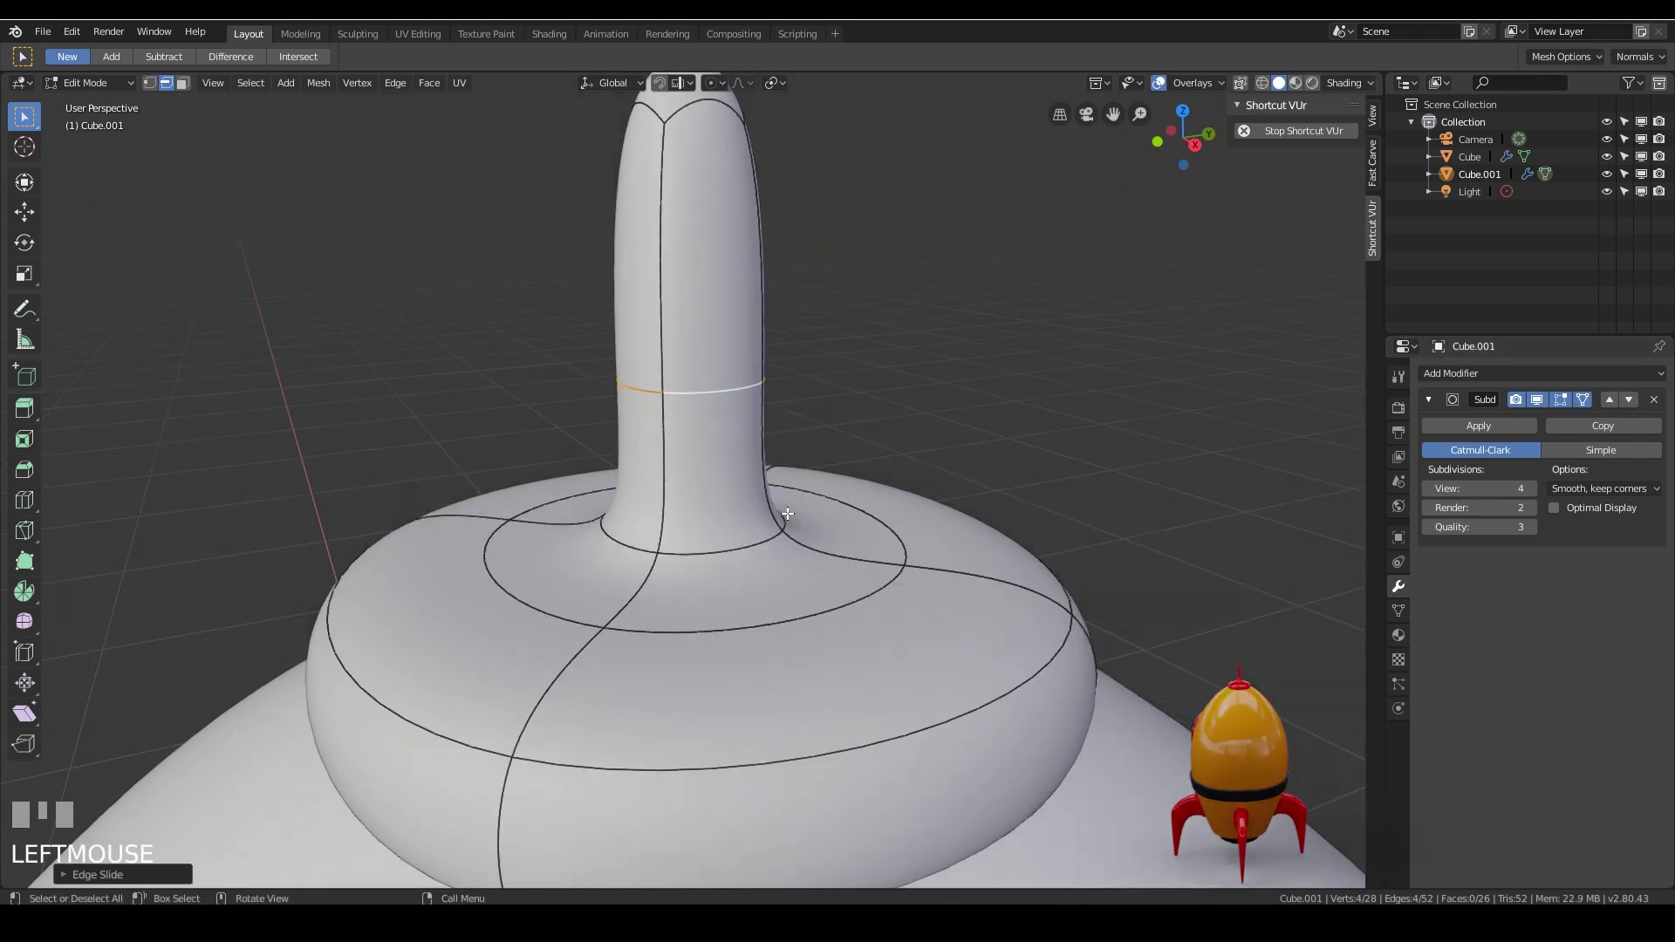
pyautogui.keyDown('alt'); pyautogui.click(737, 552); pyautogui.keyUp('alt')
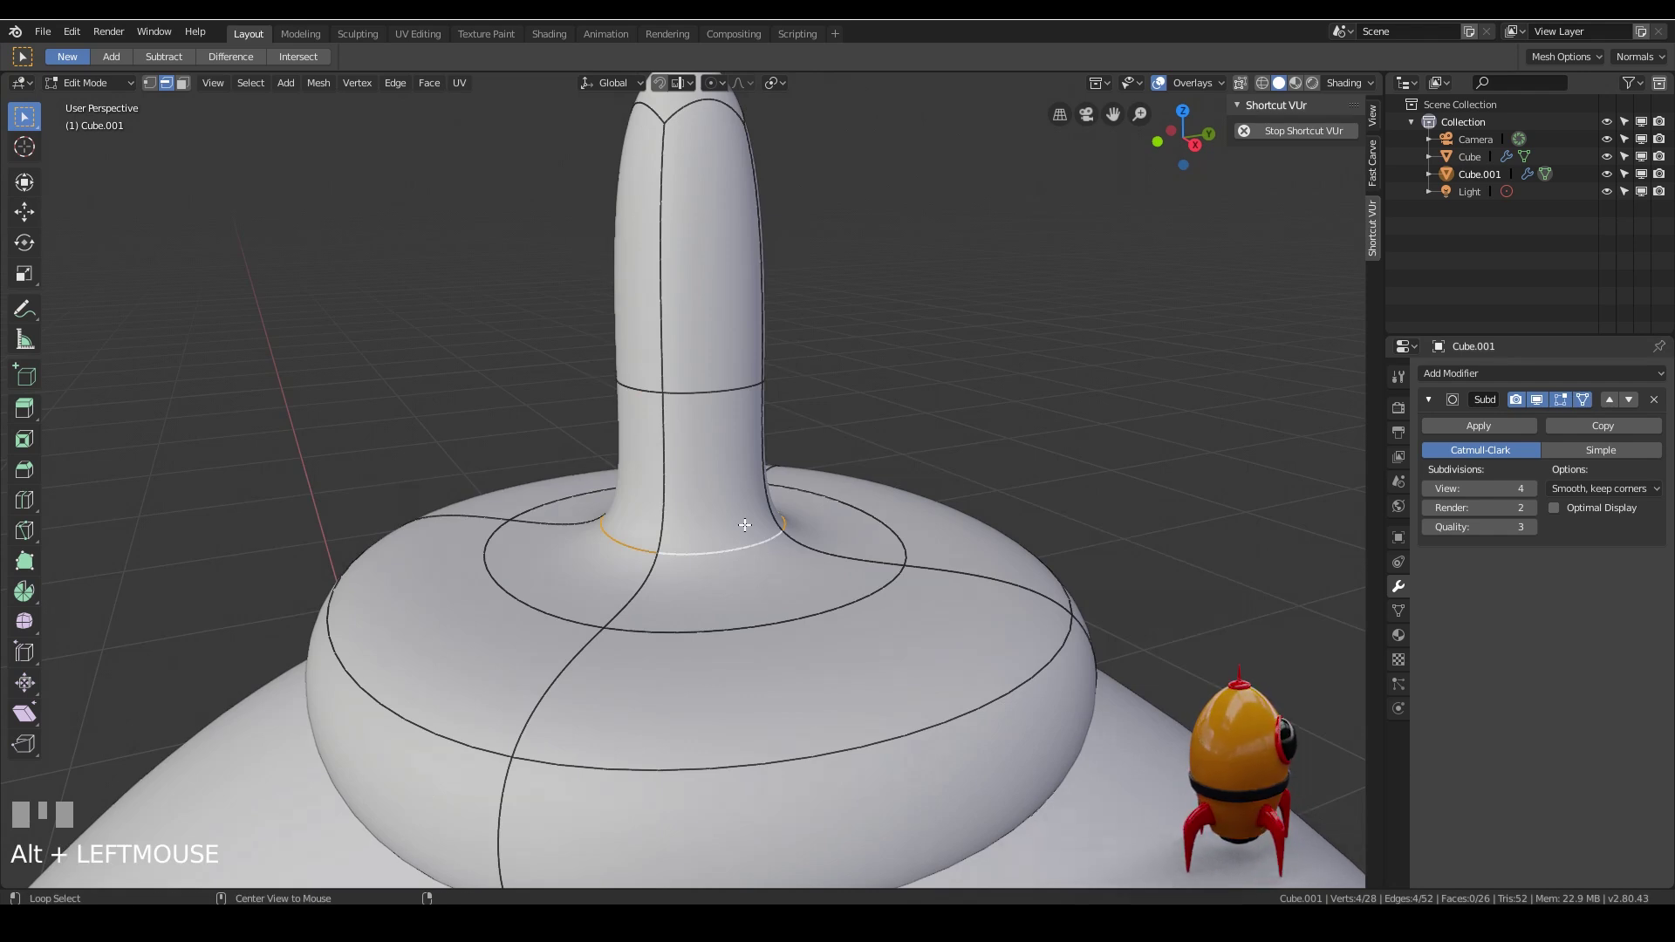
pyautogui.keyDown('alt'); pyautogui.keyDown('shift'); pyautogui.click(724, 393); pyautogui.keyUp('shift'); pyautogui.keyUp('alt')
pyautogui.press('g')
pyautogui.press('z')
pyautogui.click(715, 283)
# Slide the edge loop on top of the flange inward toward the spike's base.
pyautogui.keyDown('alt'); pyautogui.click(880, 577); pyautogui.keyUp('alt')
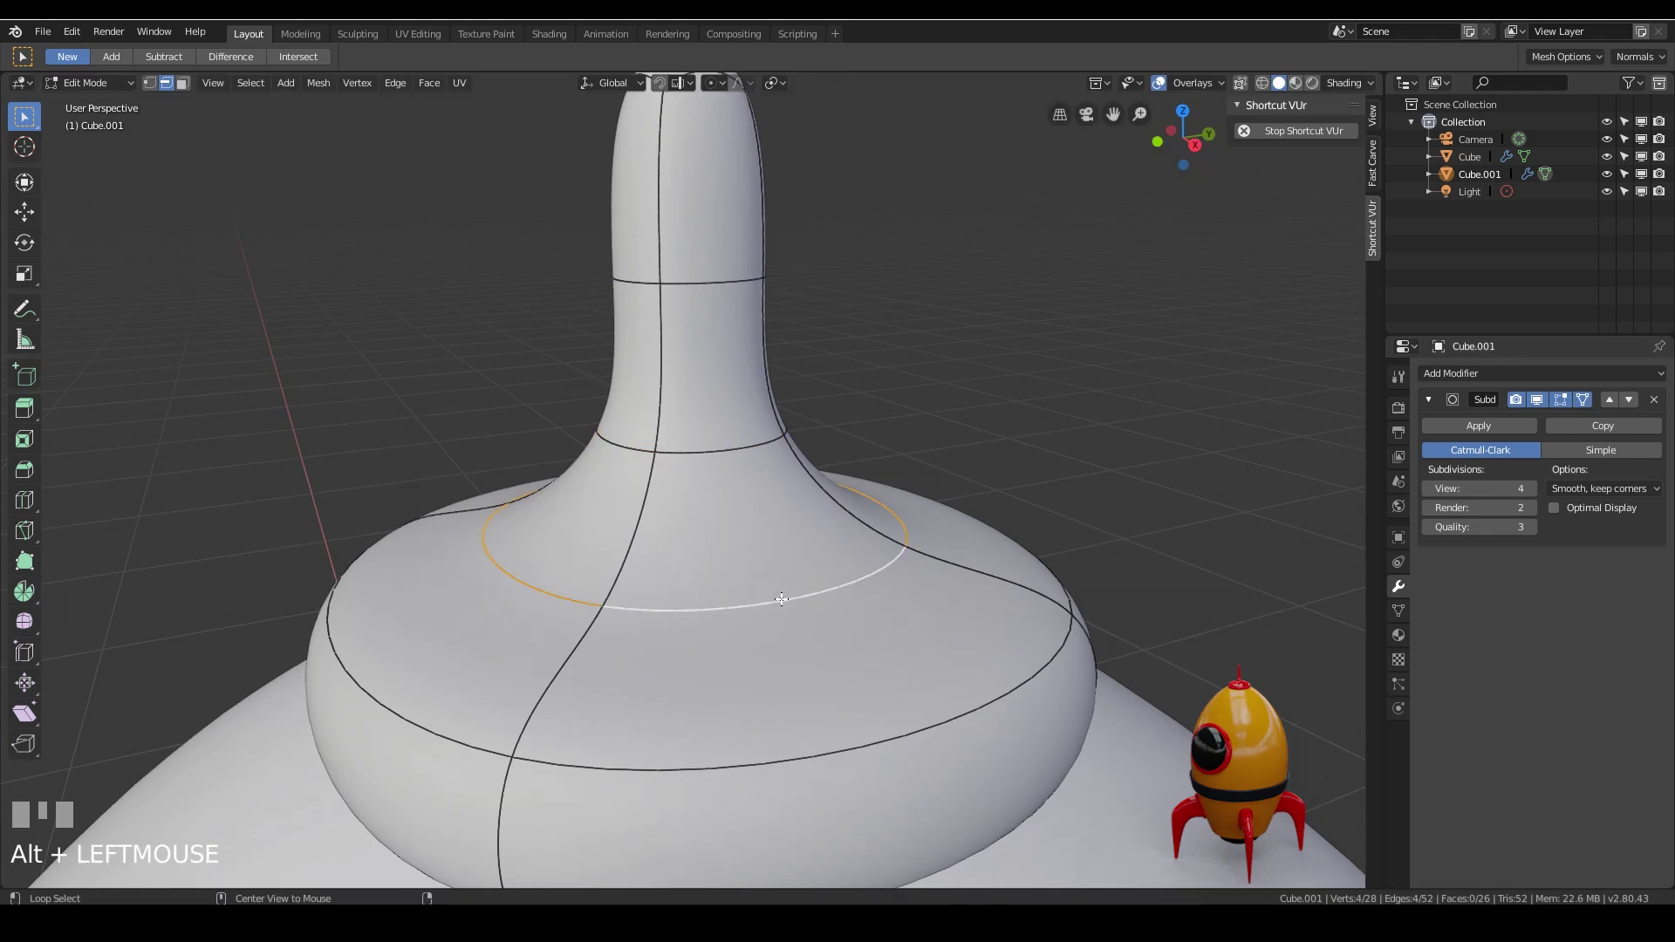
pyautogui.press('g')
pyautogui.press('g')
pyautogui.click(1028, 571)
pyautogui.scroll(-4, 1028, 571)
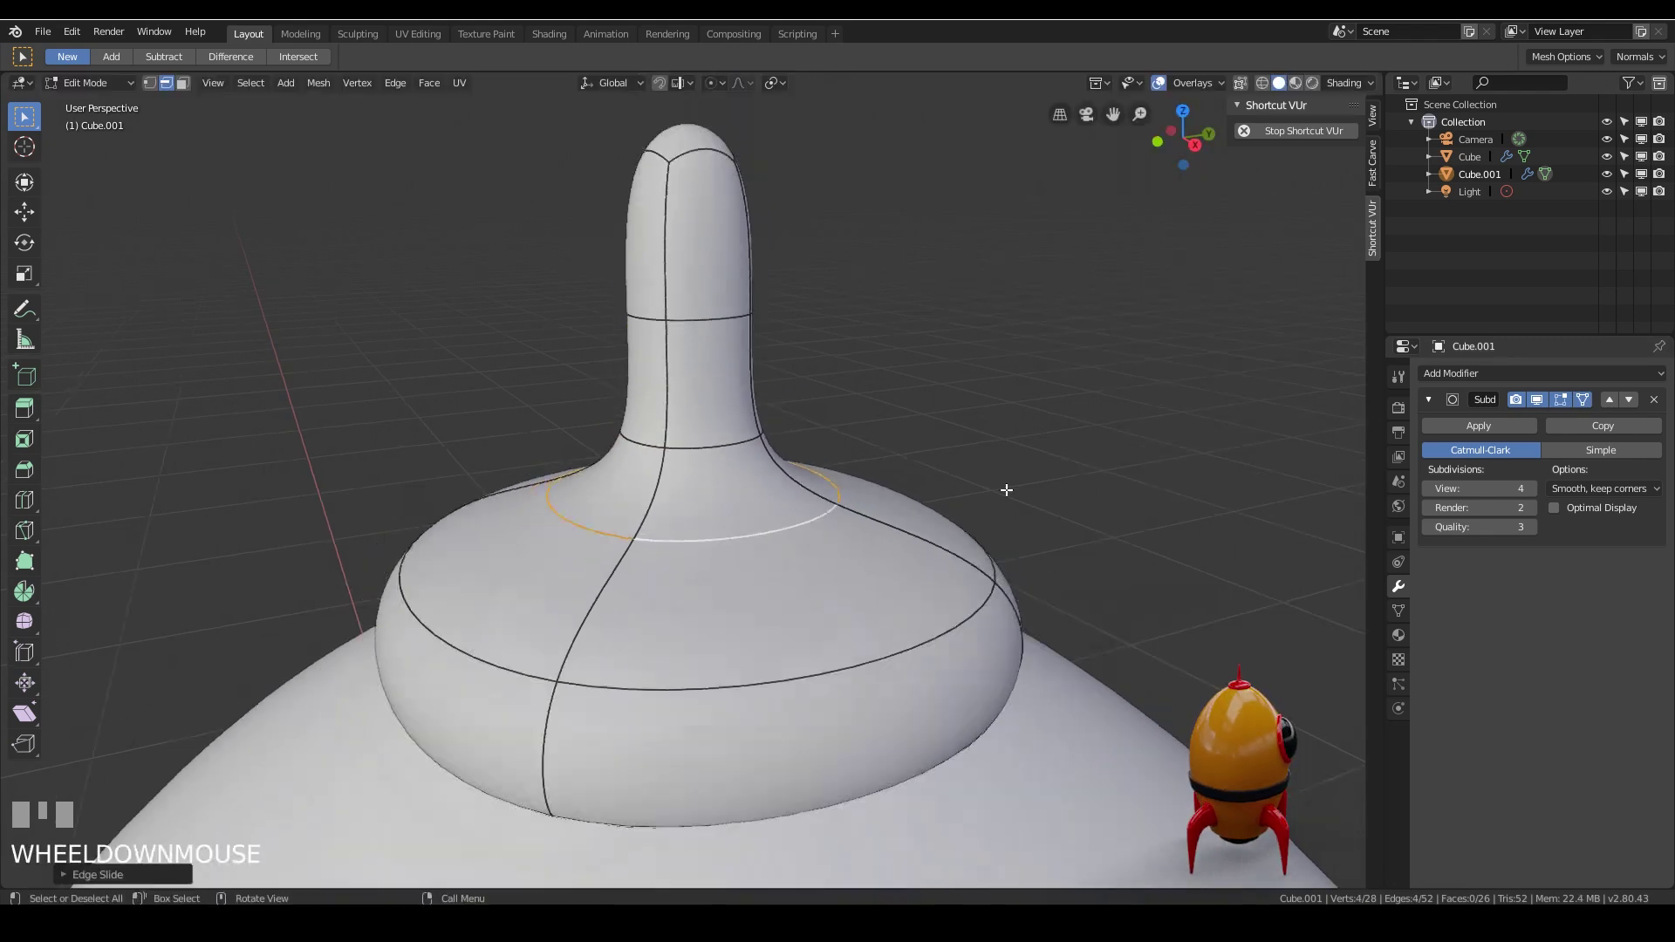
pyautogui.moveTo(1028, 571); pyautogui.dragTo(1038, 526, button='middle')
pyautogui.scroll(5, 796, 500)
pyautogui.scroll(3, 801, 503)
pyautogui.keyDown('shift'); pyautogui.moveTo(801, 503); pyautogui.dragTo(852, 355, button='middle'); pyautogui.keyUp('shift')
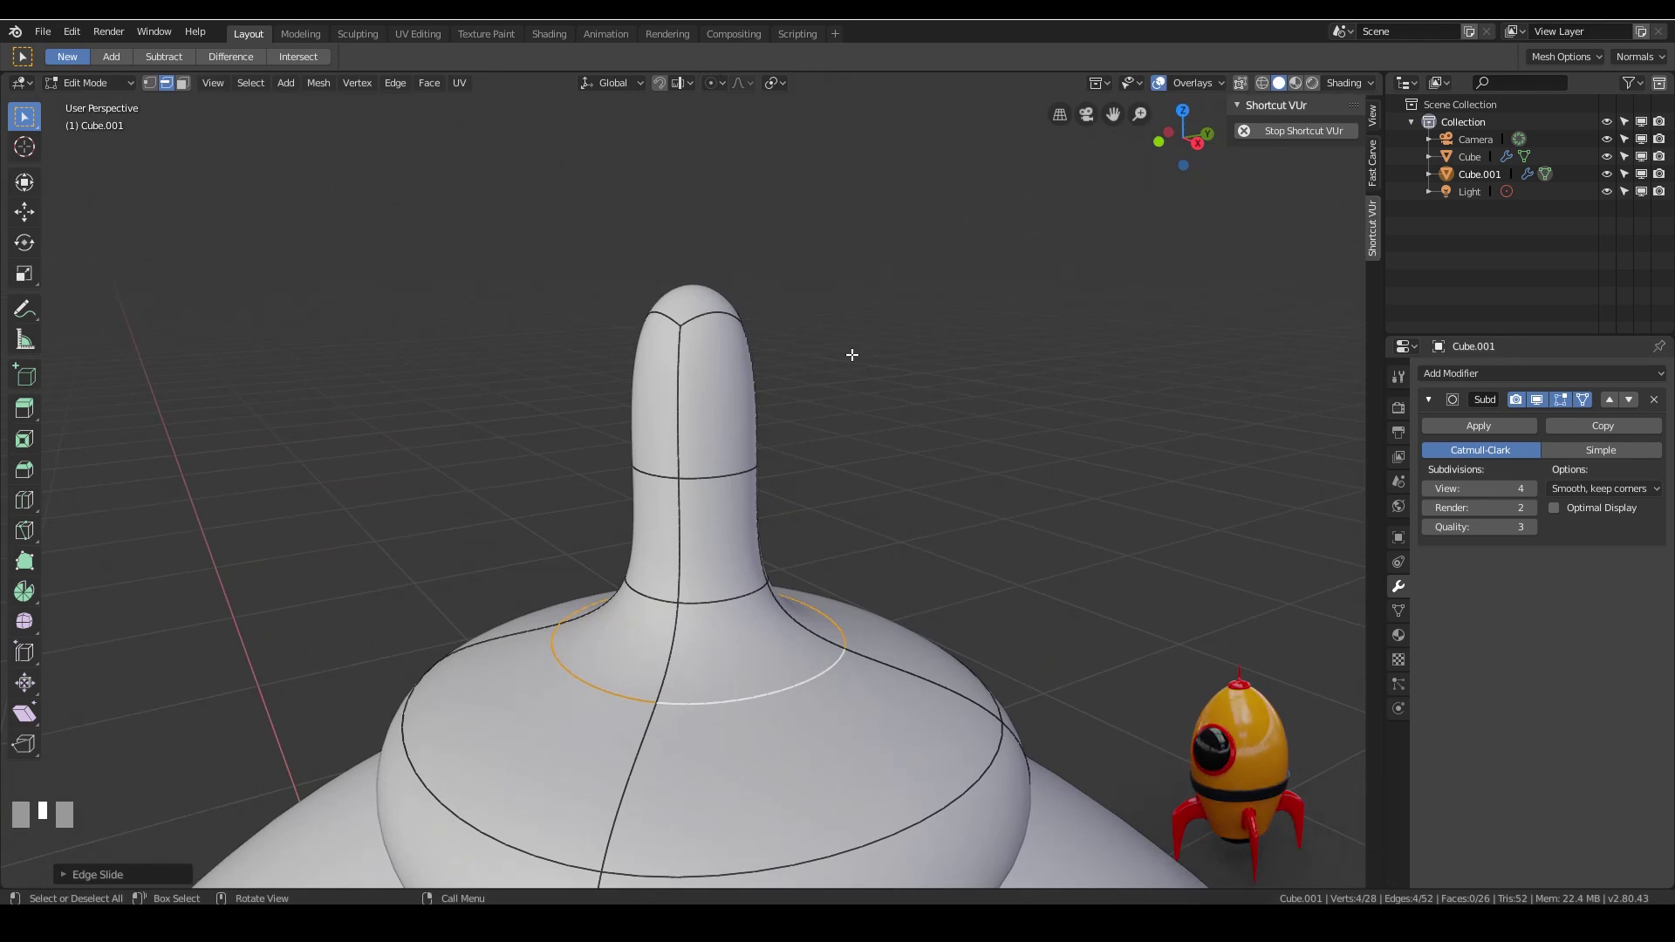
# Turn off the on-surface cage display, scale the spike's top face to about 0.27, and move it upward to form a point.
pyautogui.click(1583, 400)
pyautogui.moveTo(785, 280); pyautogui.dragTo(779, 336, button='middle')
pyautogui.press('3')
pyautogui.click(720, 286)
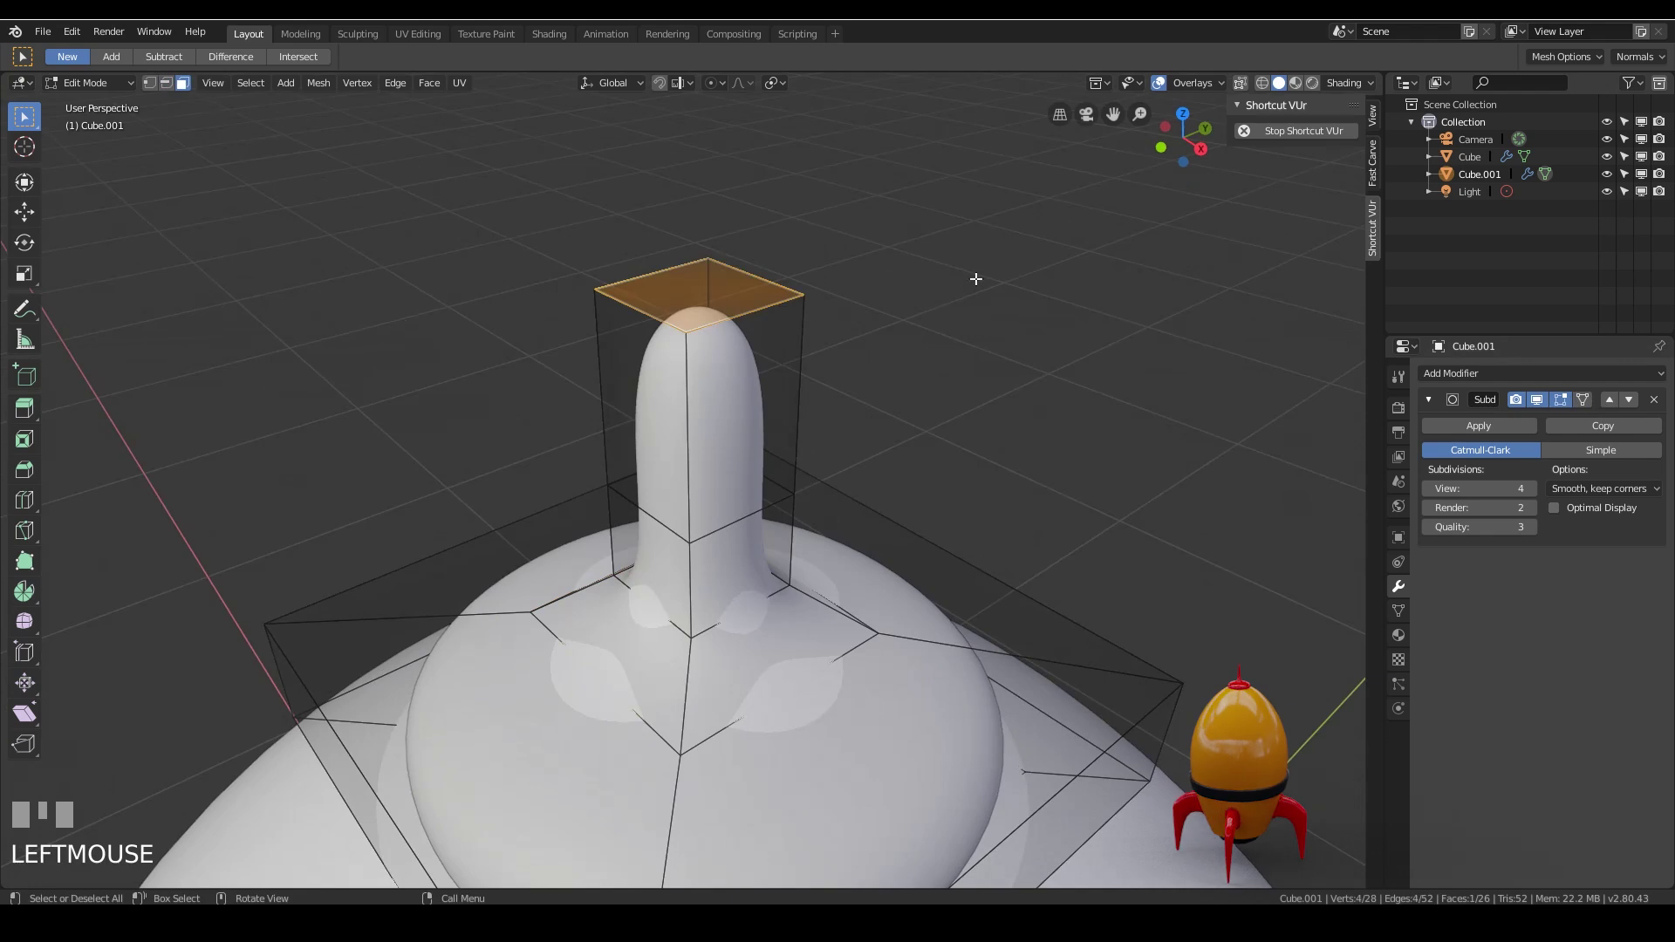
pyautogui.press('s')
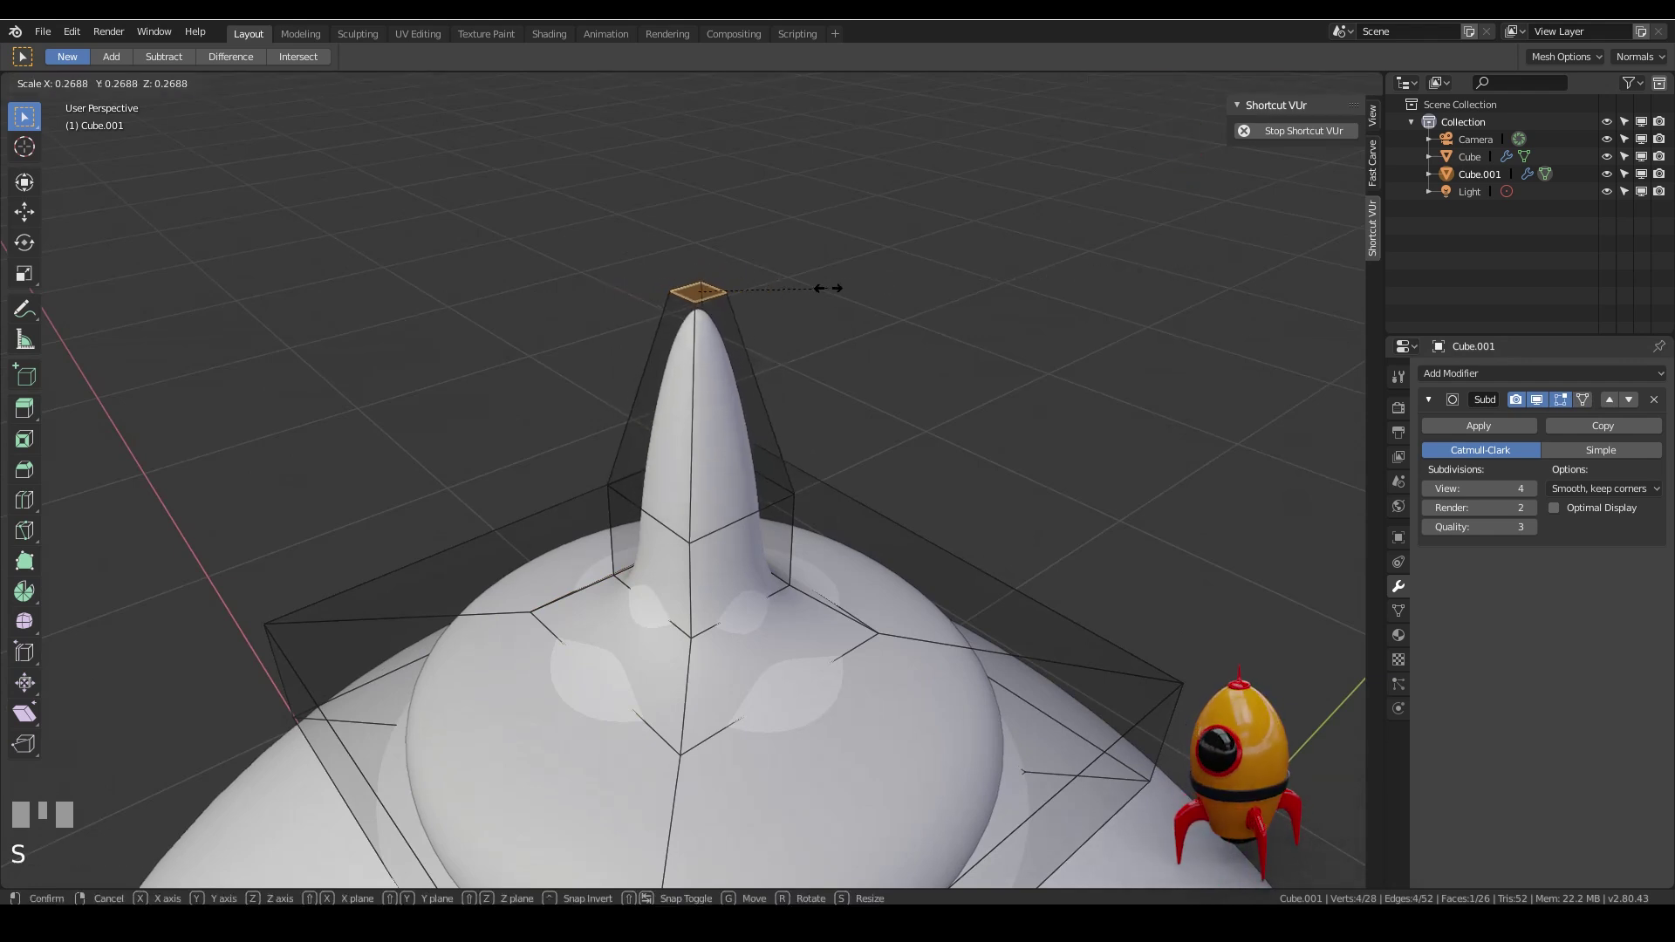
pyautogui.click(725, 290)
pyautogui.press('g')
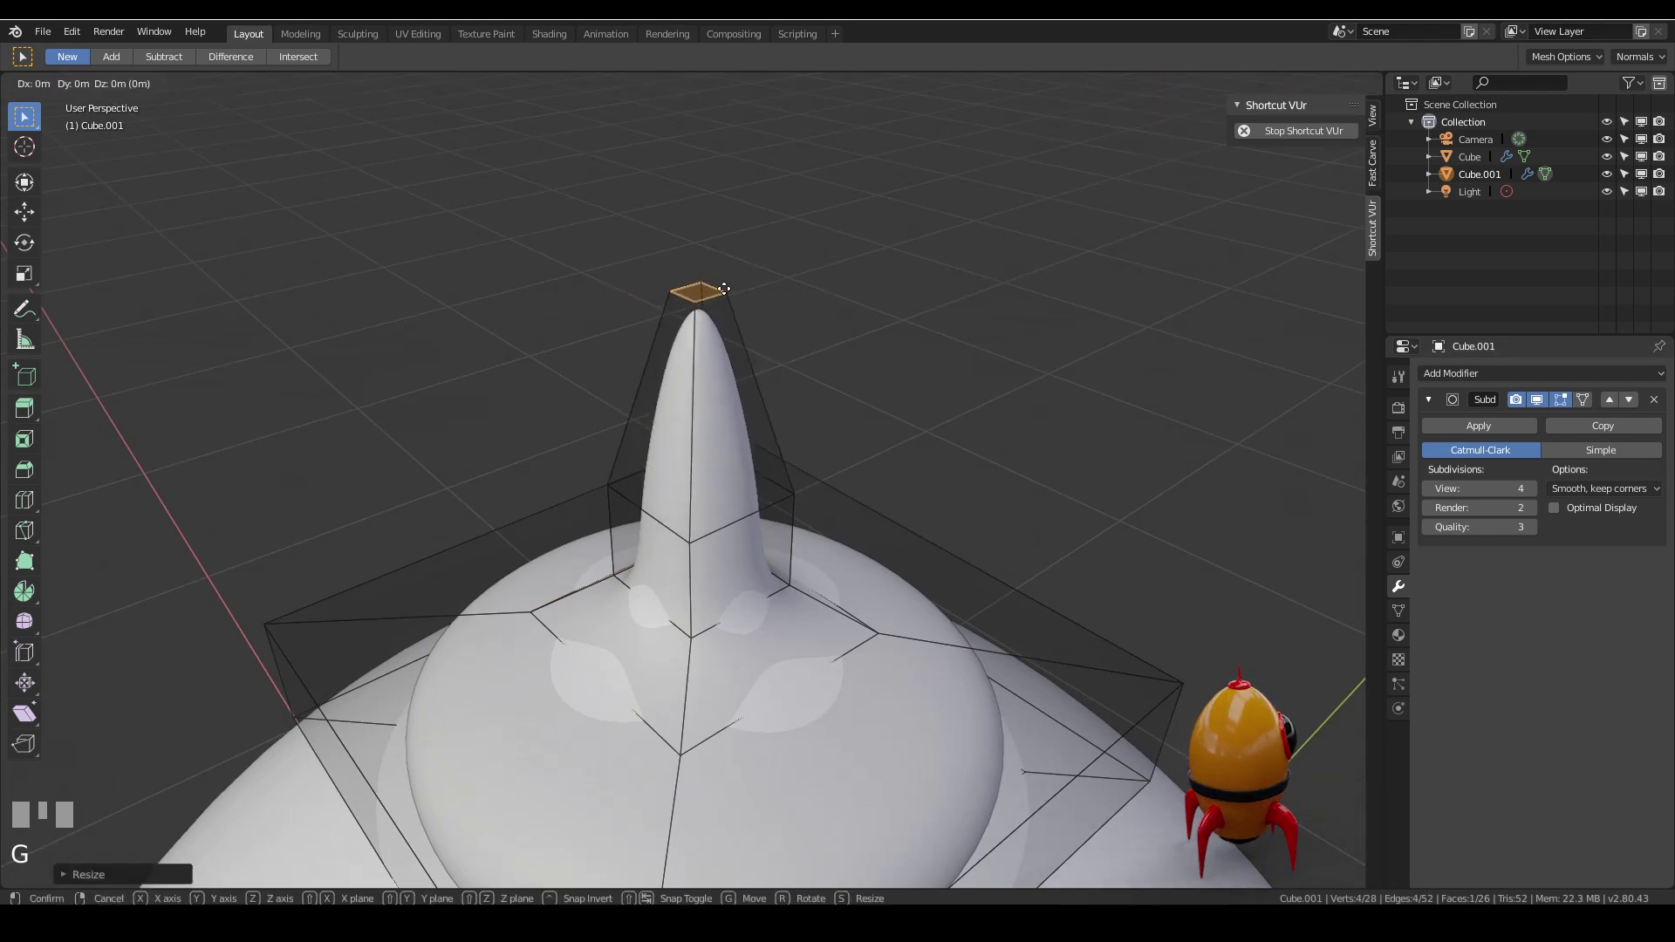
pyautogui.click(703, 78)
# Select the edge loop around the lower part of the spike and scale it inward to slim the spike.
pyautogui.keyDown('shift'); pyautogui.moveTo(703, 79); pyautogui.dragTo(927, 247, button='middle'); pyautogui.keyUp('shift')
pyautogui.scroll(-5, 905, 420)
pyautogui.keyDown('shift'); pyautogui.moveTo(905, 420); pyautogui.dragTo(919, 359, button='middle'); pyautogui.keyUp('shift')
pyautogui.scroll(6, 839, 542)
pyautogui.keyDown('shift'); pyautogui.moveTo(842, 547); pyautogui.dragTo(726, 429, button='middle'); pyautogui.keyUp('shift')
pyautogui.scroll(3, 736, 359)
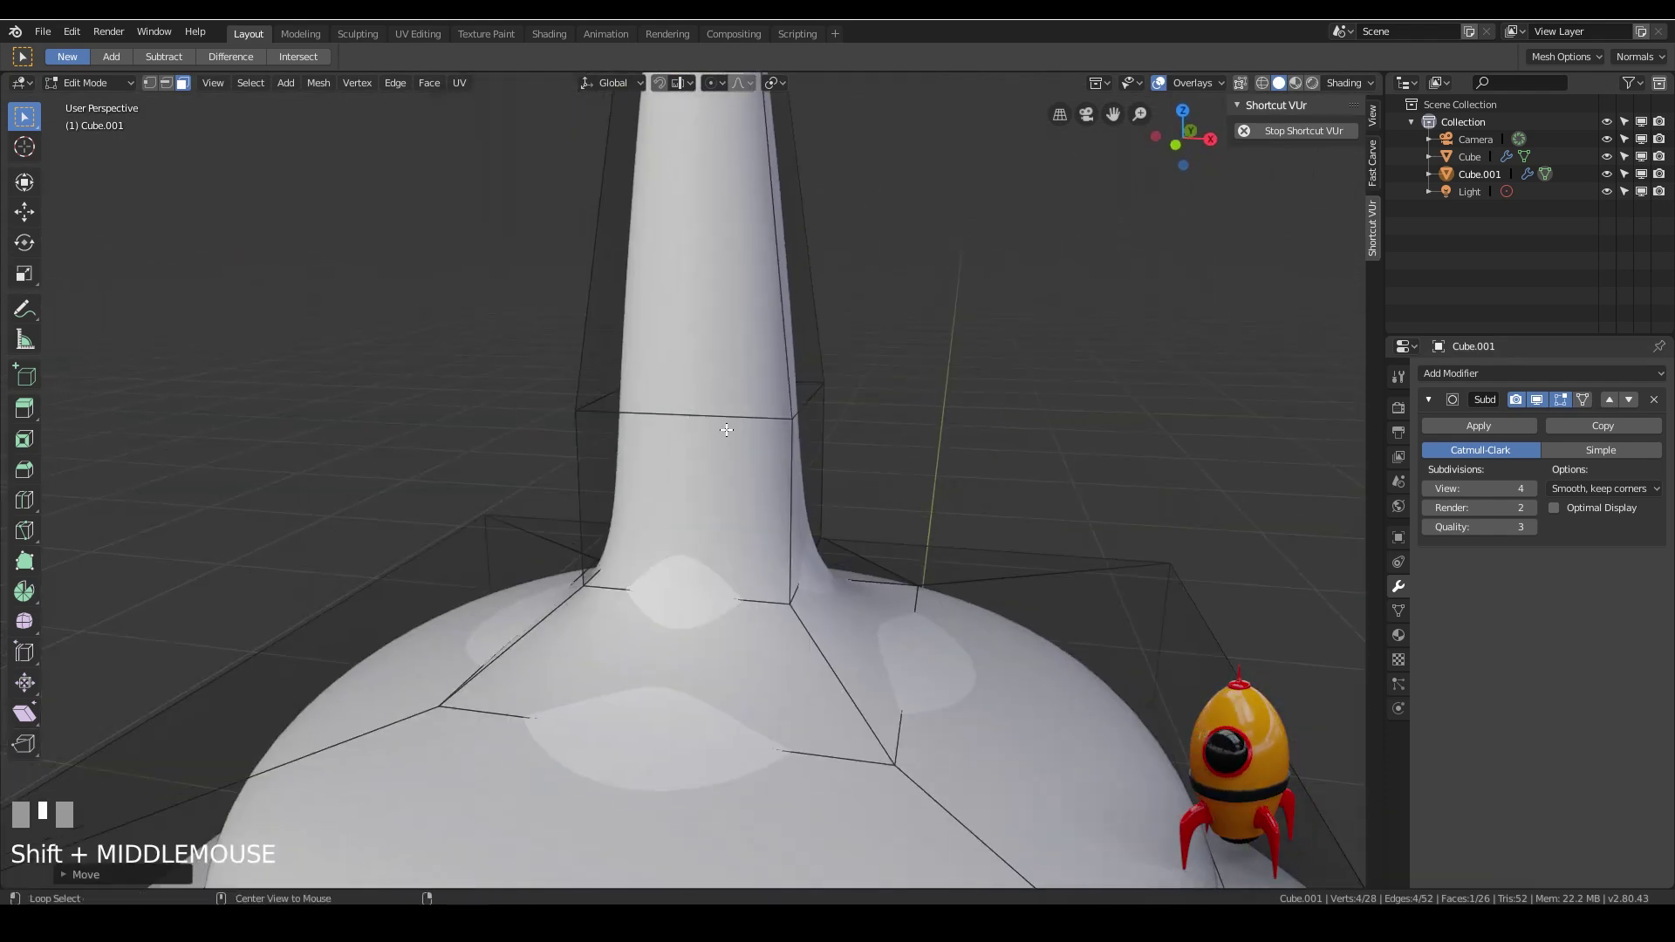
pyautogui.keyDown('alt'); pyautogui.click(726, 429); pyautogui.keyUp('alt')
pyautogui.press('2')
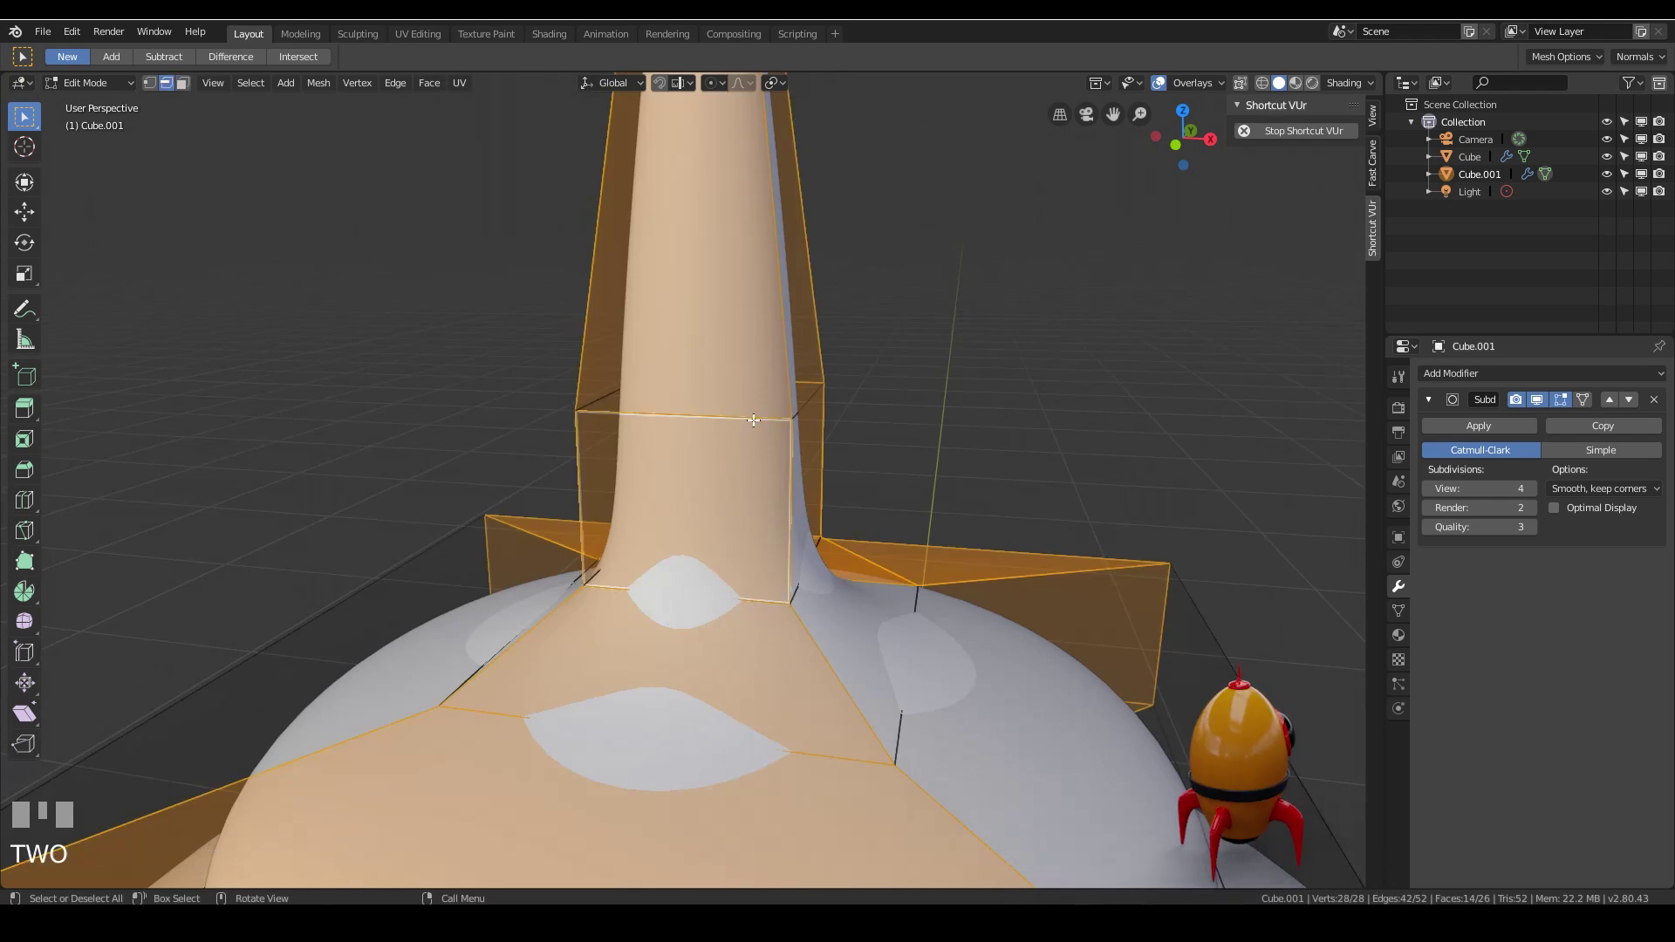
pyautogui.keyDown('alt'); pyautogui.click(752, 417); pyautogui.keyUp('alt')
pyautogui.press('s')
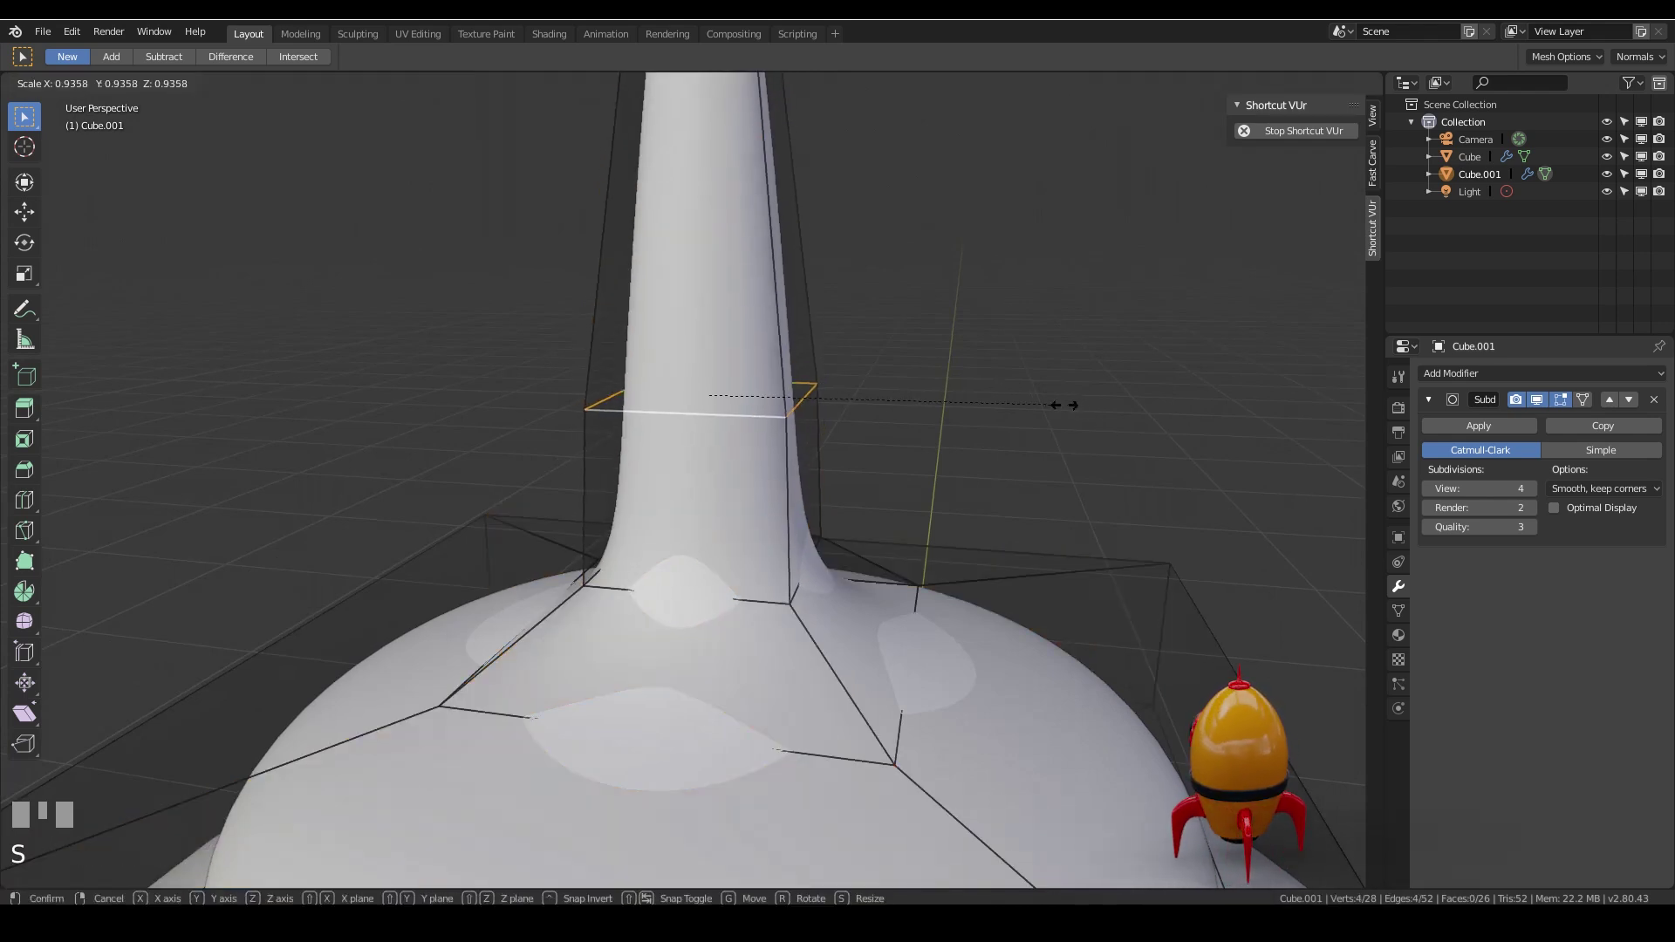
pyautogui.click(968, 399)
# Add an edge loop between the spike's base and the flange loop, scale it inward, and move it slightly down.
pyautogui.scroll(-3, 890, 329)
pyautogui.moveTo(890, 329); pyautogui.dragTo(847, 329, button='middle')
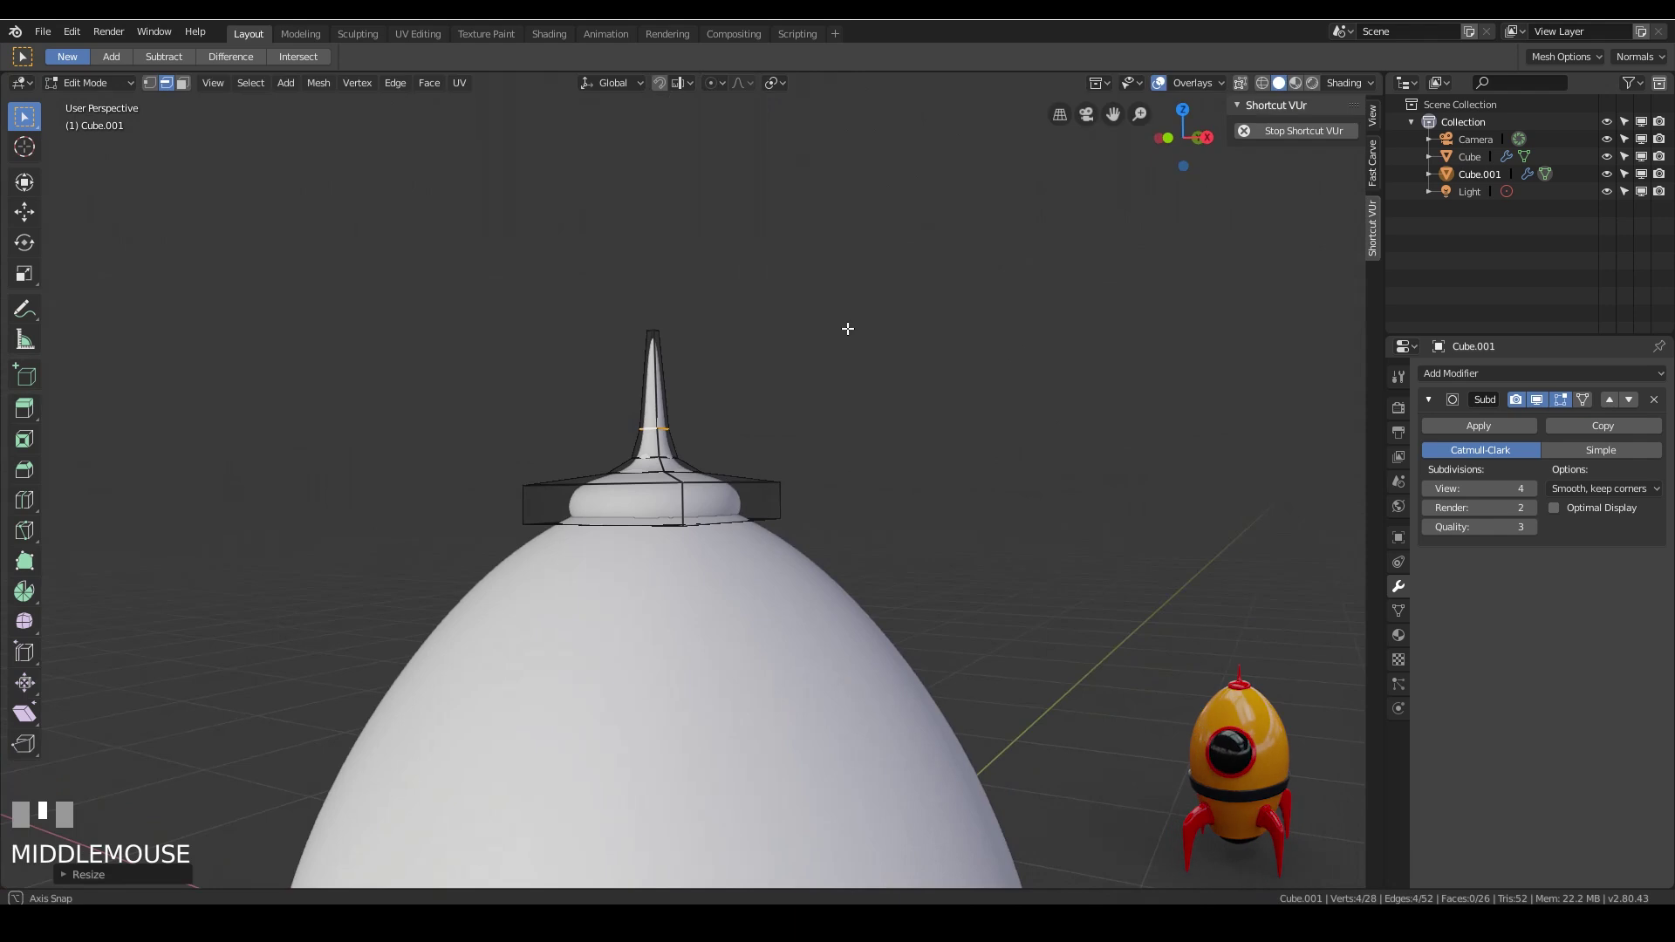
pyautogui.scroll(5, 721, 478)
pyautogui.keyDown('shift'); pyautogui.moveTo(722, 479); pyautogui.dragTo(793, 405, button='middle'); pyautogui.keyUp('shift')
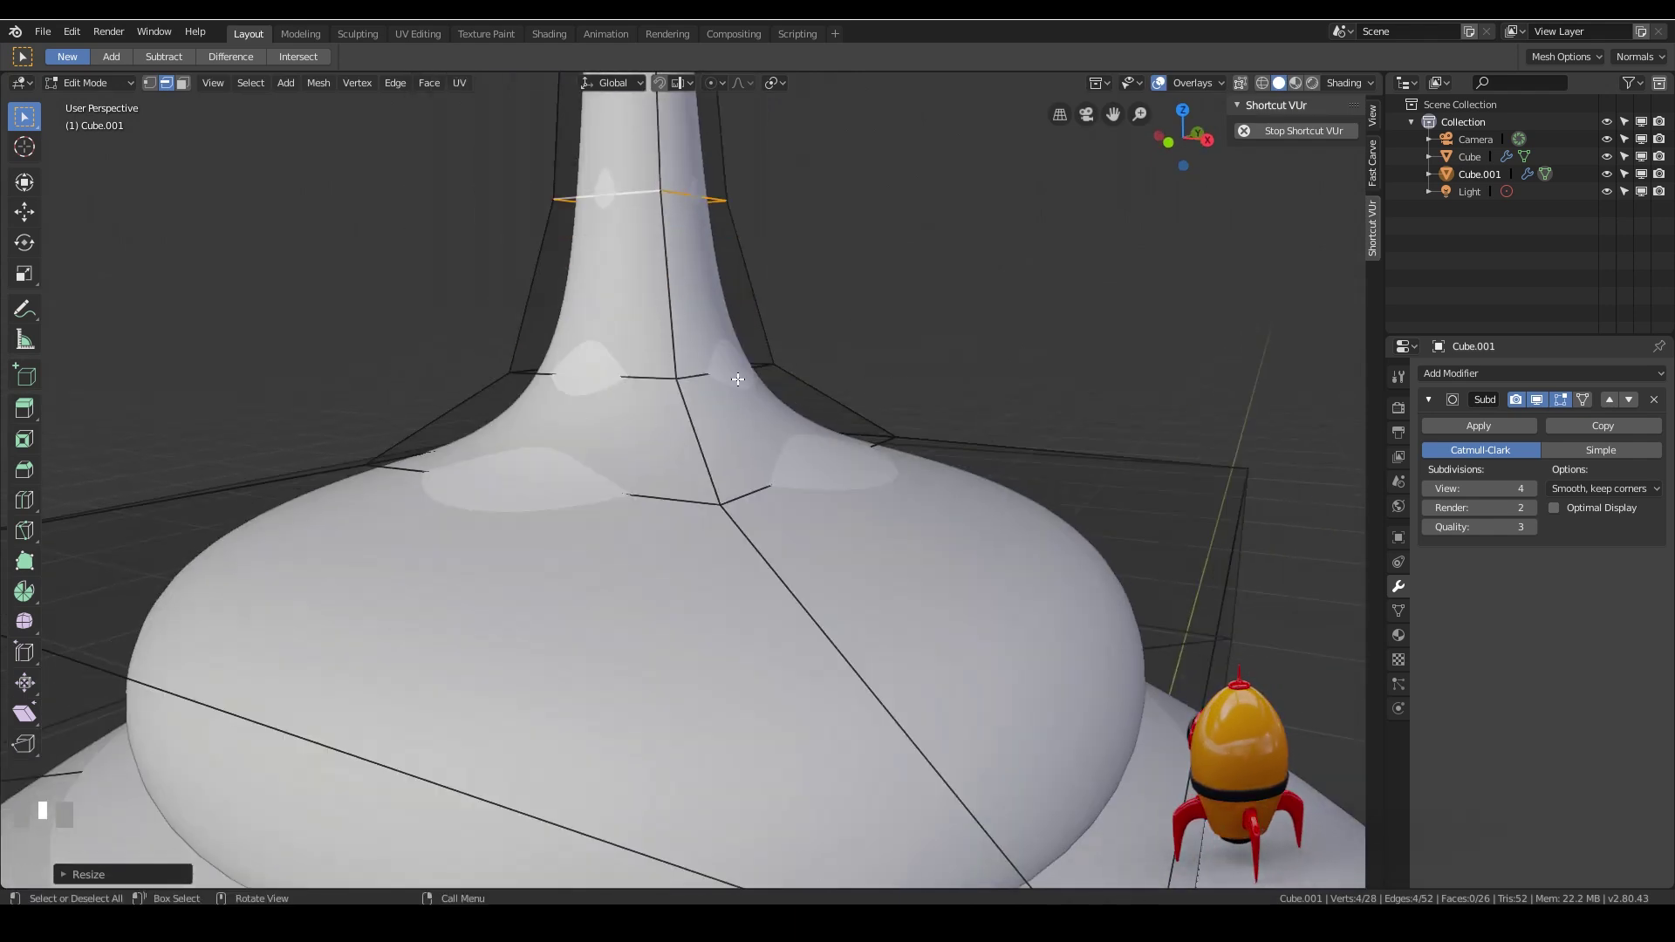
pyautogui.hotkey('ctrl', 'r')
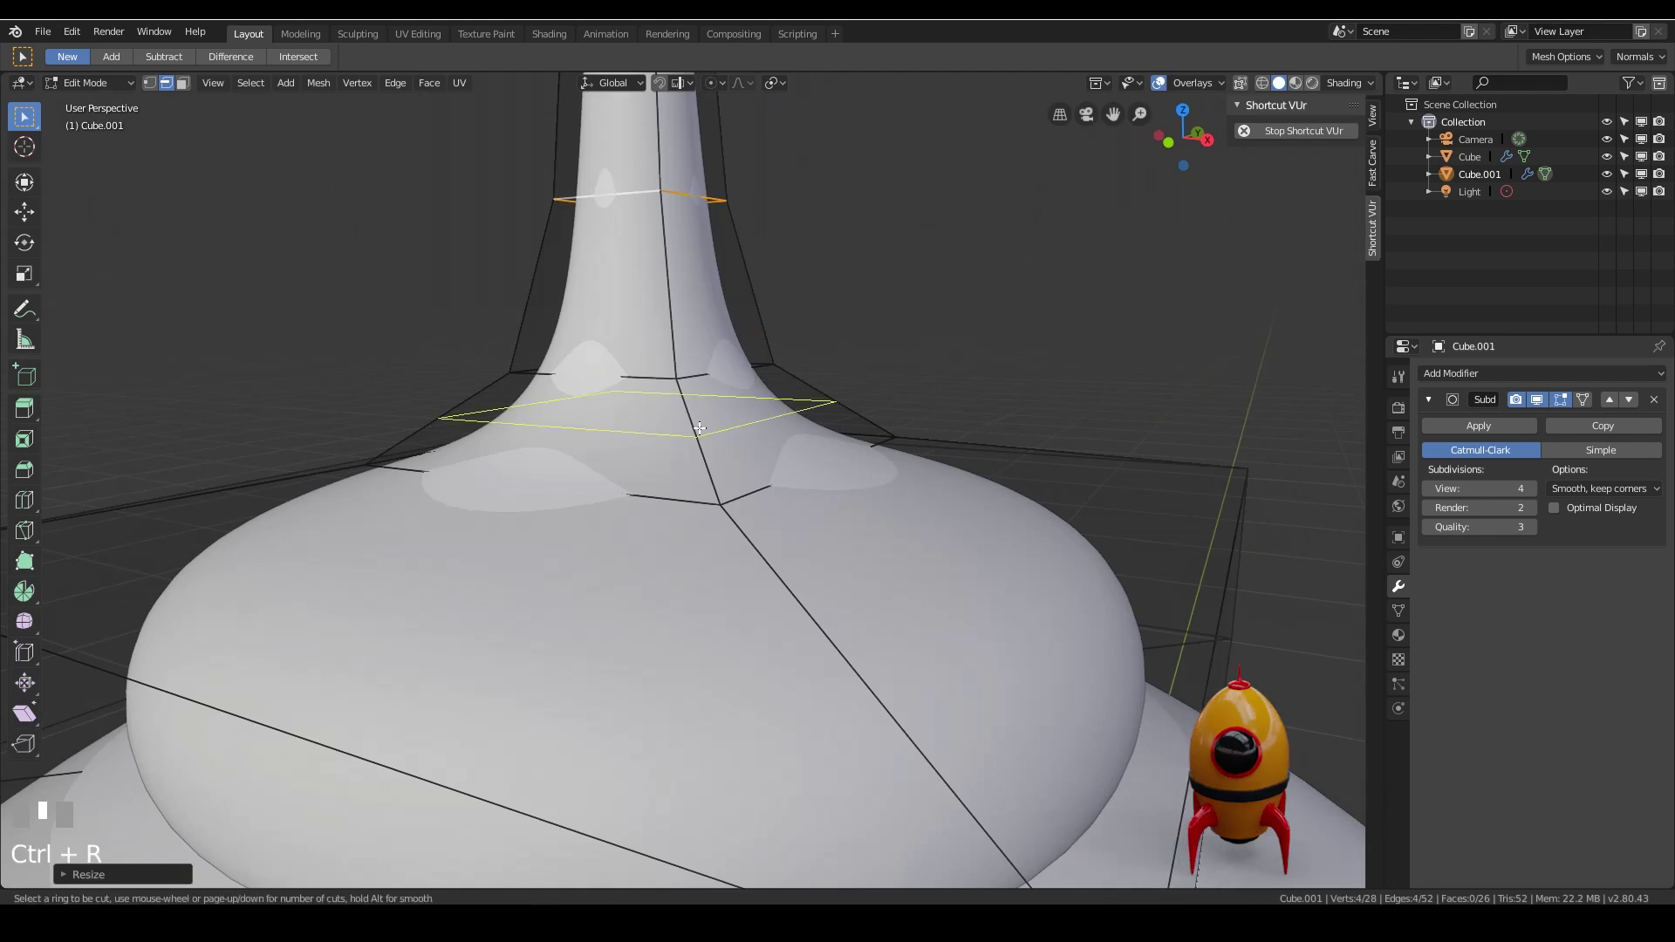
pyautogui.click(764, 429)
pyautogui.press('s')
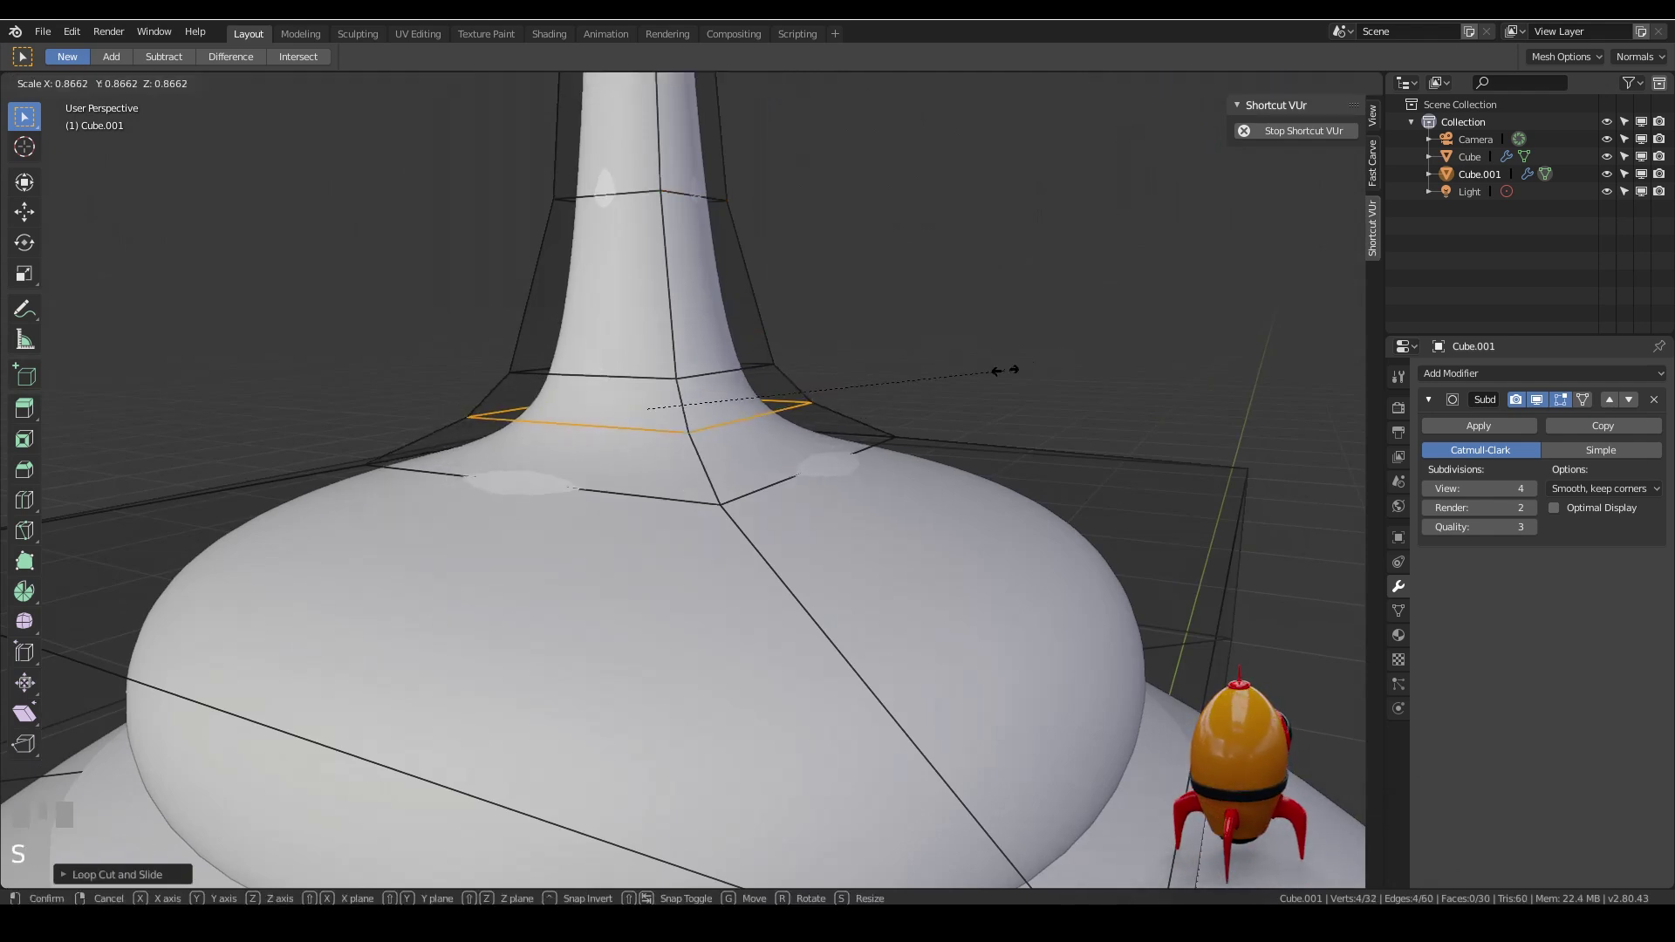
pyautogui.click(950, 367)
pyautogui.press('g')
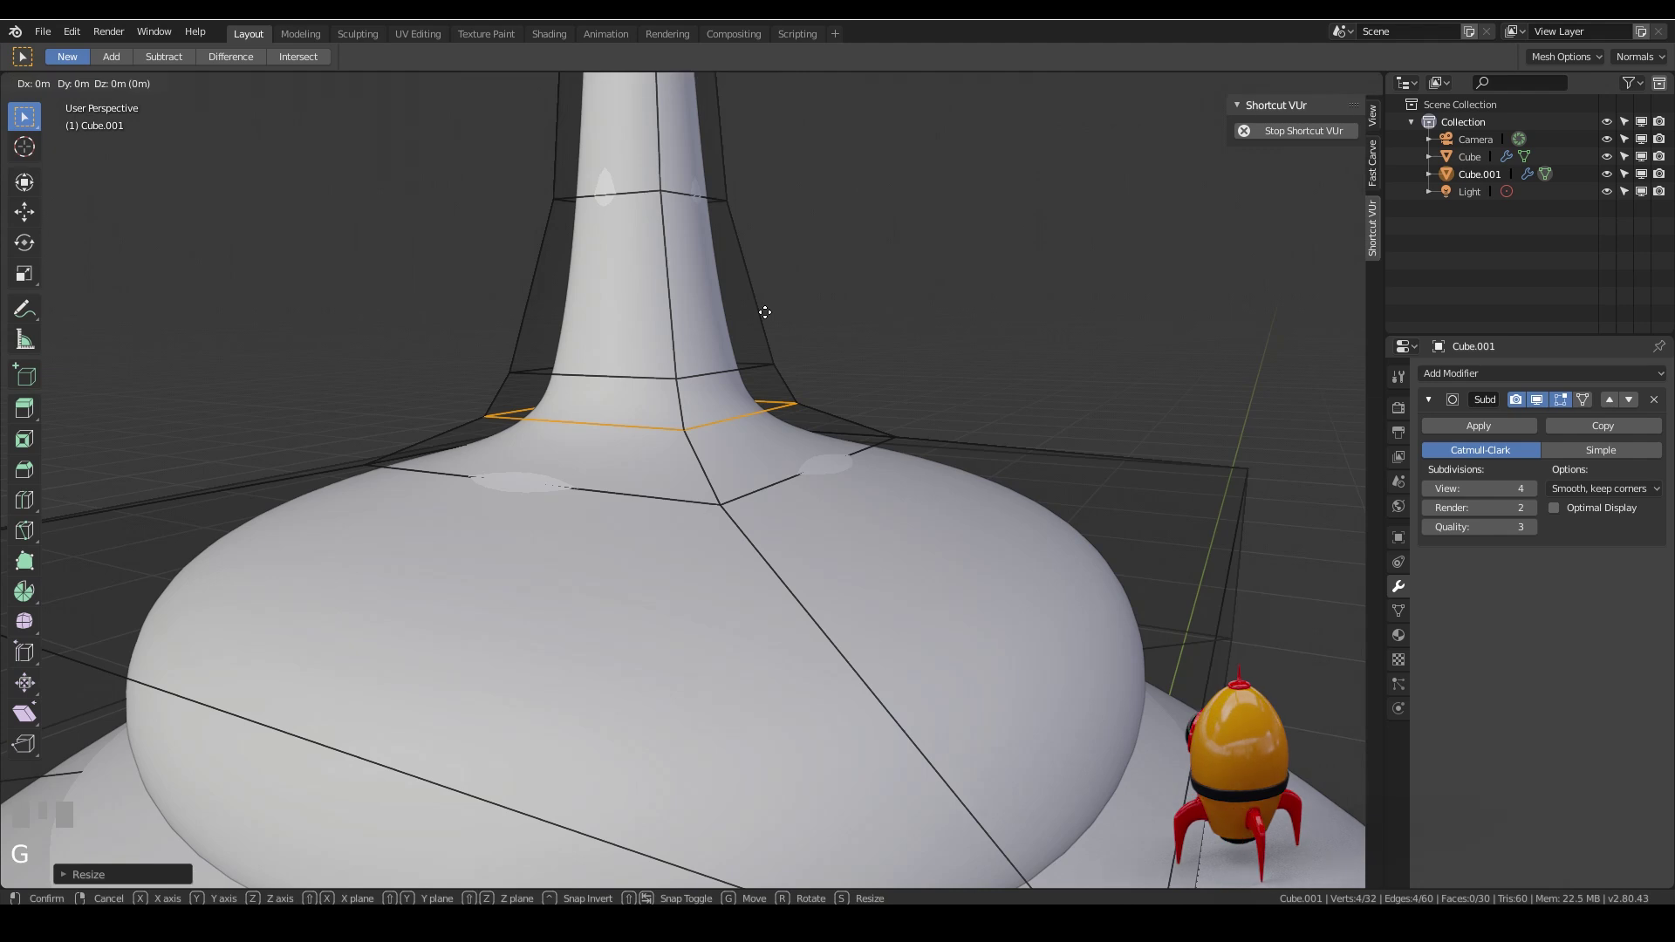
pyautogui.click(766, 324)
# Return to Object Mode, check the finished tip on the egg, and select the egg body.
pyautogui.scroll(-4, 875, 347)
pyautogui.press('Tab')
pyautogui.moveTo(875, 437)
pyautogui.mouseDown(button='middle')
pyautogui.moveTo(931, 437)
pyautogui.moveTo(868, 454)
pyautogui.mouseUp(button='middle')
pyautogui.scroll(-4, 869, 452)
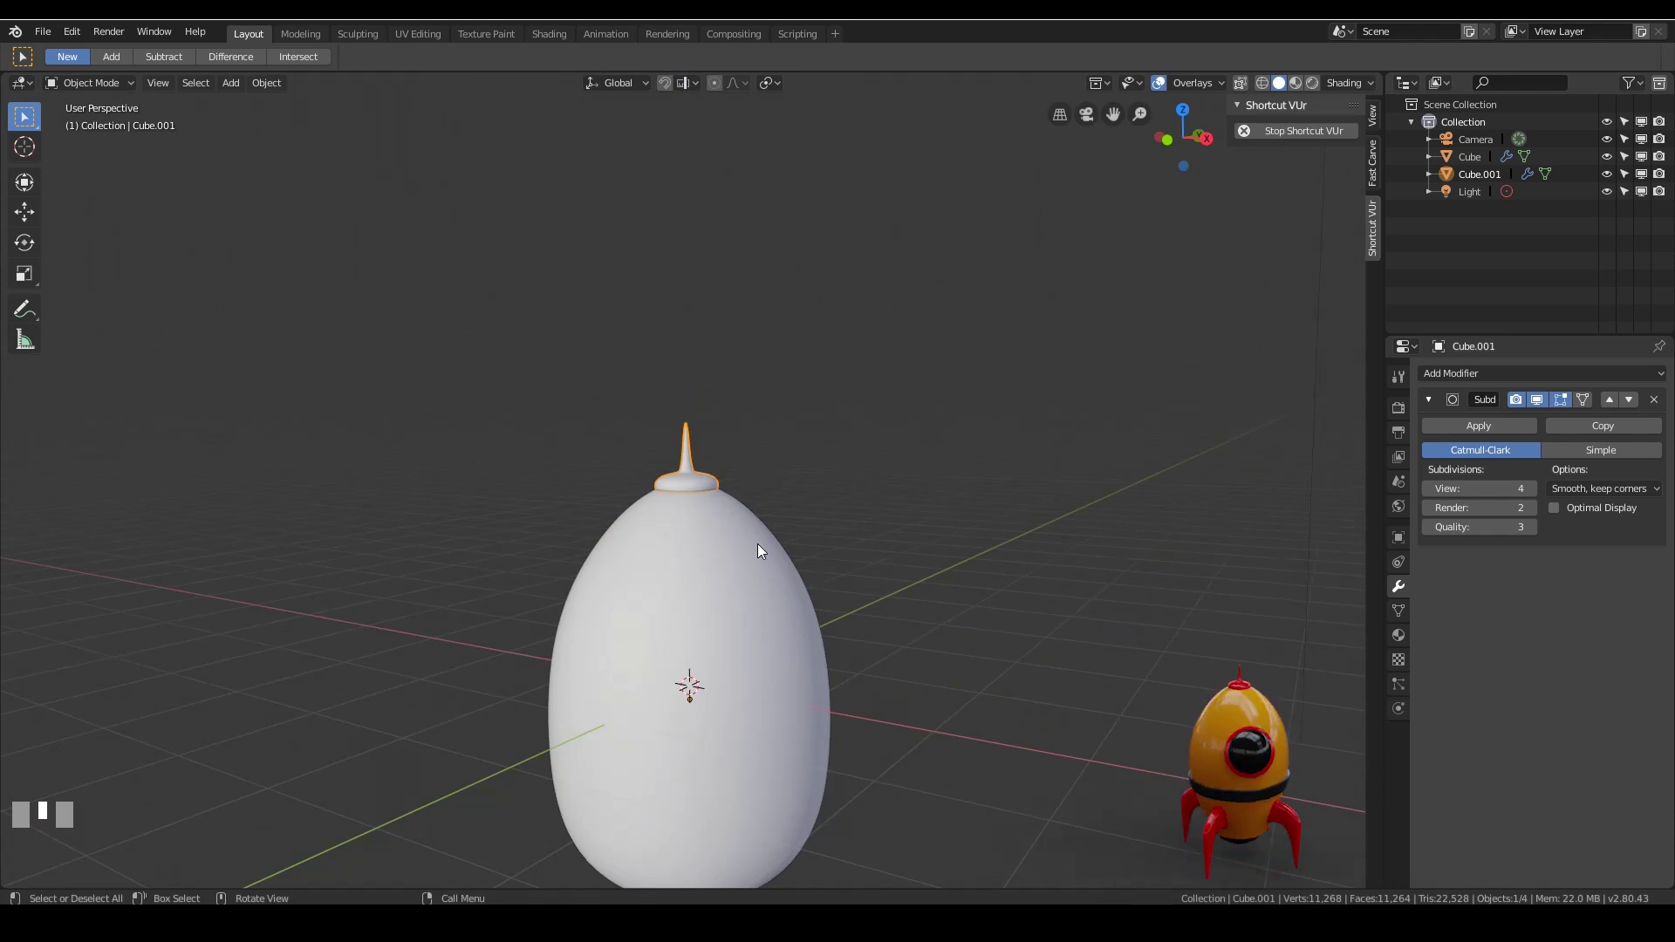
pyautogui.keyDown('shift'); pyautogui.moveTo(757, 543); pyautogui.dragTo(874, 513, button='middle'); pyautogui.keyUp('shift')
pyautogui.moveTo(803, 689); pyautogui.dragTo(852, 669, button='middle')
pyautogui.click(852, 669)
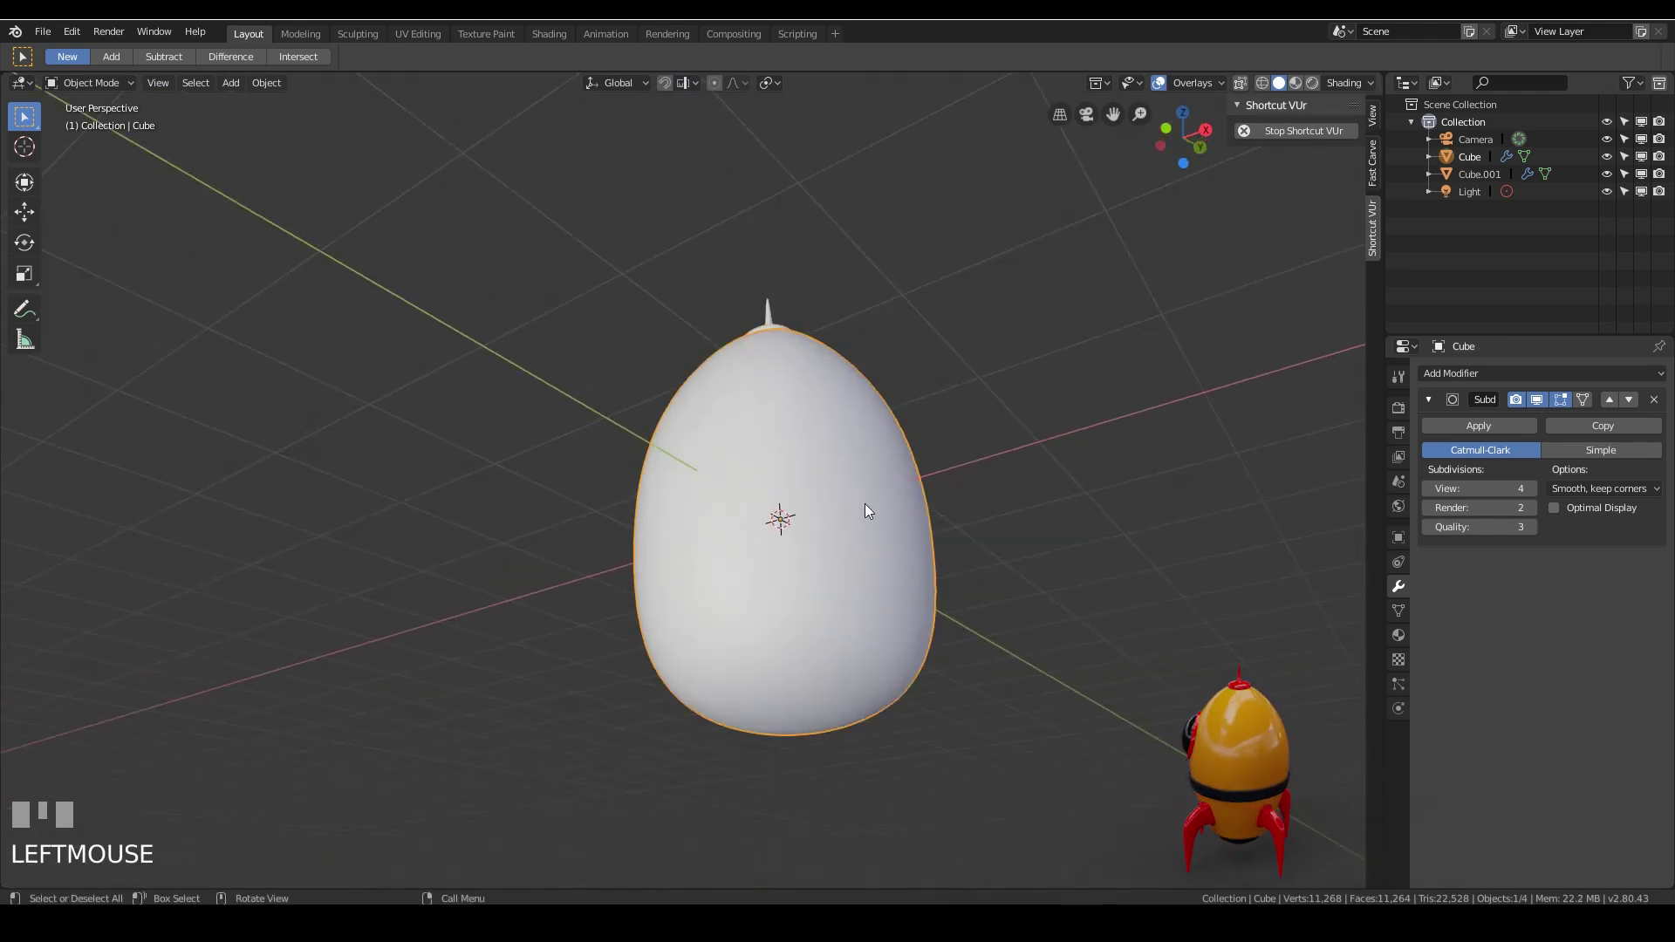
# Inset the bottom face of the egg body in Edit Mode.
pyautogui.press('Tab')
pyautogui.moveTo(893, 709); pyautogui.dragTo(852, 684, button='middle')
pyautogui.click(853, 701)
pyautogui.press('3')
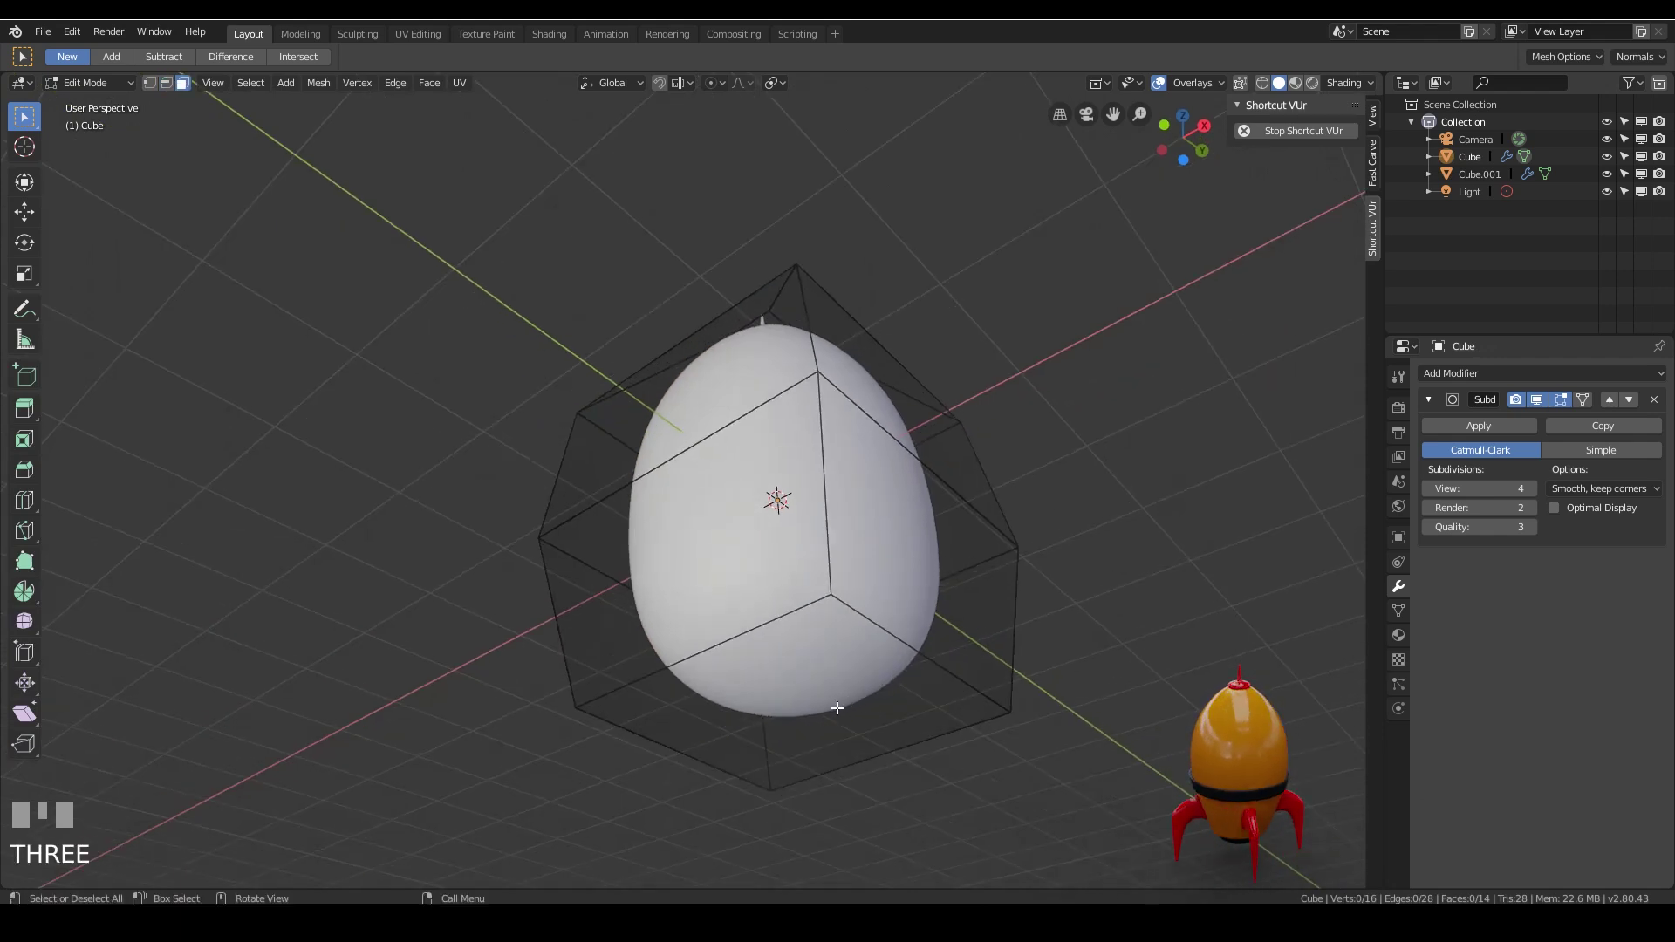
pyautogui.click(828, 698)
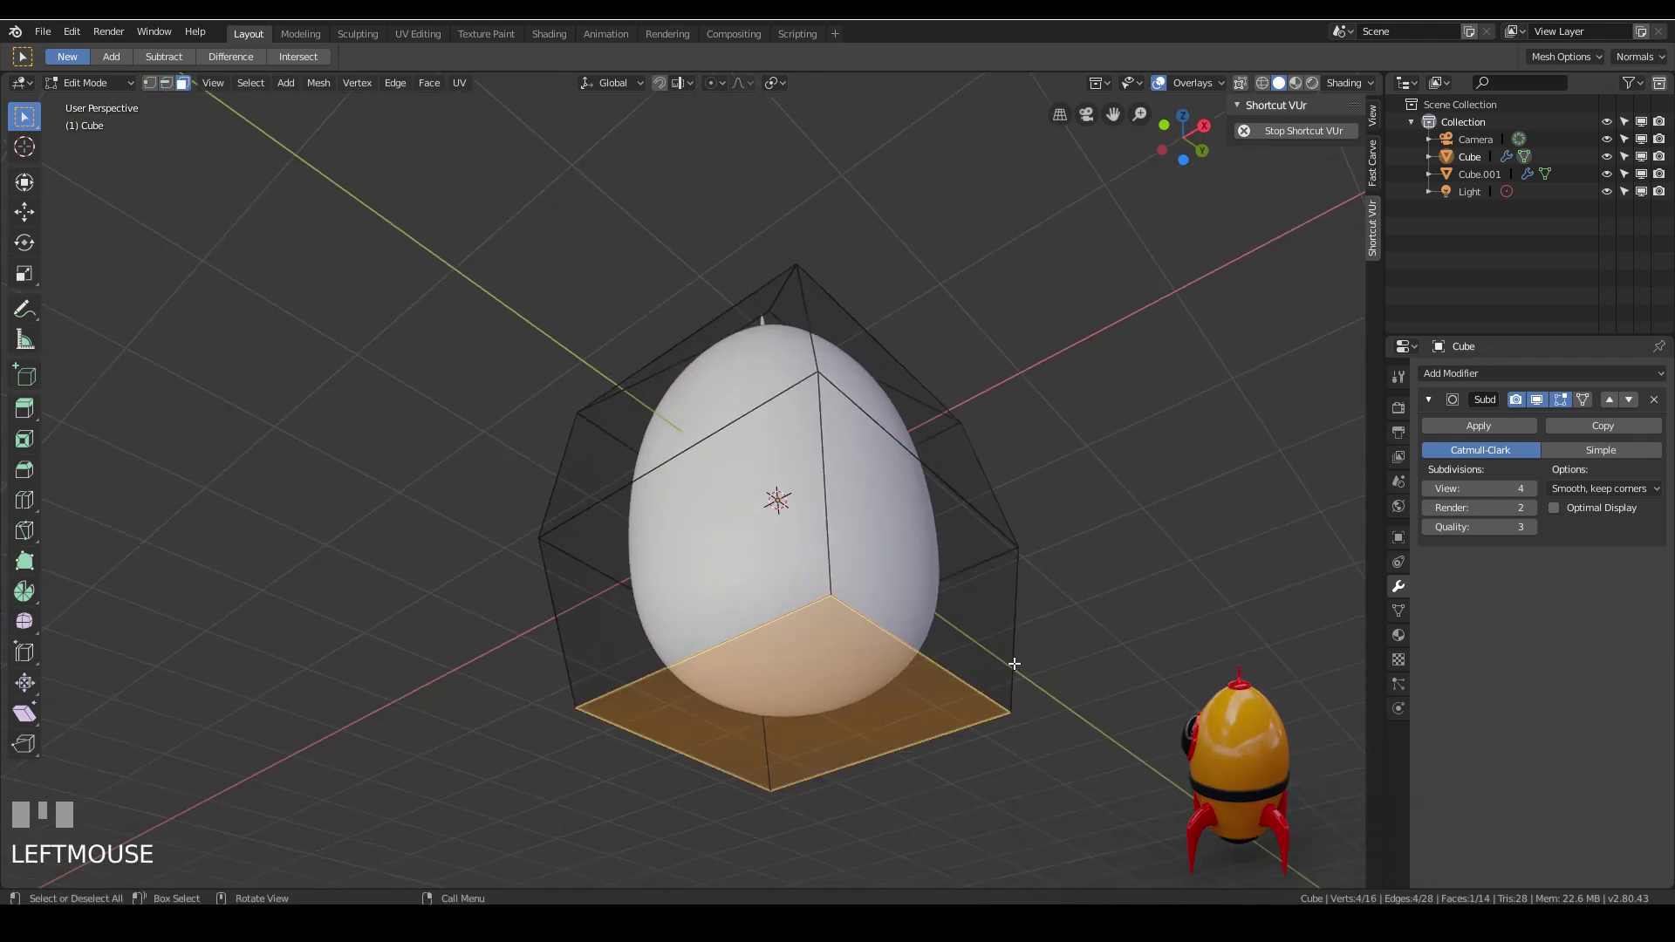
pyautogui.press('i')
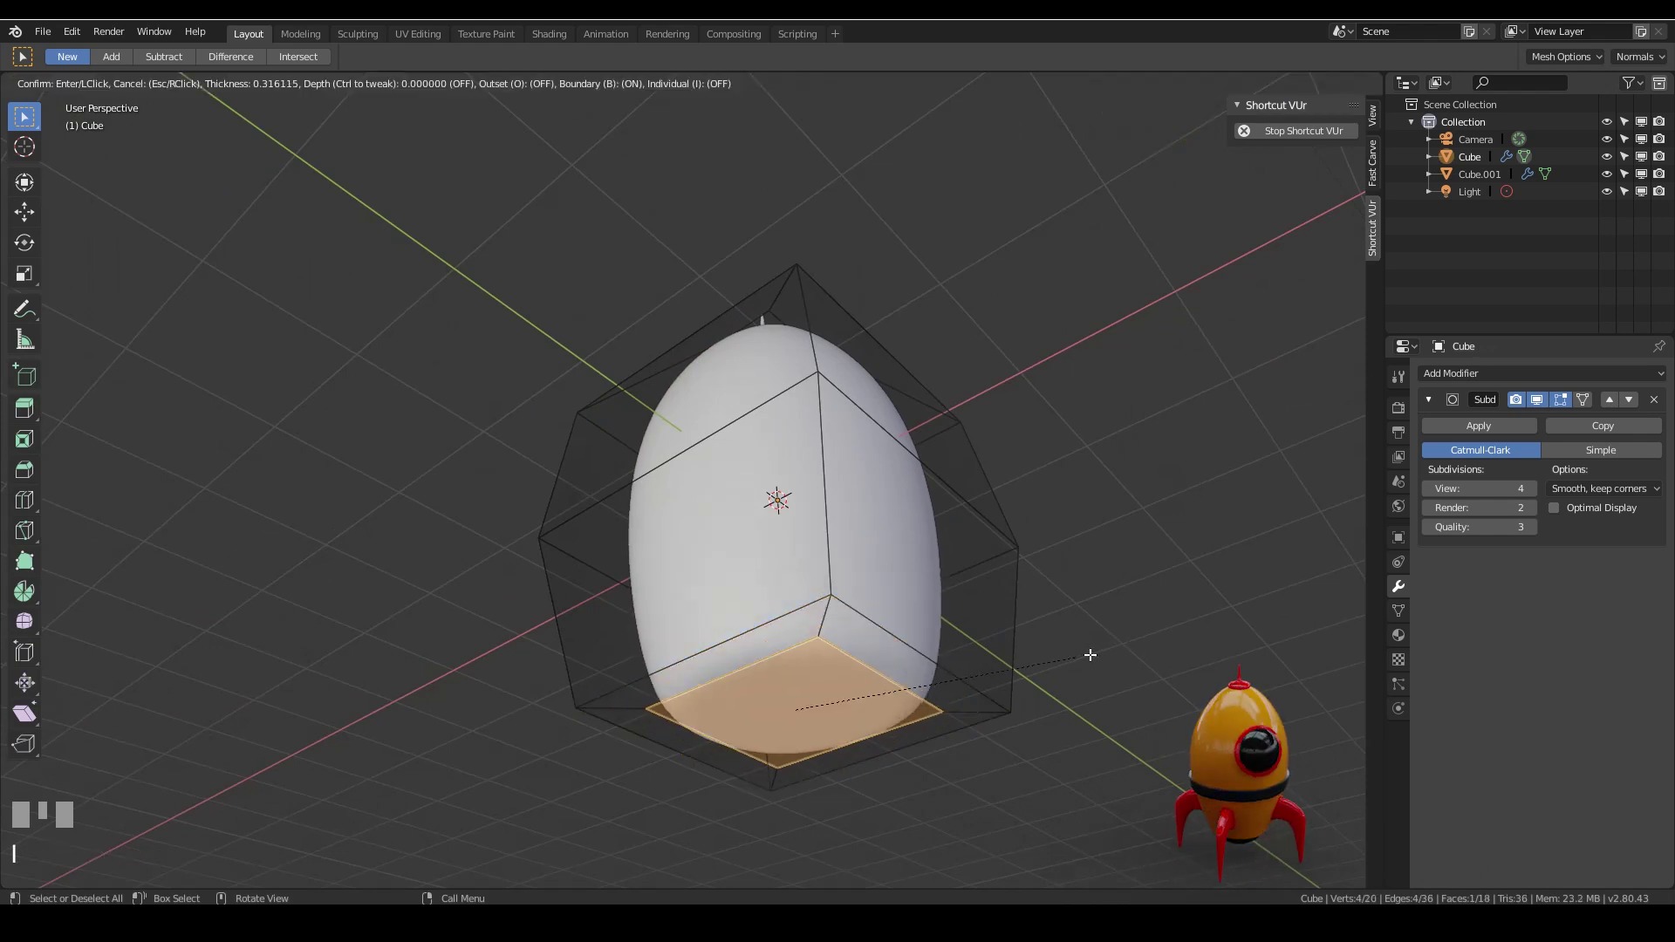
pyautogui.click(983, 672)
# Select the ring of faces around the inset at the egg body's bottom and scale it to about 0.89.
pyautogui.moveTo(982, 673); pyautogui.dragTo(1028, 676, button='middle')
pyautogui.moveTo(1038, 686); pyautogui.dragTo(944, 625, button='middle')
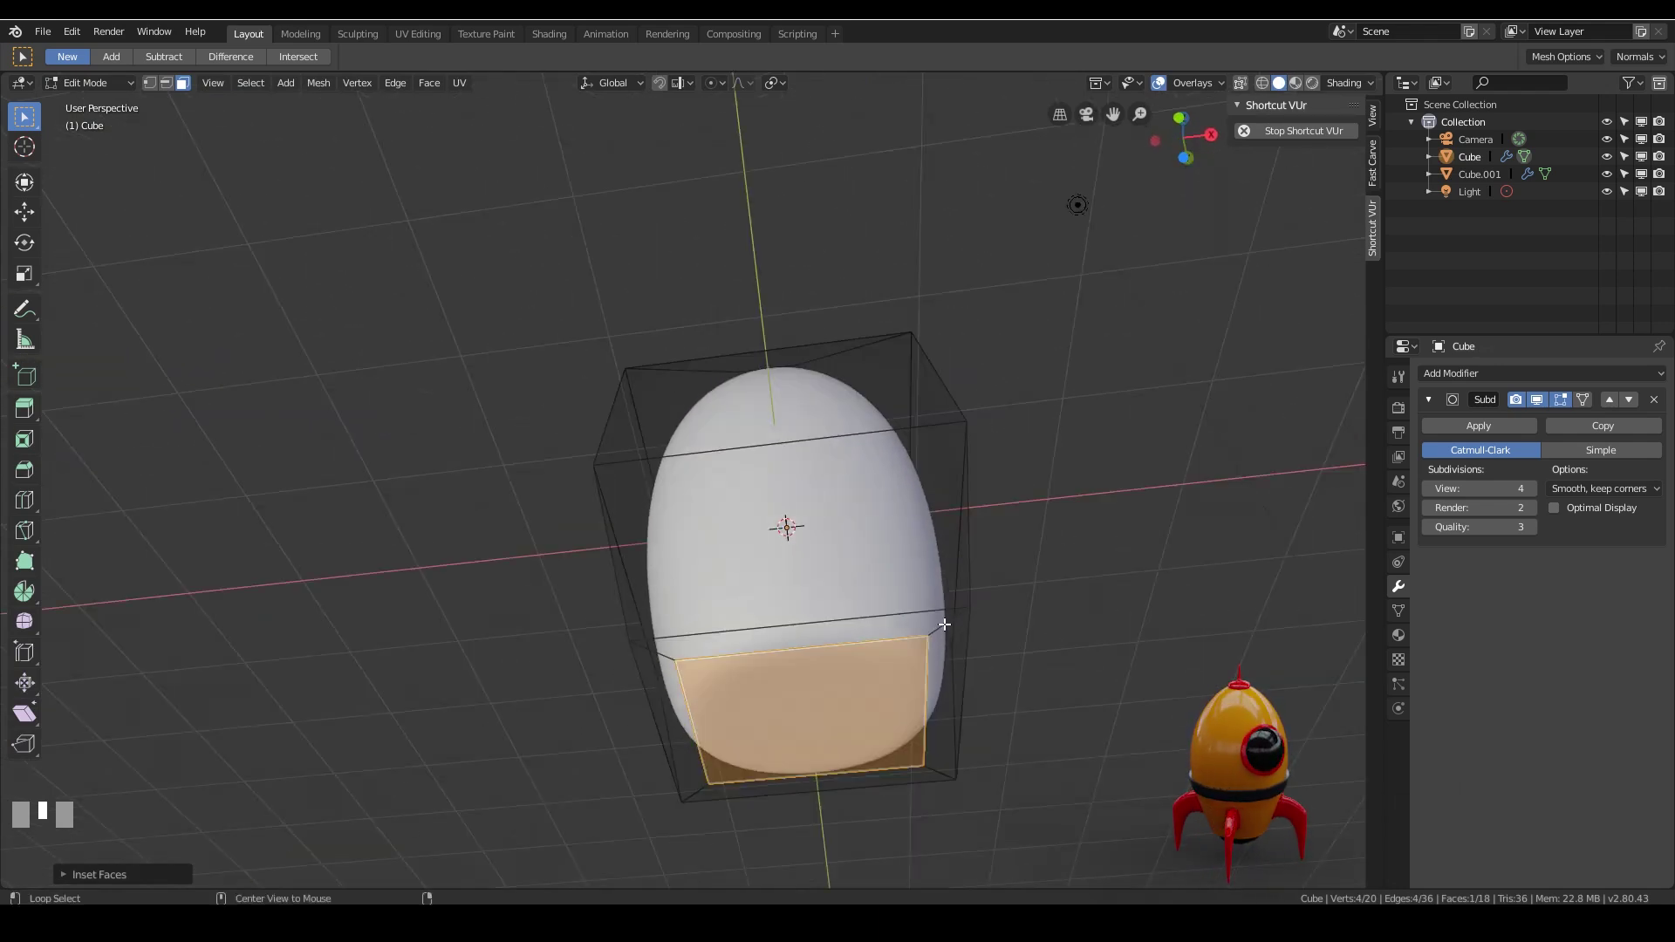
pyautogui.keyDown('alt'); pyautogui.click(943, 624); pyautogui.keyUp('alt')
pyautogui.press('s')
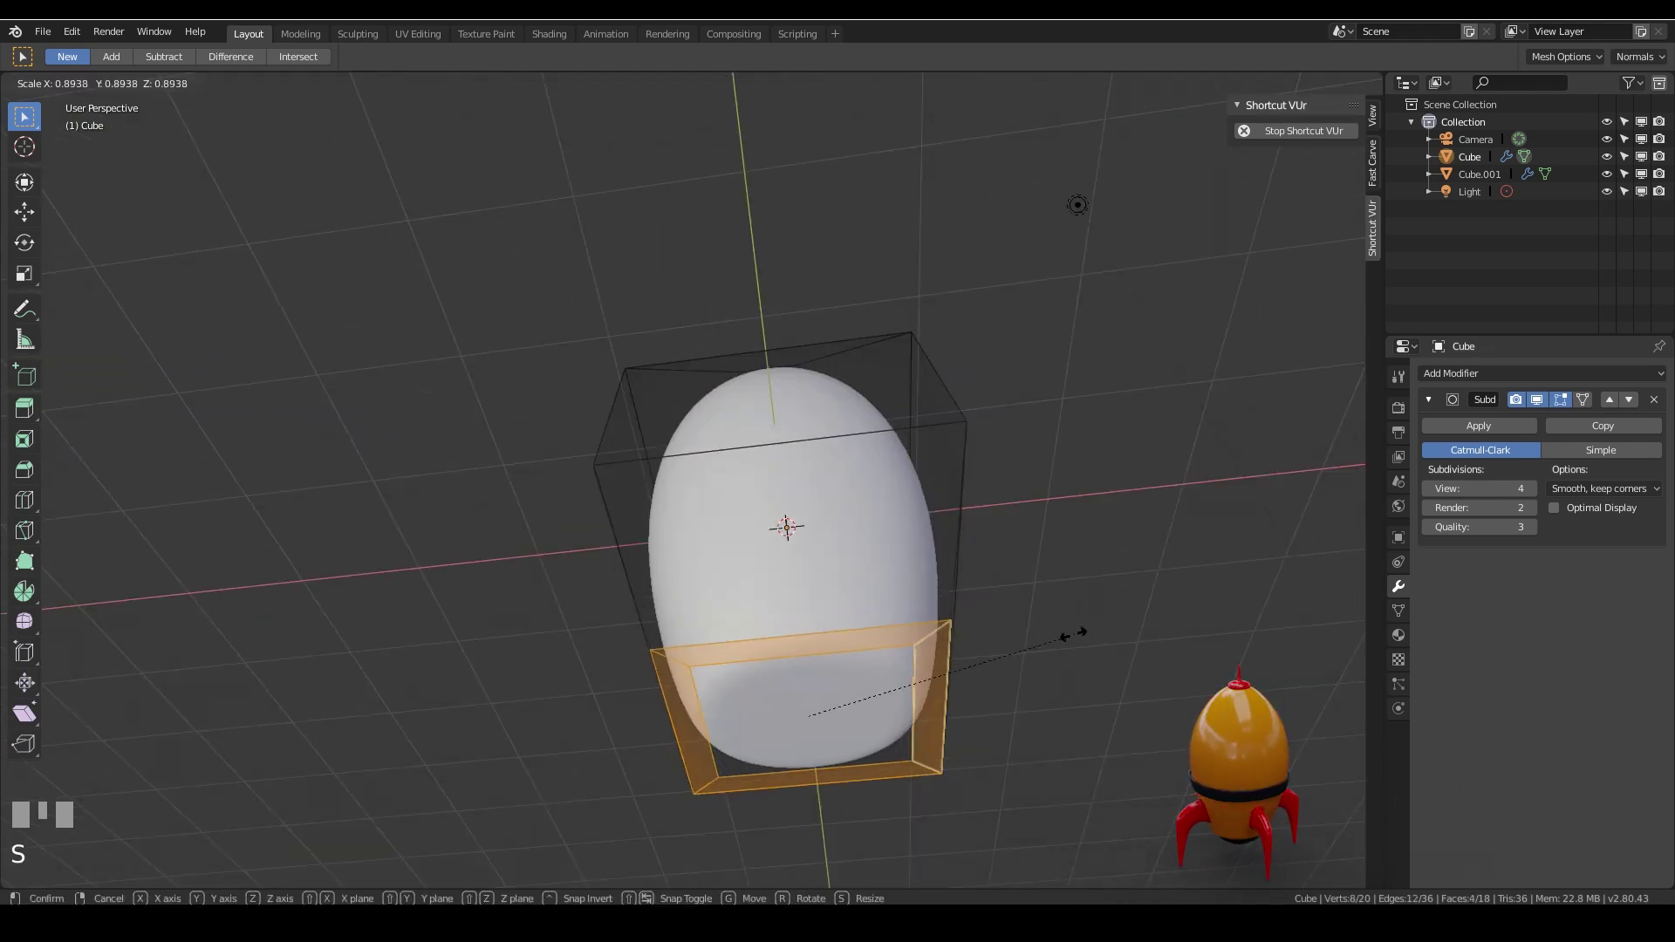
pyautogui.click(1069, 635)
pyautogui.scroll(-3, 1021, 558)
pyautogui.moveTo(1003, 482); pyautogui.dragTo(933, 456, button='middle')
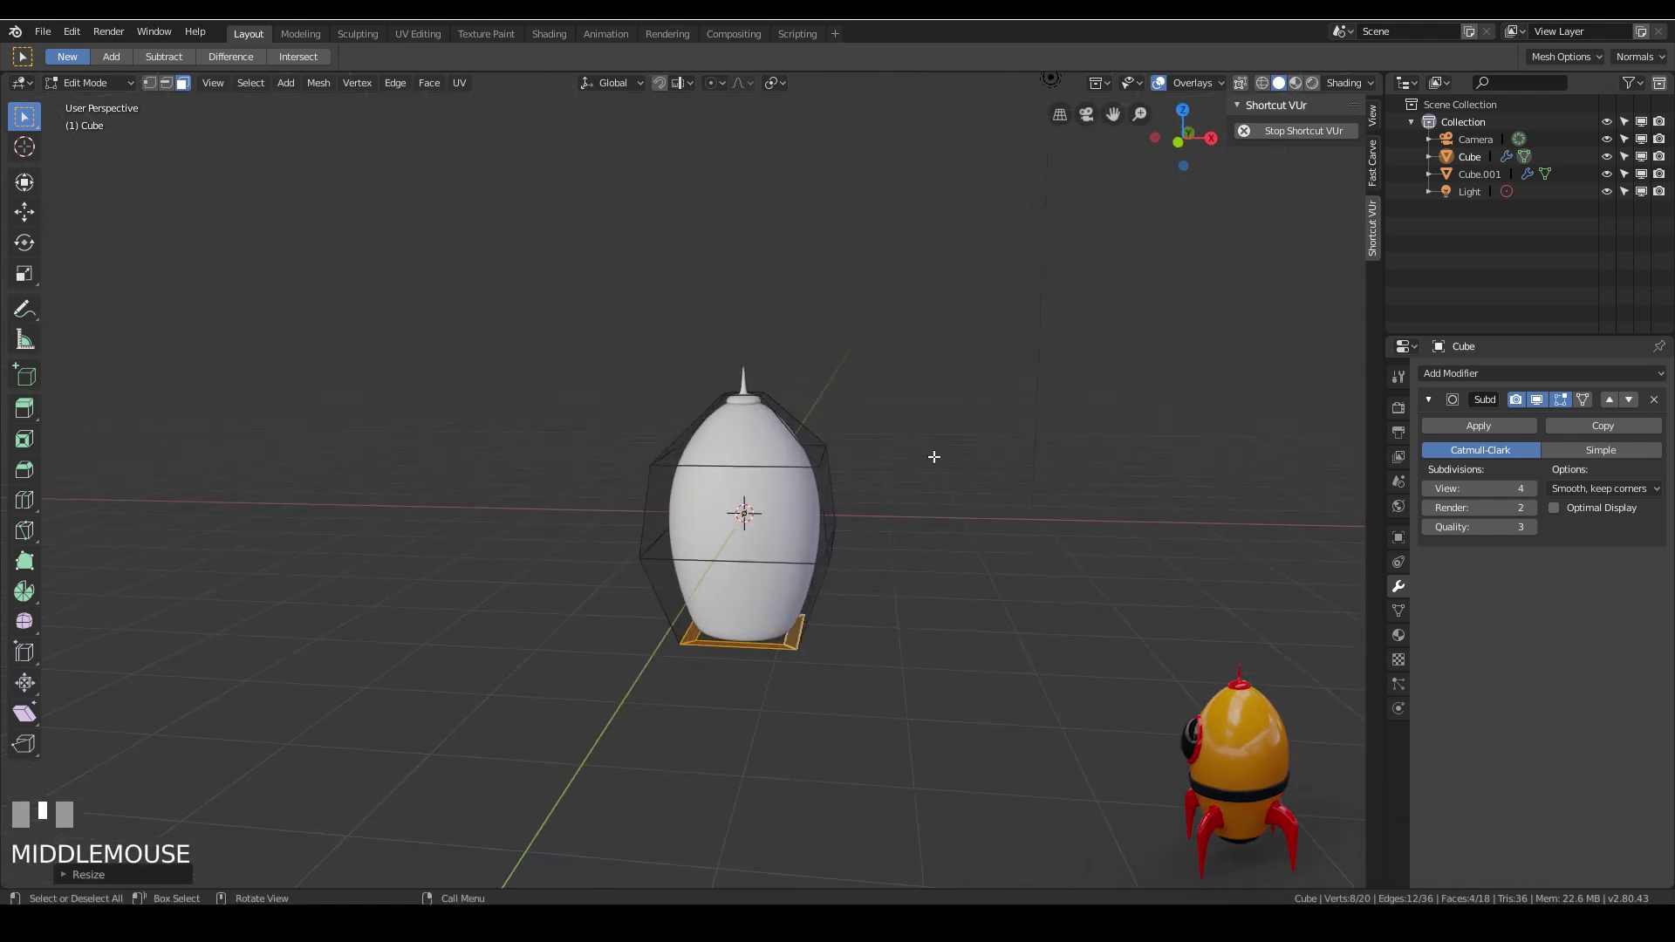
pyautogui.moveTo(871, 692); pyautogui.dragTo(875, 624, button='middle')
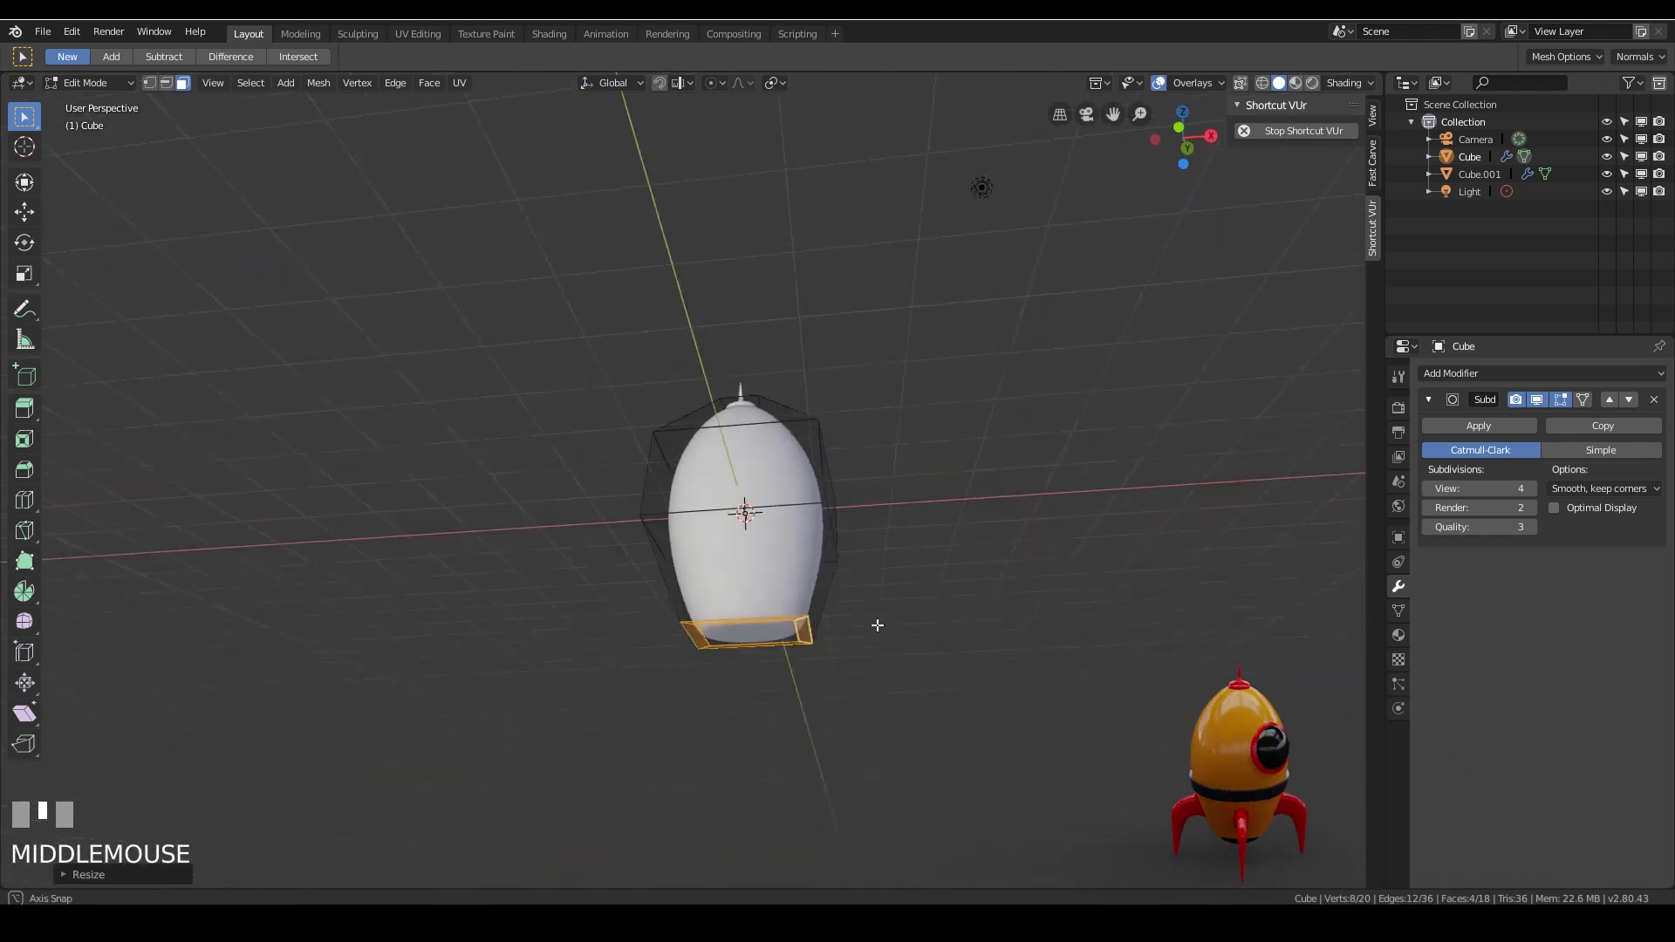
# Extrude the bottom inset face up into the egg body to form a recess and check it in Object Mode.
pyautogui.scroll(4, 759, 498)
pyautogui.click(761, 574)
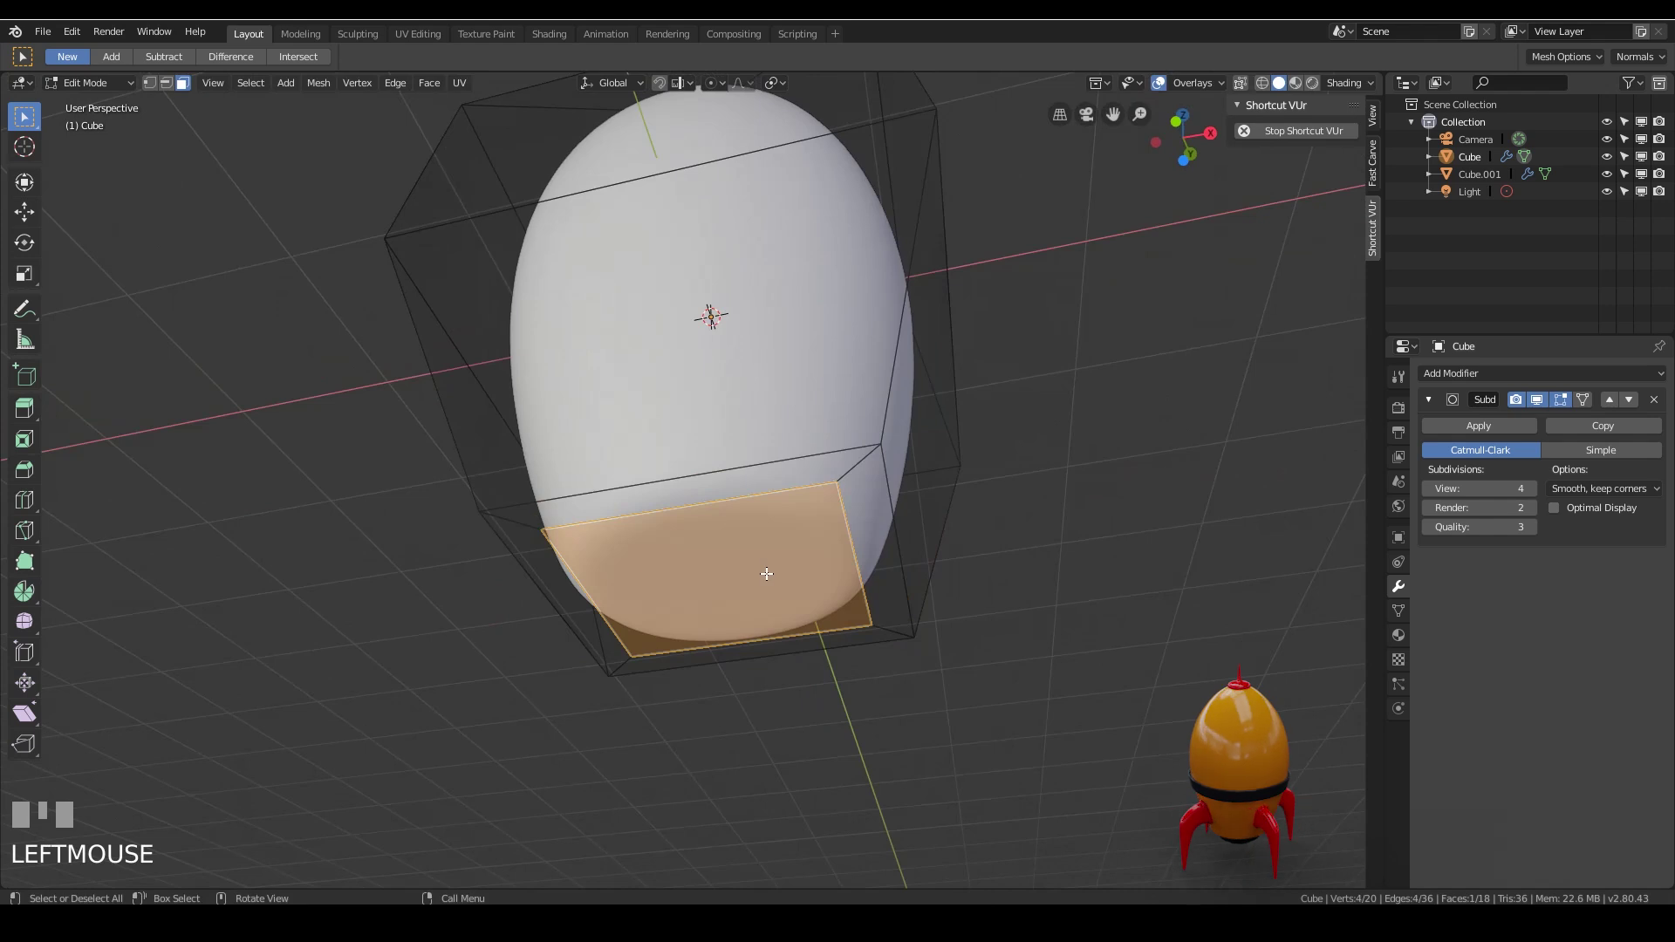
pyautogui.press('e')
pyautogui.moveTo(755, 527); pyautogui.dragTo(812, 558, button='middle')
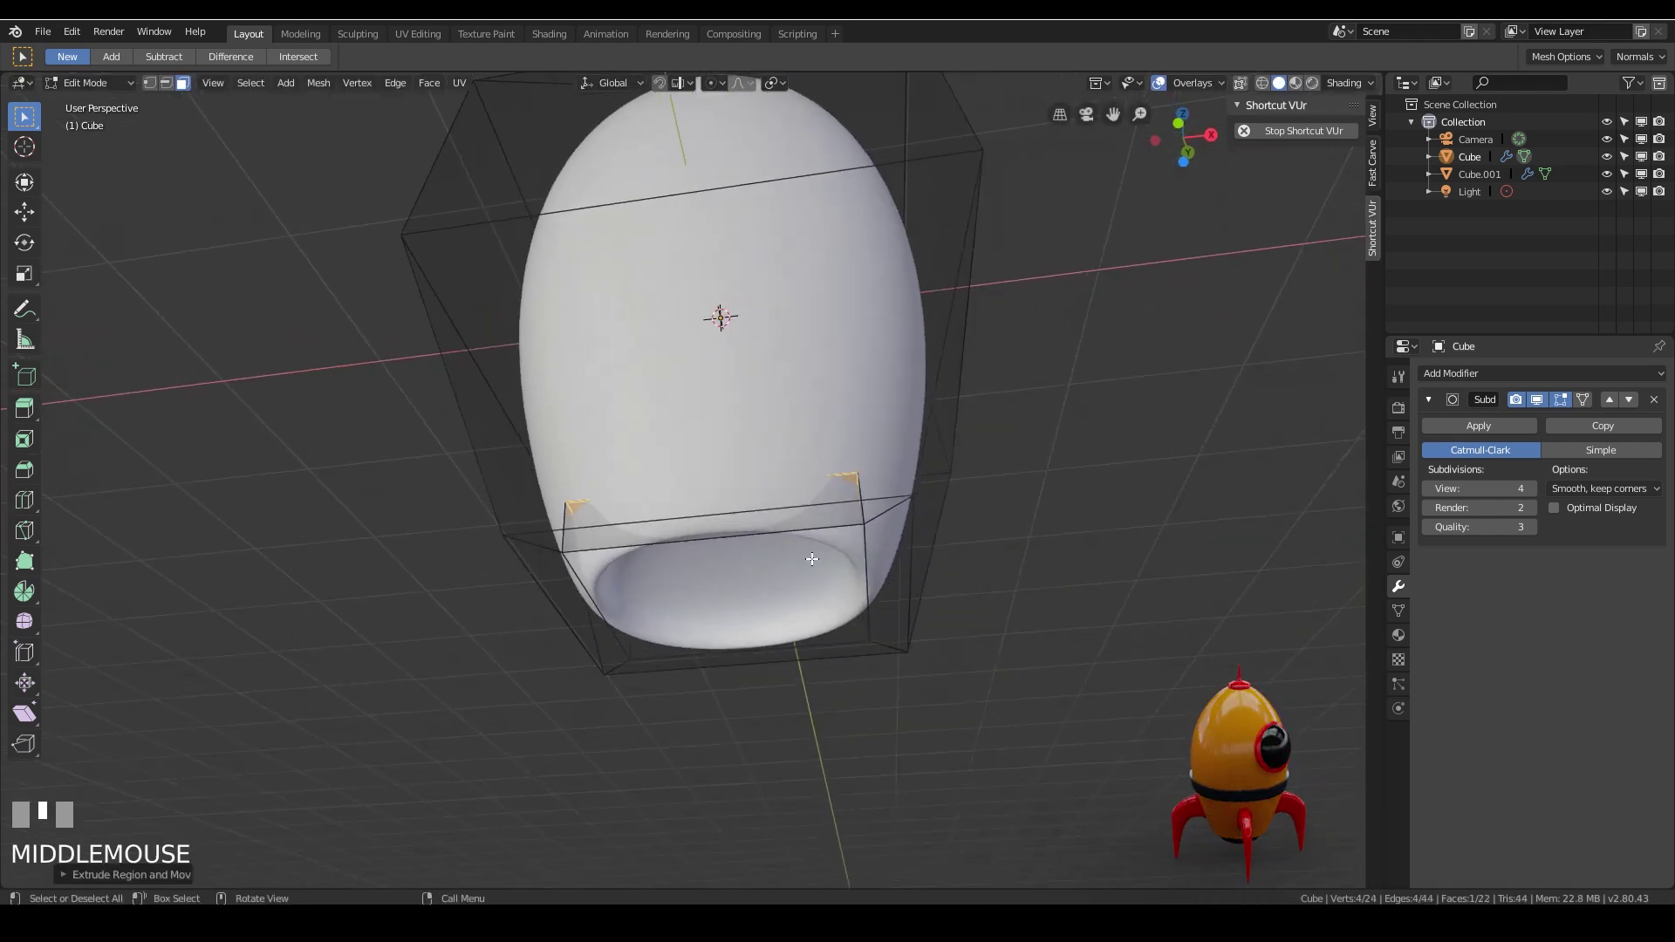
pyautogui.scroll(1, 921, 527)
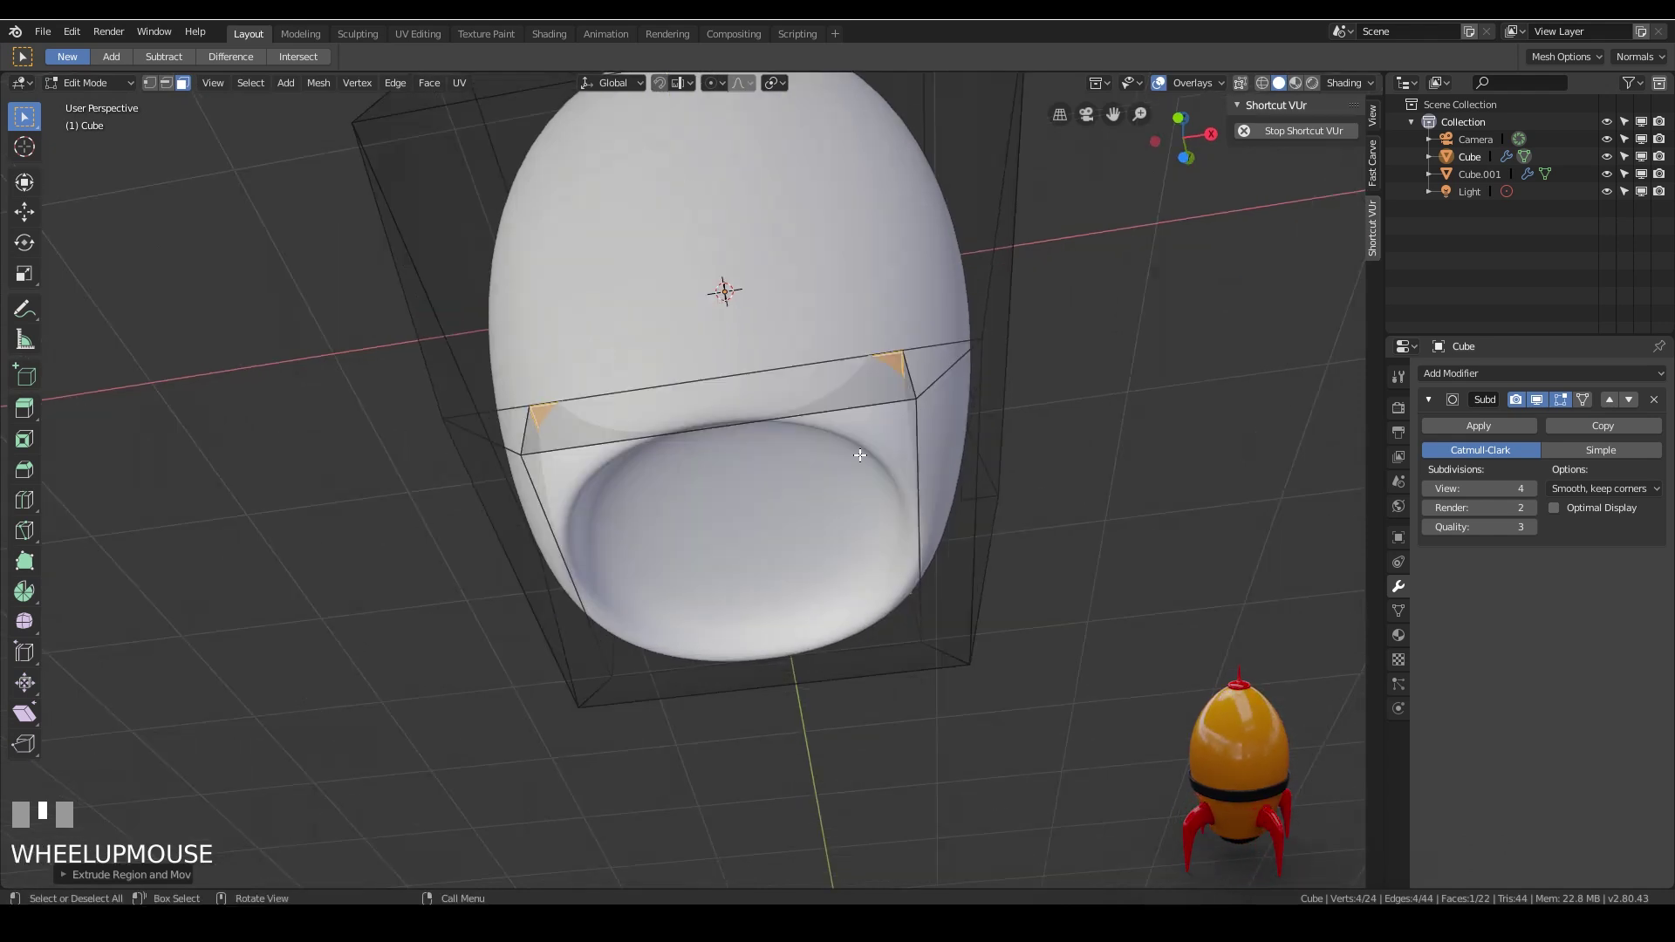
pyautogui.moveTo(1033, 411); pyautogui.dragTo(1005, 463, button='middle')
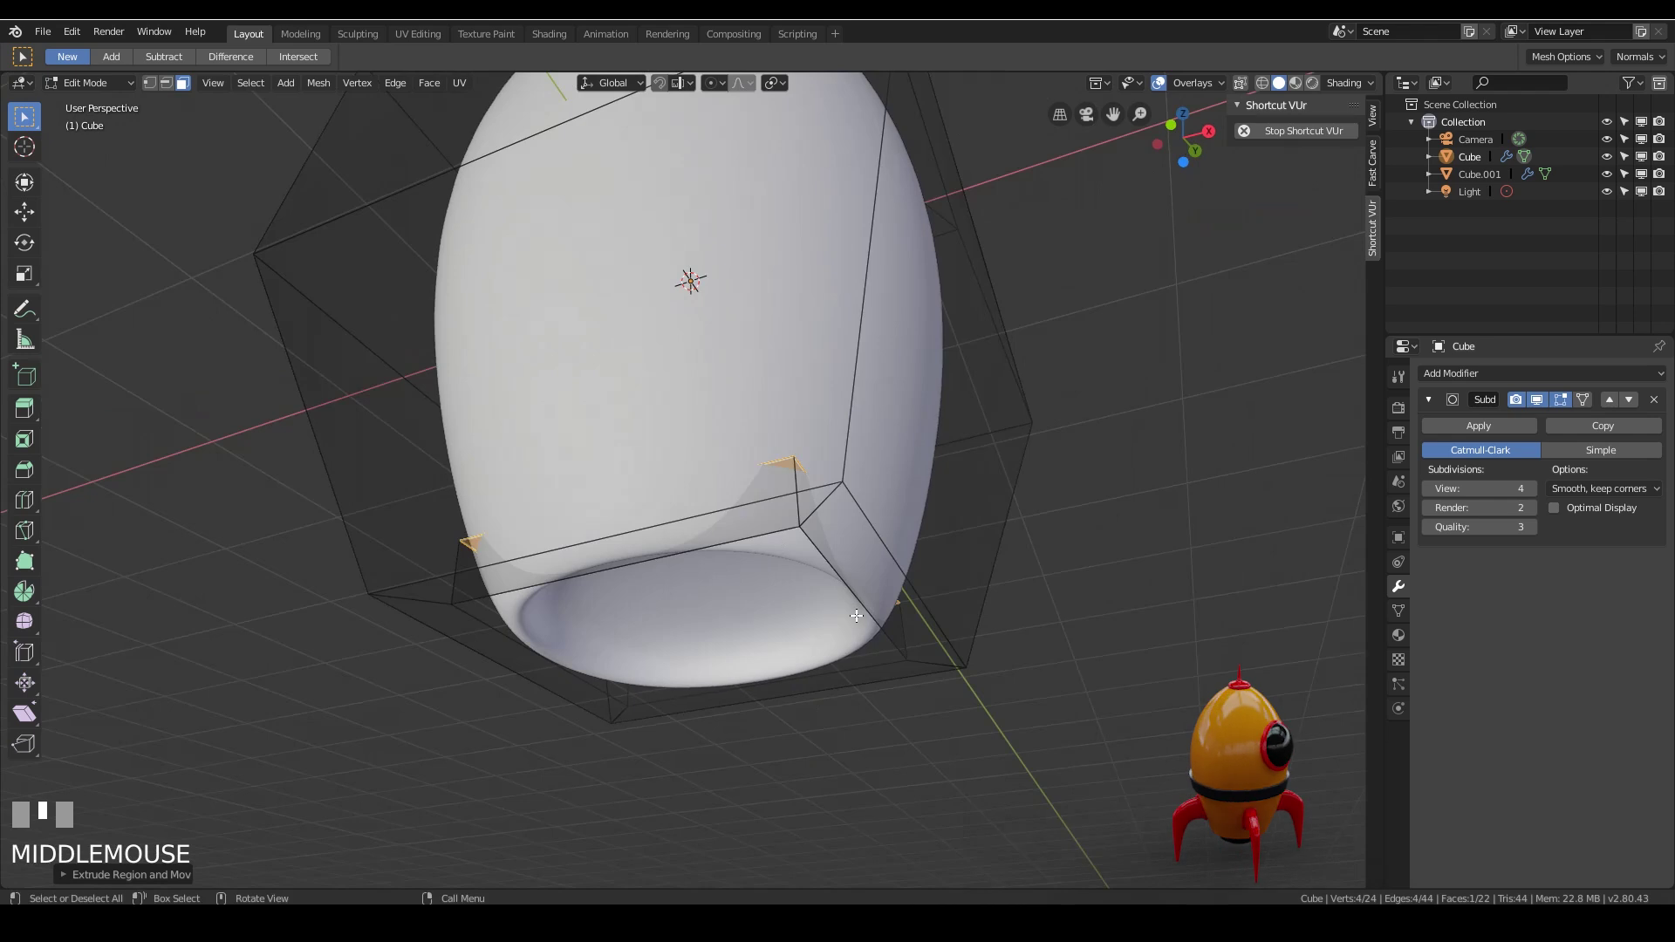
pyautogui.press('Tab')
pyautogui.moveTo(855, 615); pyautogui.dragTo(948, 520, button='middle')
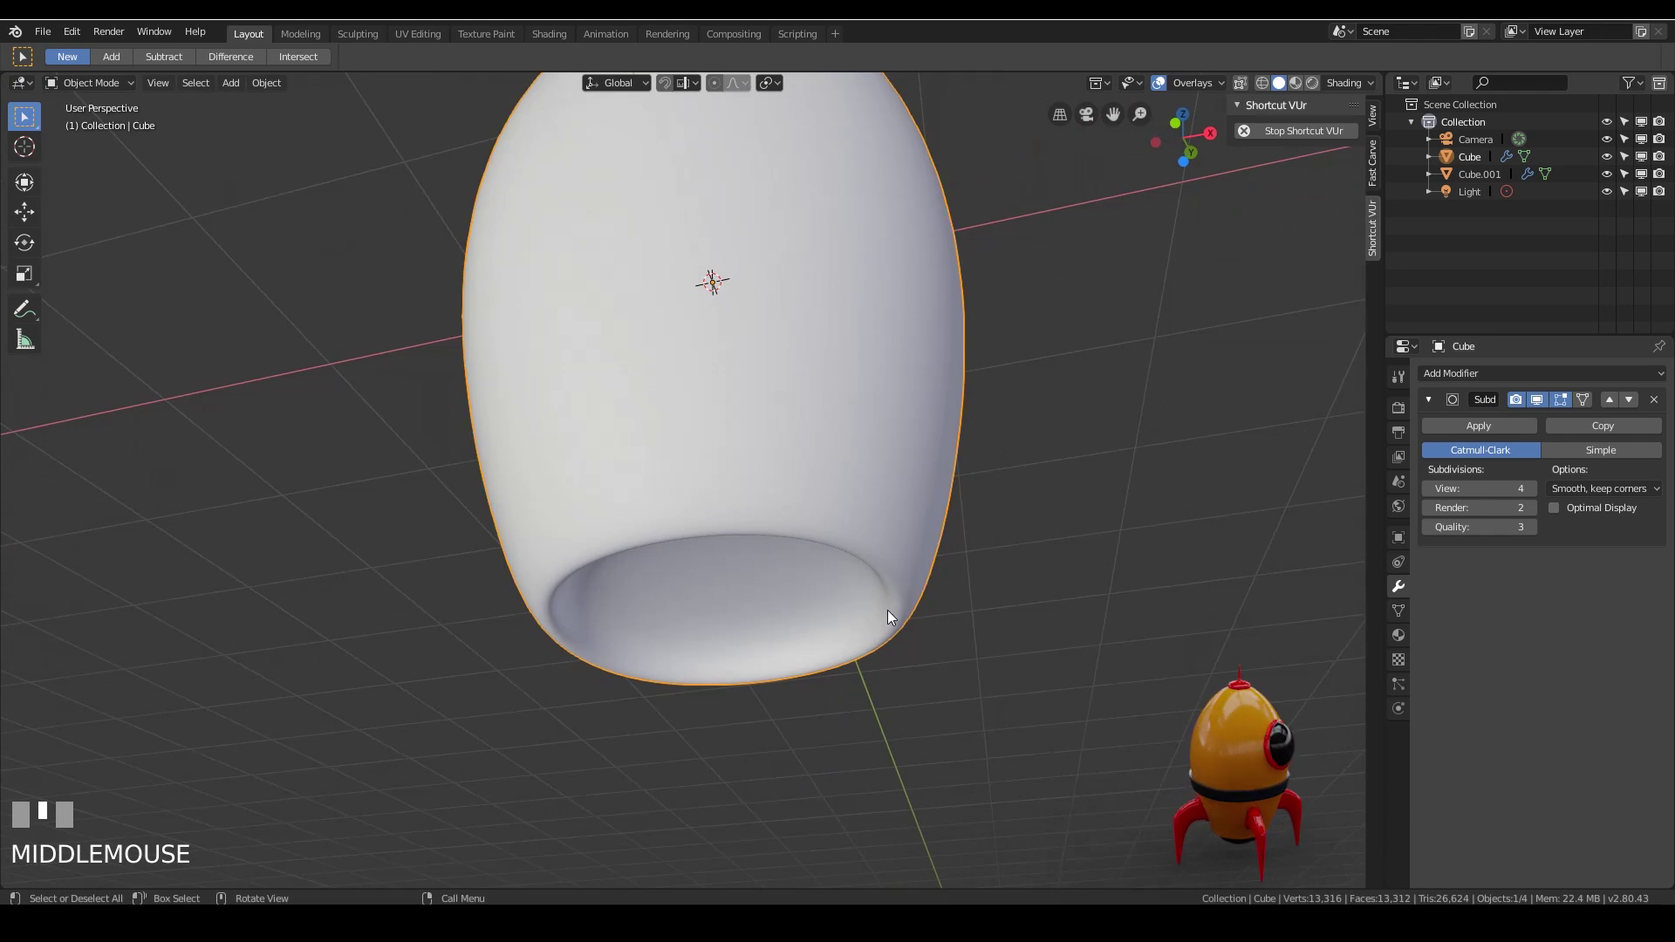
# Bevel the edge loop around the recess opening in Edit Mode with two segments and an offset of about 0.021.
pyautogui.press('Tab')
pyautogui.moveTo(880, 584); pyautogui.dragTo(900, 462, button='middle')
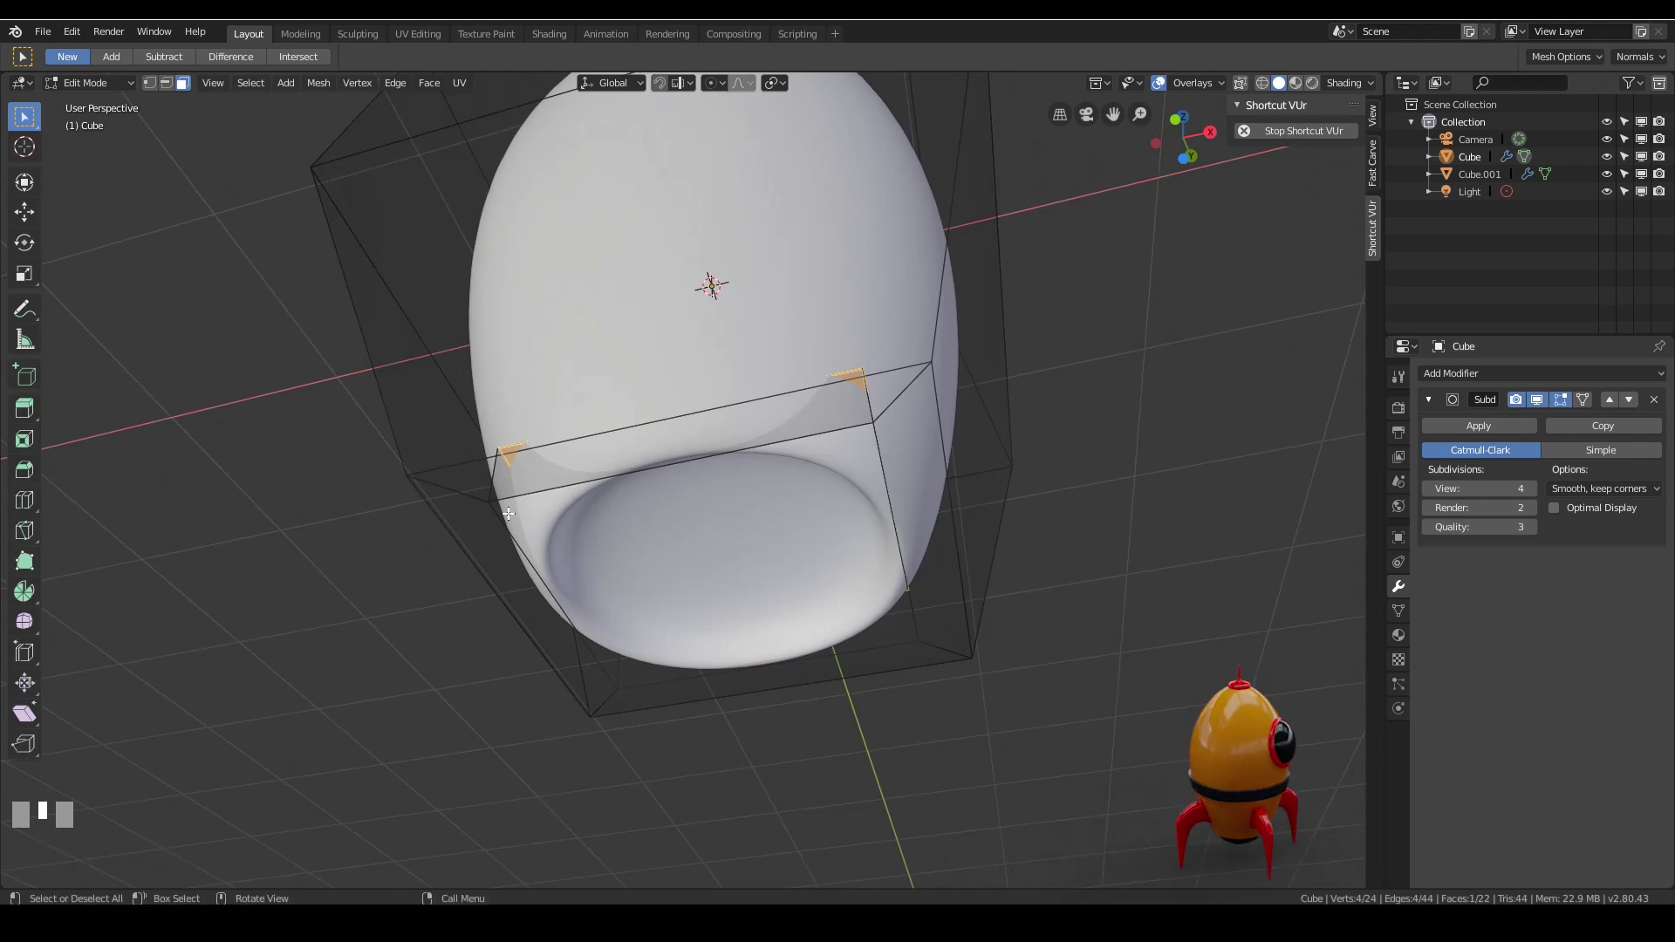
pyautogui.press('2')
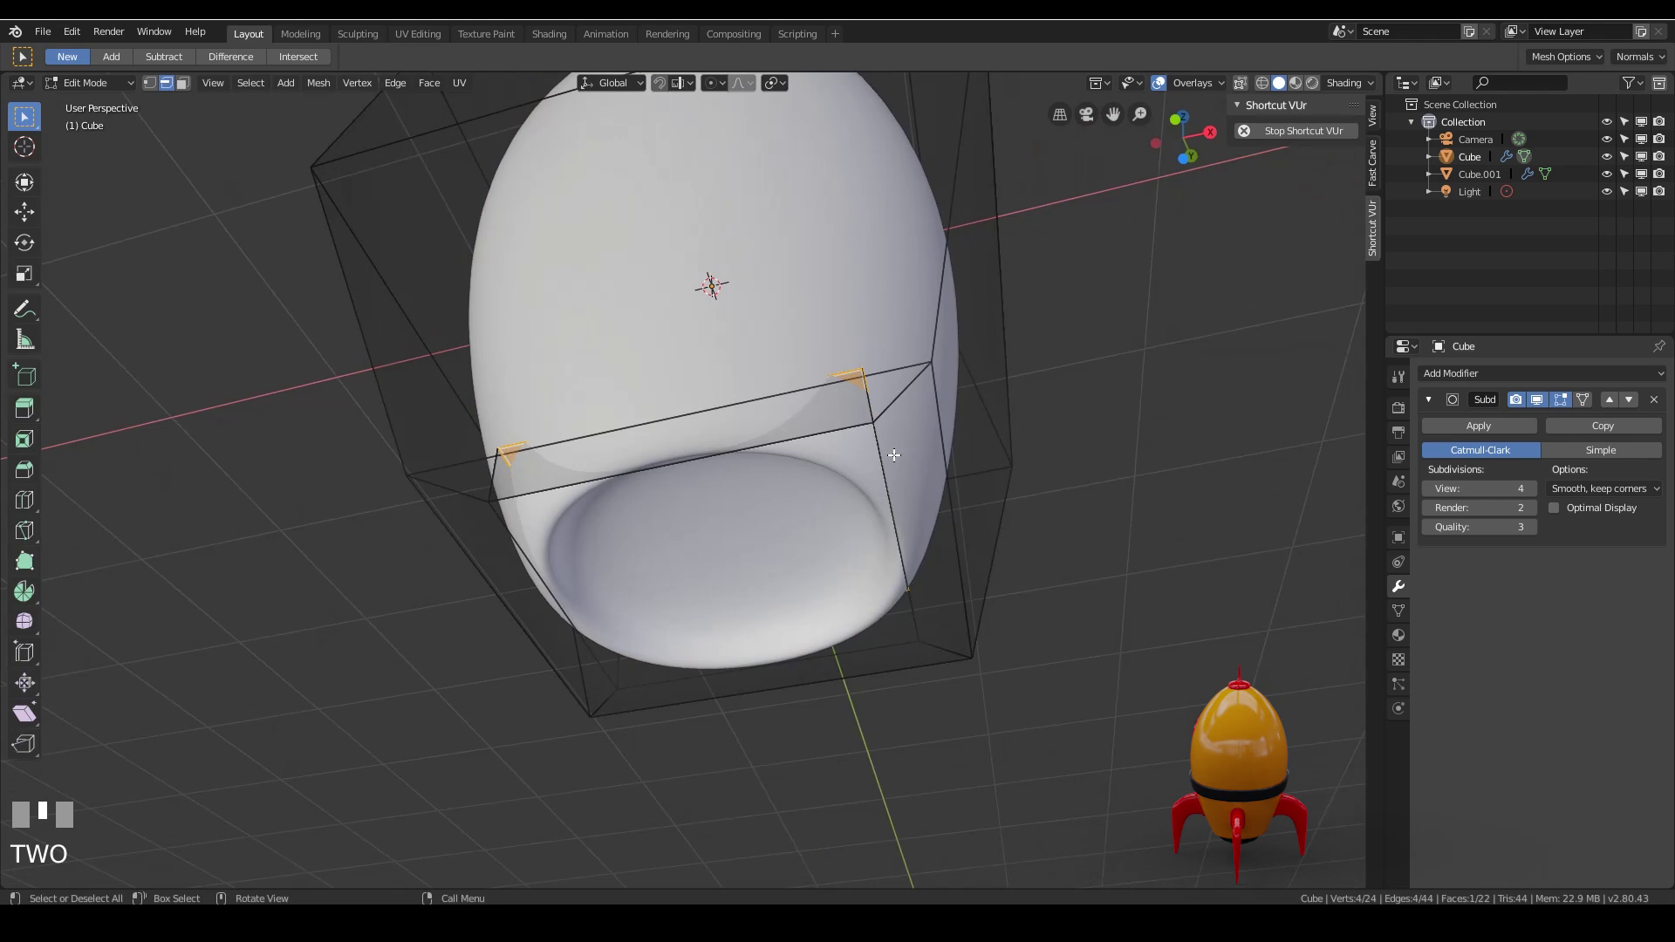
pyautogui.keyDown('alt'); pyautogui.click(708, 452); pyautogui.keyUp('alt')
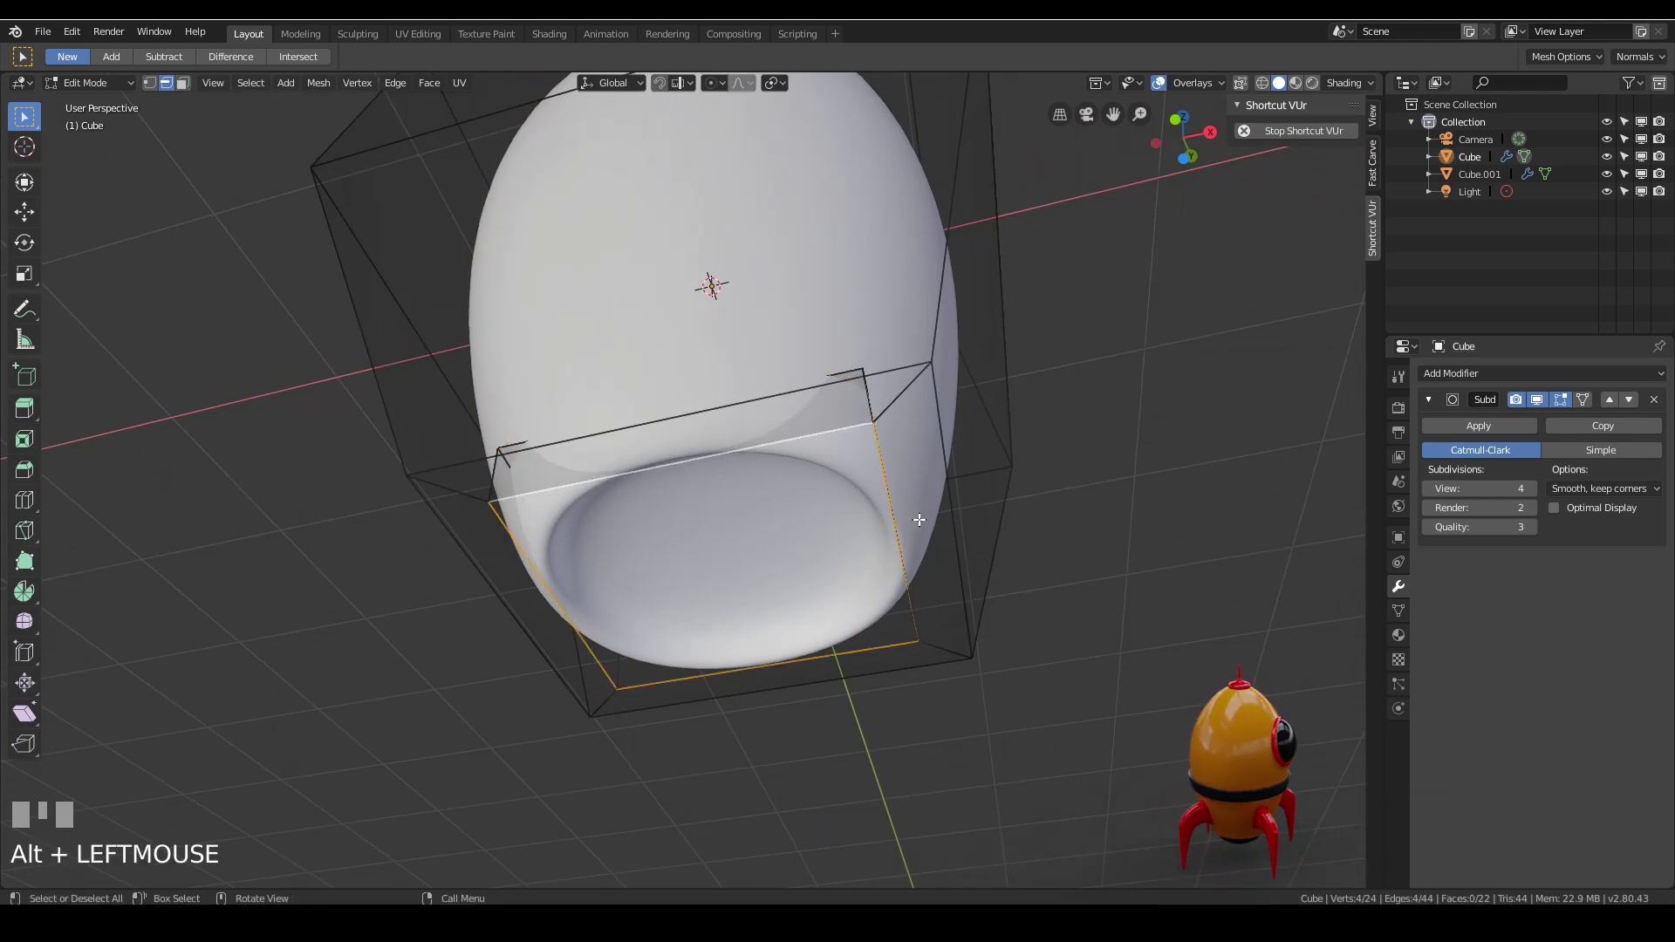
pyautogui.hotkey('ctrl', 'b')
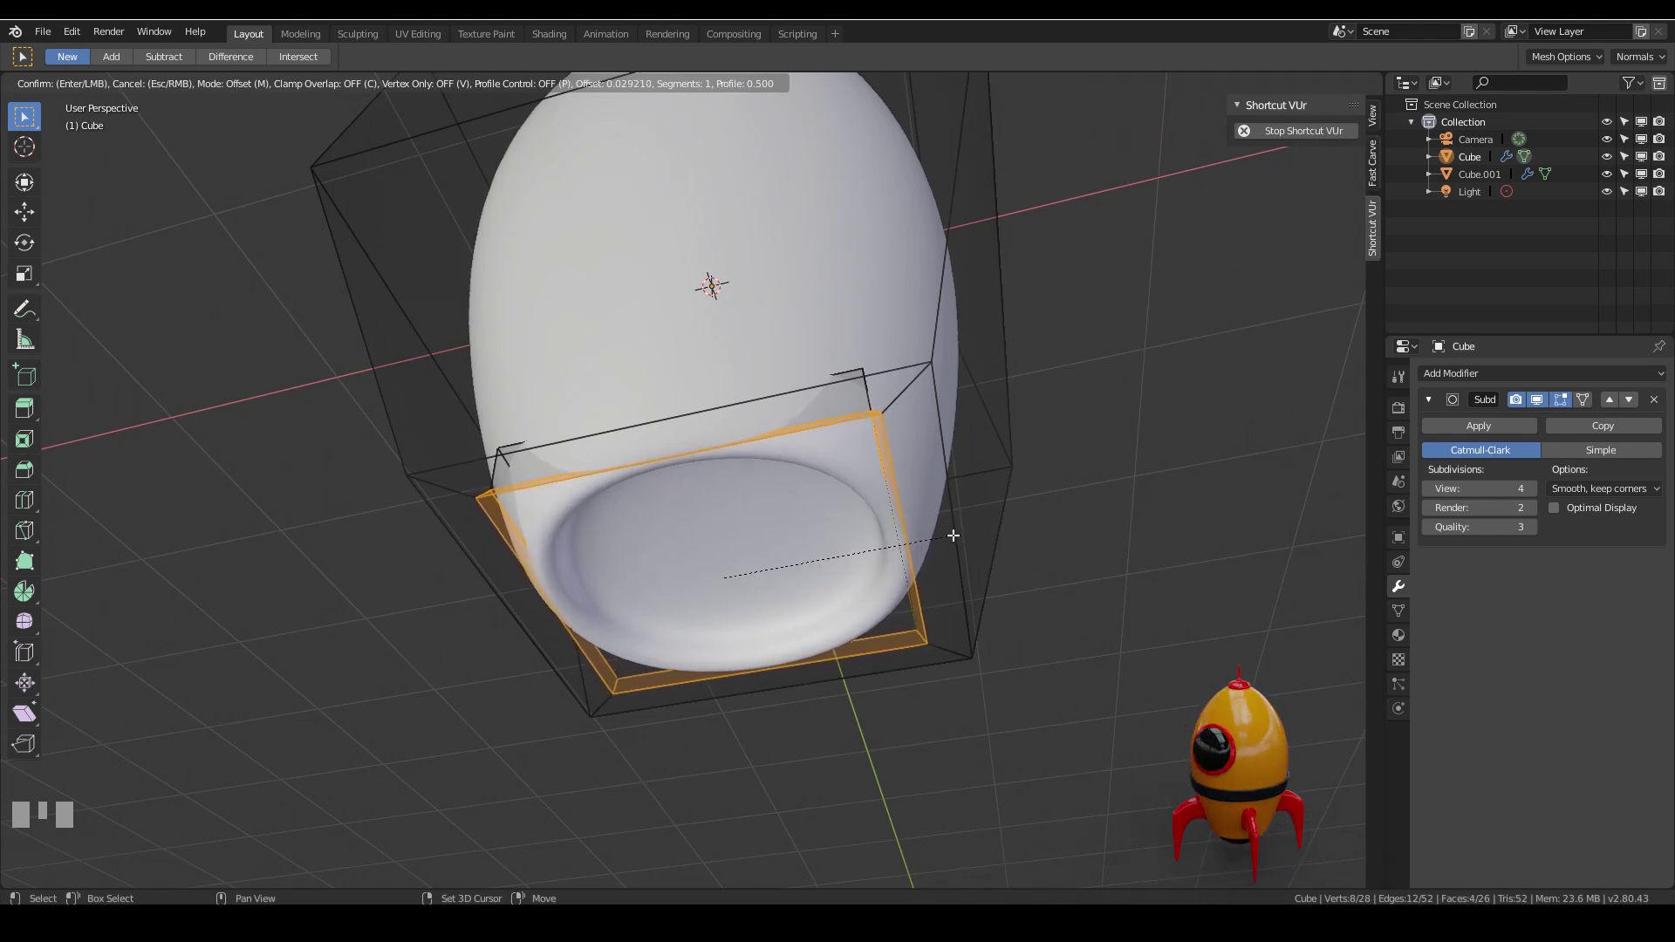
pyautogui.scroll(1, 953, 534)
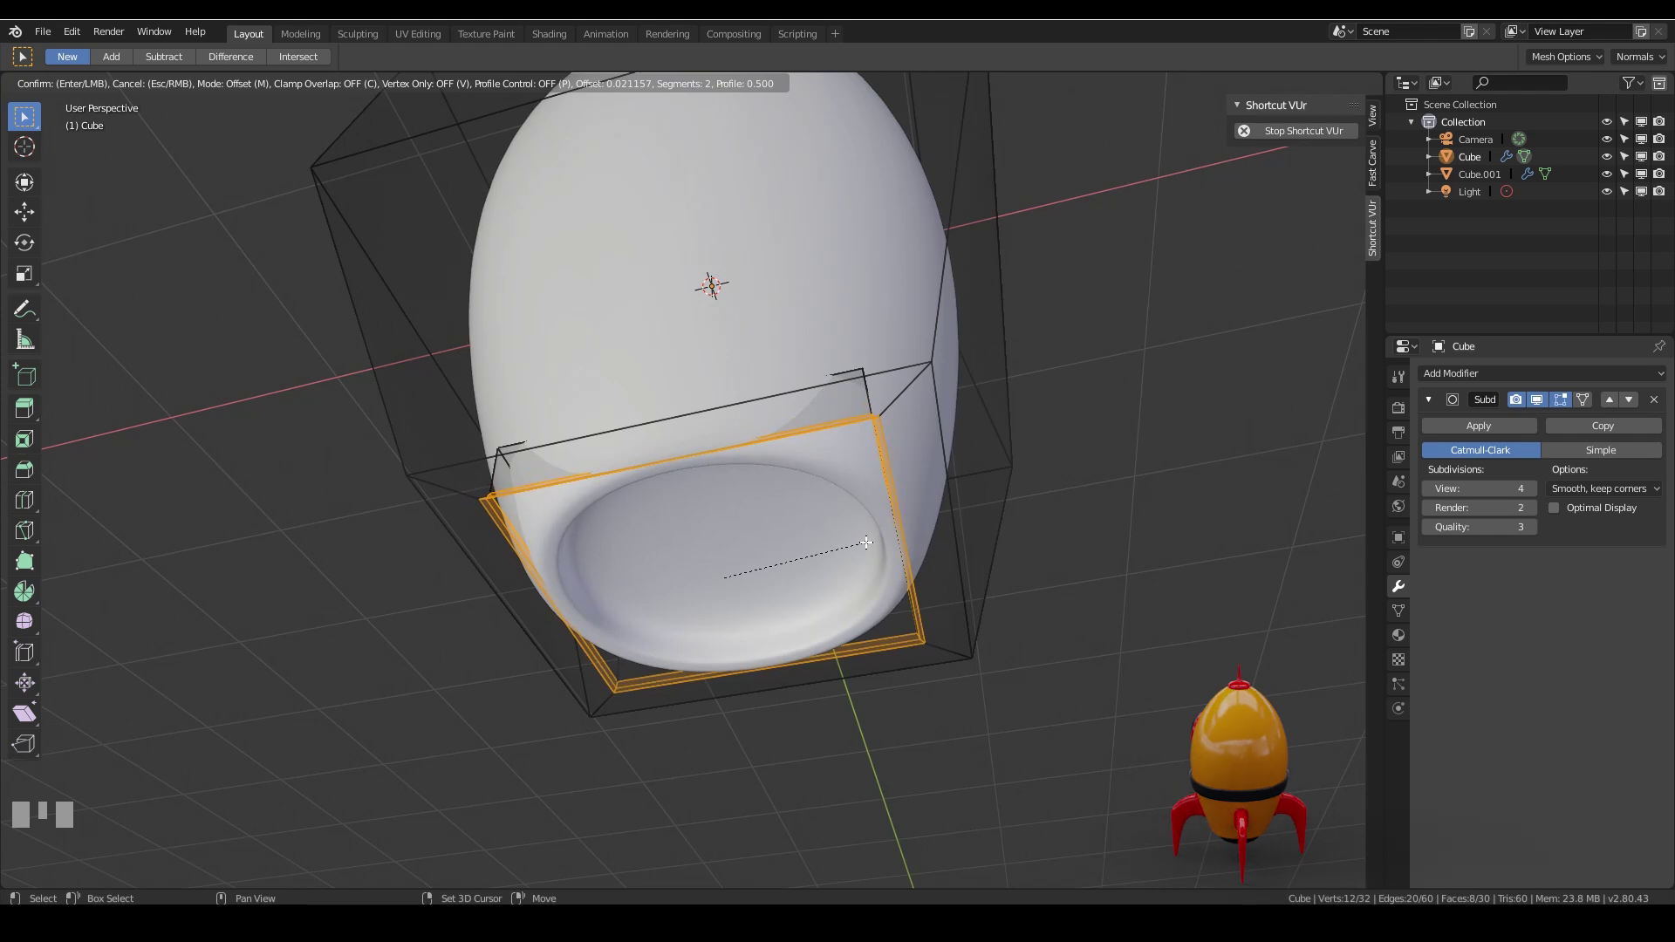
pyautogui.keyDown('shift'); pyautogui.click(865, 542); pyautogui.keyUp('shift')
pyautogui.moveTo(1061, 523); pyautogui.dragTo(963, 553, button='middle')
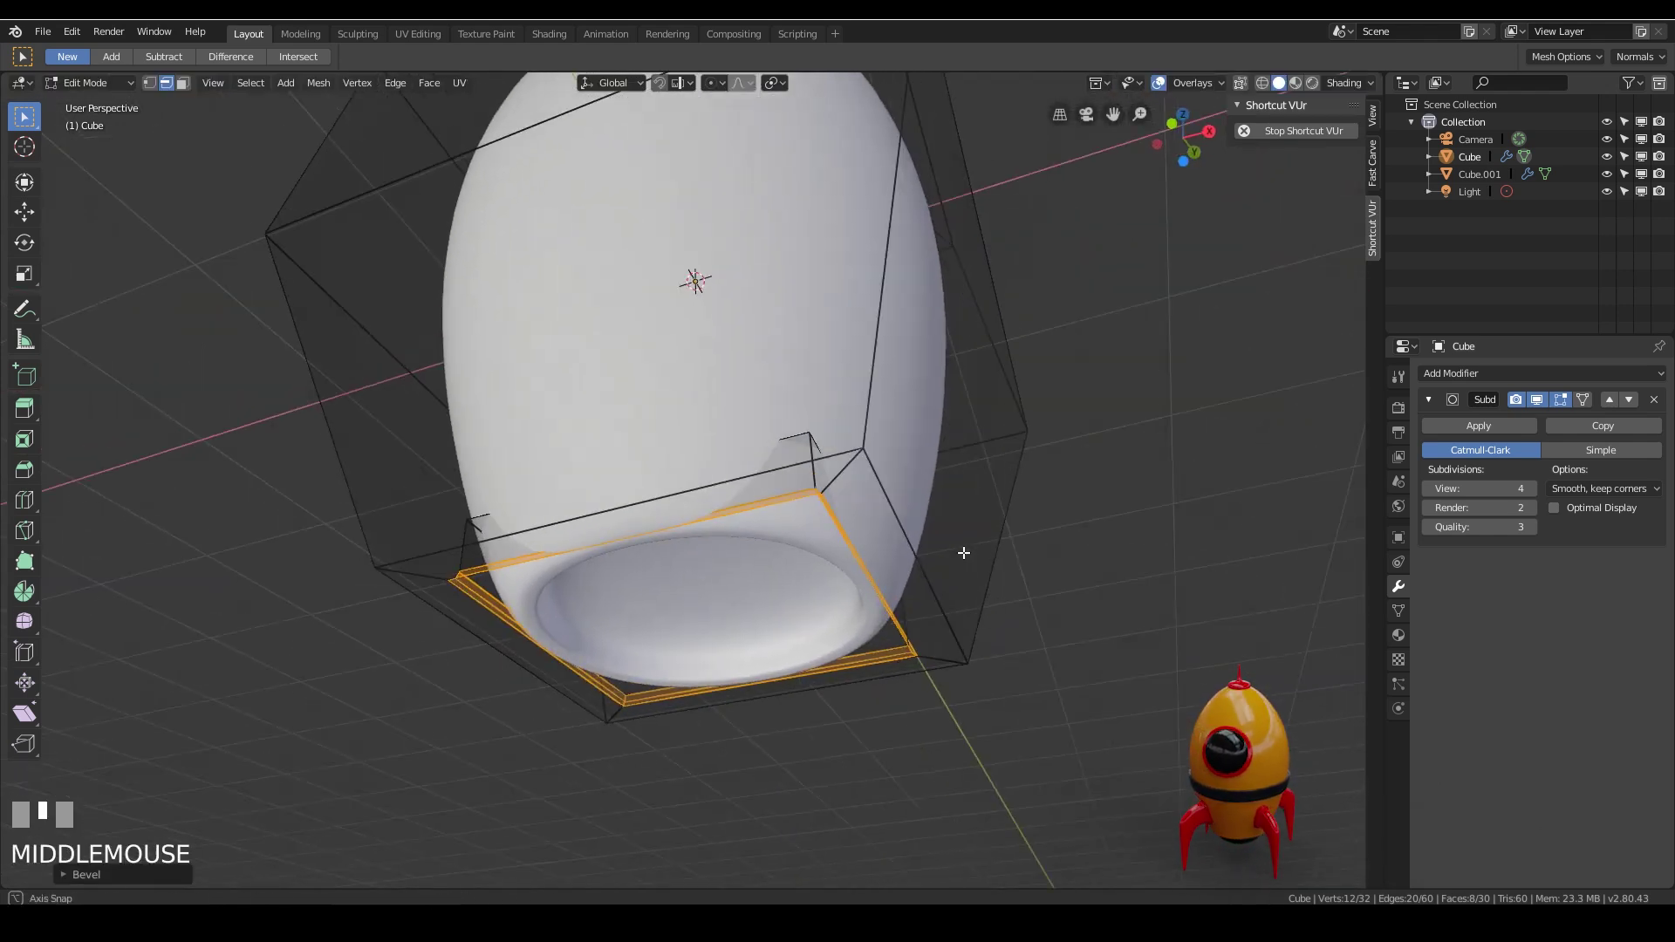
# Bevel the outer edge loop at the egg body's bottom with two segments and an offset of about 0.017.
pyautogui.keyDown('alt'); pyautogui.click(913, 546); pyautogui.keyUp('alt')
pyautogui.moveTo(639, 679); pyautogui.dragTo(1003, 524, button='middle')
pyautogui.moveTo(1160, 489); pyautogui.dragTo(960, 351, button='middle')
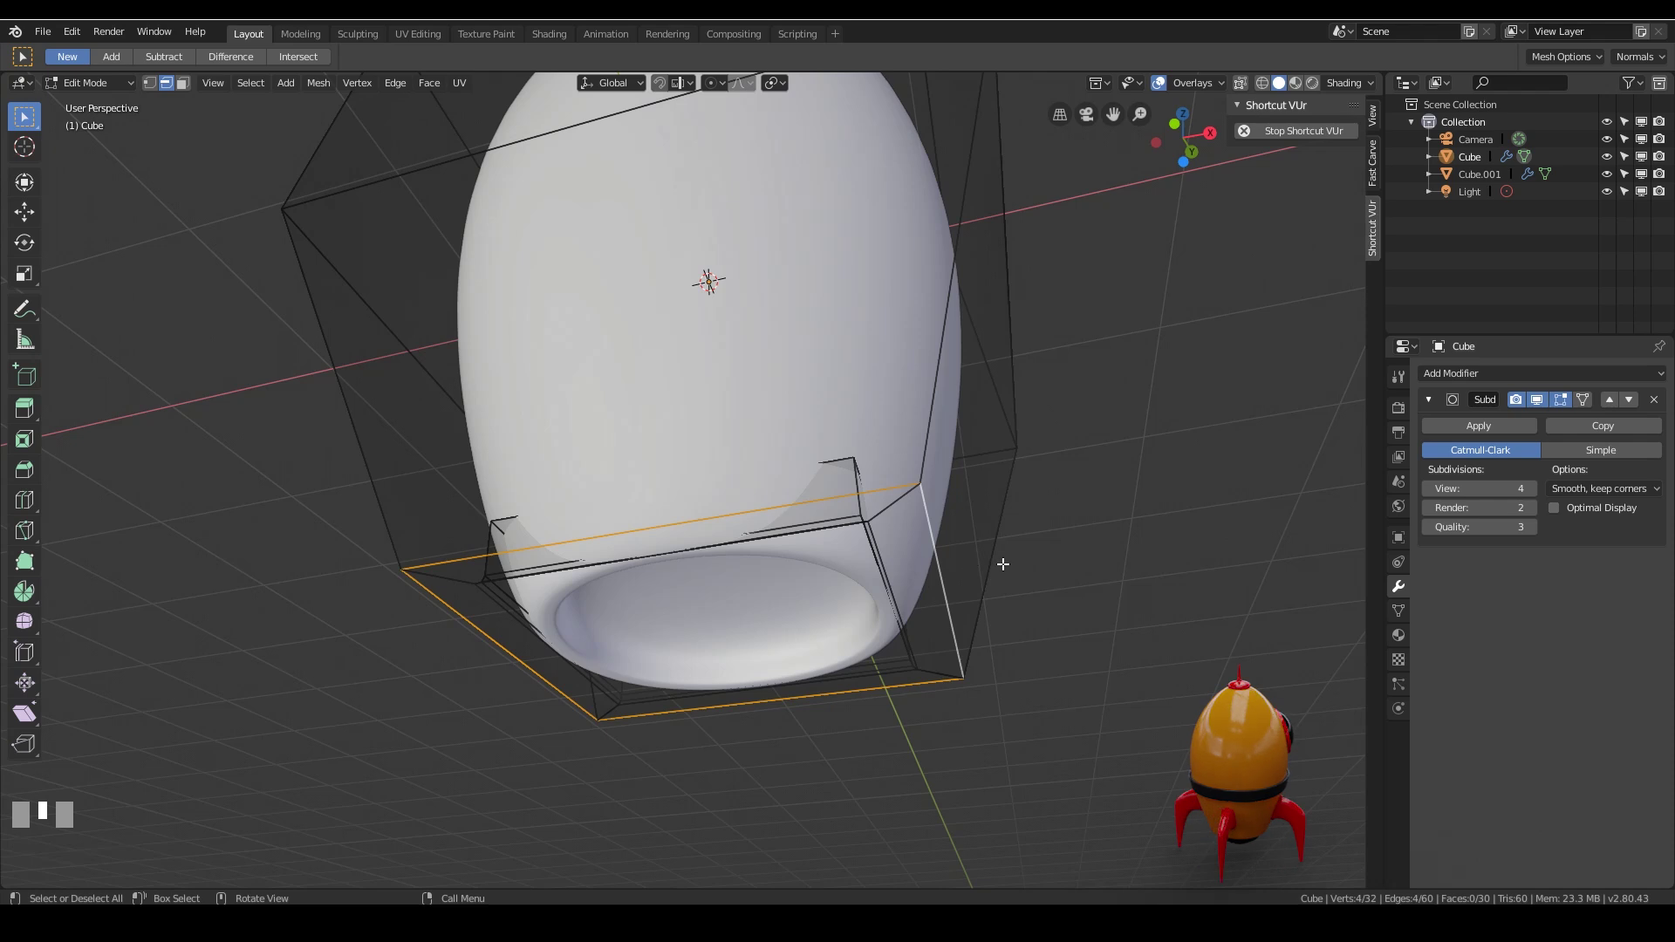
pyautogui.hotkey('ctrl', 'b')
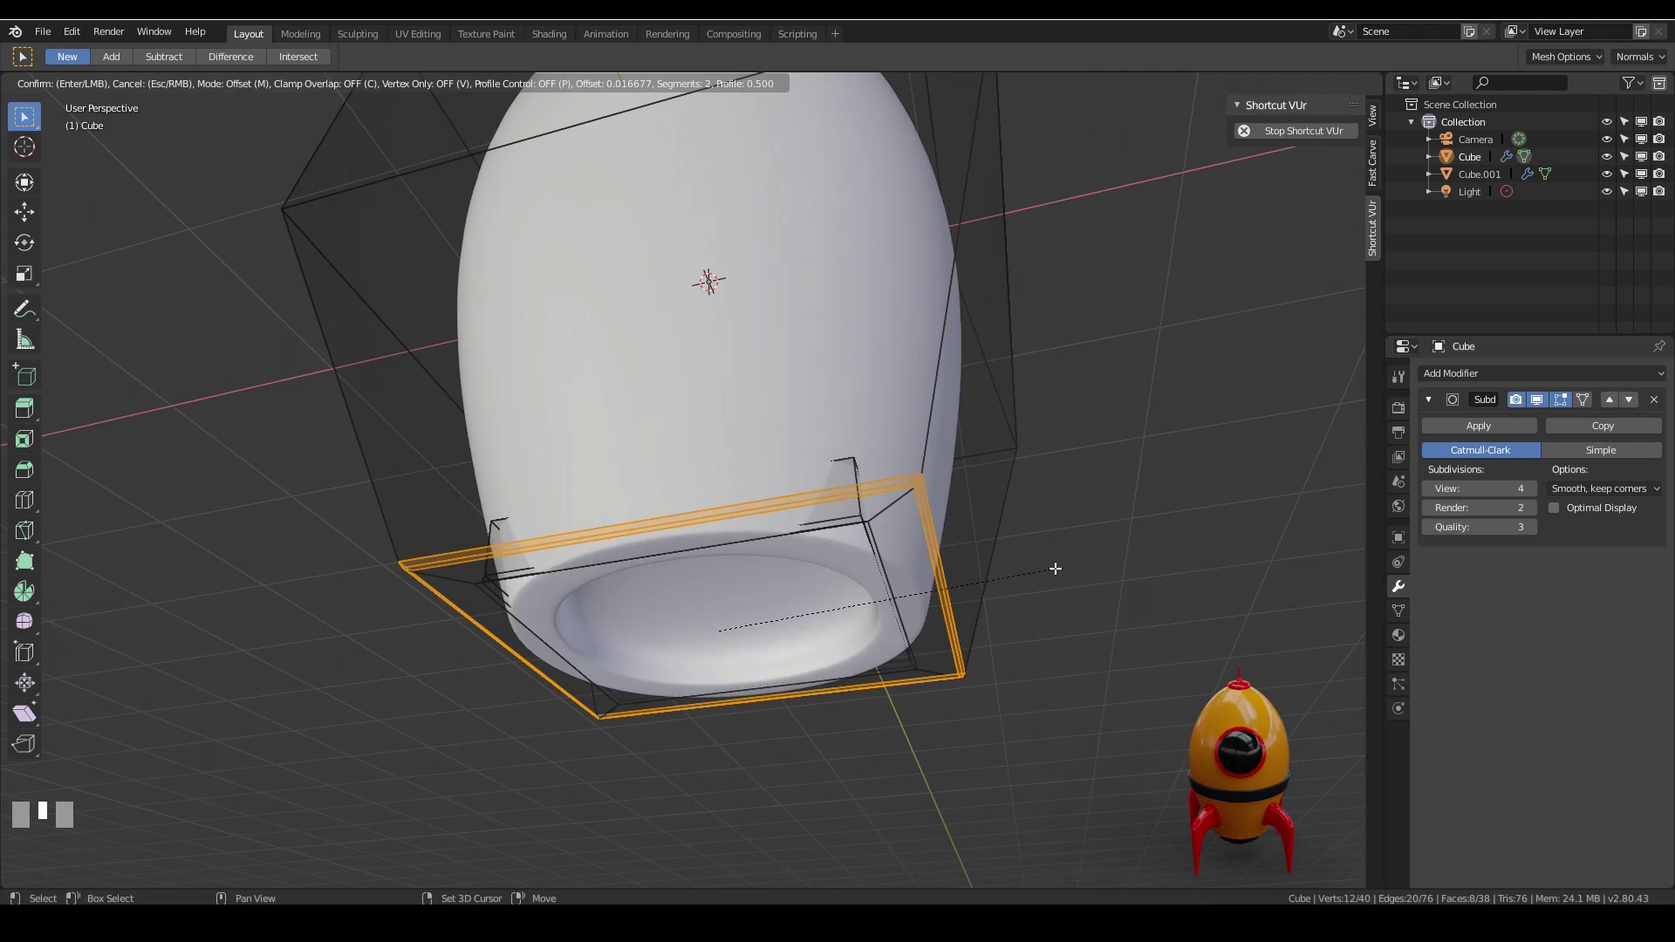
pyautogui.keyDown('shift'); pyautogui.click(1051, 558); pyautogui.keyUp('shift')
pyautogui.scroll(-2, 1020, 527)
pyautogui.moveTo(1021, 526); pyautogui.dragTo(893, 587, button='middle')
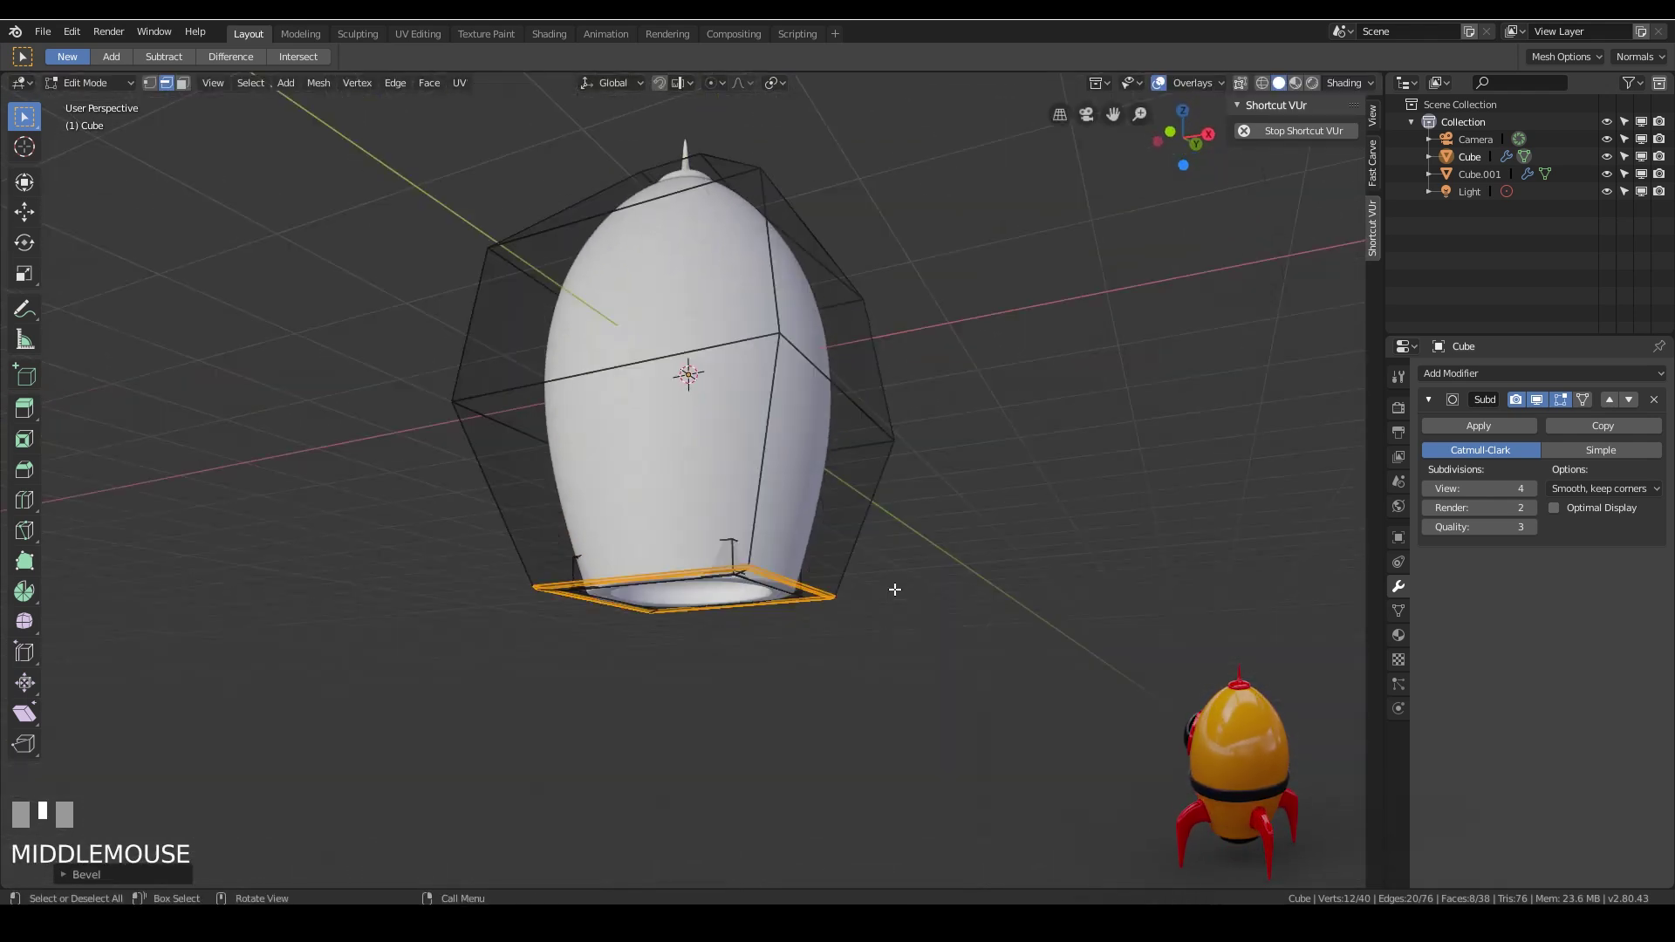
# Add the beveled loops of the recess opening to the selected outer bottom loops and scale them all slightly inward.
pyautogui.moveTo(789, 589); pyautogui.dragTo(606, 563, button='middle')
pyautogui.moveTo(884, 496); pyautogui.dragTo(949, 551, button='middle')
pyautogui.moveTo(1040, 671); pyautogui.dragTo(930, 572, button='middle')
pyautogui.scroll(5, 900, 544)
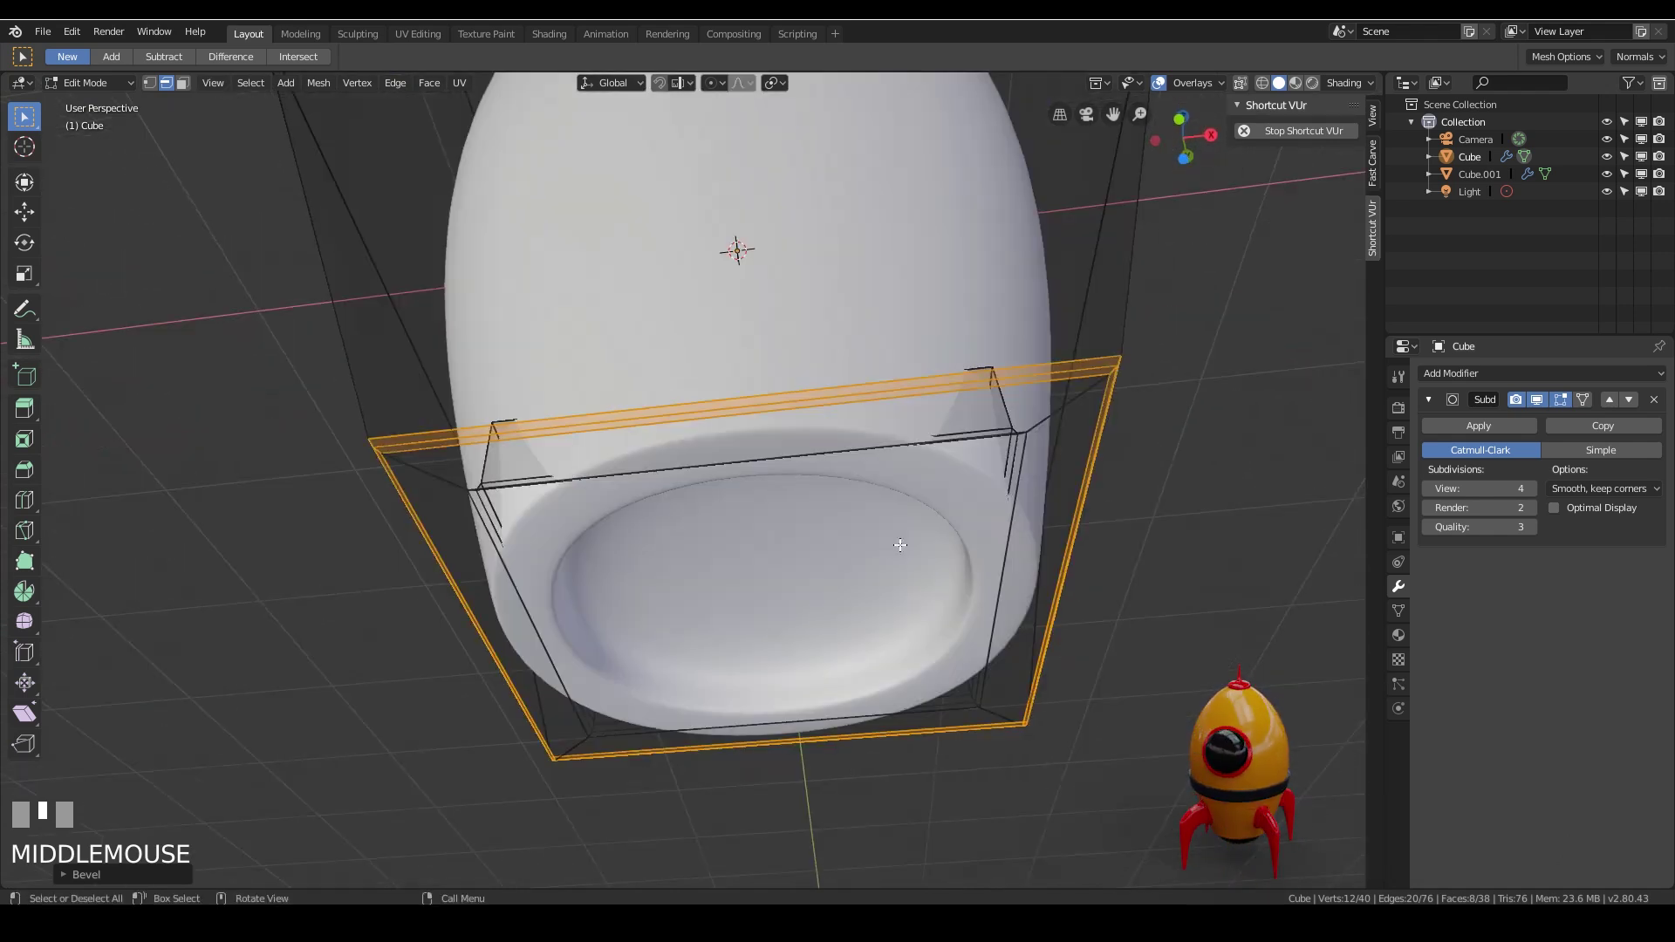
pyautogui.keyDown('alt'); pyautogui.keyDown('shift'); pyautogui.click(1017, 466); pyautogui.keyUp('shift'); pyautogui.keyUp('alt')
pyautogui.keyDown('alt'); pyautogui.keyDown('shift'); pyautogui.click(1017, 466); pyautogui.keyUp('shift'); pyautogui.keyUp('alt')
pyautogui.keyDown('alt'); pyautogui.keyDown('shift'); pyautogui.click(1011, 465); pyautogui.keyUp('shift'); pyautogui.keyUp('alt')
pyautogui.scroll(-4, 1128, 434)
pyautogui.moveTo(1148, 422); pyautogui.dragTo(1113, 500, button='middle')
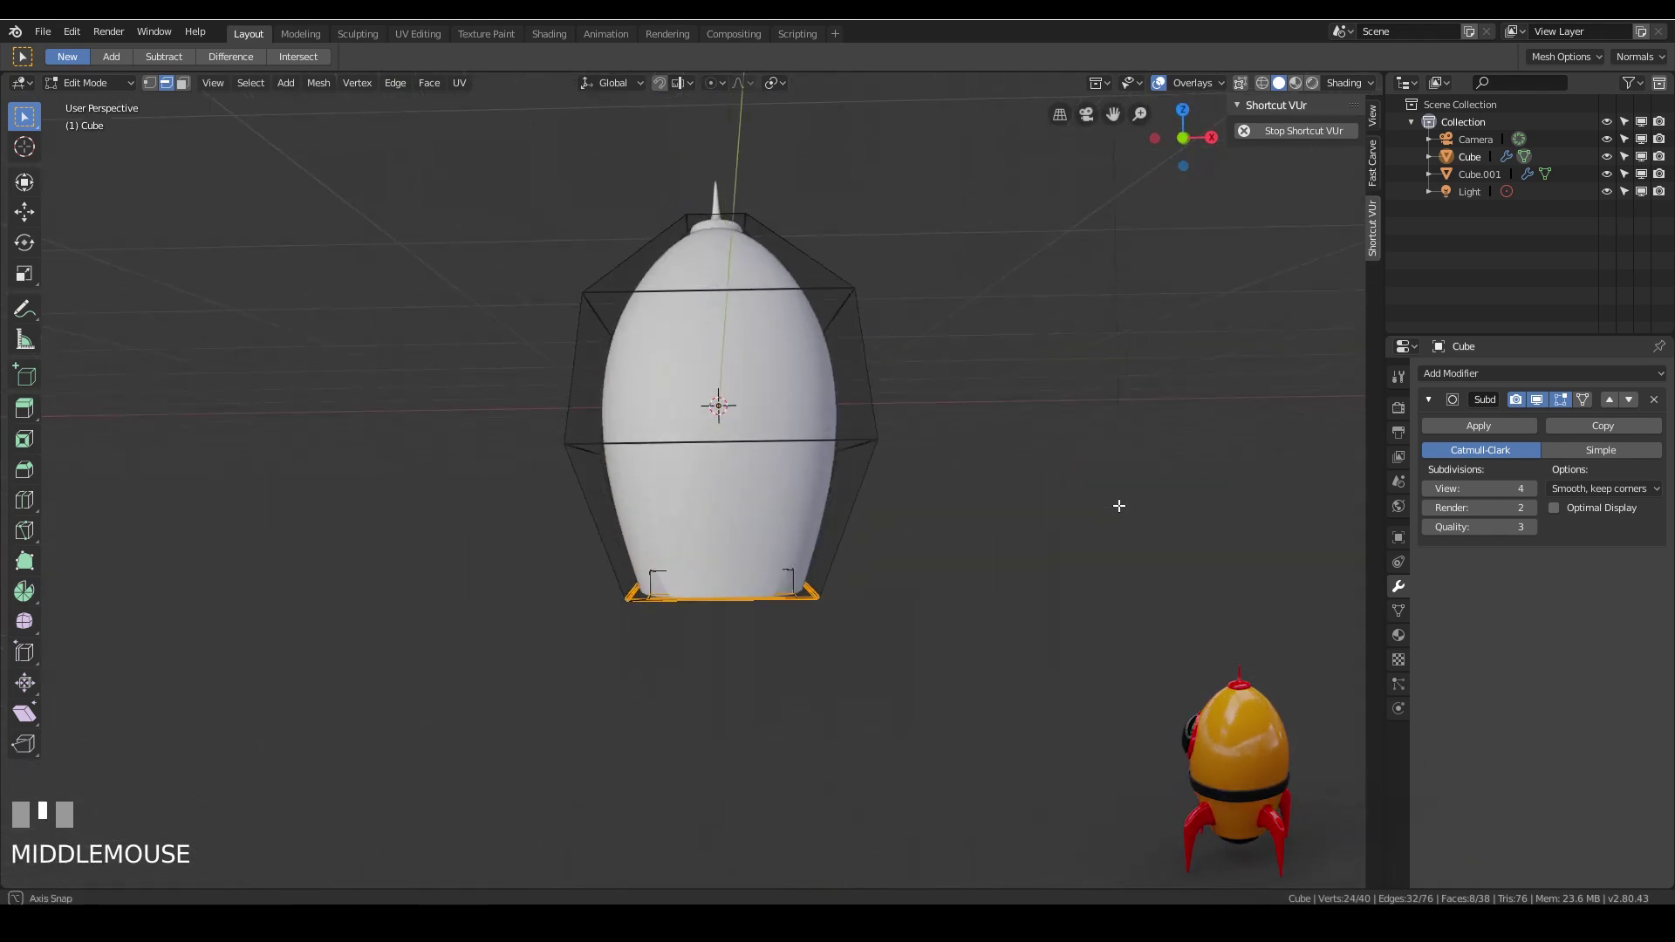
pyautogui.press('s')
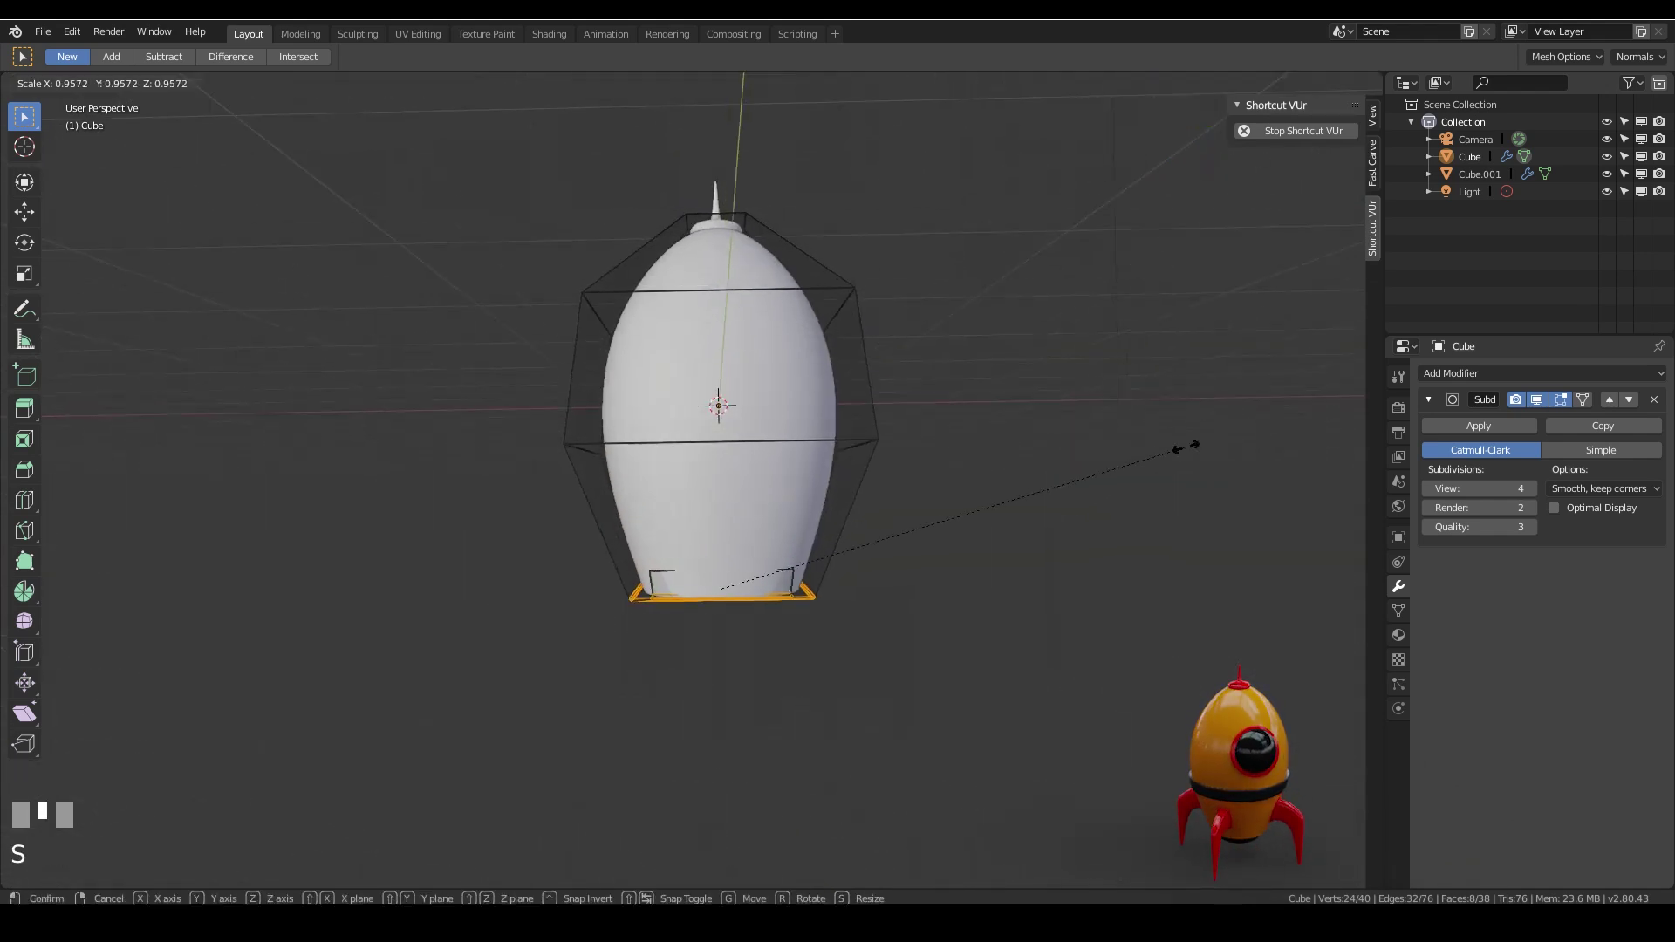
pyautogui.click(1132, 448)
# Select the inner end face of the recess and scale it to about 0.87.
pyautogui.moveTo(1131, 448); pyautogui.dragTo(904, 448, button='middle')
pyautogui.scroll(4, 839, 494)
pyautogui.moveTo(839, 494); pyautogui.dragTo(850, 494, button='middle')
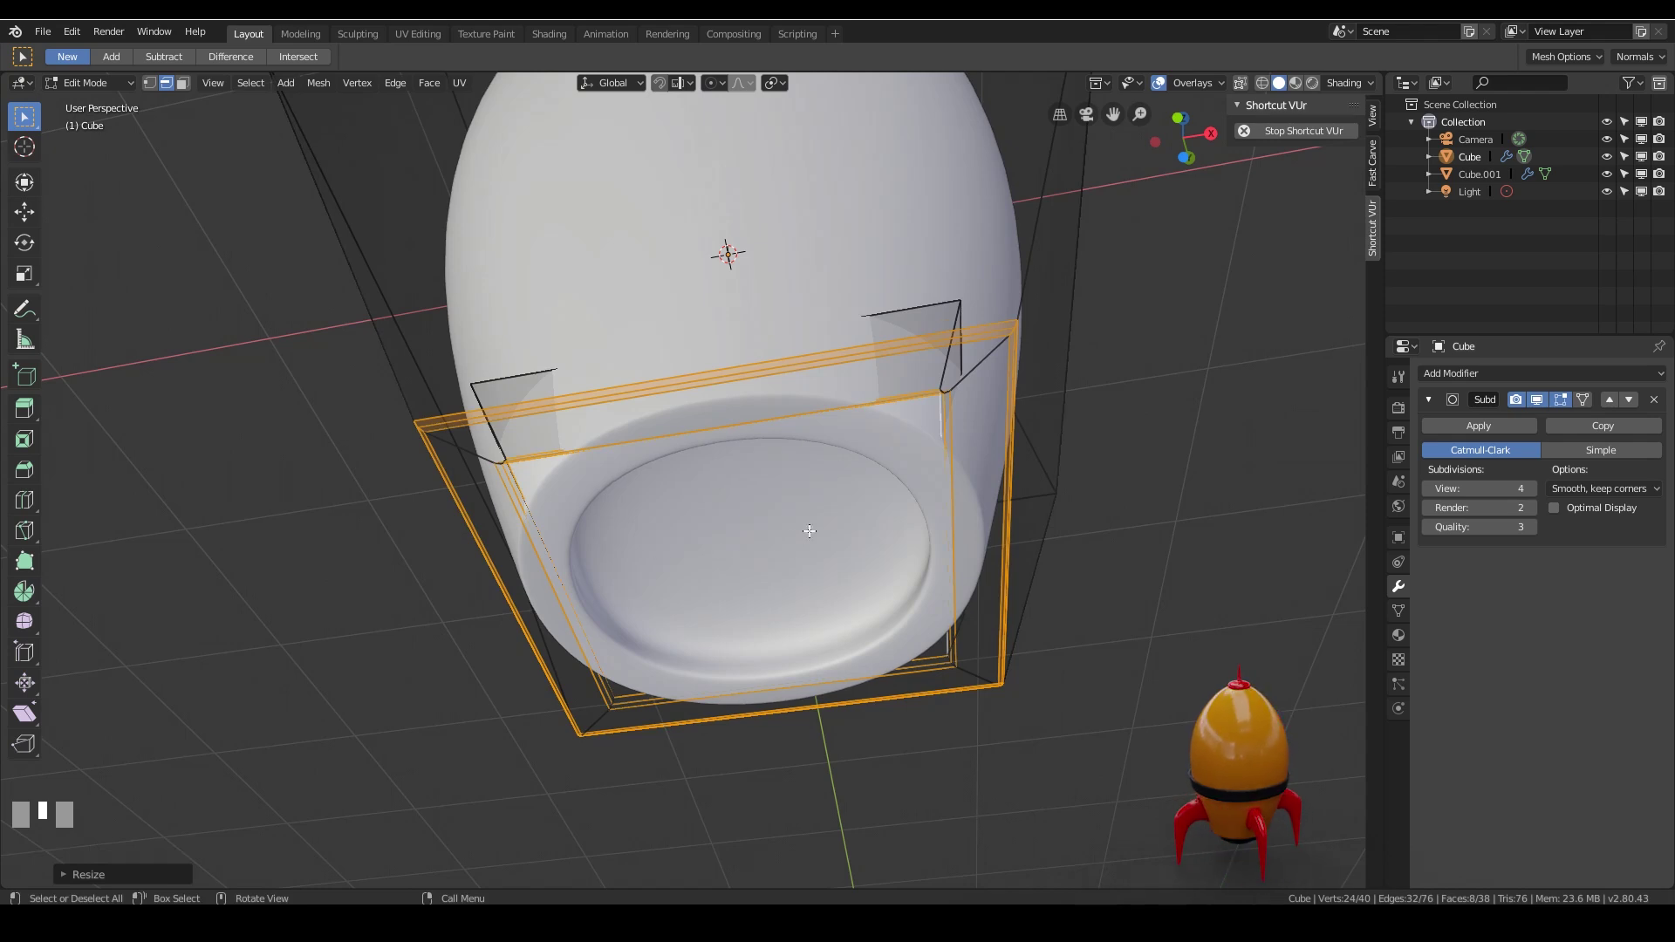
pyautogui.press('3')
pyautogui.click(772, 513)
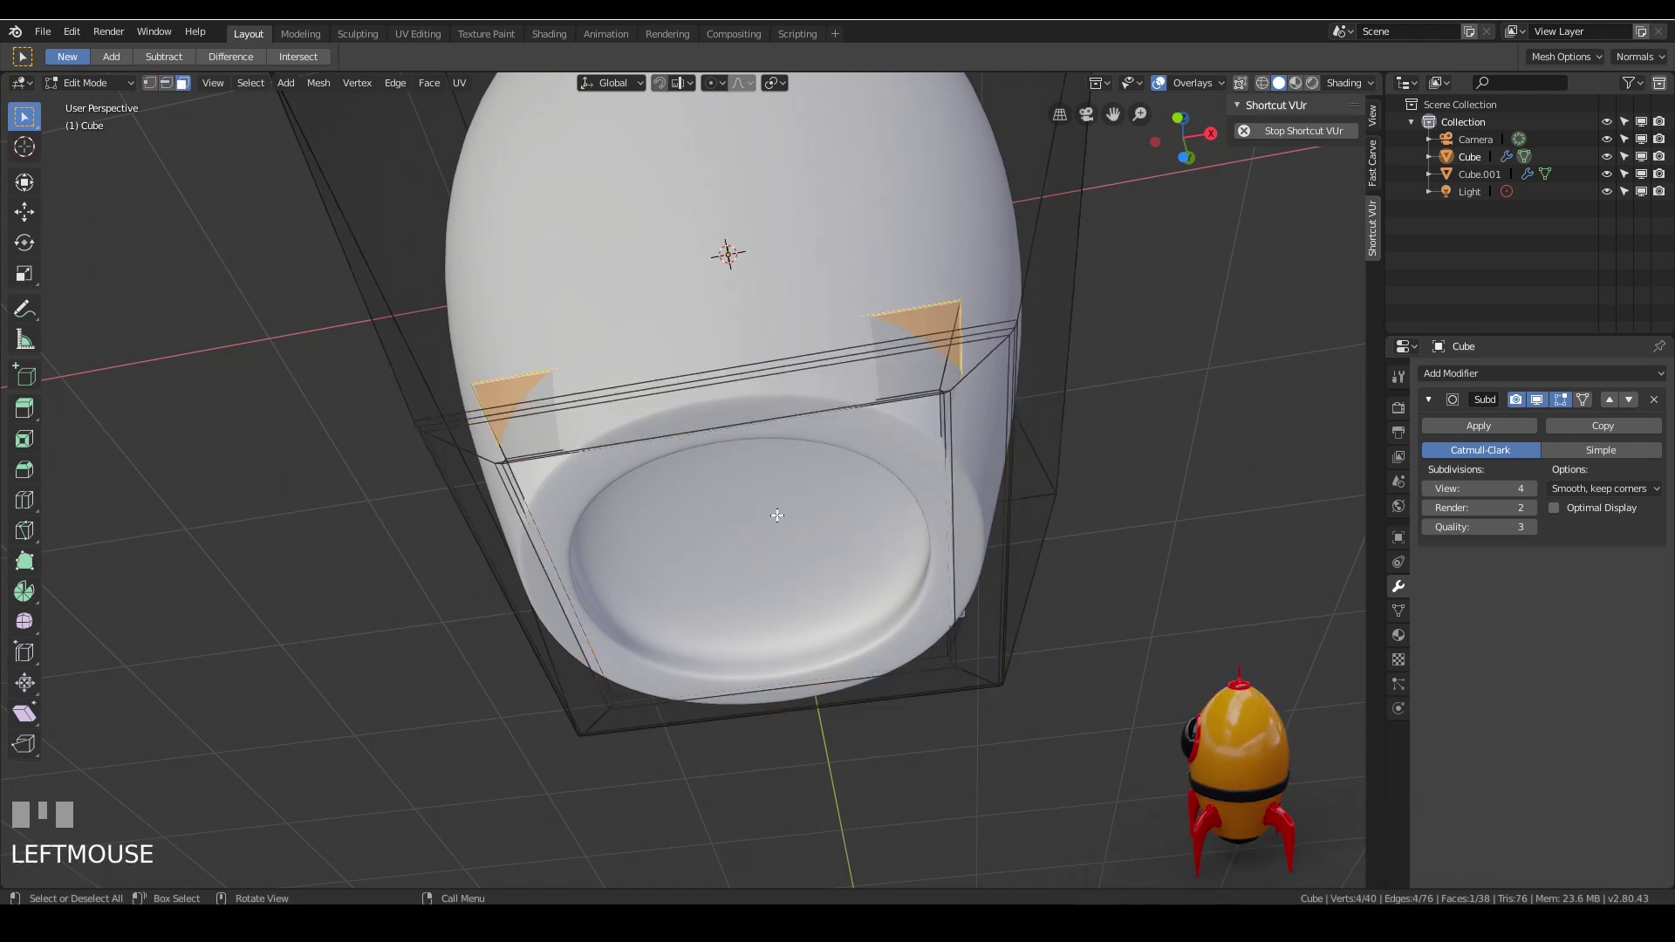
pyautogui.press('s')
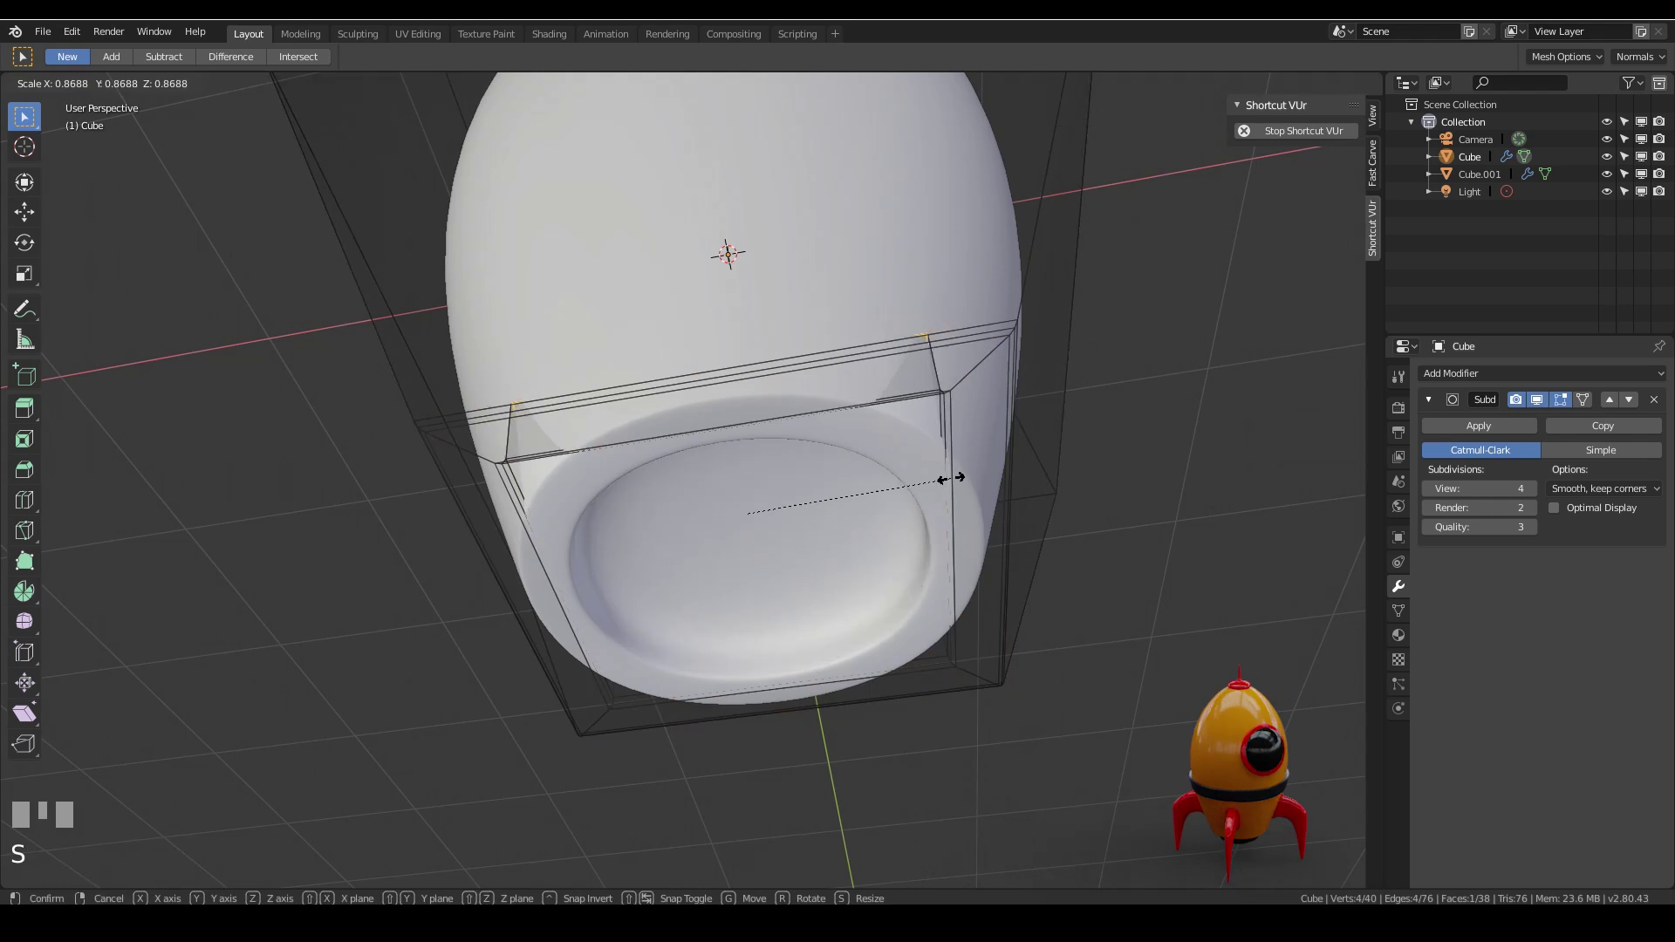
pyautogui.click(947, 478)
pyautogui.moveTo(837, 486); pyautogui.dragTo(835, 421, button='middle')
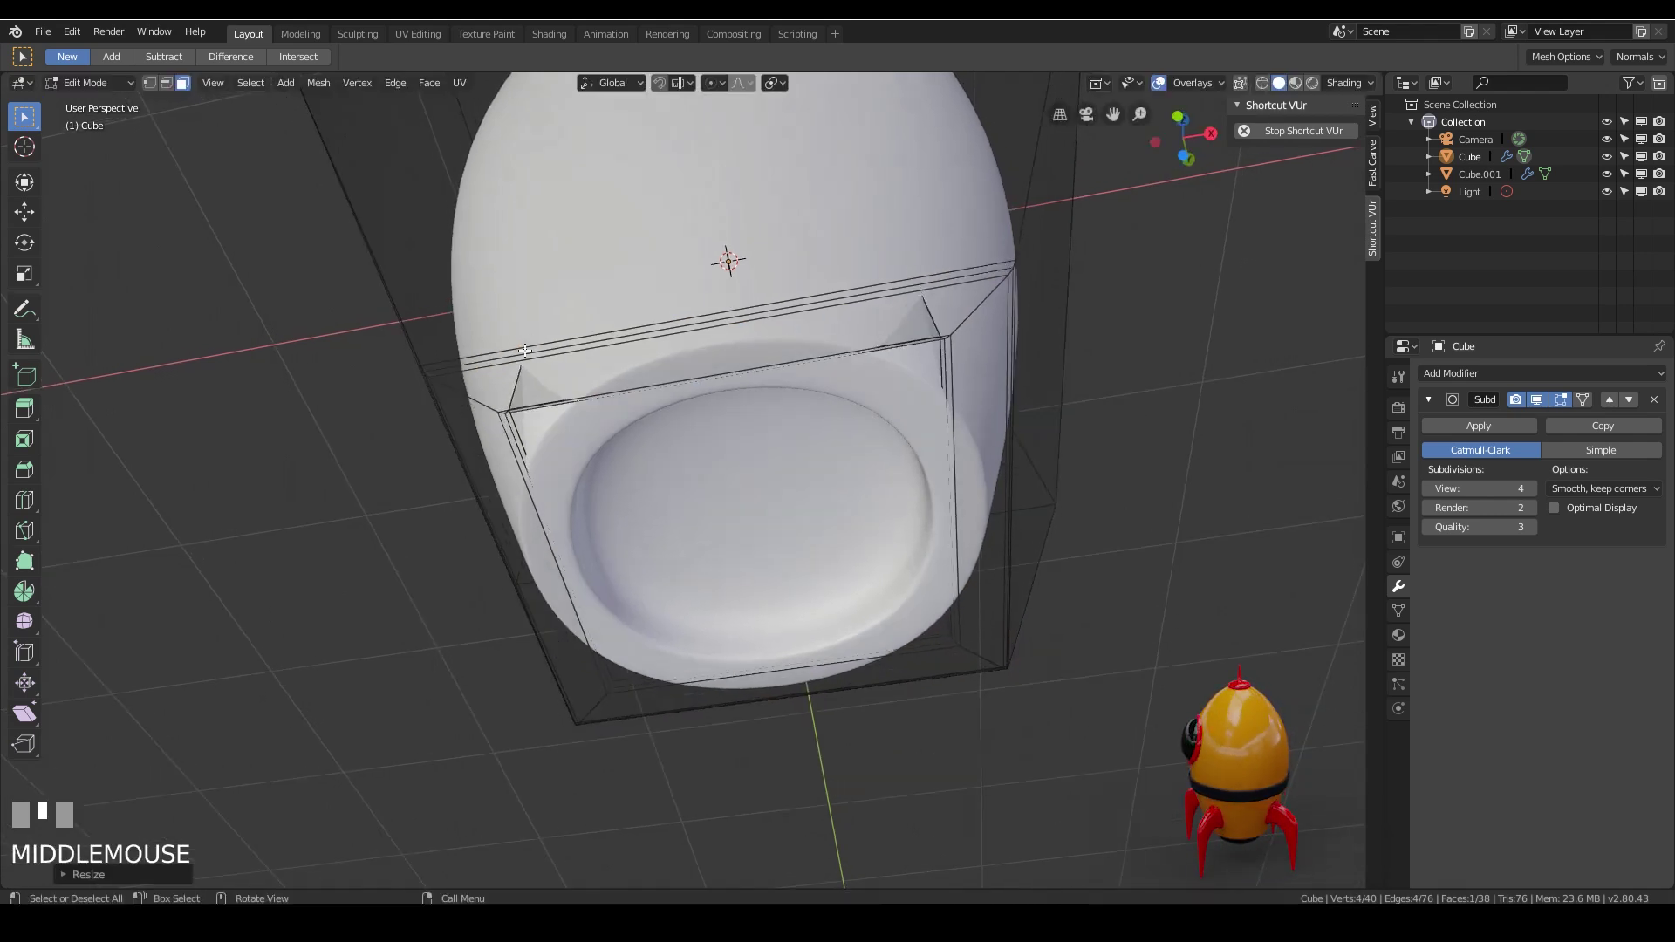
# Show the edit cage on the subdivided surface and bevel the edges of the recess's inner end face with two segments.
pyautogui.click(1583, 400)
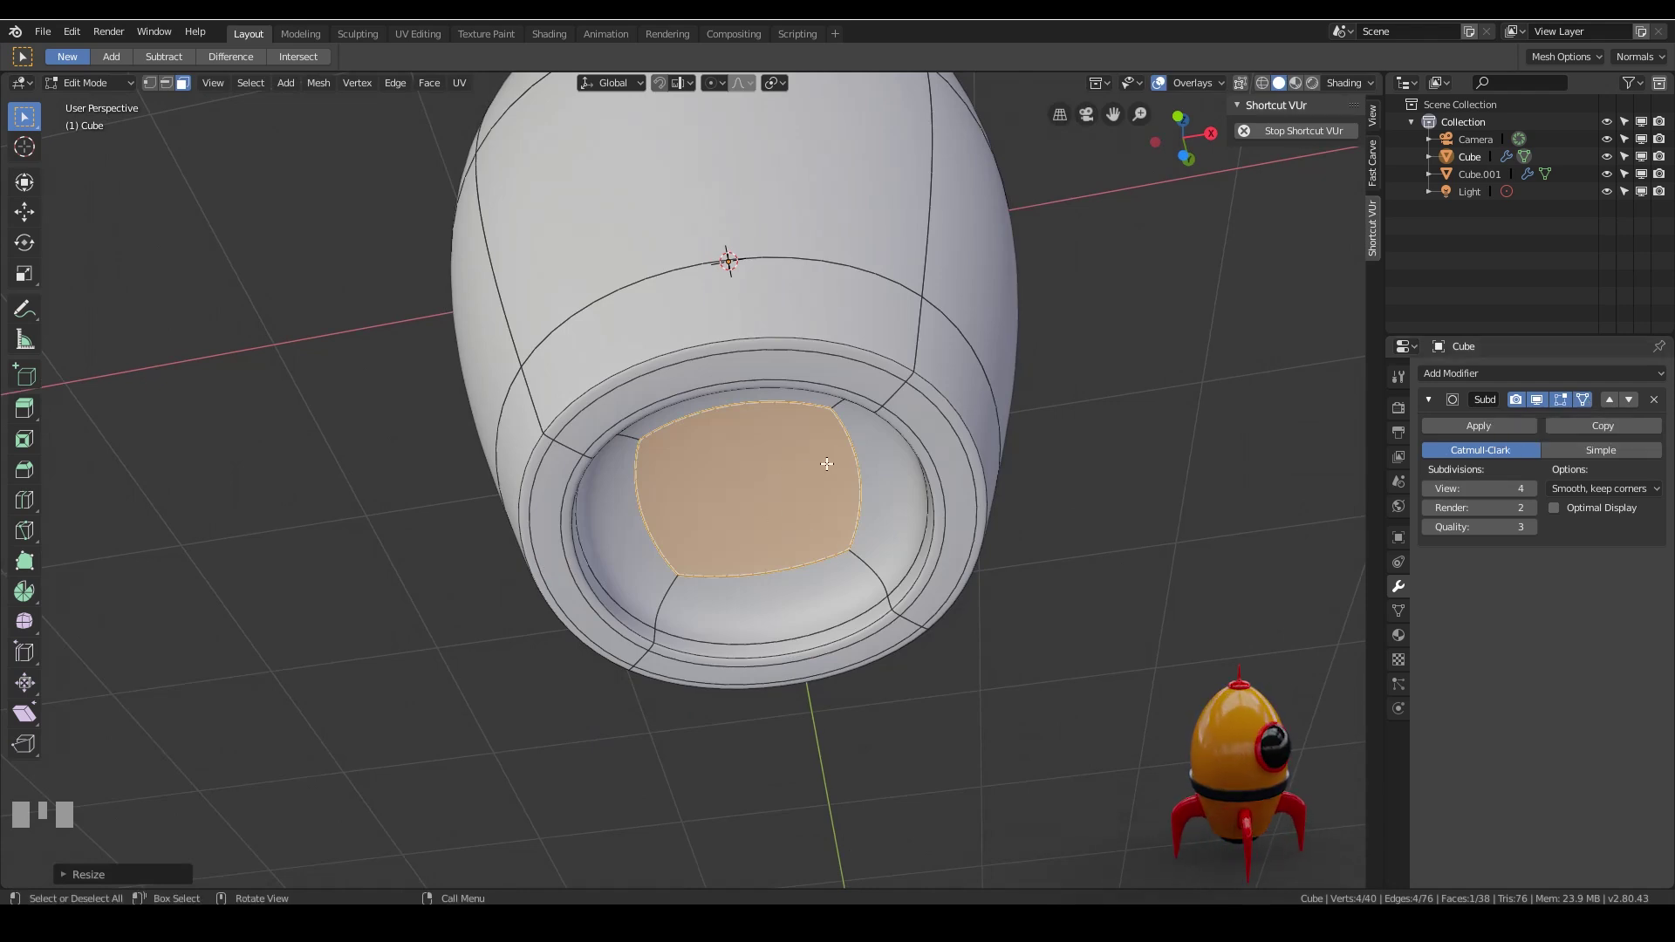
pyautogui.press('2')
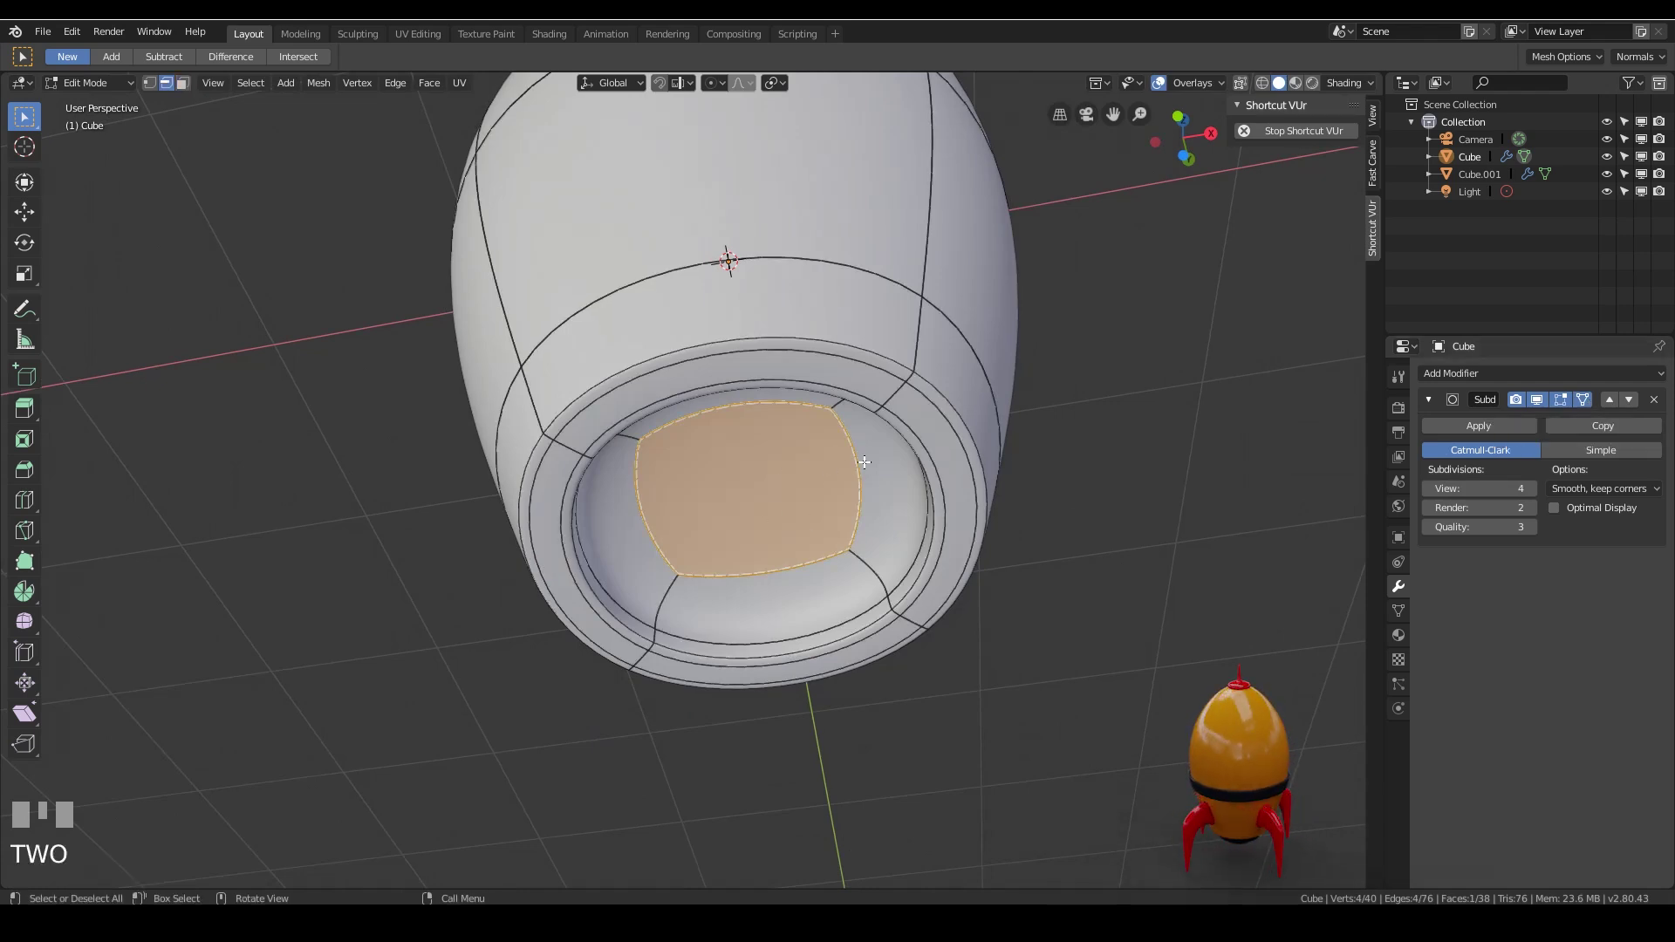
pyautogui.hotkey('ctrl', 'b')
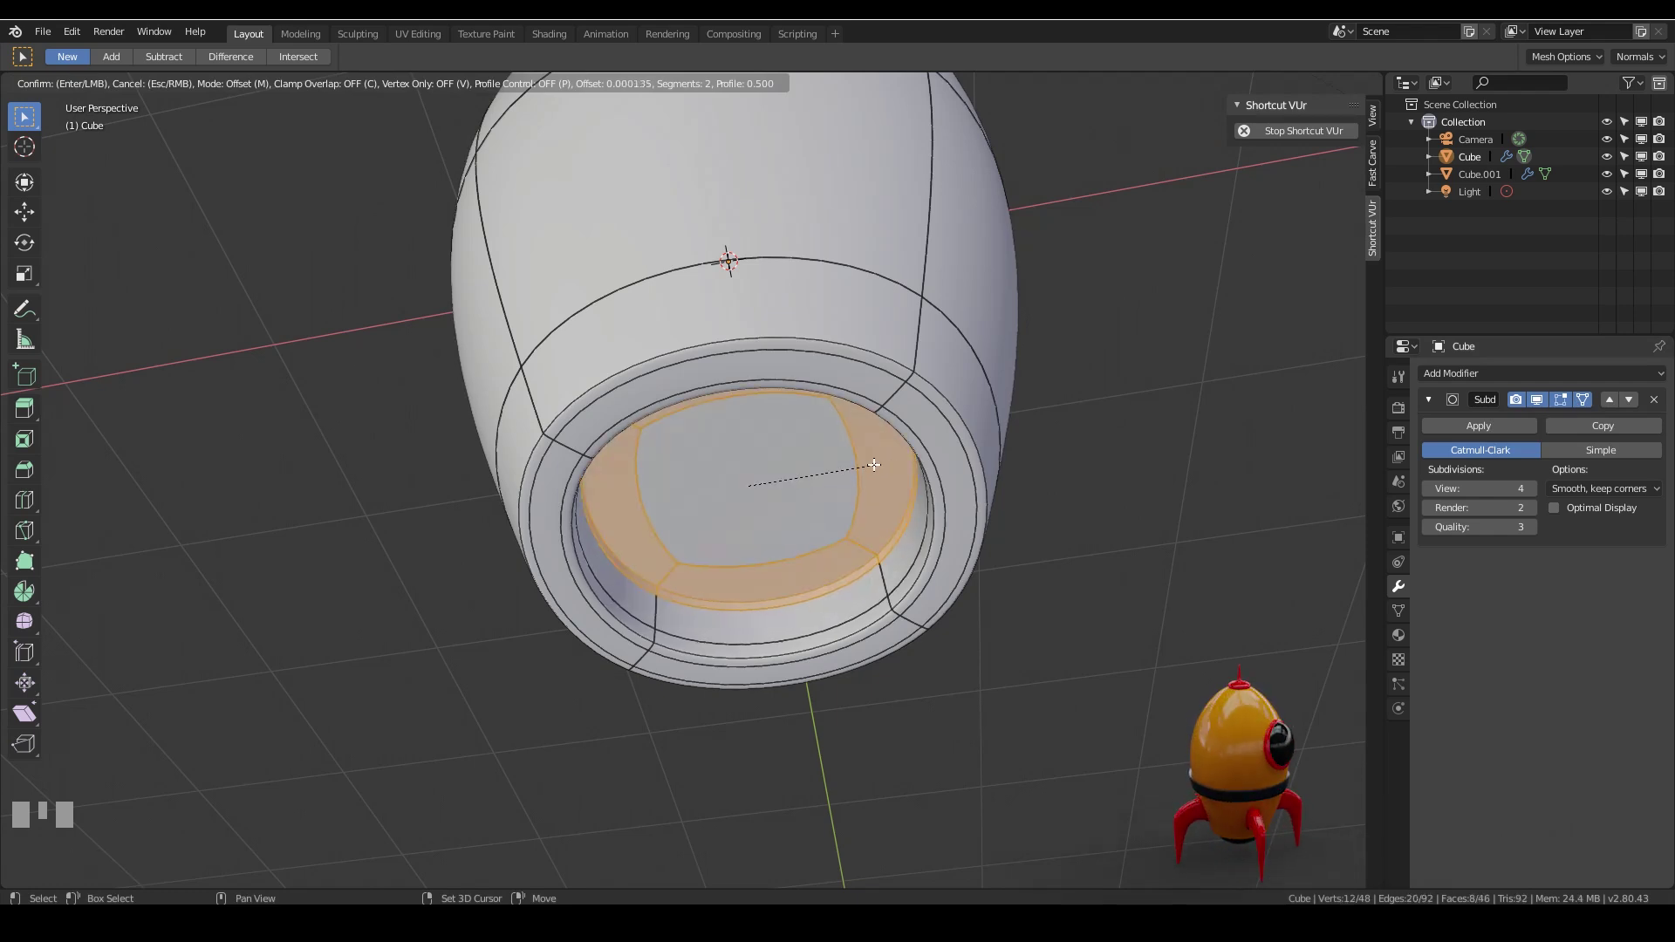
pyautogui.keyDown('shift'); pyautogui.click(928, 464); pyautogui.keyUp('shift')
pyautogui.moveTo(1013, 575)
pyautogui.mouseDown(button='middle')
pyautogui.moveTo(1014, 619)
pyautogui.moveTo(894, 717)
pyautogui.moveTo(975, 639)
pyautogui.moveTo(987, 579)
pyautogui.mouseUp(button='middle')
# Slide the edge loop on the recess wall near its inner end slightly toward the opening and return to Object Mode.
pyautogui.press('Tab')
pyautogui.scroll(-3, 987, 604)
pyautogui.scroll(3, 834, 584)
pyautogui.press('Tab')
pyautogui.keyDown('alt'); pyautogui.click(851, 617); pyautogui.keyUp('alt')
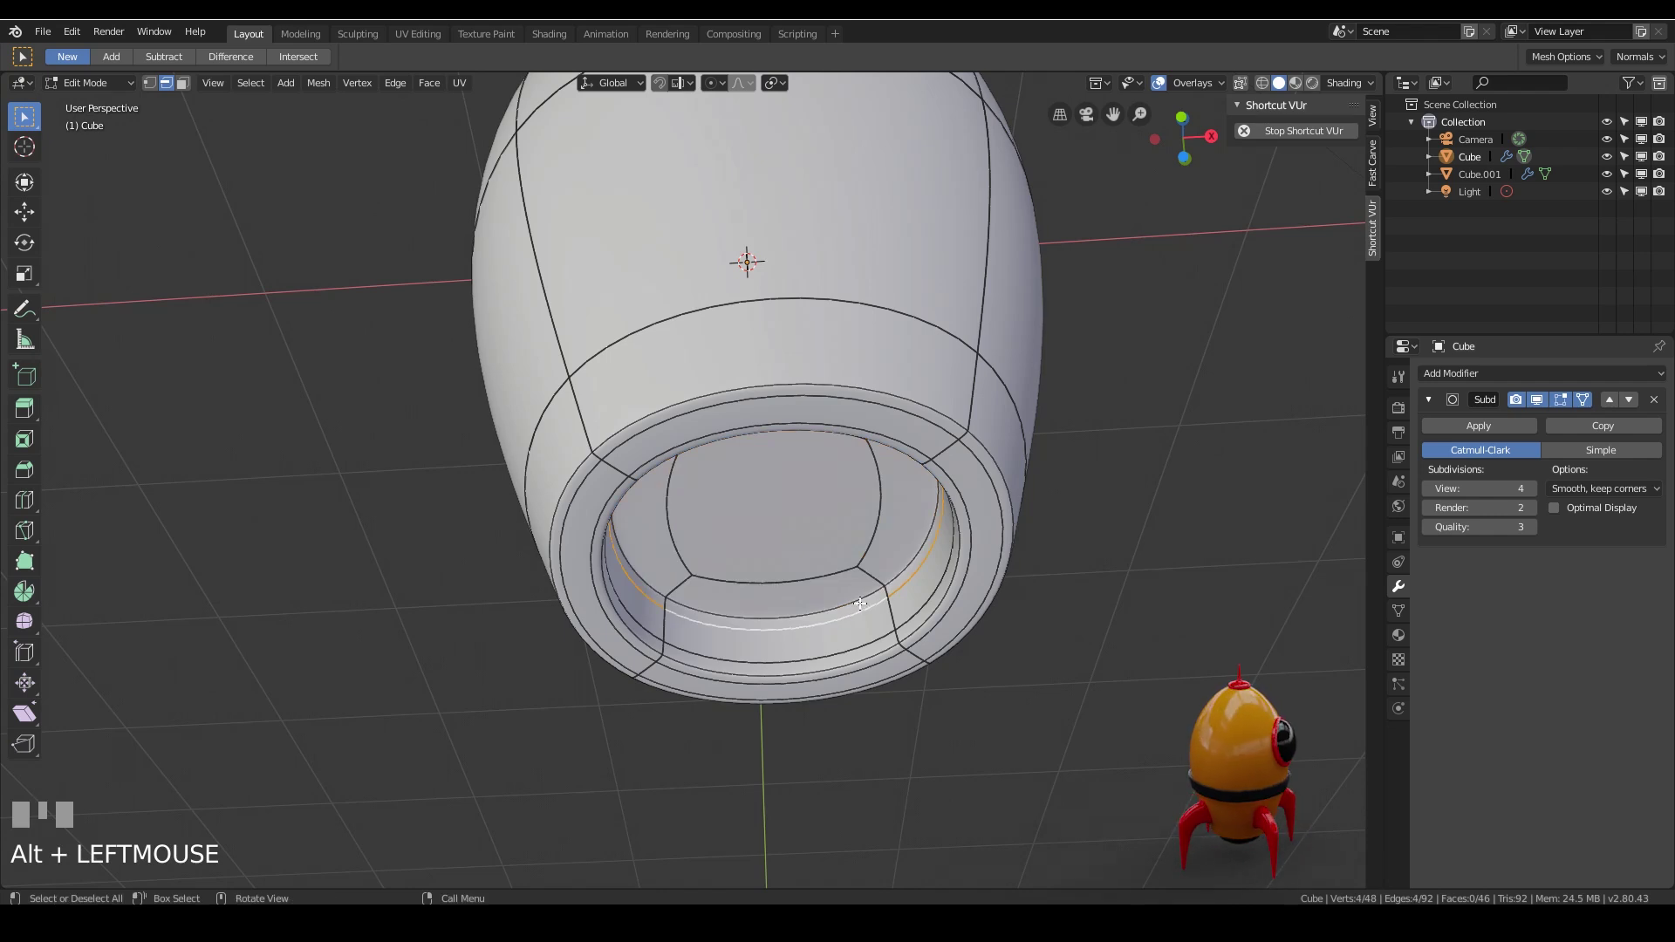
pyautogui.press('g')
pyautogui.press('g')
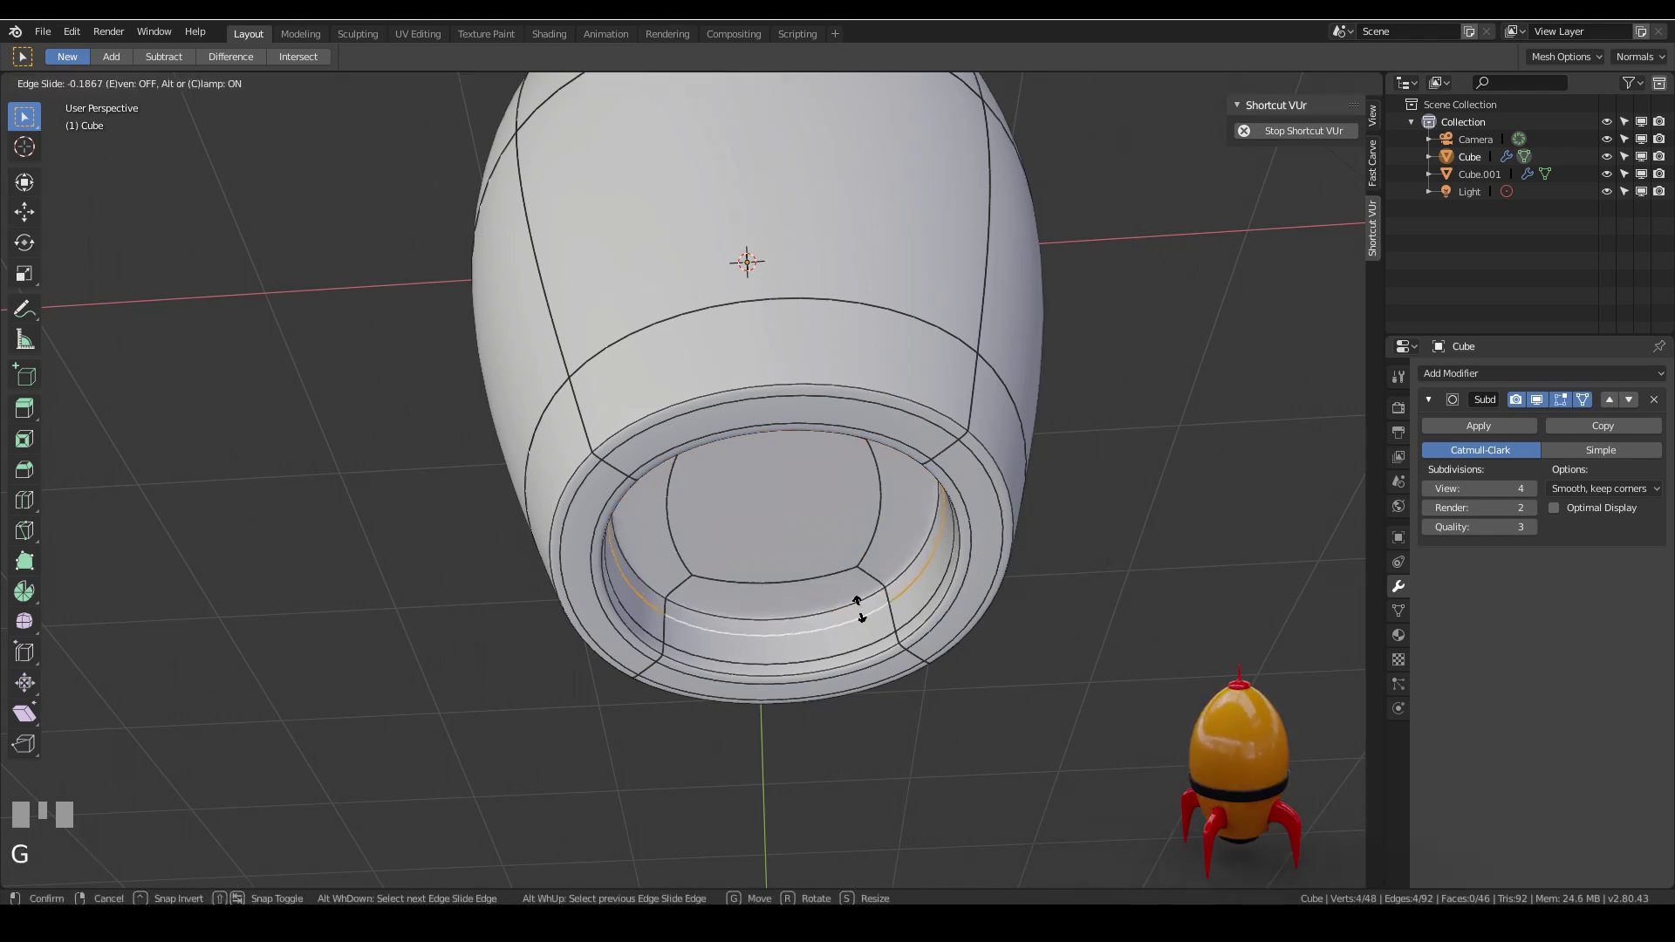
pyautogui.click(874, 618)
pyautogui.press('Tab')
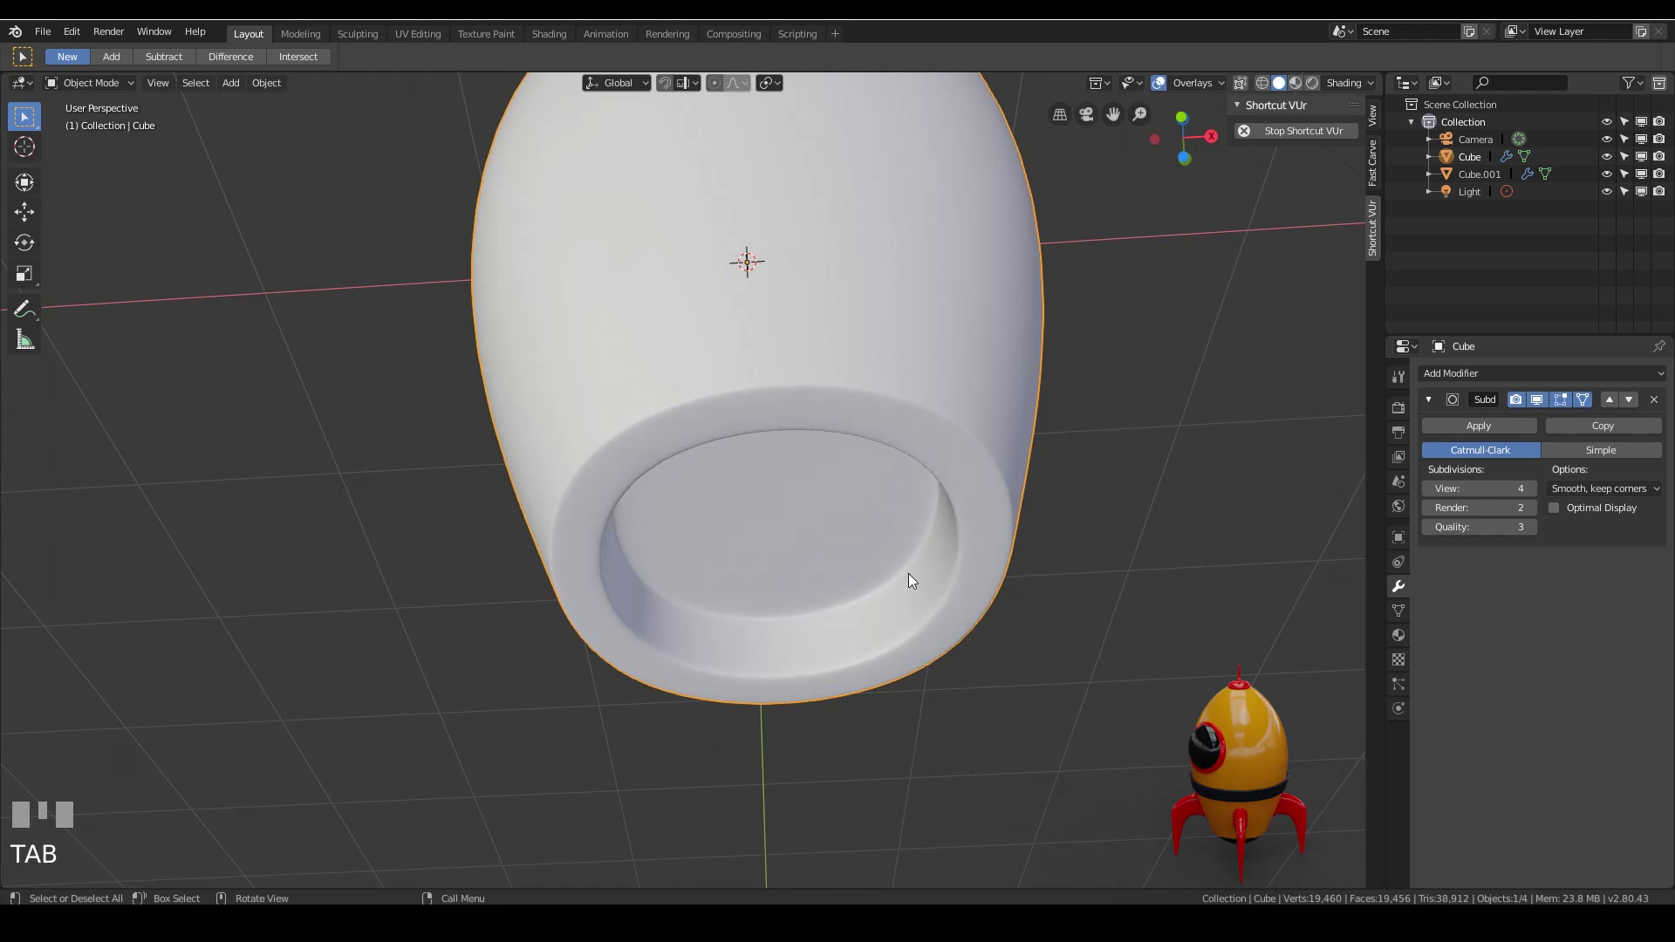
# Select the inner end face of the recess in Edit Mode and duplicate it in place.
pyautogui.scroll(-2, 991, 469)
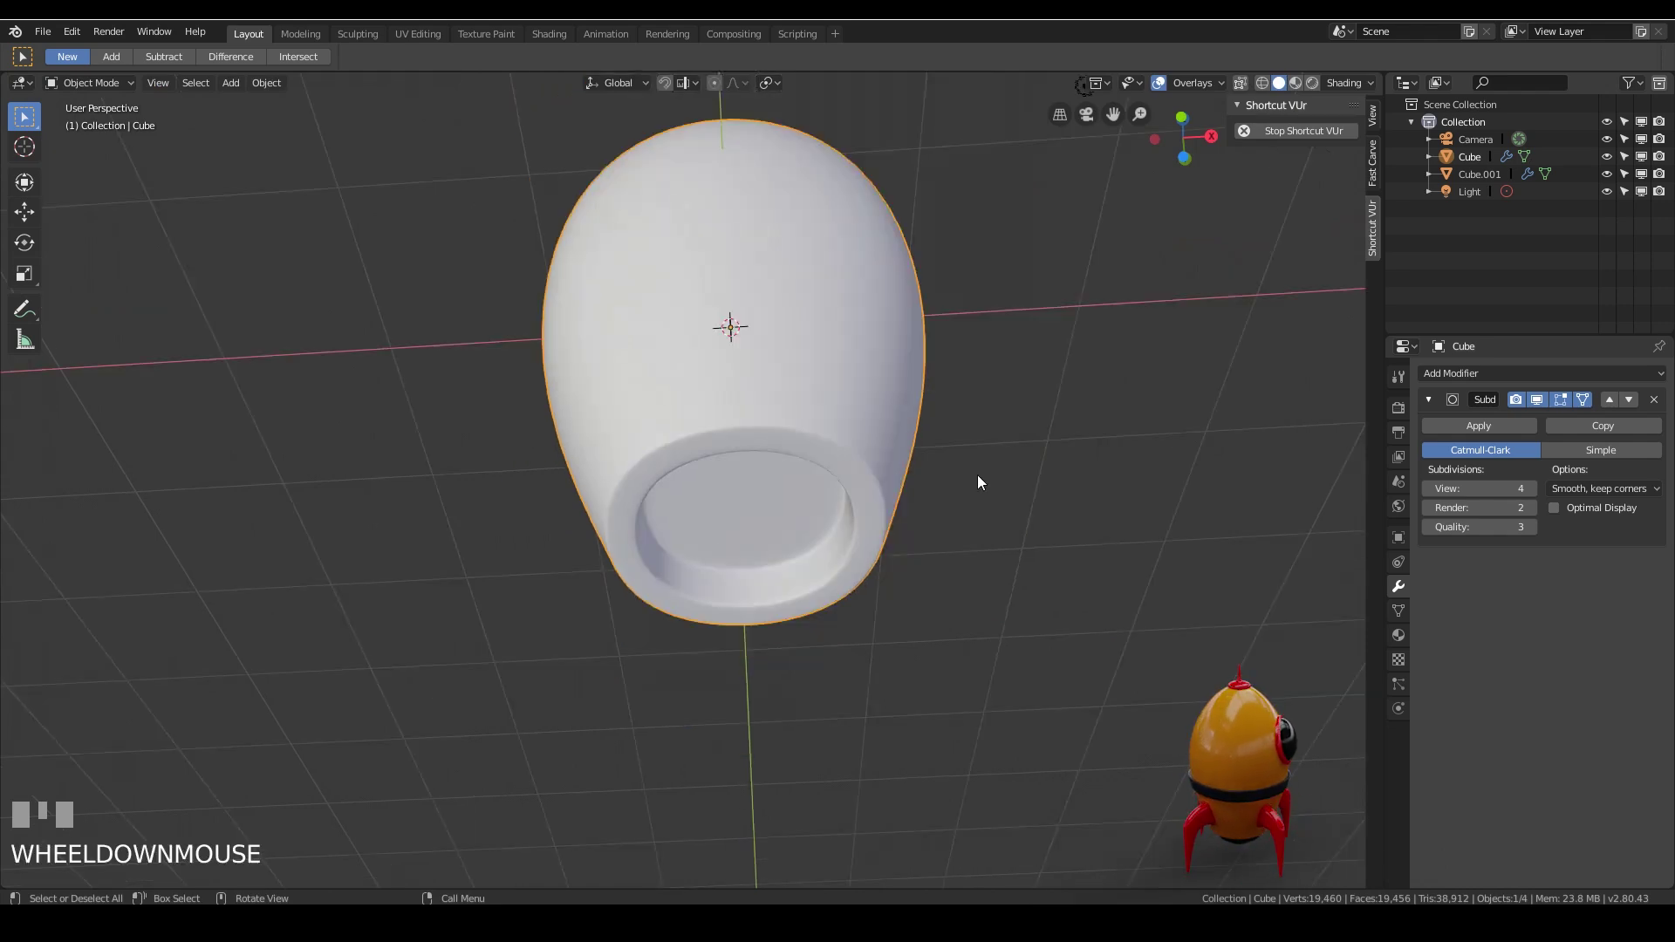
pyautogui.moveTo(977, 478); pyautogui.dragTo(900, 555, button='middle')
pyautogui.moveTo(821, 650); pyautogui.dragTo(789, 545, button='middle')
pyautogui.scroll(3, 788, 572)
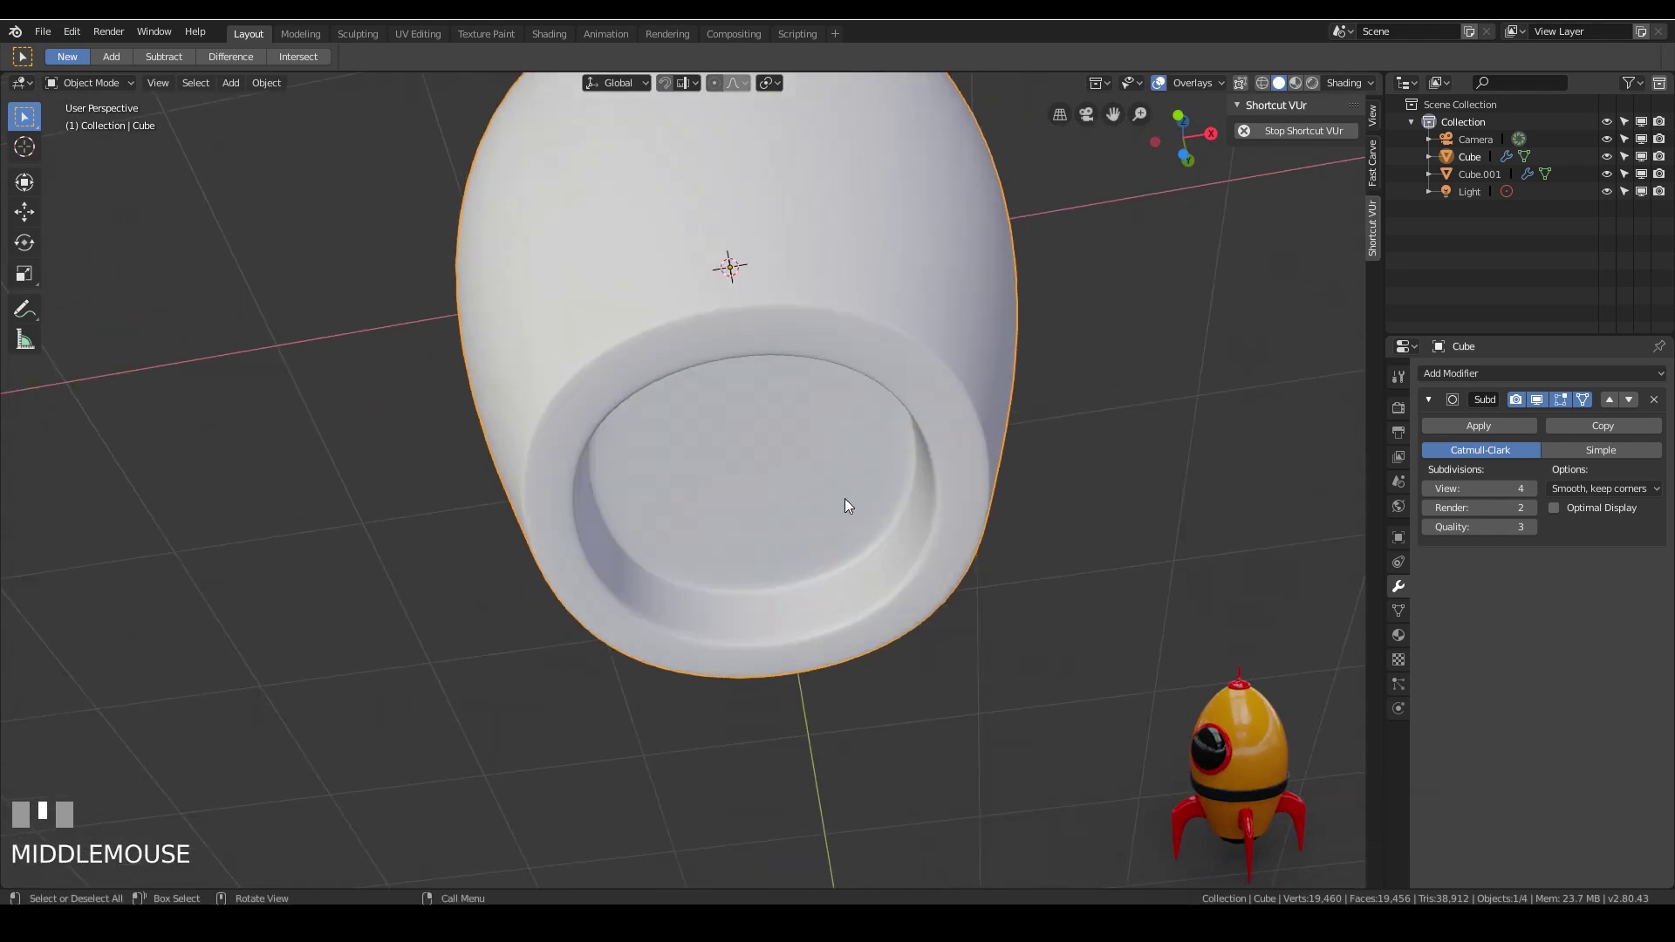
pyautogui.press('Tab')
pyautogui.click(784, 478)
pyautogui.press('3')
pyautogui.click(776, 480)
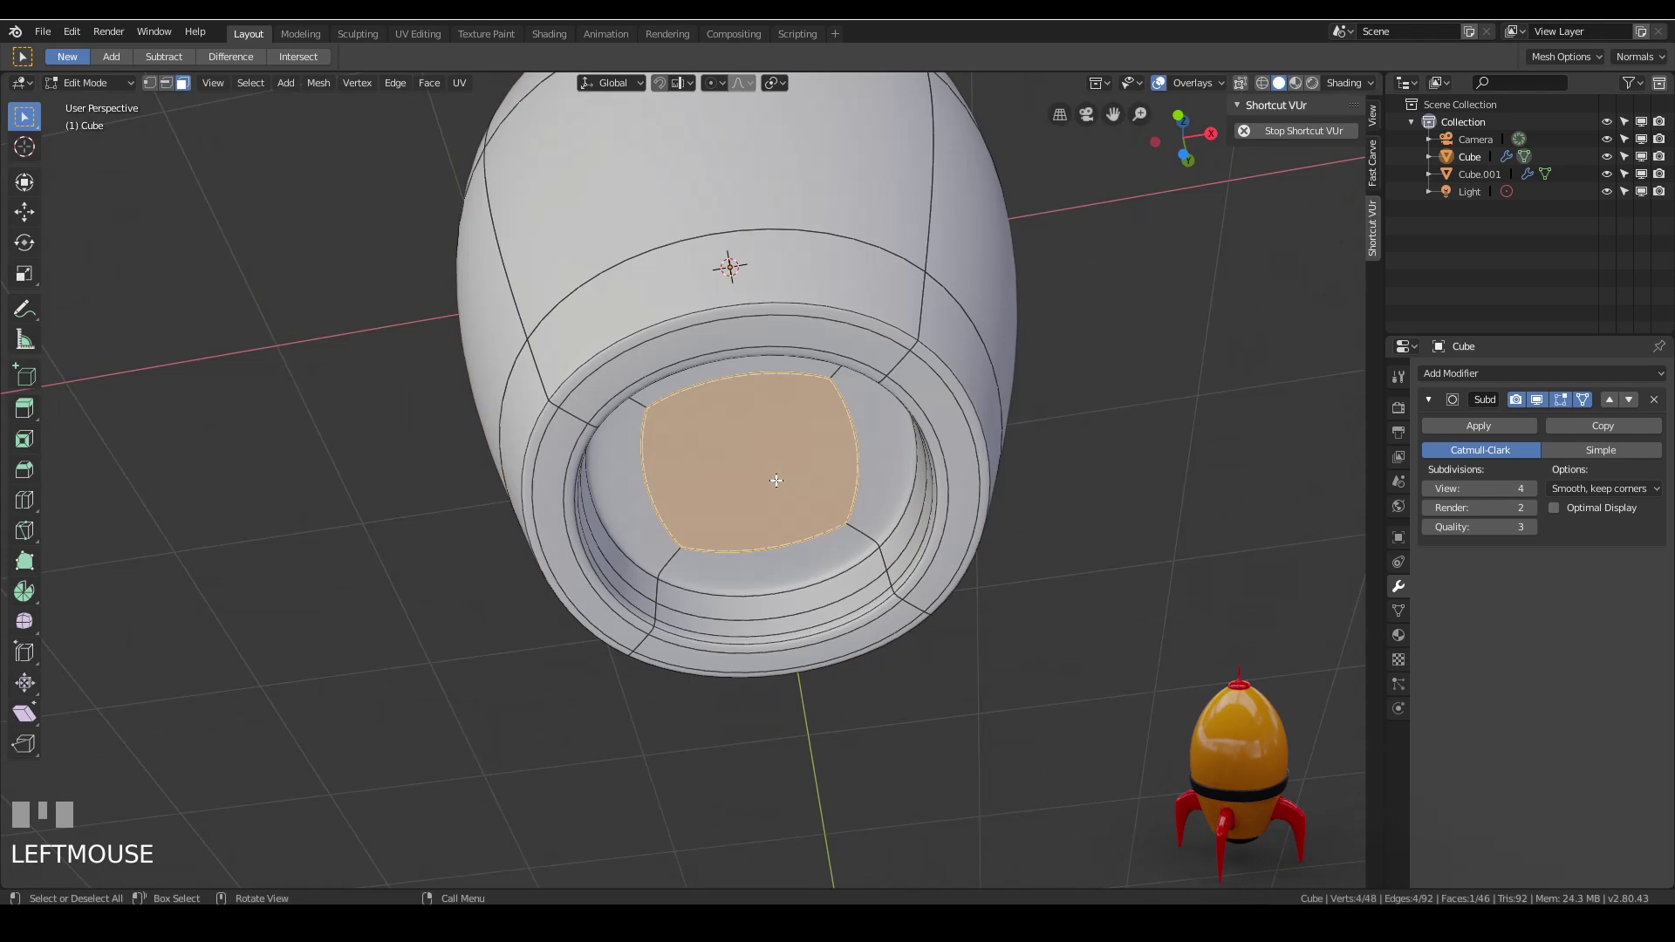
pyautogui.hotkey('shift', 'd')
pyautogui.click(784, 482)
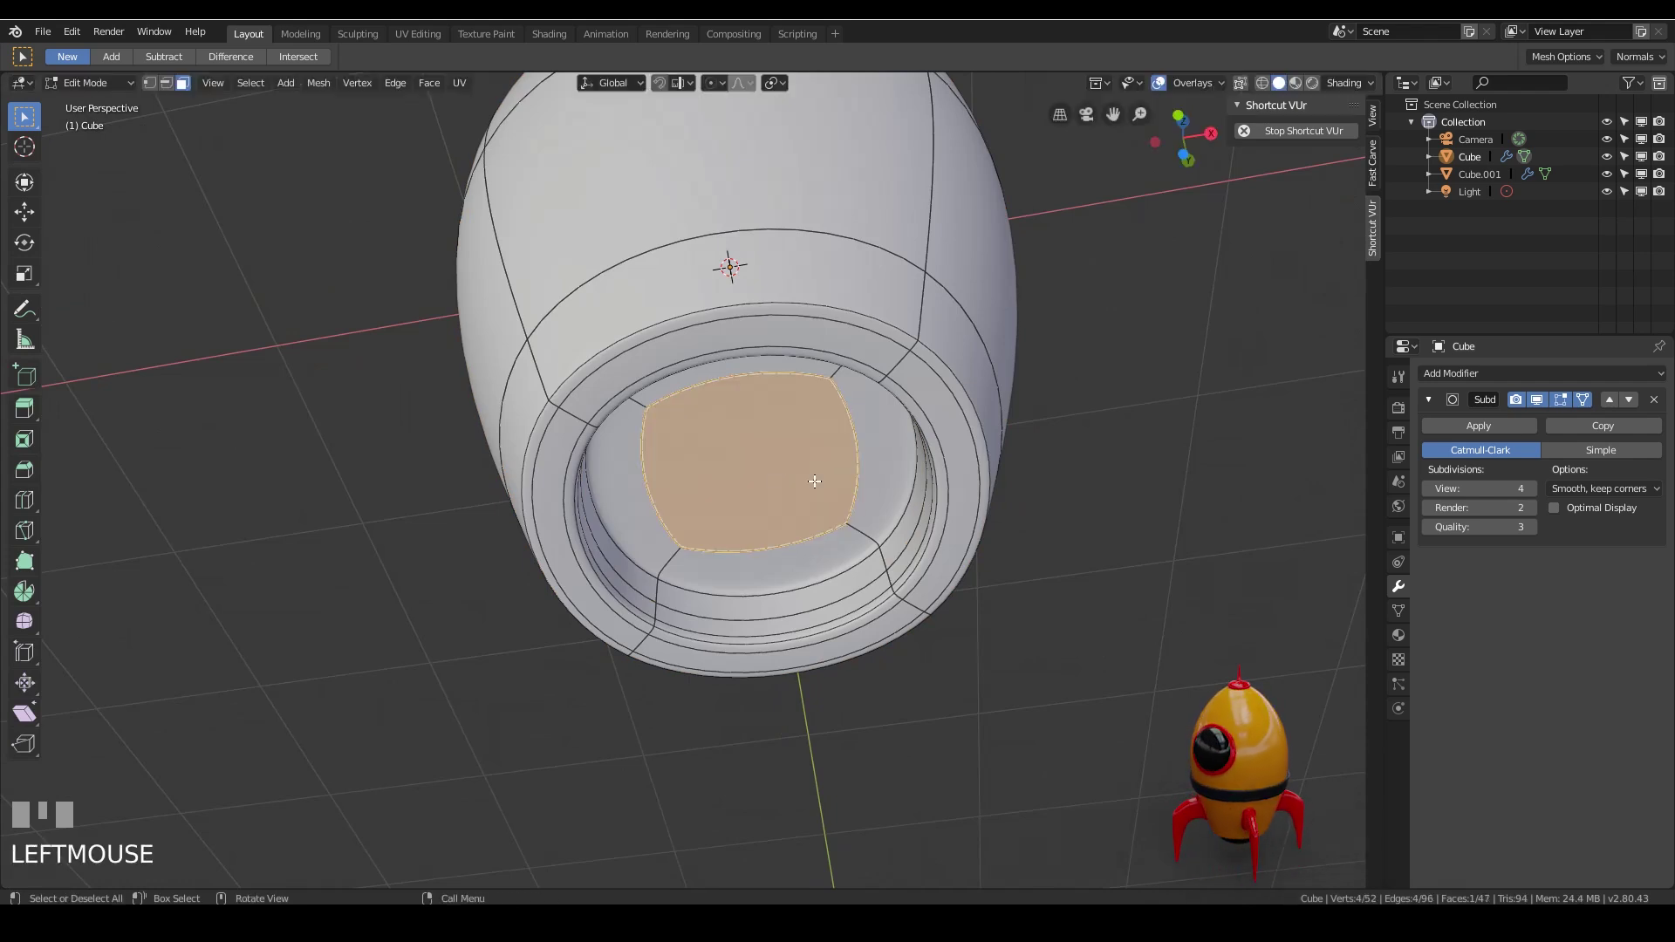
# Separate the duplicated recess face from the body by loose parts, return to Object Mode and select the new face object.
pyautogui.press('a')
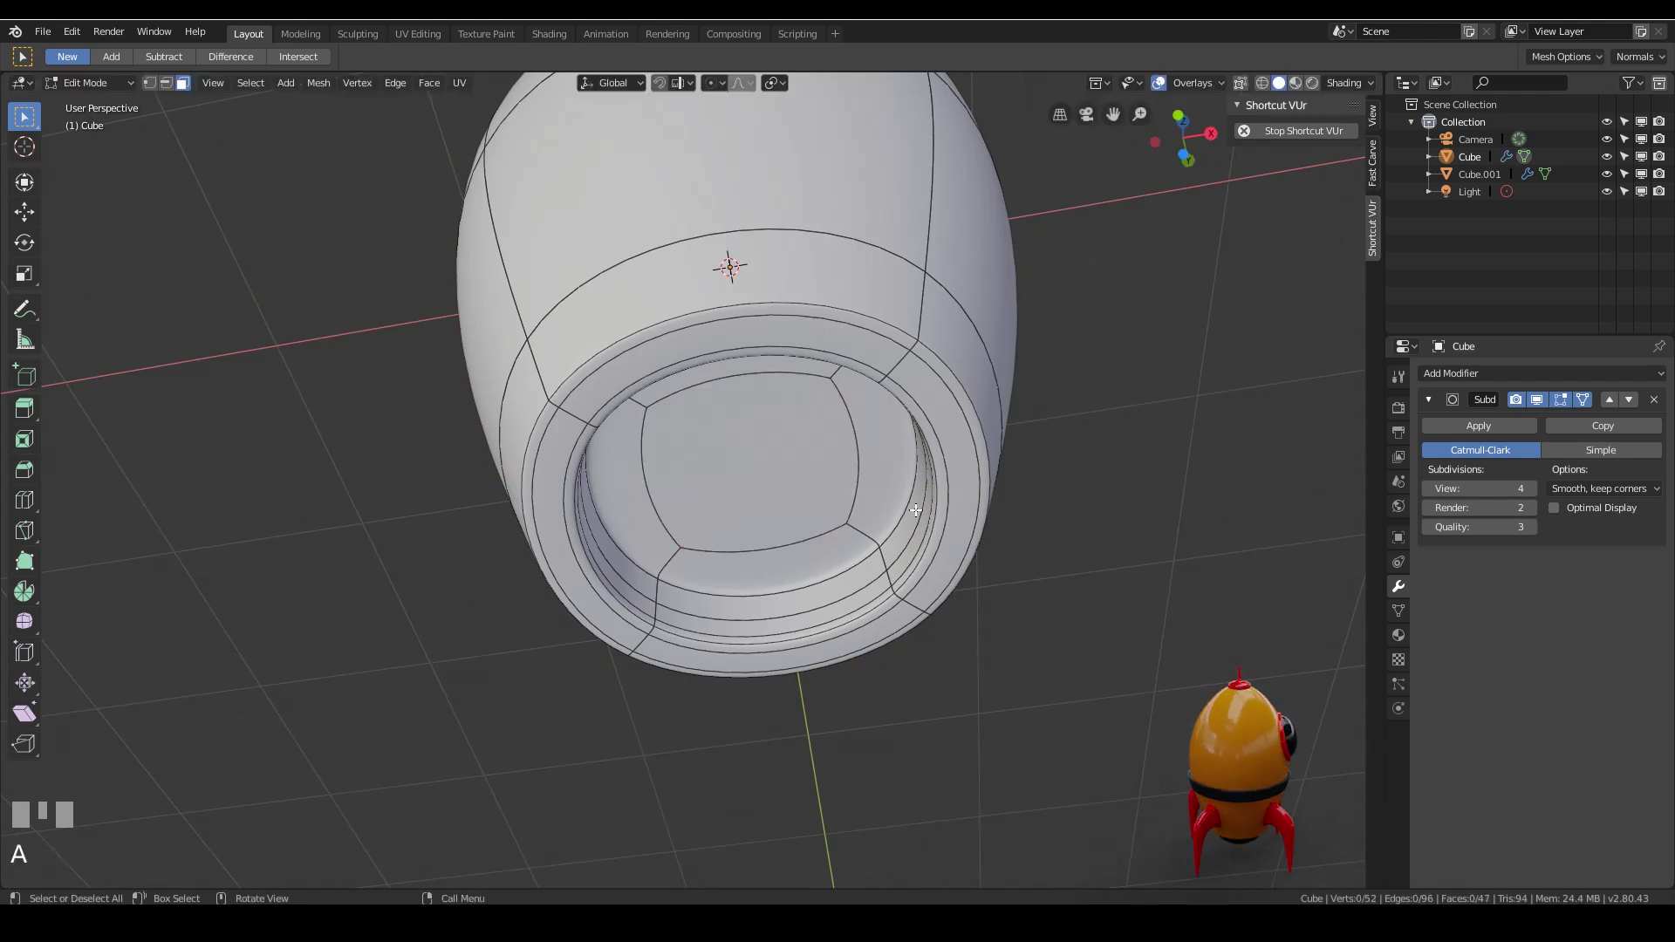
pyautogui.press('p')
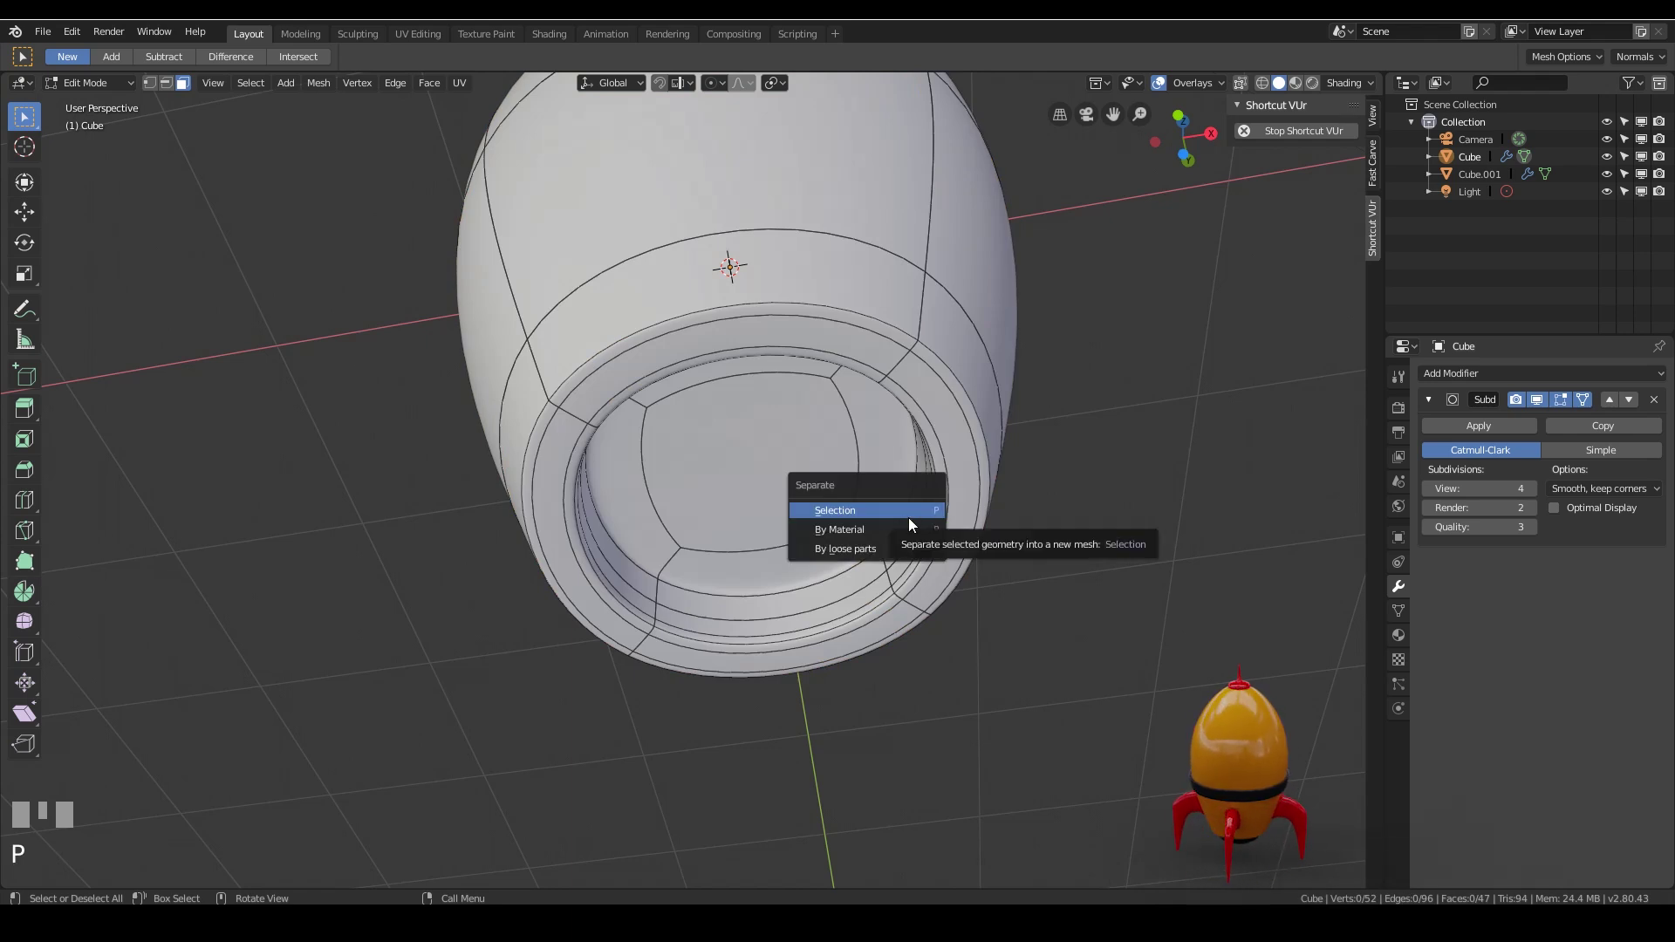
pyautogui.click(886, 548)
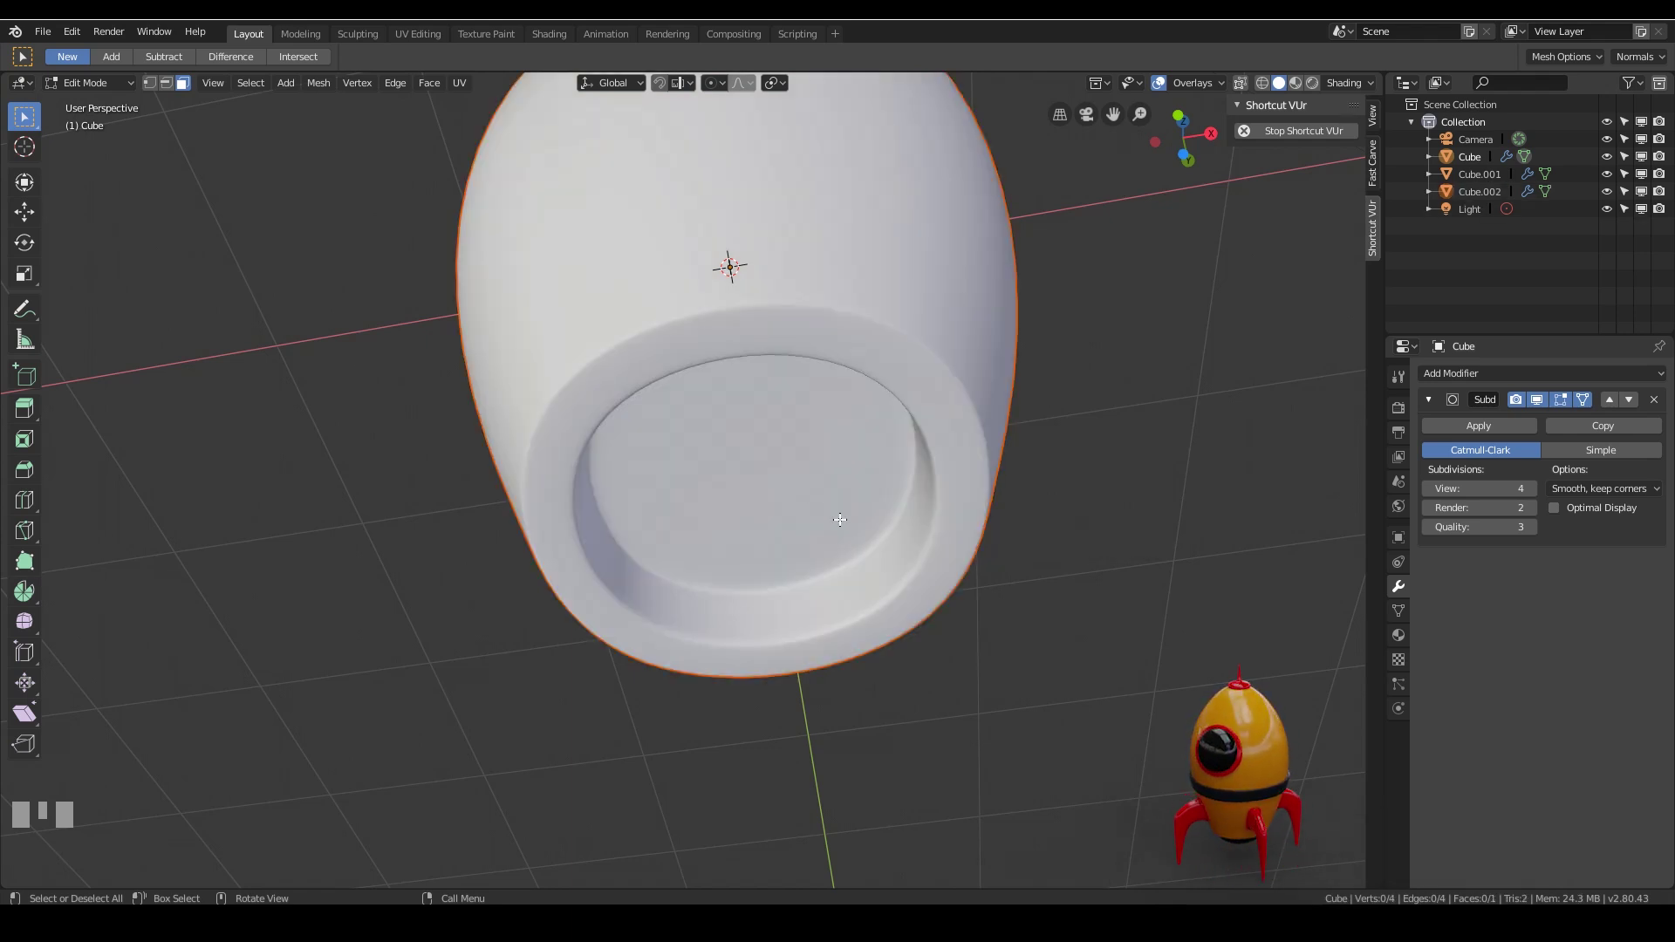
pyautogui.press('Tab')
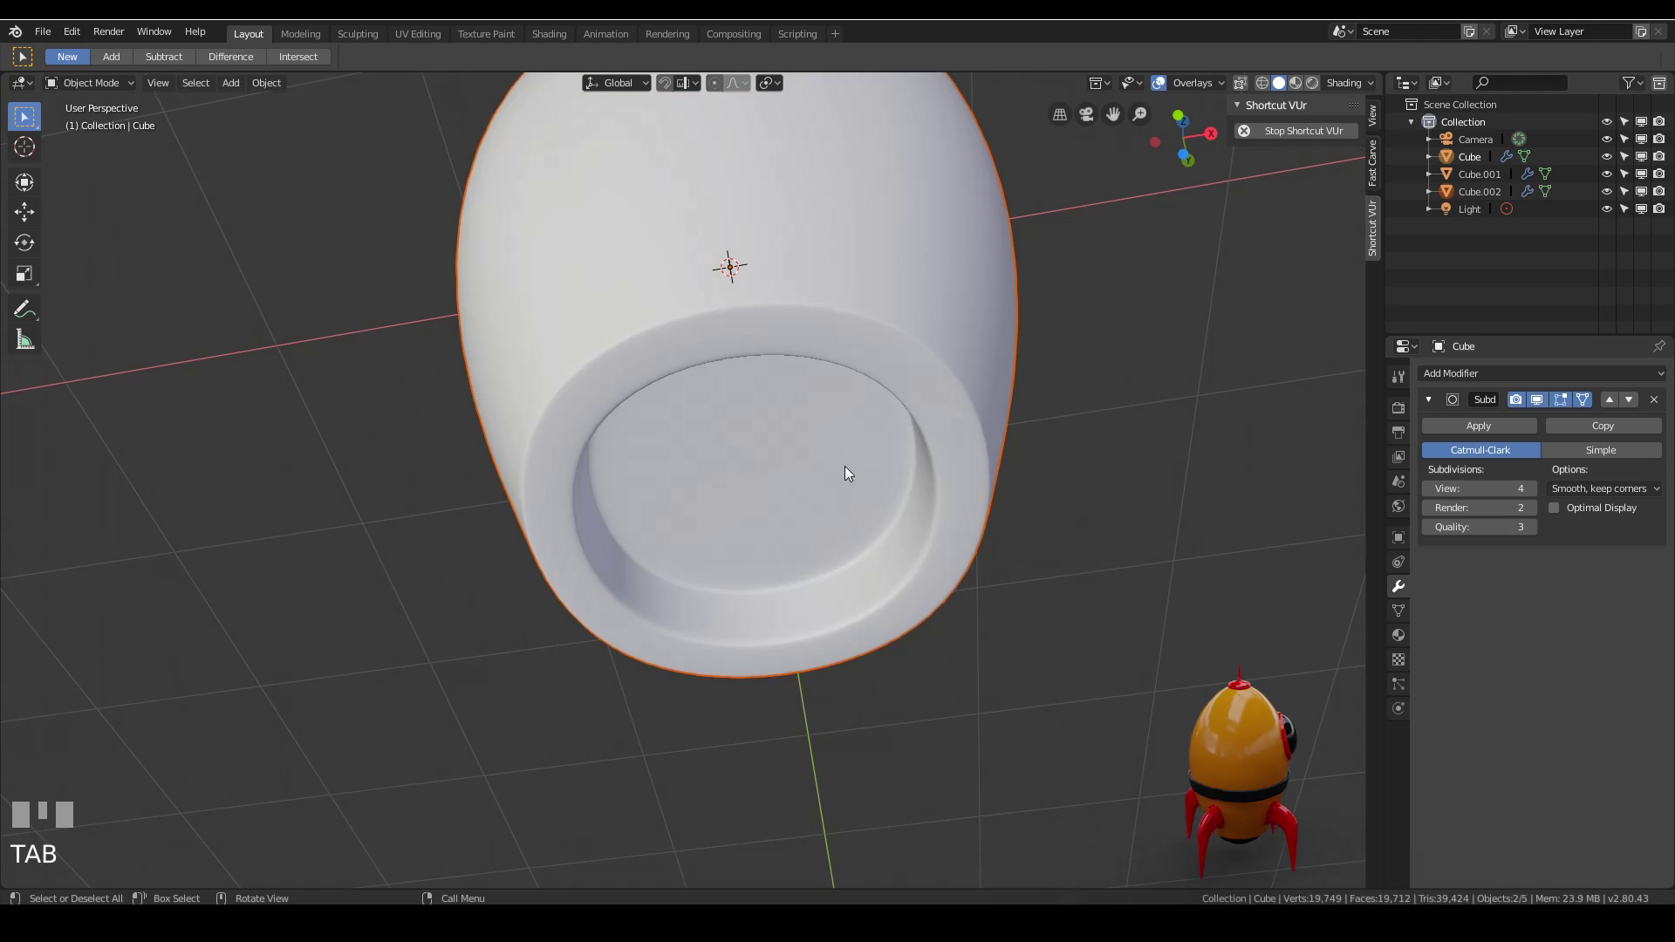
pyautogui.click(759, 476)
pyautogui.click(750, 450)
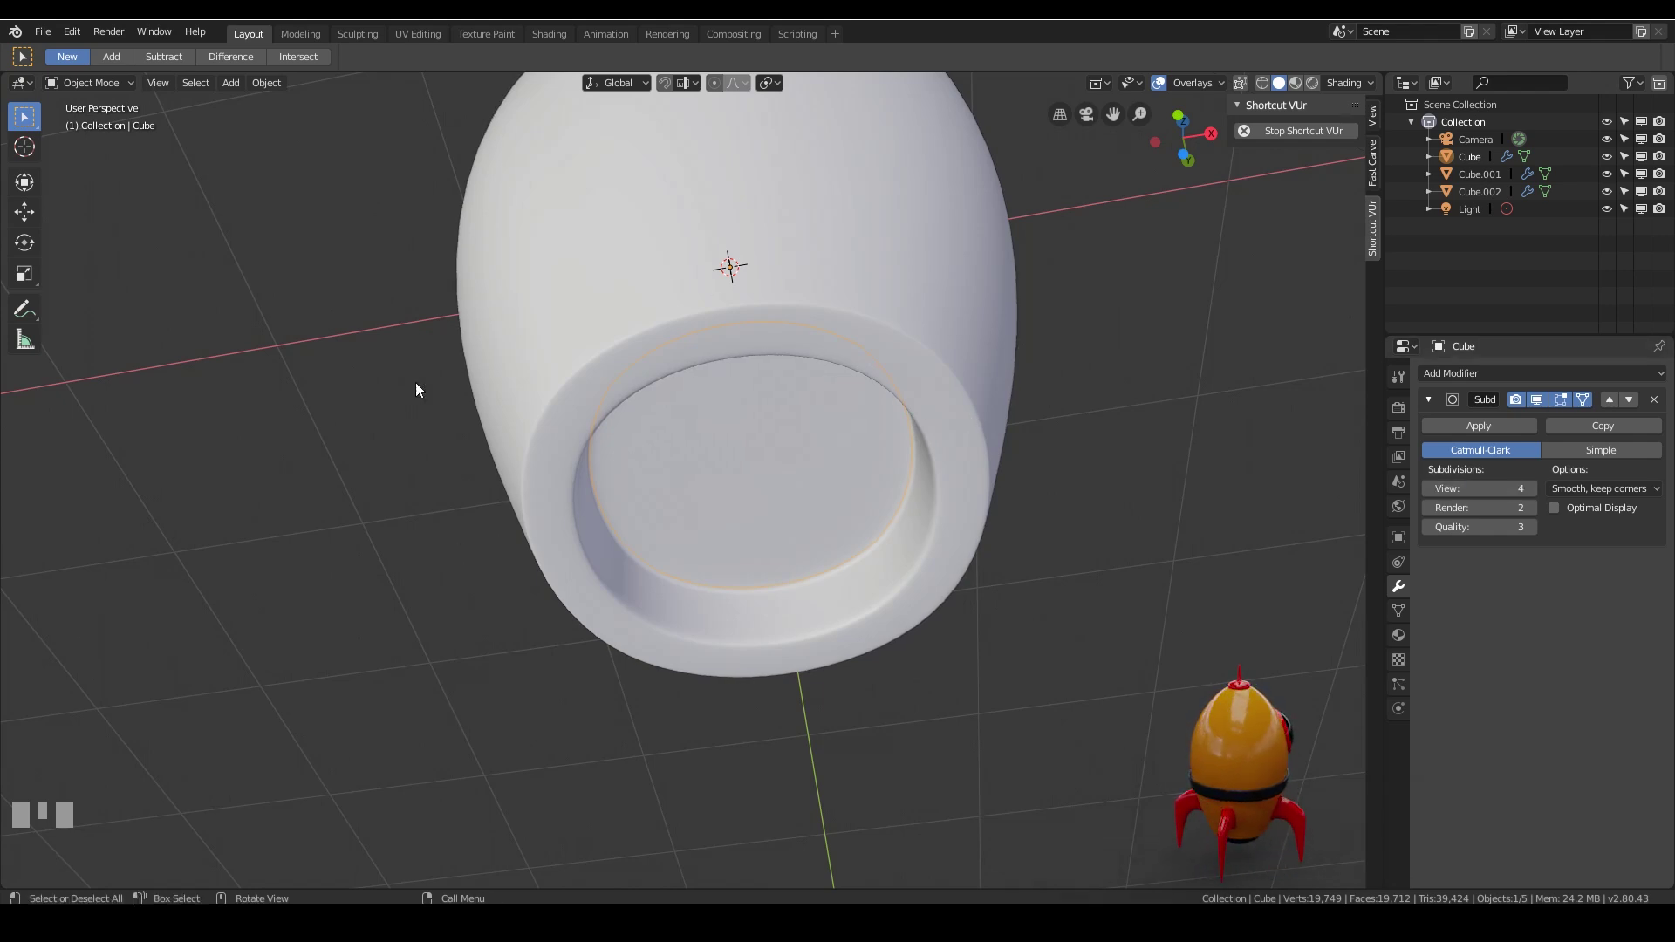
# Scale the separated face to about 0.92 and move it about 0.18 m down along Z toward the recess opening.
pyautogui.press('s')
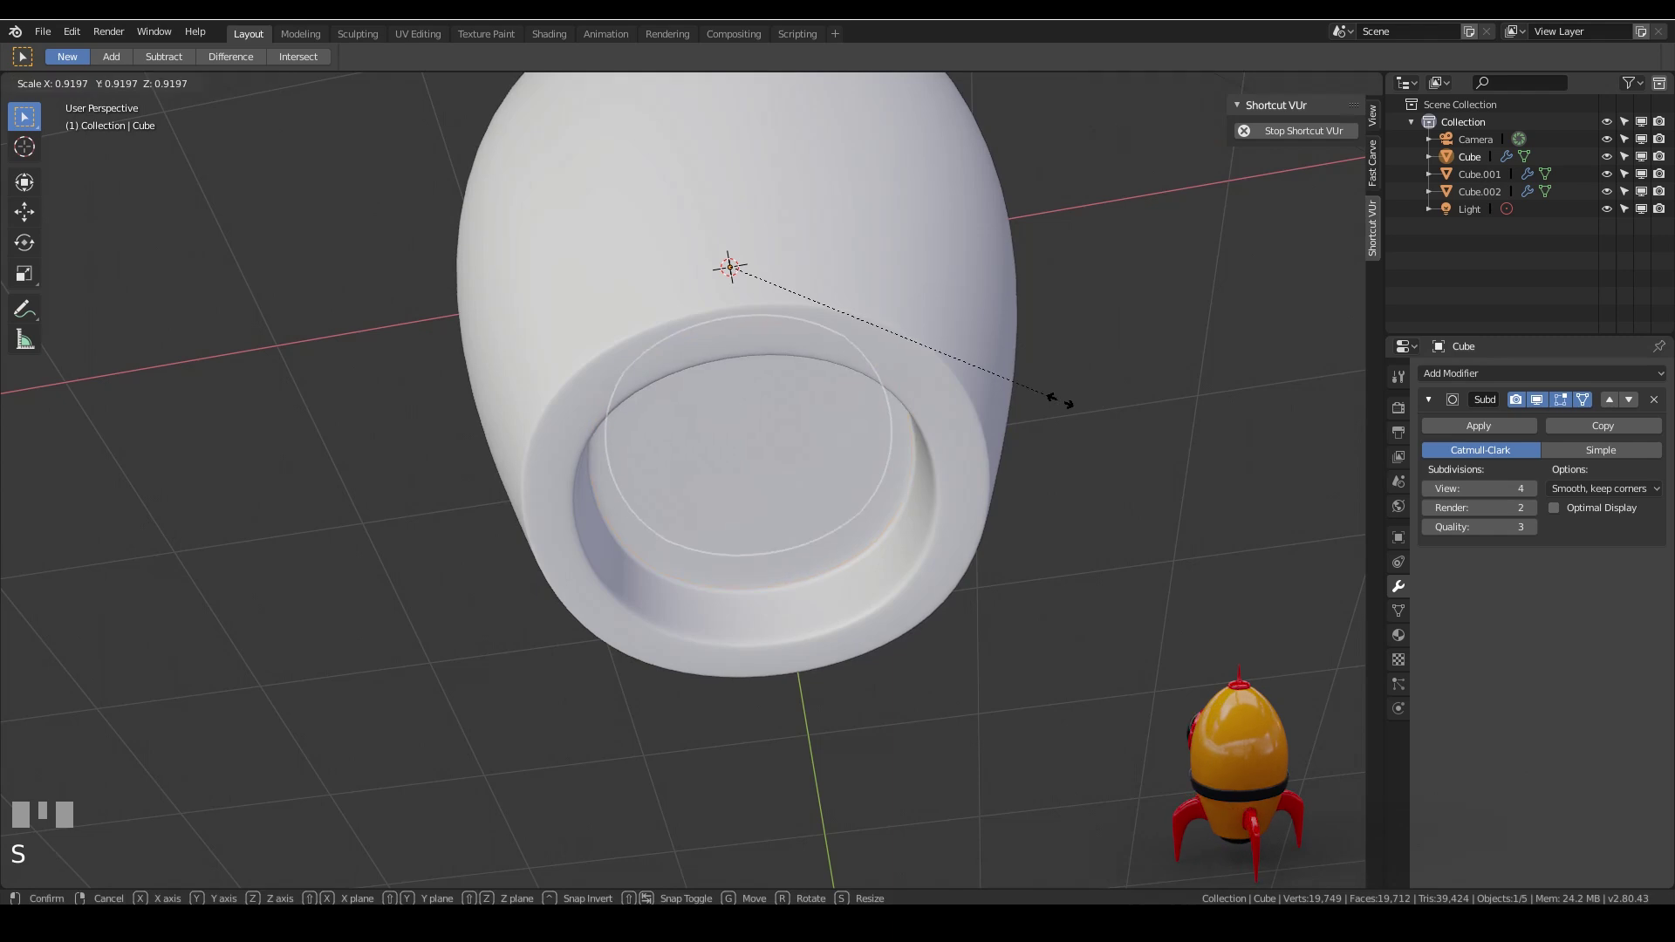
pyautogui.click(1060, 401)
pyautogui.moveTo(1060, 400); pyautogui.dragTo(956, 330, button='middle')
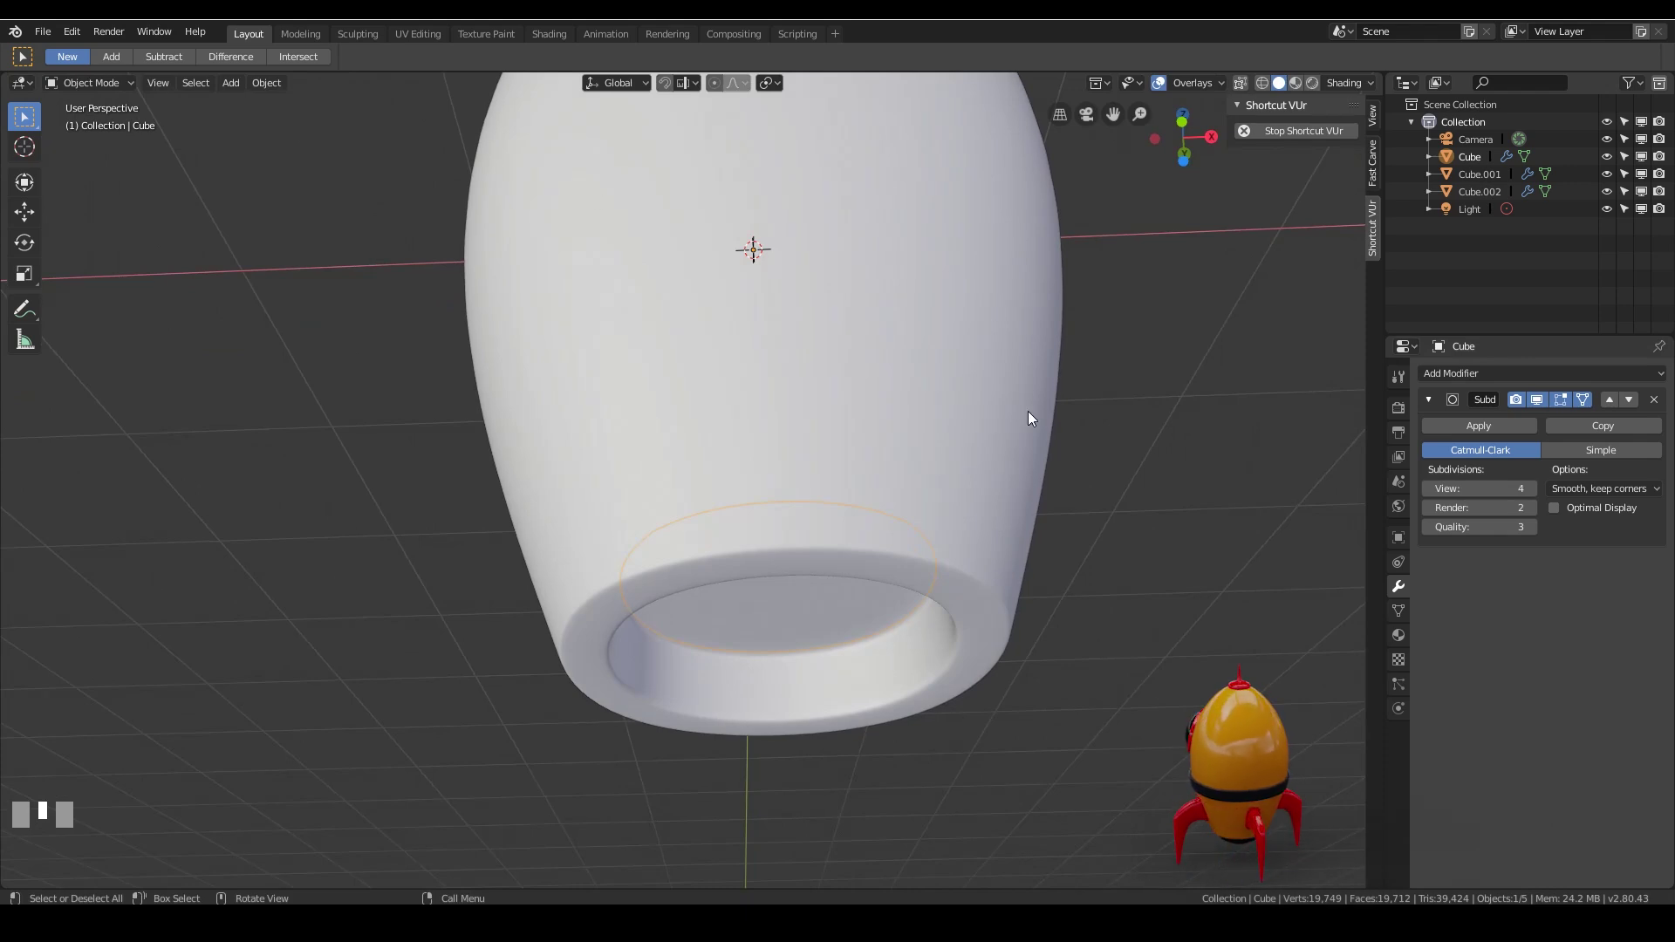
pyautogui.moveTo(957, 482); pyautogui.dragTo(953, 468, button='middle')
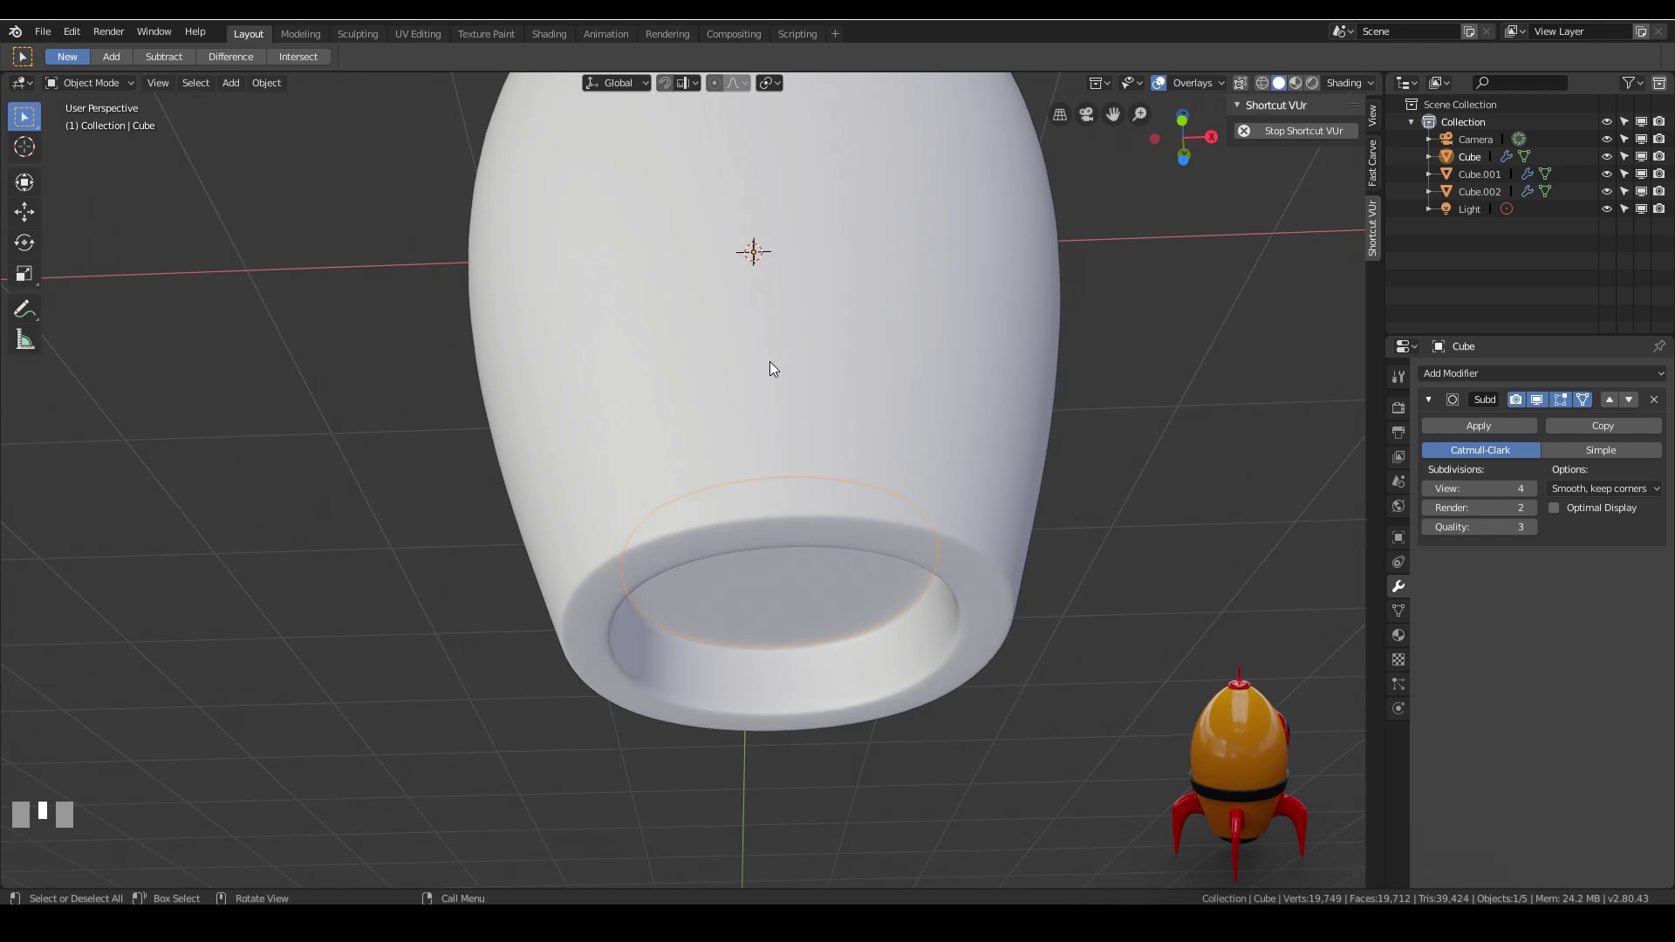
pyautogui.press('g')
pyautogui.press('z')
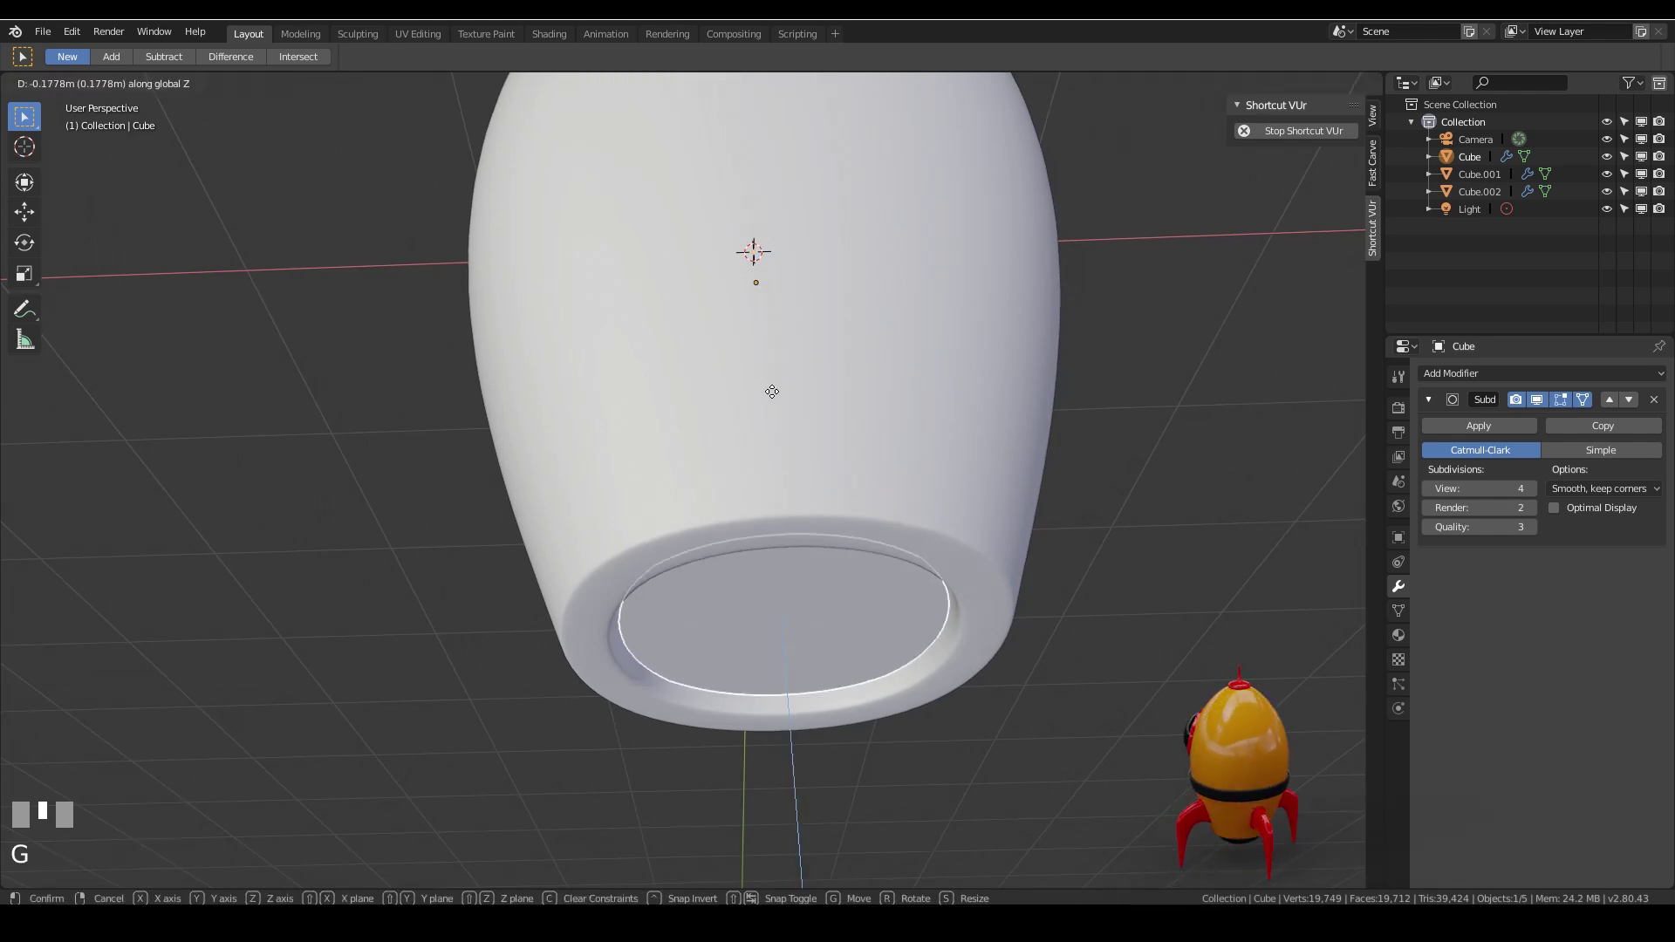
pyautogui.click(799, 389)
# Extrude the separated face downward out of the recess in Edit Mode and hide the edit cage on the subdivided surface.
pyautogui.press('Tab')
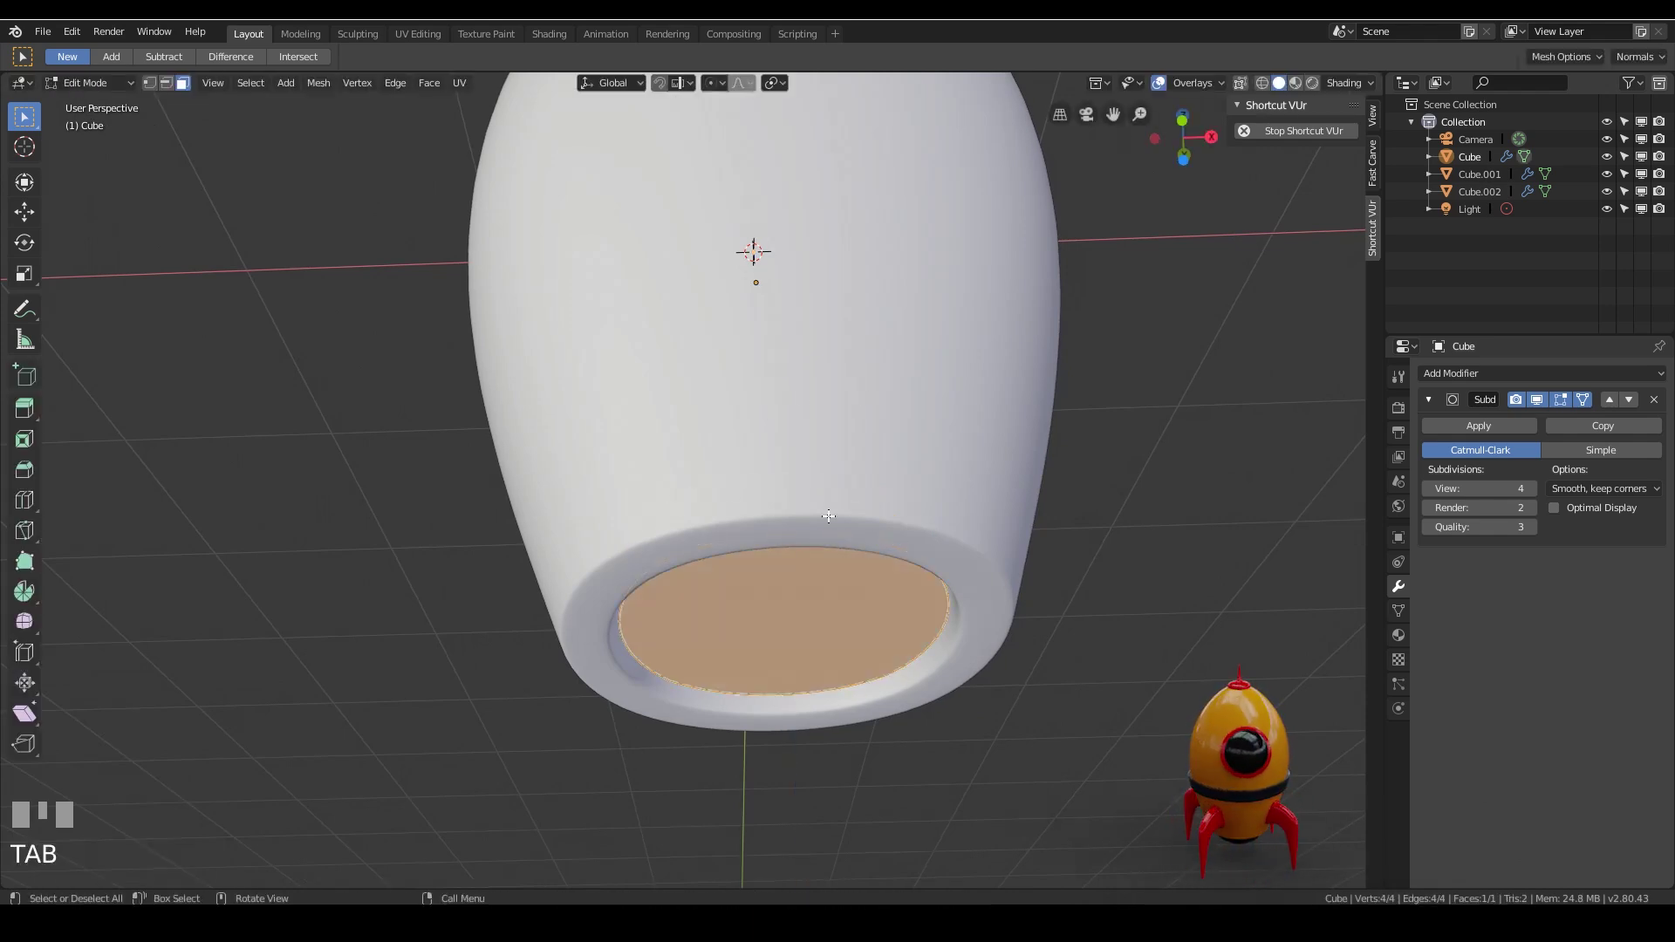
pyautogui.press('e')
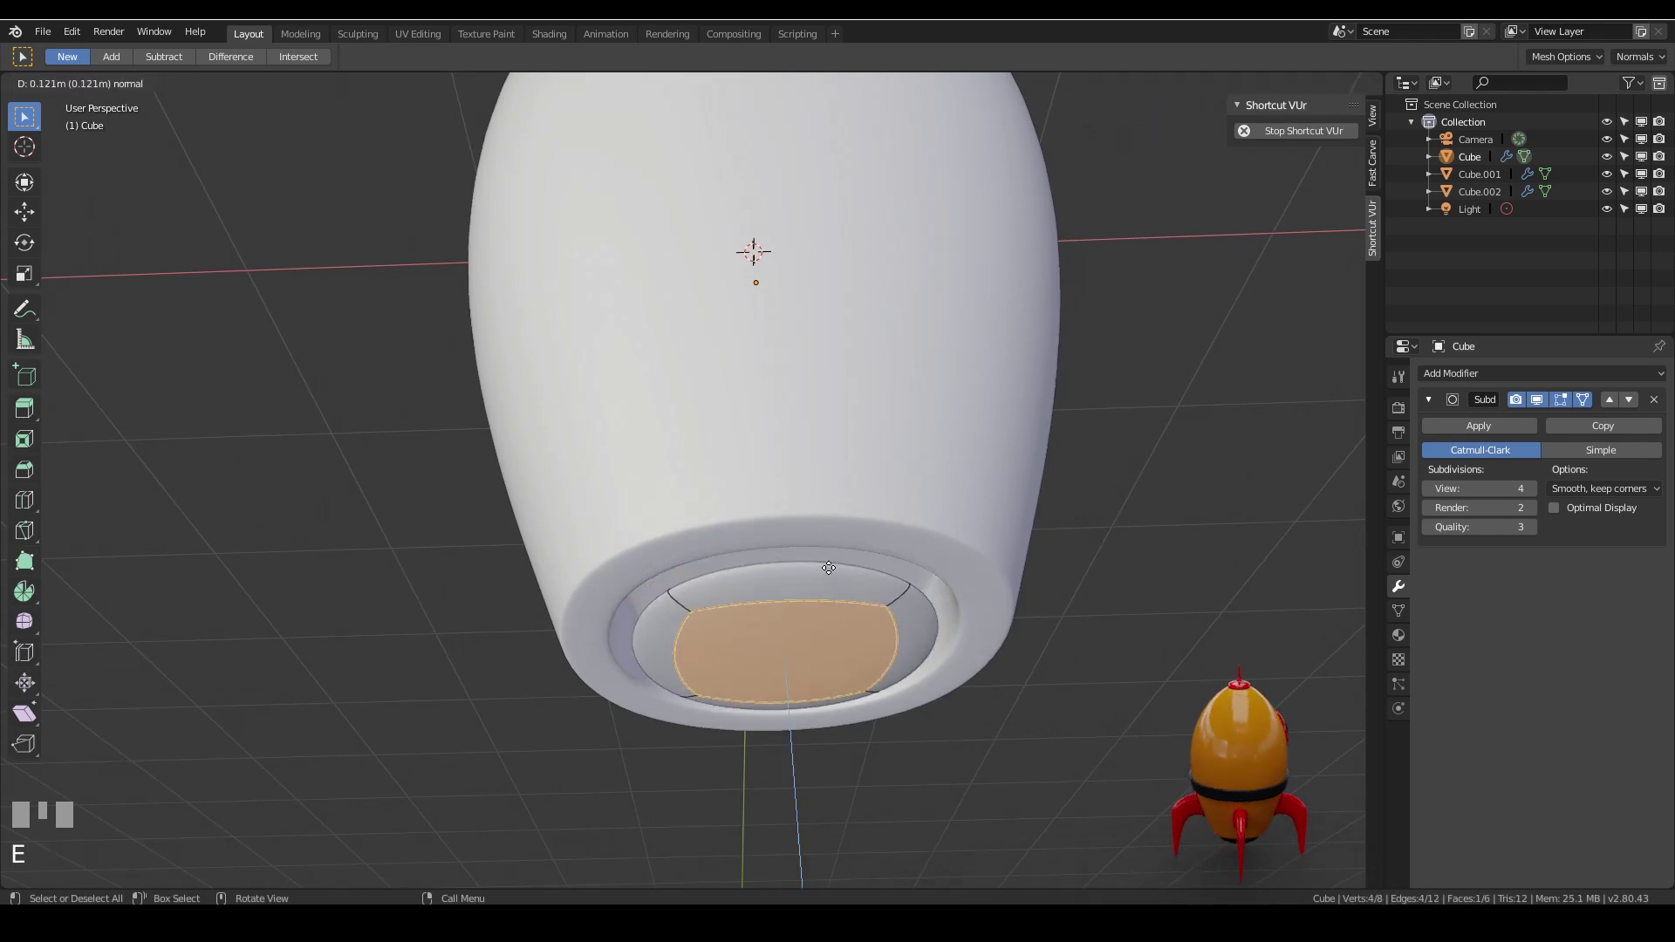
pyautogui.click(829, 791)
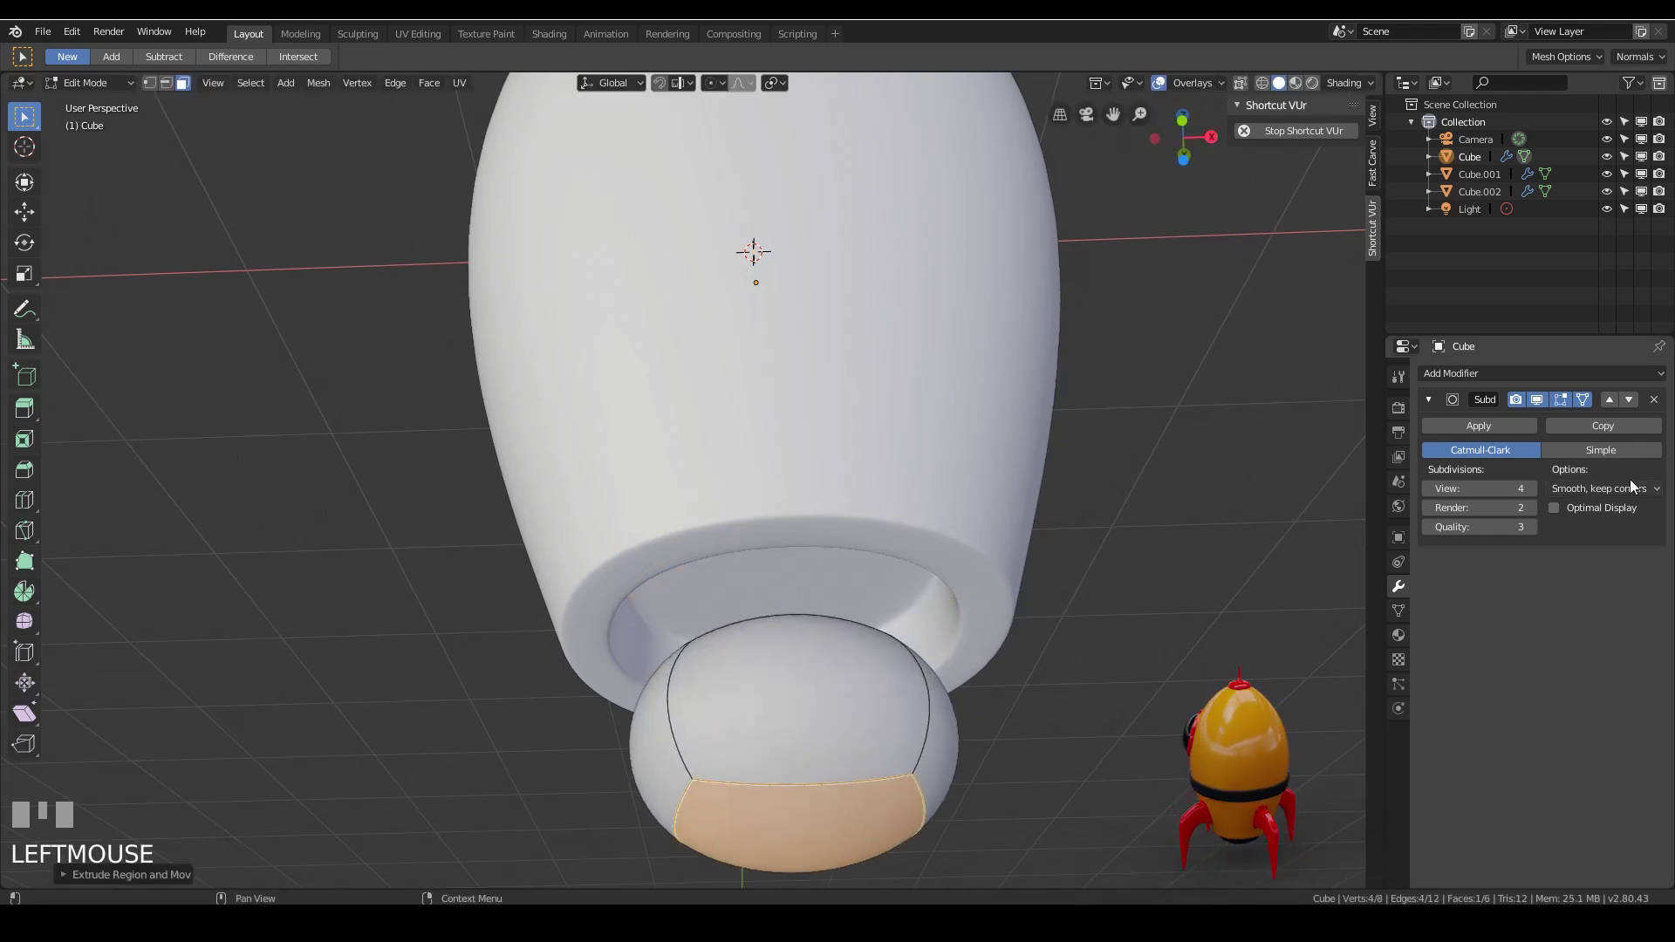
pyautogui.click(1582, 400)
pyautogui.keyDown('shift'); pyautogui.moveTo(1029, 555); pyautogui.dragTo(1018, 445, button='middle'); pyautogui.keyUp('shift')
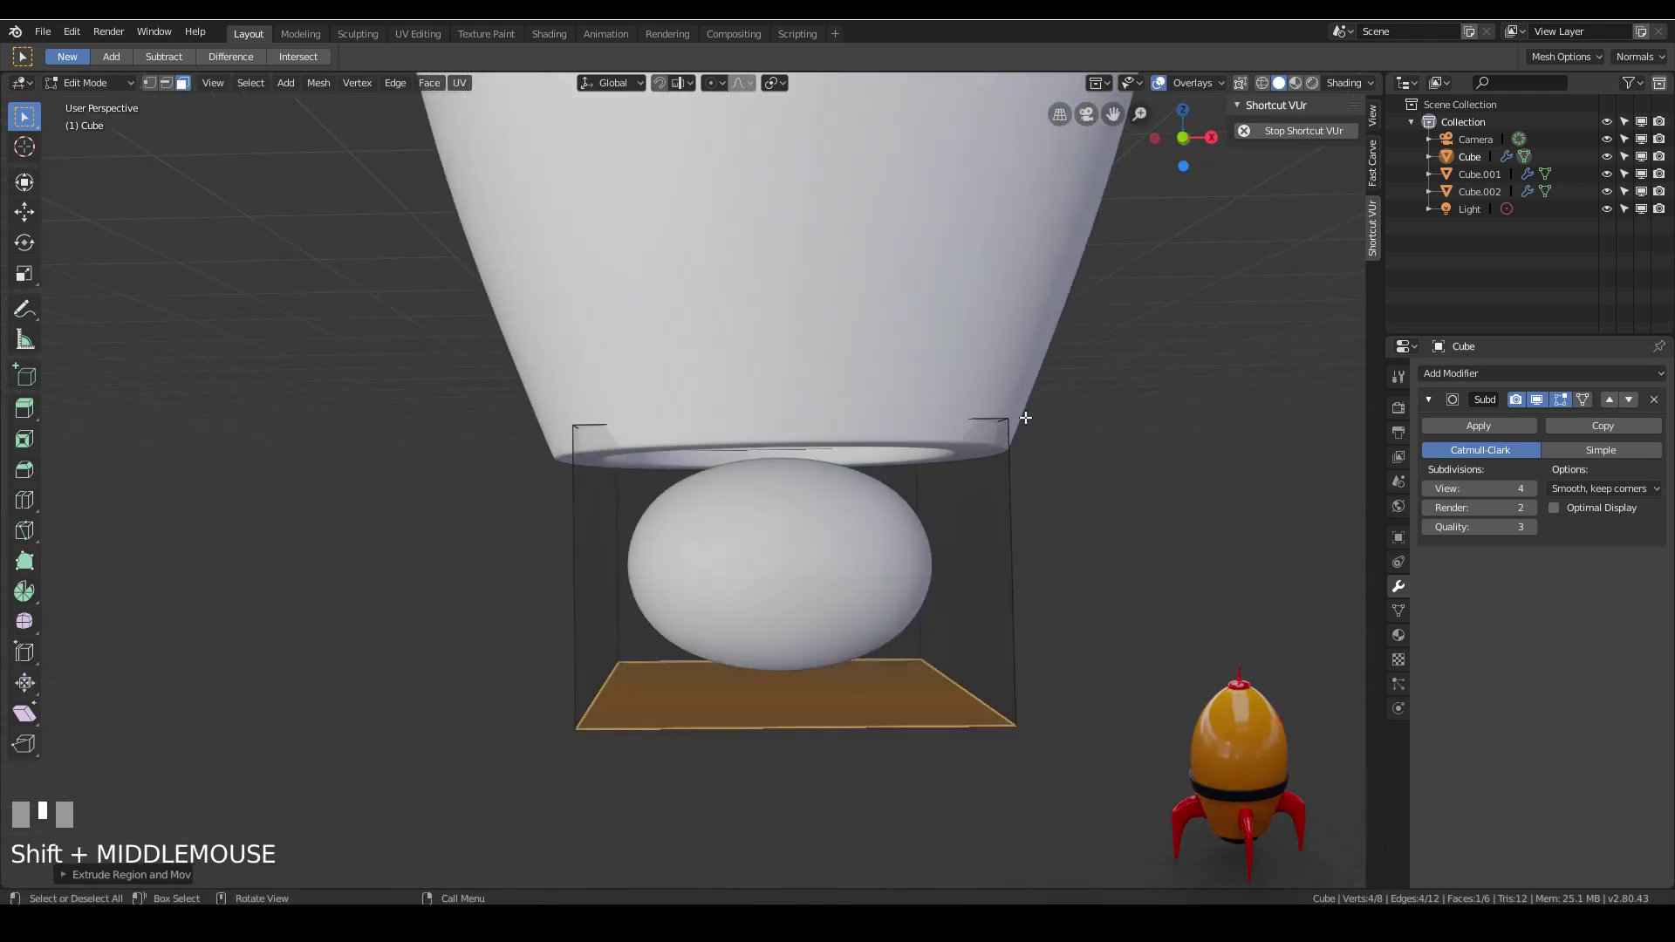
pyautogui.hotkey('ctrl', 'r')
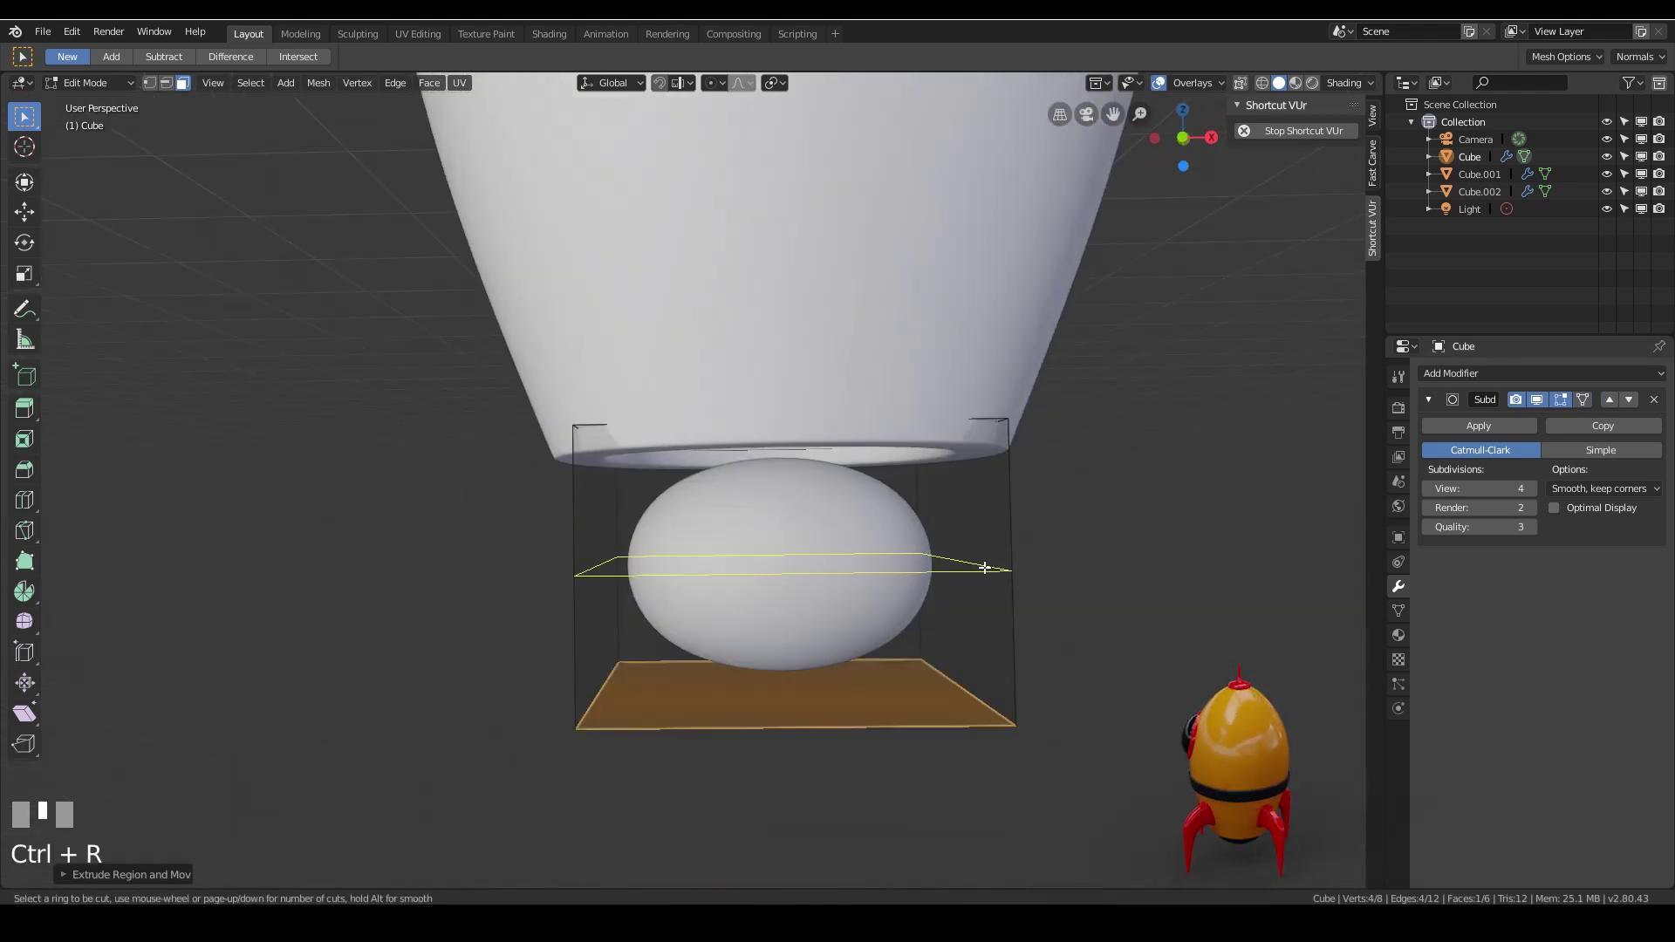
pyautogui.click(983, 564)
pyautogui.click(990, 450)
pyautogui.hotkey('ctrl', 'r')
pyautogui.click(1003, 576)
pyautogui.click(960, 698)
pyautogui.moveTo(872, 611); pyautogui.dragTo(824, 532, button='middle')
pyautogui.hotkey('ctrl', 'z')
pyautogui.hotkey('ctrl', 'z')
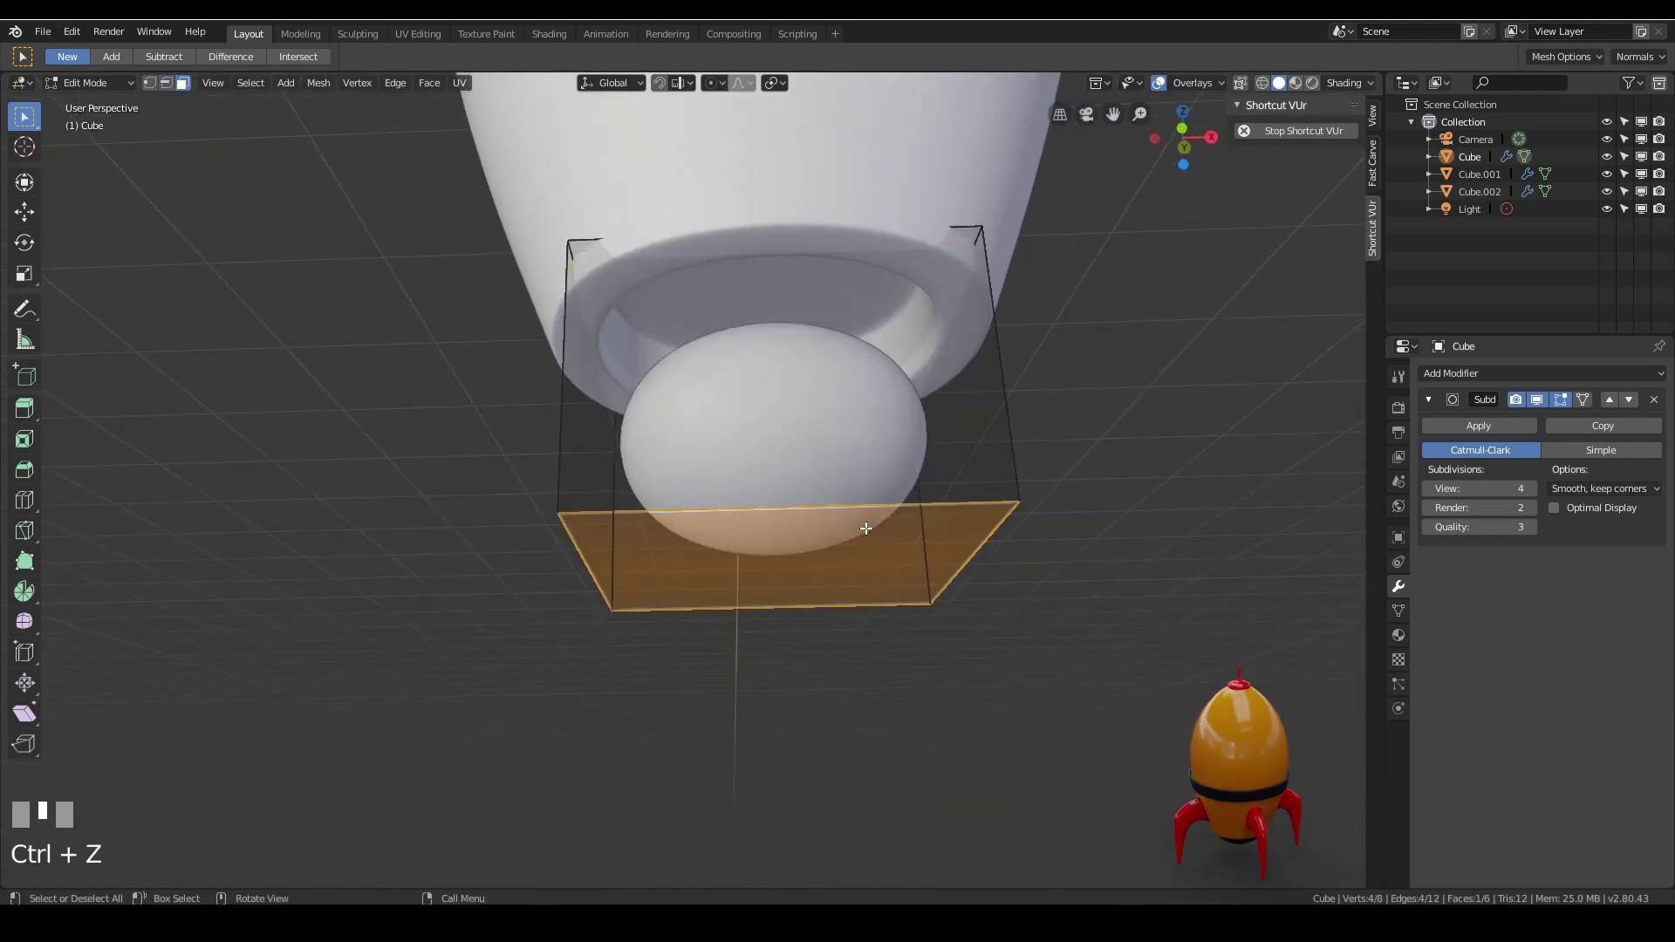
# Bevel the edges of the extruded part's lower end face with two segments and an offset of about 0.016.
pyautogui.hotkey('ctrl', 'b')
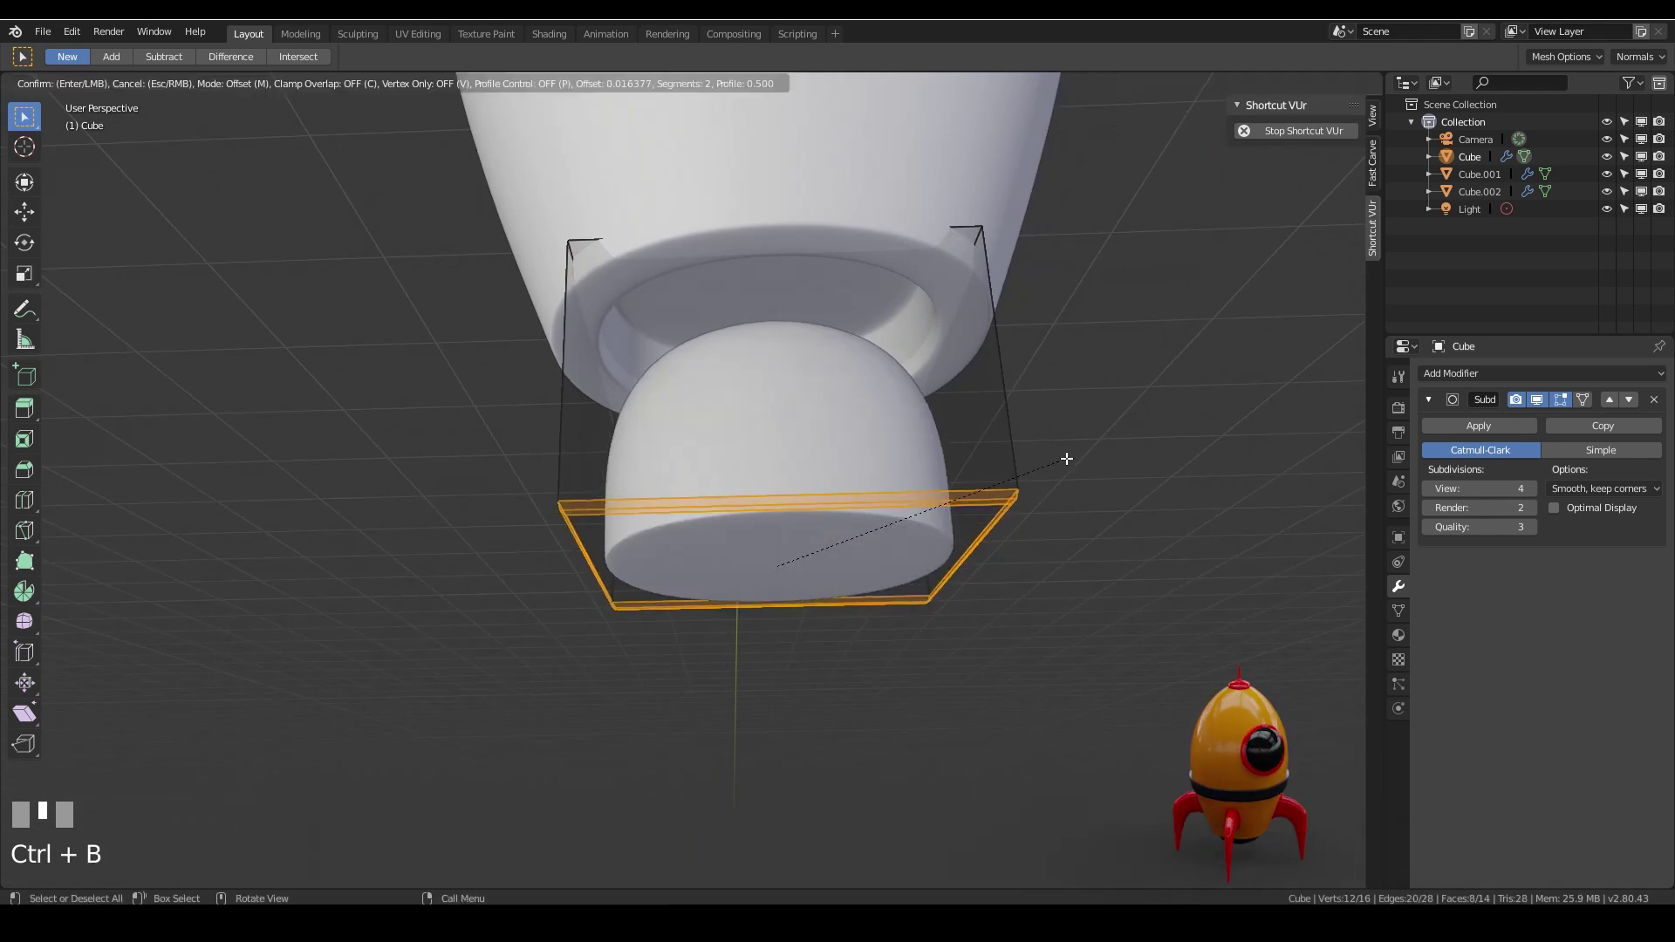
pyautogui.click(1065, 459)
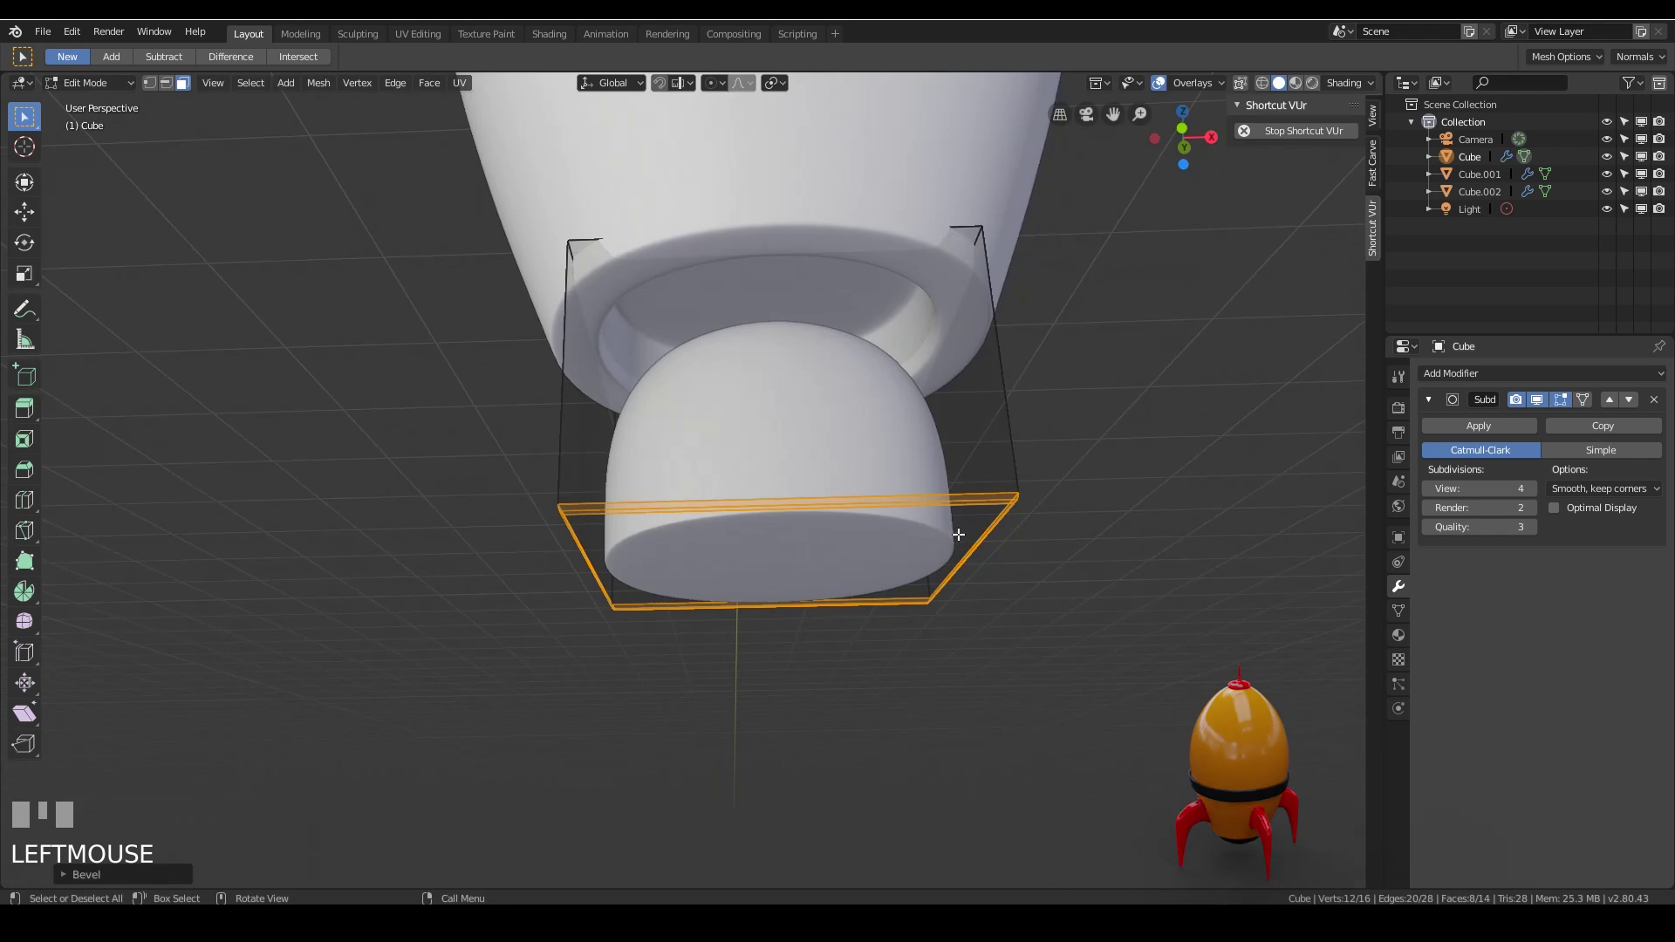
# Isolate the part in local view and bevel its four upper end edges with two segments and an offset of about 0.017.
pyautogui.moveTo(1000, 239); pyautogui.dragTo(942, 502, button='middle')
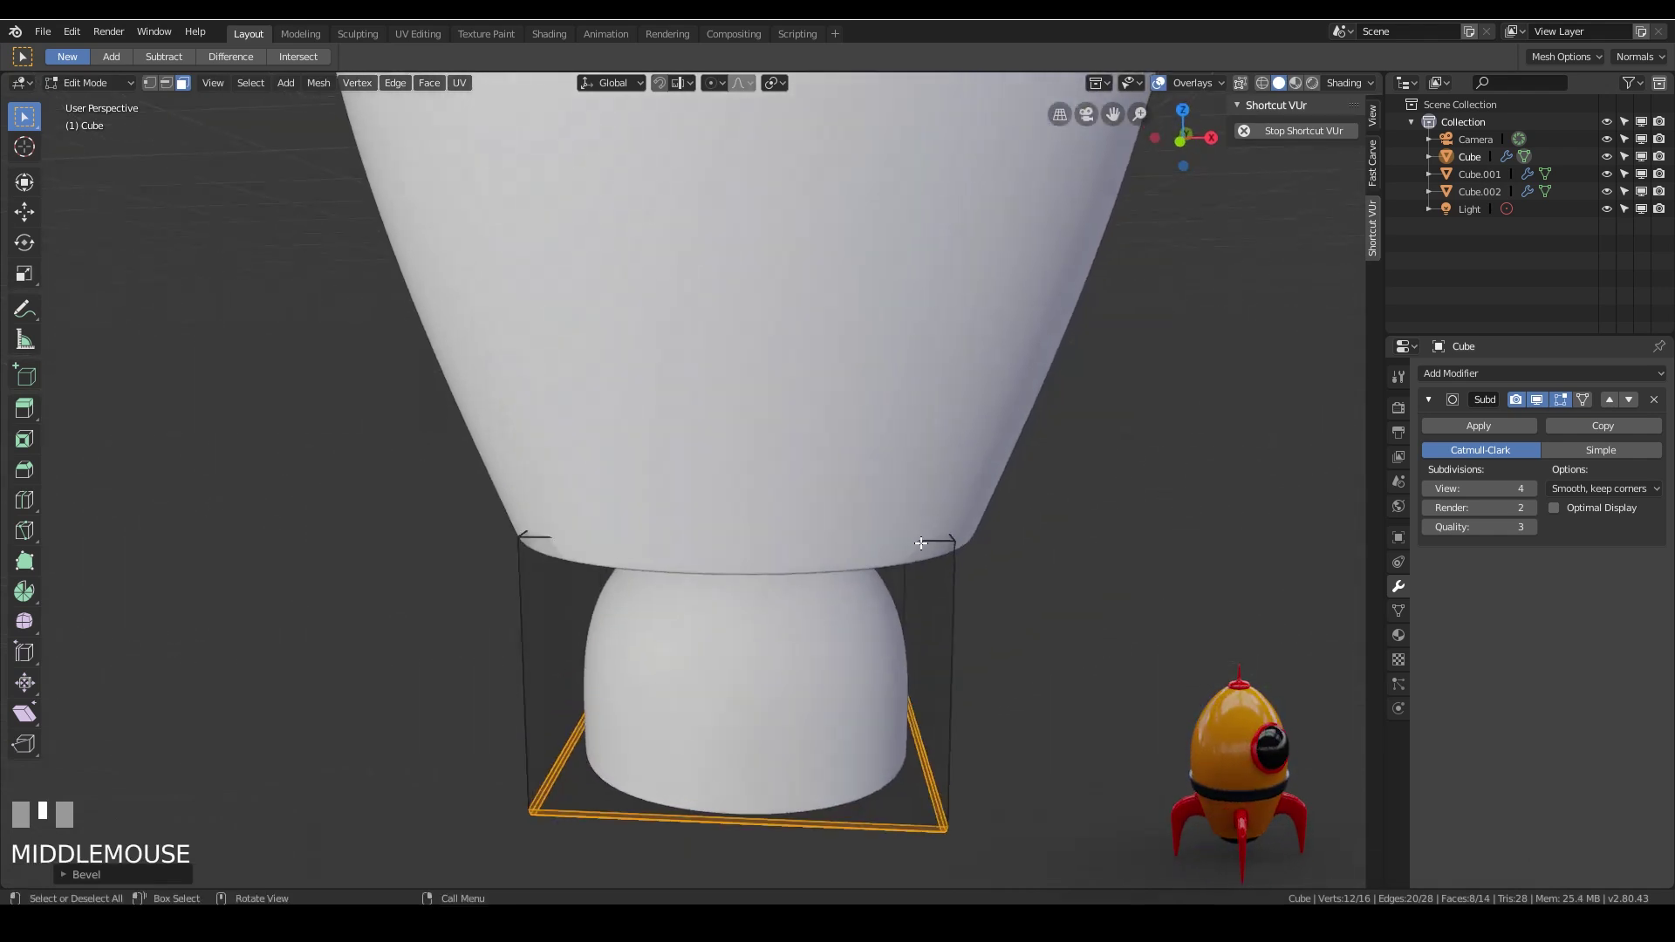
pyautogui.keyDown('alt'); pyautogui.click(927, 541); pyautogui.keyUp('alt')
pyautogui.hotkey('ctrl', 'z')
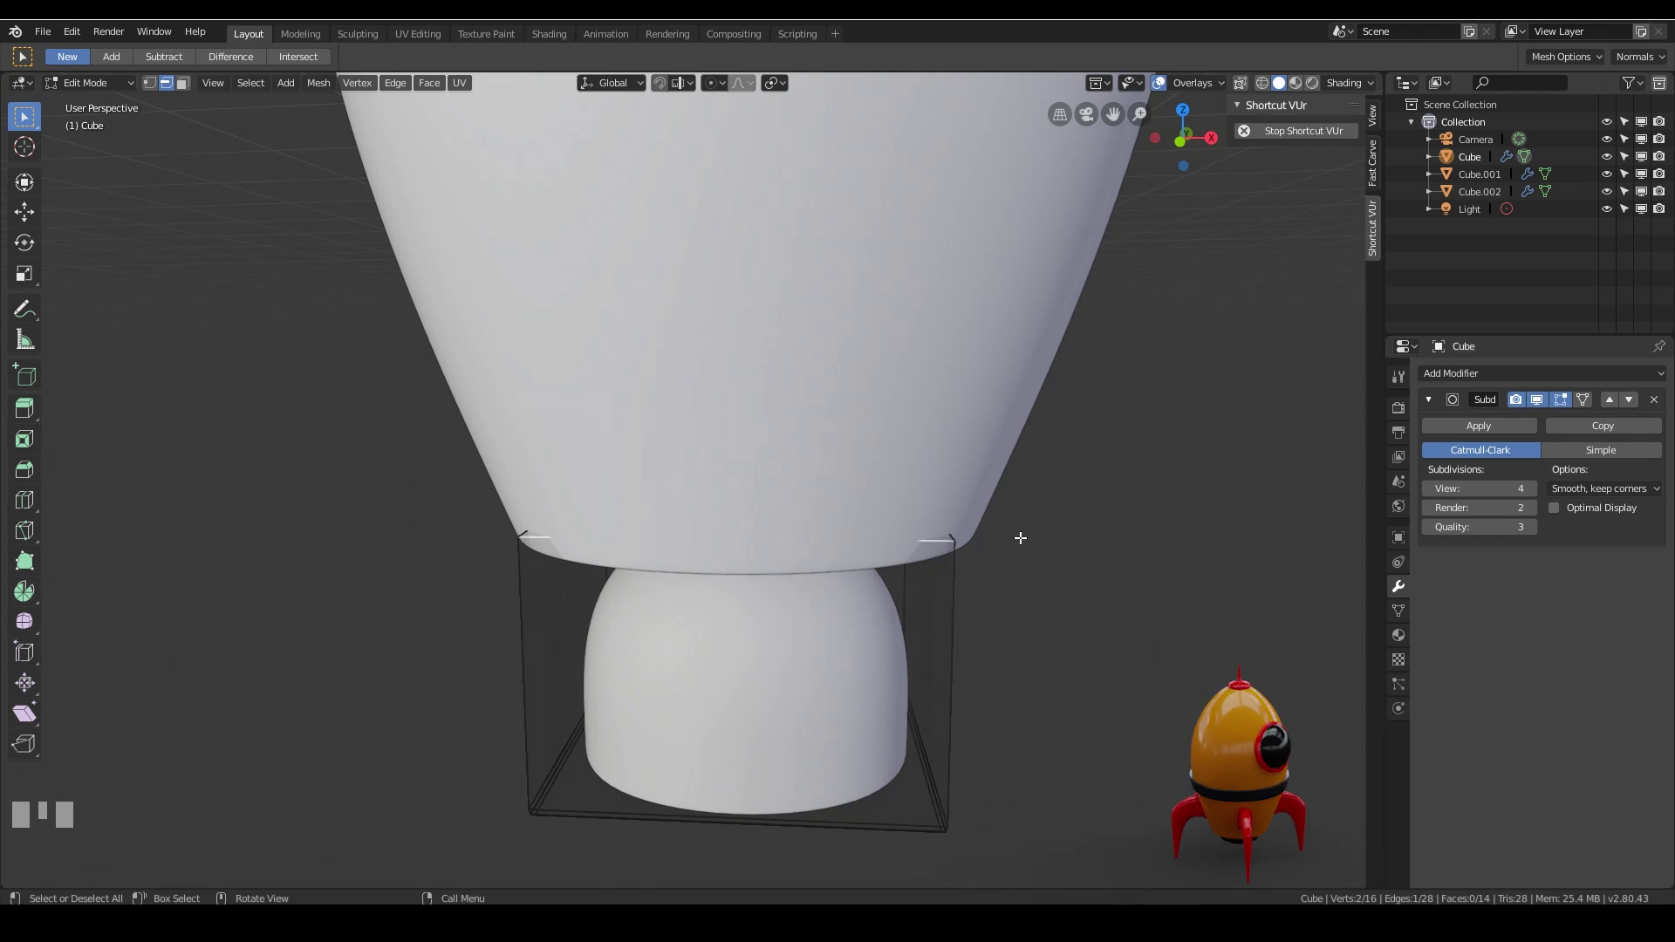
pyautogui.press('KP_Divide')
pyautogui.scroll(-2, 1144, 523)
pyautogui.moveTo(1144, 524); pyautogui.dragTo(1029, 576, button='middle')
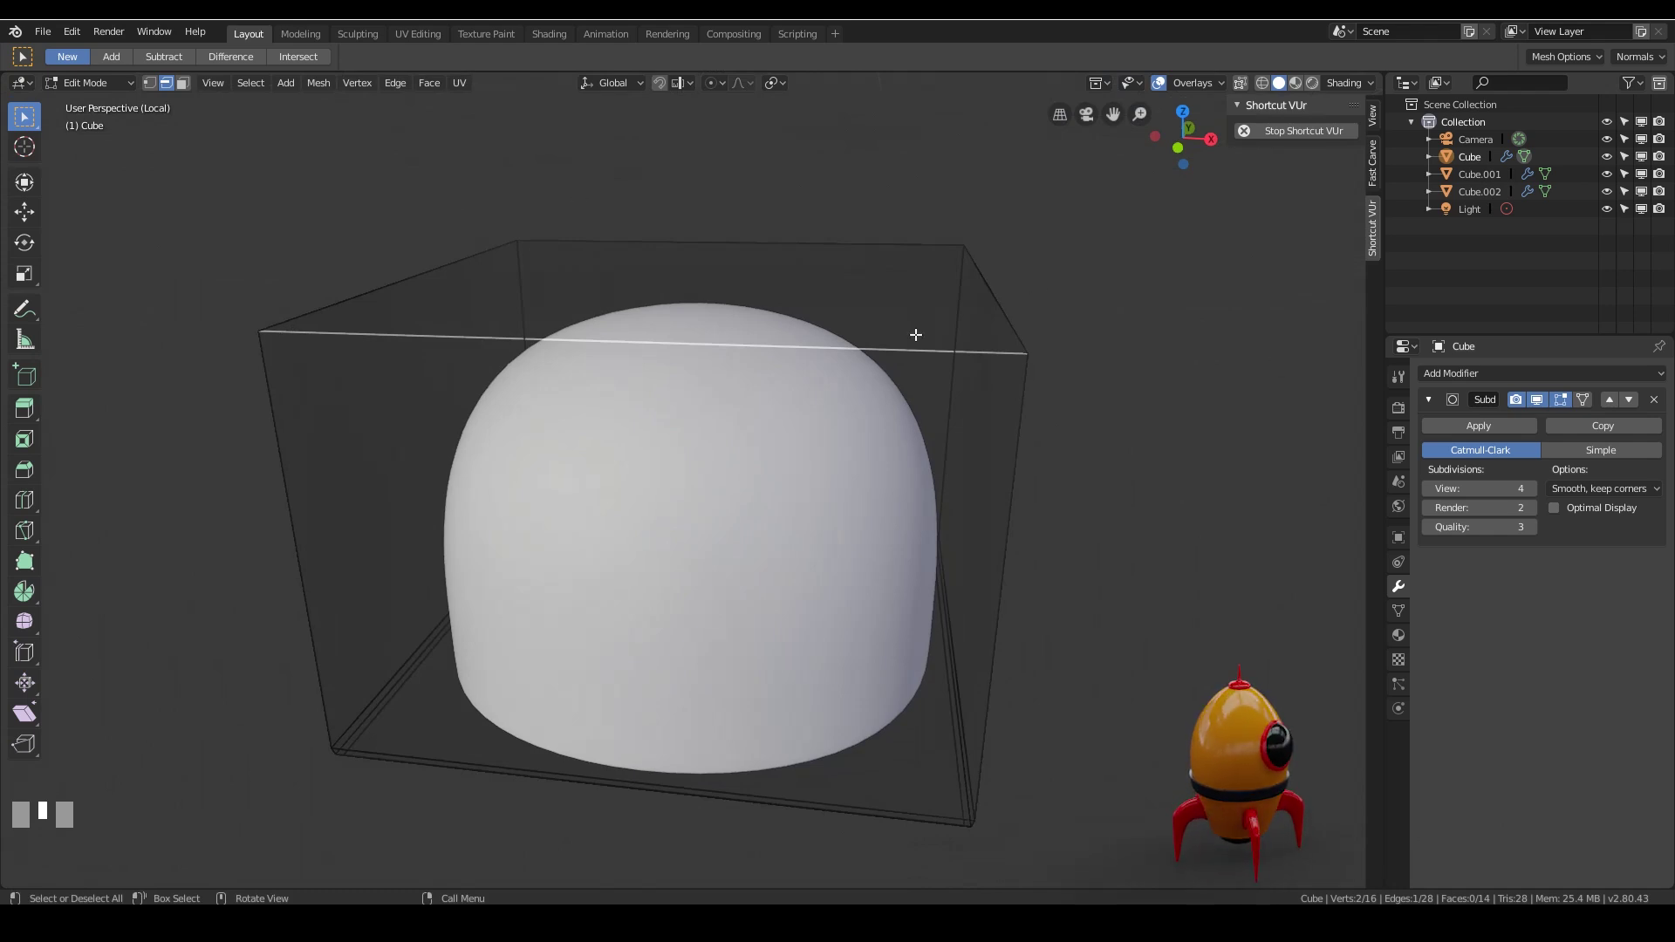
pyautogui.keyDown('shift'); pyautogui.click(1002, 301); pyautogui.keyUp('shift')
pyautogui.keyDown('shift'); pyautogui.click(873, 249); pyautogui.keyUp('shift')
pyautogui.keyDown('shift'); pyautogui.click(469, 264); pyautogui.keyUp('shift')
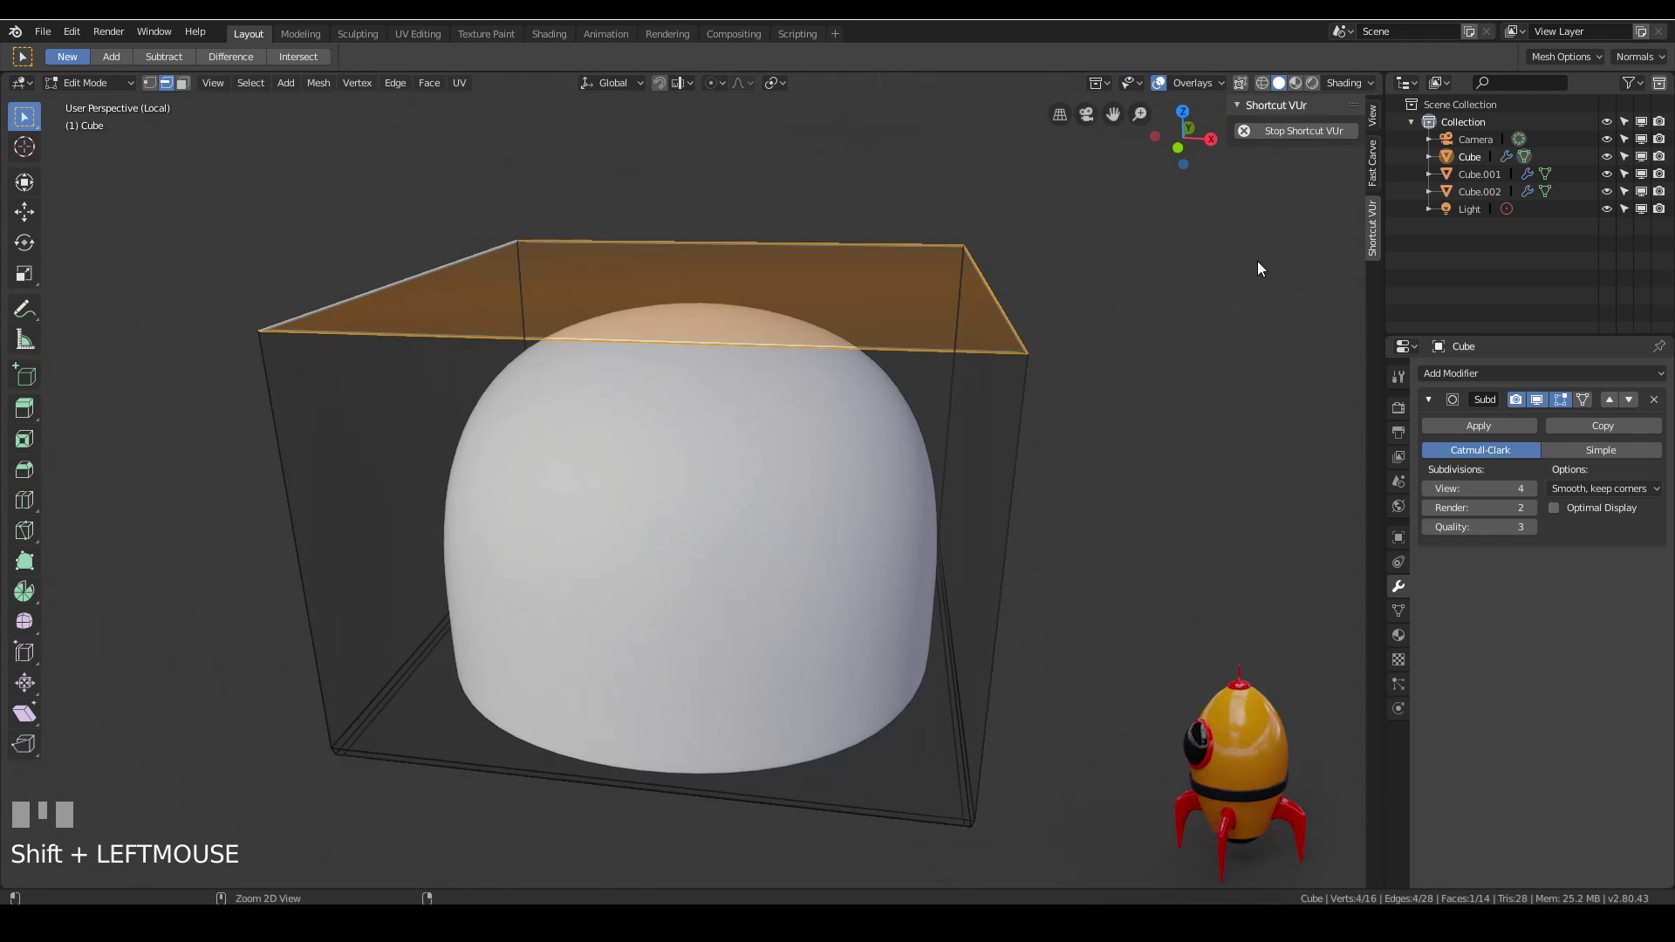
pyautogui.hotkey('ctrl', 'b')
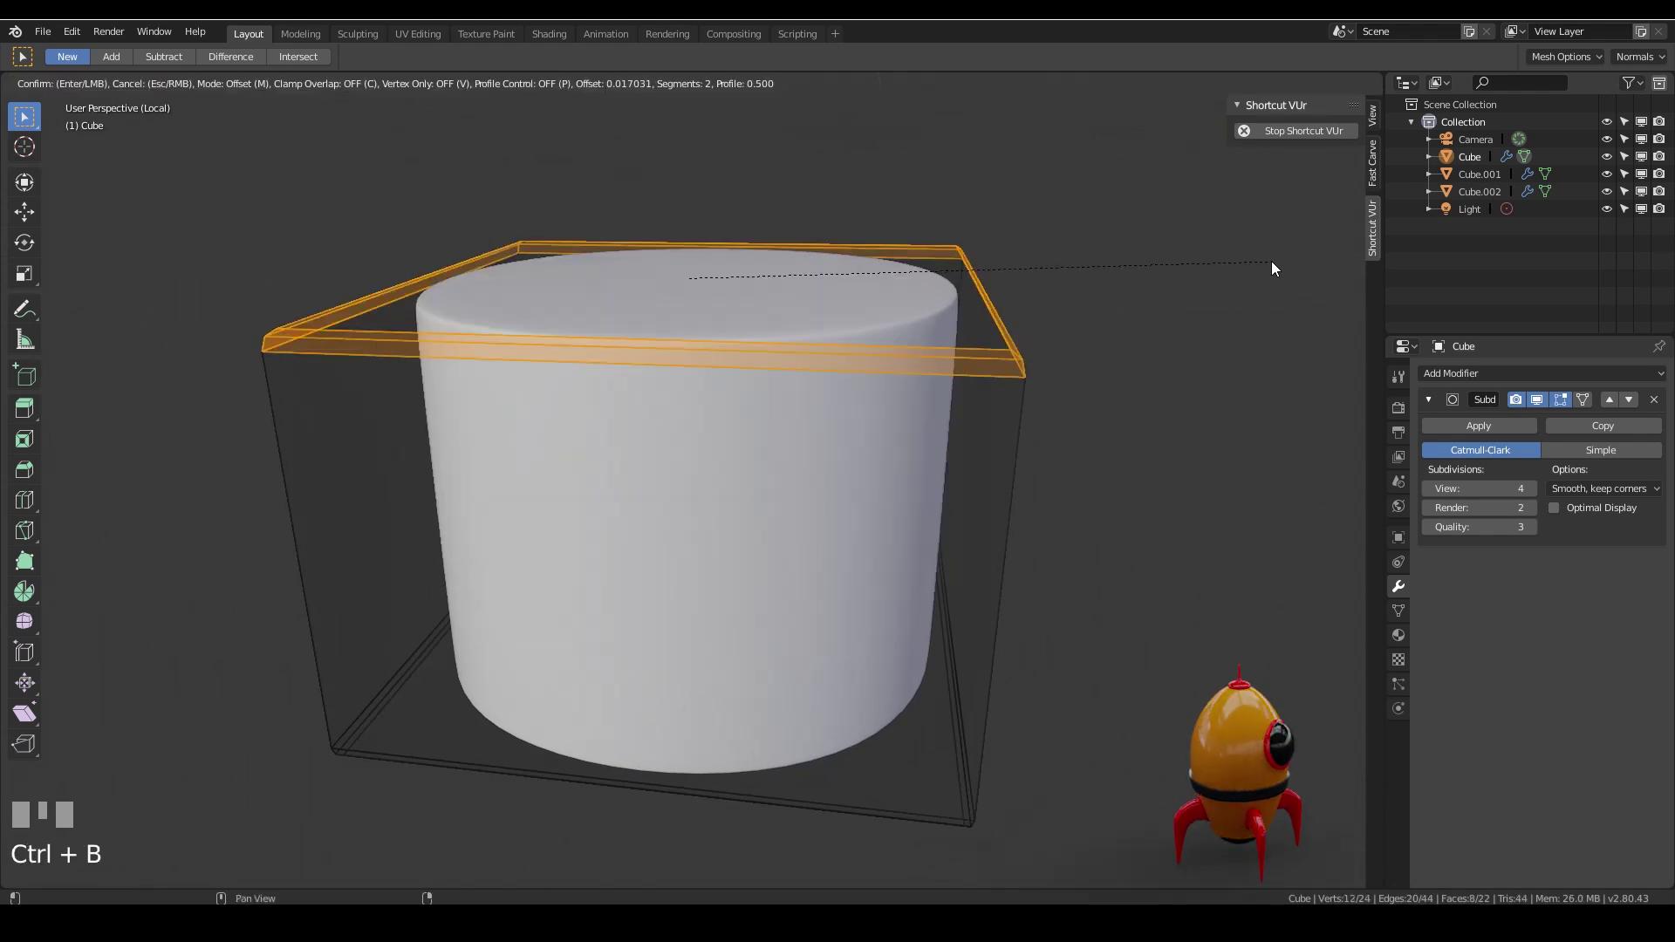
pyautogui.click(1271, 262)
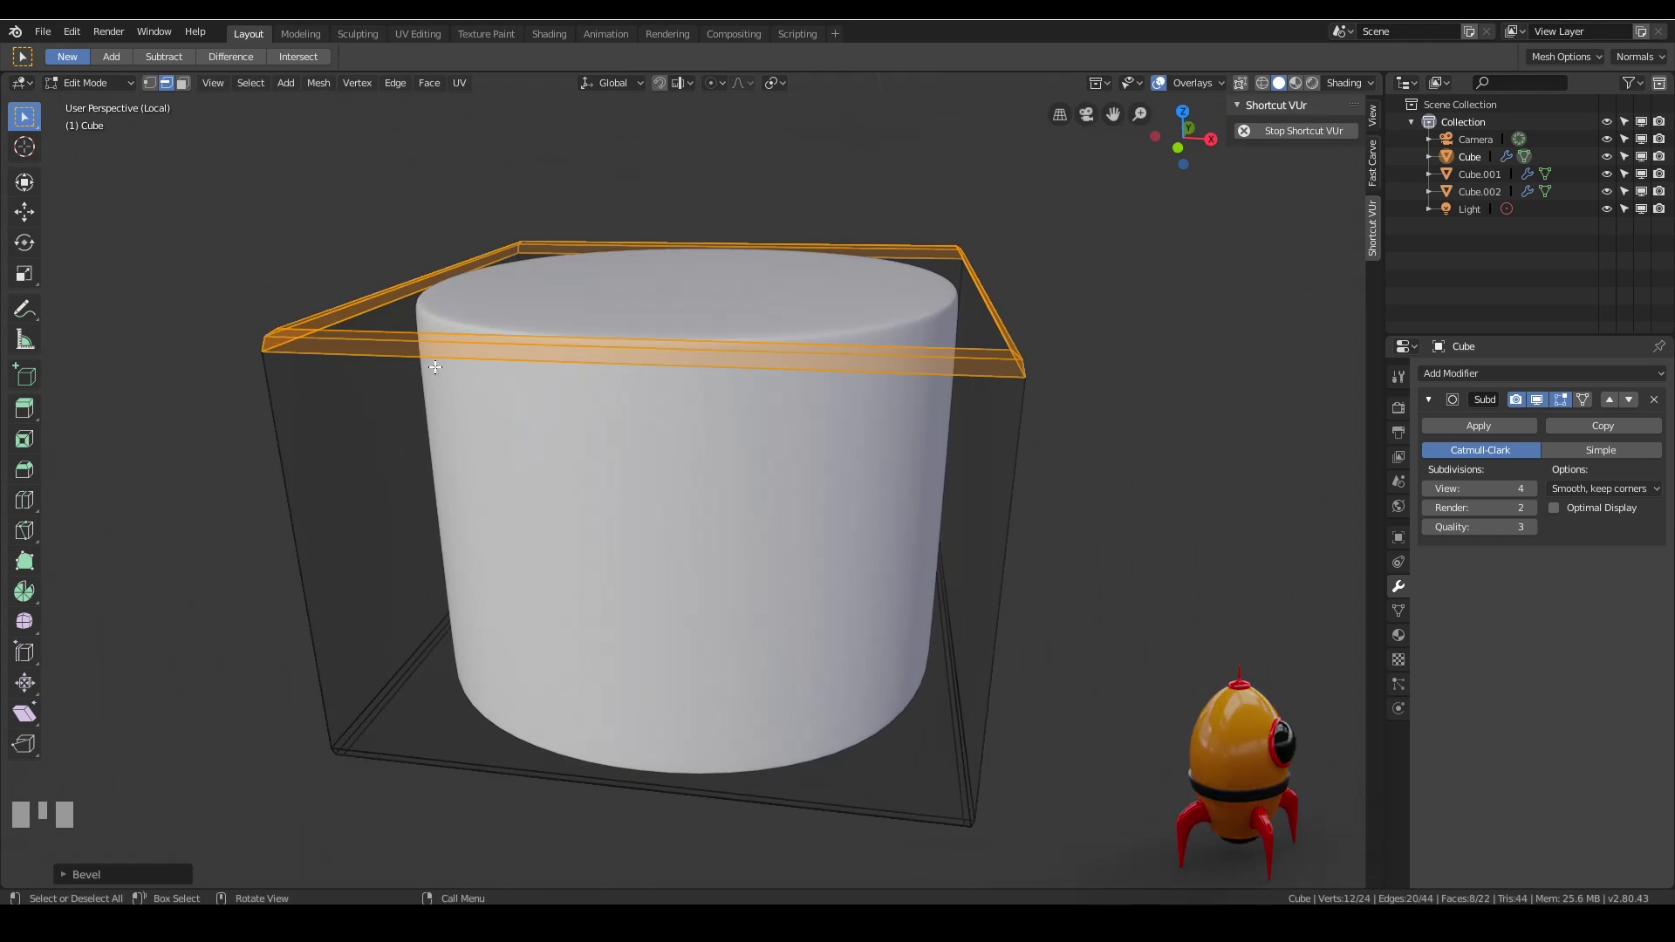
# Inset the cylinder's lower end face and extrude the inset face inward to form a shallow recess.
pyautogui.moveTo(753, 577)
pyautogui.mouseDown(button='middle')
pyautogui.moveTo(785, 658)
pyautogui.moveTo(796, 549)
pyautogui.moveTo(777, 590)
pyautogui.moveTo(729, 582)
pyautogui.mouseUp(button='middle')
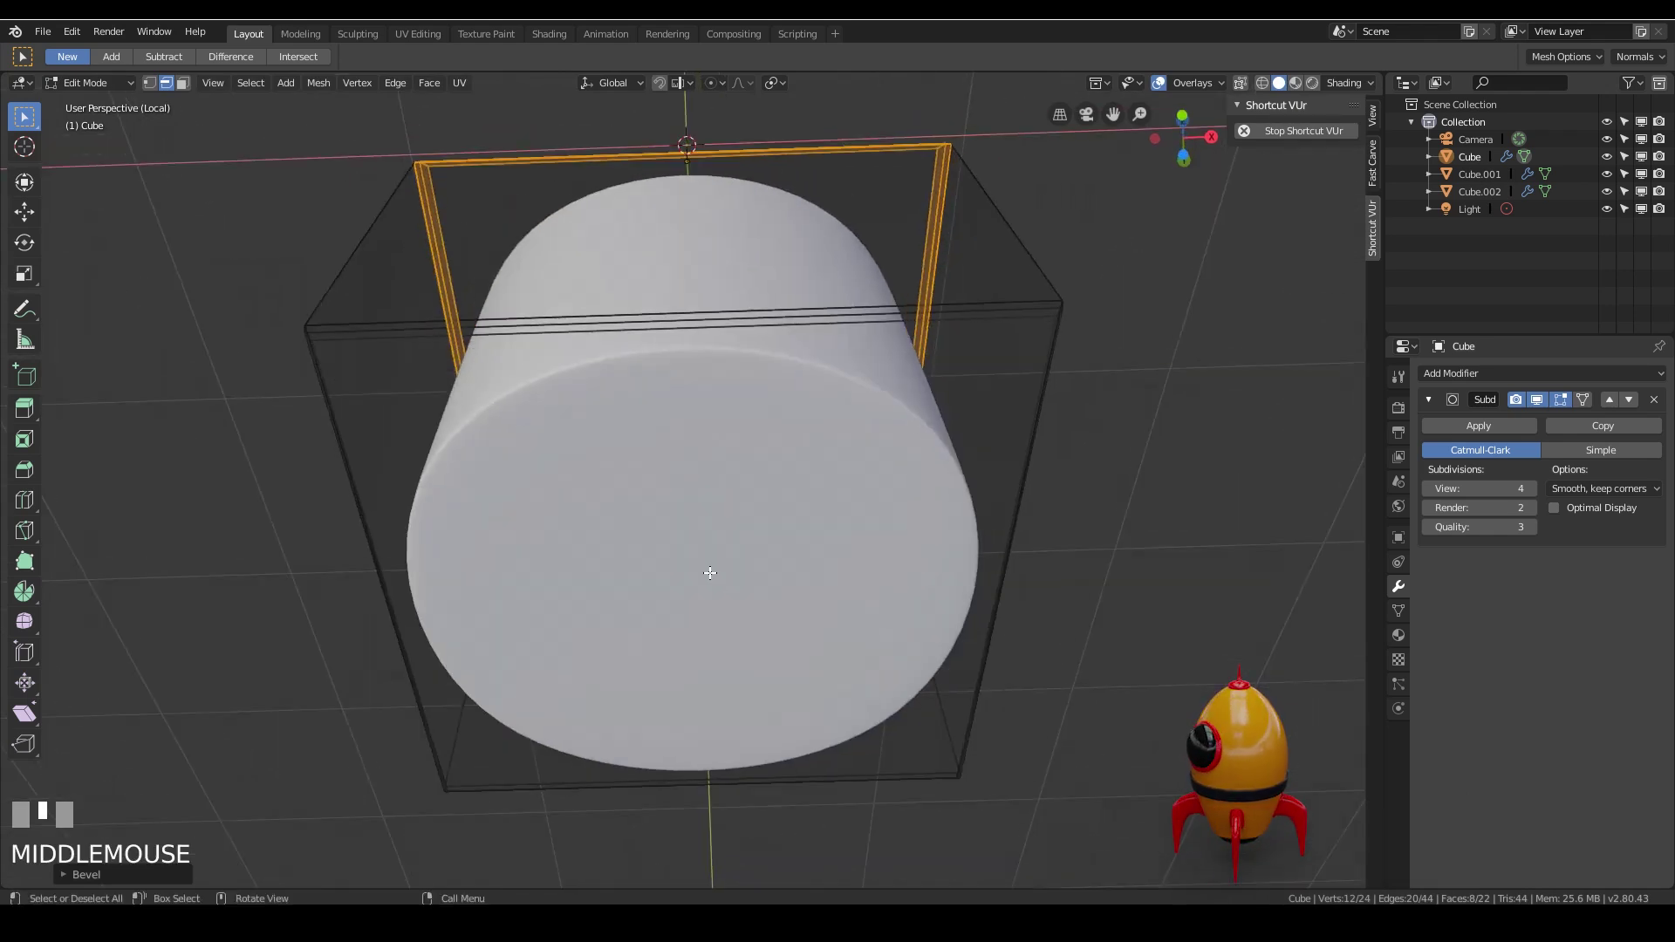
pyautogui.press('3')
pyautogui.click(991, 541)
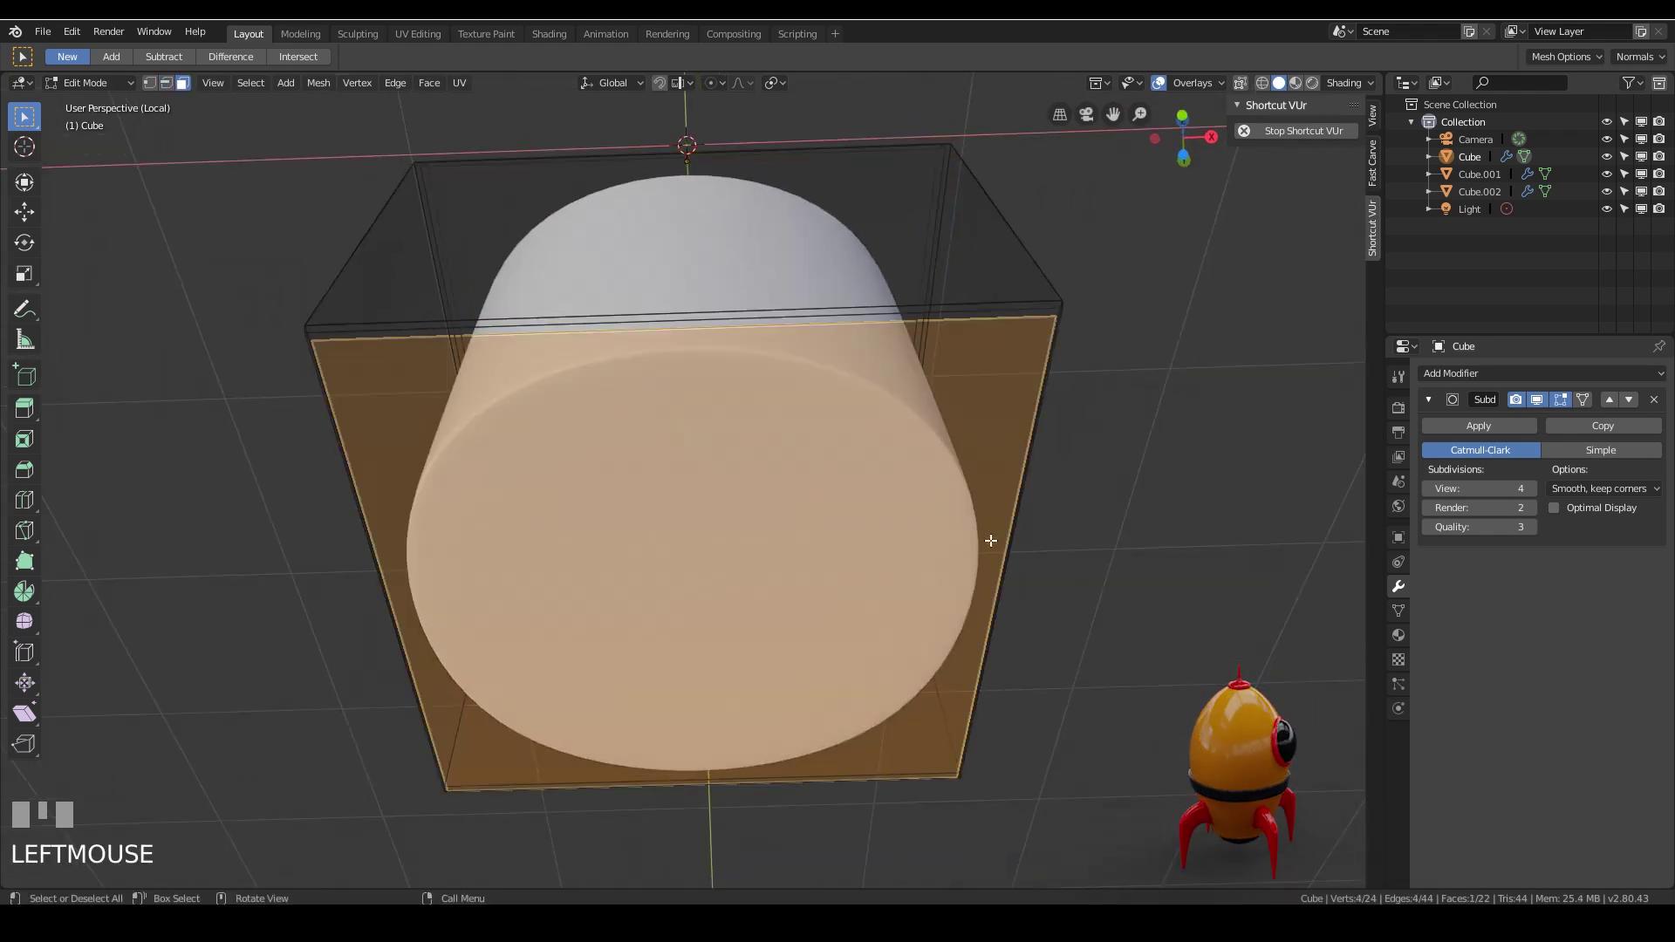
pyautogui.press('i')
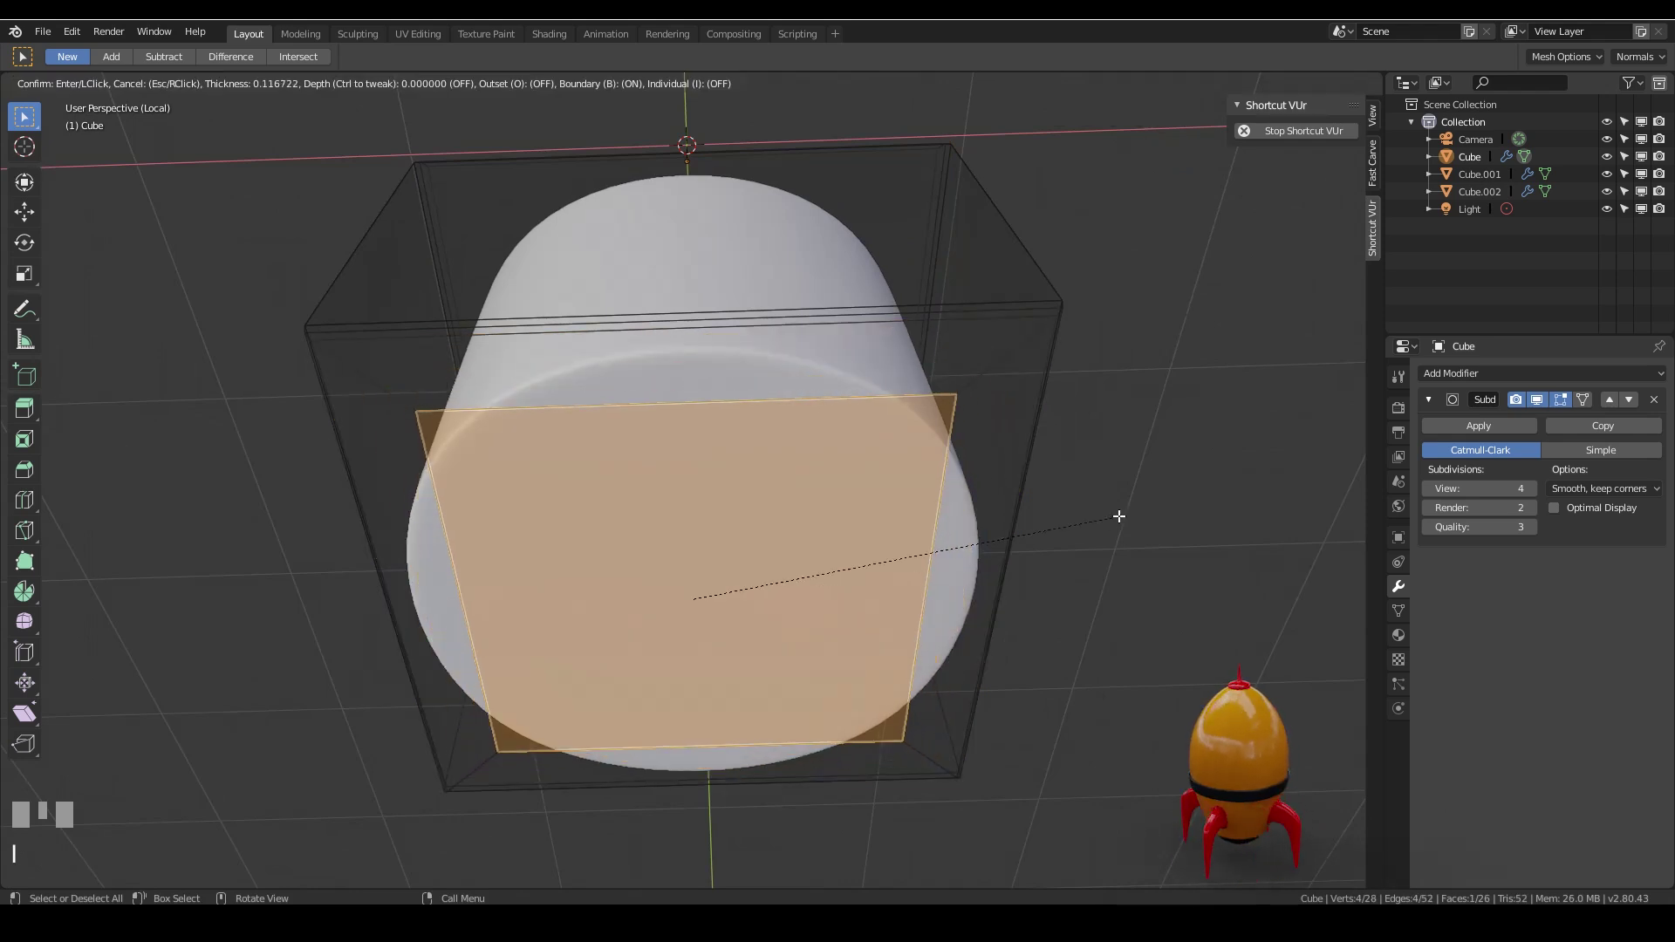
pyautogui.click(1106, 515)
pyautogui.press('e')
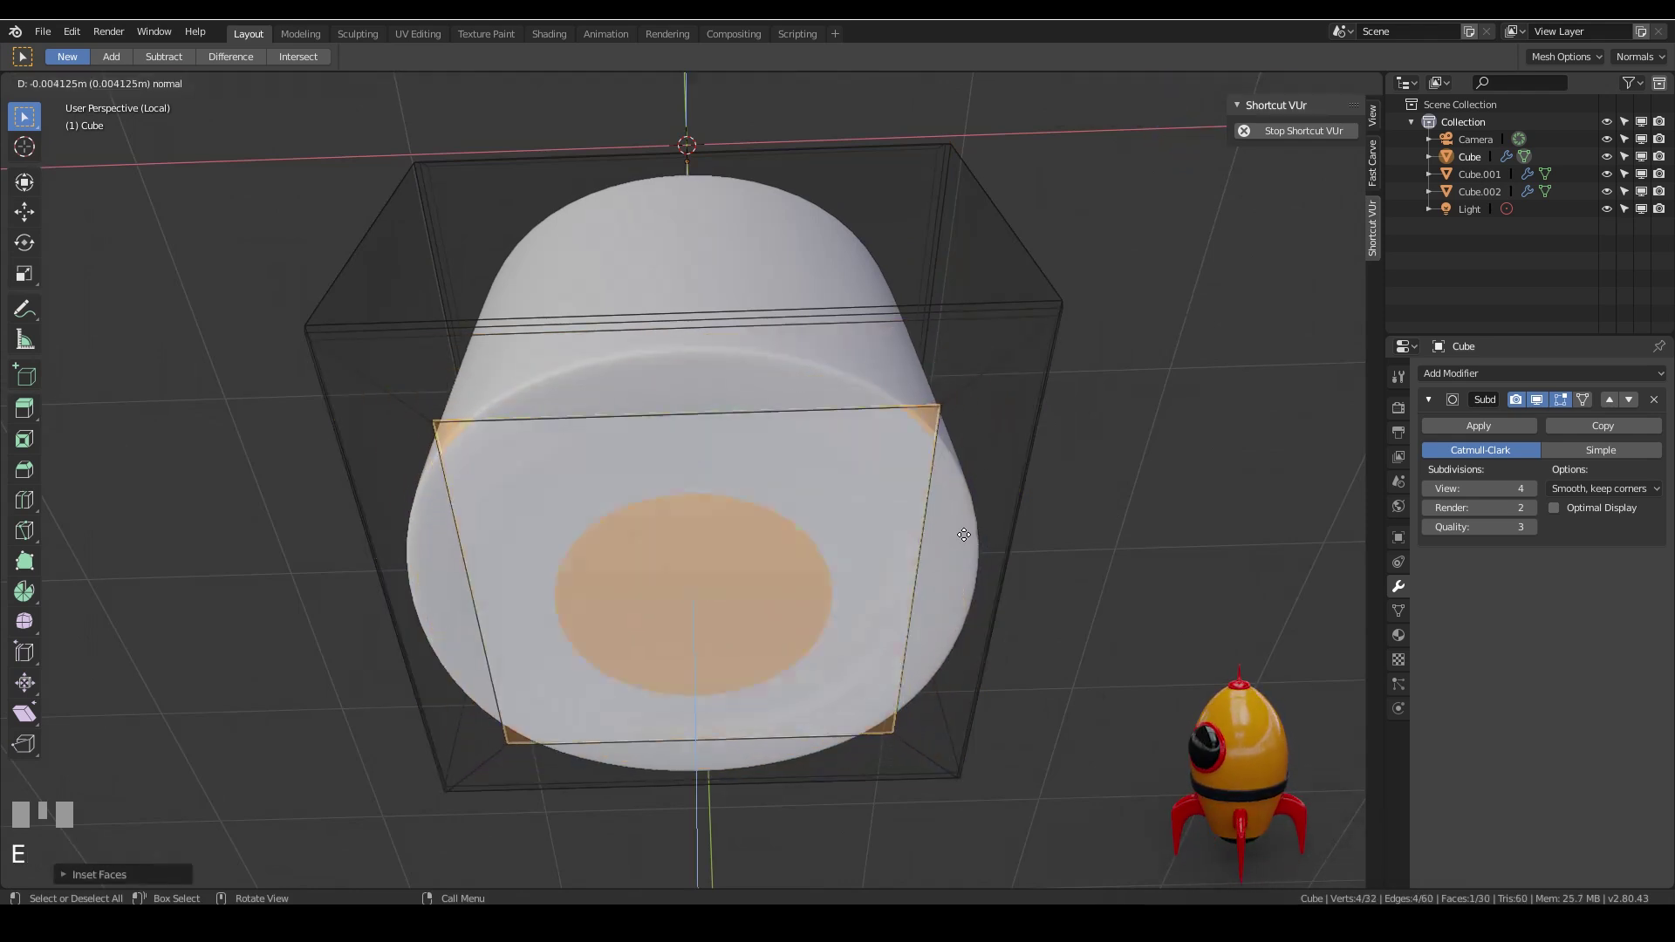
pyautogui.click(962, 485)
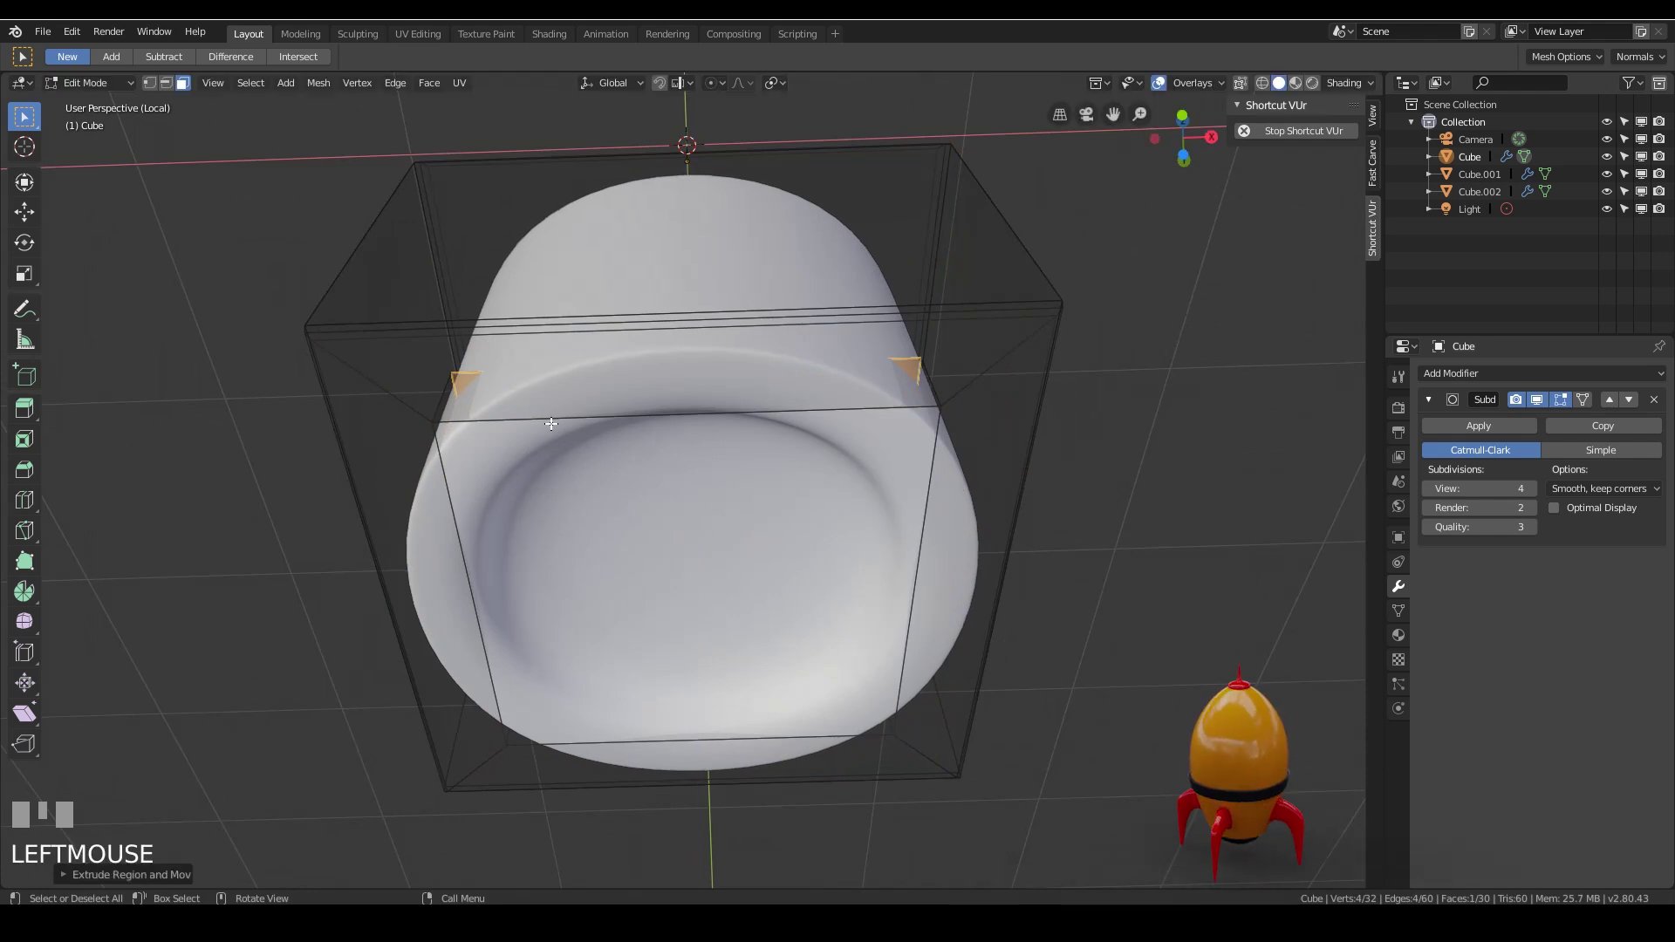
# Bevel the edge loop around the new recess's rim with two segments and an offset of about 0.017.
pyautogui.press('2')
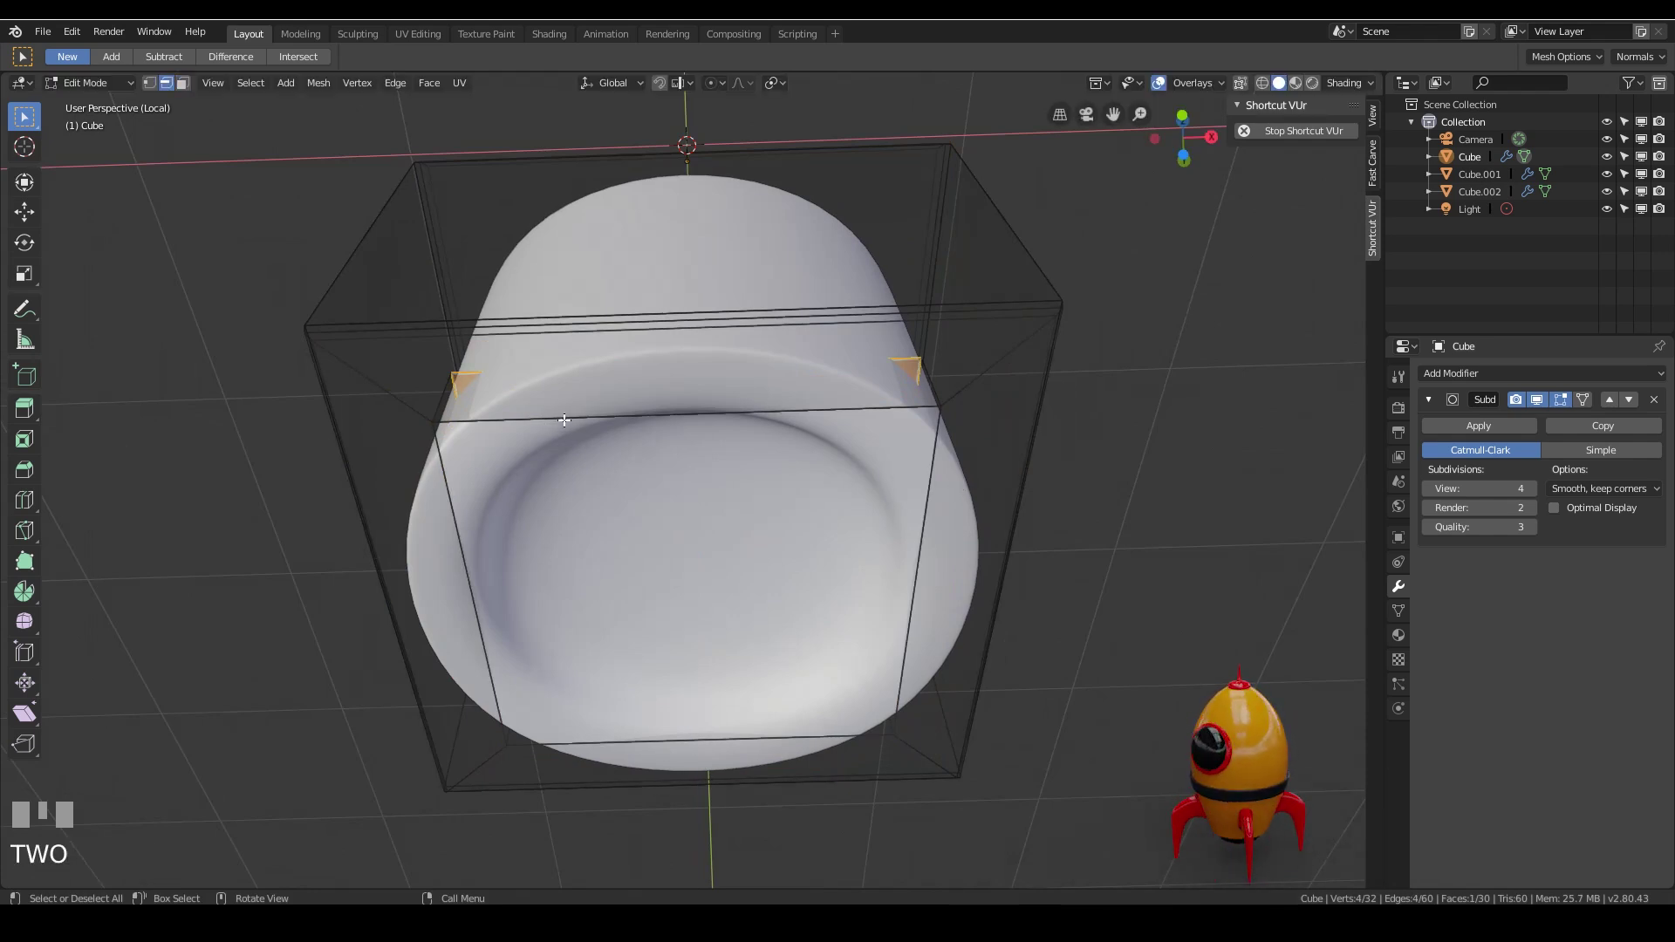
pyautogui.keyDown('alt'); pyautogui.click(561, 419); pyautogui.keyUp('alt')
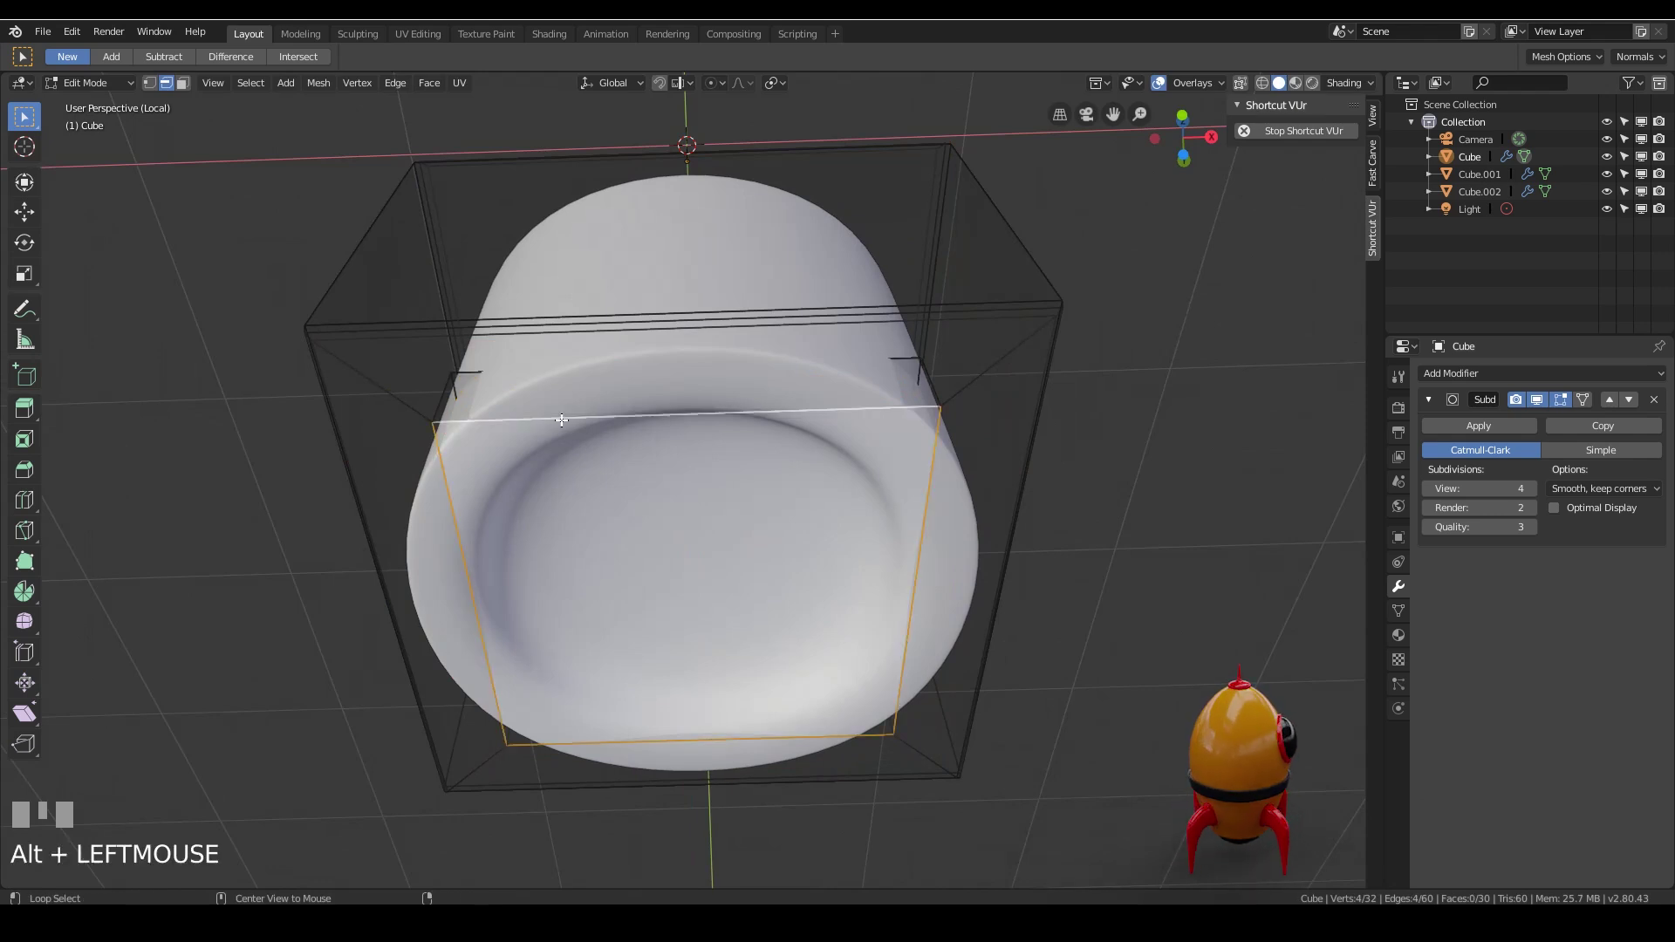
pyautogui.hotkey('ctrl', 'b')
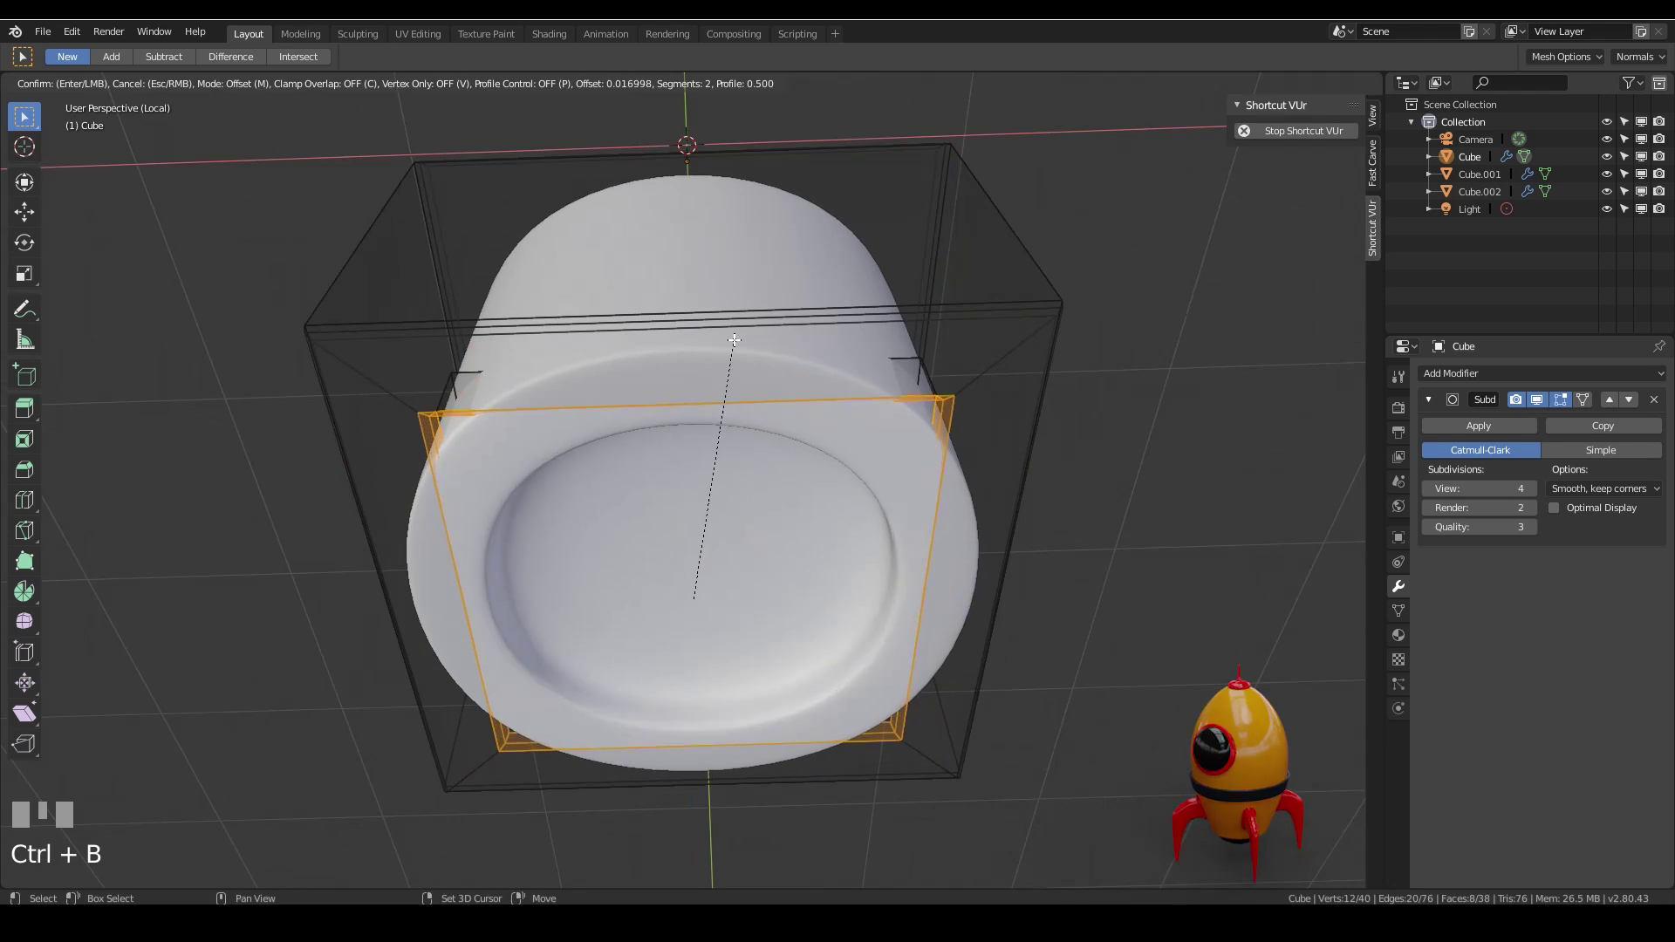
pyautogui.keyDown('shift'); pyautogui.click(719, 428); pyautogui.keyUp('shift')
# Inset the thruster recess's inner face and extrude the inset face outward about 0.5 m as a nozzle stub.
pyautogui.press('3')
pyautogui.click(659, 498)
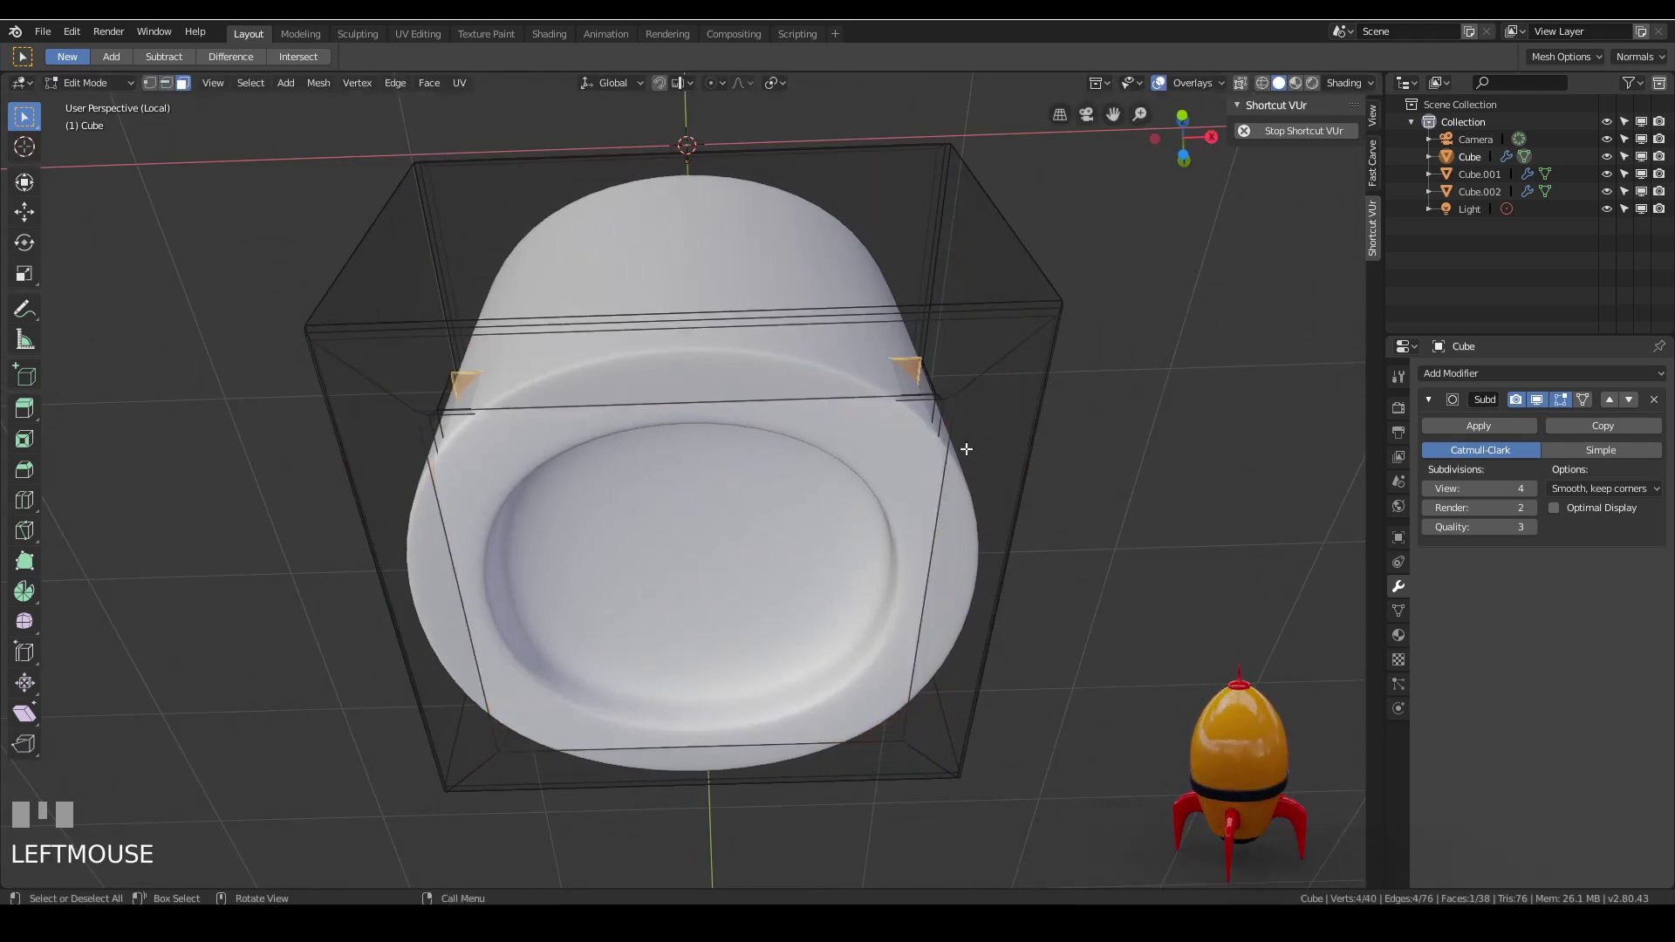
pyautogui.click(1584, 401)
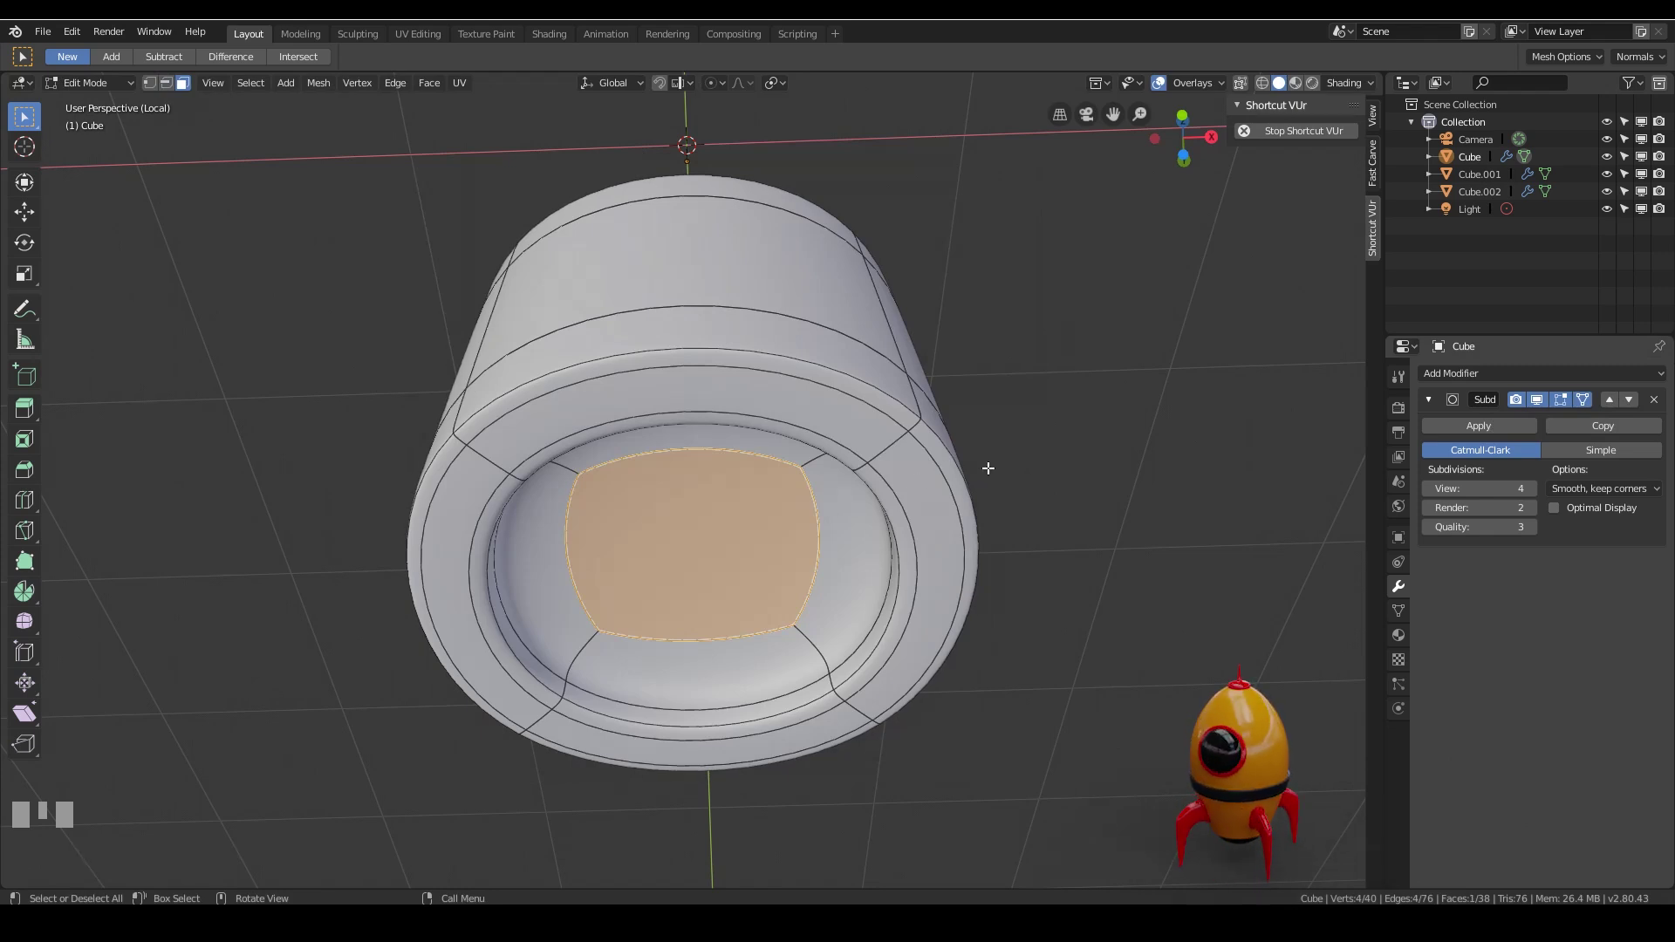
pyautogui.press('i')
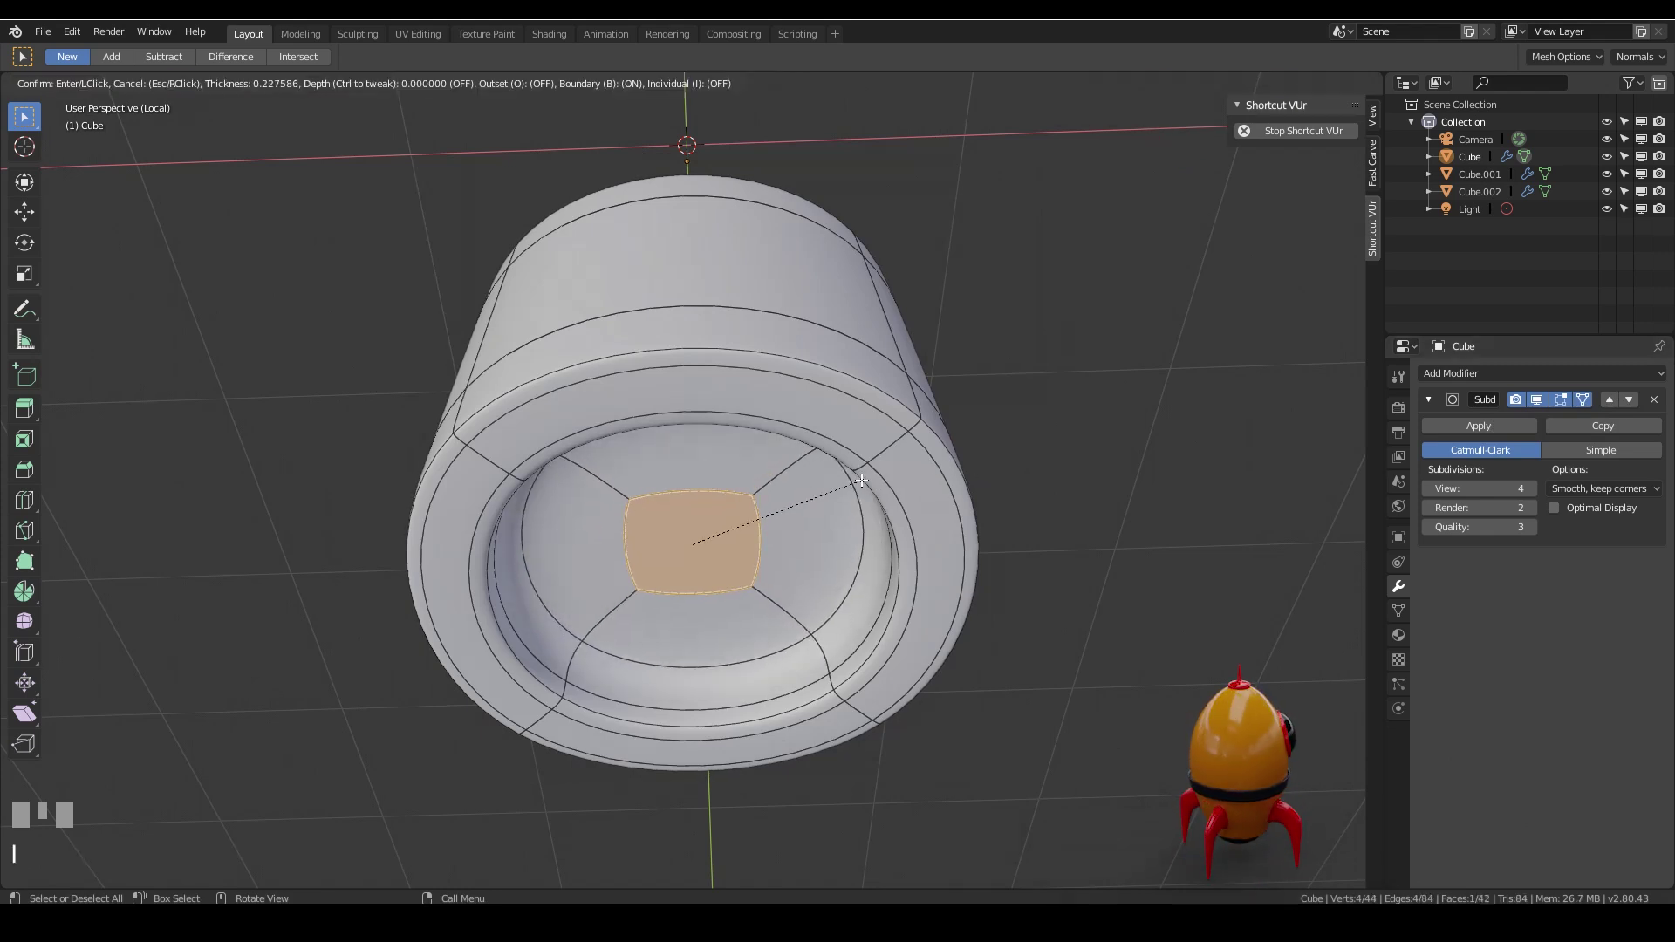
pyautogui.click(785, 479)
pyautogui.press('e')
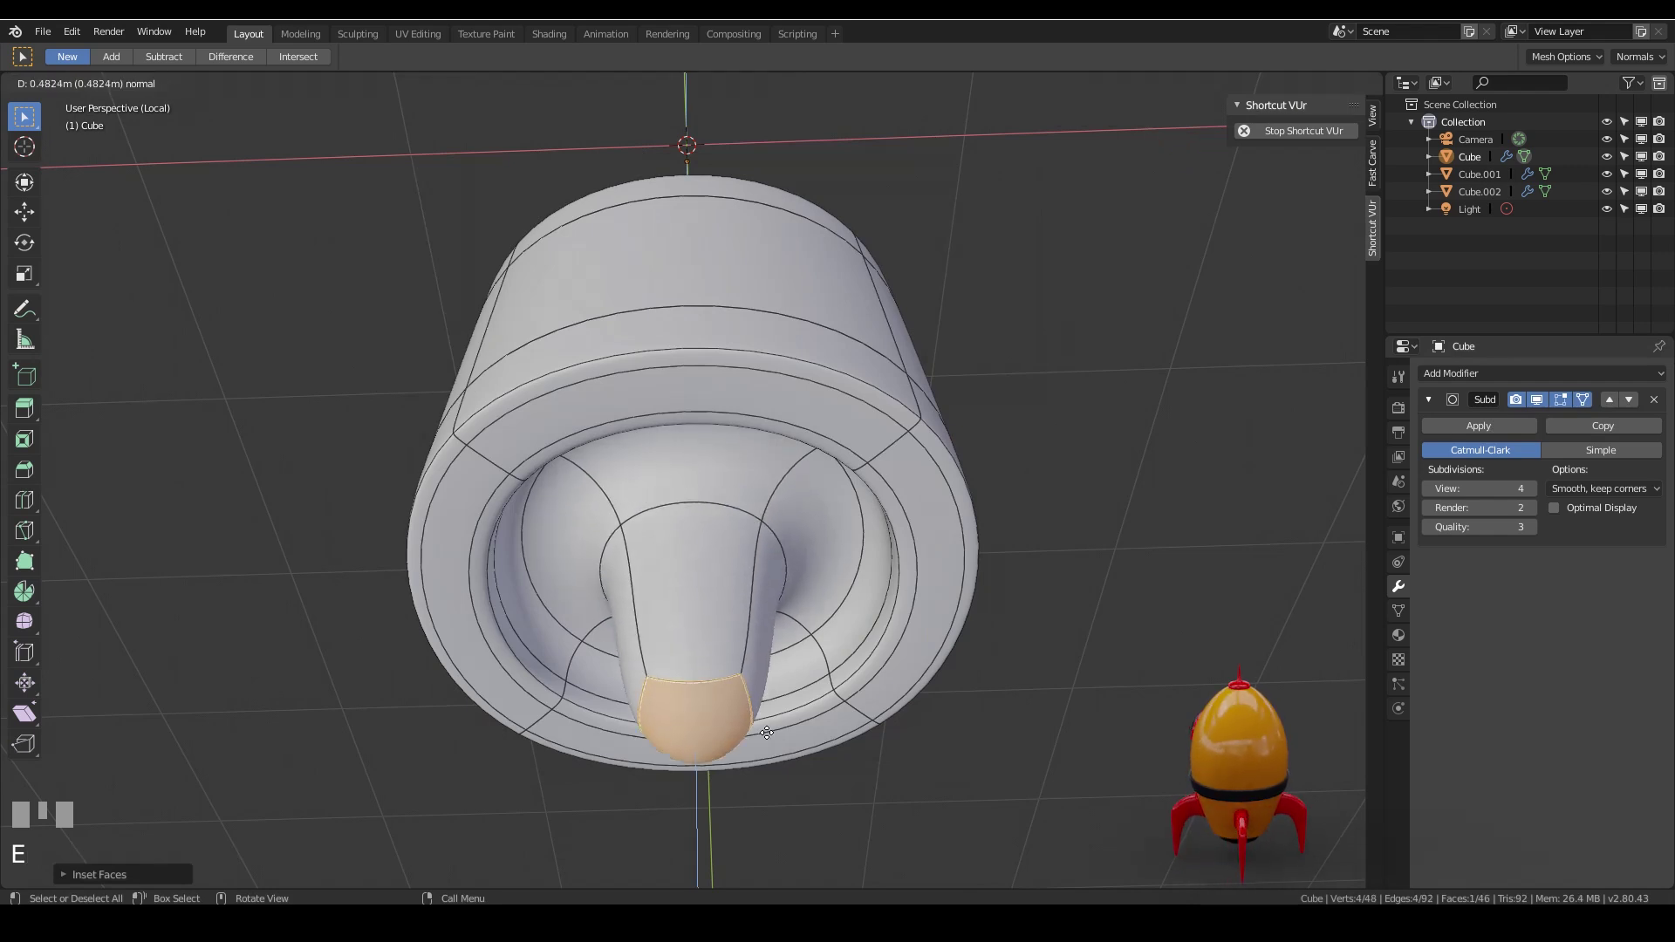
pyautogui.click(771, 752)
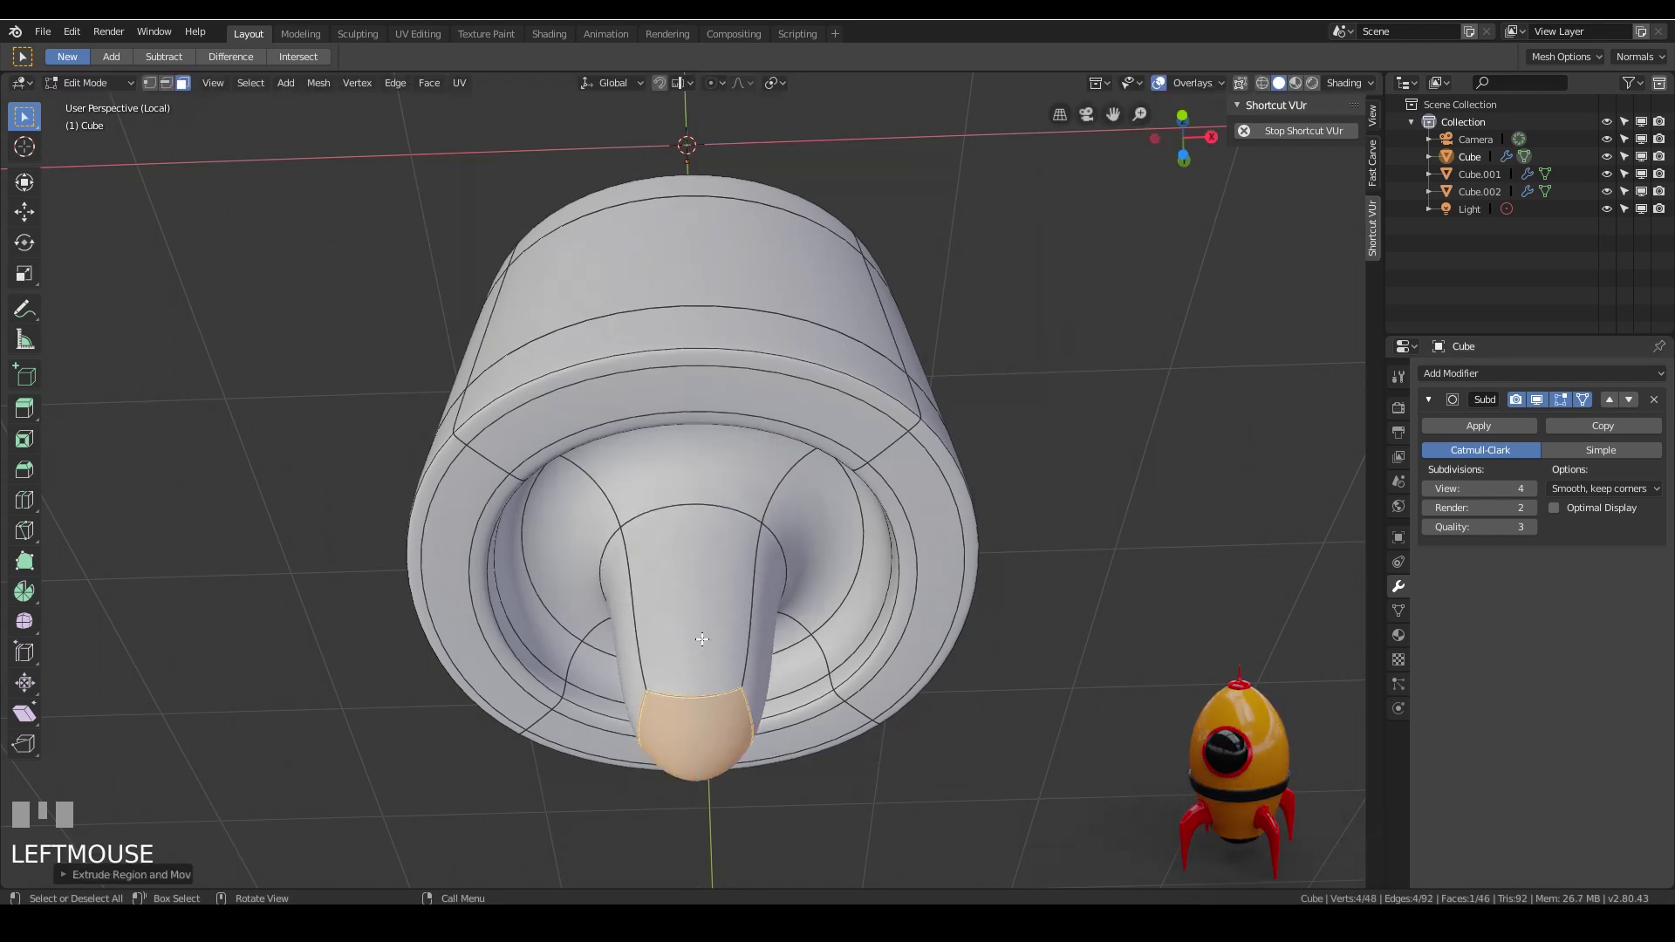
pyautogui.click(1583, 399)
# Scale up the nozzle's end face to flare it and bevel its edges with two segments and an offset of about 0.019.
pyautogui.moveTo(829, 641); pyautogui.dragTo(767, 719, button='middle')
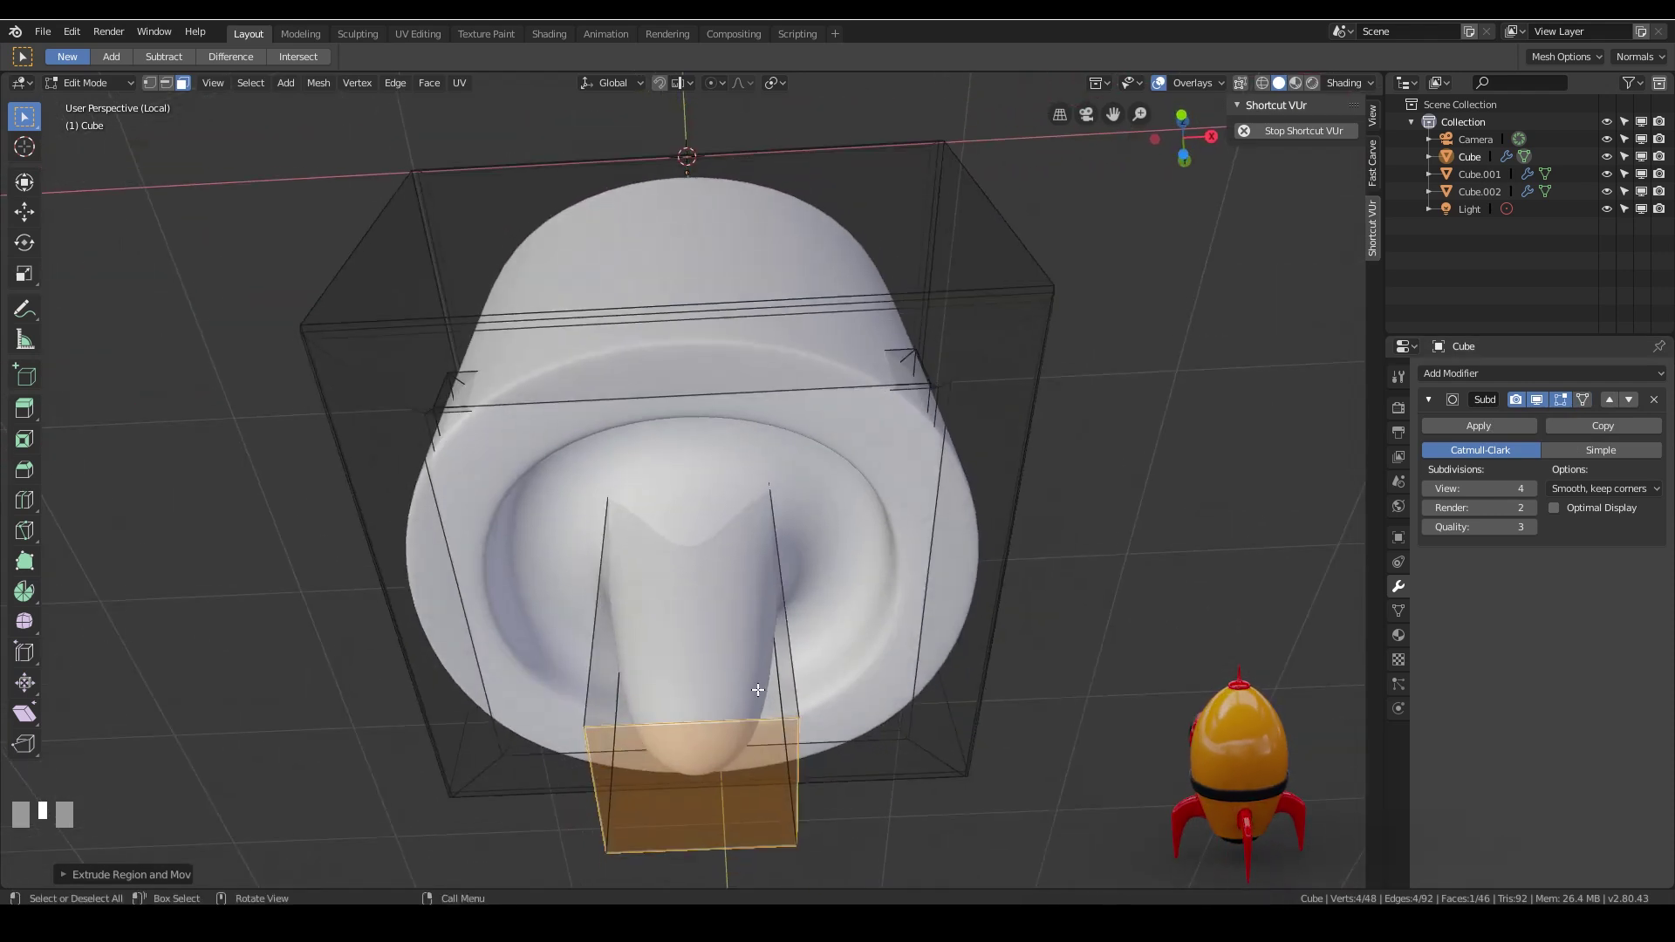
pyautogui.press('s')
pyautogui.click(951, 688)
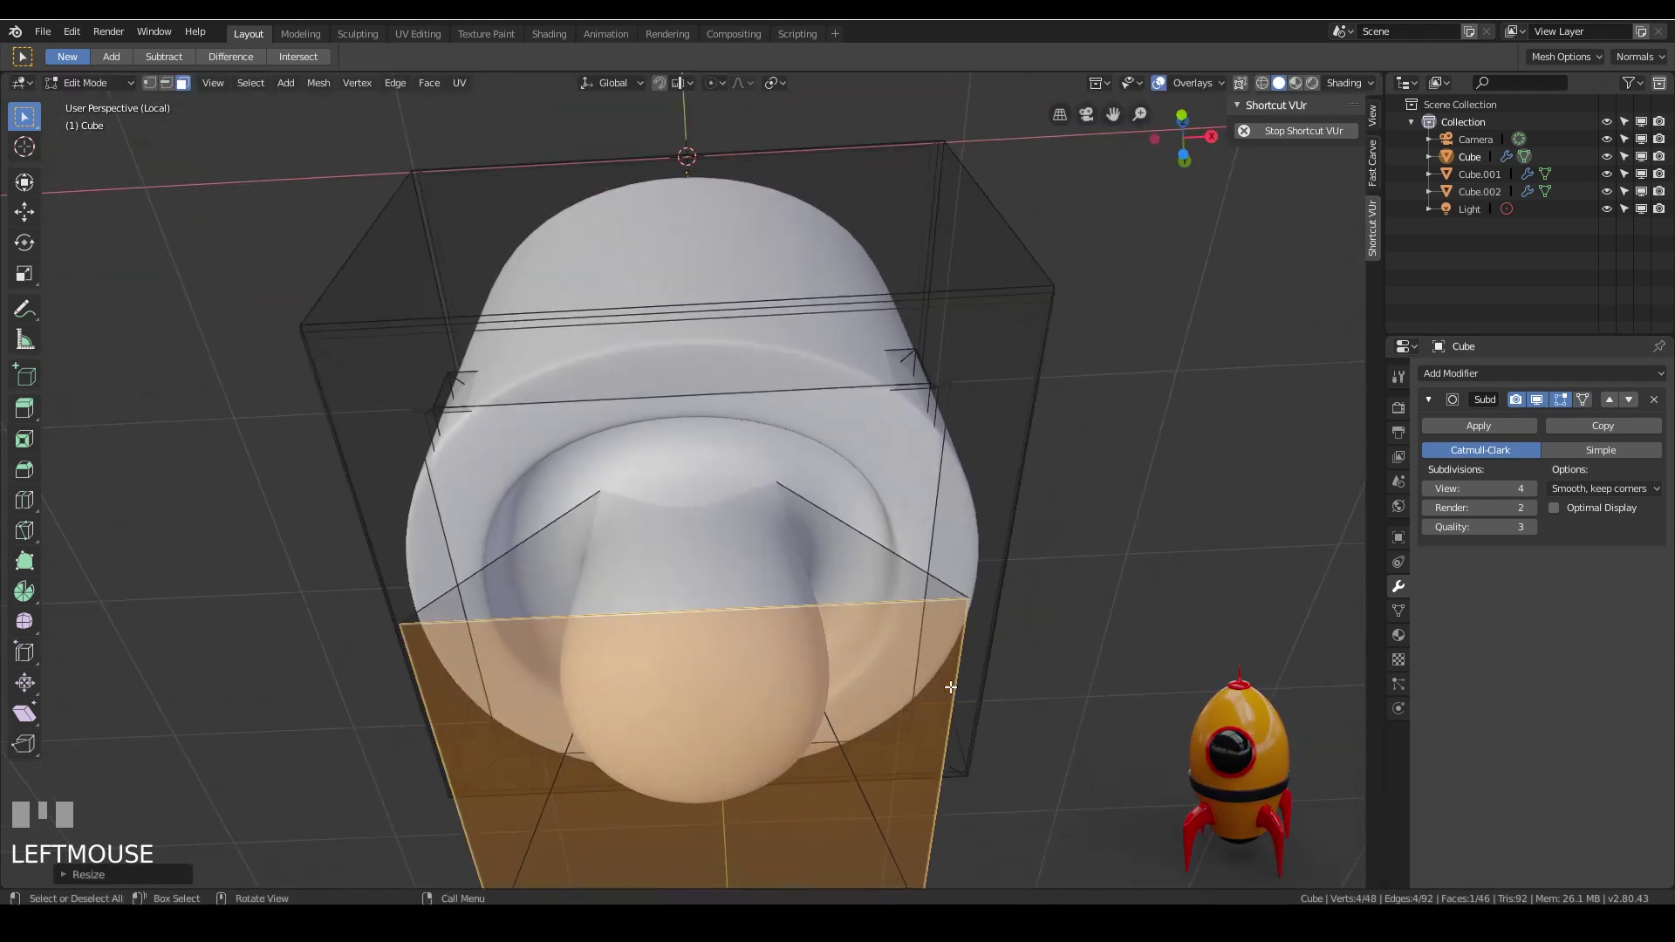
pyautogui.hotkey('ctrl', 'b')
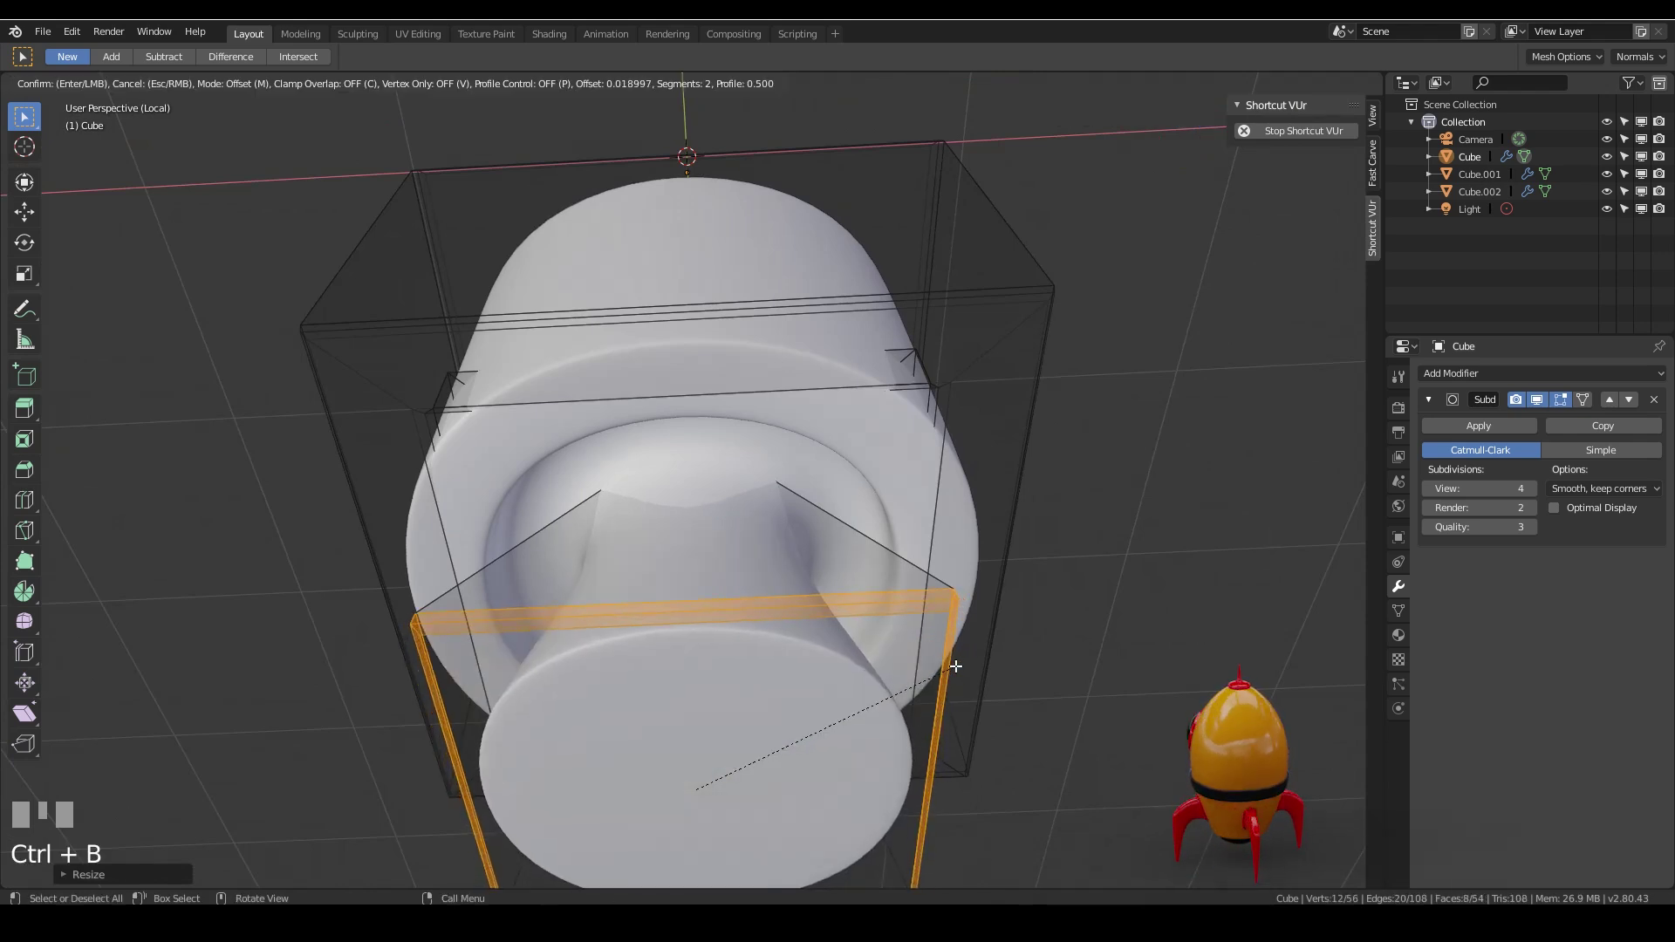
pyautogui.click(955, 667)
# Move the nozzle's flared end up about 0.27 m along Z, closer to the thruster cylinder.
pyautogui.moveTo(847, 449); pyautogui.dragTo(841, 579, button='middle')
pyautogui.press('g')
pyautogui.press('z')
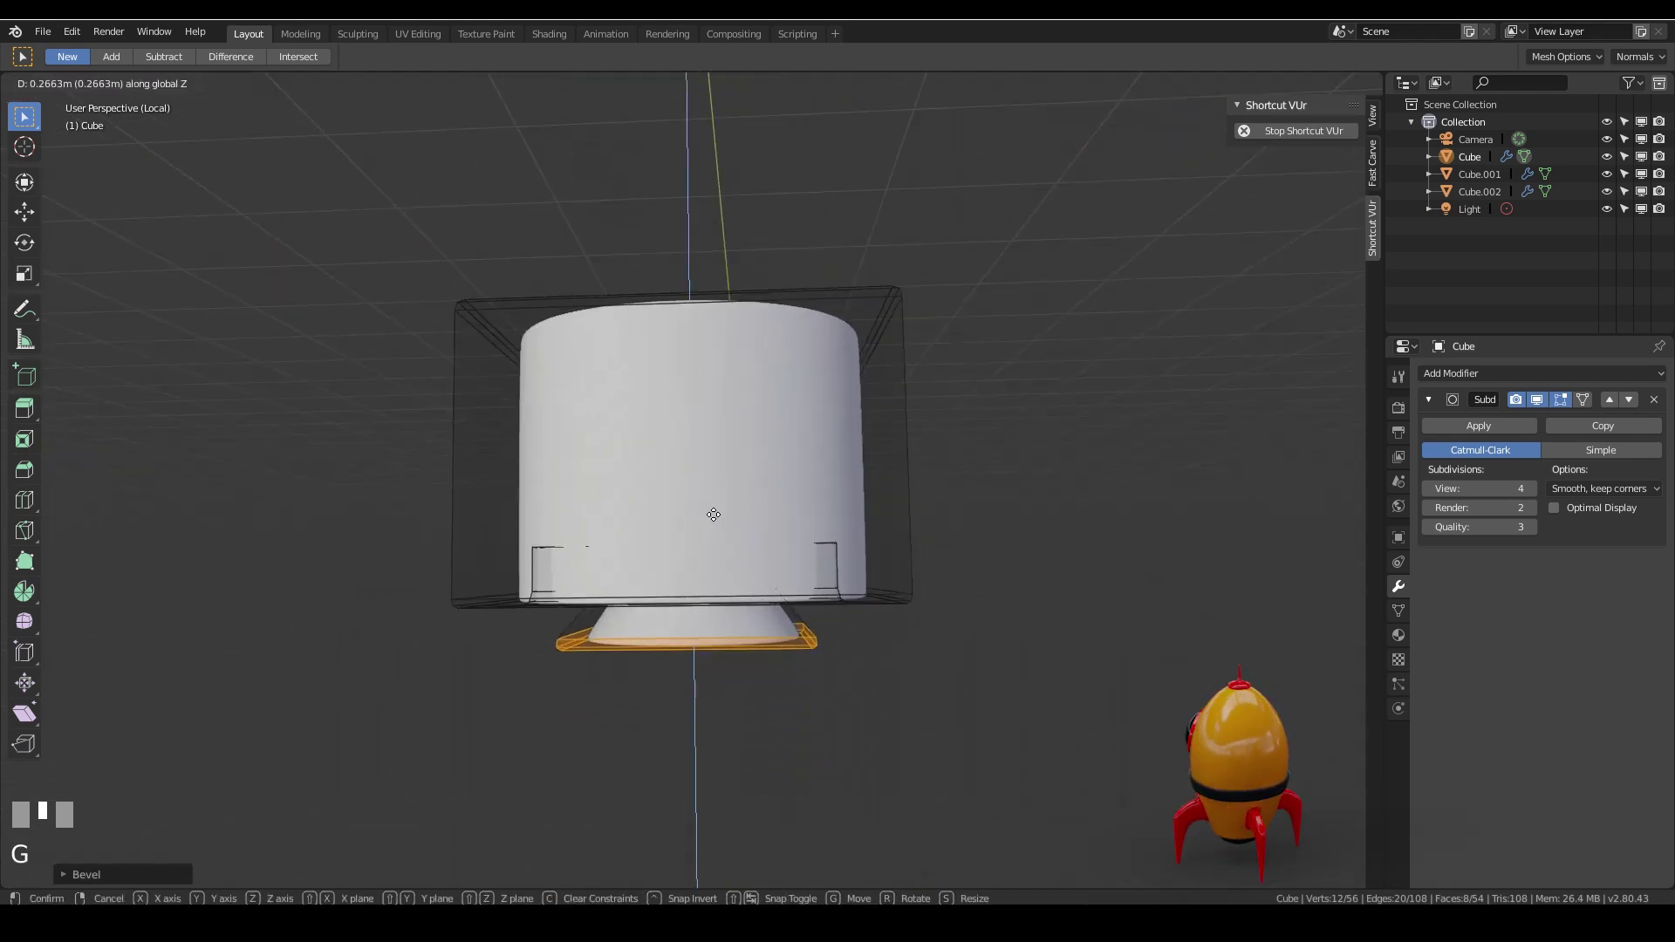
pyautogui.click(711, 513)
# Form a tapered recess in the nozzle's end by insetting its face, extruding it inward and scaling down the inner face.
pyautogui.moveTo(711, 513); pyautogui.dragTo(747, 602, button='middle')
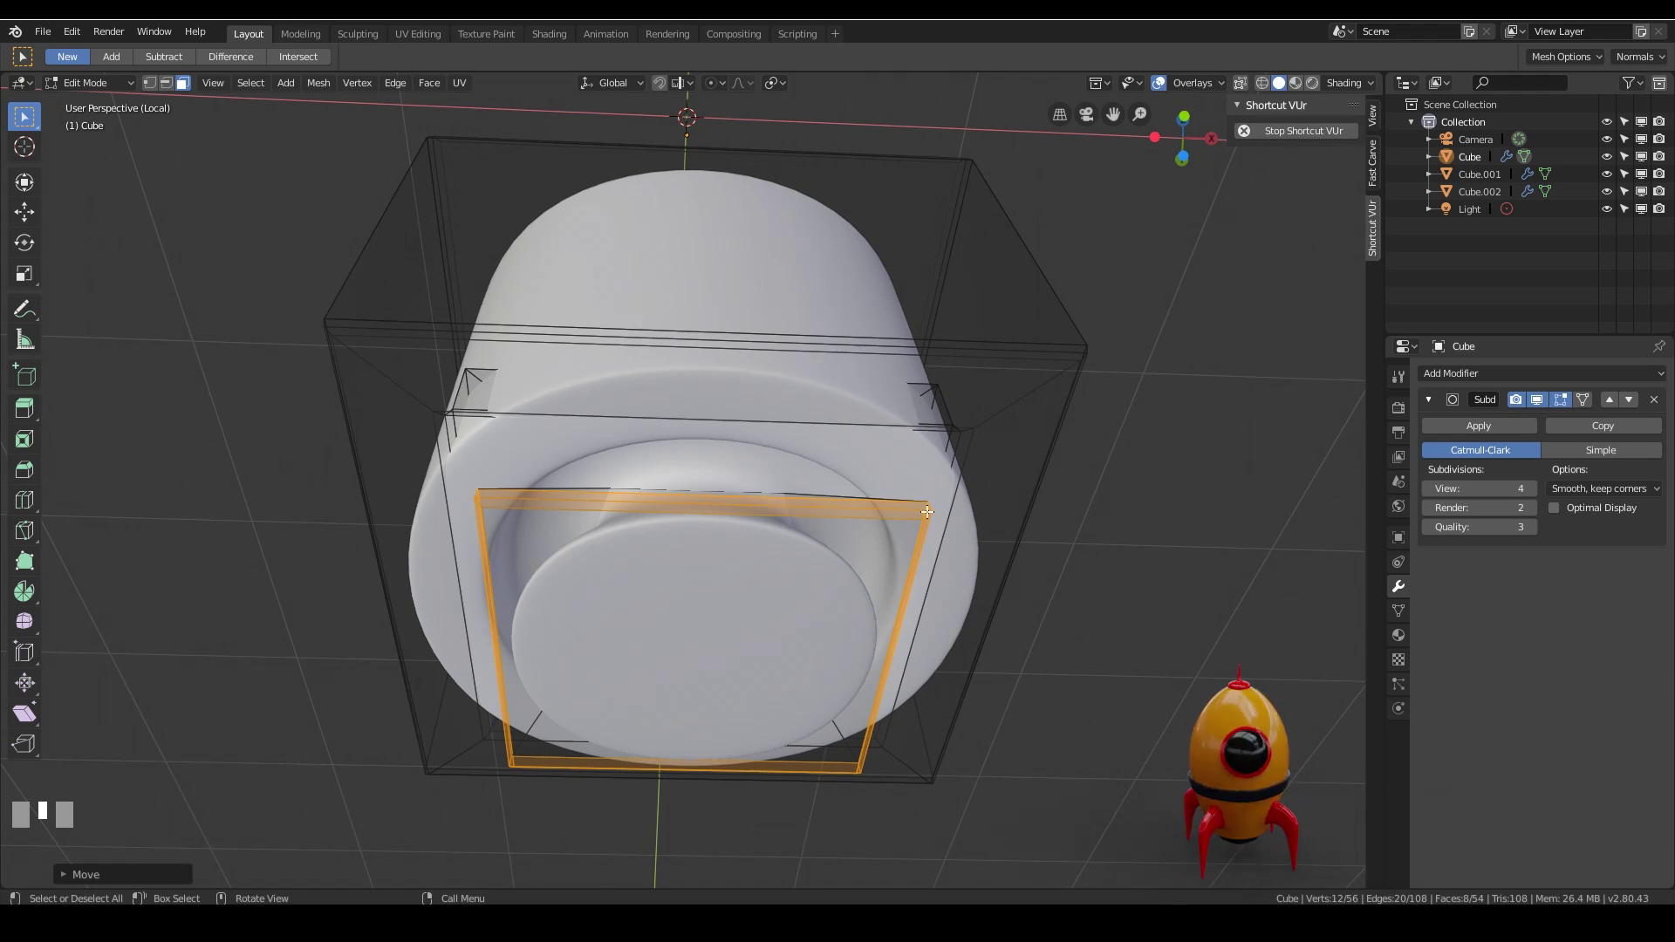
pyautogui.press('3')
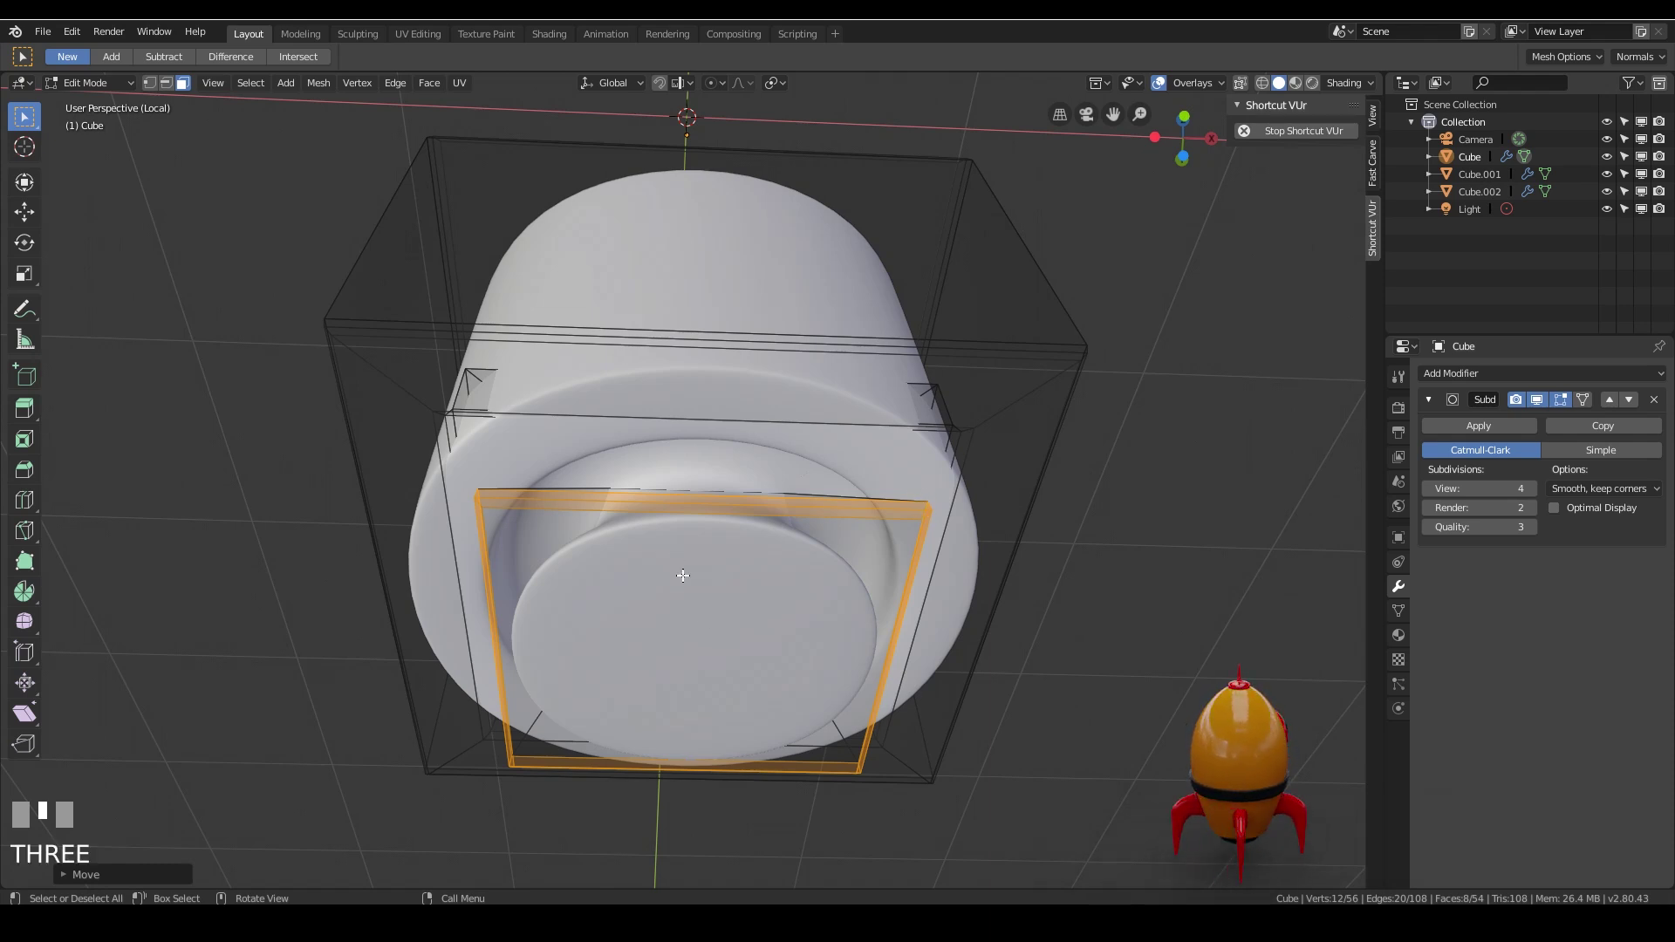
pyautogui.click(687, 575)
pyautogui.press('i')
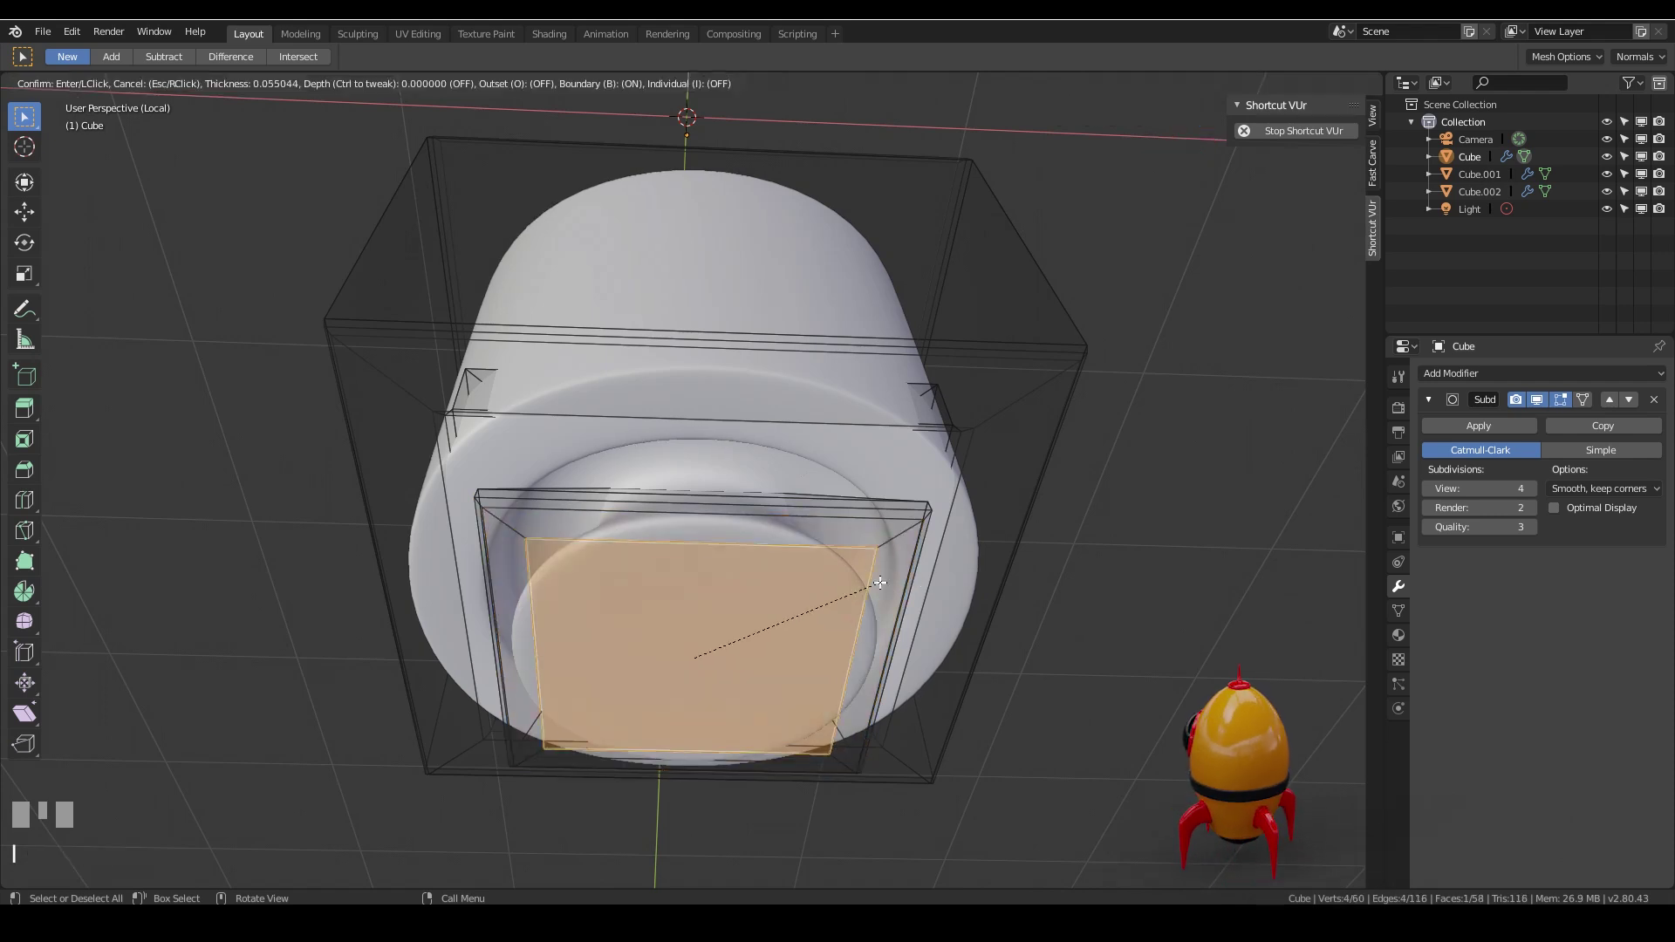
pyautogui.click(830, 591)
pyautogui.press('e')
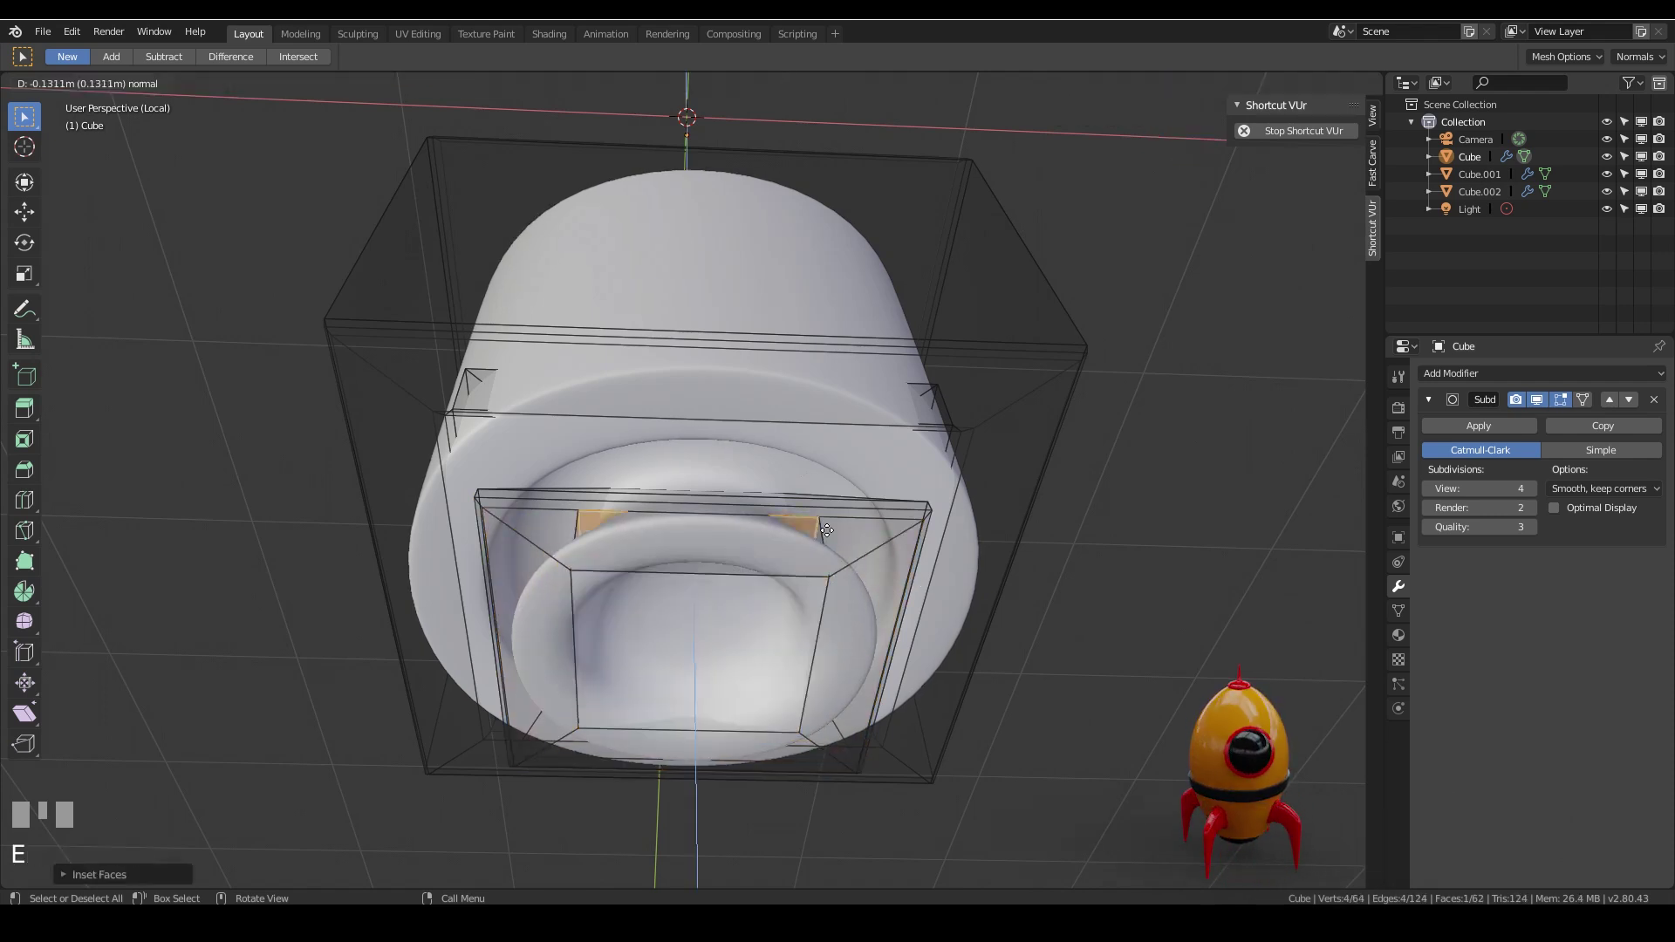
pyautogui.click(723, 586)
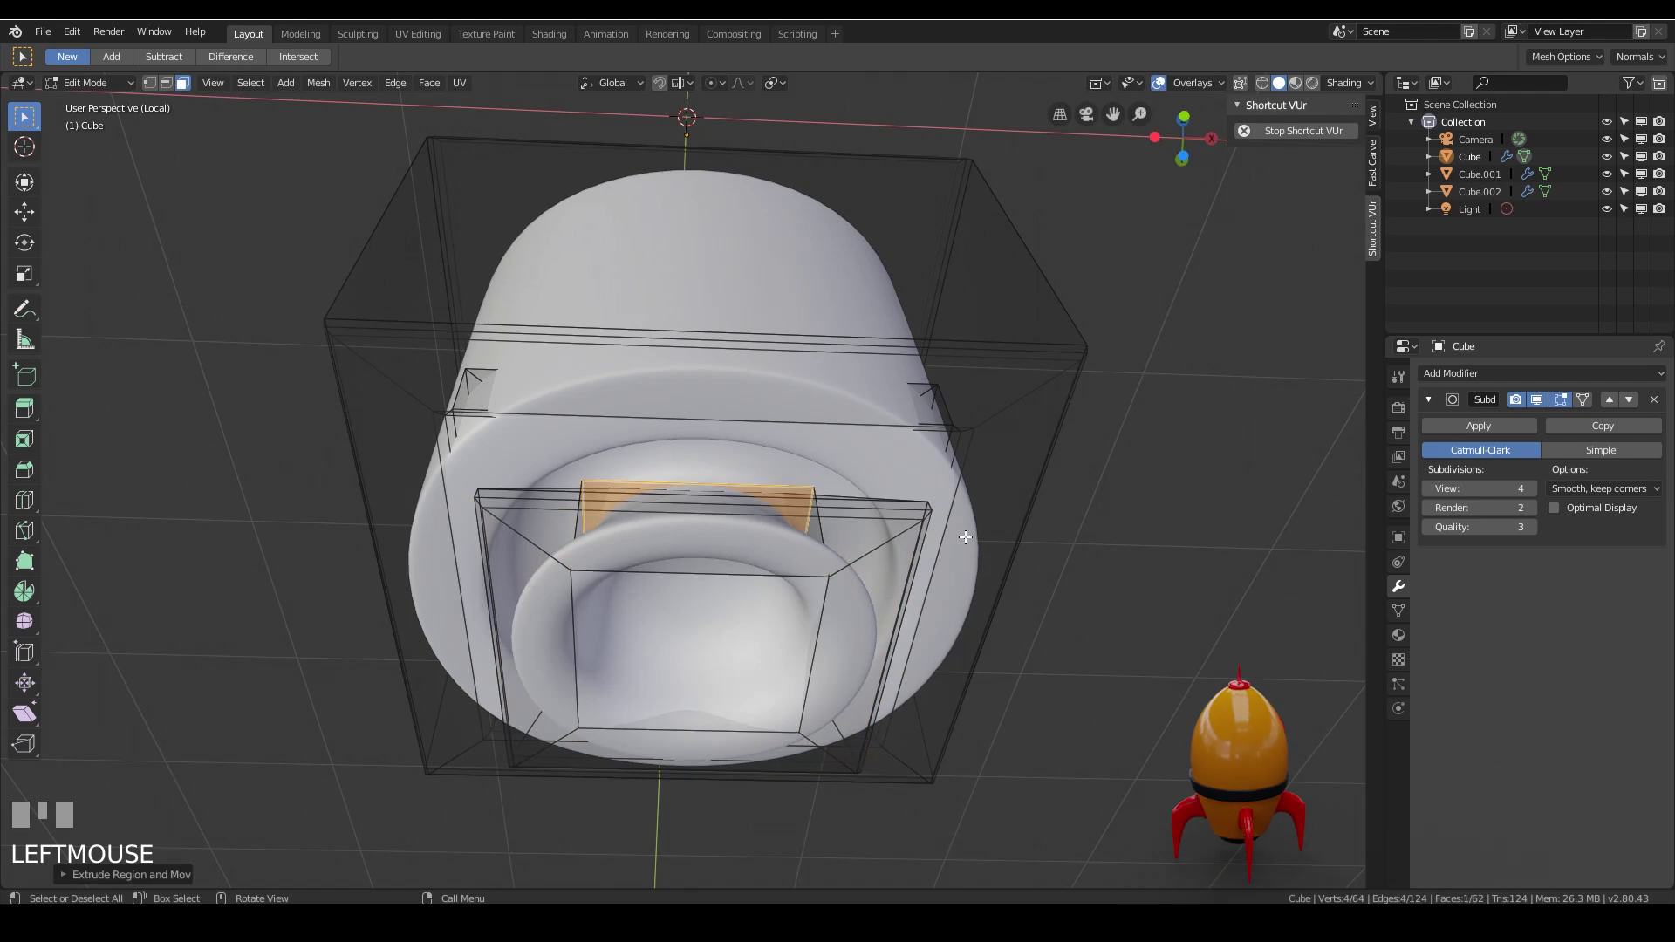
pyautogui.press('s')
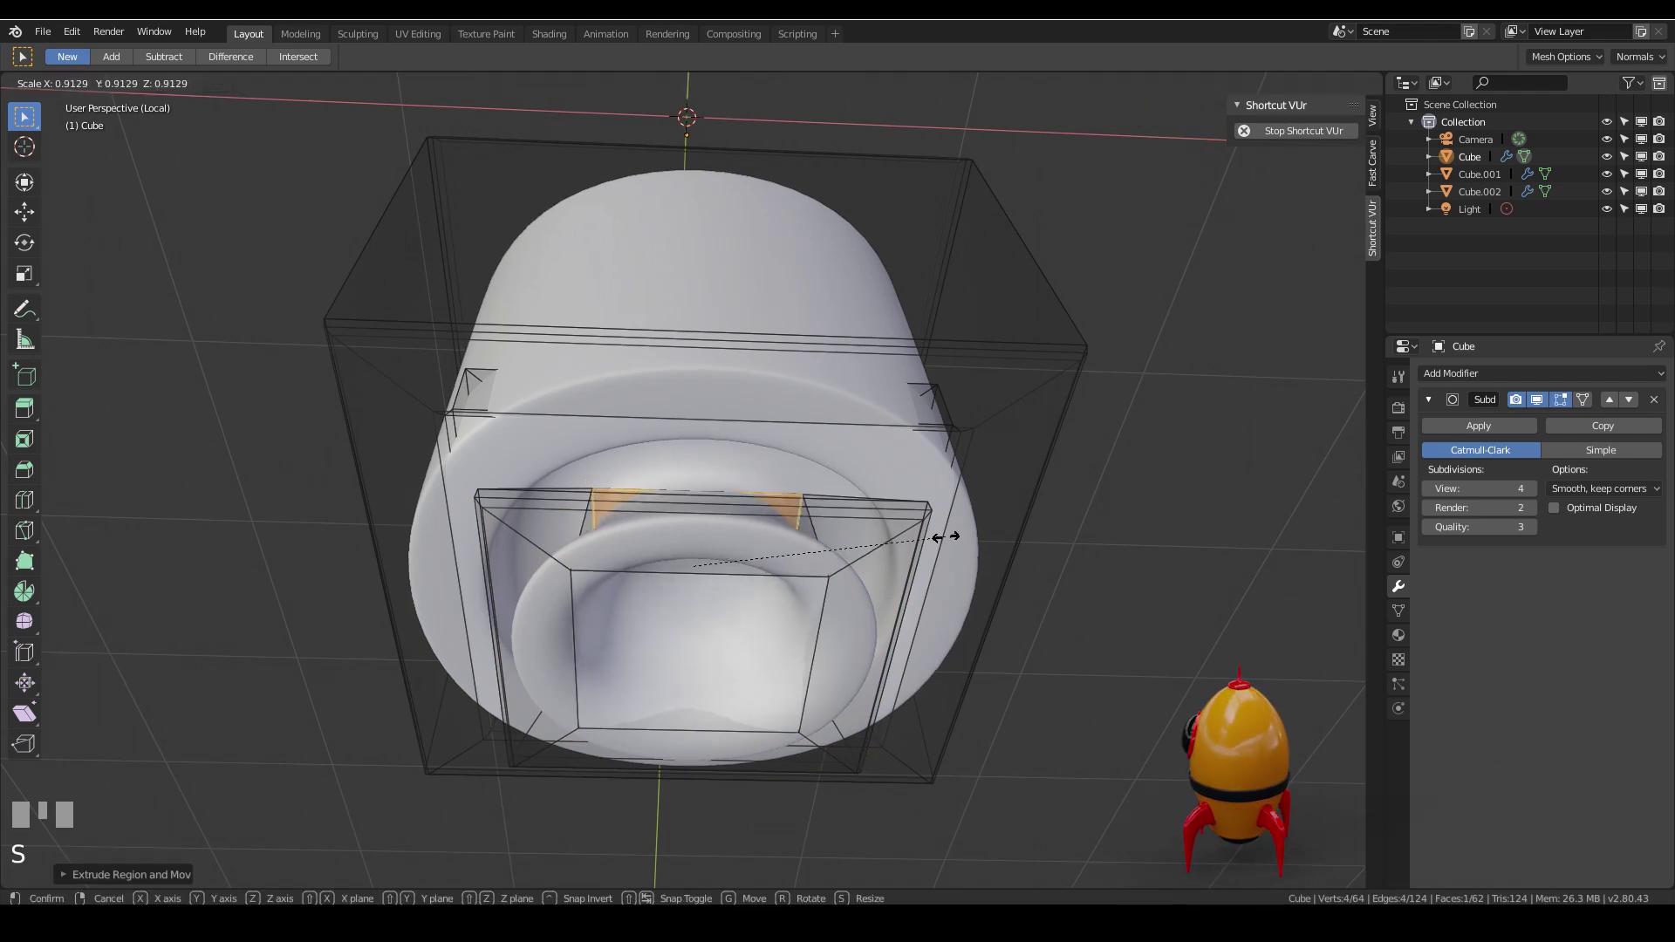
pyautogui.click(737, 575)
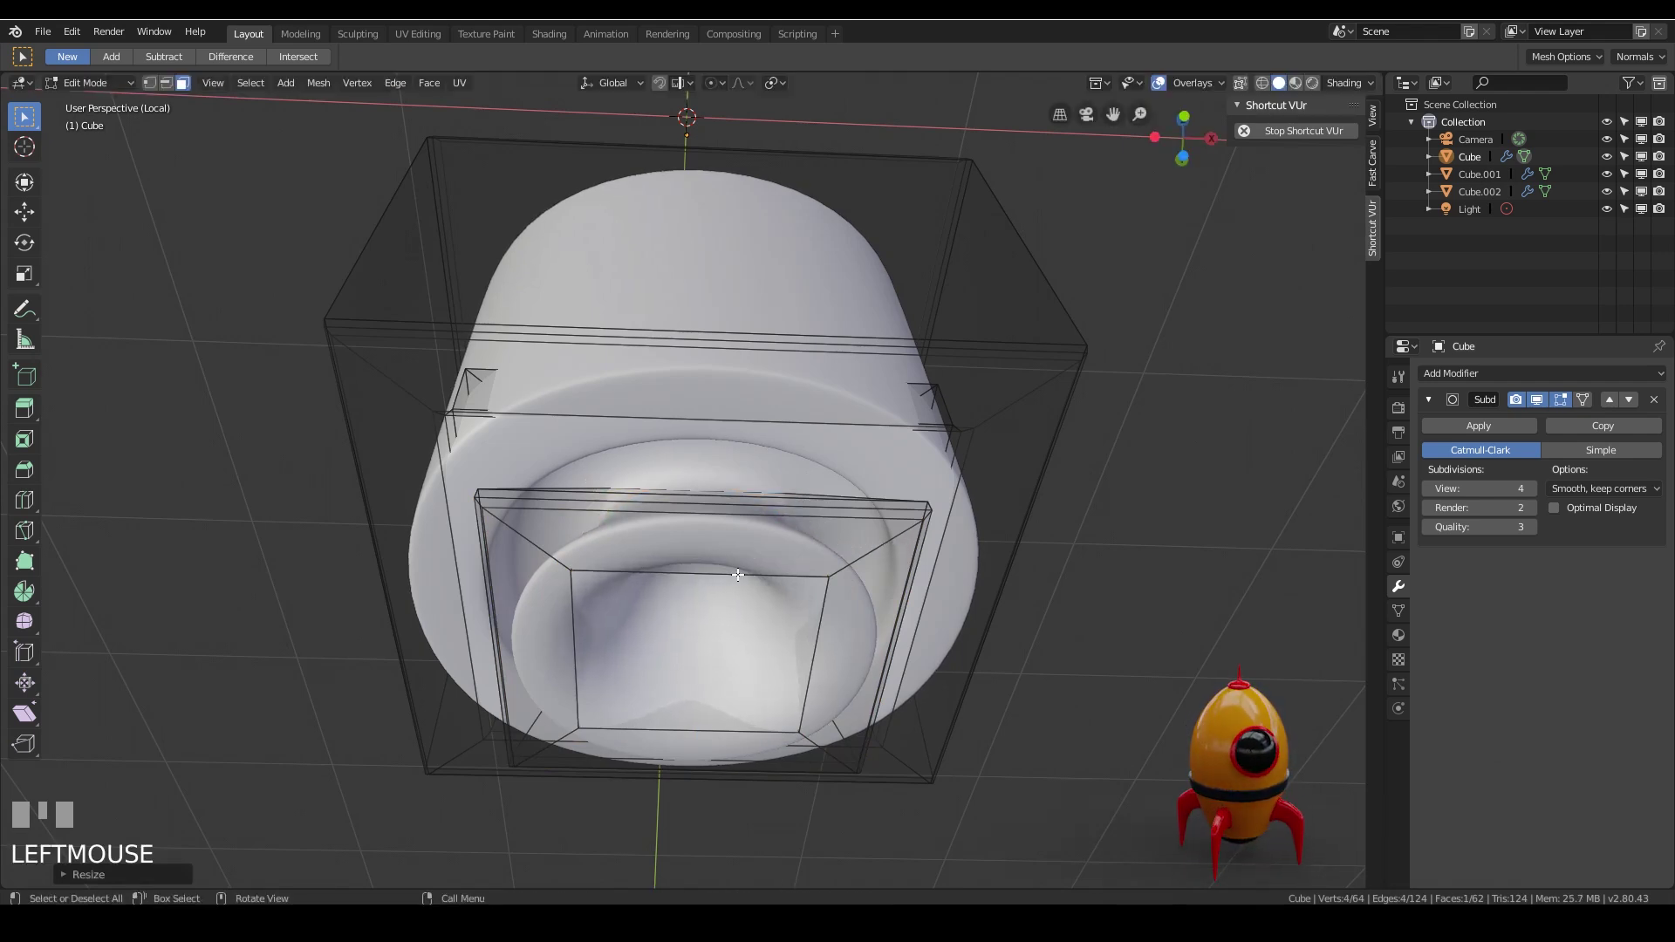
# Bevel the edge loop around the nozzle recess's rim with two segments and an offset of about 0.015.
pyautogui.press('2')
pyautogui.keyDown('ctrl'); pyautogui.click(738, 575); pyautogui.keyUp('ctrl')
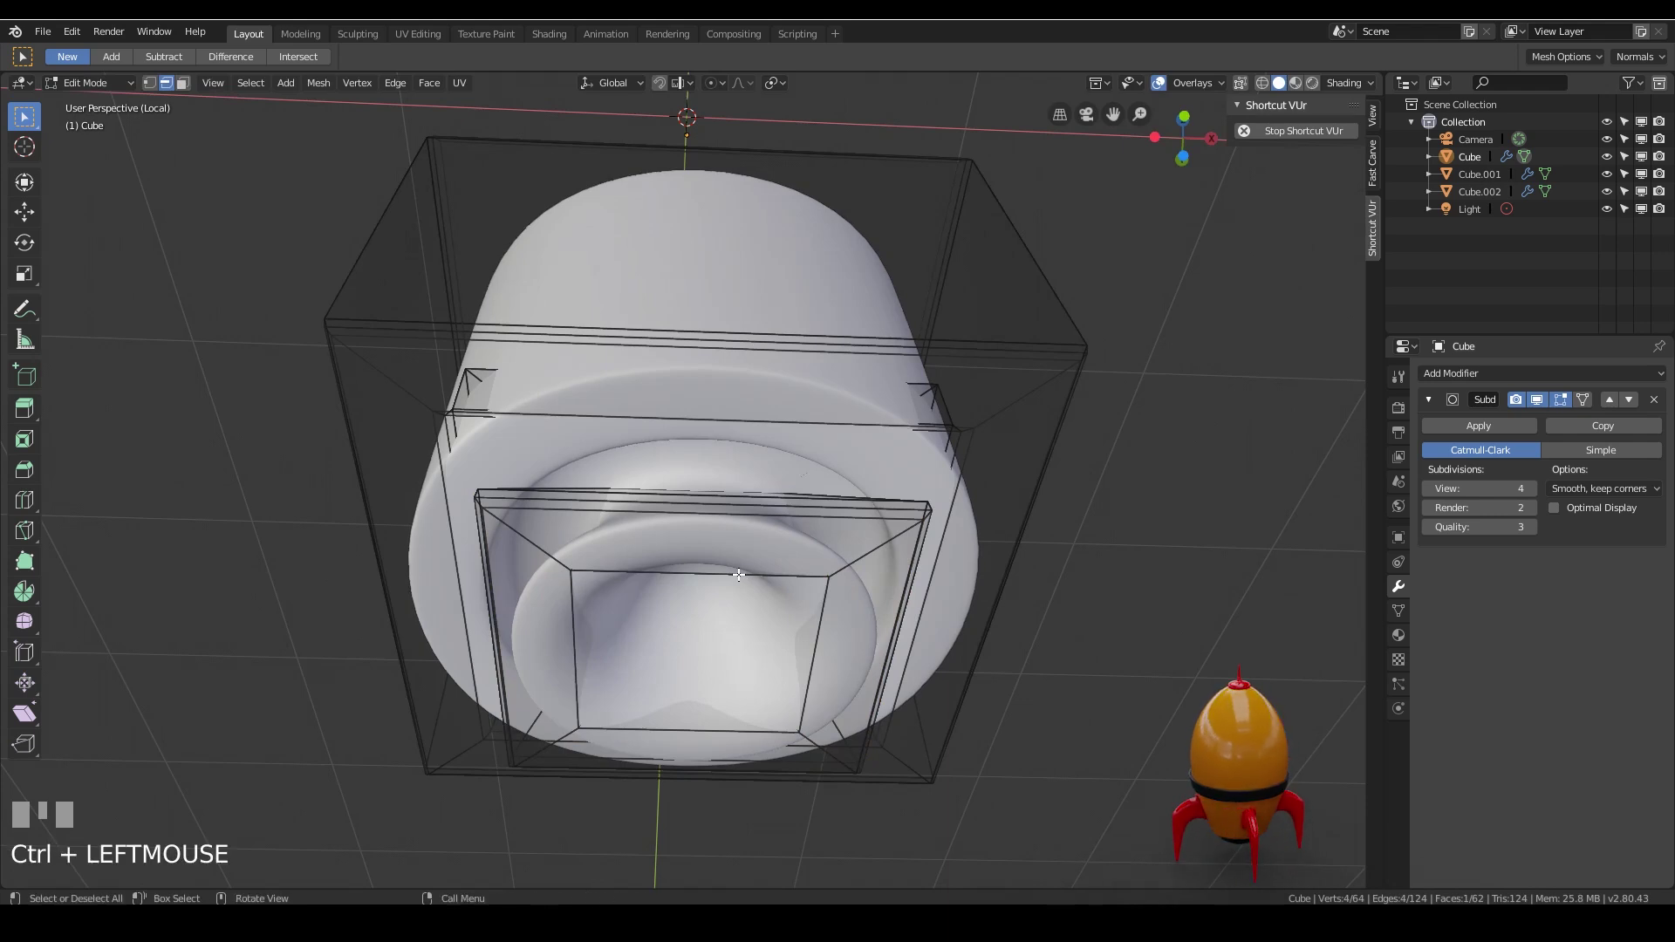
pyautogui.keyDown('alt'); pyautogui.click(738, 575); pyautogui.keyUp('alt')
pyautogui.hotkey('ctrl', 'b')
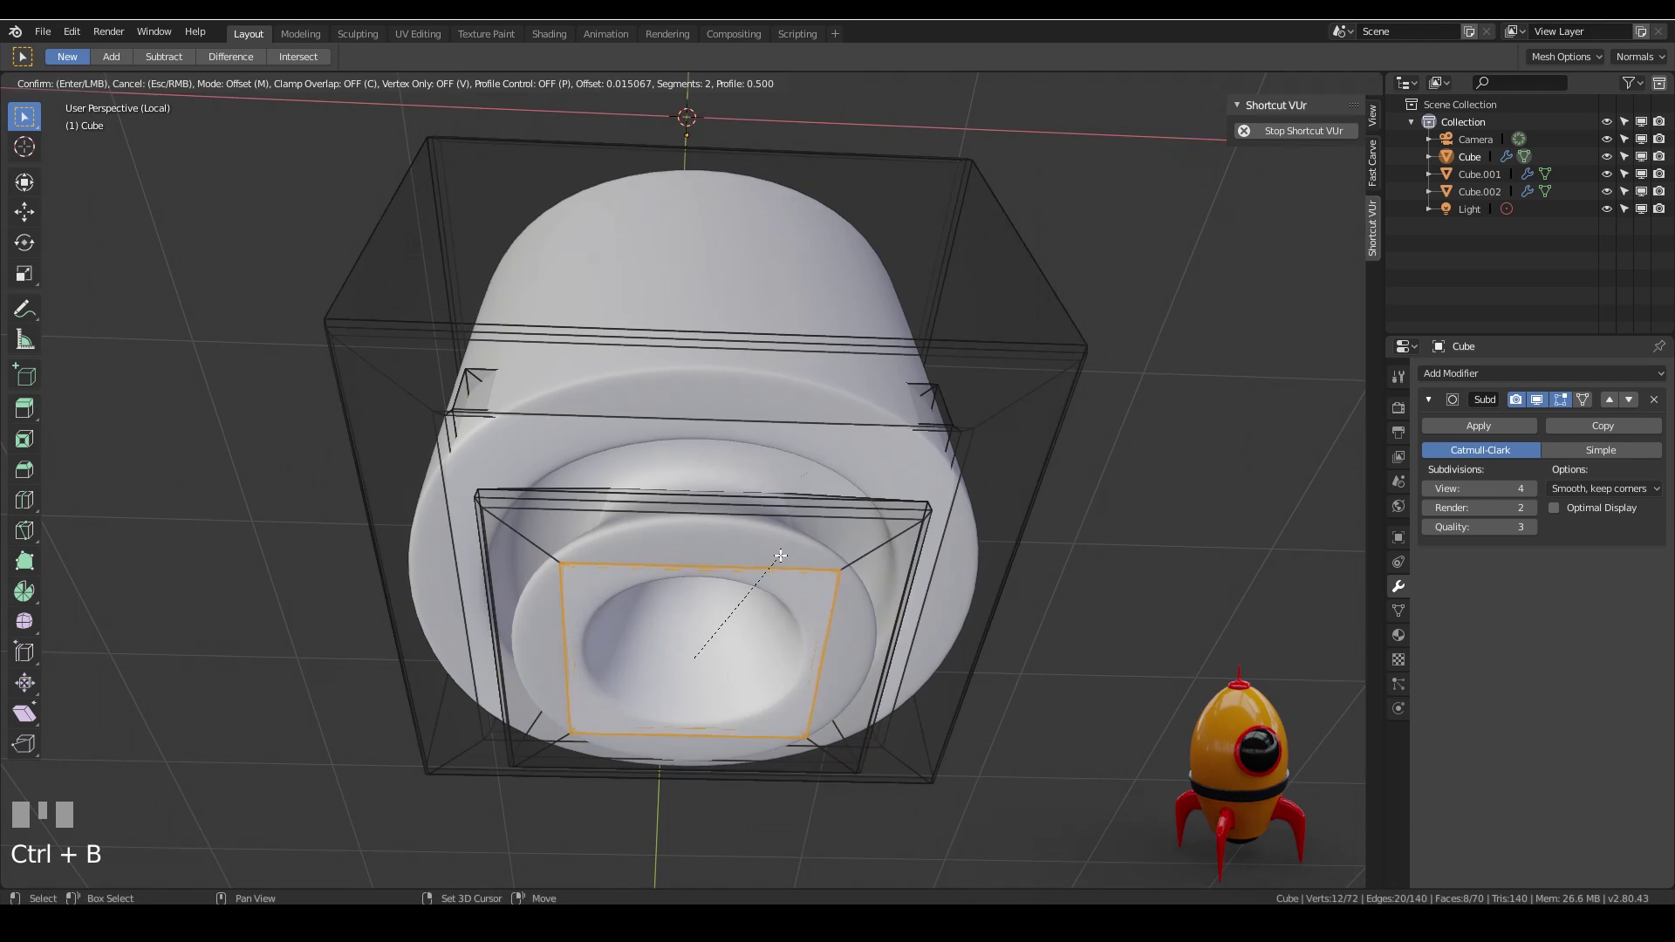
pyautogui.keyDown('shift'); pyautogui.click(780, 555); pyautogui.keyUp('shift')
# Finish editing the thruster and leave its local view to bring back the whole rocket.
pyautogui.moveTo(780, 556); pyautogui.dragTo(795, 678, button='middle')
pyautogui.press('Tab')
pyautogui.scroll(-4, 833, 624)
pyautogui.moveTo(836, 615); pyautogui.dragTo(837, 641, button='middle')
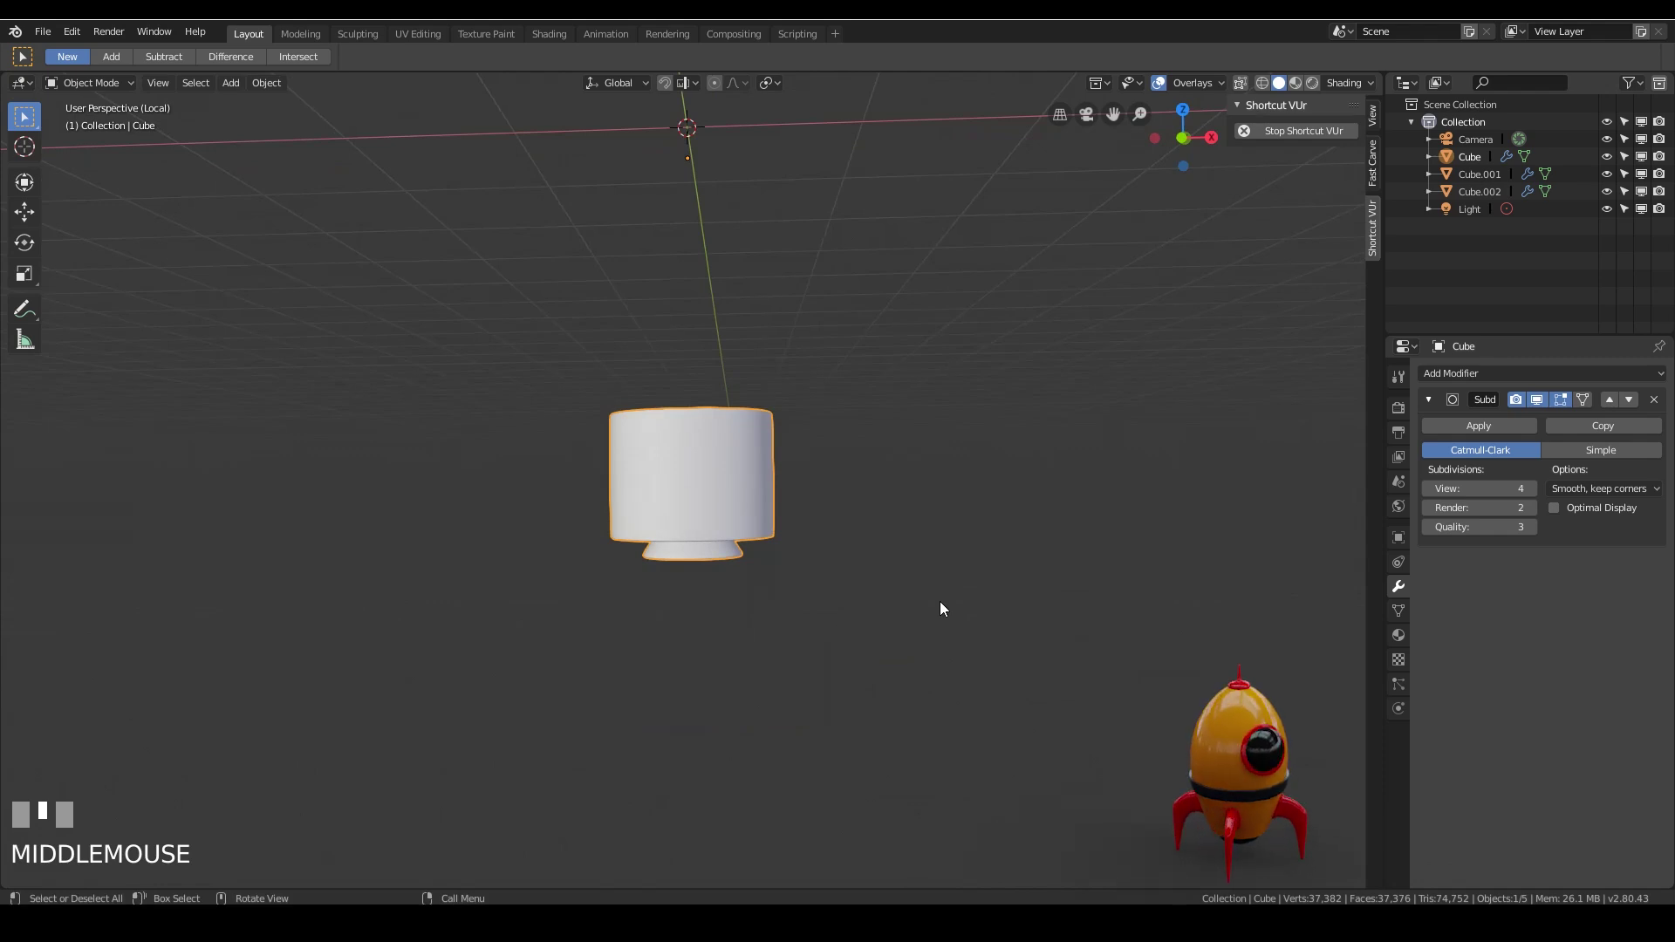
pyautogui.press('KP_Divide')
# Move the thruster up along Z so that its upper part sits inside the egg body's lower opening.
pyautogui.moveTo(954, 615); pyautogui.dragTo(837, 567, button='middle')
pyautogui.press('g')
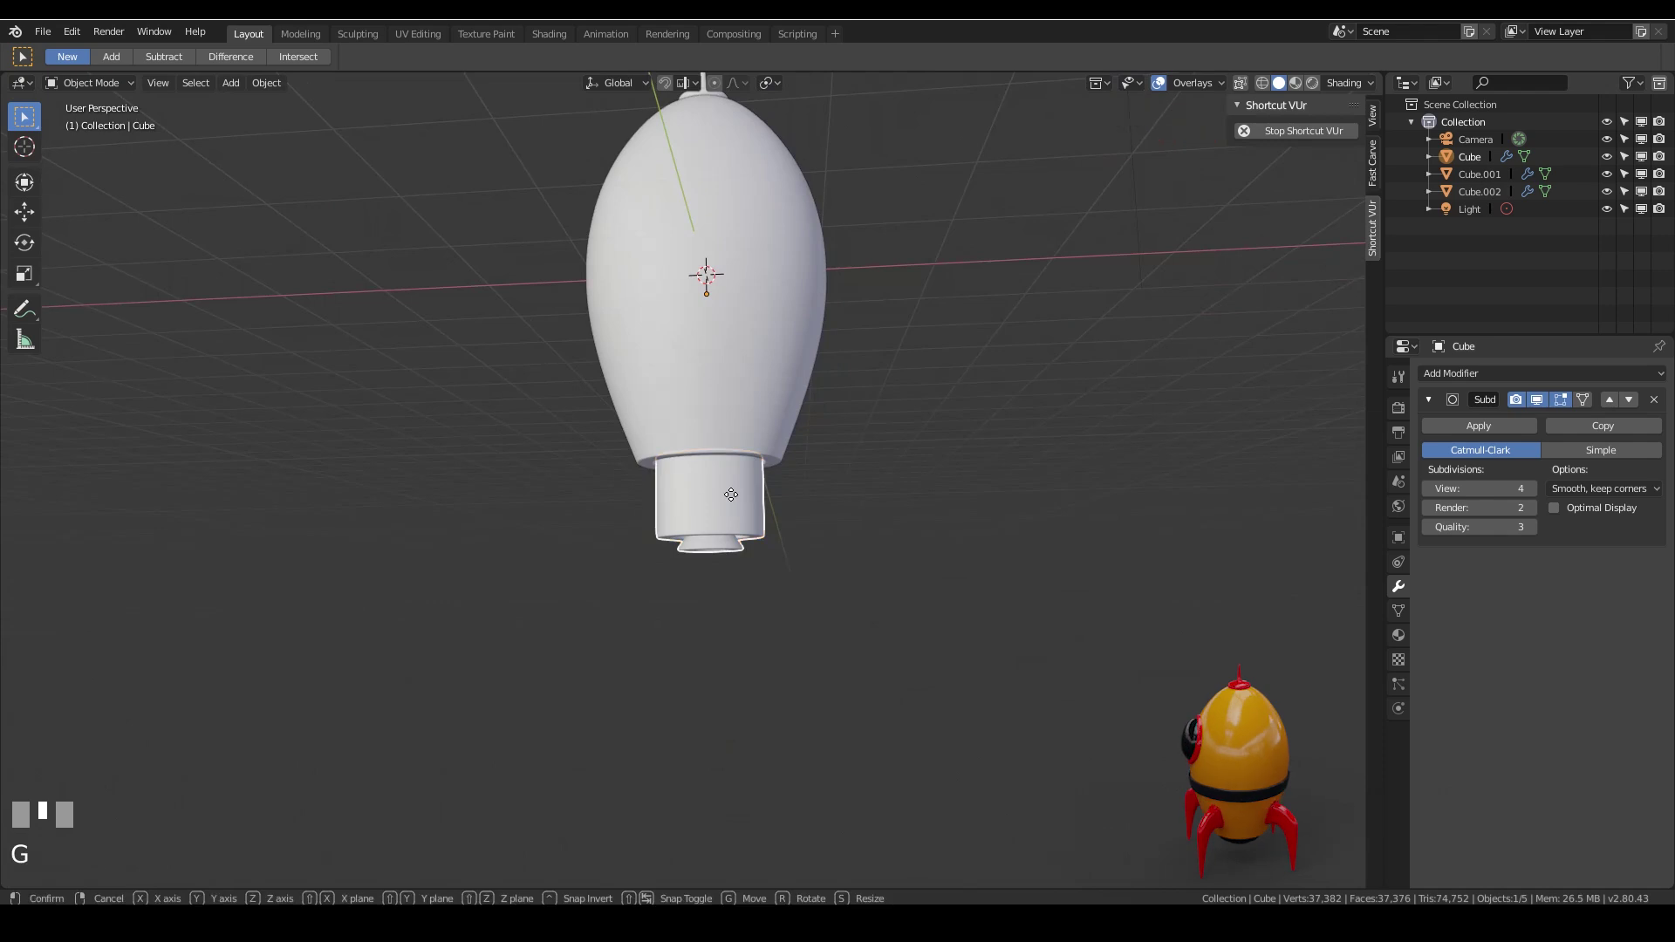
pyautogui.press('z')
pyautogui.click(734, 441)
pyautogui.moveTo(735, 441); pyautogui.dragTo(941, 441, button='middle')
pyautogui.press('s')
pyautogui.click(836, 340)
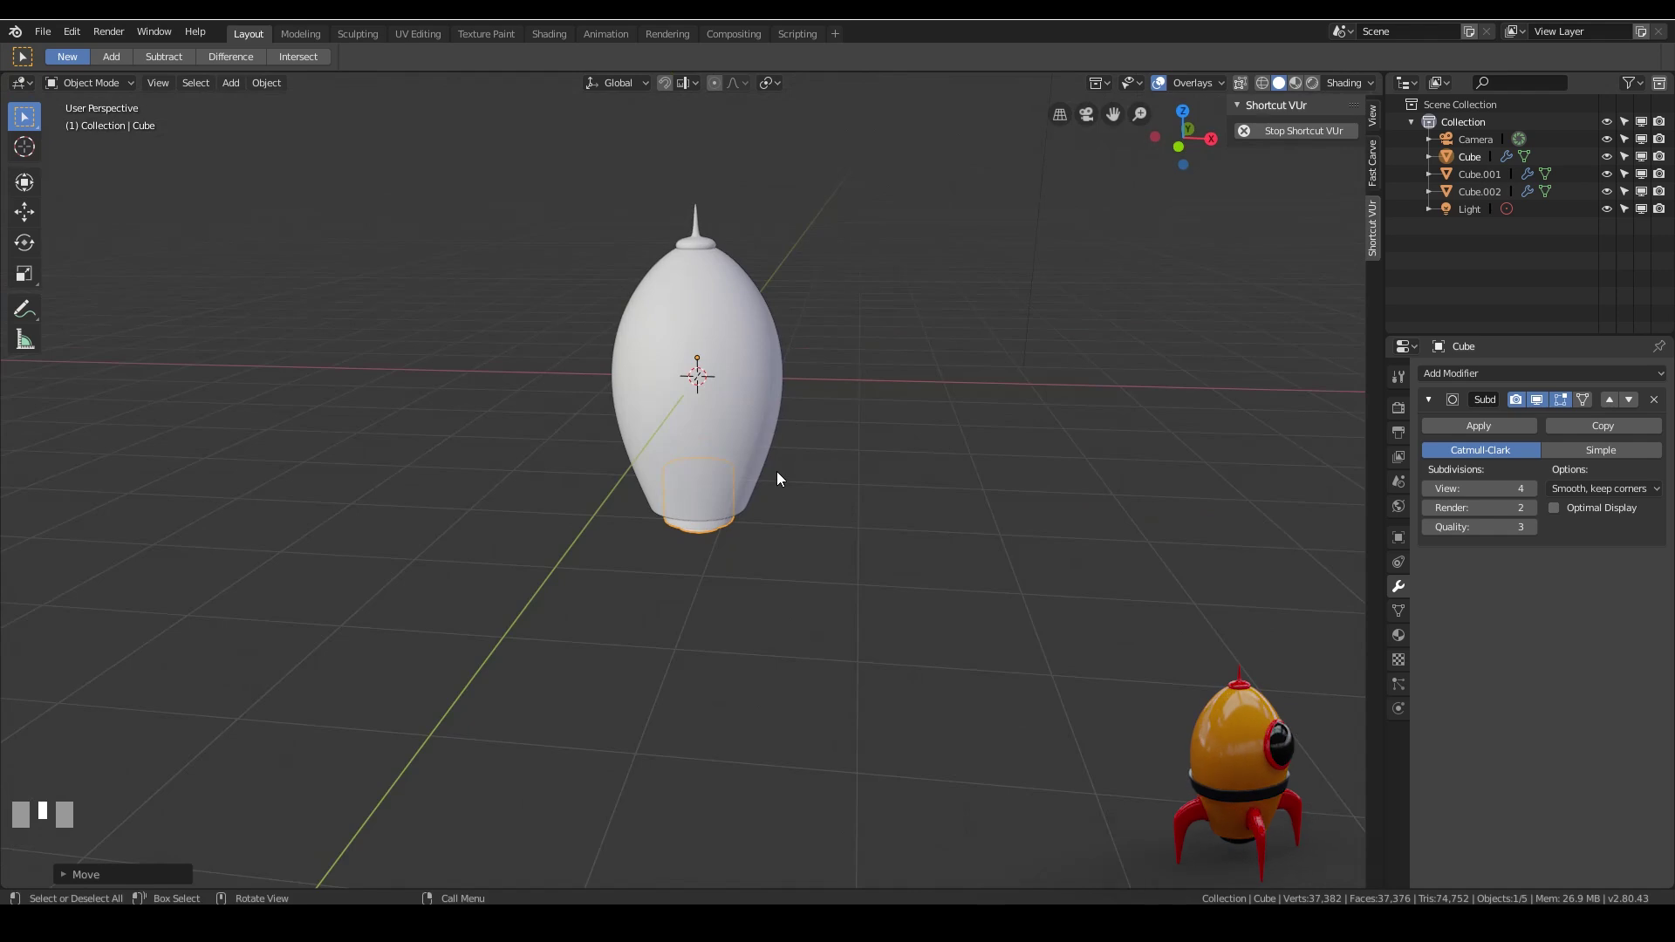
# In front view, place the 3D cursor beside the egg body's lower side, add a cube there and scale it down.
pyautogui.press('KP_1')
pyautogui.keyDown('shift'); pyautogui.moveTo(776, 478); pyautogui.dragTo(713, 474, button='middle'); pyautogui.keyUp('shift')
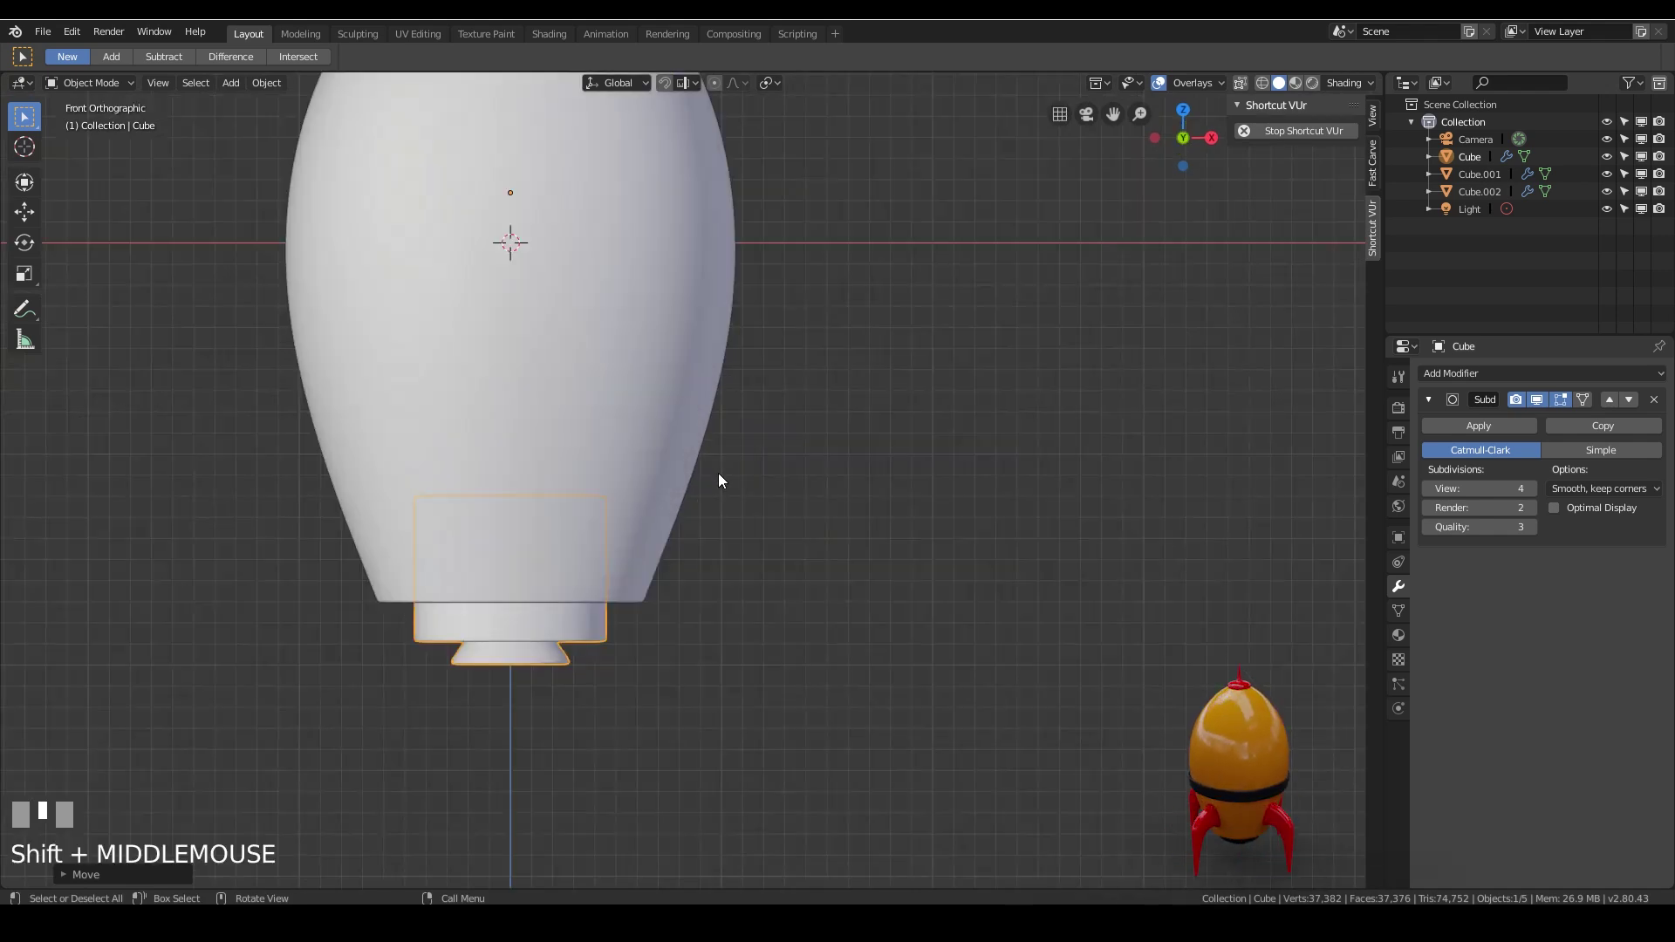
pyautogui.keyDown('shift'); pyautogui.rightClick(721, 481); pyautogui.keyUp('shift')
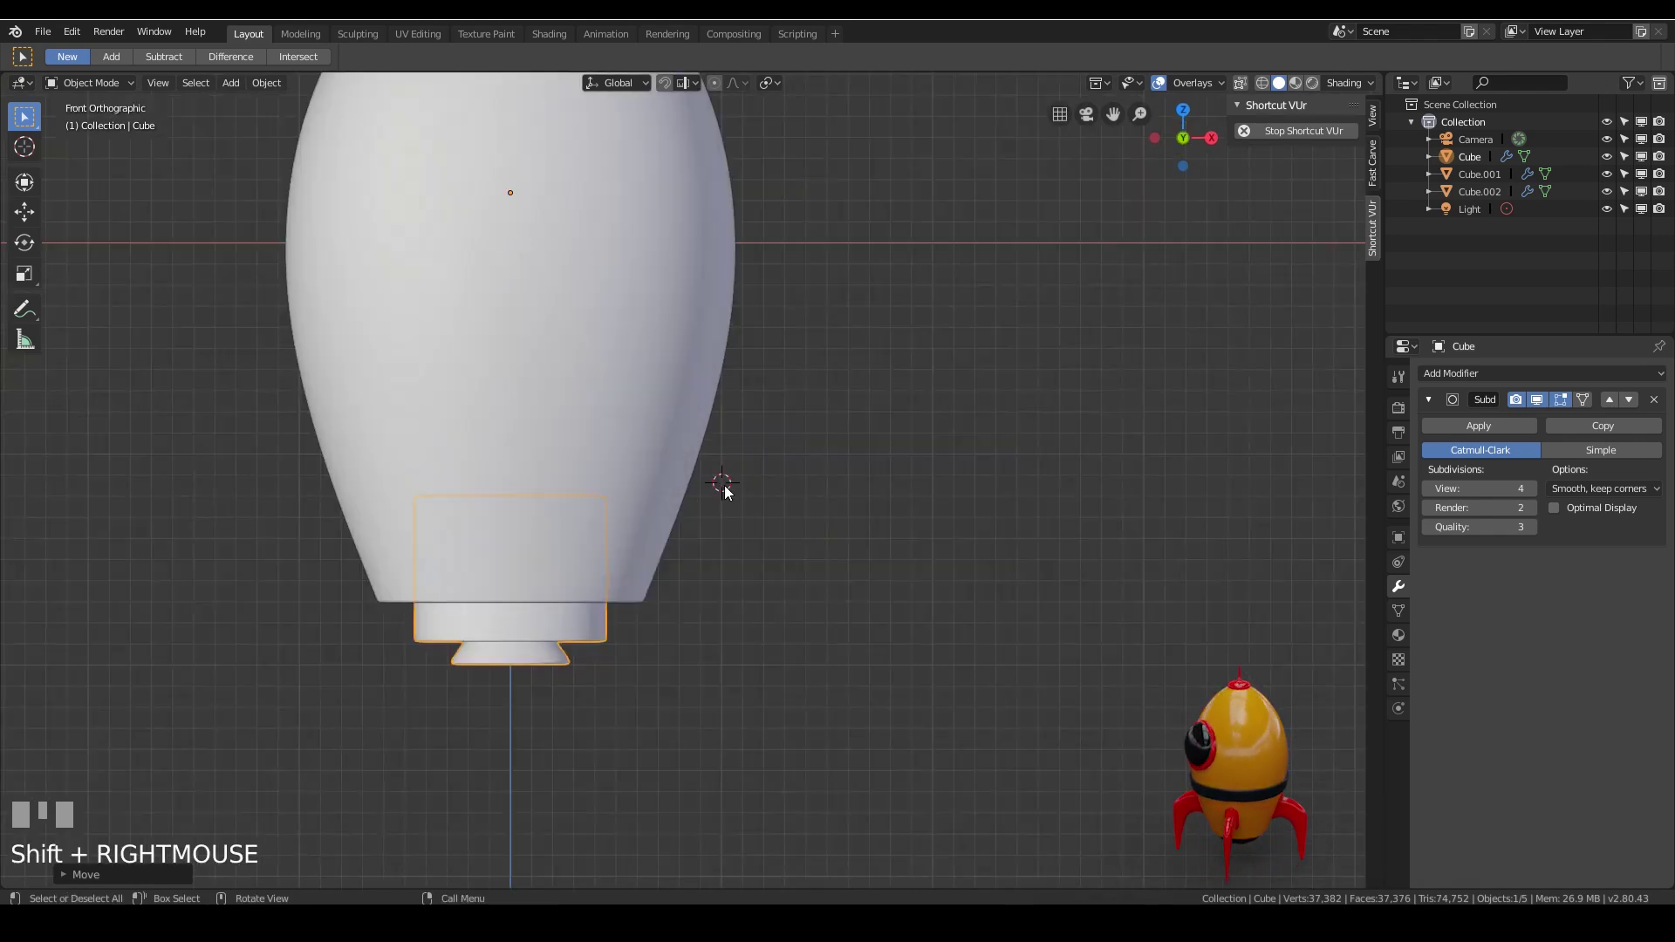
pyautogui.hotkey('shift', 'a')
pyautogui.click(863, 497)
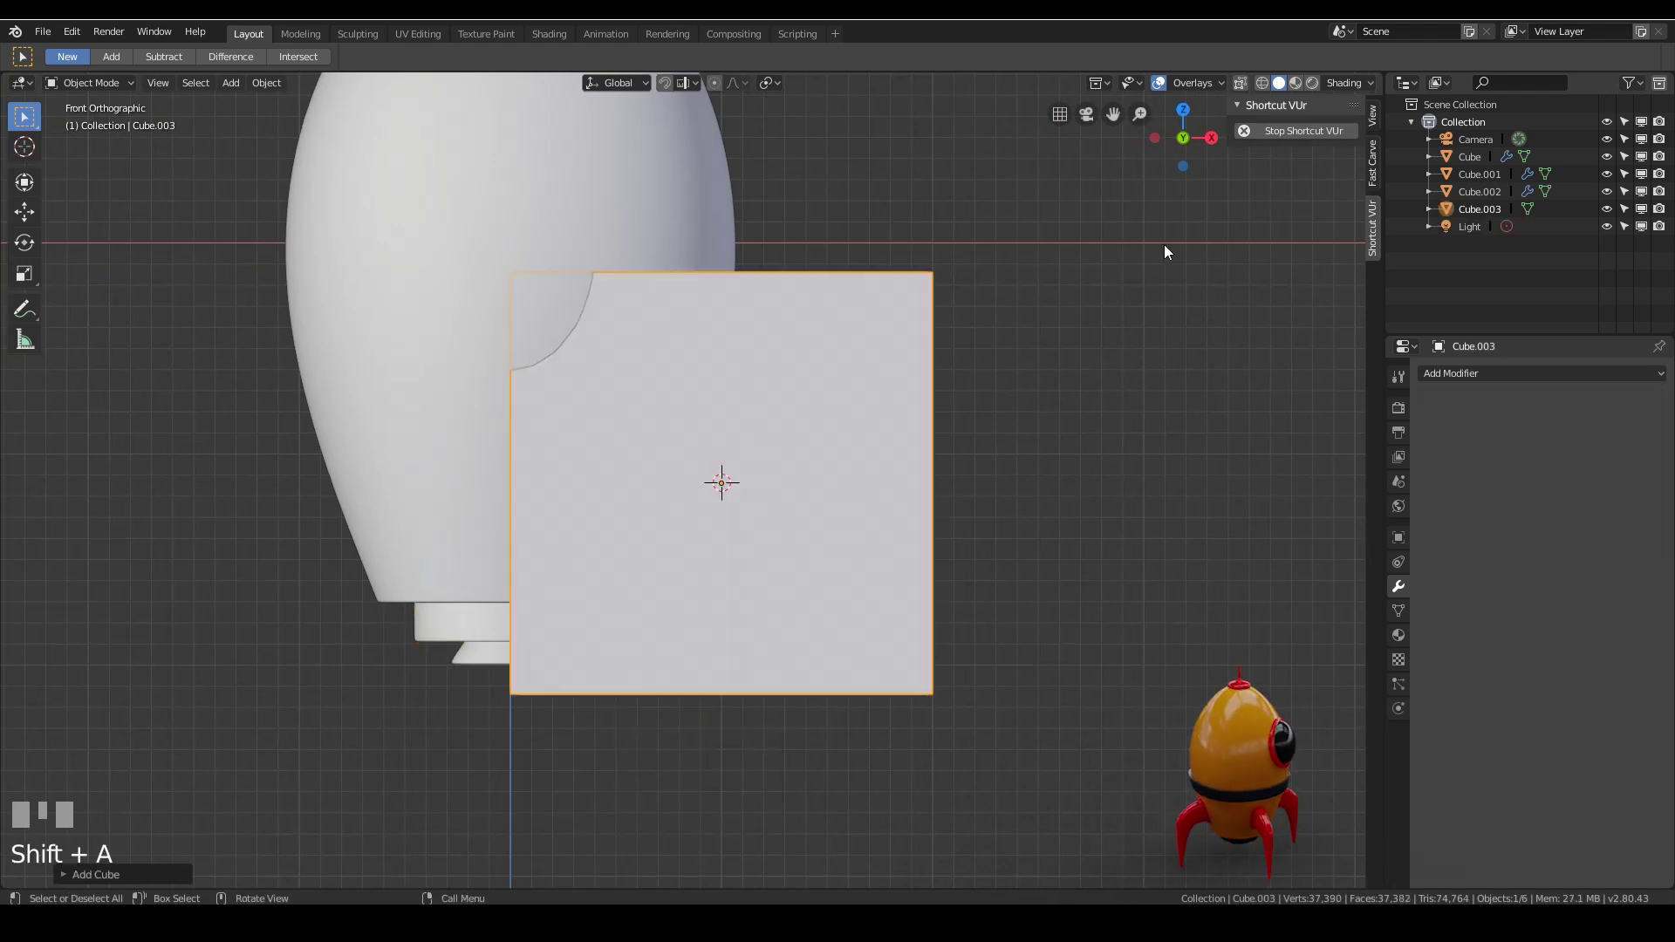
pyautogui.press('s')
pyautogui.click(818, 433)
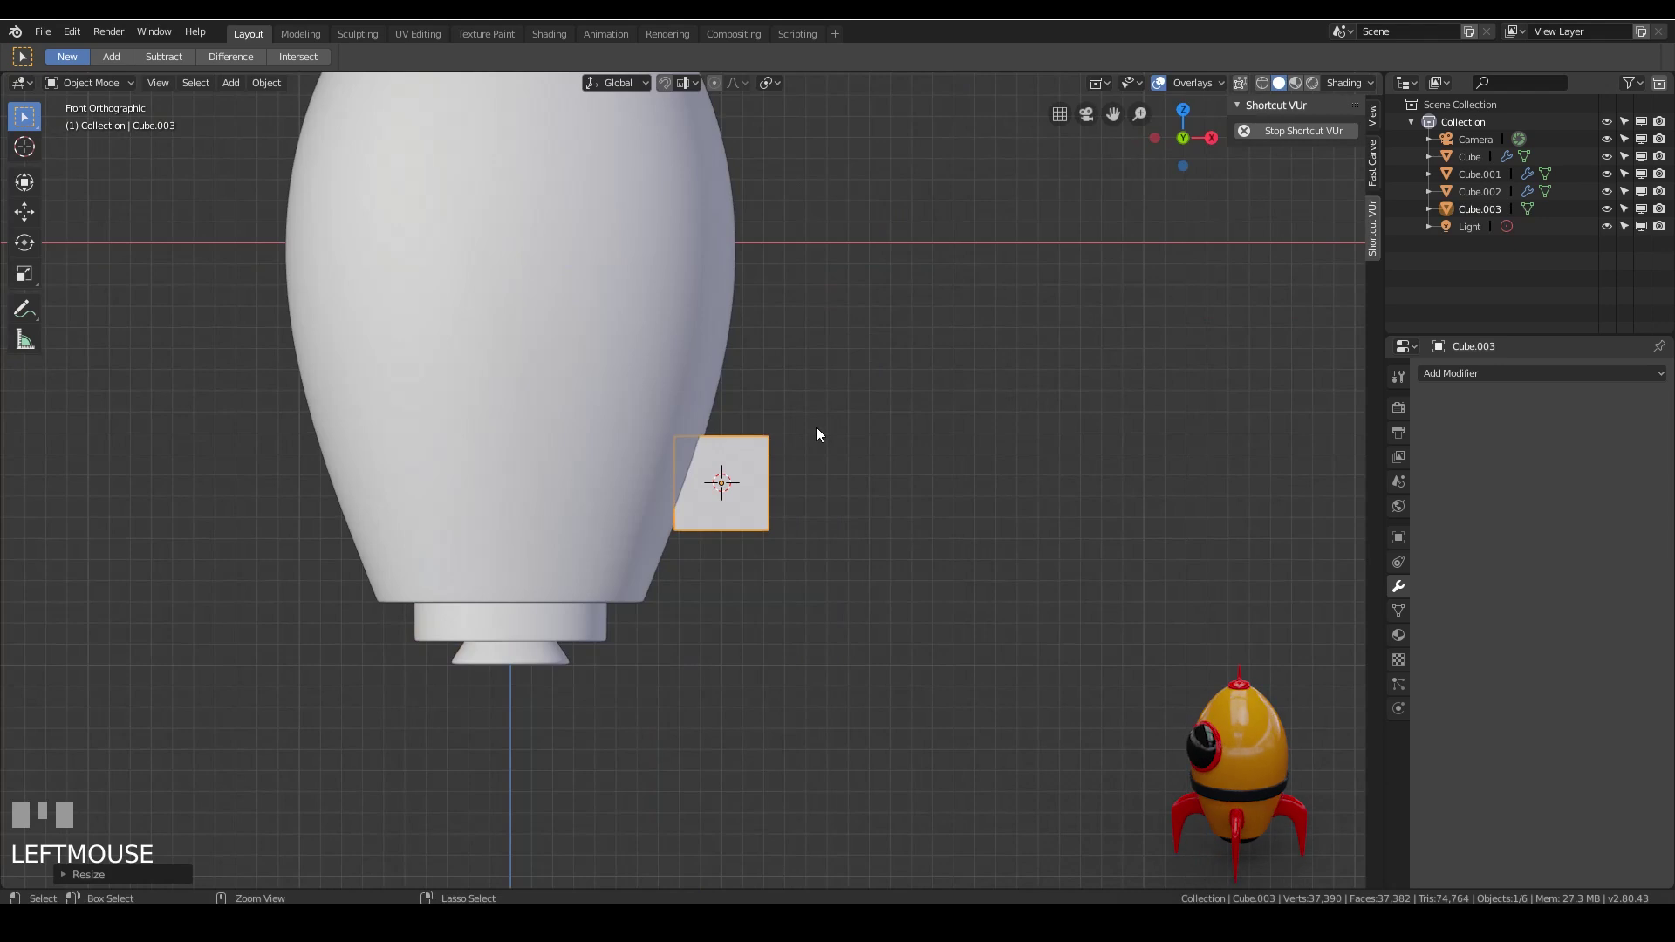
# Give the small cube a level 3 subdivision surface with smooth shading and flatten it to about 0.4 along Y.
pyautogui.hotkey('ctrl', '3')
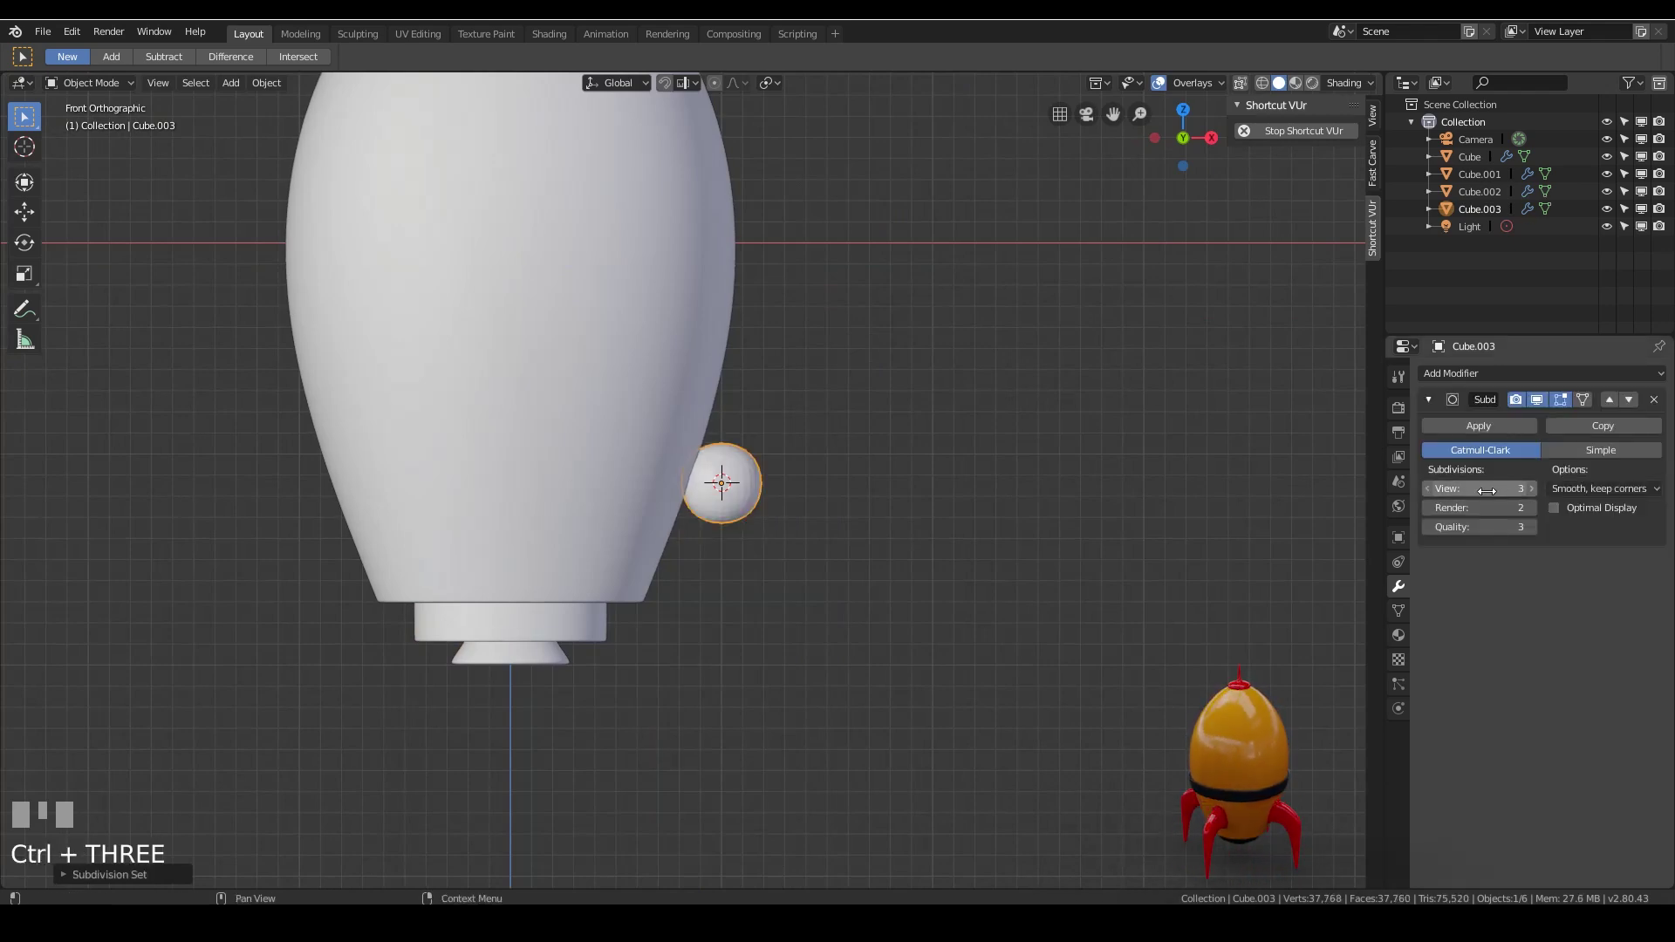
pyautogui.rightClick(722, 510)
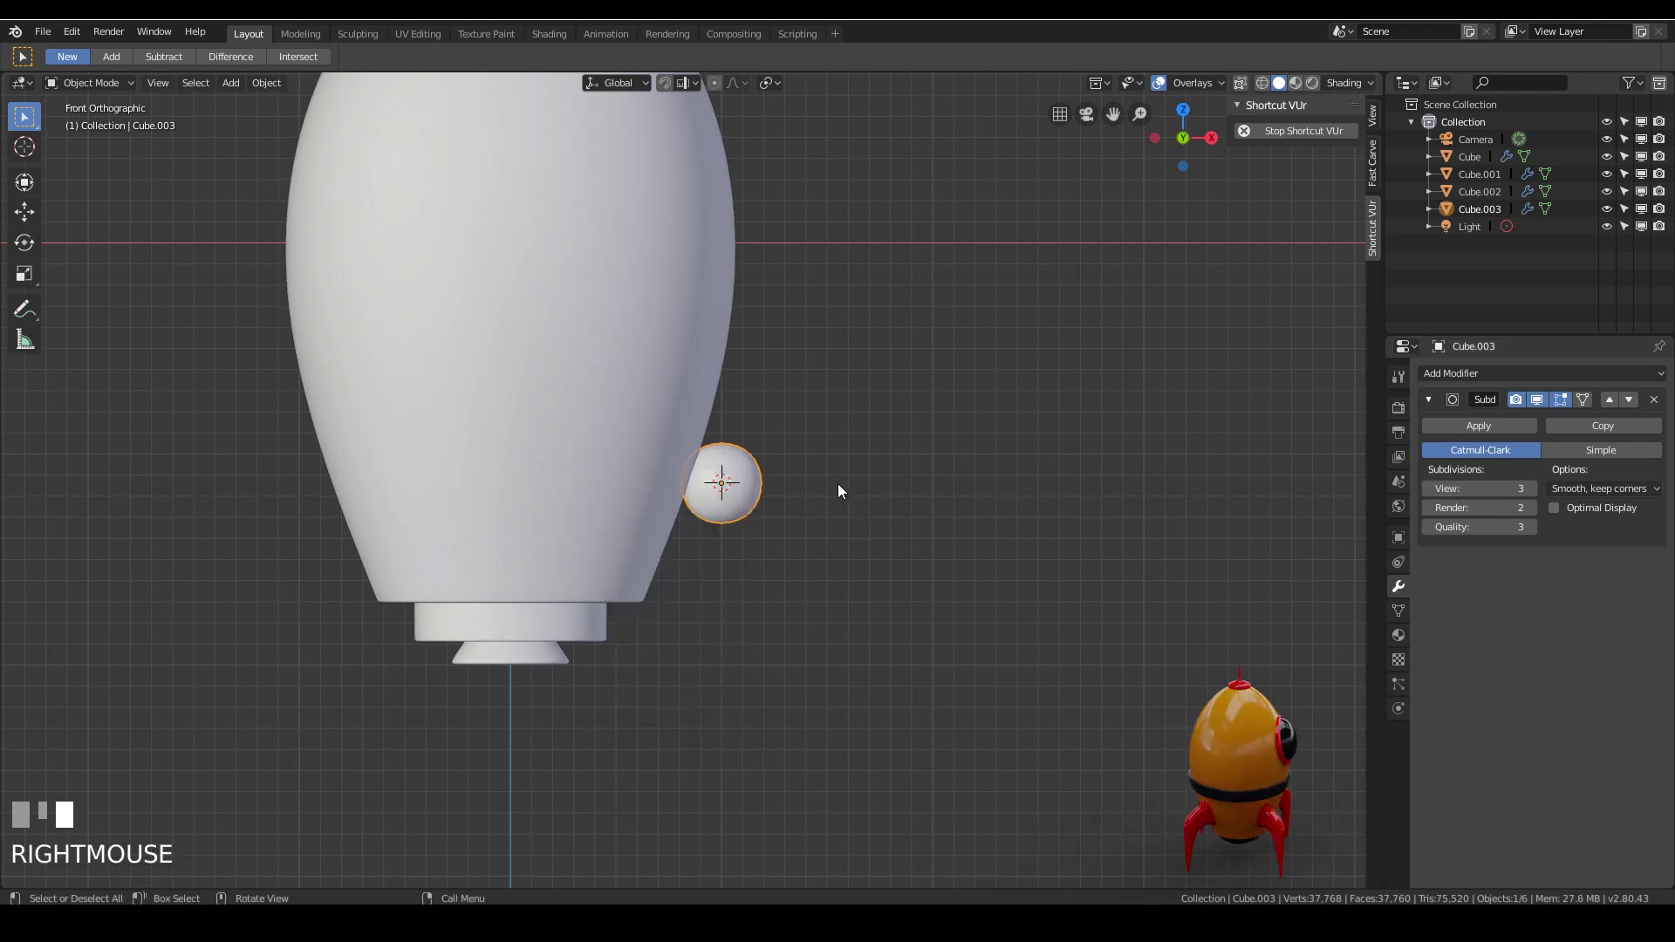
pyautogui.press('KP_3')
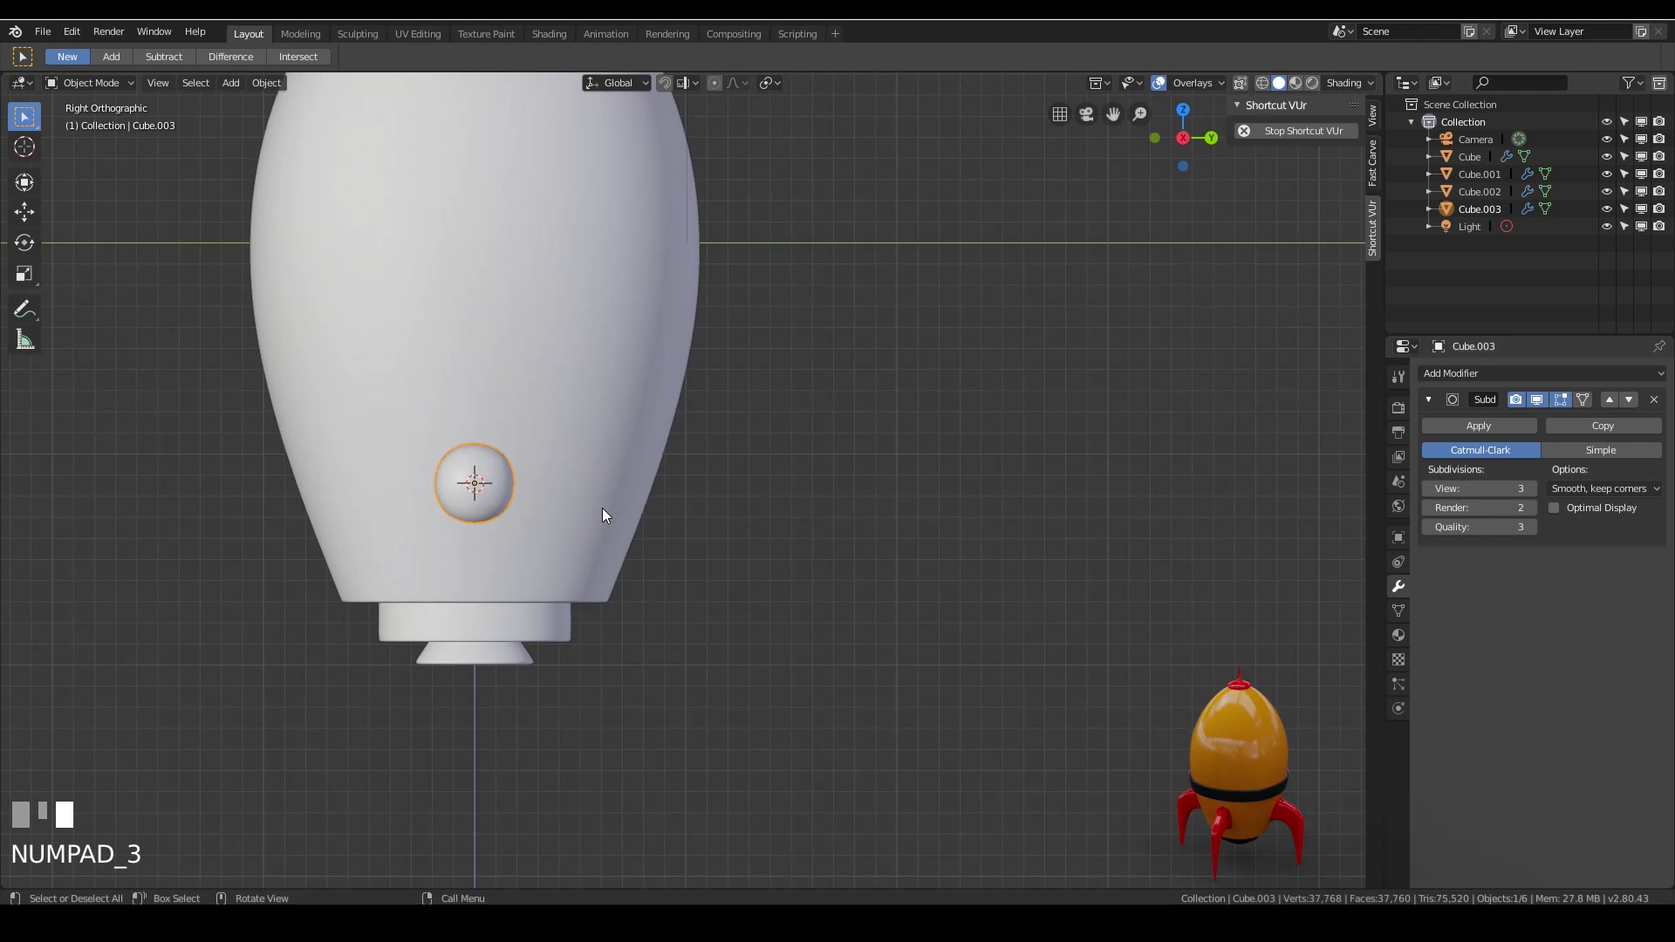
pyautogui.press('s')
pyautogui.press('y')
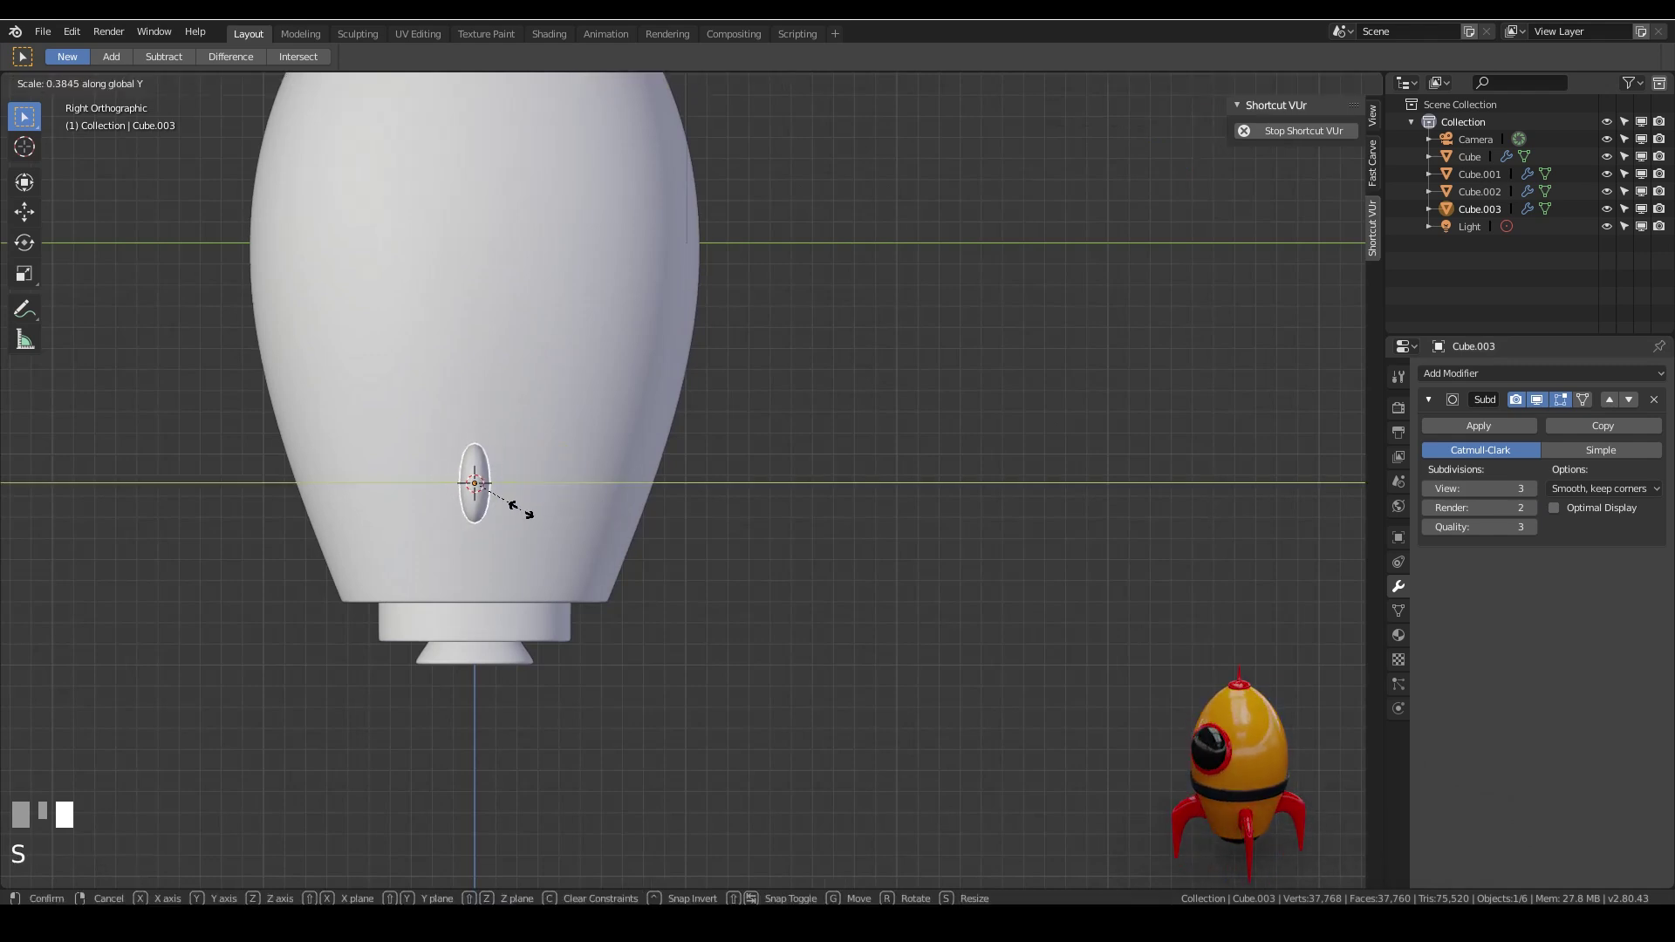
pyautogui.click(526, 509)
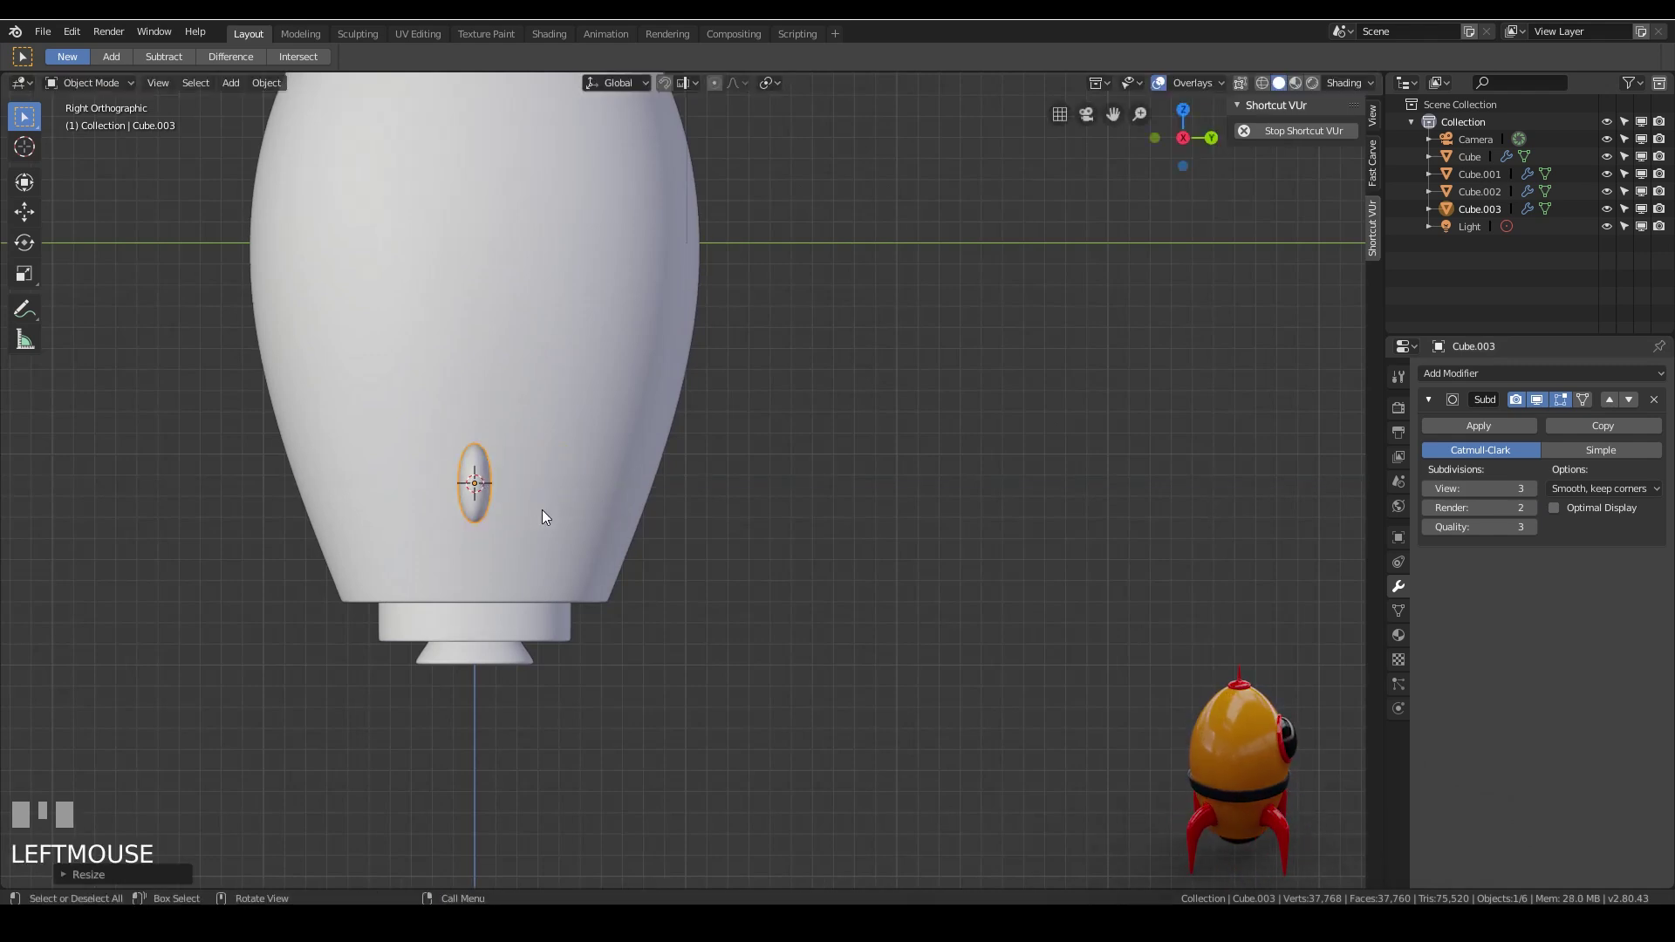
# Extrude the flattened shape's outer side face away from the egg body to start a leg.
pyautogui.press('KP_1')
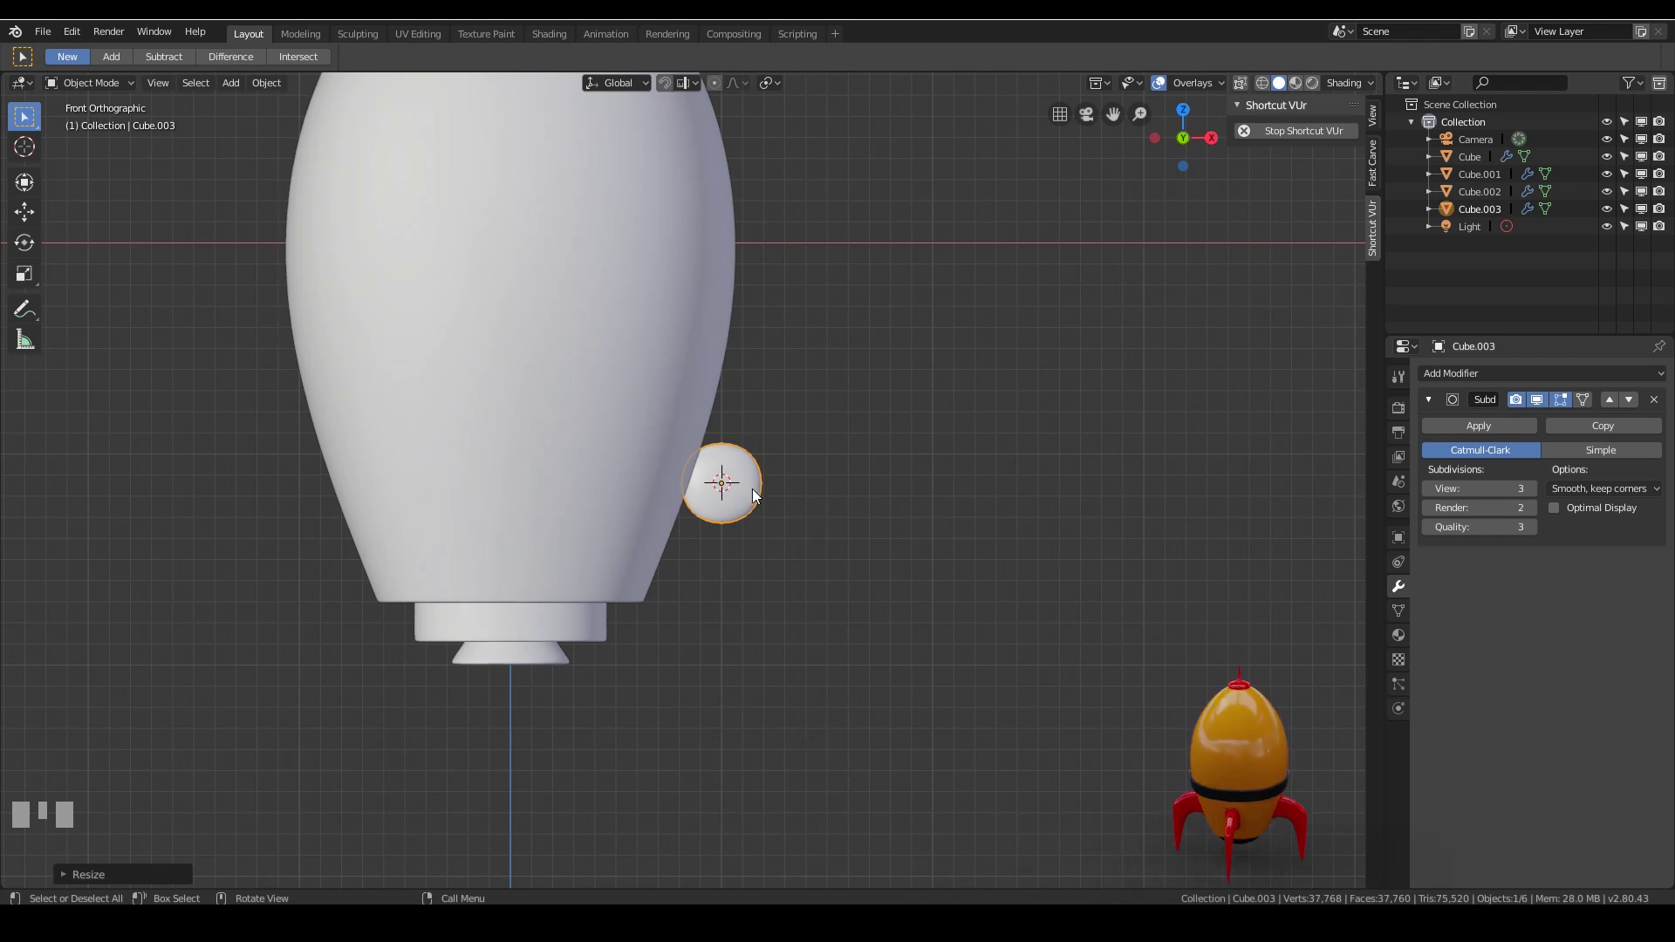
pyautogui.press('Tab')
pyautogui.scroll(3, 767, 493)
pyautogui.keyDown('shift'); pyautogui.moveTo(798, 494); pyautogui.dragTo(572, 538, button='middle'); pyautogui.keyUp('shift')
pyautogui.press('3')
pyautogui.click(572, 538)
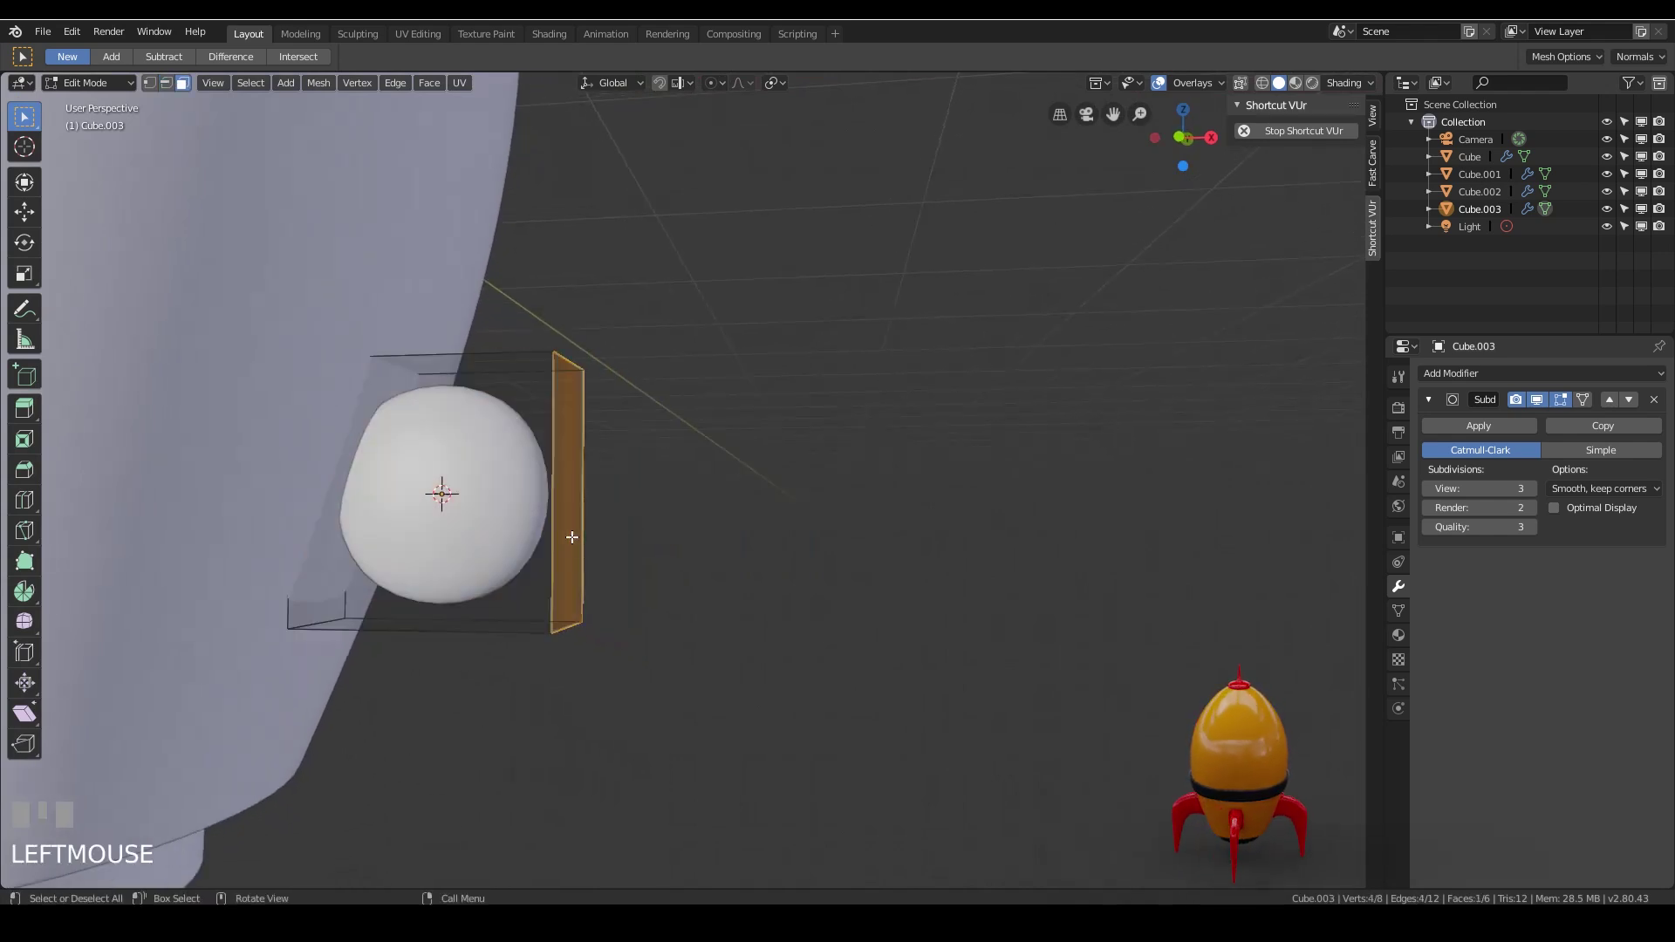
pyautogui.press('KP_1')
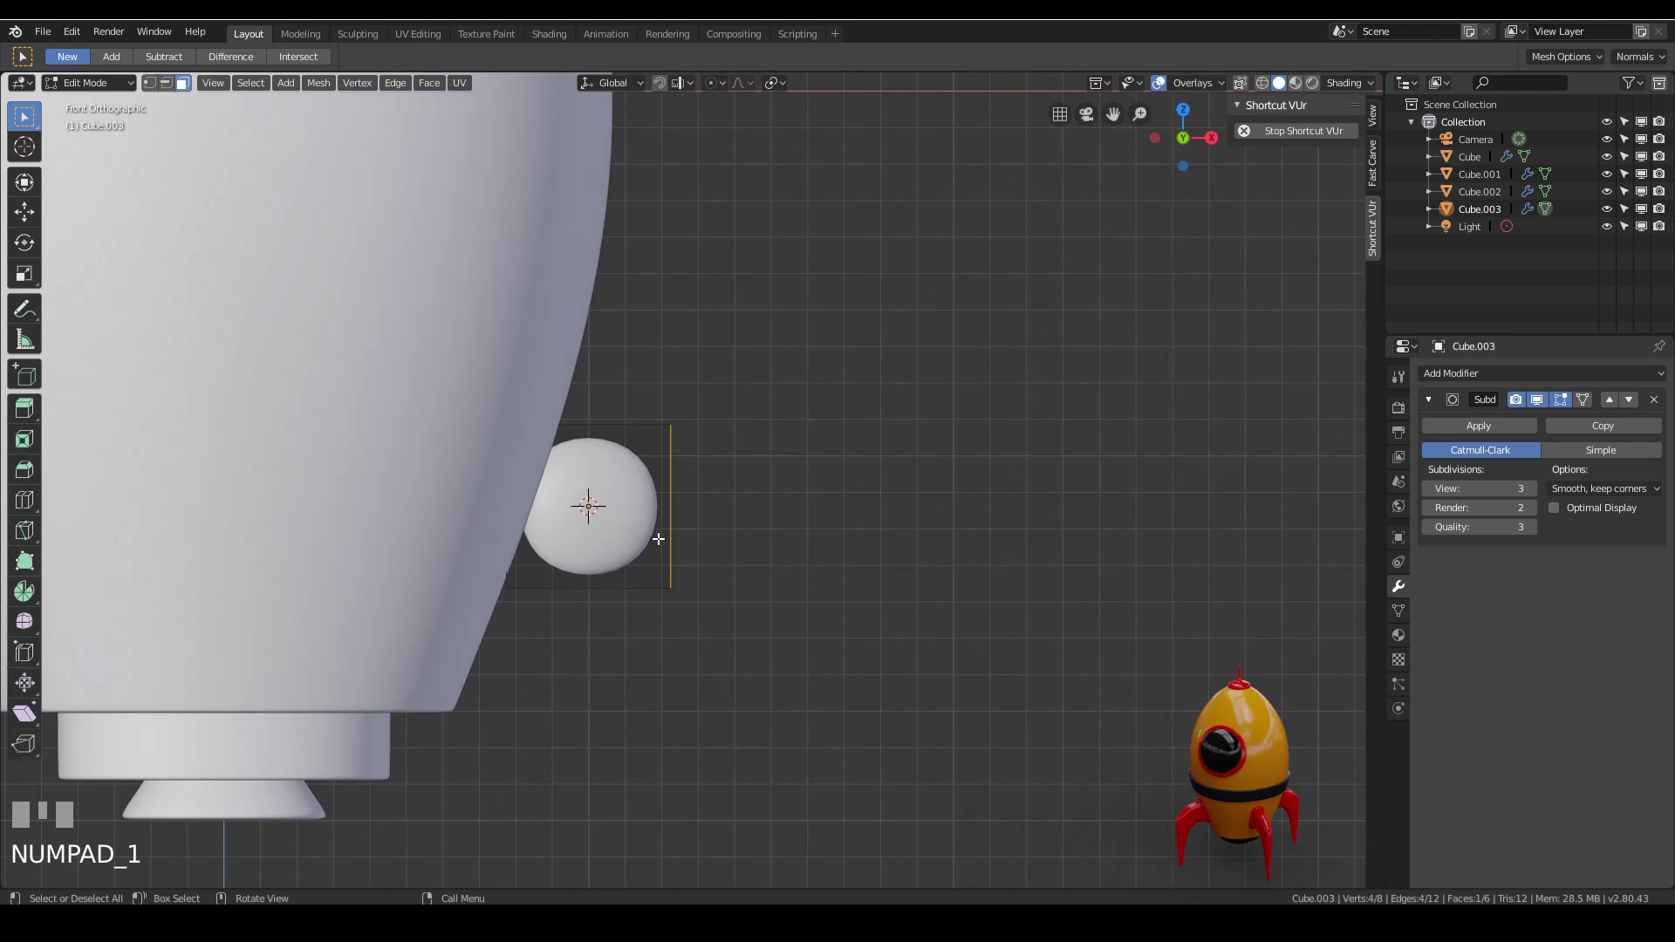
pyautogui.press('e')
pyautogui.click(763, 537)
# Move the leg's extruded end face down about 0.27 m so that the leg curves downward.
pyautogui.press('g')
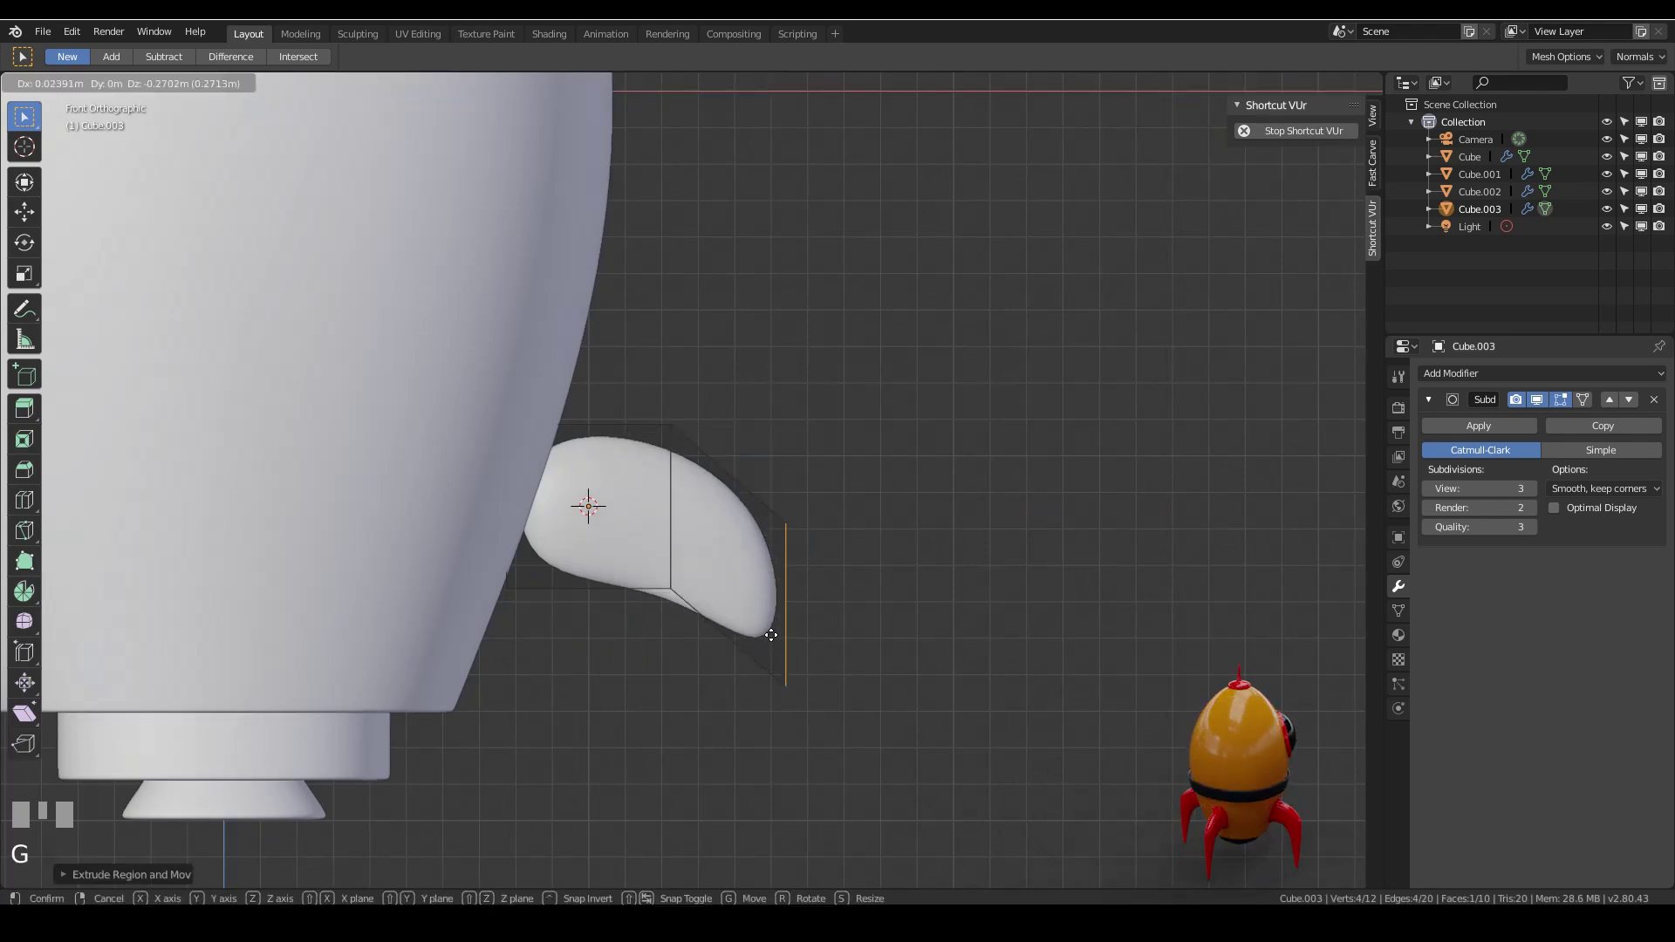
pyautogui.click(771, 635)
pyautogui.moveTo(728, 674); pyautogui.dragTo(720, 613, button='middle')
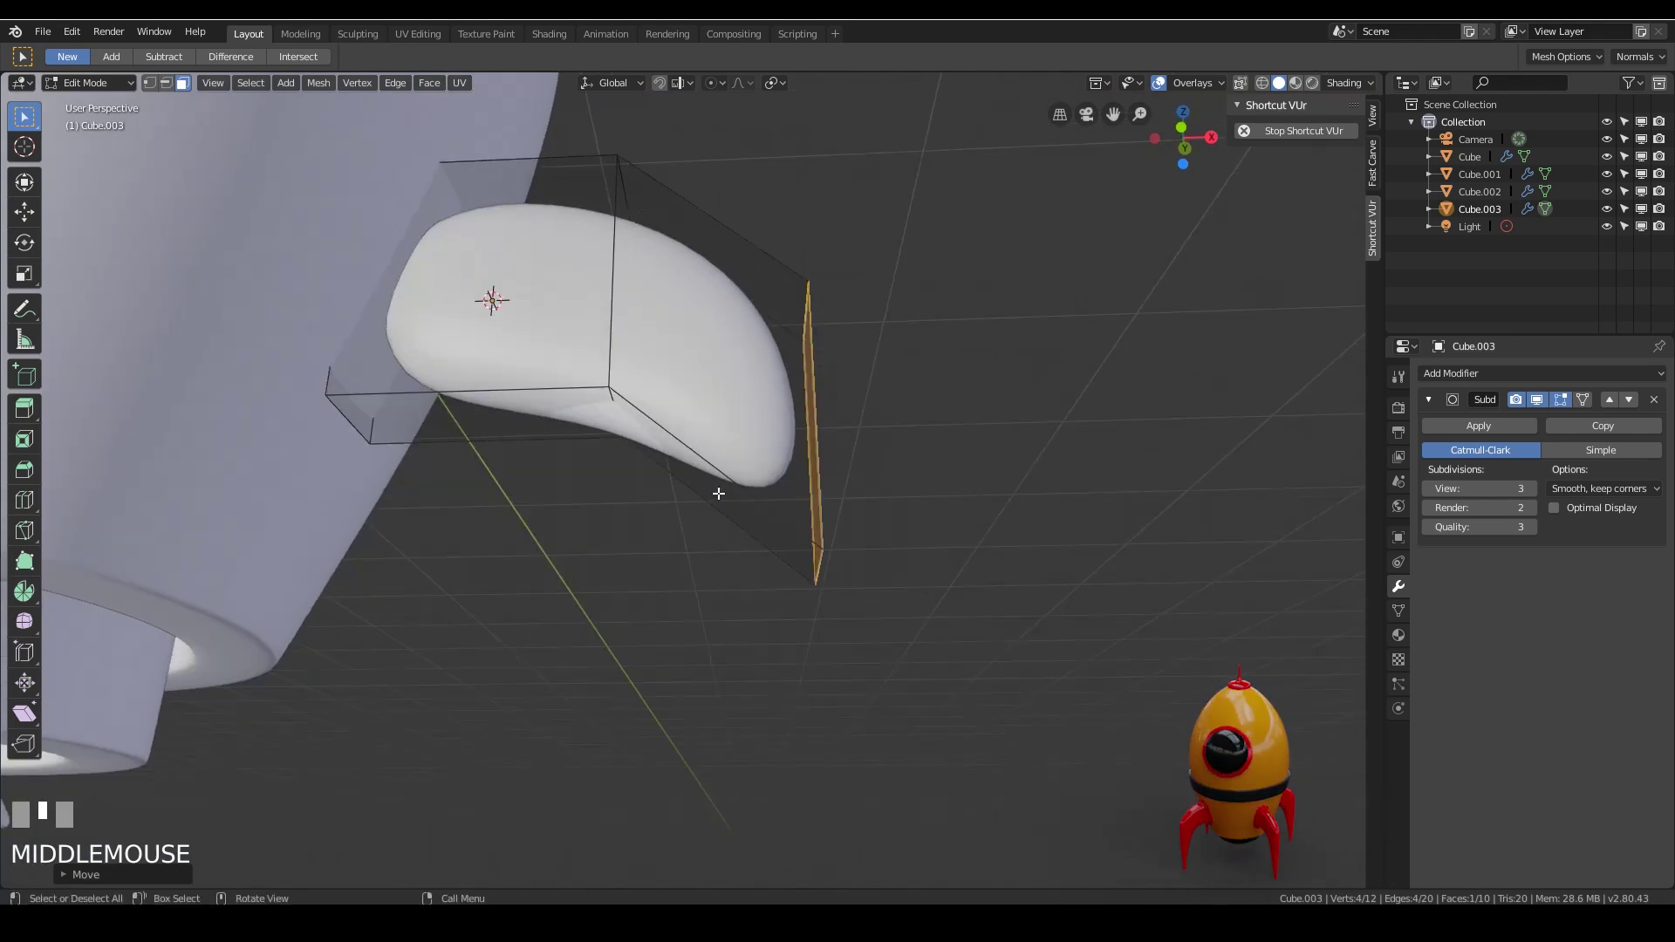
# Extrude the underside face of the leg's outer bend in front view and move the new end face downward.
pyautogui.rightClick(718, 500)
pyautogui.click(721, 494)
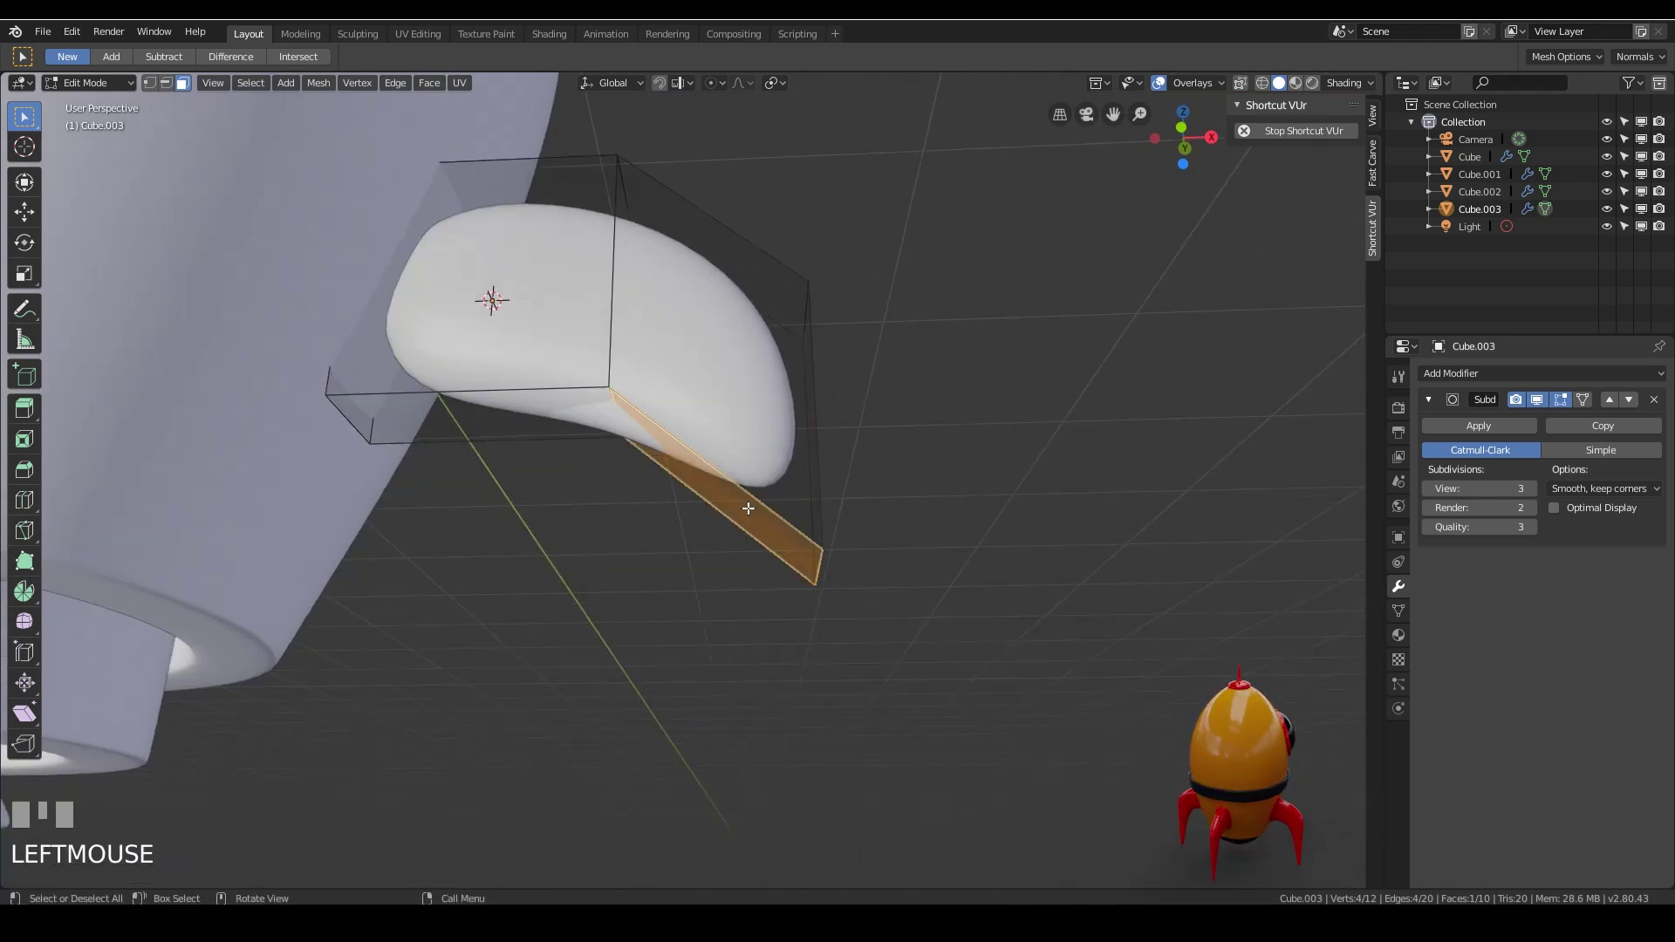
pyautogui.press('KP_1')
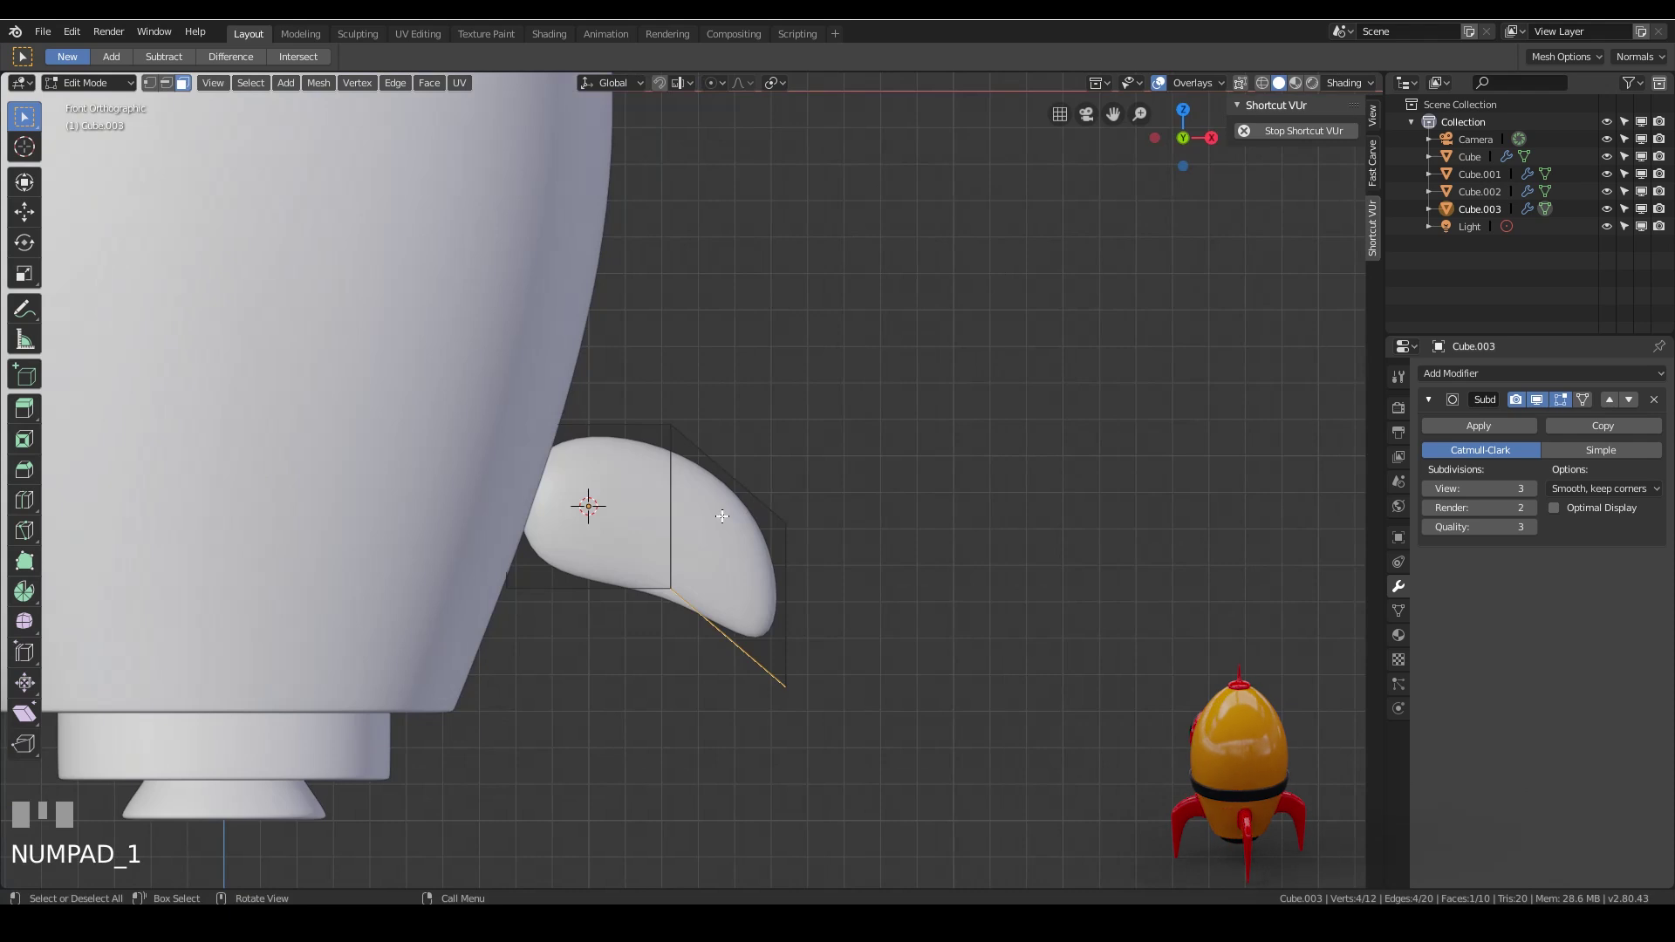
pyautogui.press('e')
pyautogui.click(672, 729)
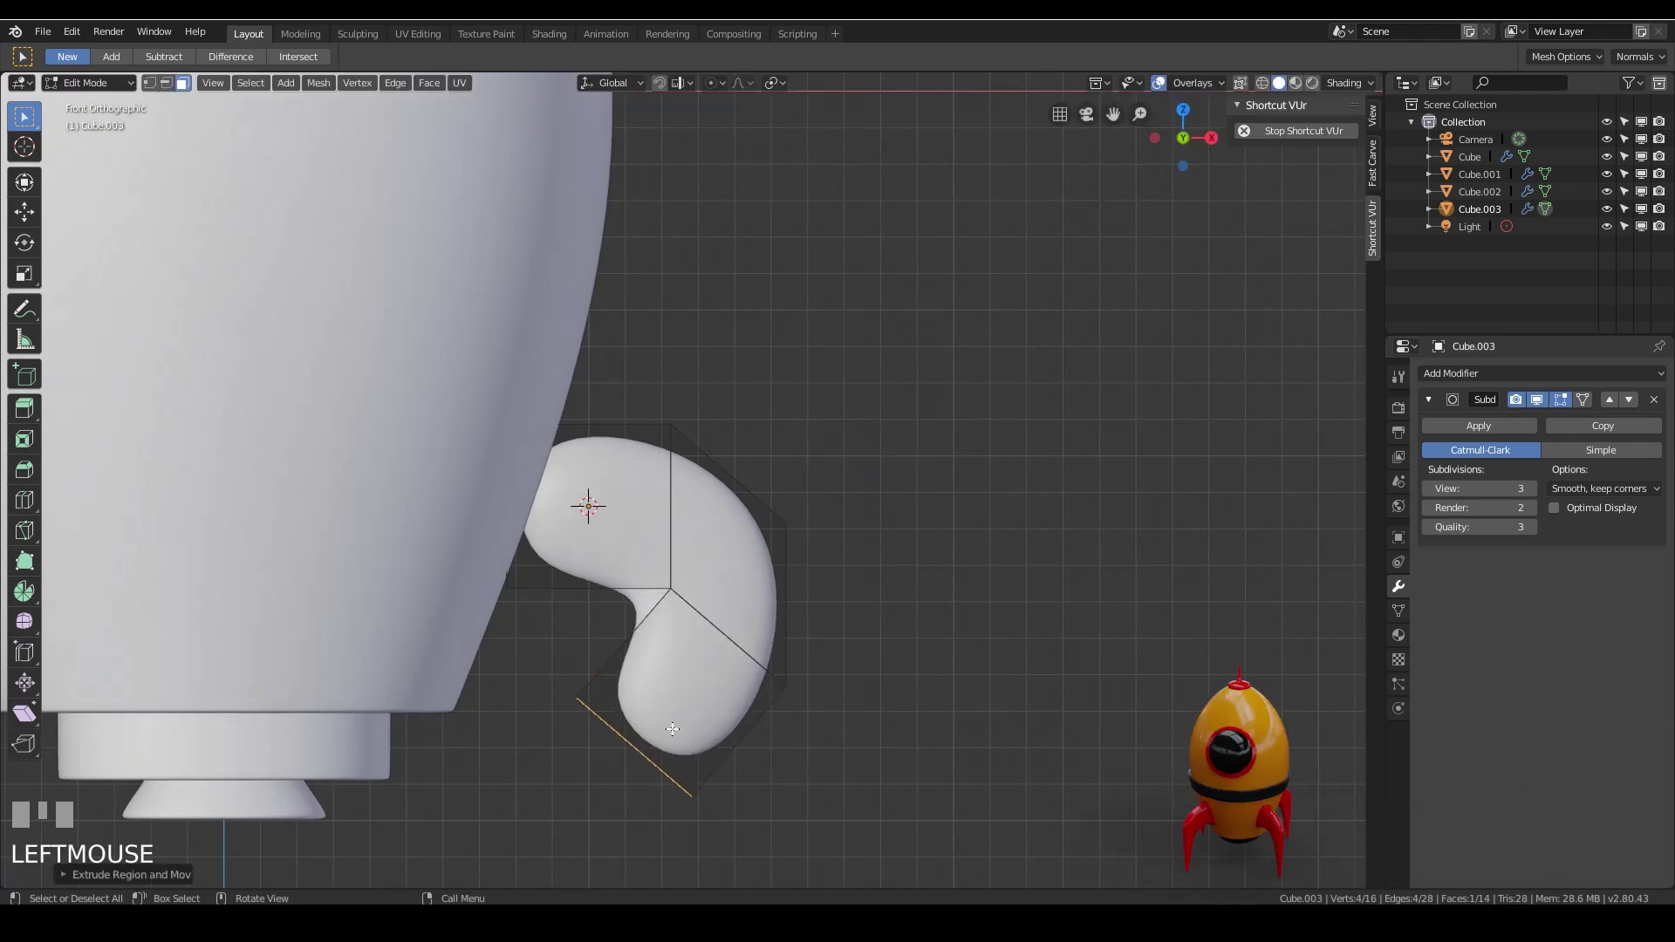
pyautogui.press('g')
pyautogui.click(698, 828)
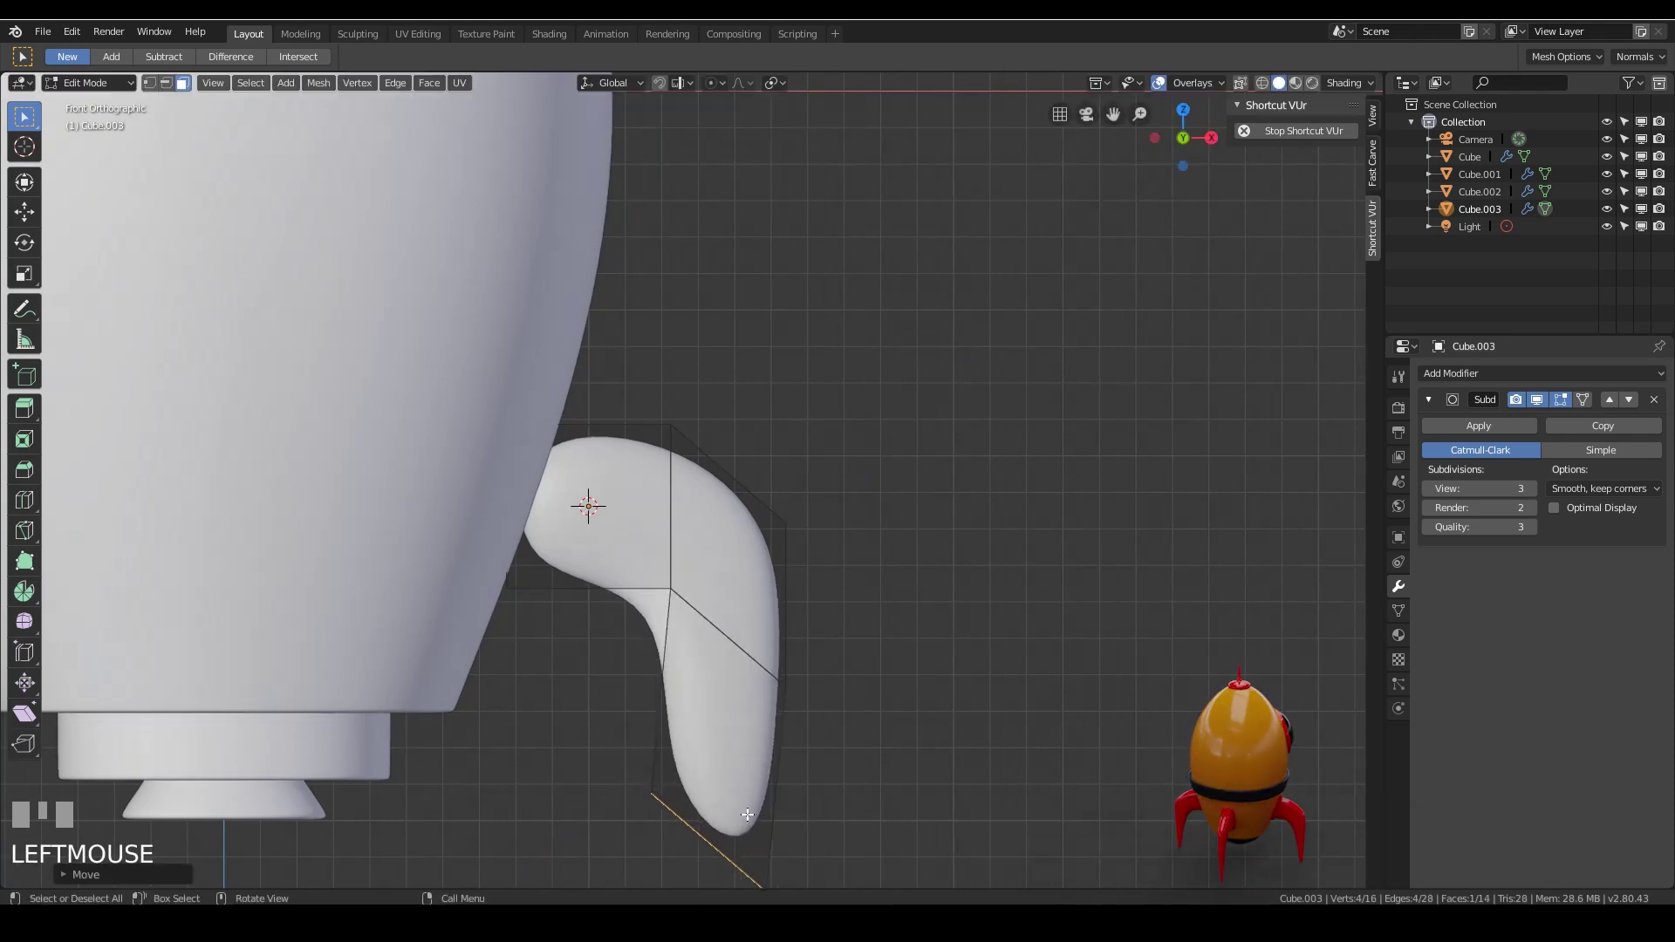
# Flatten the leg's end face to 0 along Z, shrink it and move it about 0.32 m down and 0.11 m outward.
pyautogui.scroll(-2, 697, 829)
pyautogui.keyDown('shift'); pyautogui.moveTo(698, 828); pyautogui.dragTo(835, 588, button='middle'); pyautogui.keyUp('shift')
pyautogui.press('s')
pyautogui.press('z')
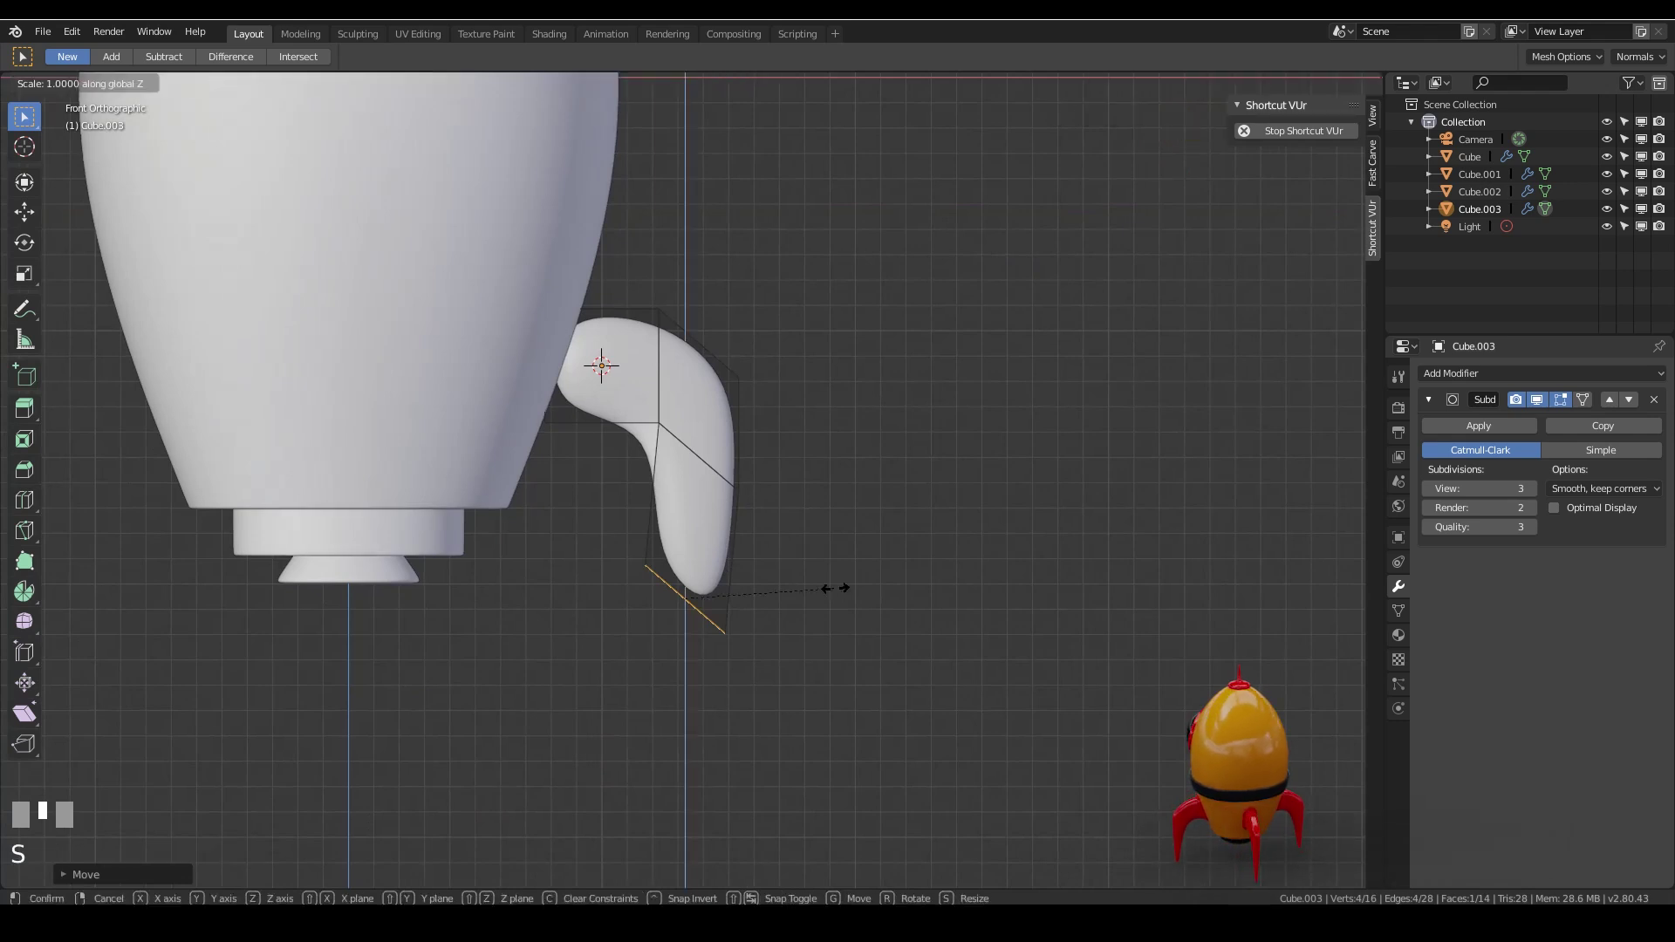
pyautogui.press('0')
pyautogui.press('Return')
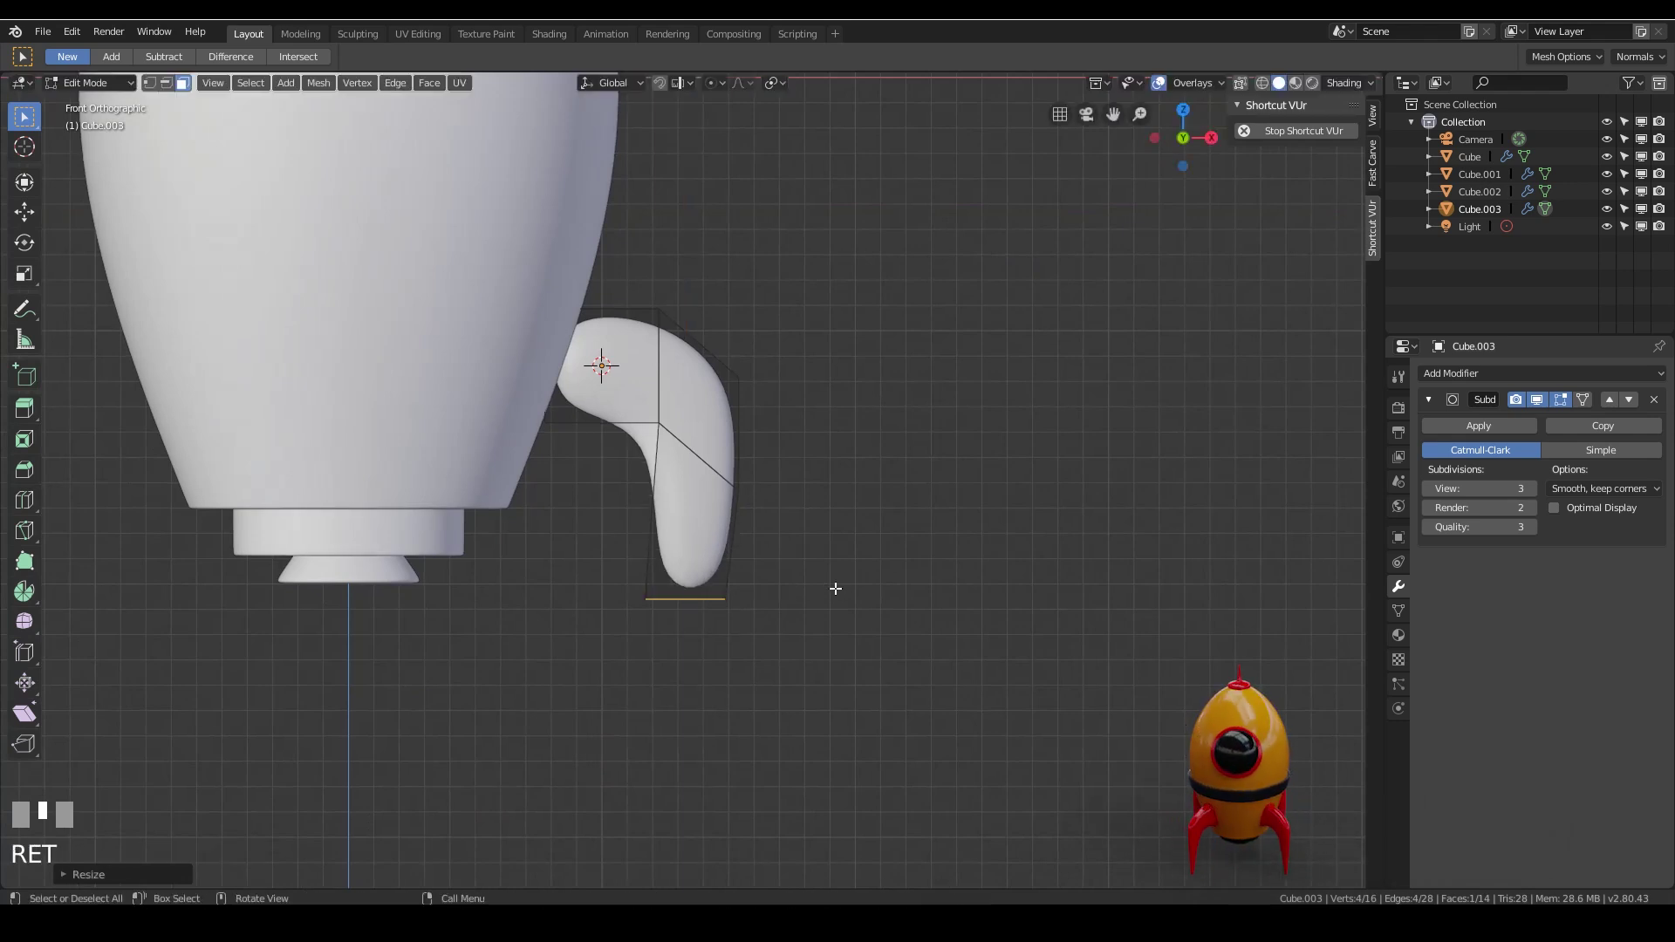
pyautogui.press('g')
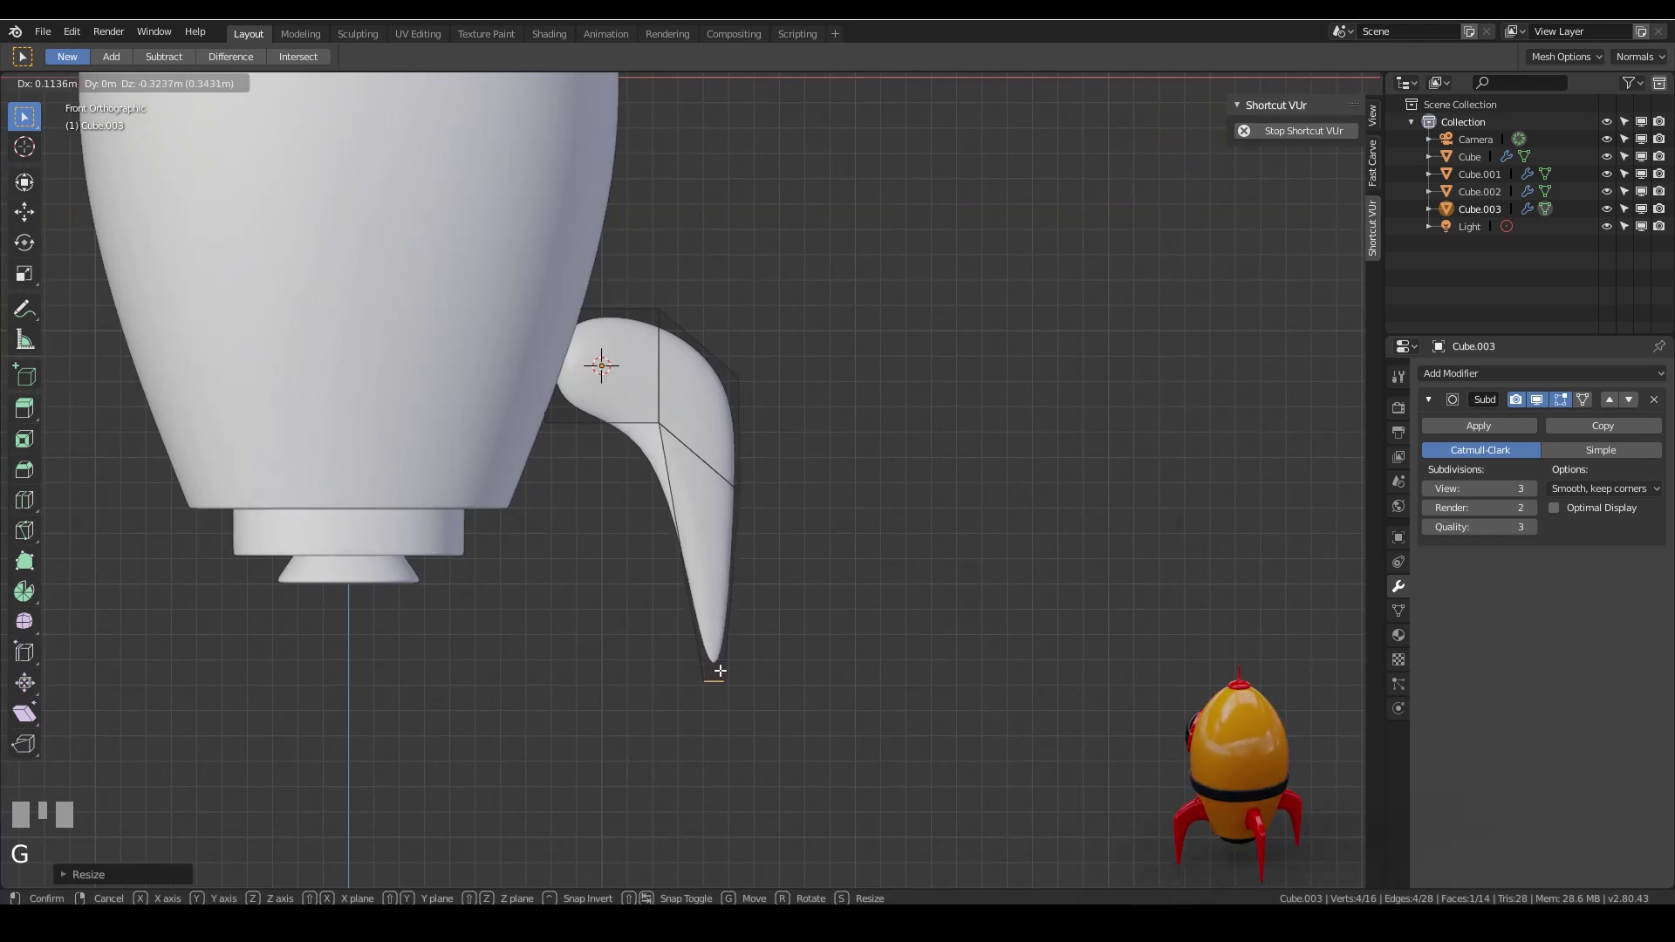
pyautogui.click(719, 669)
# Select the leg's inner end face beside the egg body and rotate it about 25° in front view.
pyautogui.moveTo(834, 620); pyautogui.dragTo(728, 637, button='middle')
pyautogui.scroll(-5, 806, 590)
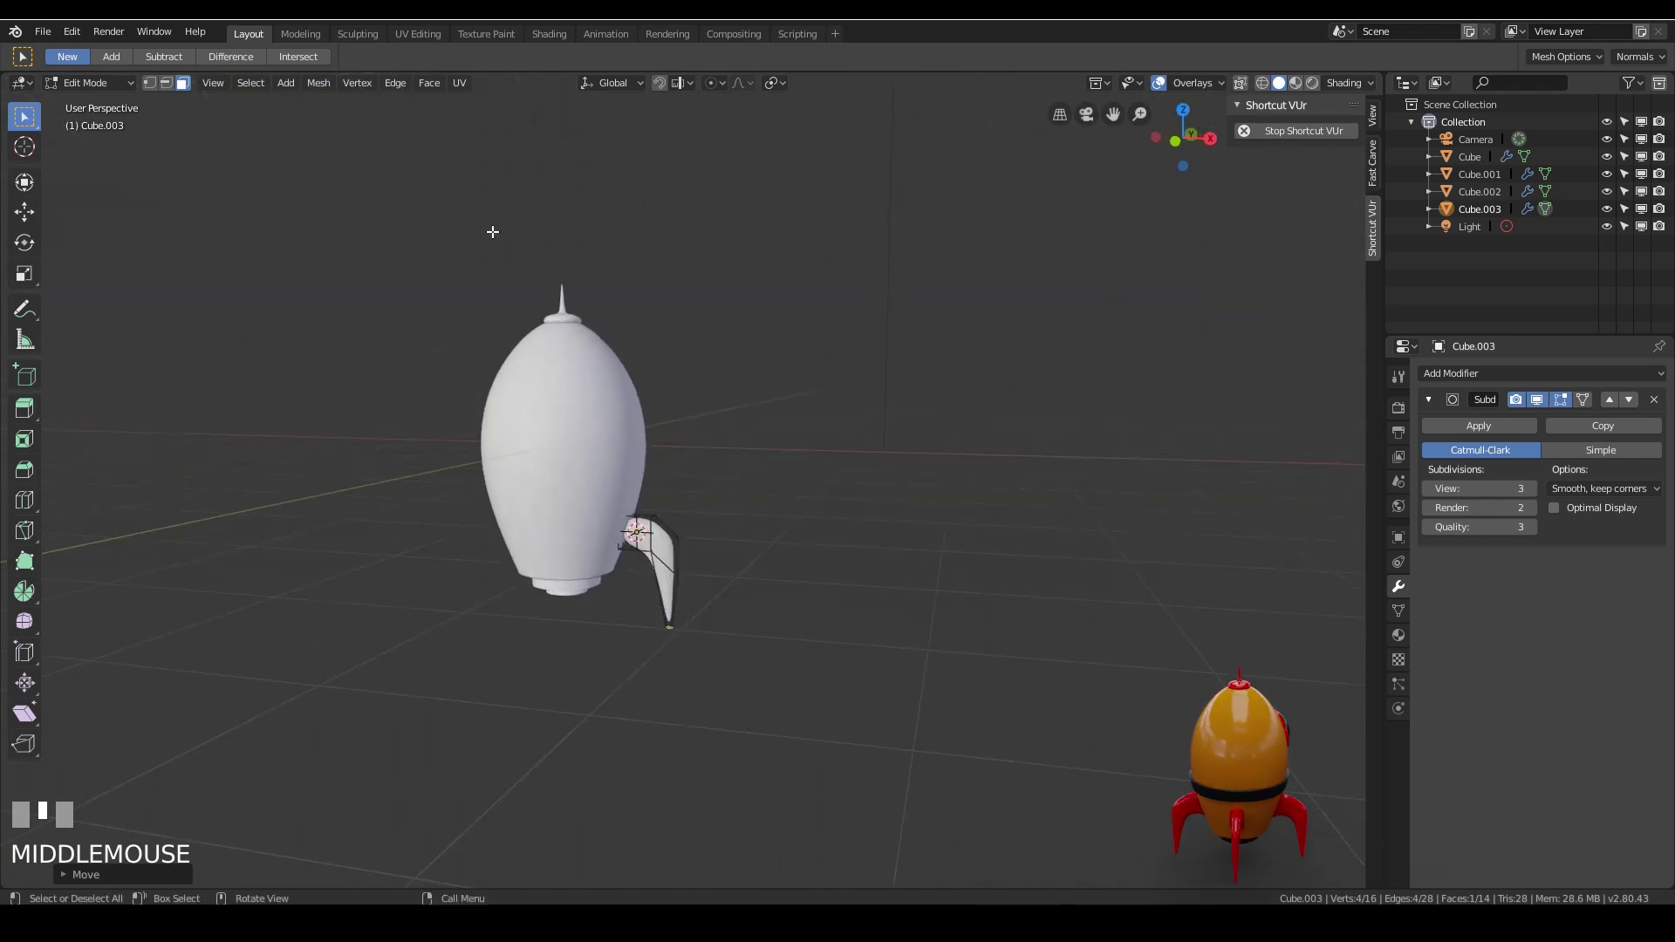
pyautogui.scroll(4, 788, 572)
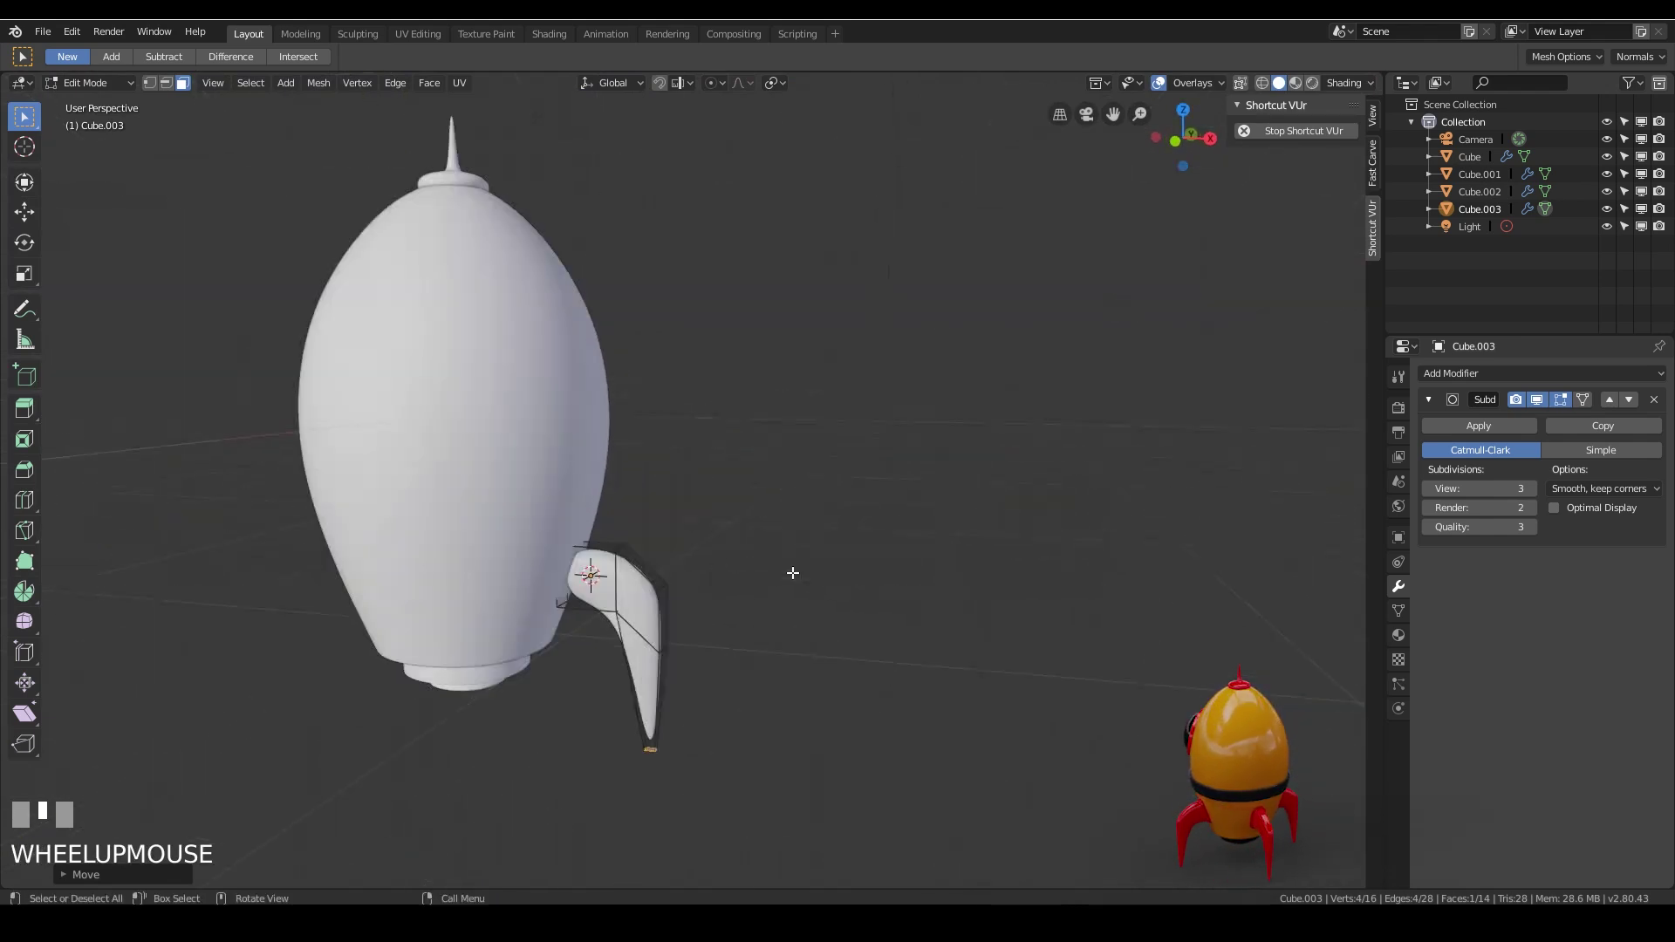
pyautogui.moveTo(789, 572); pyautogui.dragTo(652, 587, button='middle')
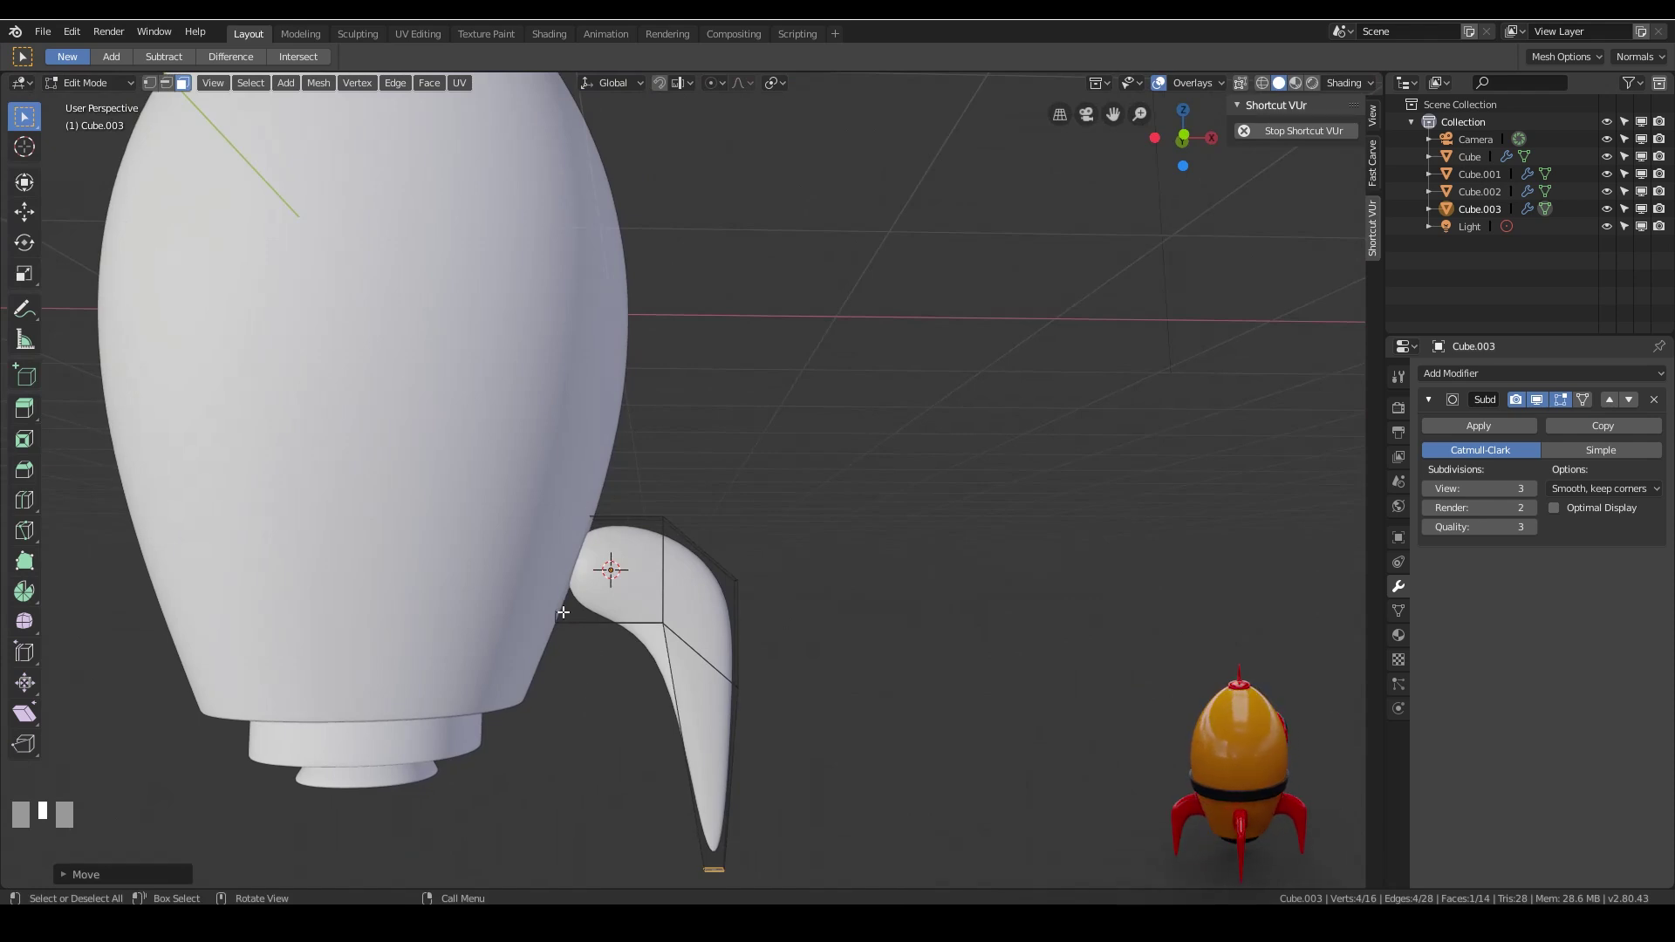
pyautogui.press('KP_1')
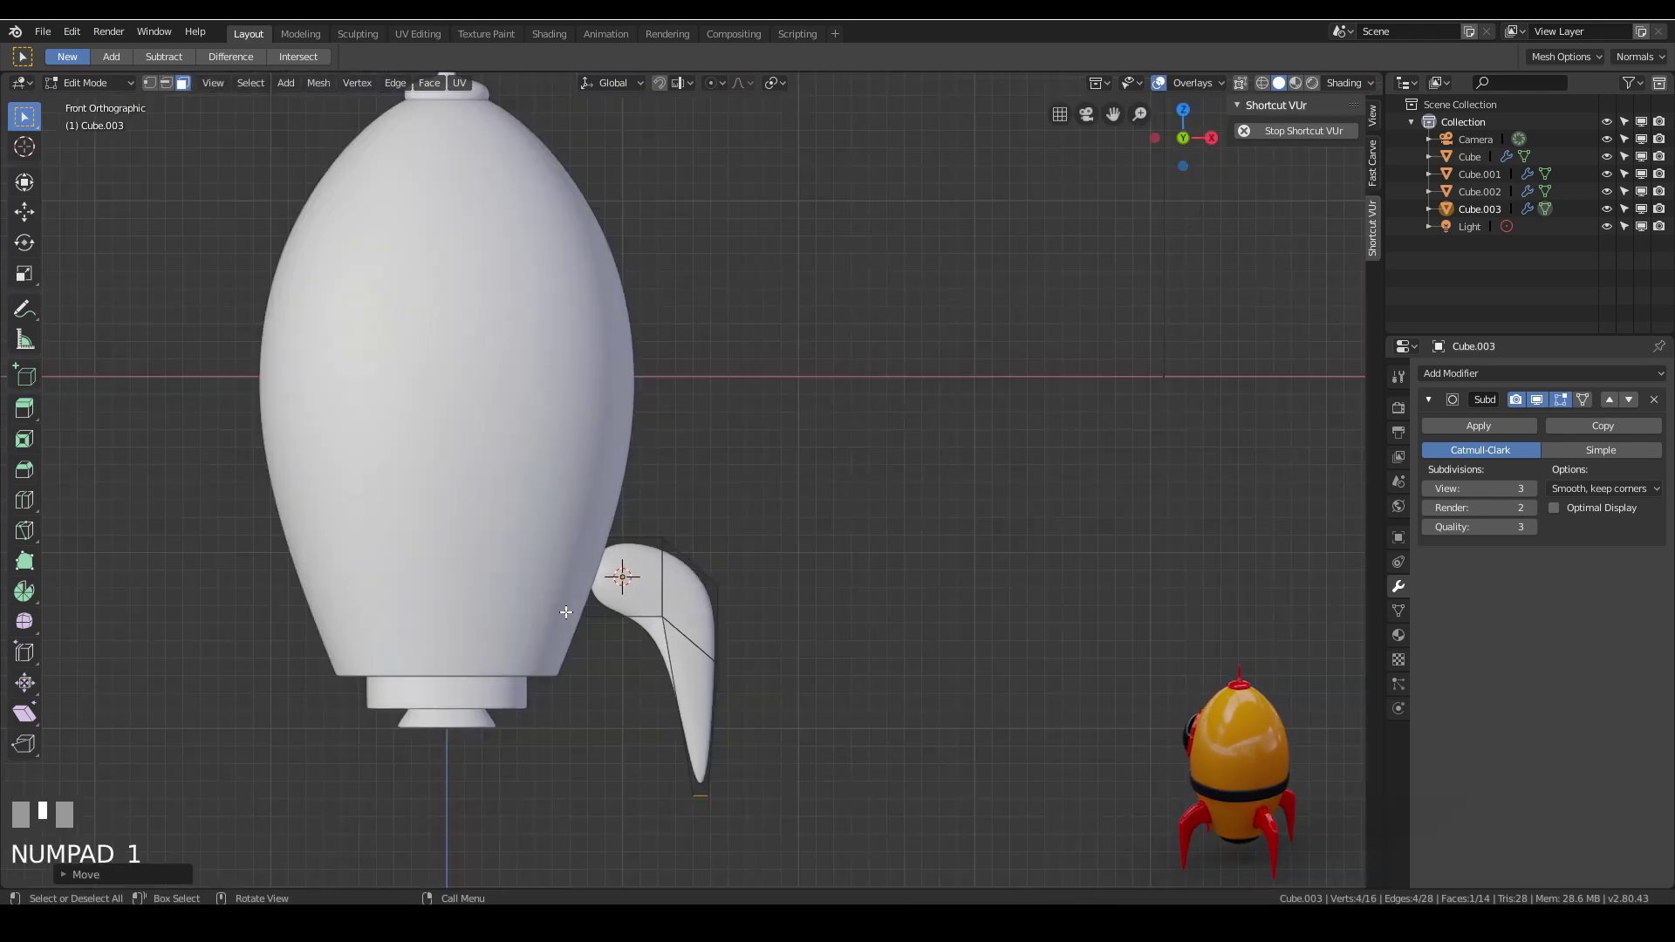
pyautogui.press('1')
pyautogui.press('3')
pyautogui.moveTo(476, 731); pyautogui.dragTo(520, 543, button='middle')
pyautogui.click(521, 545)
pyautogui.press('KP_1')
pyautogui.scroll(-2, 735, 532)
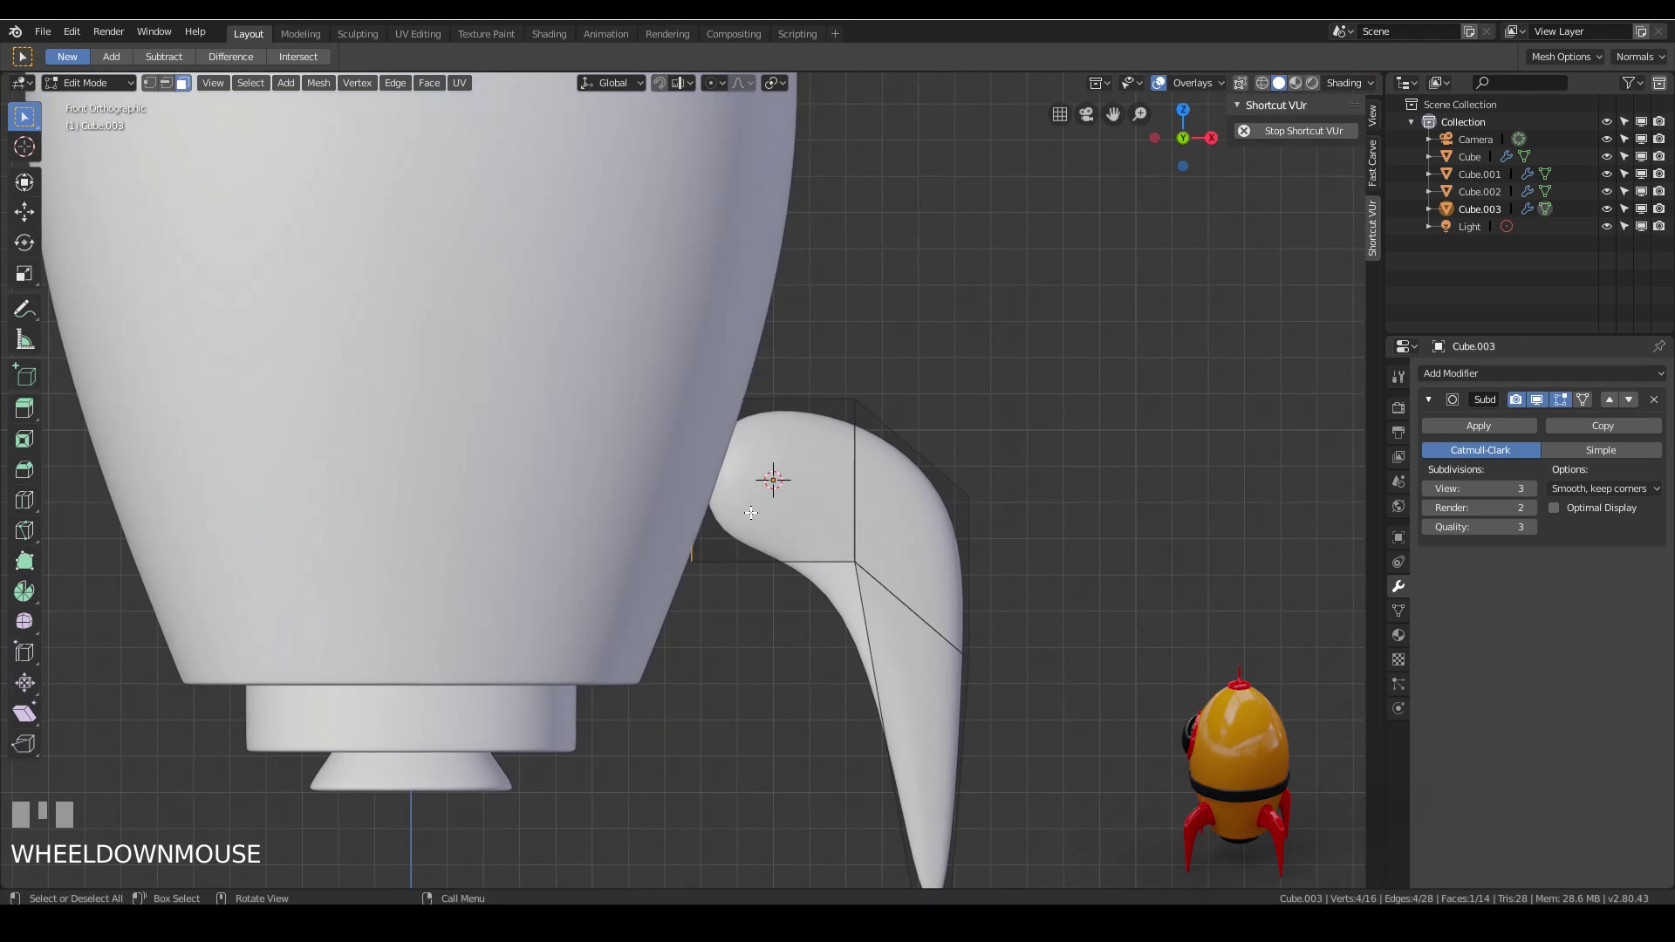
pyautogui.press('r')
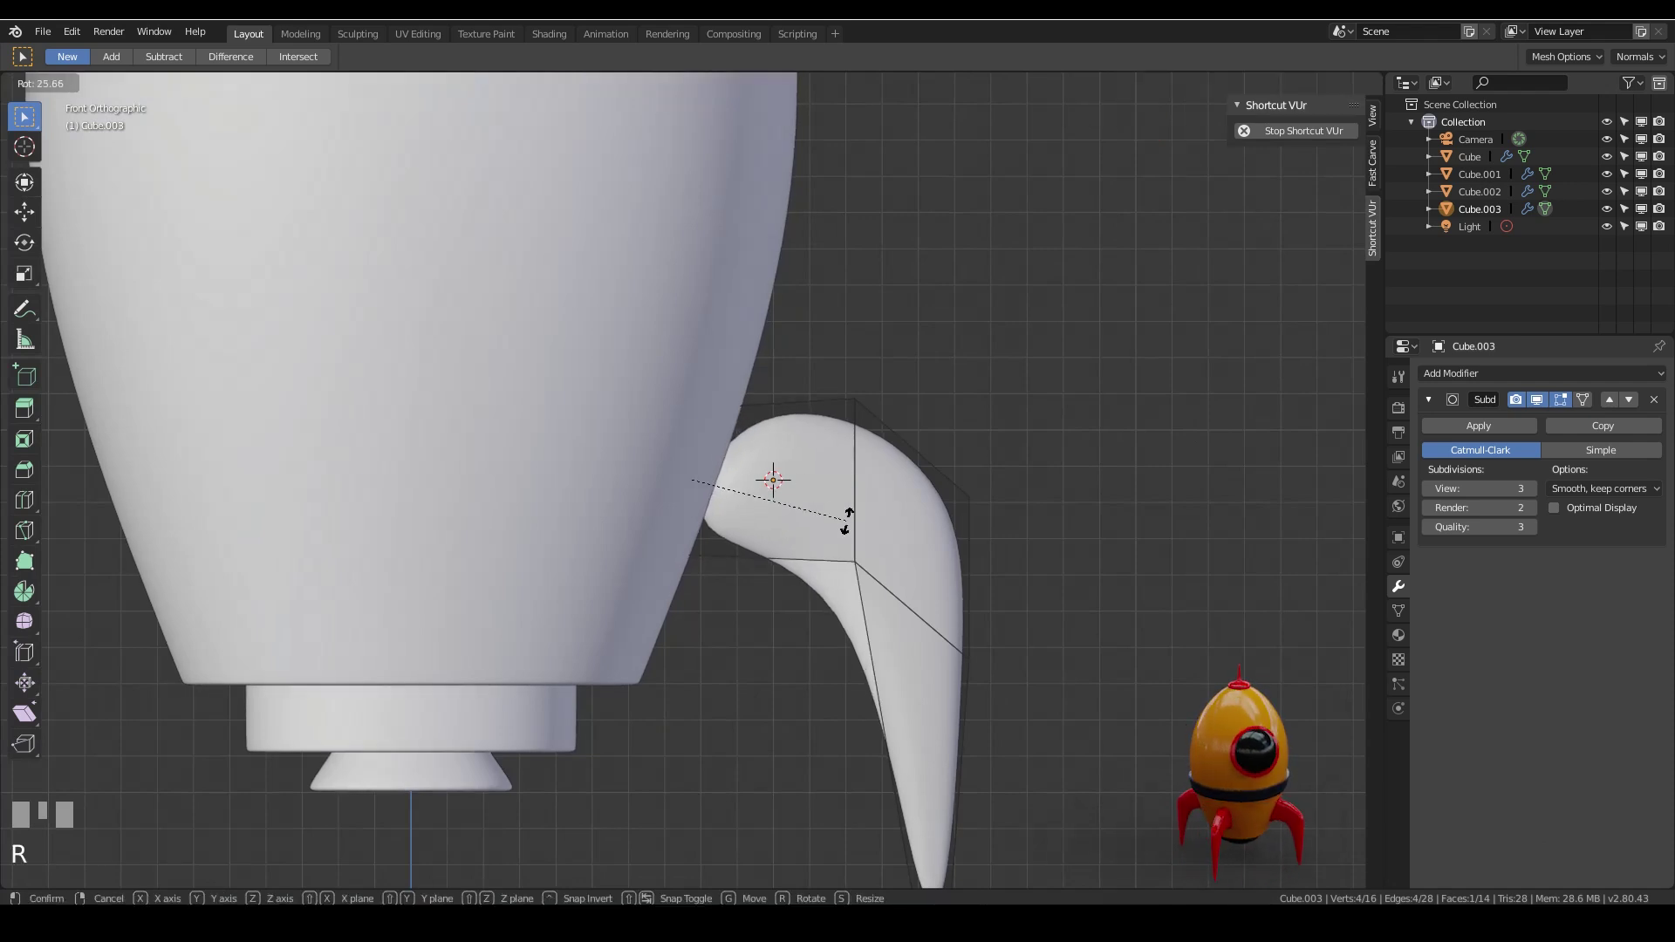
pyautogui.click(842, 515)
# Move the tilted end face and fine-tune its angle so that it lies along the egg body's surface.
pyautogui.press('g')
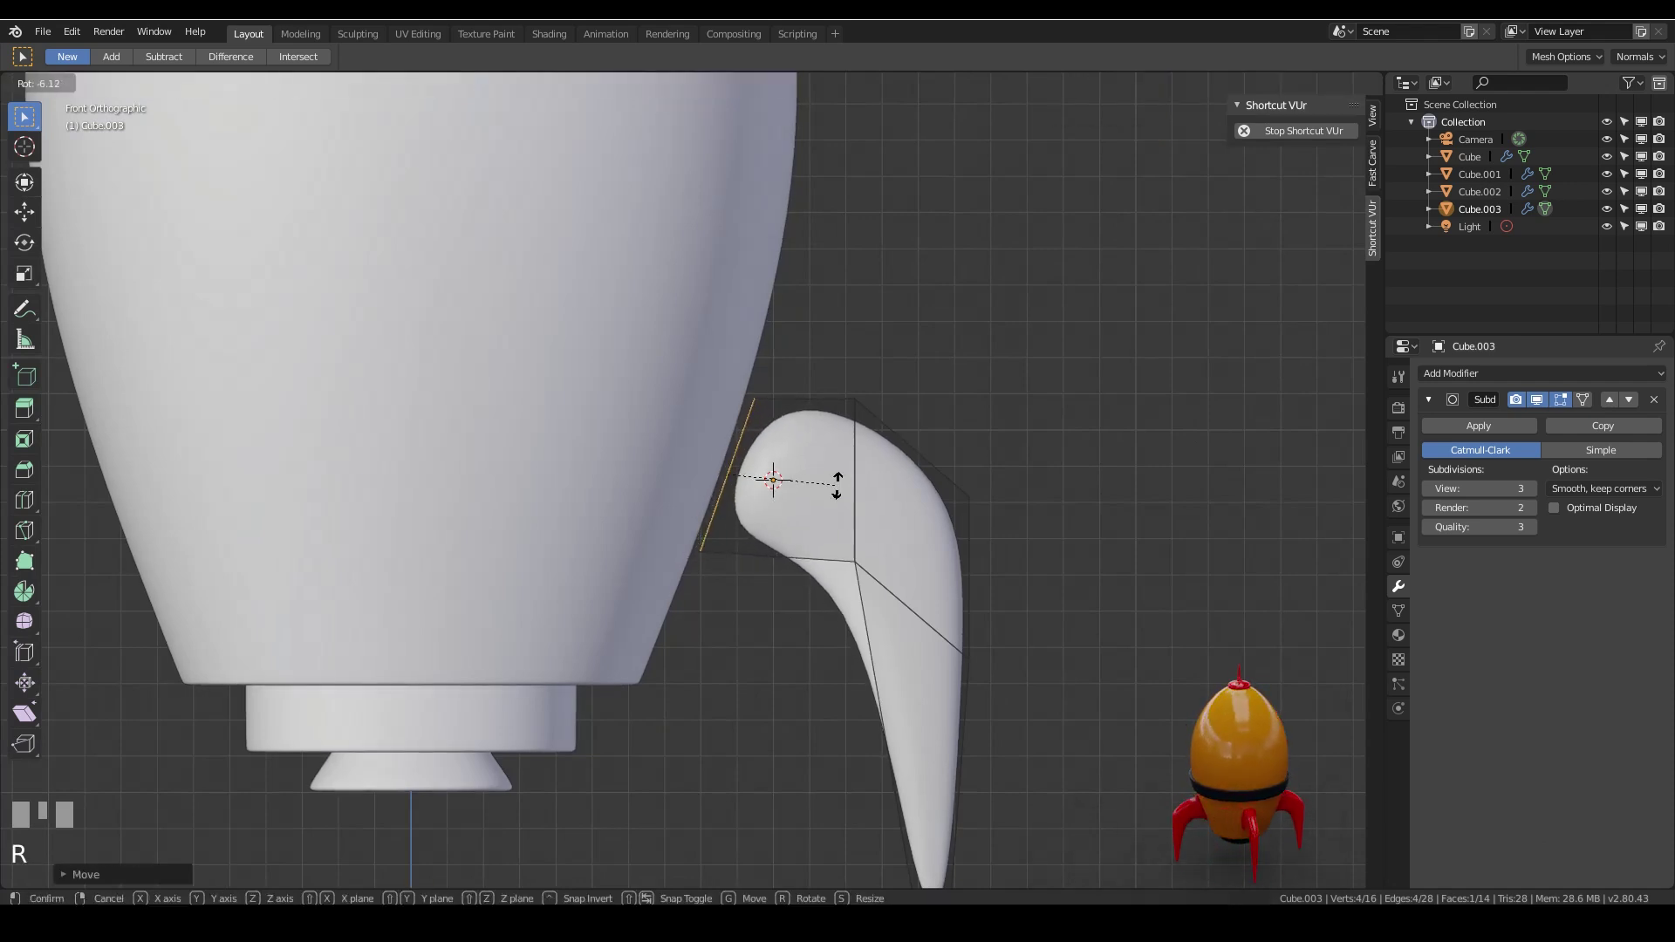
pyautogui.click(824, 487)
pyautogui.press('g')
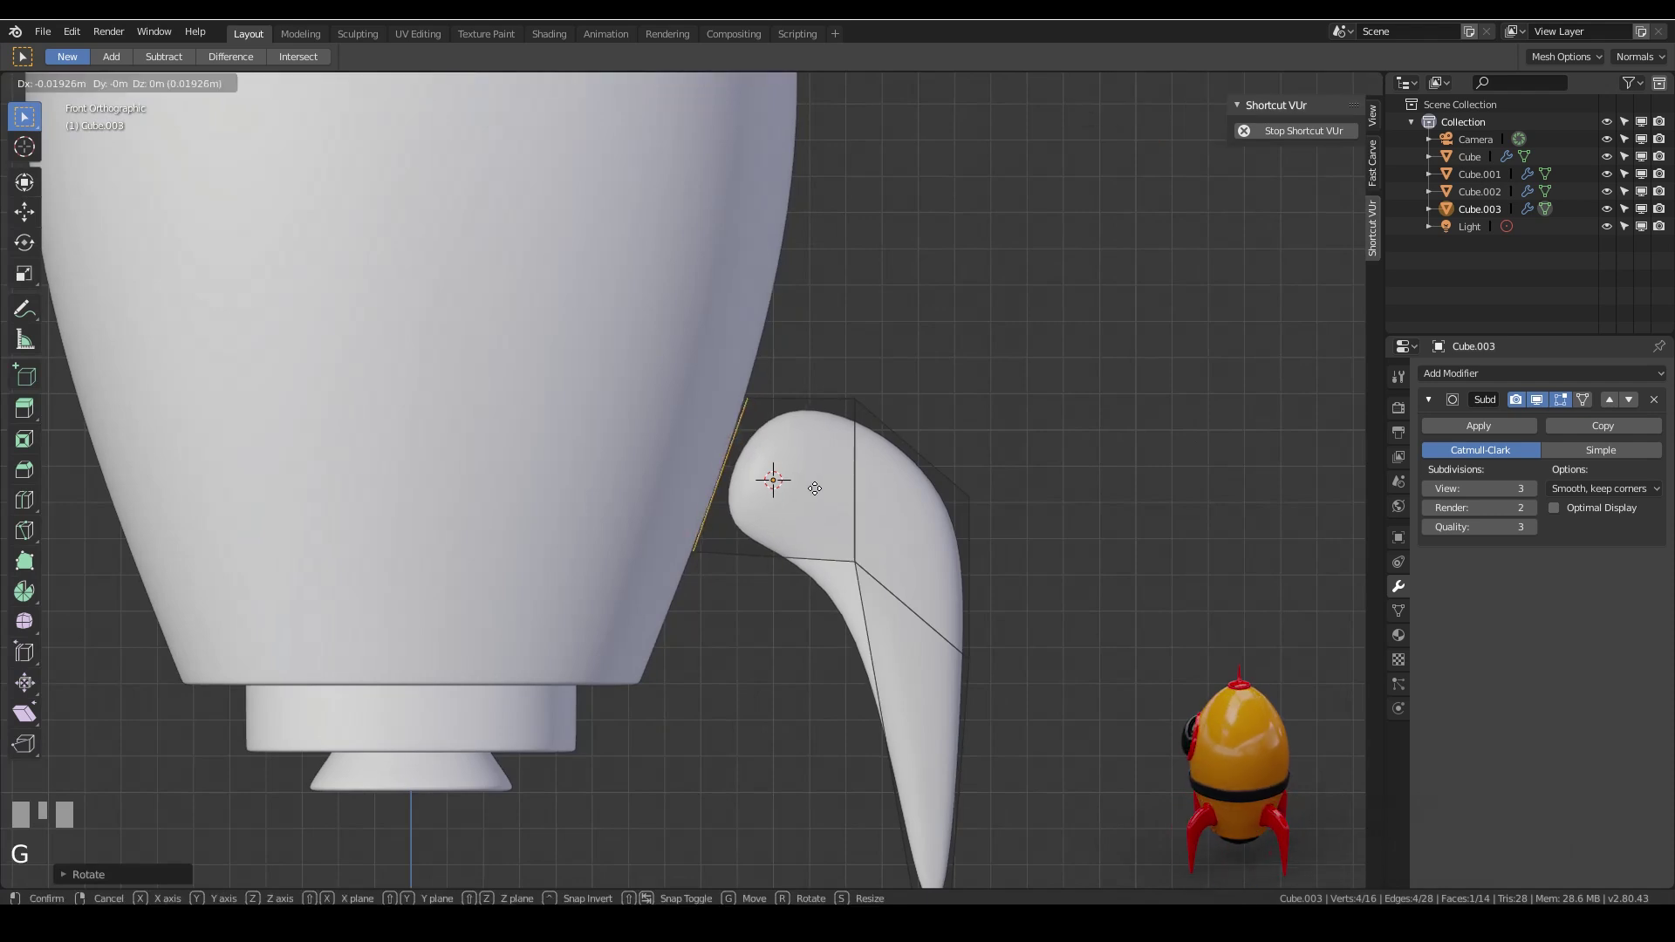
pyautogui.click(815, 489)
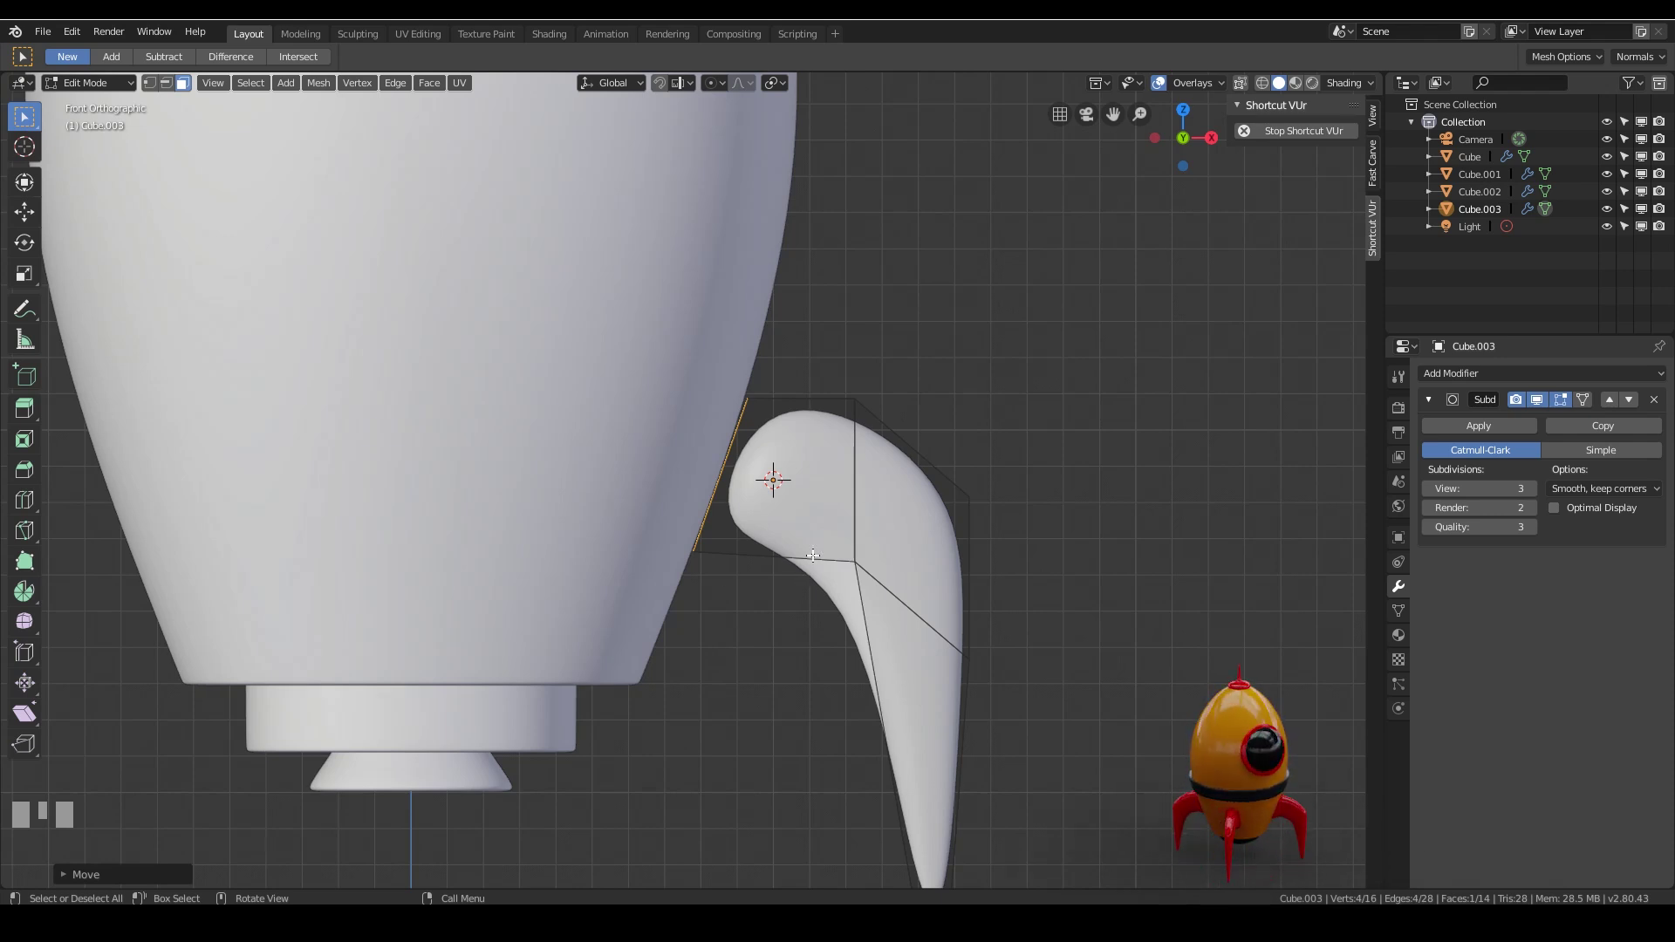
# Add a loop cut around the leg's upper part and slide it about 0.79 toward the body-side end.
pyautogui.hotkey('ctrl', 'r')
pyautogui.click(807, 413)
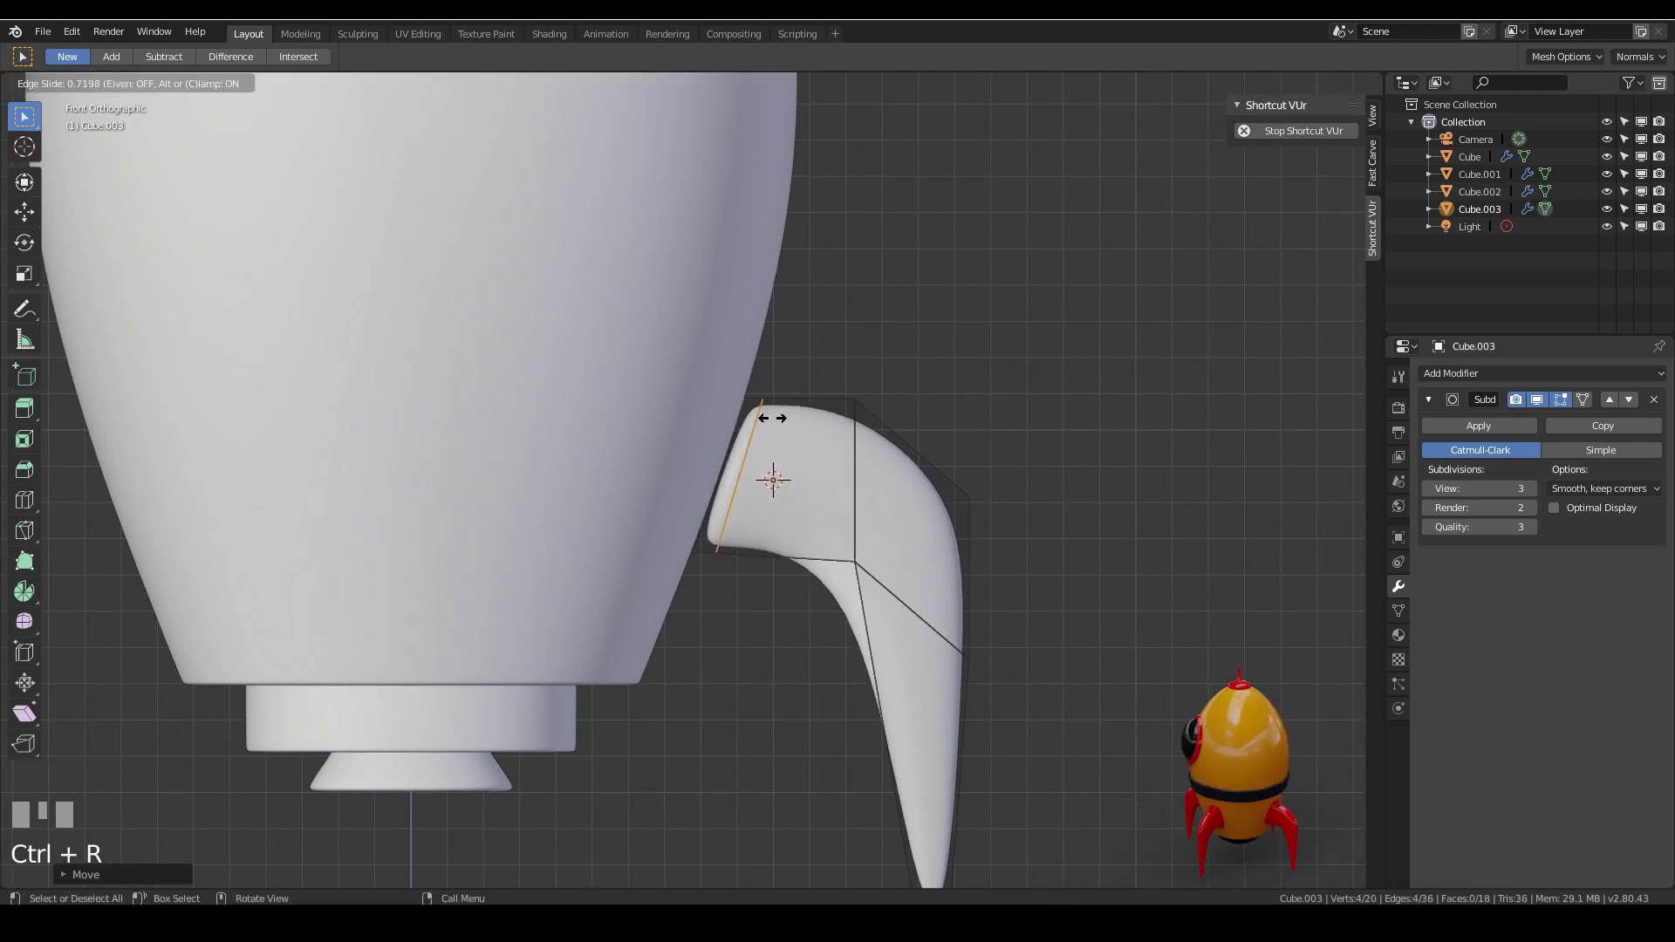
pyautogui.click(776, 419)
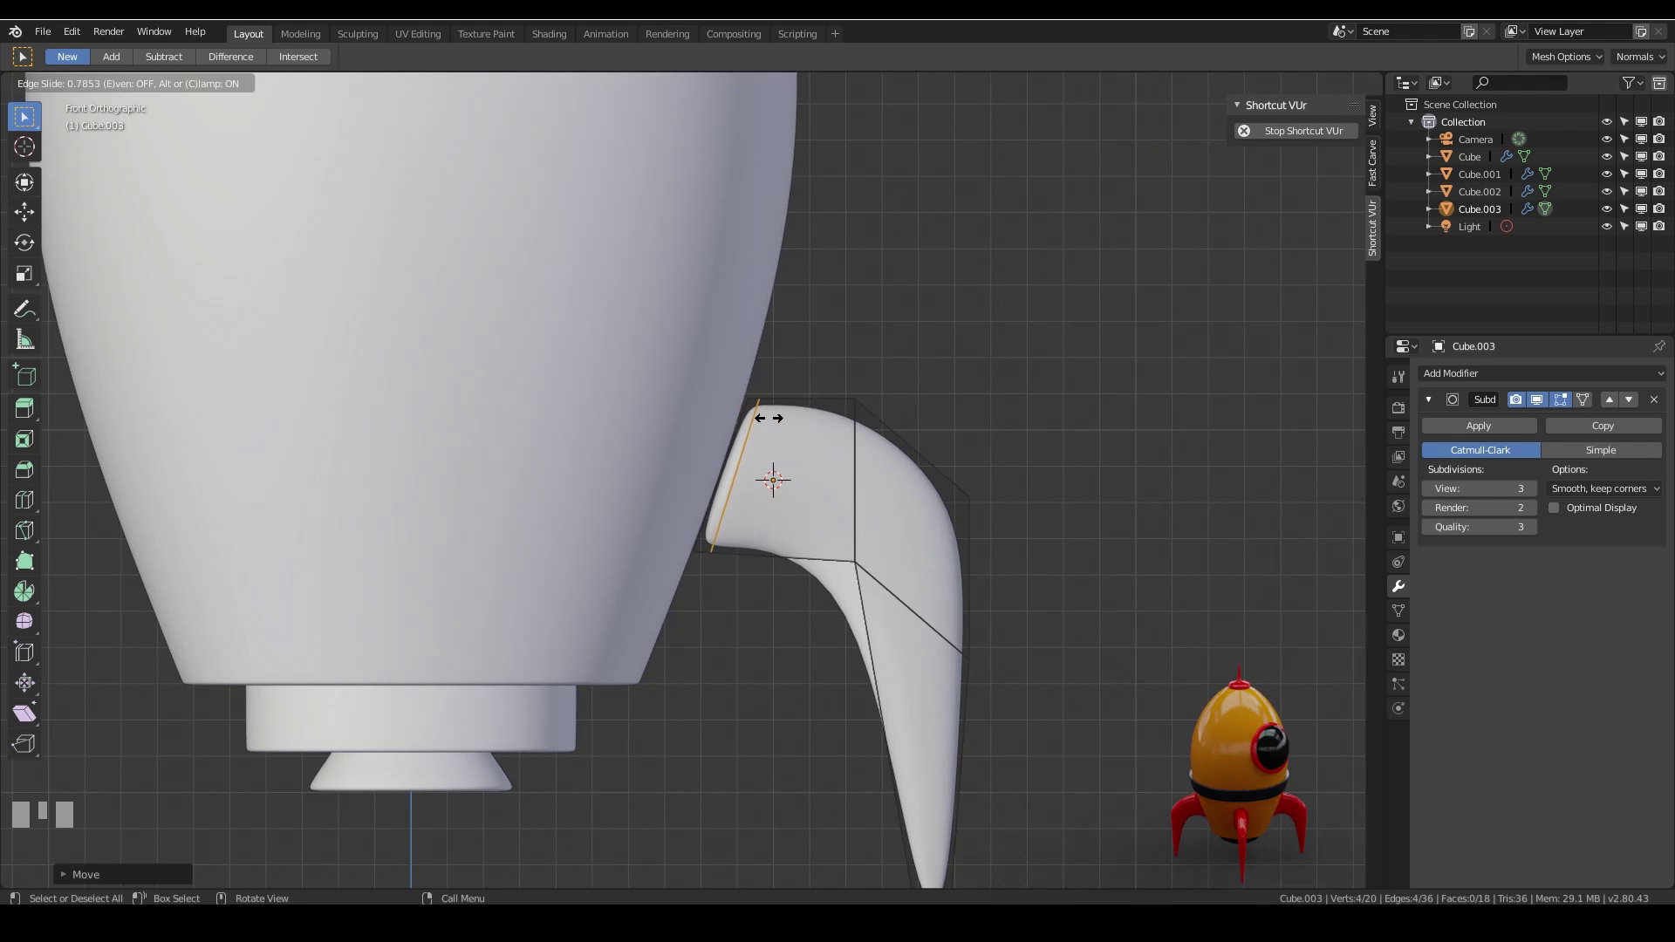
# Select the narrow ring of faces around the leg's body-side end and scale it up slightly.
pyautogui.scroll(3, 805, 489)
pyautogui.scroll(3, 805, 488)
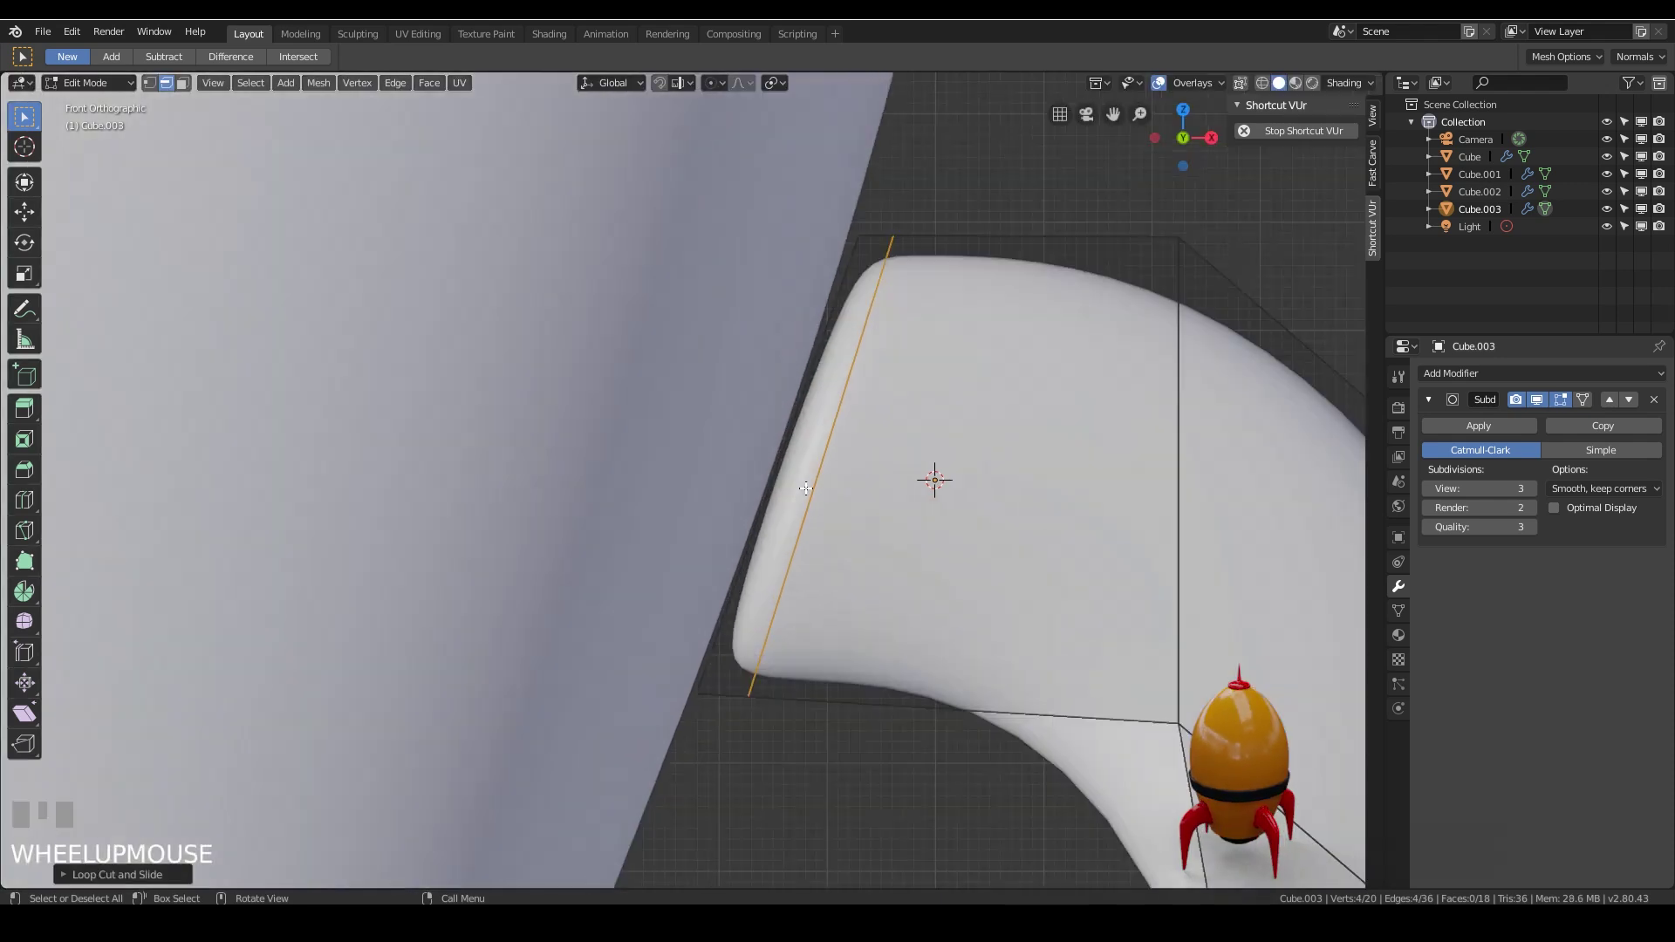
pyautogui.scroll(-8, 771, 479)
pyautogui.keyDown('shift'); pyautogui.moveTo(852, 471); pyautogui.dragTo(784, 254, button='middle'); pyautogui.keyUp('shift')
pyautogui.scroll(4, 774, 554)
pyautogui.scroll(2, 770, 441)
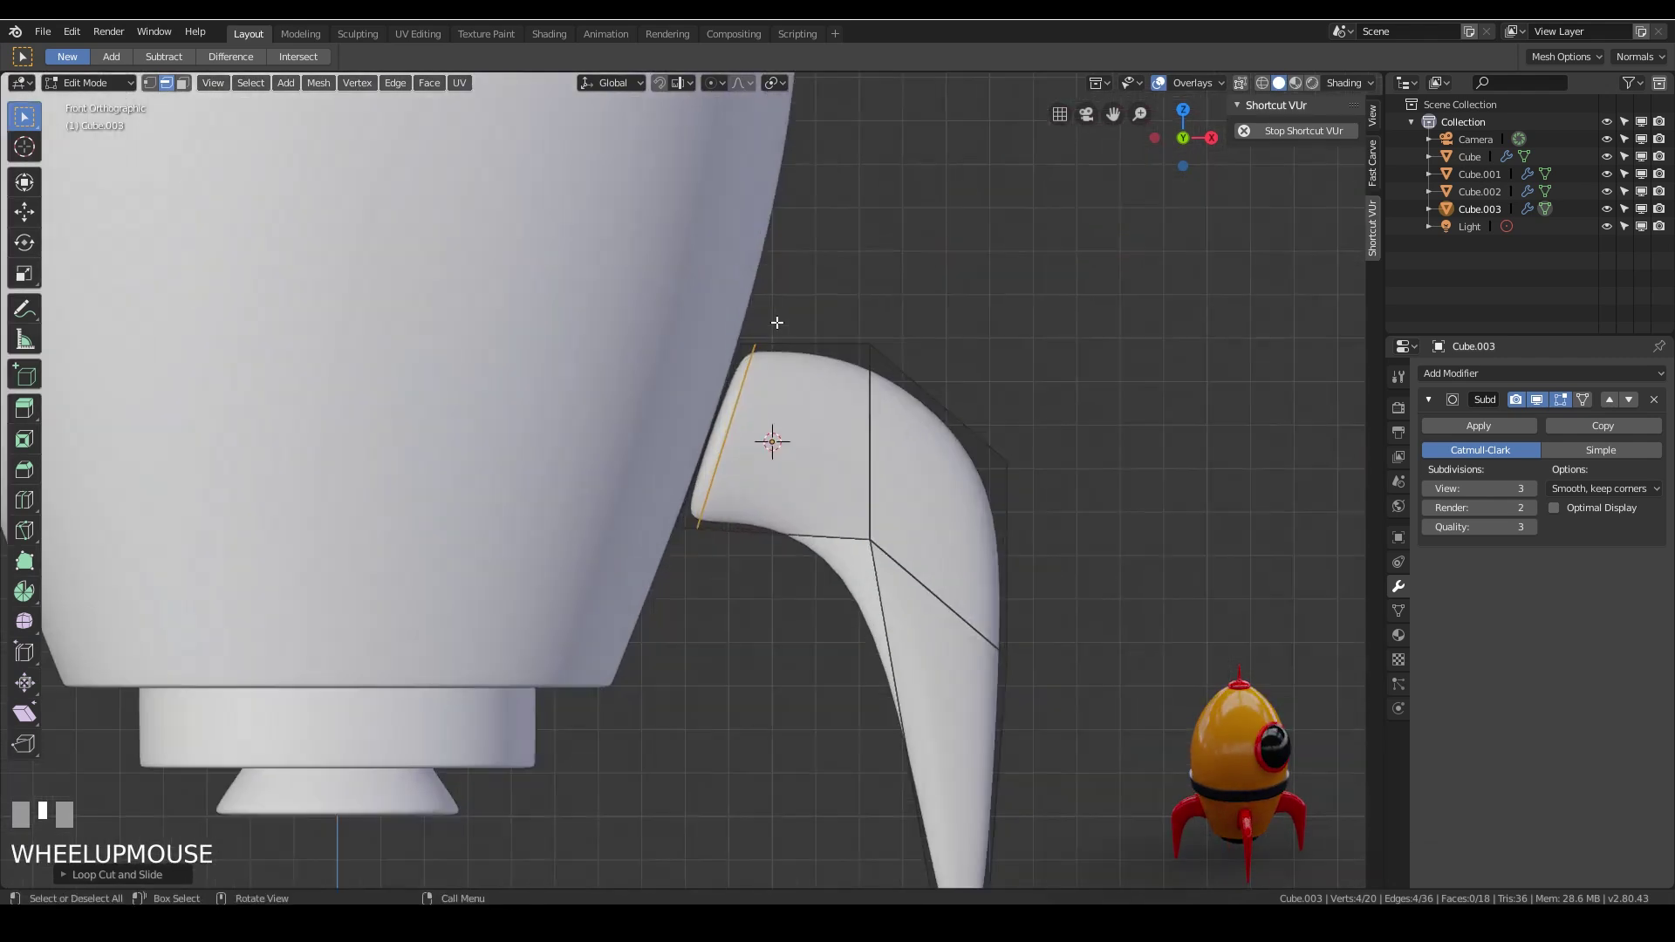
pyautogui.press('3')
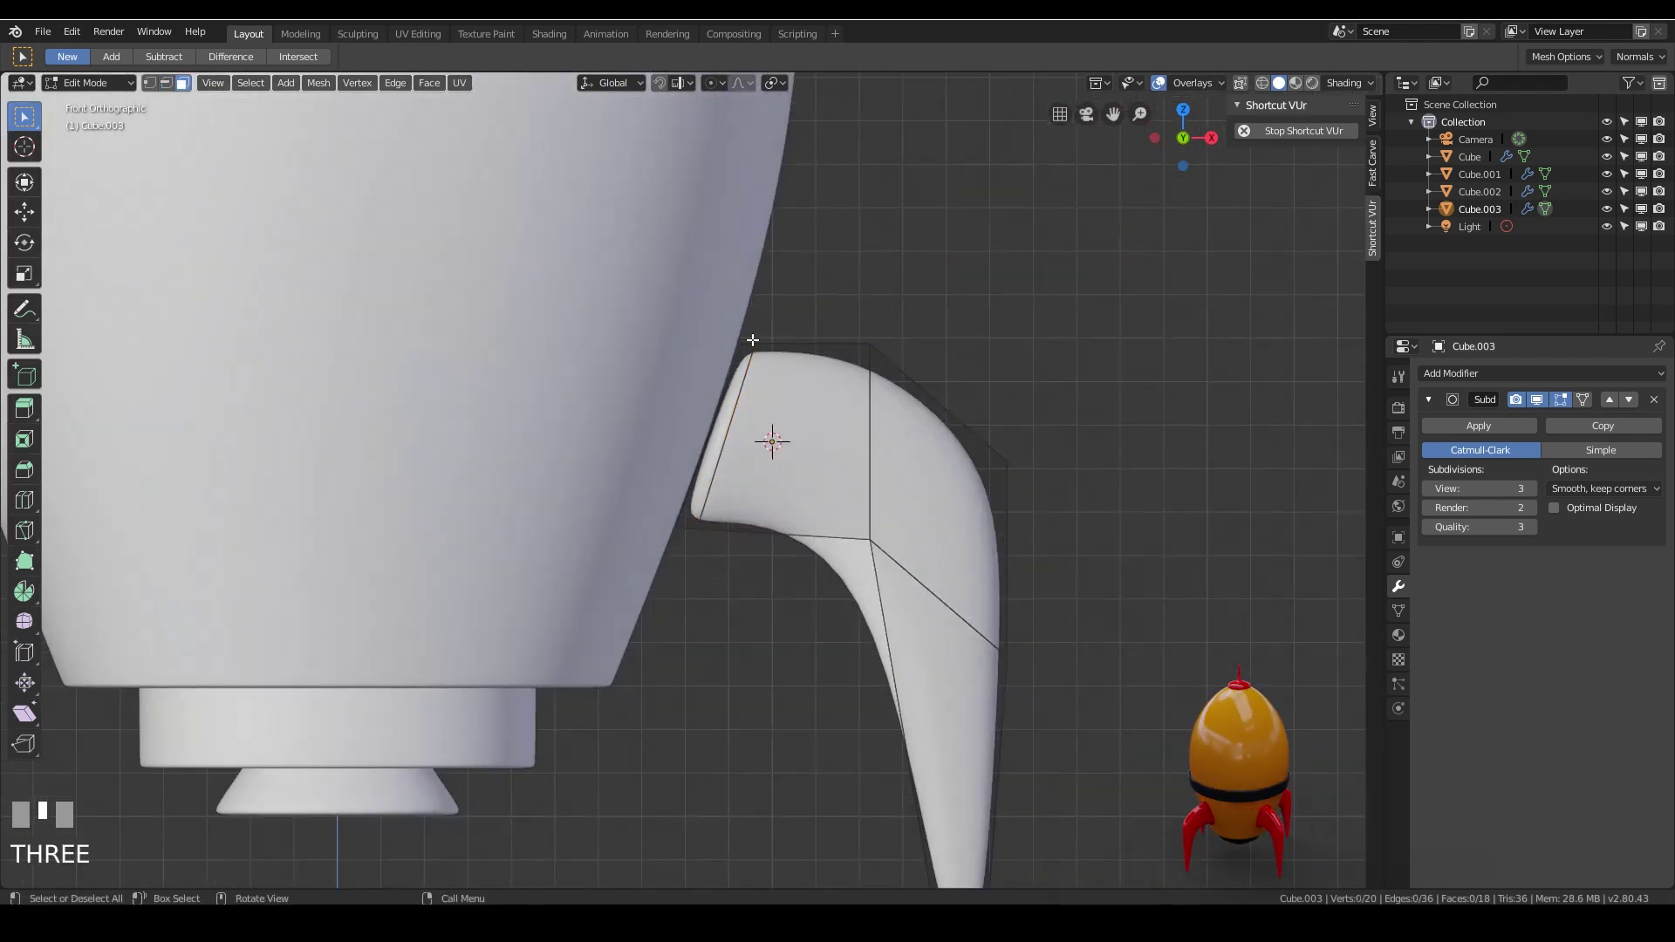
pyautogui.keyDown('alt'); pyautogui.click(725, 425); pyautogui.keyUp('alt')
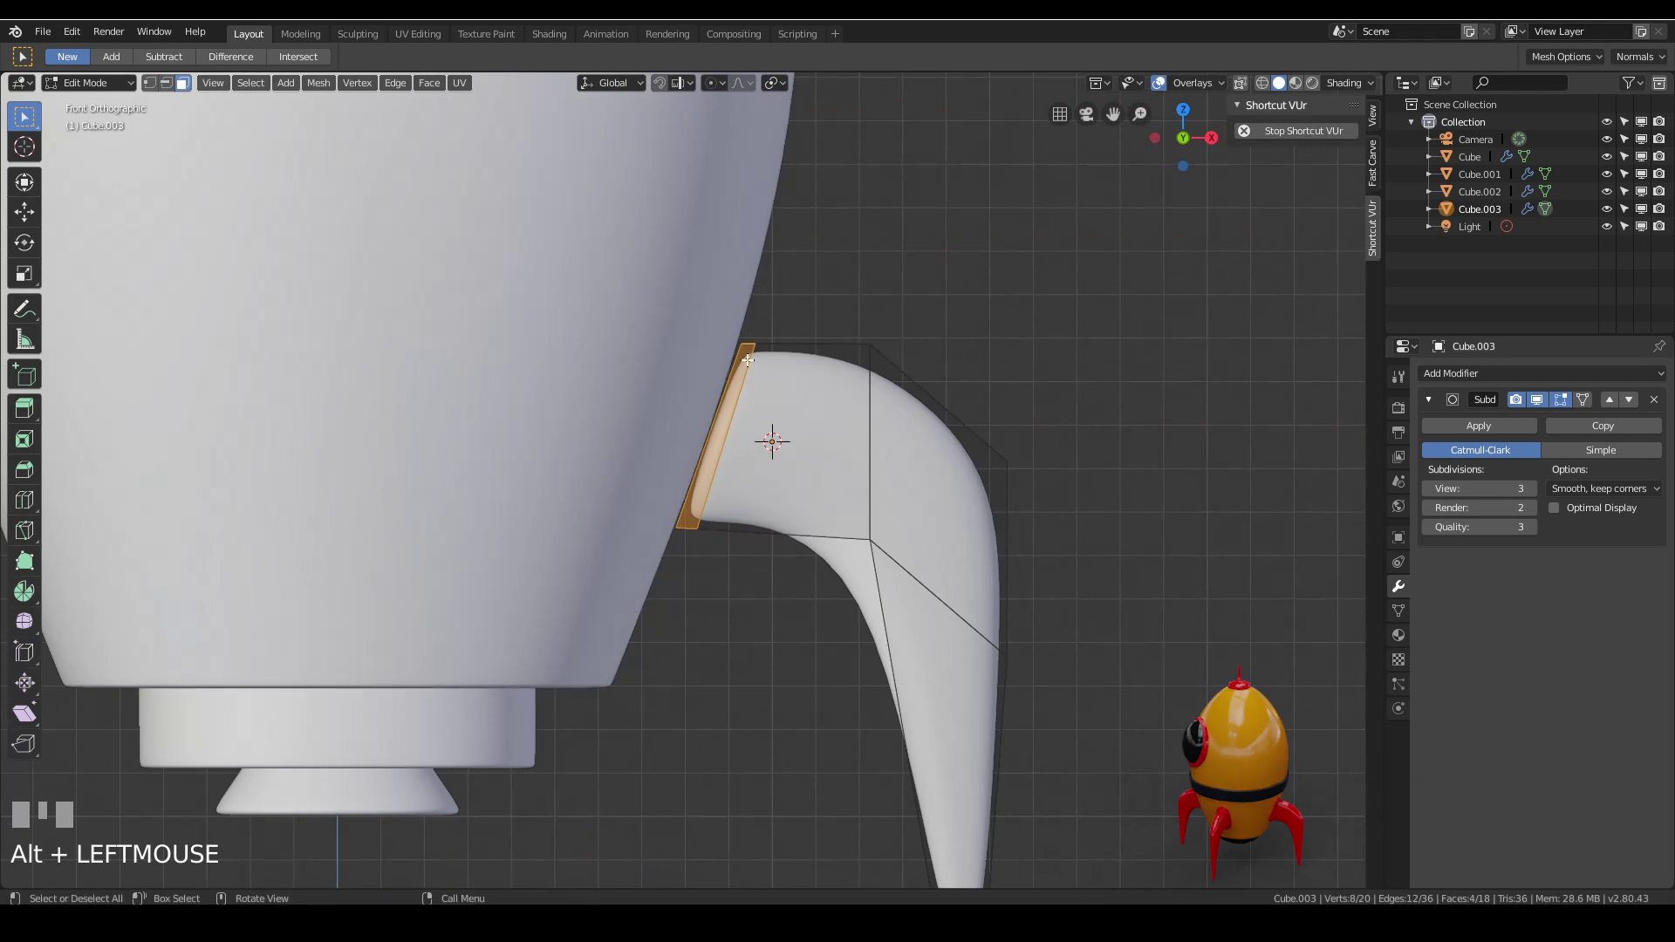
pyautogui.moveTo(725, 425); pyautogui.dragTo(827, 450, button='middle')
pyautogui.press('KP_1')
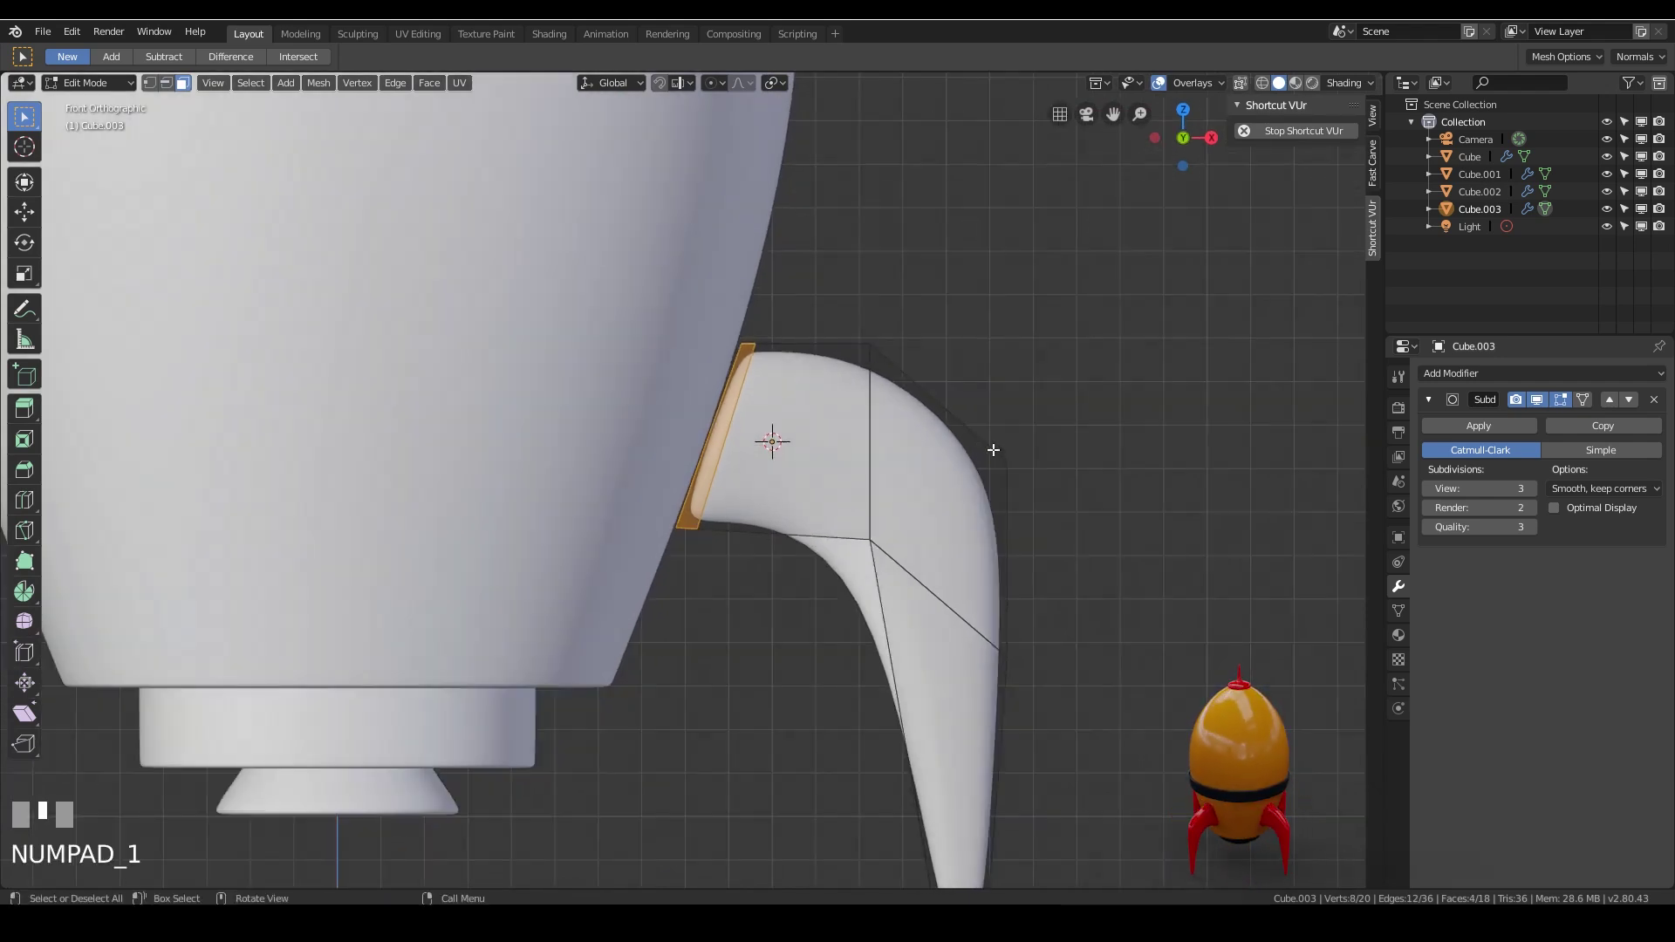
pyautogui.press('s')
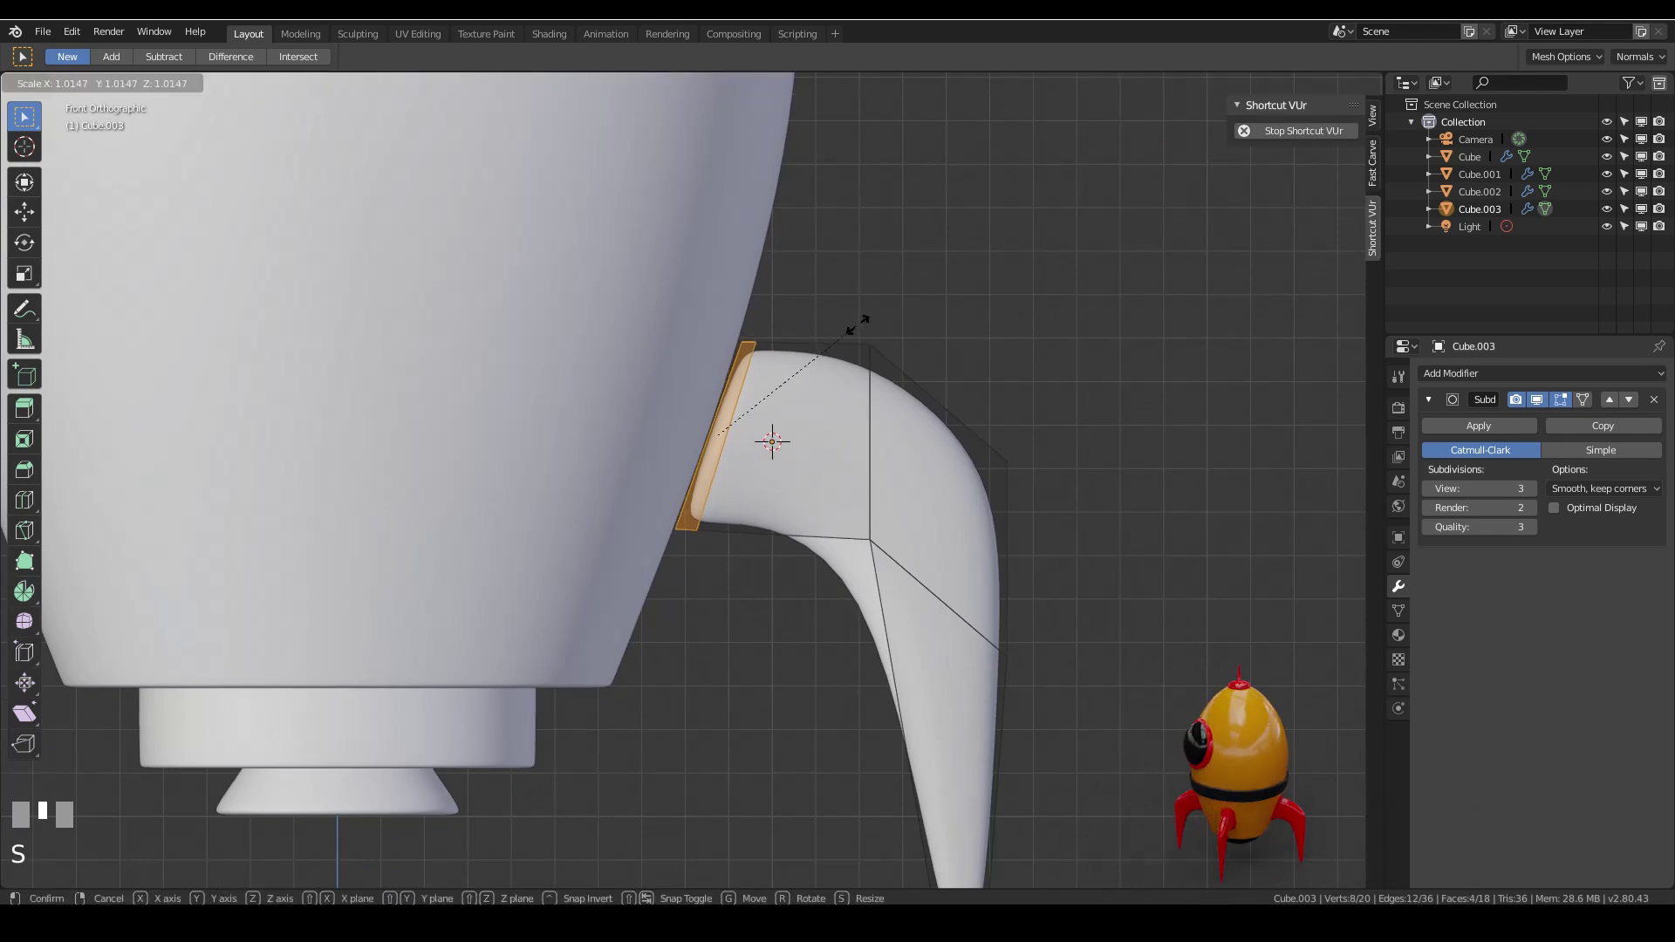
pyautogui.click(1185, 505)
pyautogui.moveTo(1185, 505)
pyautogui.mouseDown(button='middle')
pyautogui.moveTo(976, 538)
pyautogui.moveTo(1171, 527)
pyautogui.mouseUp(button='middle')
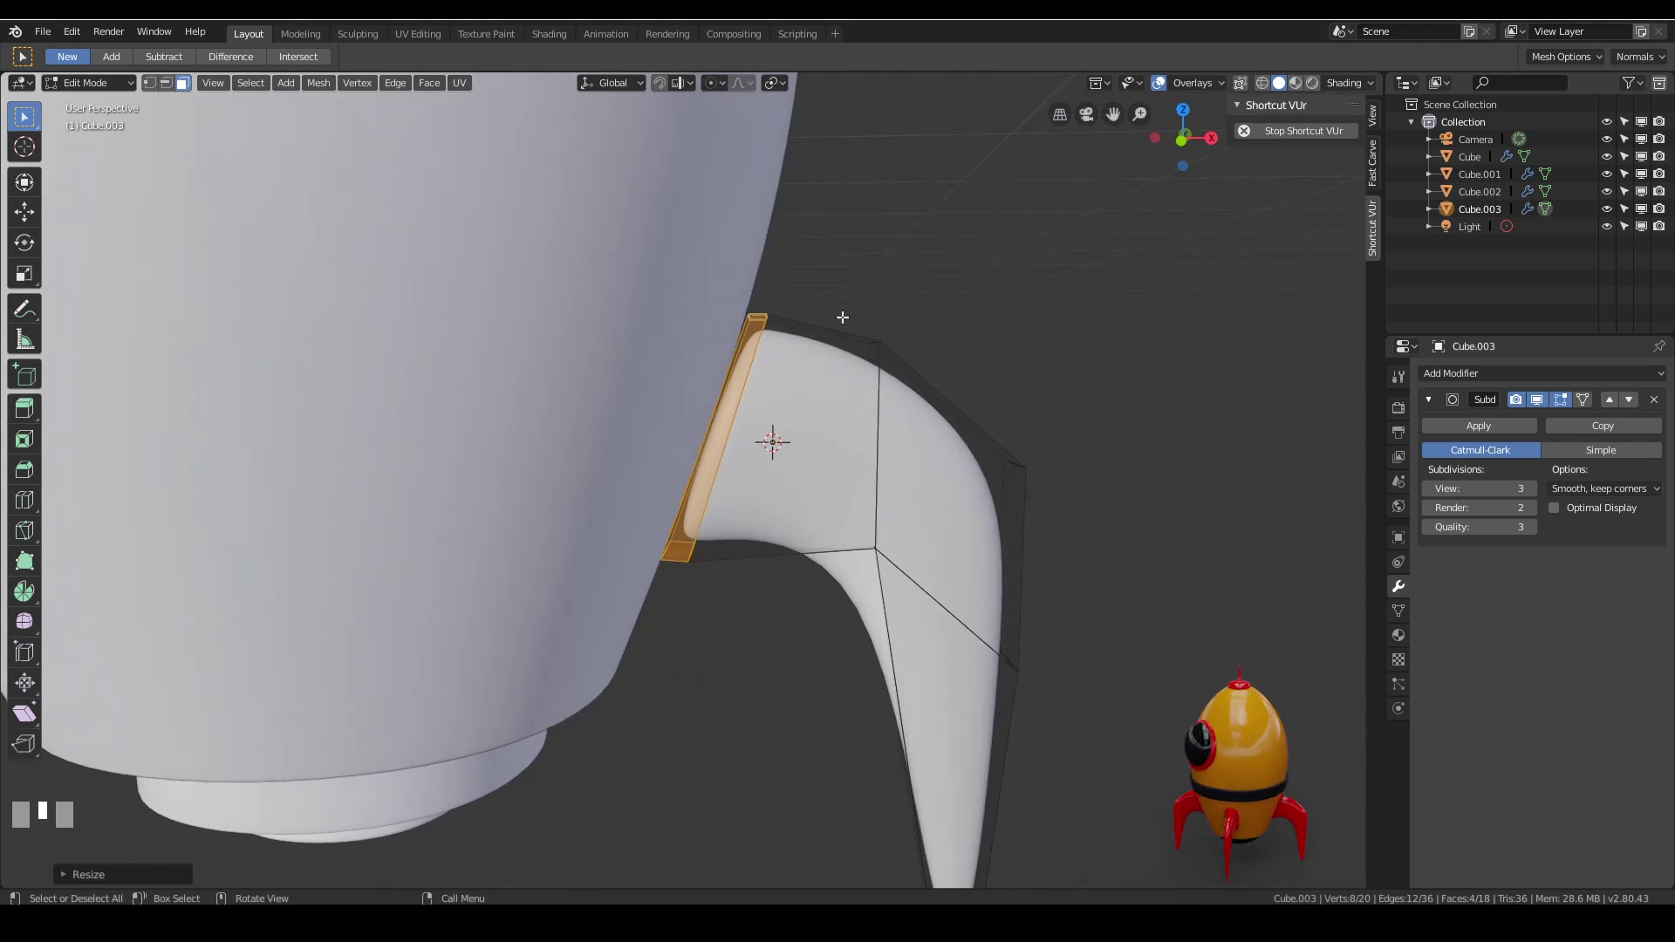
# Extrude the selected face ring in place and scale it outward into a raised collar.
pyautogui.press('e')
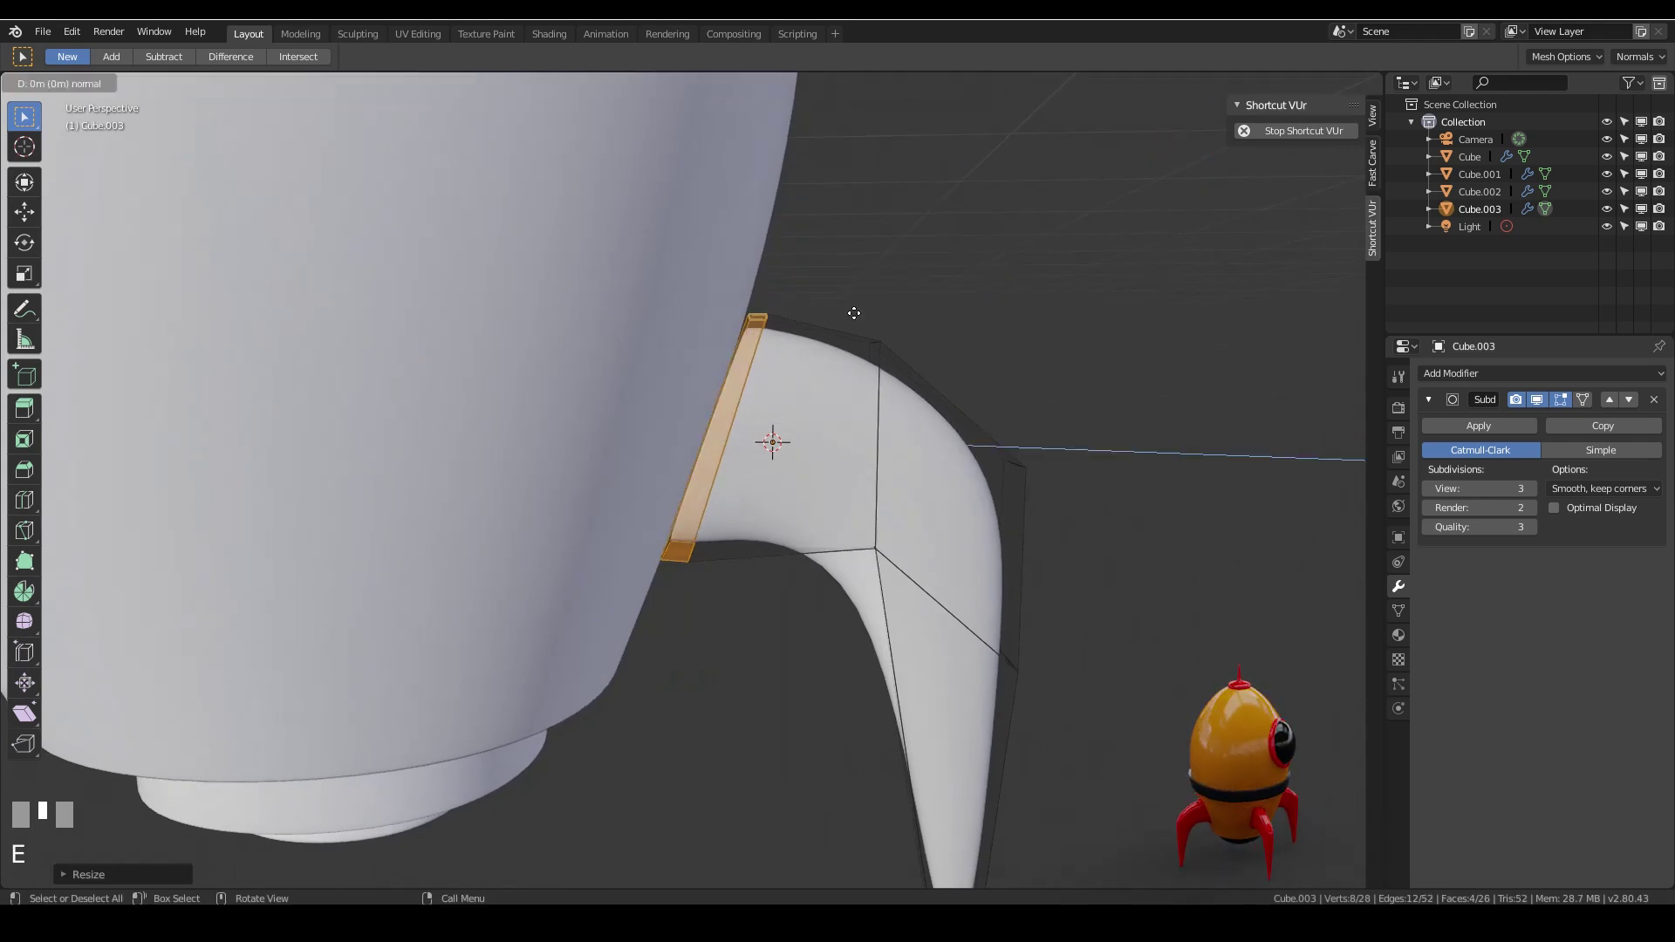
pyautogui.rightClick(854, 313)
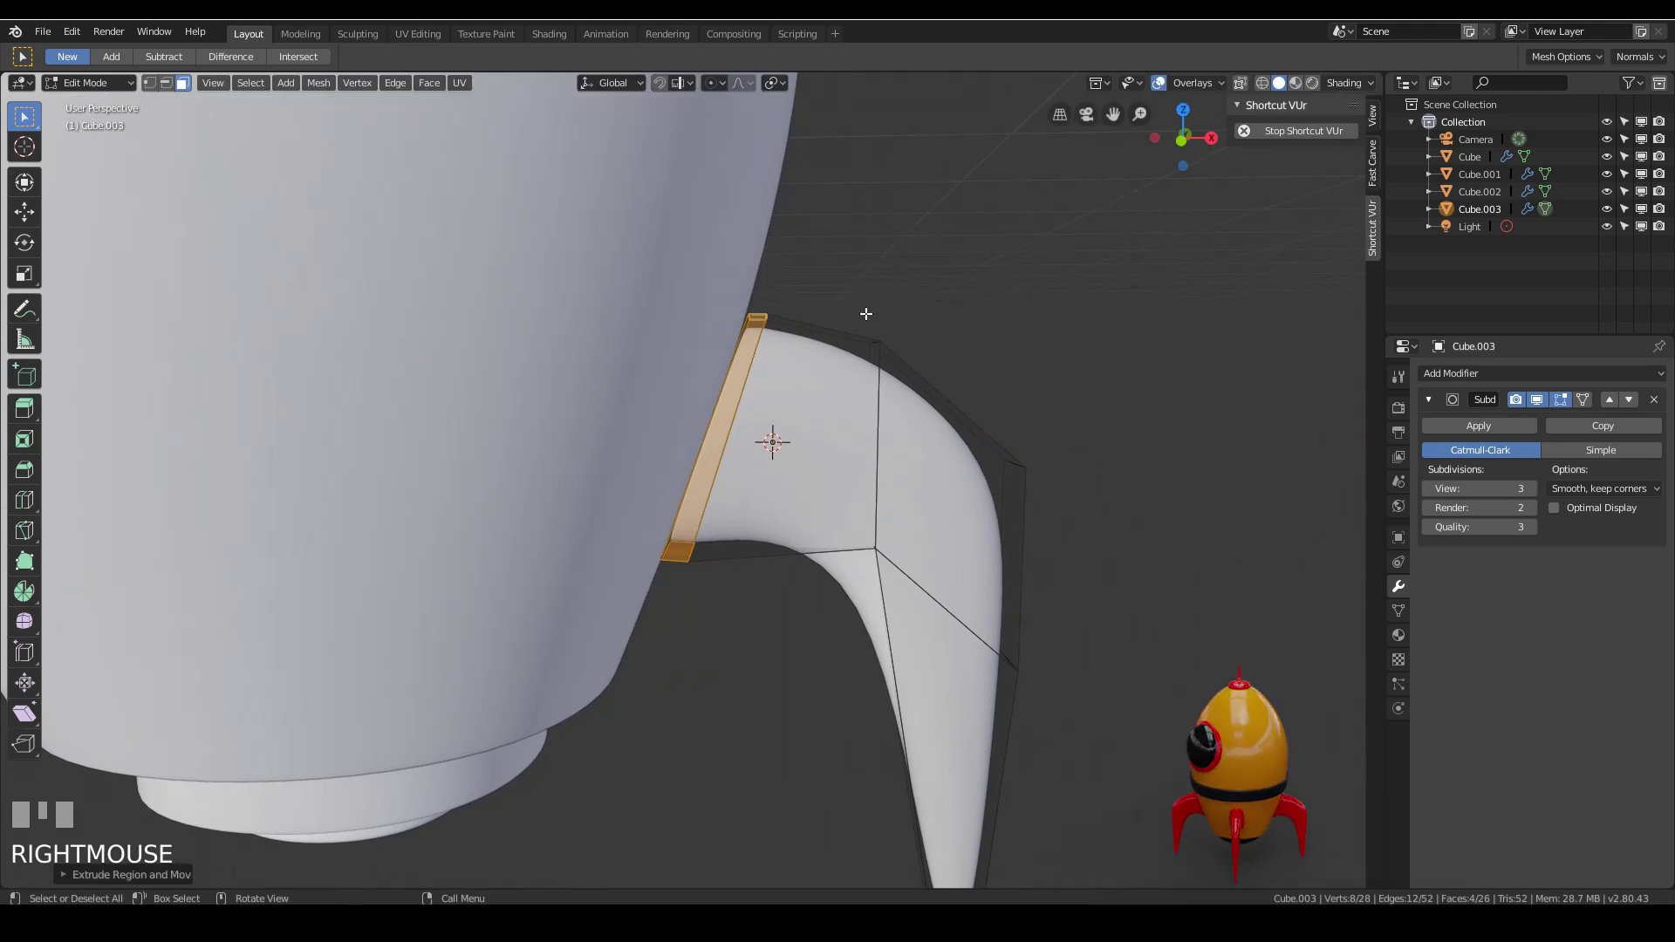
pyautogui.press('s')
pyautogui.click(903, 299)
pyautogui.moveTo(904, 299); pyautogui.dragTo(893, 340, button='middle')
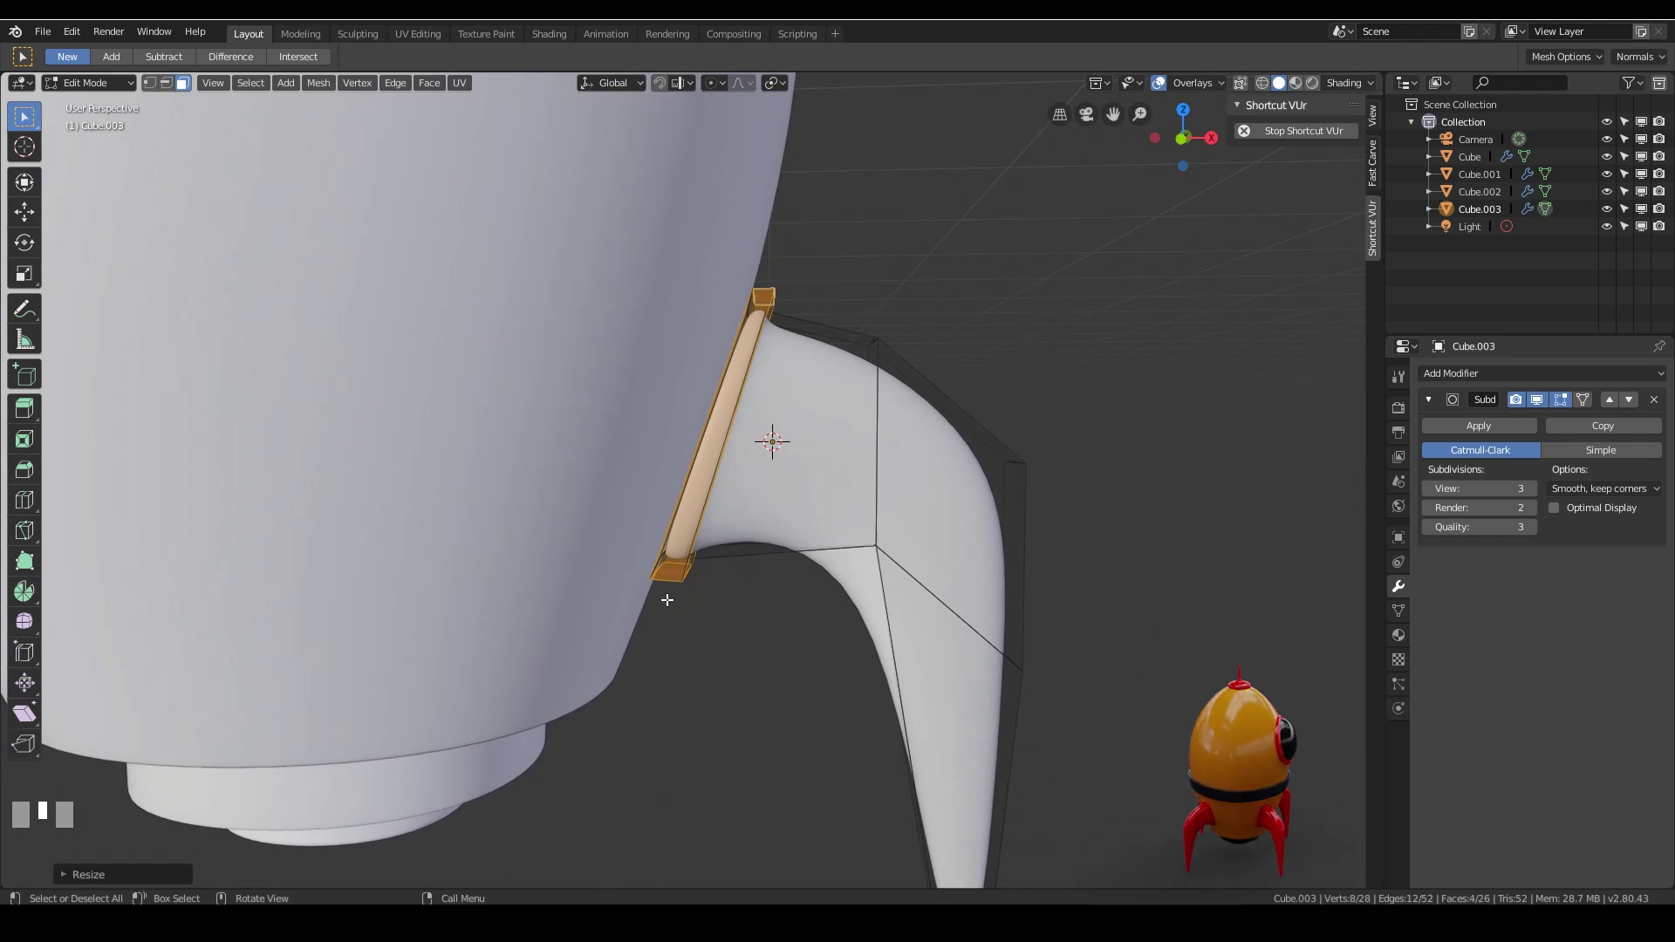
# Add a loop cut on the leg just behind the collar, slid about 0.8 toward it.
pyautogui.moveTo(666, 598); pyautogui.dragTo(817, 364, button='middle')
pyautogui.moveTo(788, 500); pyautogui.dragTo(822, 358, button='middle')
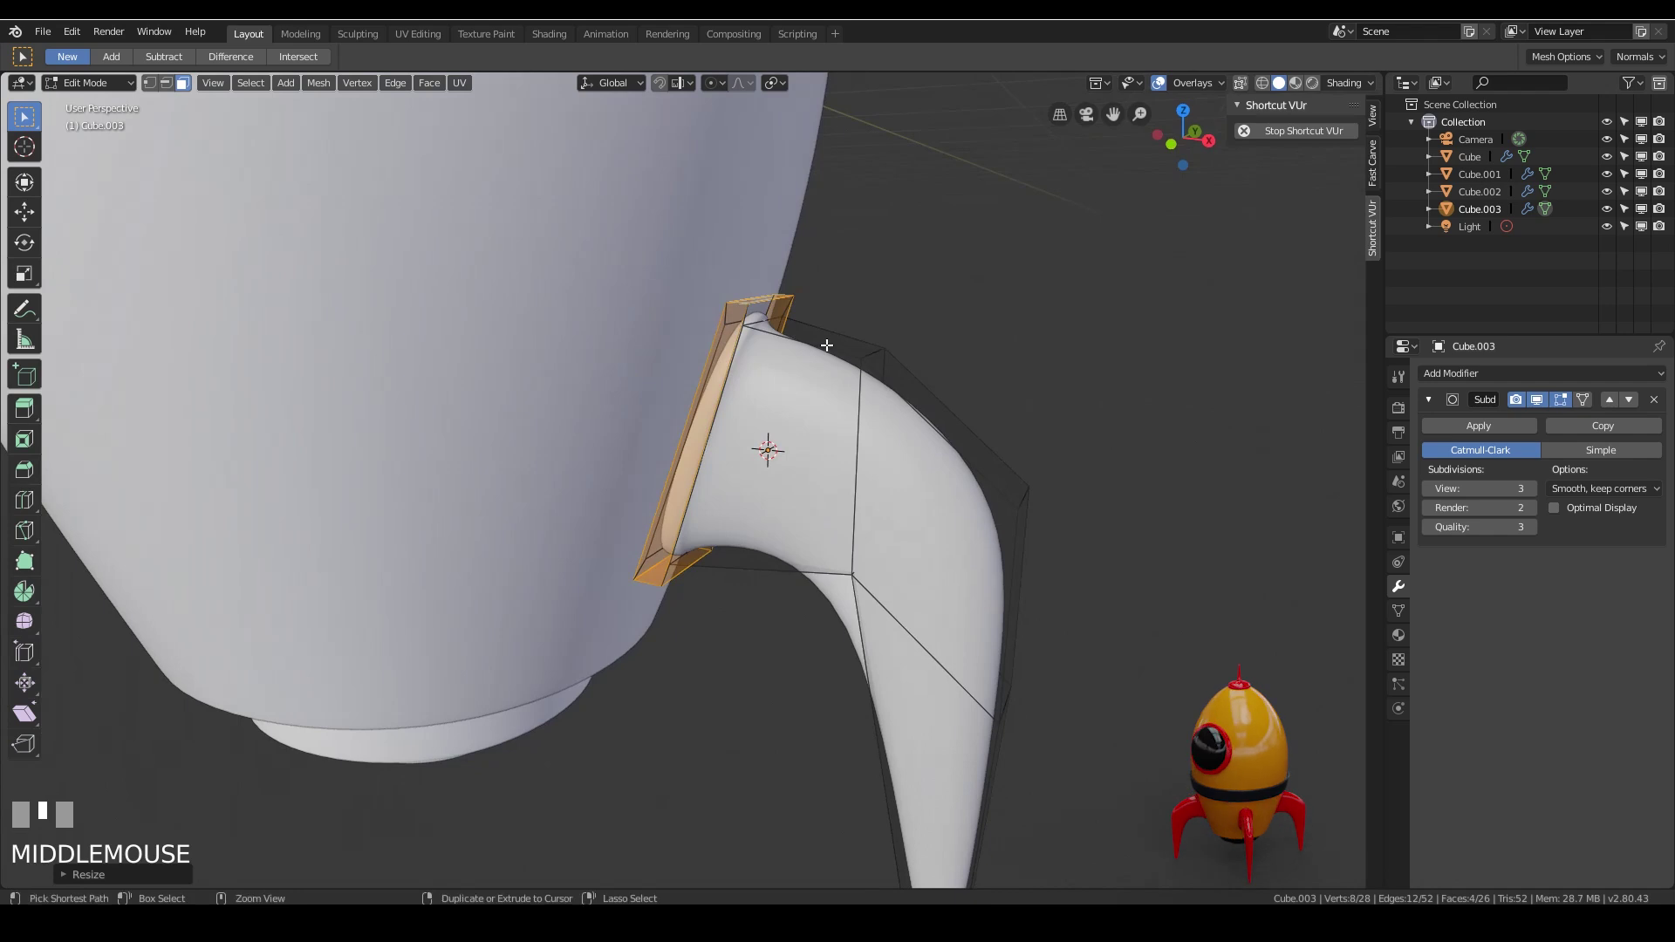
pyautogui.hotkey('ctrl', 'r')
pyautogui.click(820, 343)
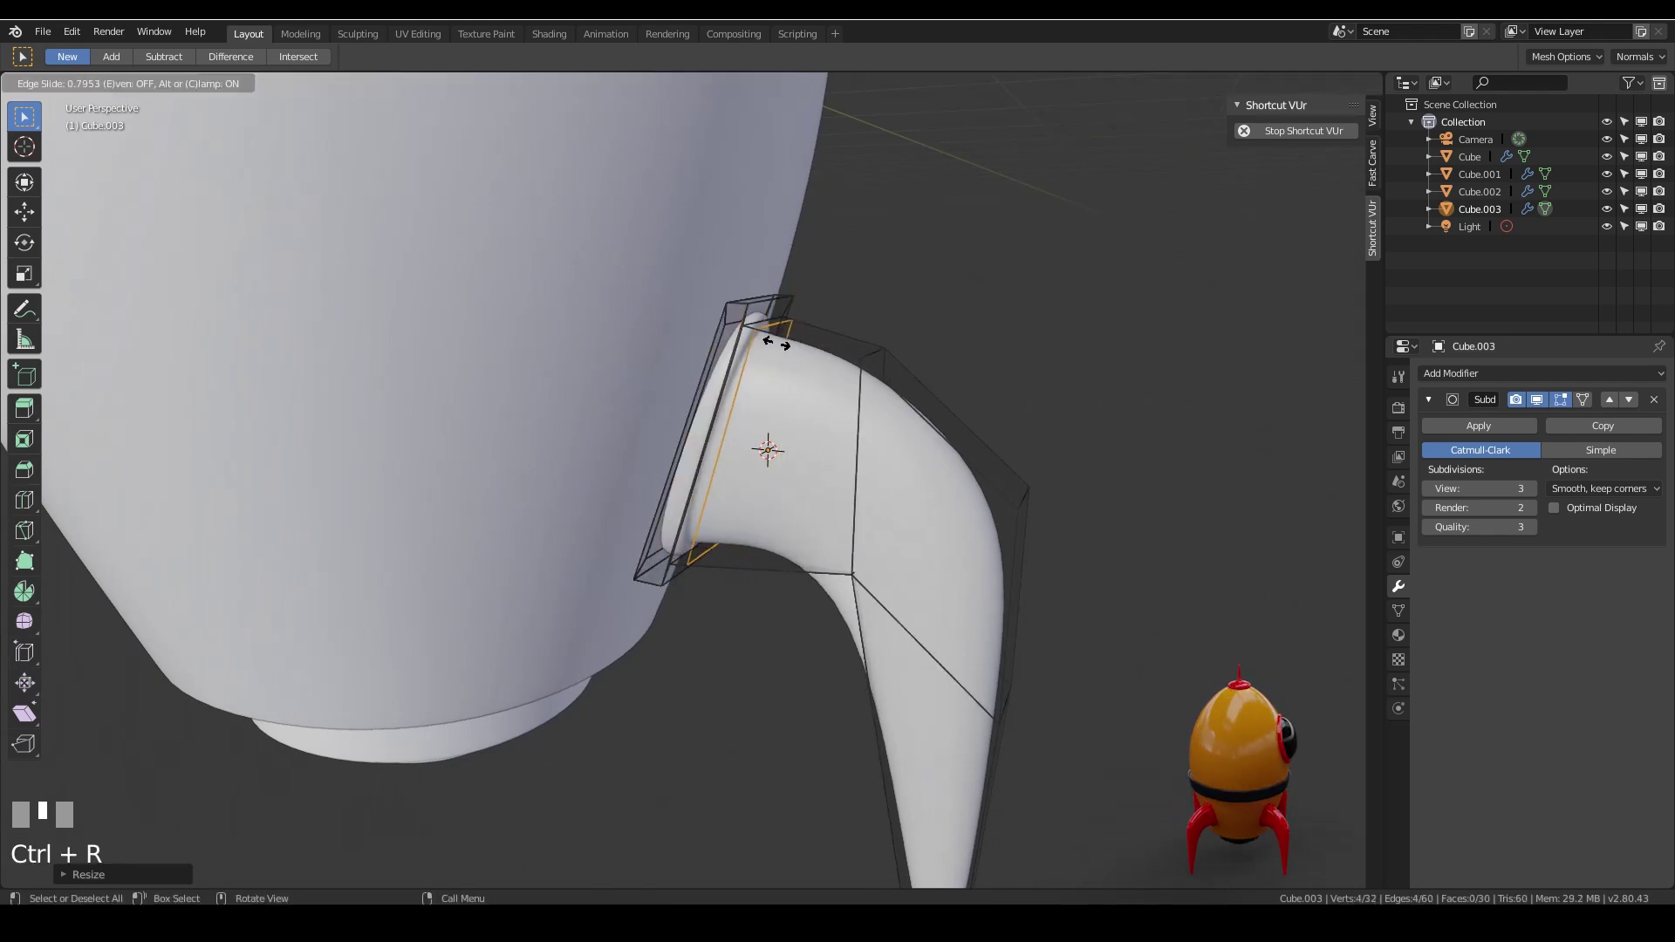
pyautogui.click(776, 345)
# Move the small face at the top of the collar's body side about 0.015 m toward the egg body and select its lower counterpart.
pyautogui.moveTo(777, 345); pyautogui.dragTo(863, 367, button='middle')
pyautogui.scroll(3, 863, 349)
pyautogui.press('3')
pyautogui.click(856, 124)
pyautogui.moveTo(856, 125); pyautogui.dragTo(957, 118, button='middle')
pyautogui.press('KP_1')
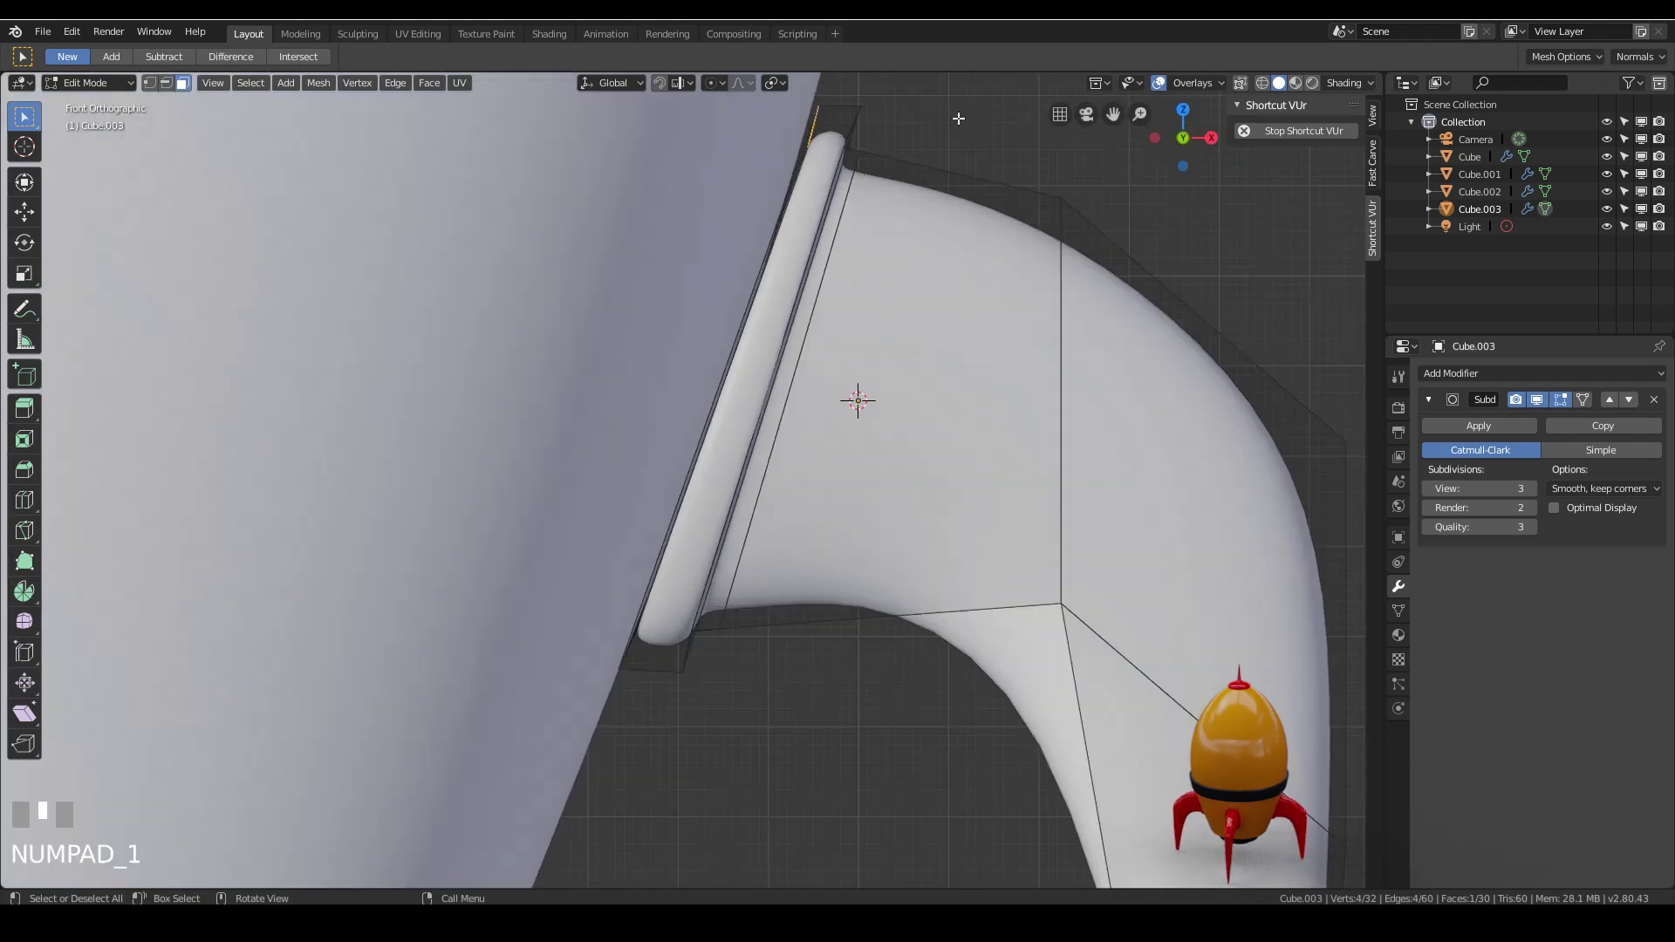
pyautogui.press('g')
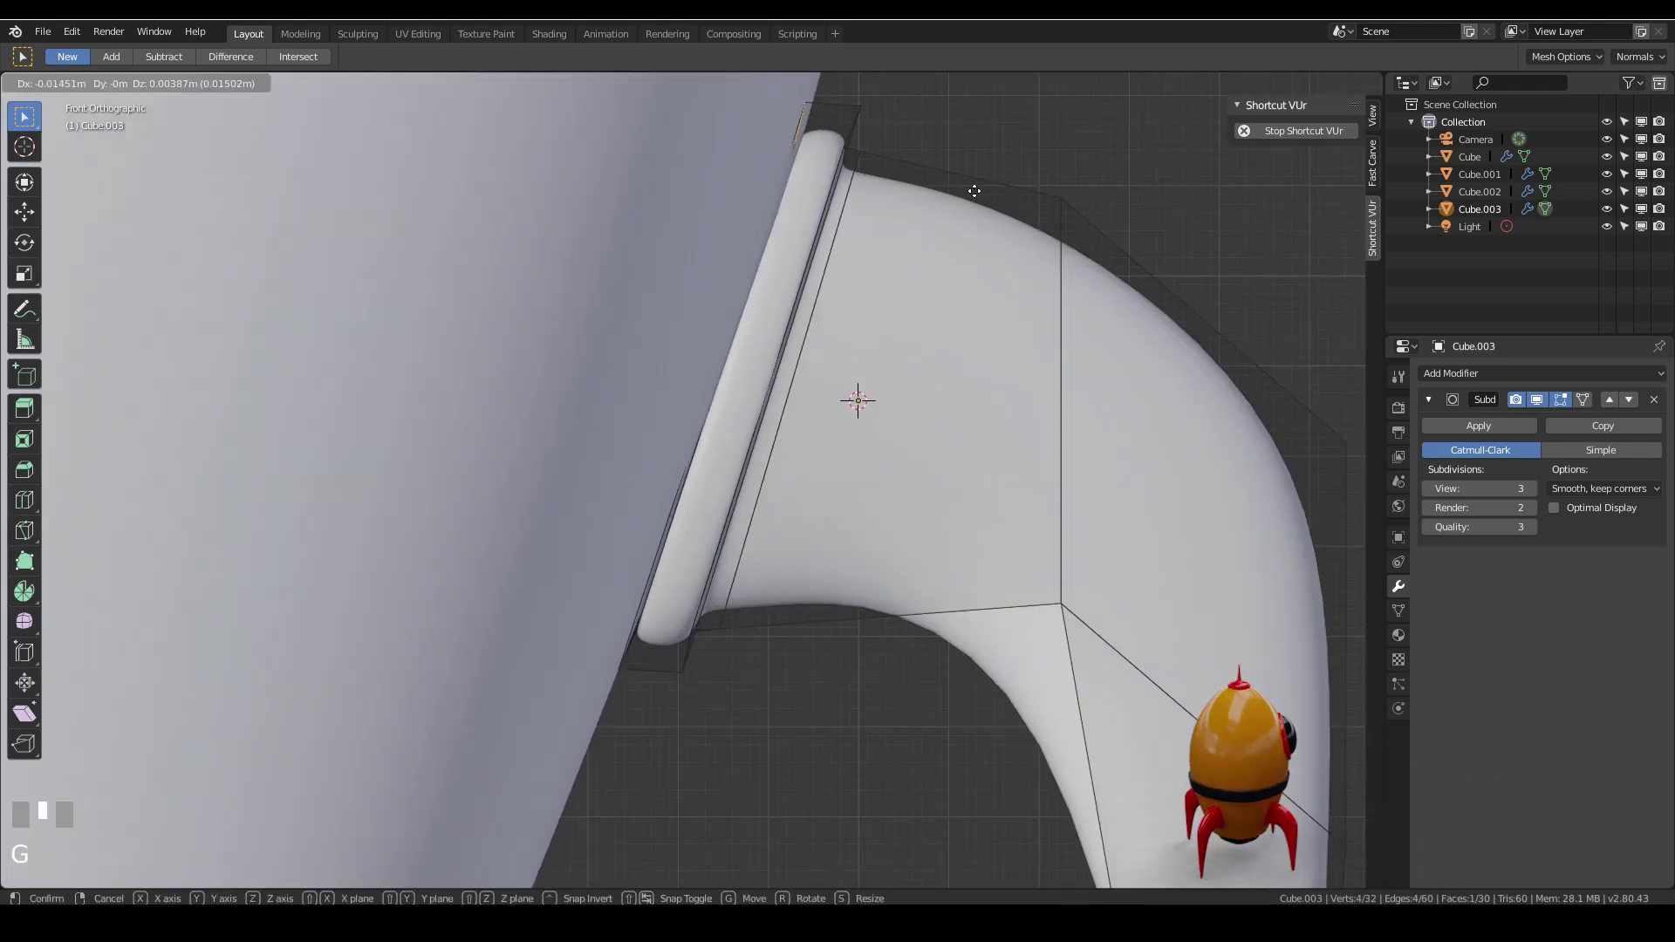
pyautogui.click(678, 746)
pyautogui.moveTo(691, 696); pyautogui.dragTo(810, 578, button='middle')
pyautogui.click(638, 649)
# Check the leg and its collar against the egg body in Object Mode, and return to Edit Mode.
pyautogui.scroll(-3, 638, 650)
pyautogui.press('Tab')
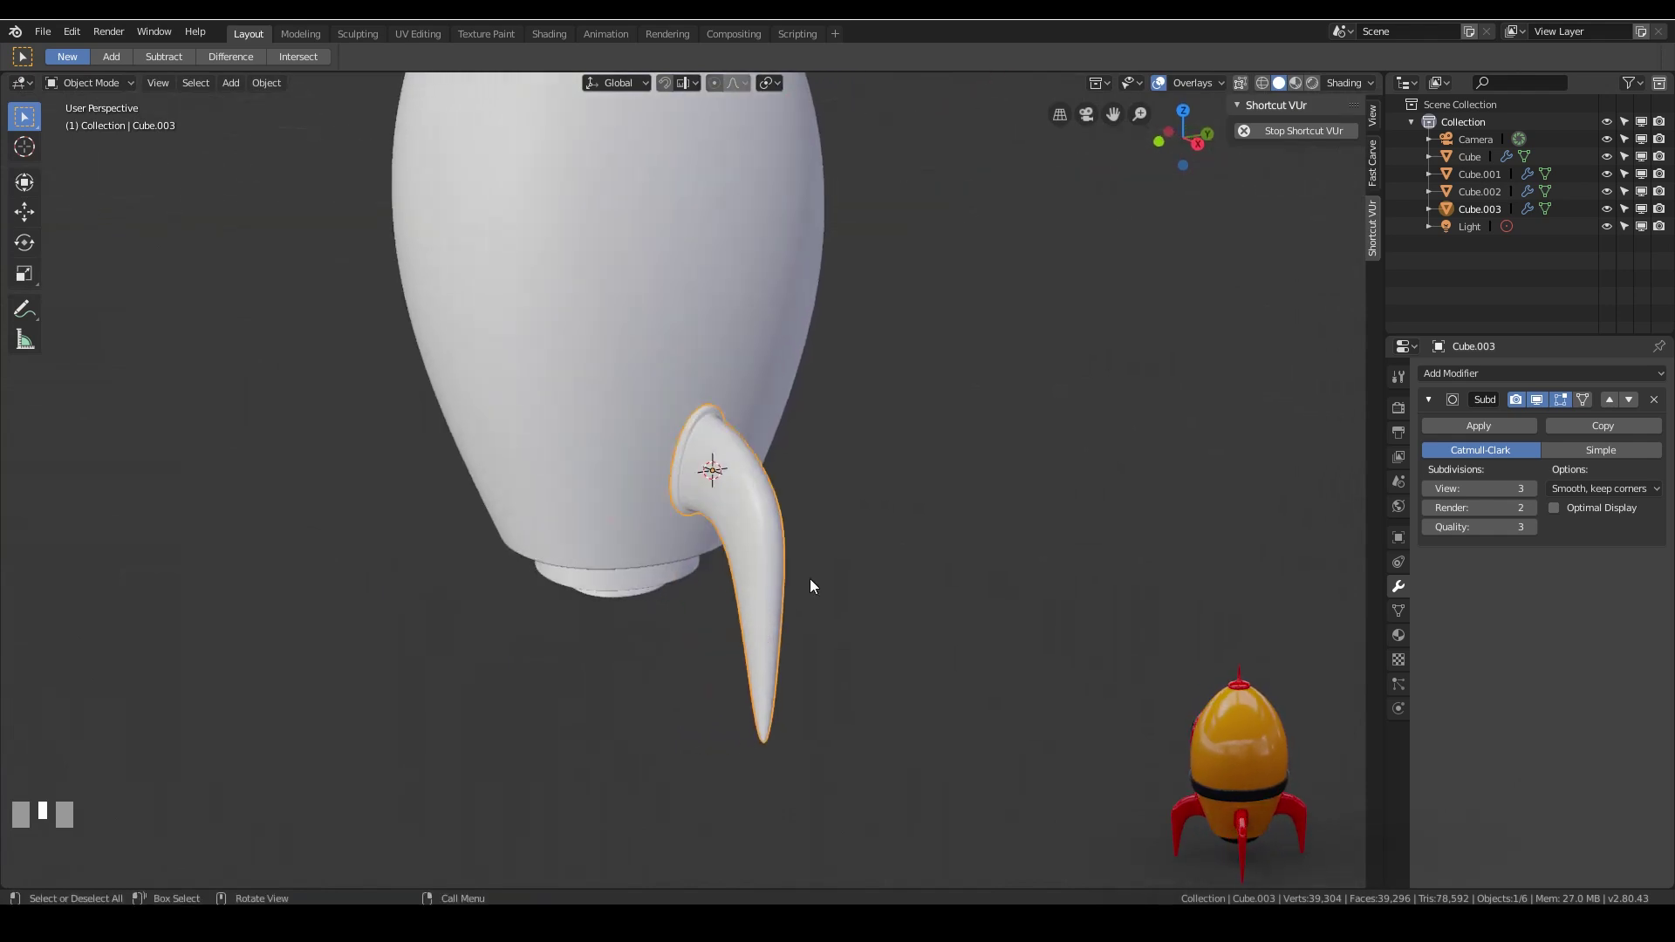
pyautogui.scroll(3, 873, 549)
pyautogui.moveTo(889, 537); pyautogui.dragTo(972, 504, button='middle')
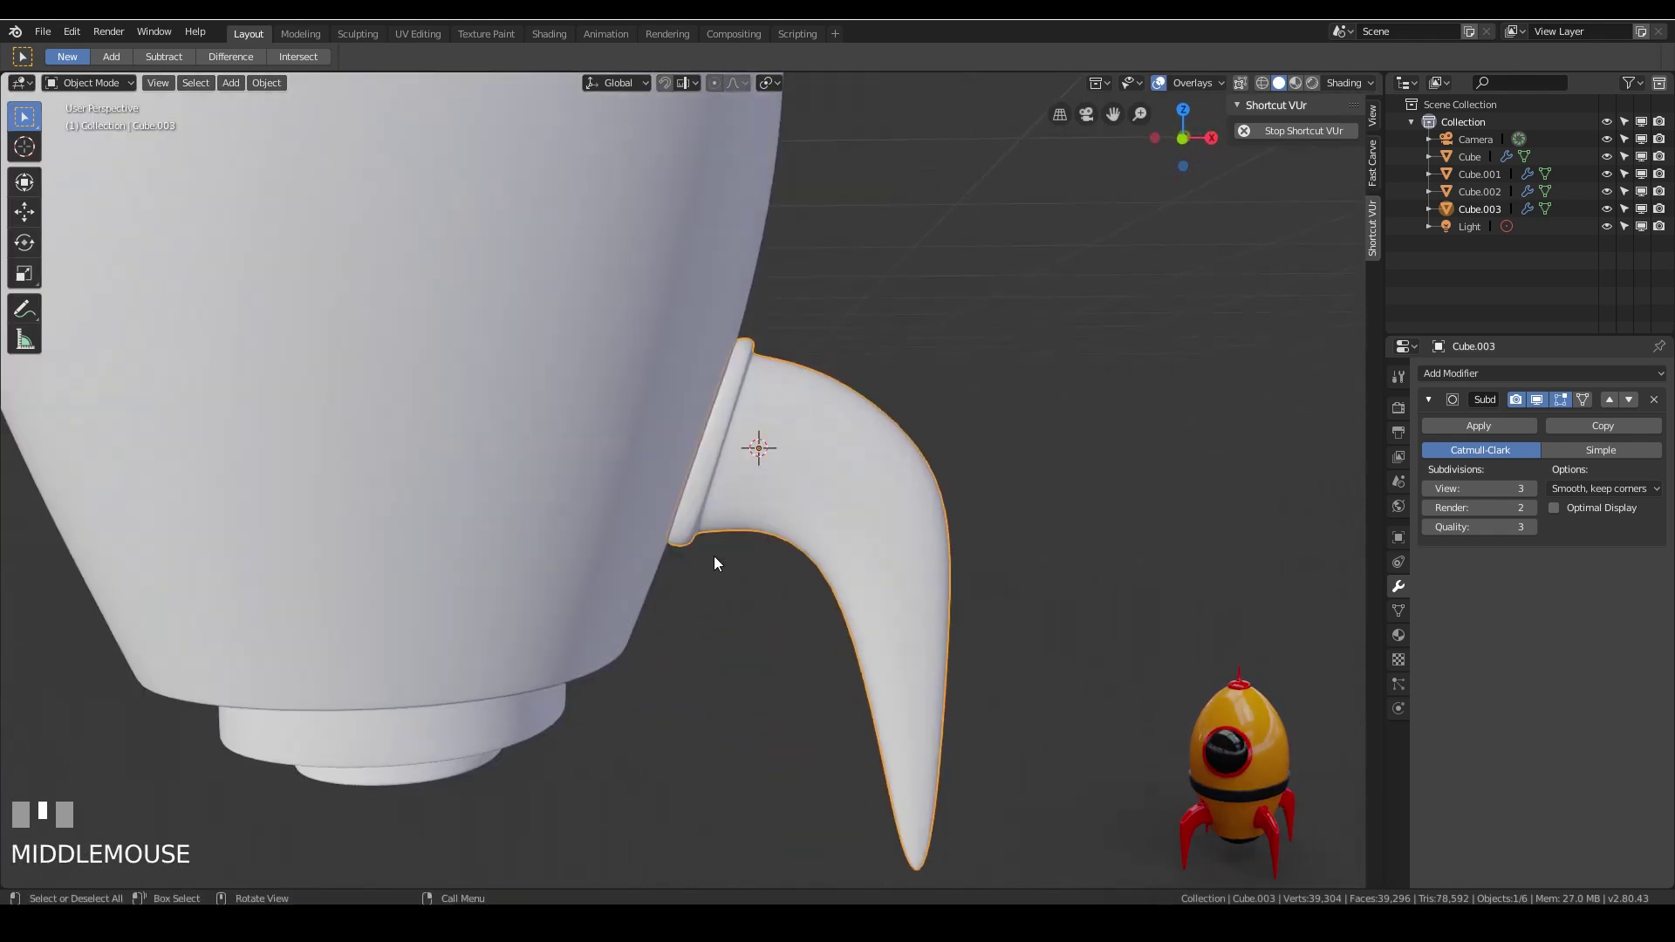
pyautogui.press('Tab')
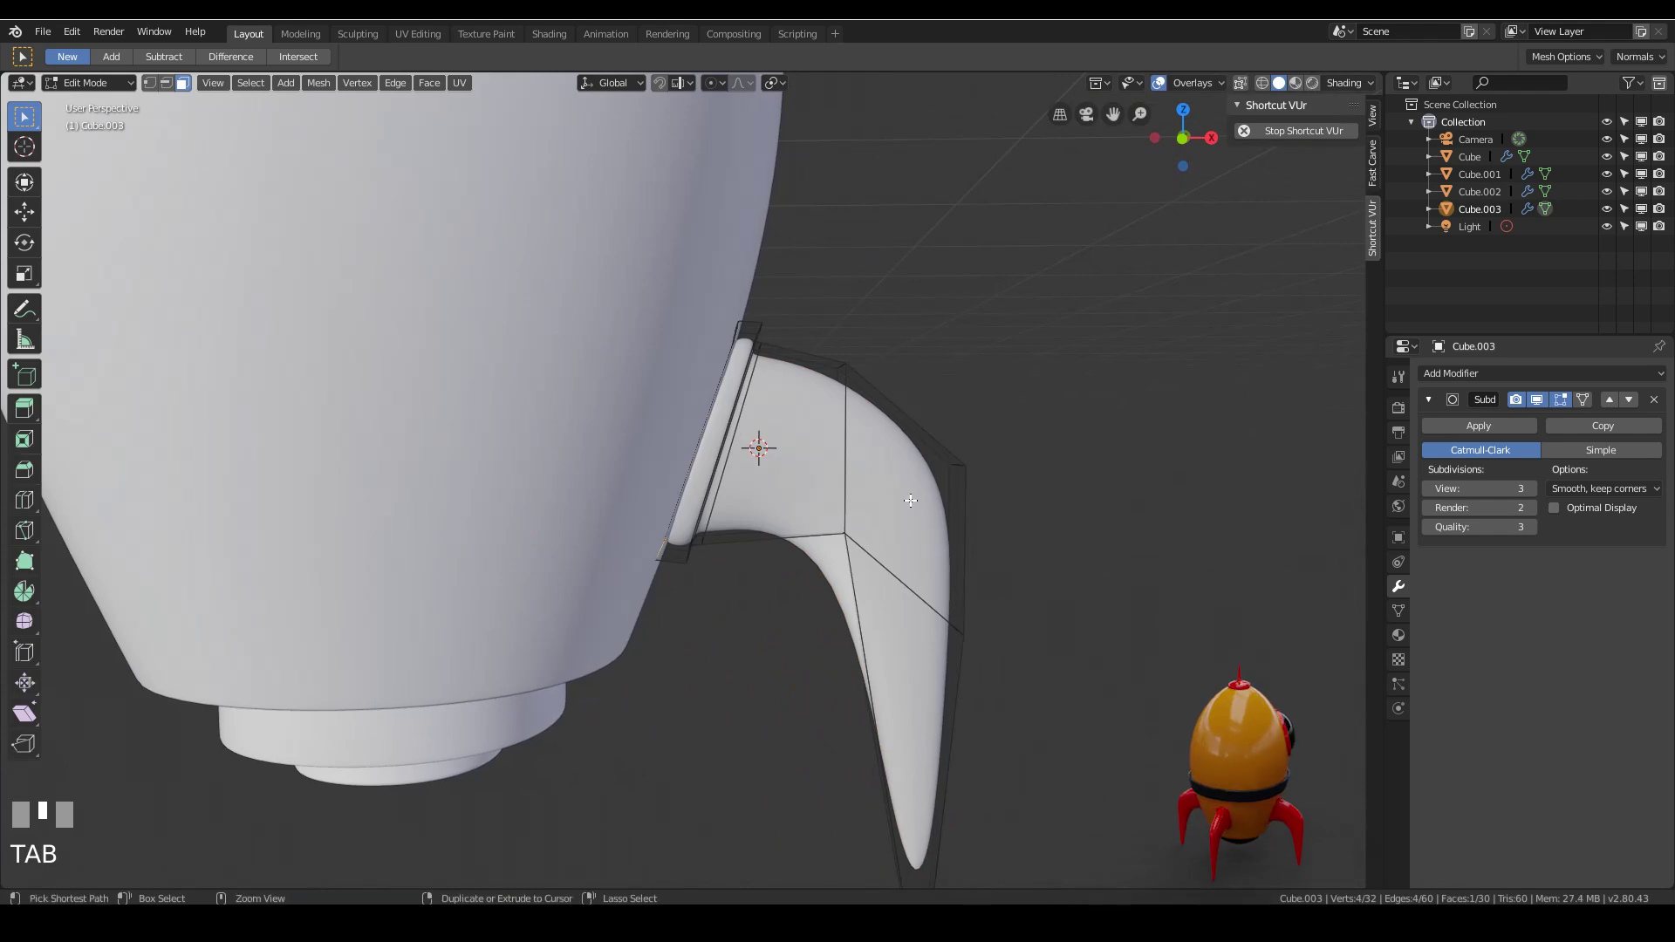
# Add a centred loop cut running lengthwise along the leg and through its collar.
pyautogui.hotkey('ctrl', 'r')
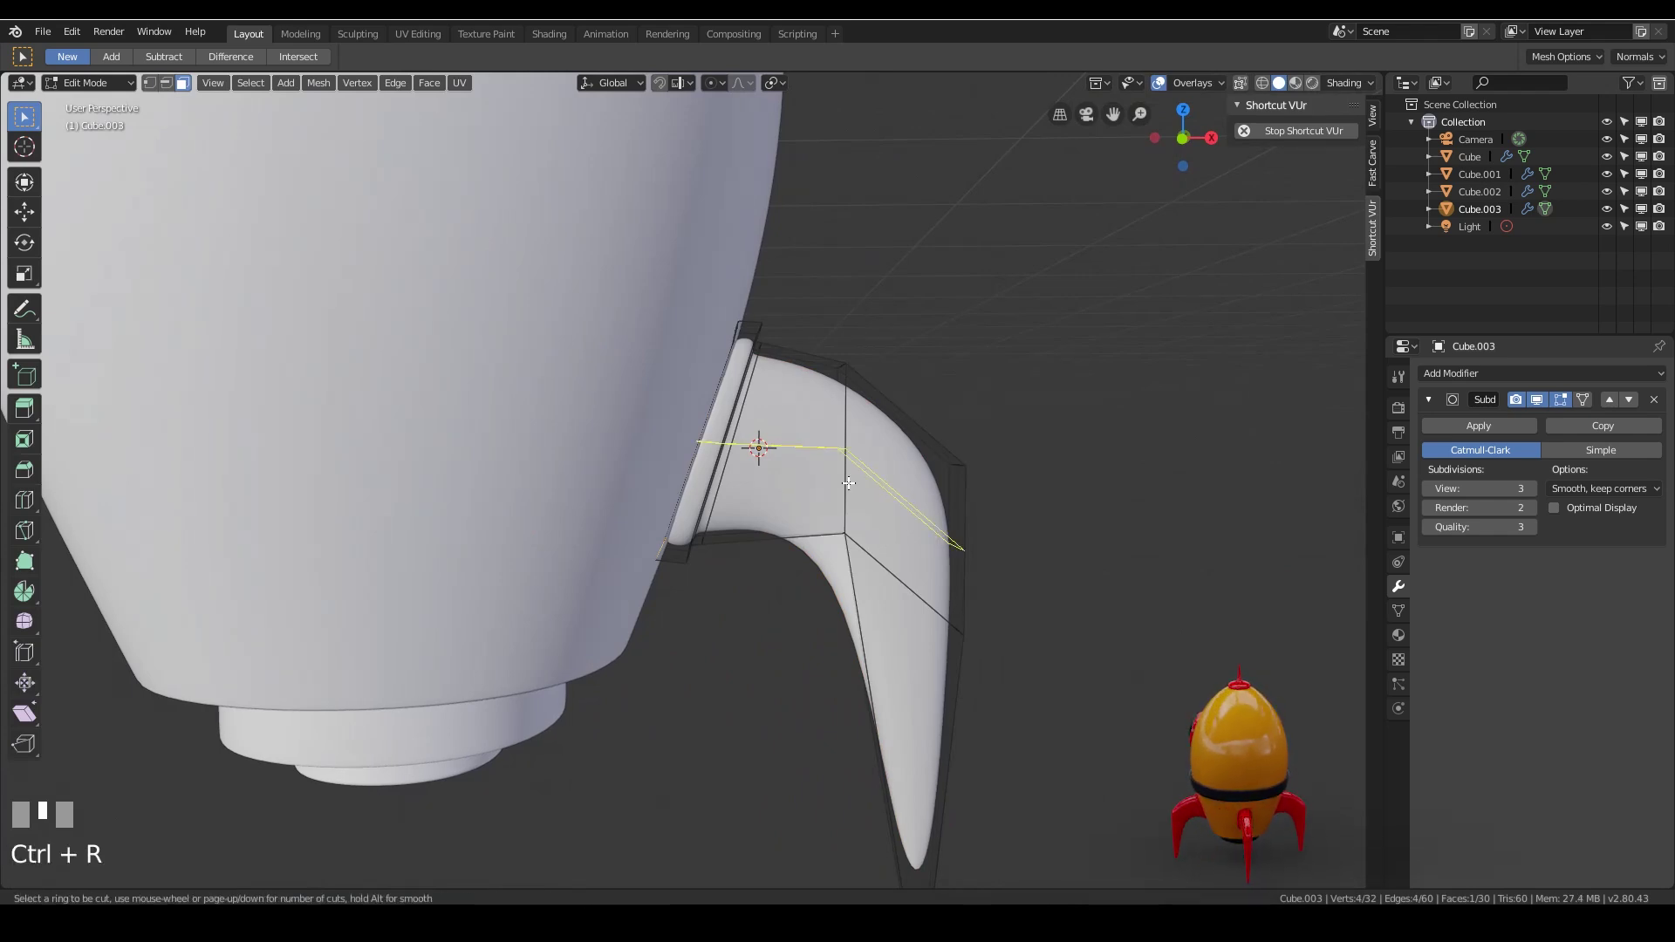
pyautogui.click(848, 482)
pyautogui.moveTo(1091, 553); pyautogui.dragTo(901, 570, button='middle')
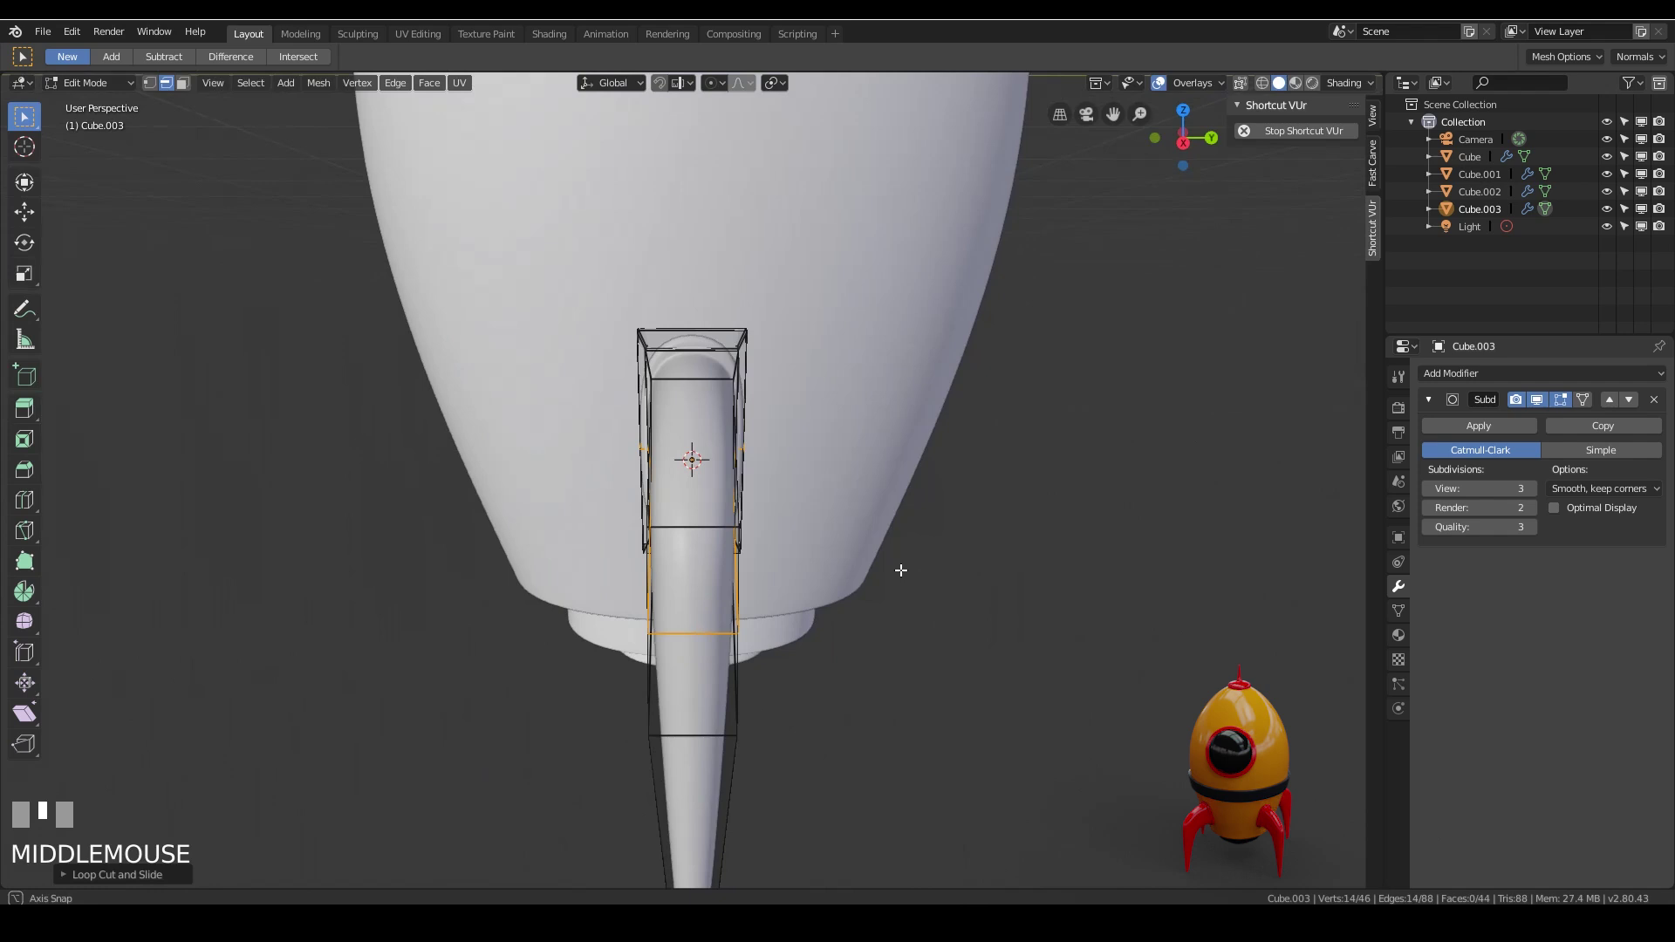
pyautogui.moveTo(784, 539); pyautogui.dragTo(719, 512, button='middle')
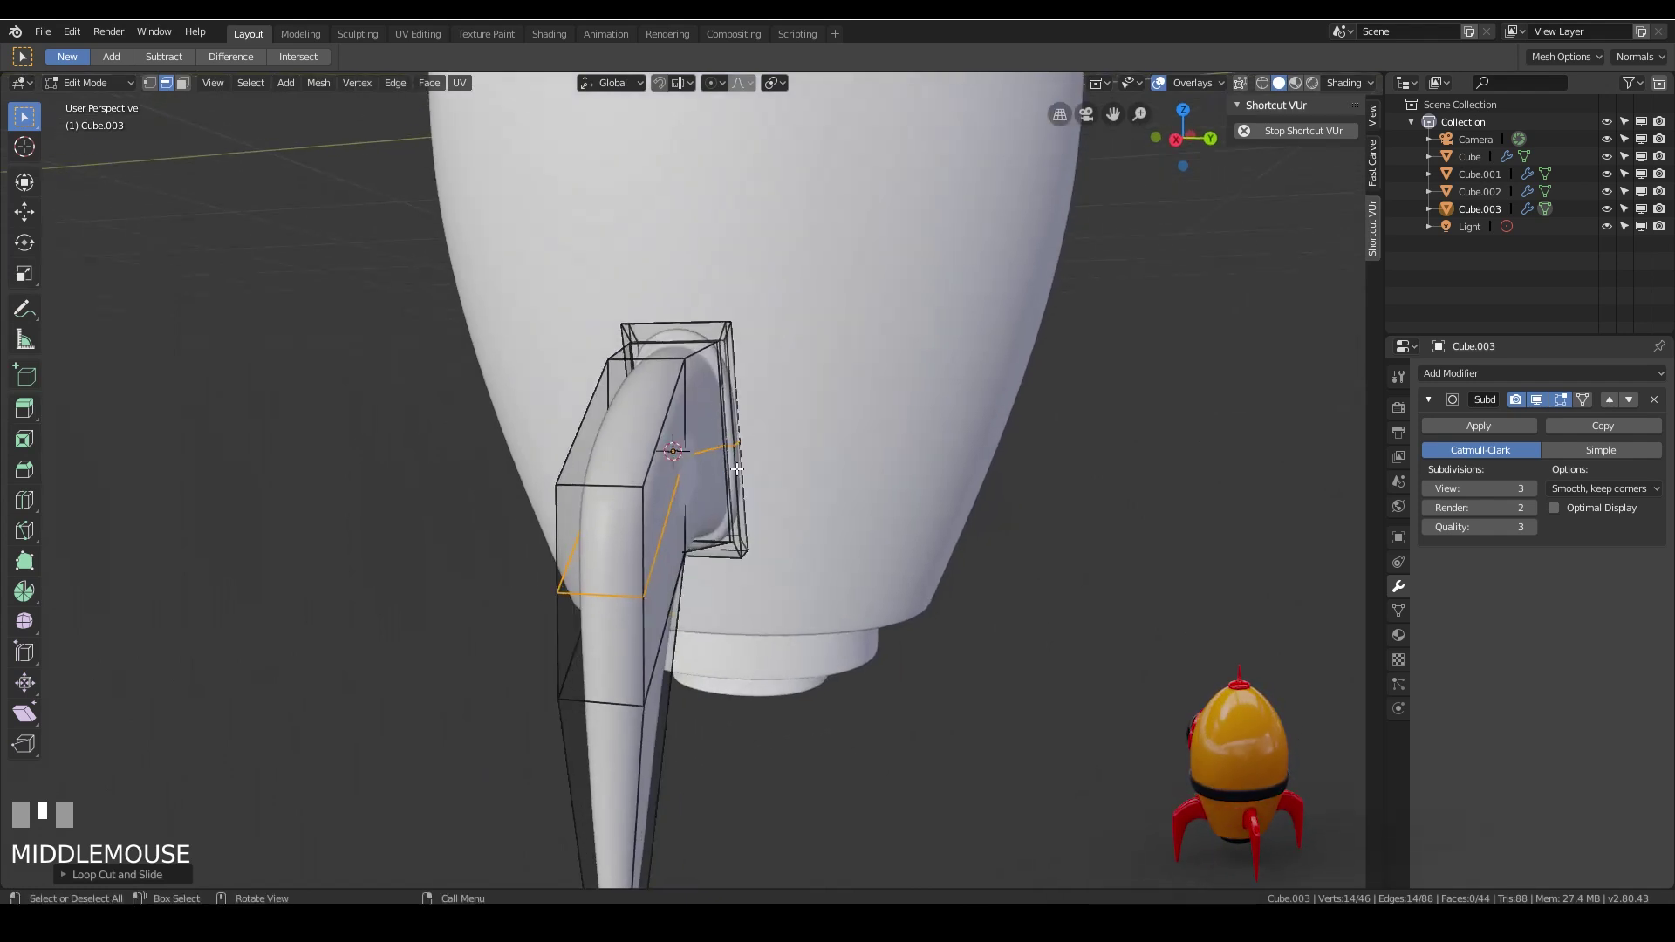
pyautogui.moveTo(708, 448); pyautogui.dragTo(746, 317, button='middle')
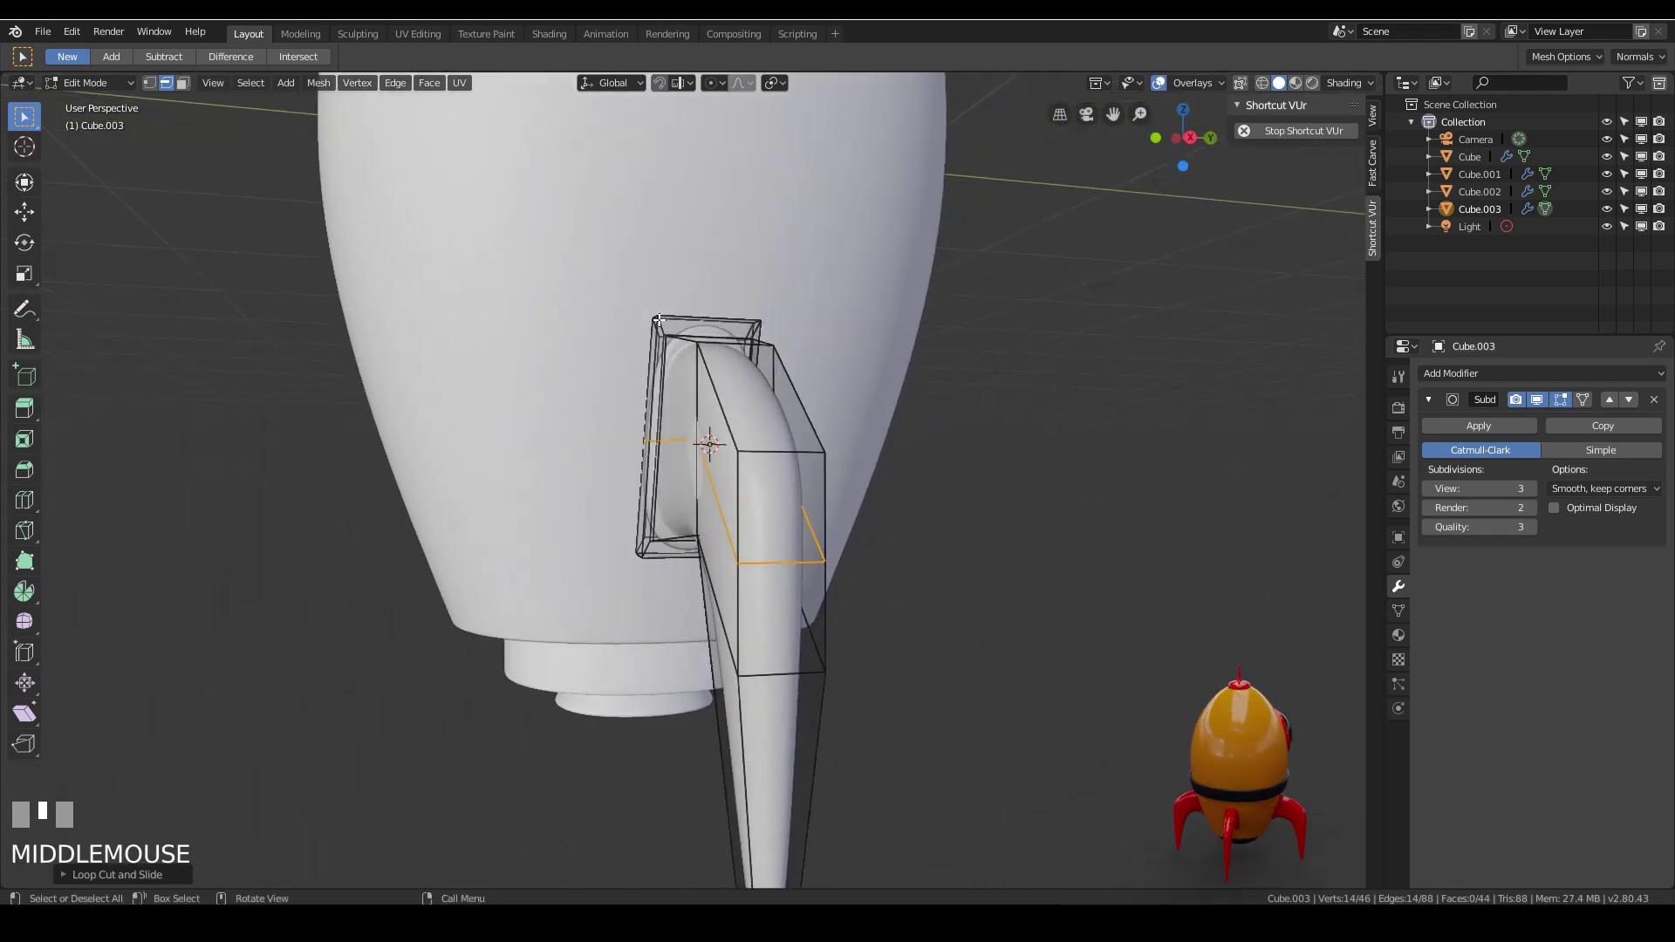
pyautogui.moveTo(760, 562); pyautogui.dragTo(889, 486, button='middle')
# Keep only the new loop's edges on the collar selected, move them about 0.006 m along X, and nudge them slightly further from the egg body.
pyautogui.scroll(2, 1020, 568)
pyautogui.keyDown('shift'); pyautogui.click(890, 486); pyautogui.keyUp('shift')
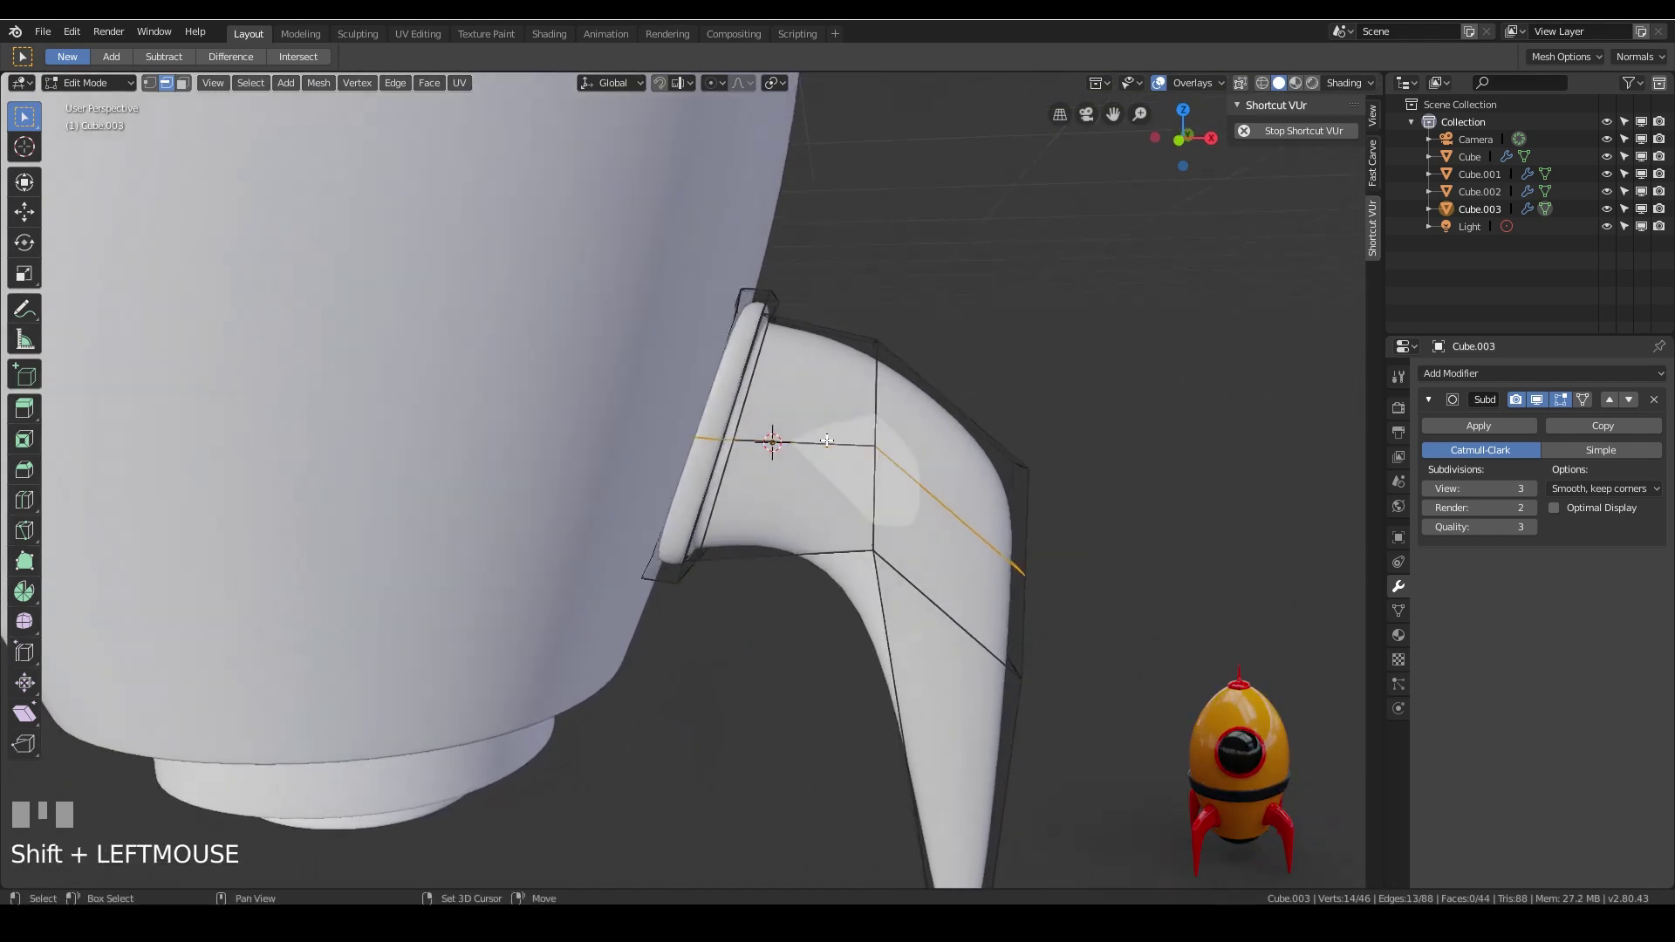
pyautogui.moveTo(1028, 591); pyautogui.dragTo(546, 512, button='middle')
pyautogui.keyDown('shift'); pyautogui.click(981, 602); pyautogui.keyUp('shift')
pyautogui.keyDown('shift'); pyautogui.click(546, 512); pyautogui.keyUp('shift')
pyautogui.keyDown('shift'); pyautogui.click(641, 434); pyautogui.keyUp('shift')
pyautogui.moveTo(641, 434); pyautogui.dragTo(873, 441, button='middle')
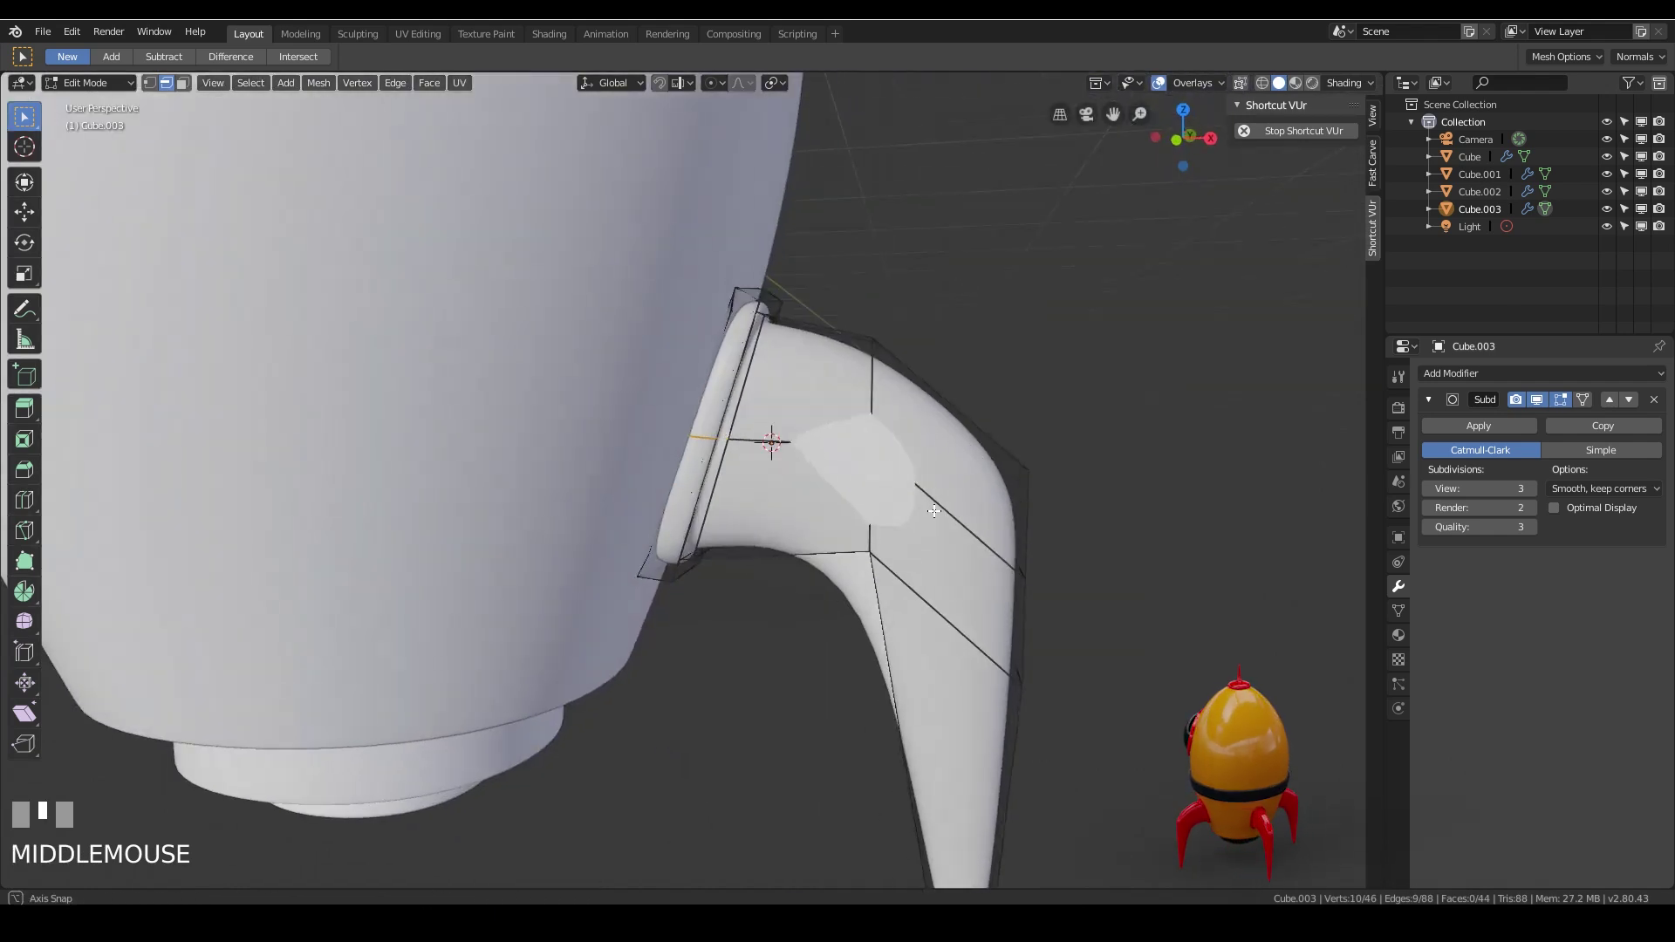
pyautogui.press('KP_1')
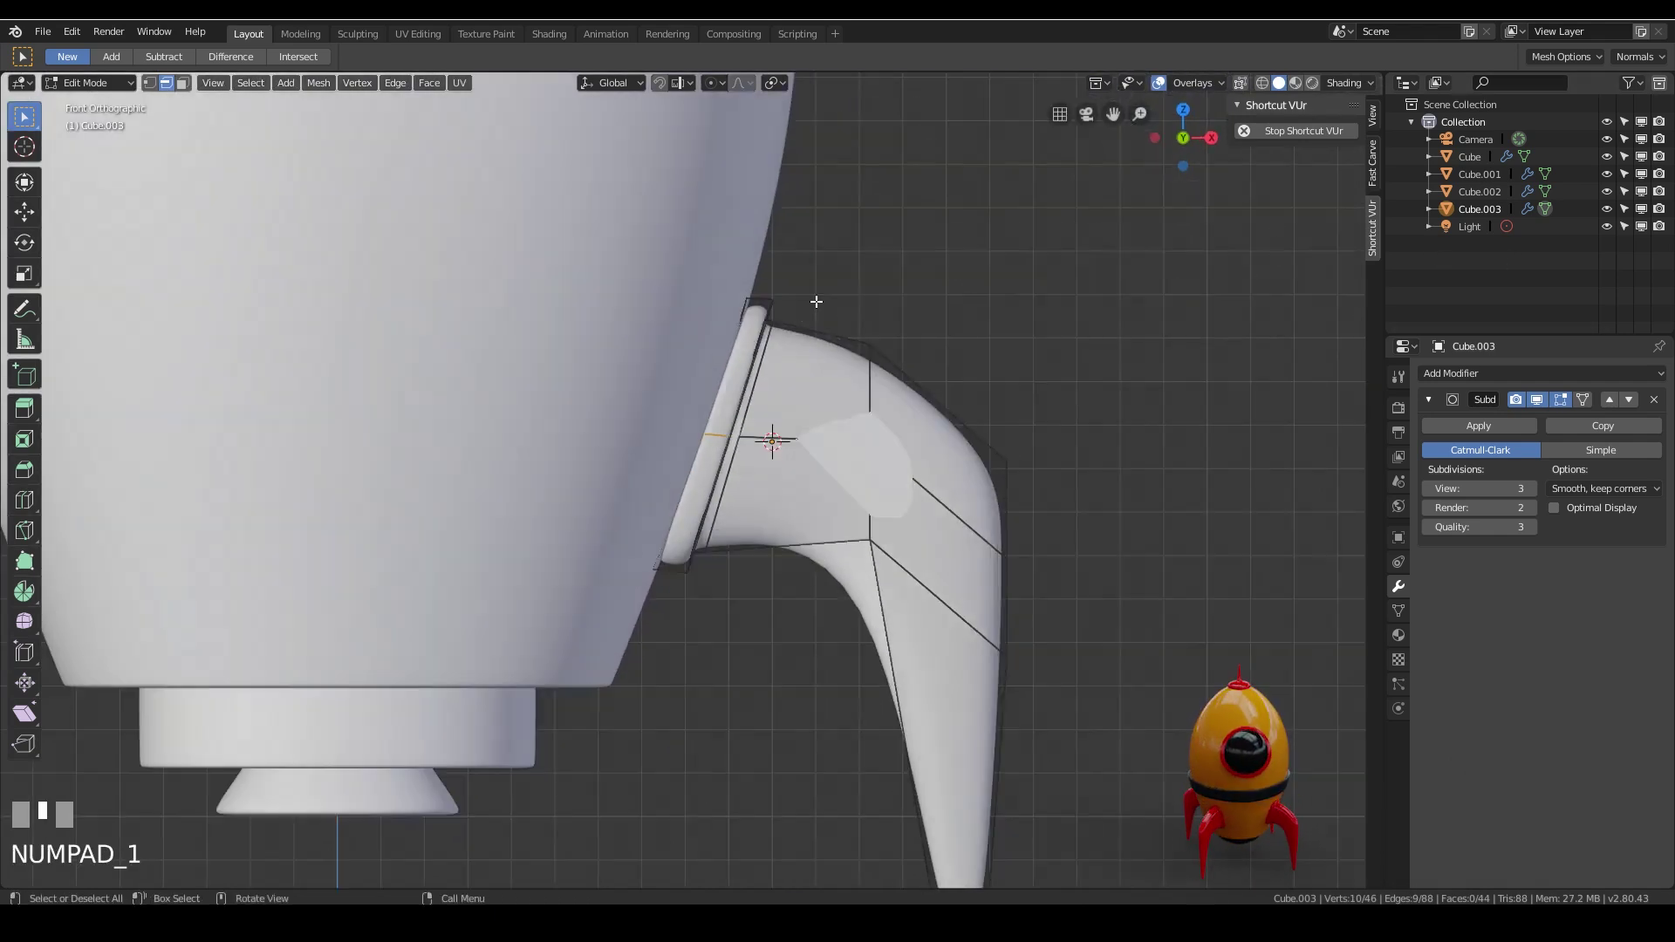
pyautogui.press('g')
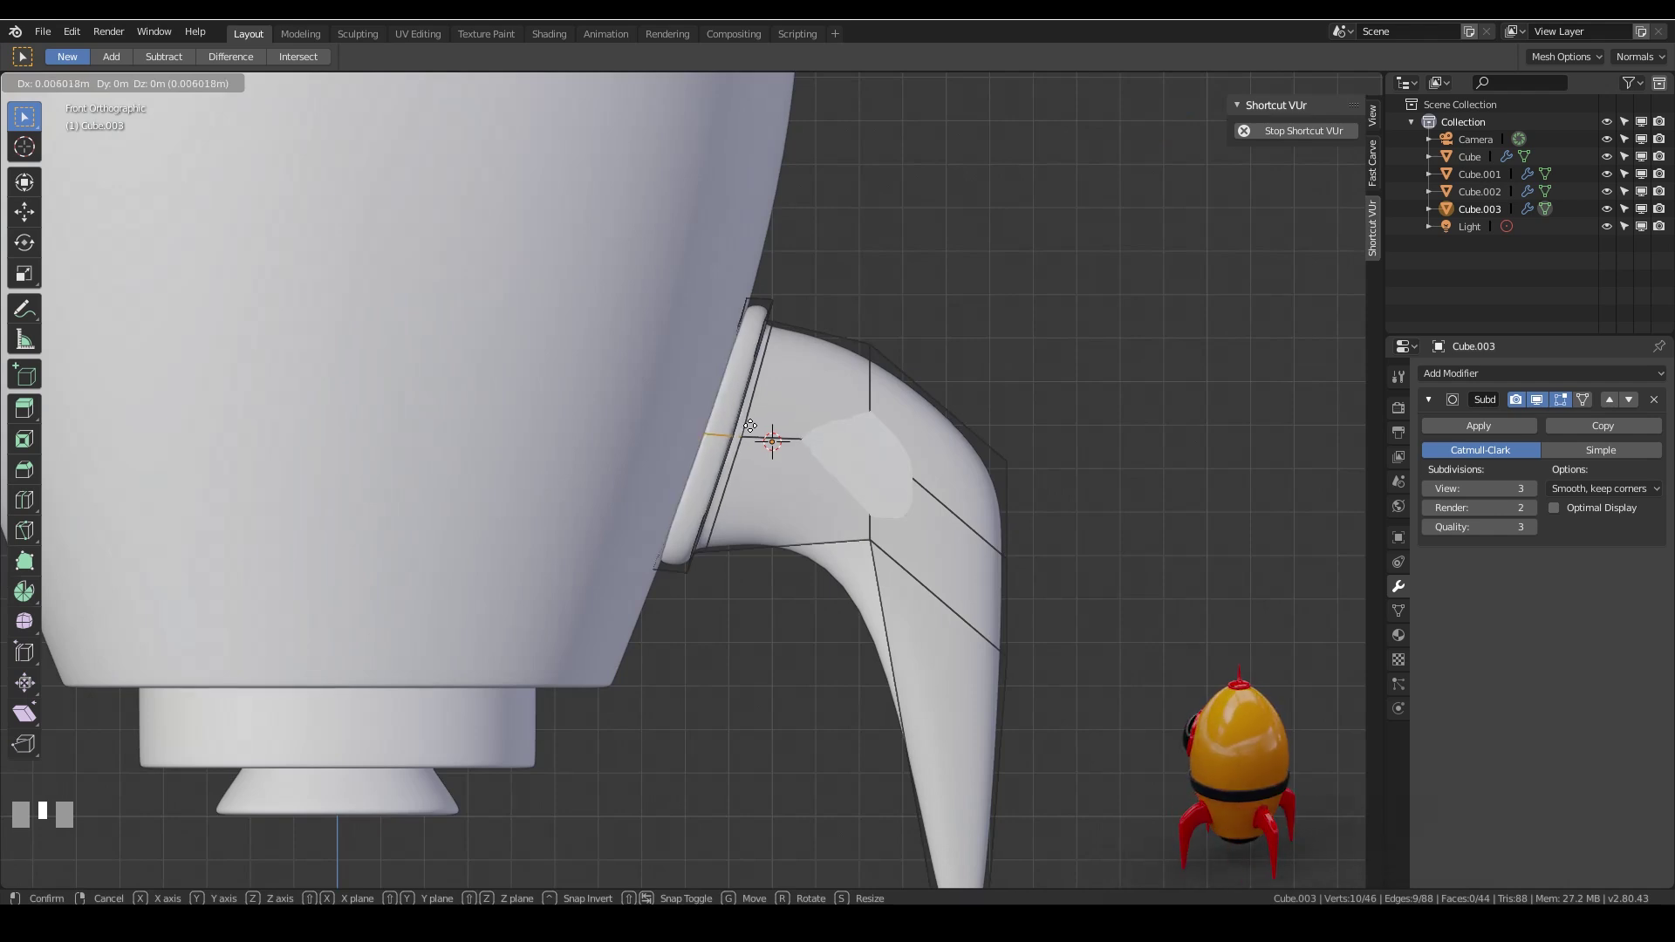
pyautogui.click(750, 426)
pyautogui.scroll(5, 750, 426)
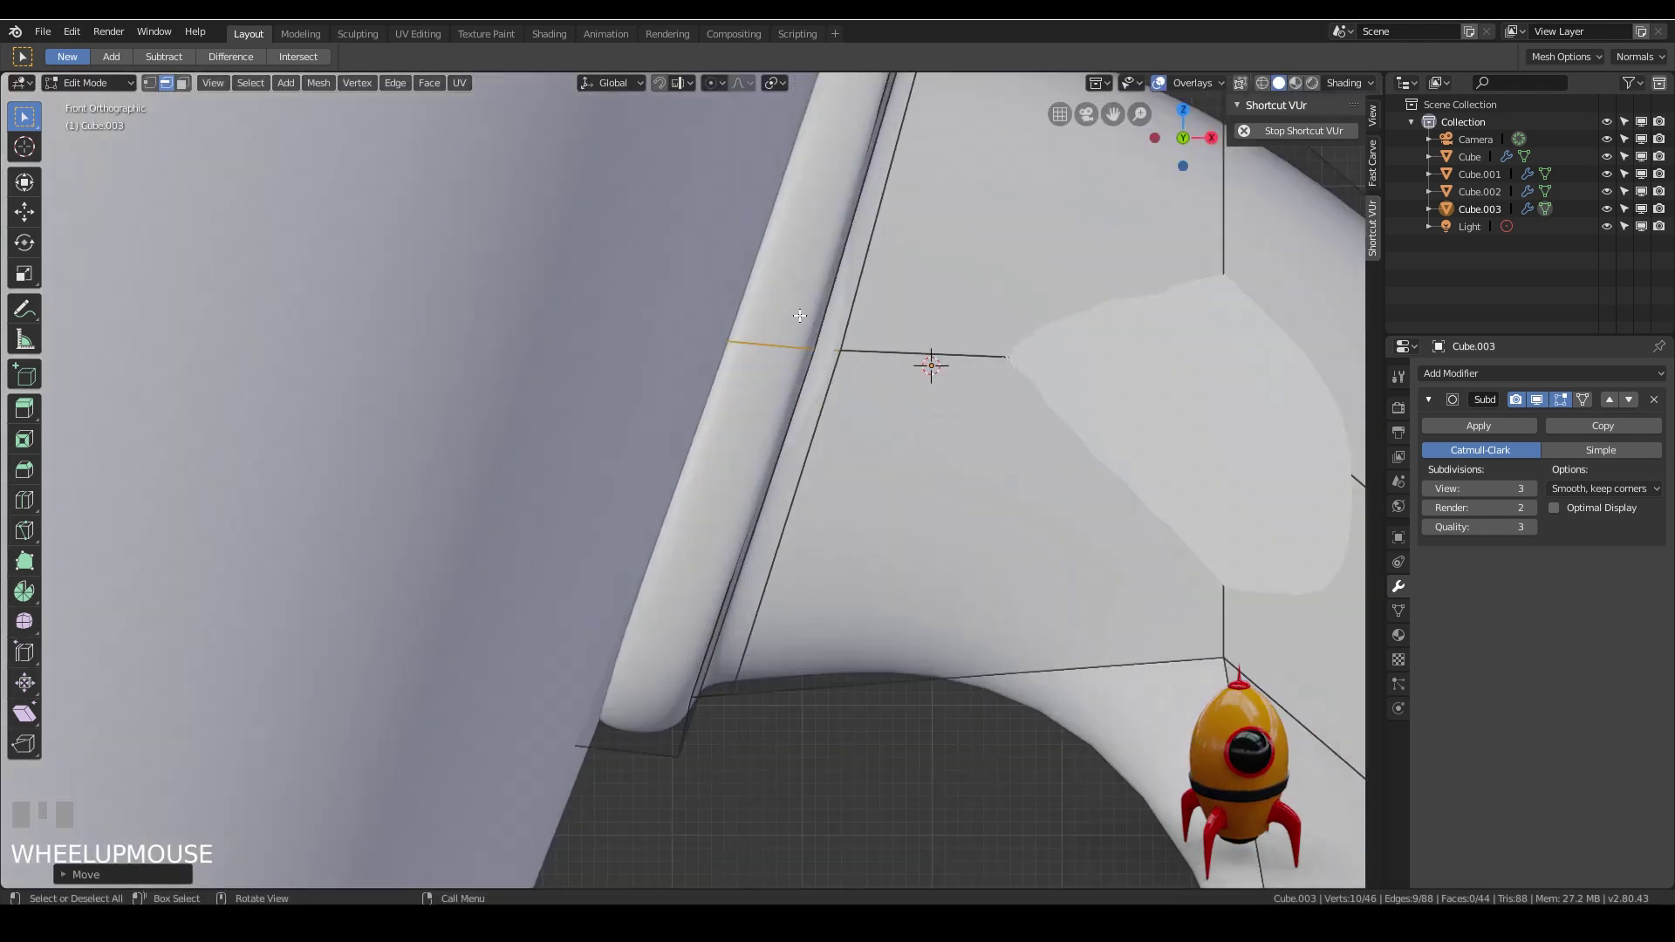
pyautogui.press('g')
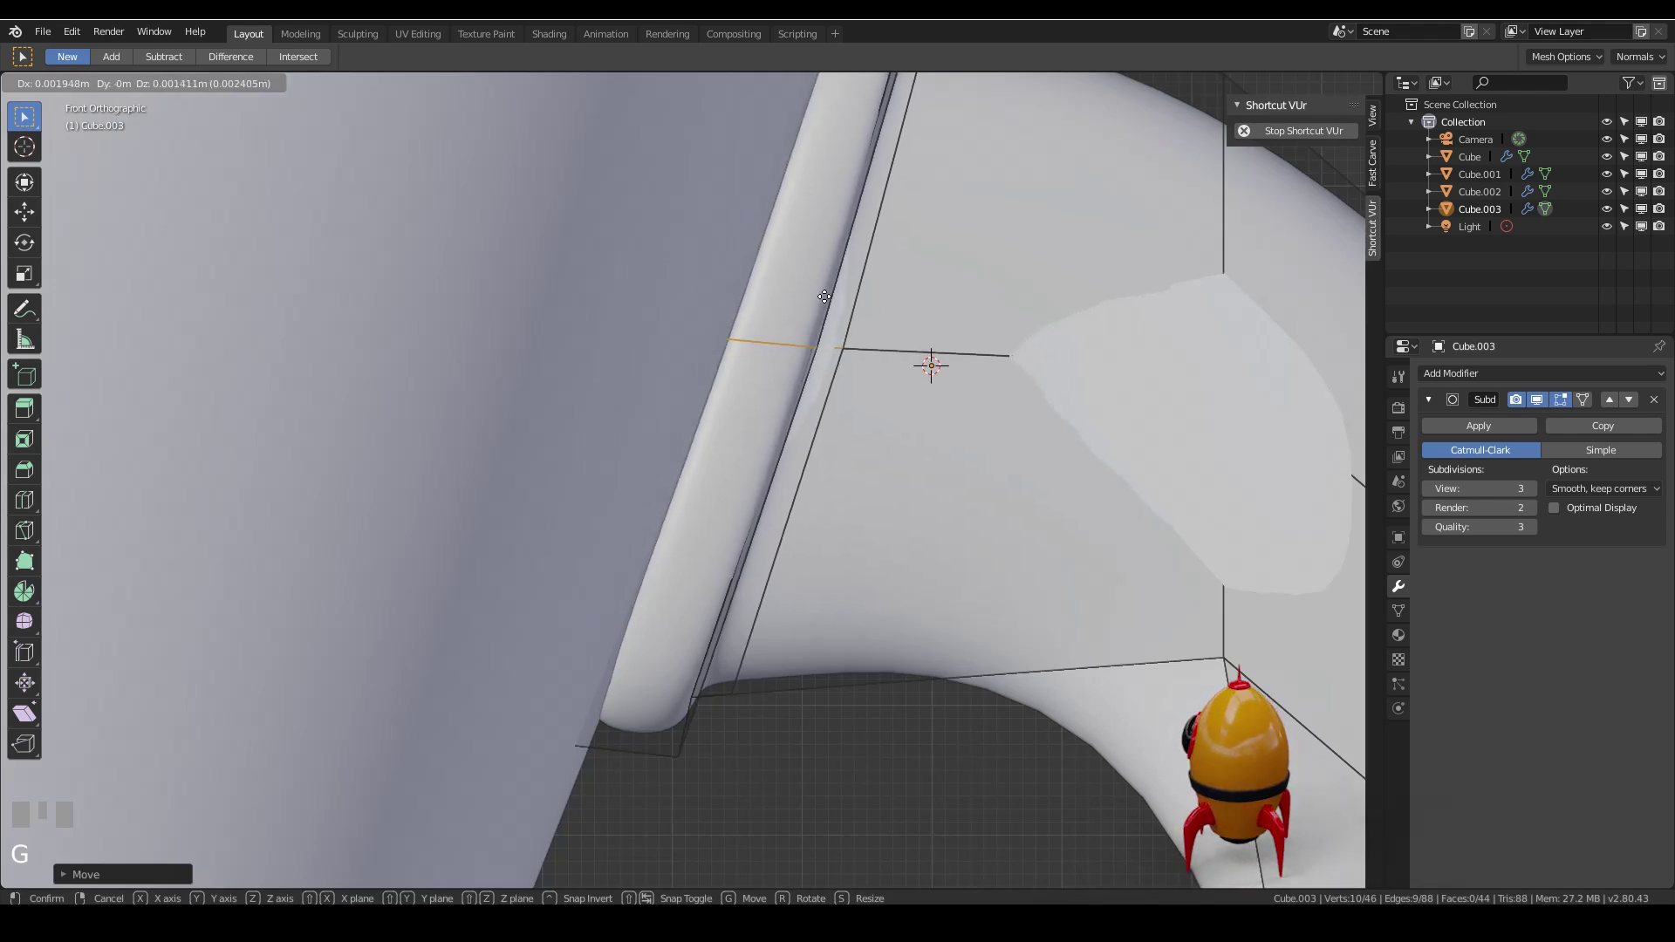
pyautogui.click(829, 297)
# Select the four side faces of the collar, two on each side, and scale them outward along Y by about 1.16.
pyautogui.scroll(-4, 881, 367)
pyautogui.scroll(-3, 881, 367)
pyautogui.moveTo(878, 366); pyautogui.dragTo(724, 510, button='middle')
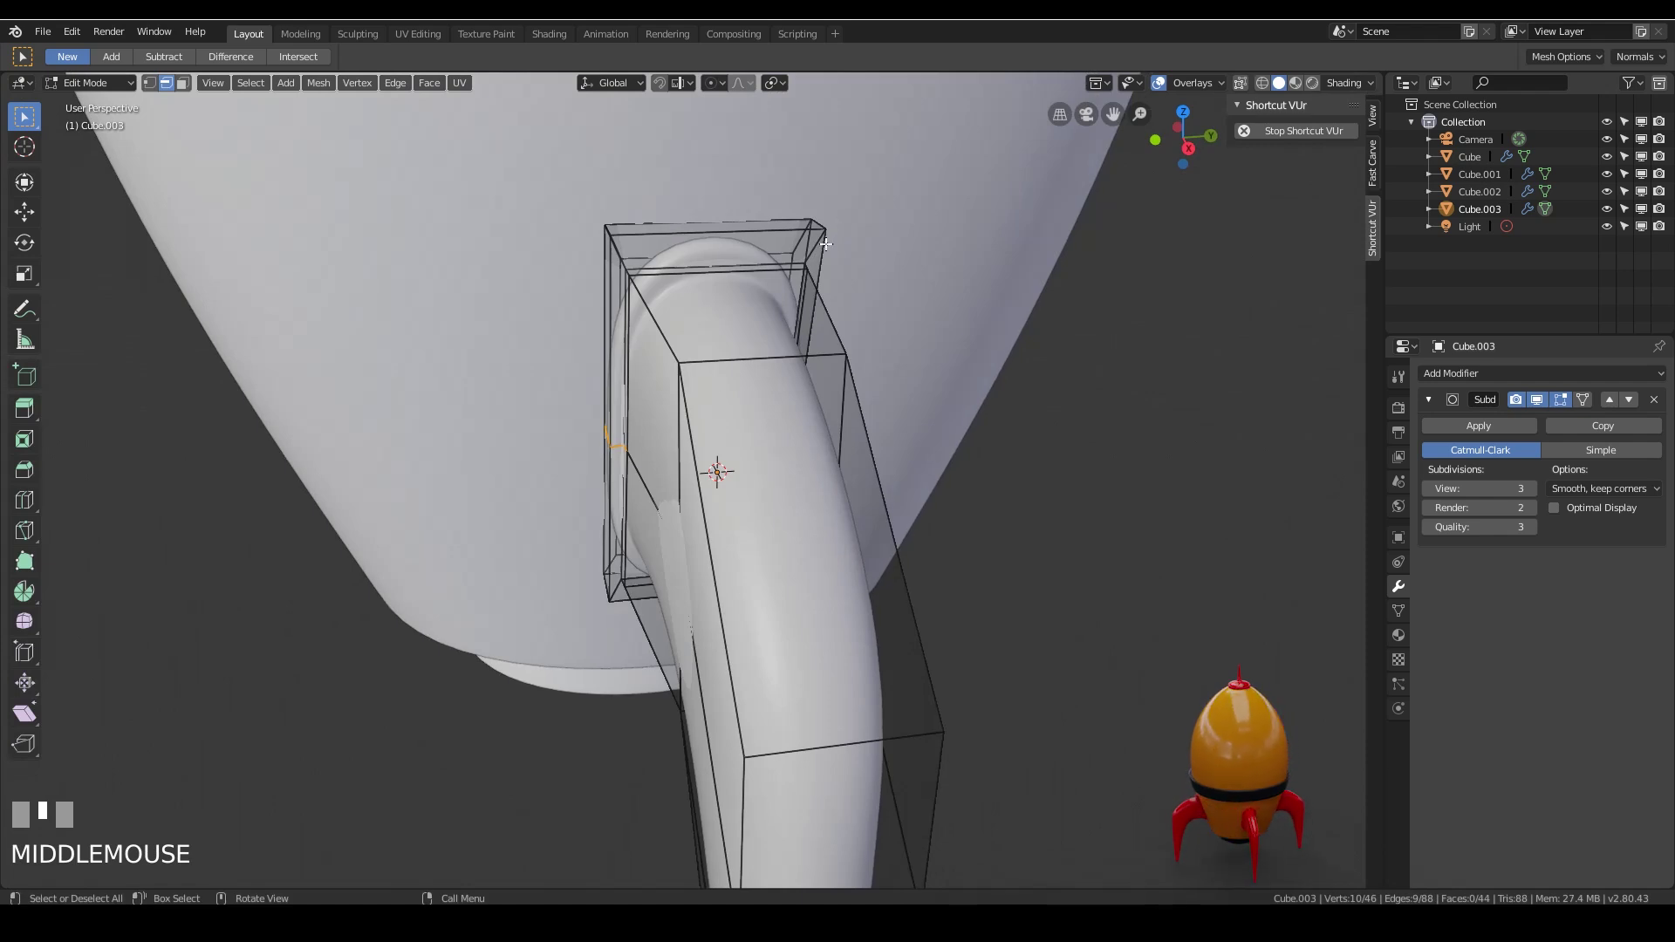
pyautogui.moveTo(688, 251); pyautogui.dragTo(668, 523, button='middle')
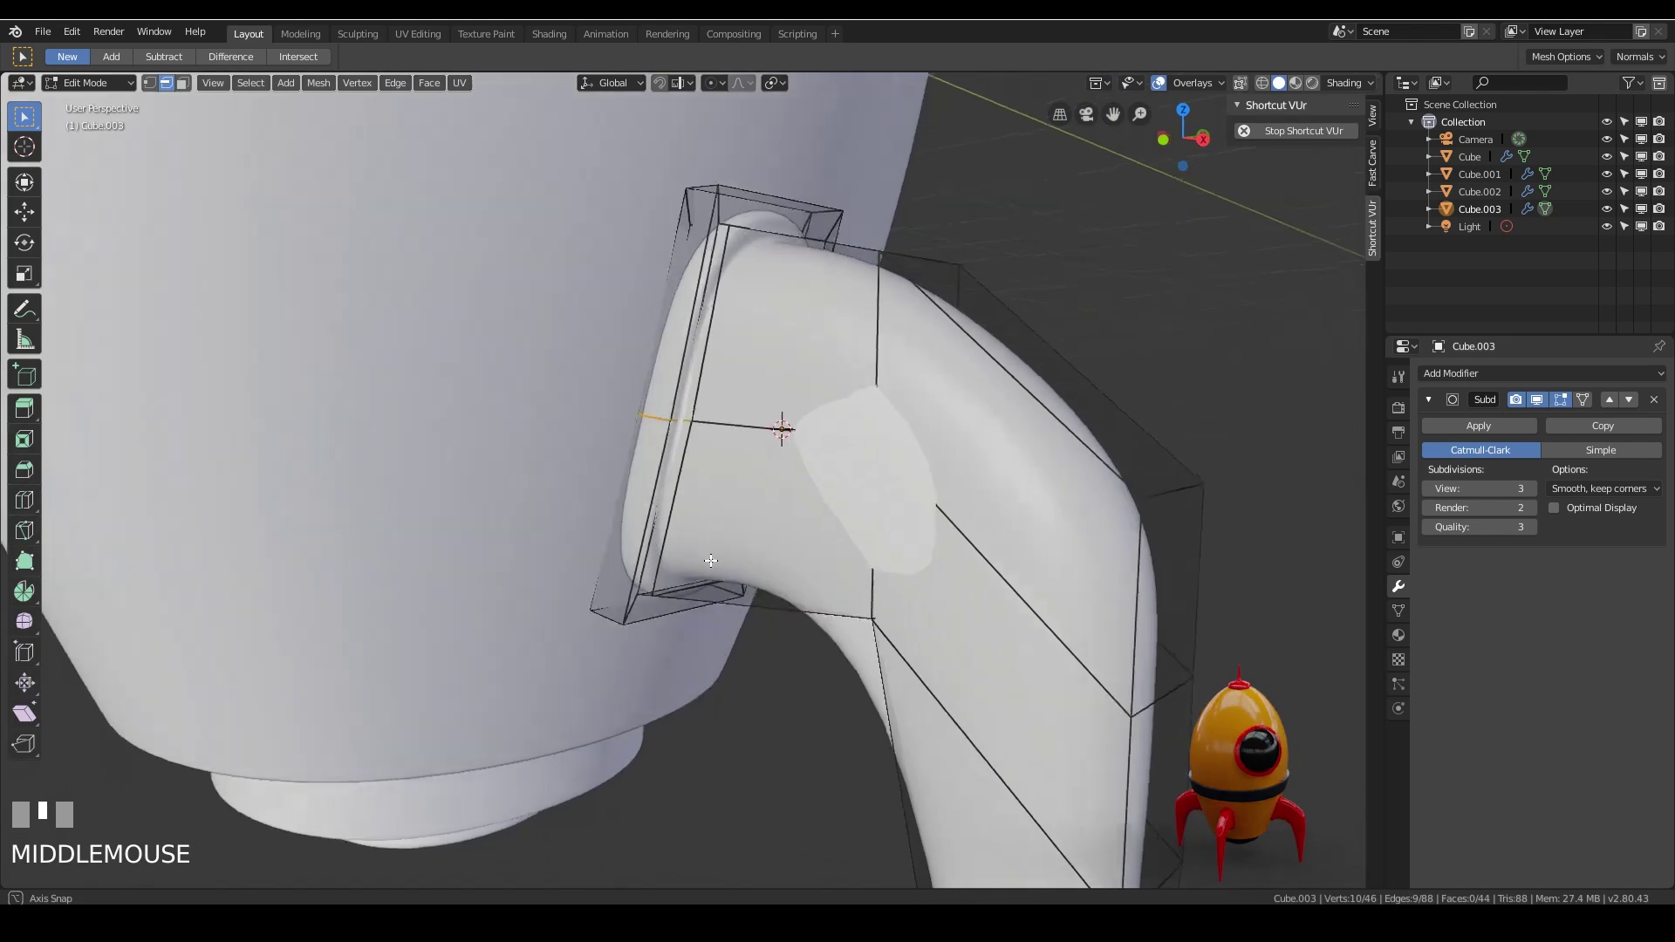
pyautogui.hotkey('ctrl', 'Tab')
pyautogui.press('3')
pyautogui.click(670, 377)
pyautogui.keyDown('shift'); pyautogui.click(649, 471); pyautogui.keyUp('shift')
pyautogui.click(676, 375)
pyautogui.keyDown('shift'); pyautogui.click(658, 436); pyautogui.keyUp('shift')
pyautogui.moveTo(658, 436); pyautogui.dragTo(747, 383, button='middle')
pyautogui.keyDown('shift'); pyautogui.click(746, 382); pyautogui.keyUp('shift')
pyautogui.keyDown('shift'); pyautogui.click(762, 458); pyautogui.keyUp('shift')
pyautogui.press('KP_3')
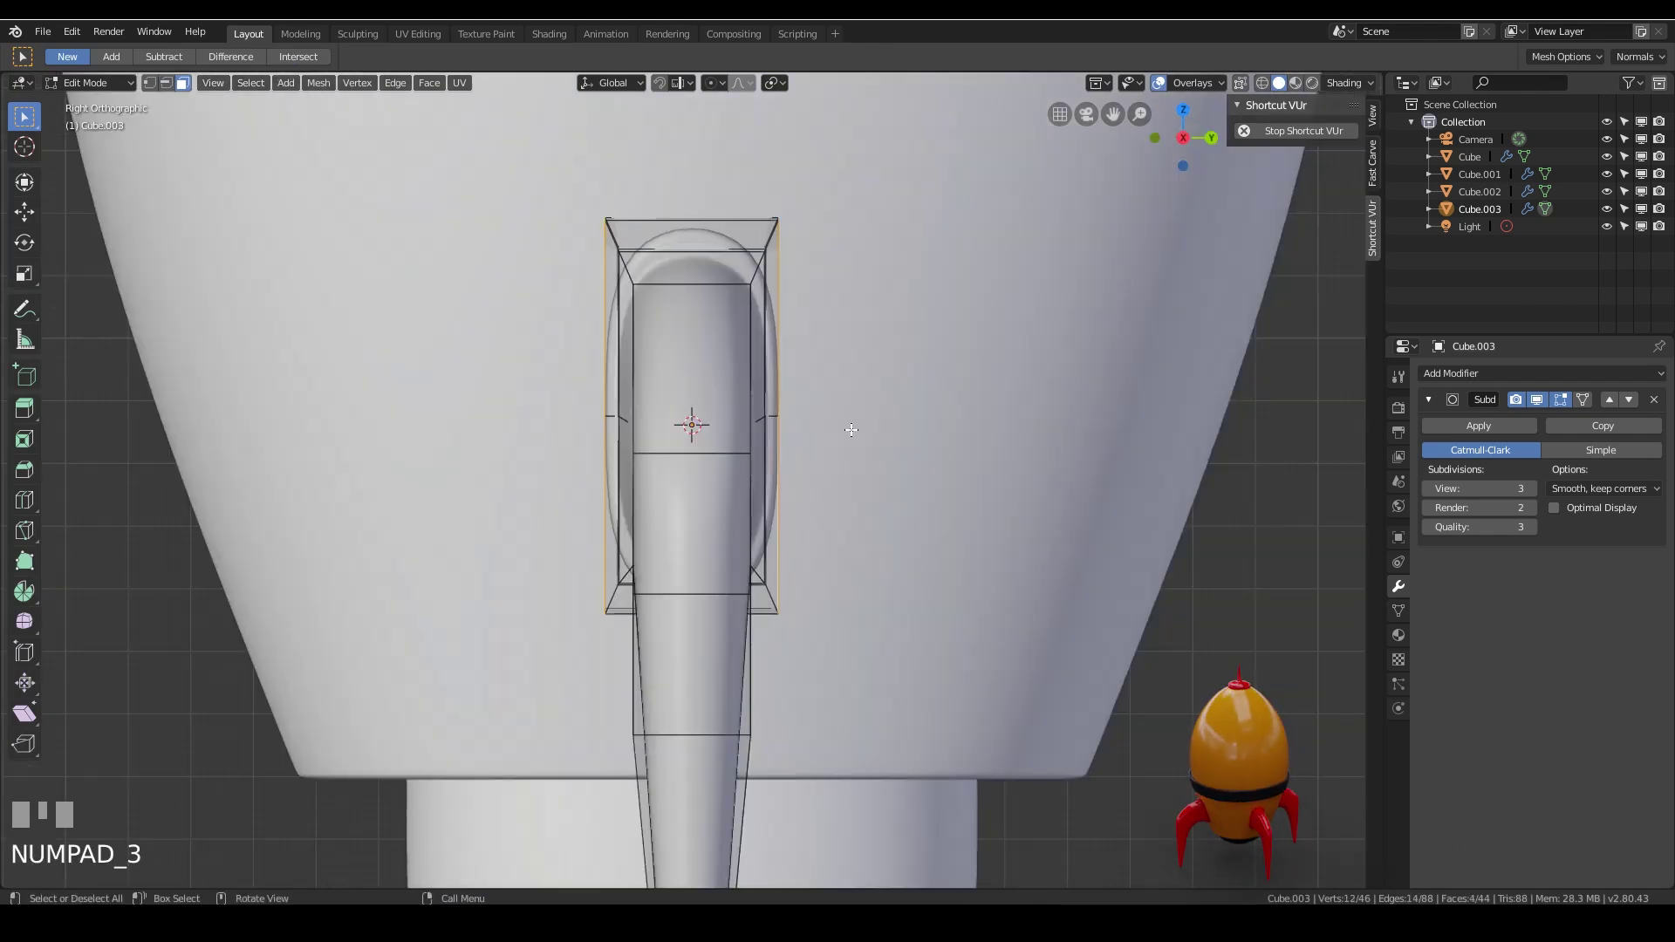
pyautogui.press('s')
pyautogui.press('y')
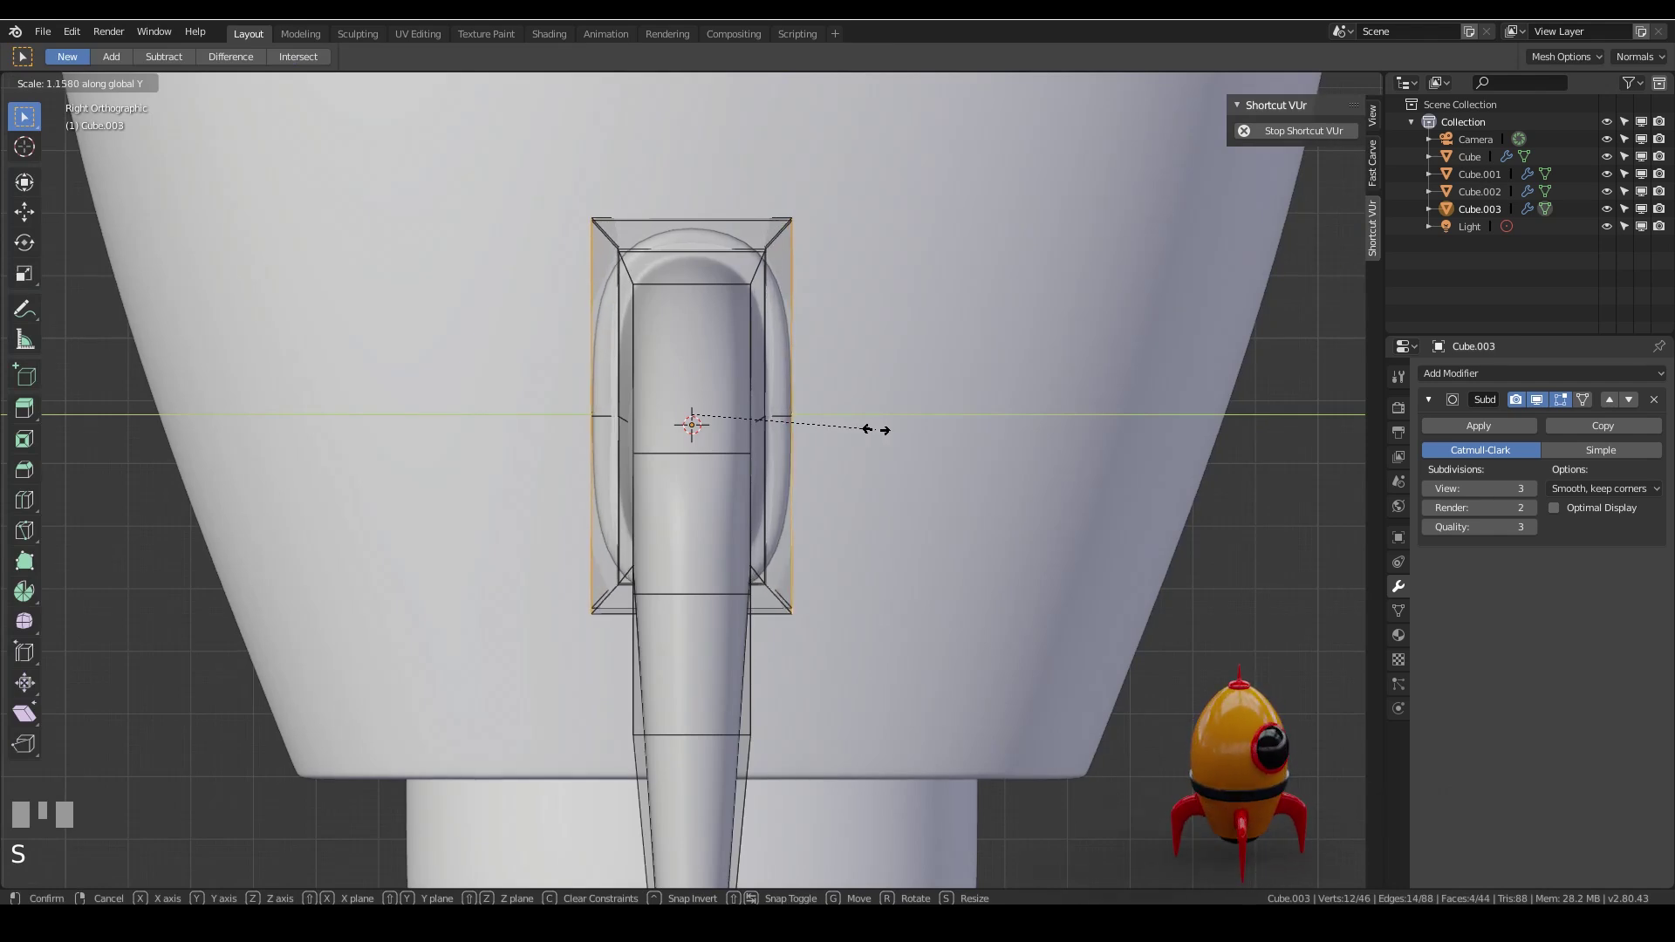
pyautogui.moveTo(782, 489); pyautogui.dragTo(688, 684, button='middle')
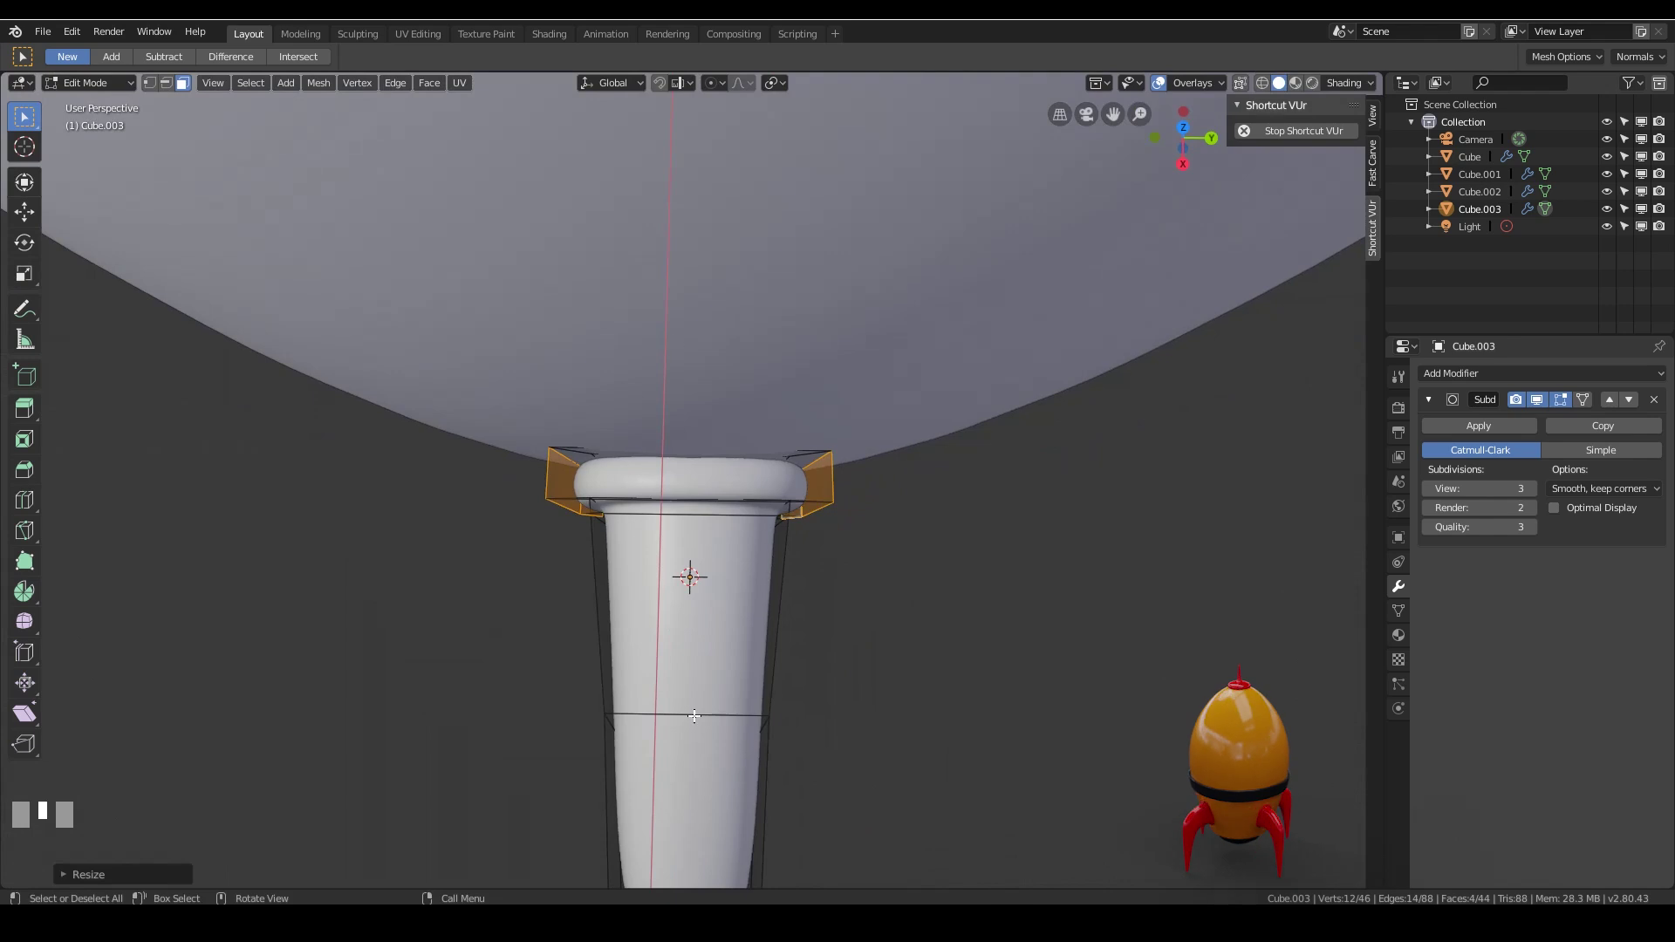
# Add a loop cut across the lower part of the leg and slide it down close to the tip.
pyautogui.scroll(-5, 628, 662)
pyautogui.moveTo(628, 662); pyautogui.dragTo(800, 462, button='middle')
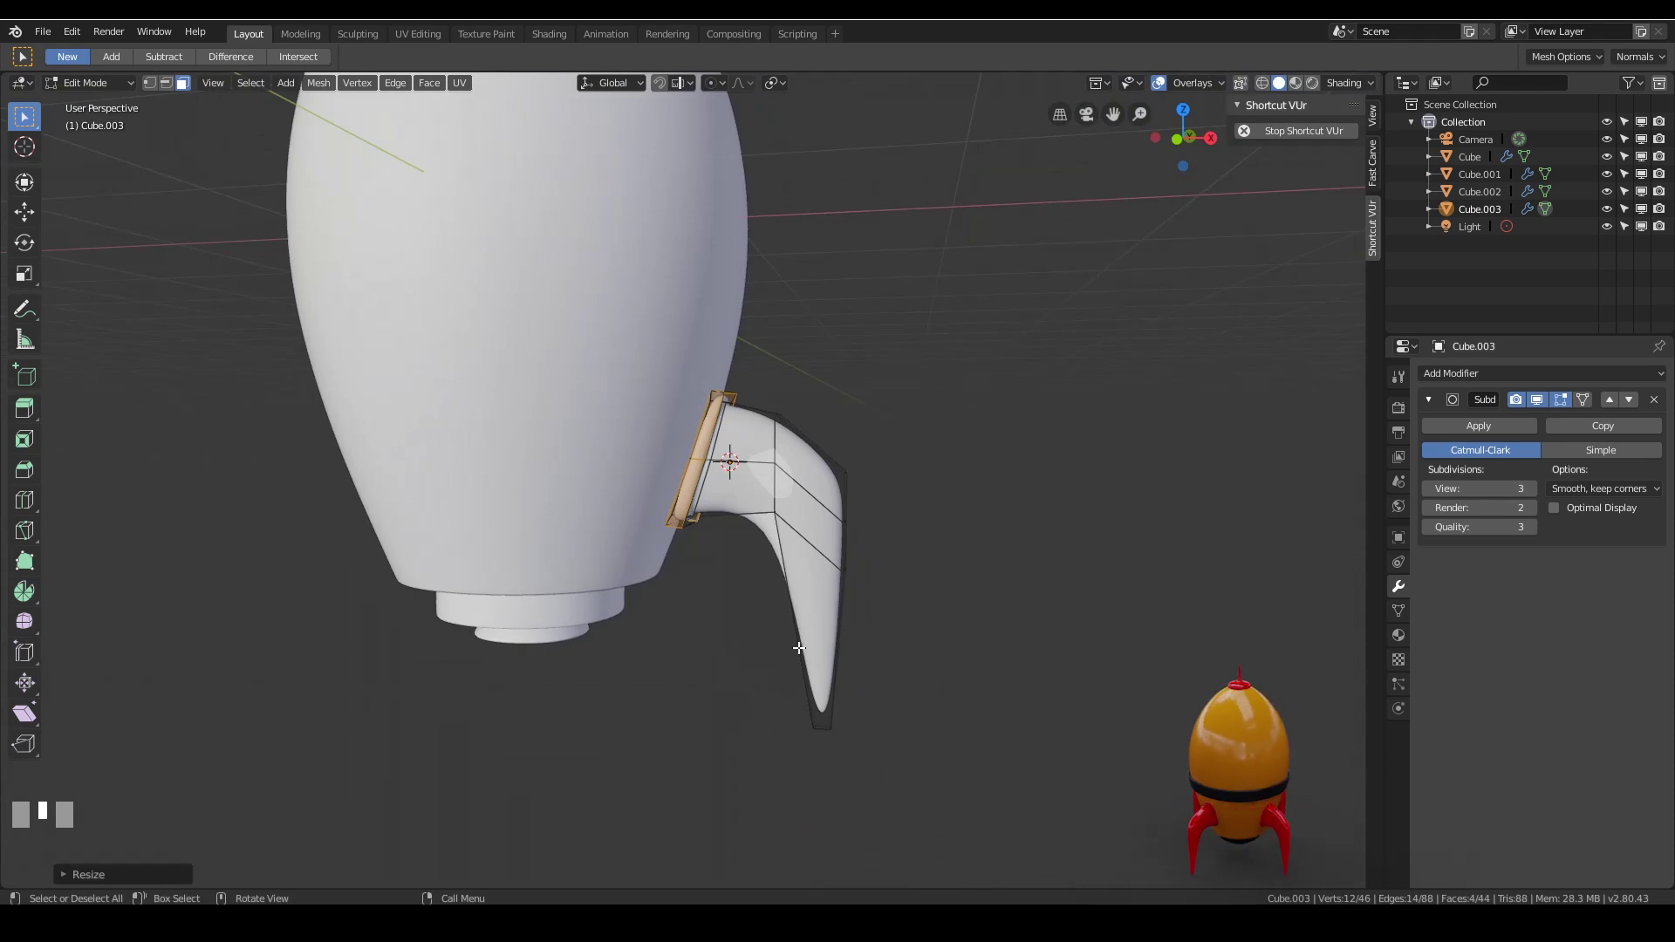
pyautogui.hotkey('ctrl', 'r')
pyautogui.click(828, 663)
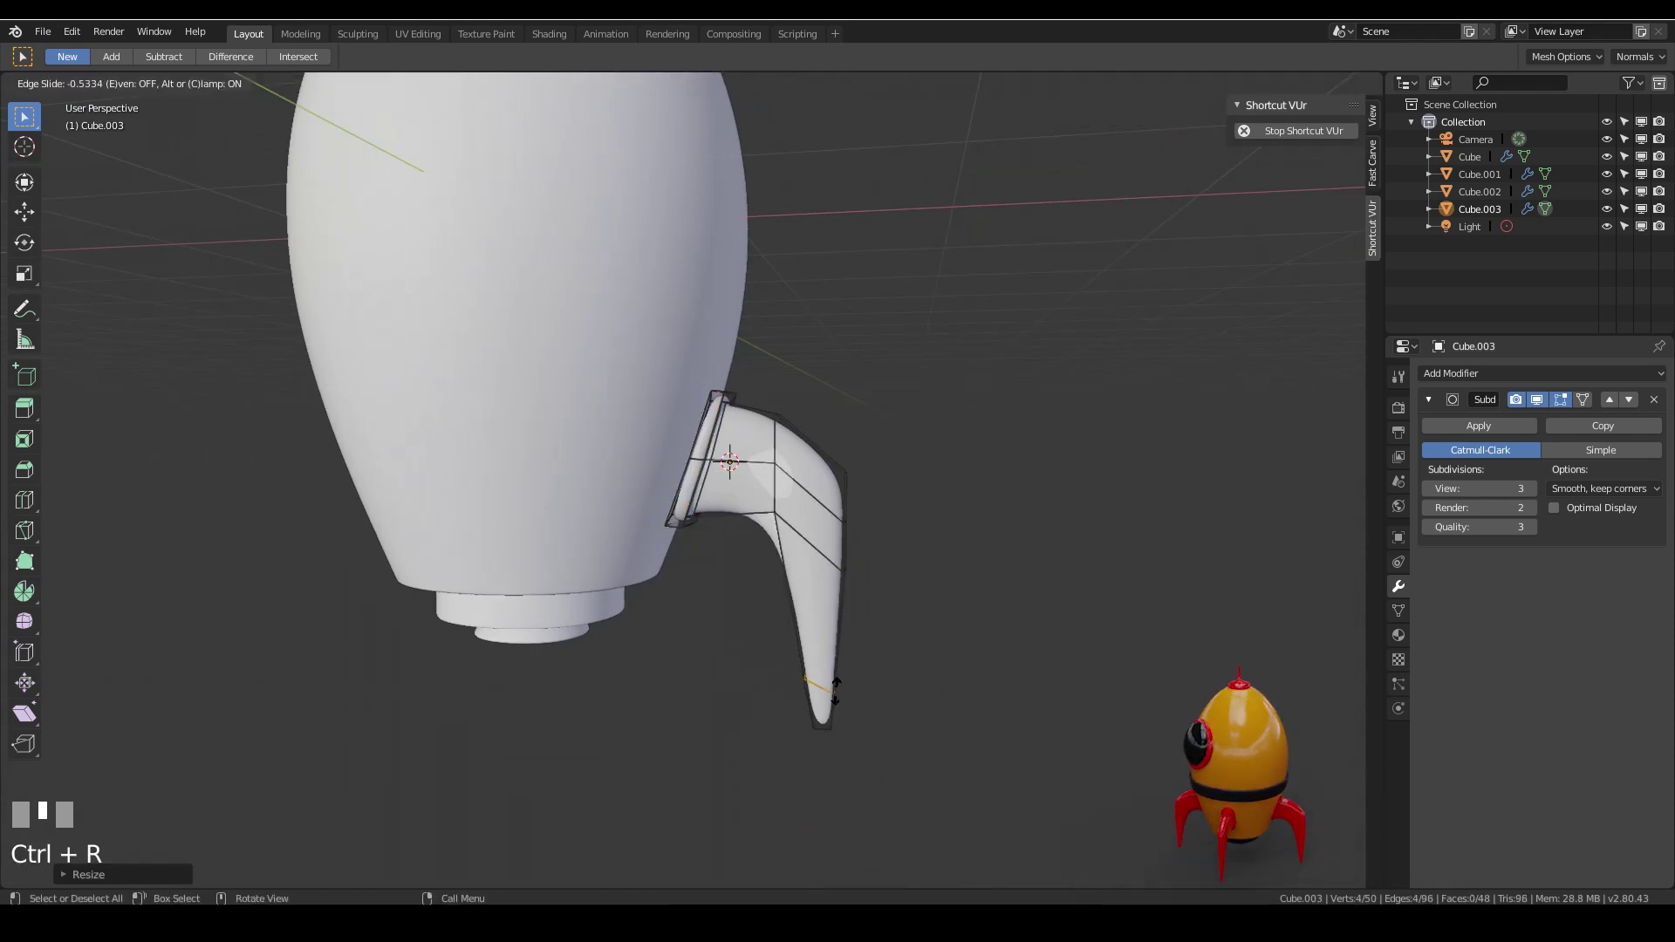
pyautogui.click(836, 712)
pyautogui.moveTo(916, 729); pyautogui.dragTo(882, 680, button='middle')
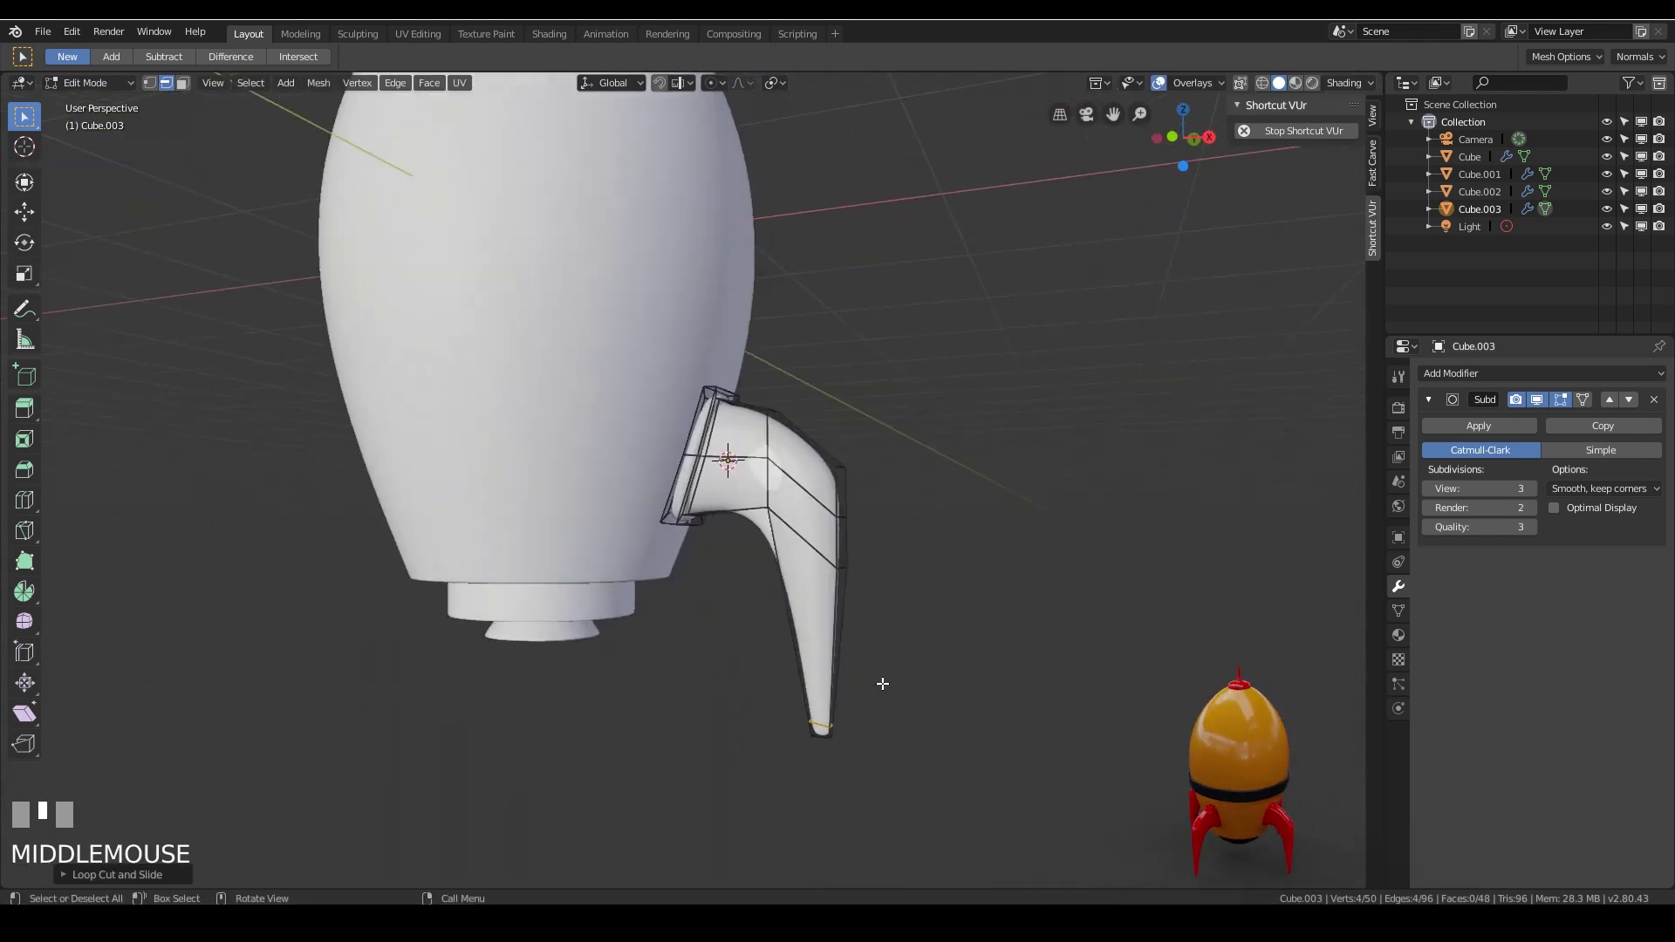
# Flatten the loop near the leg's tip by scaling it to 0 along Z.
pyautogui.press('KP_1')
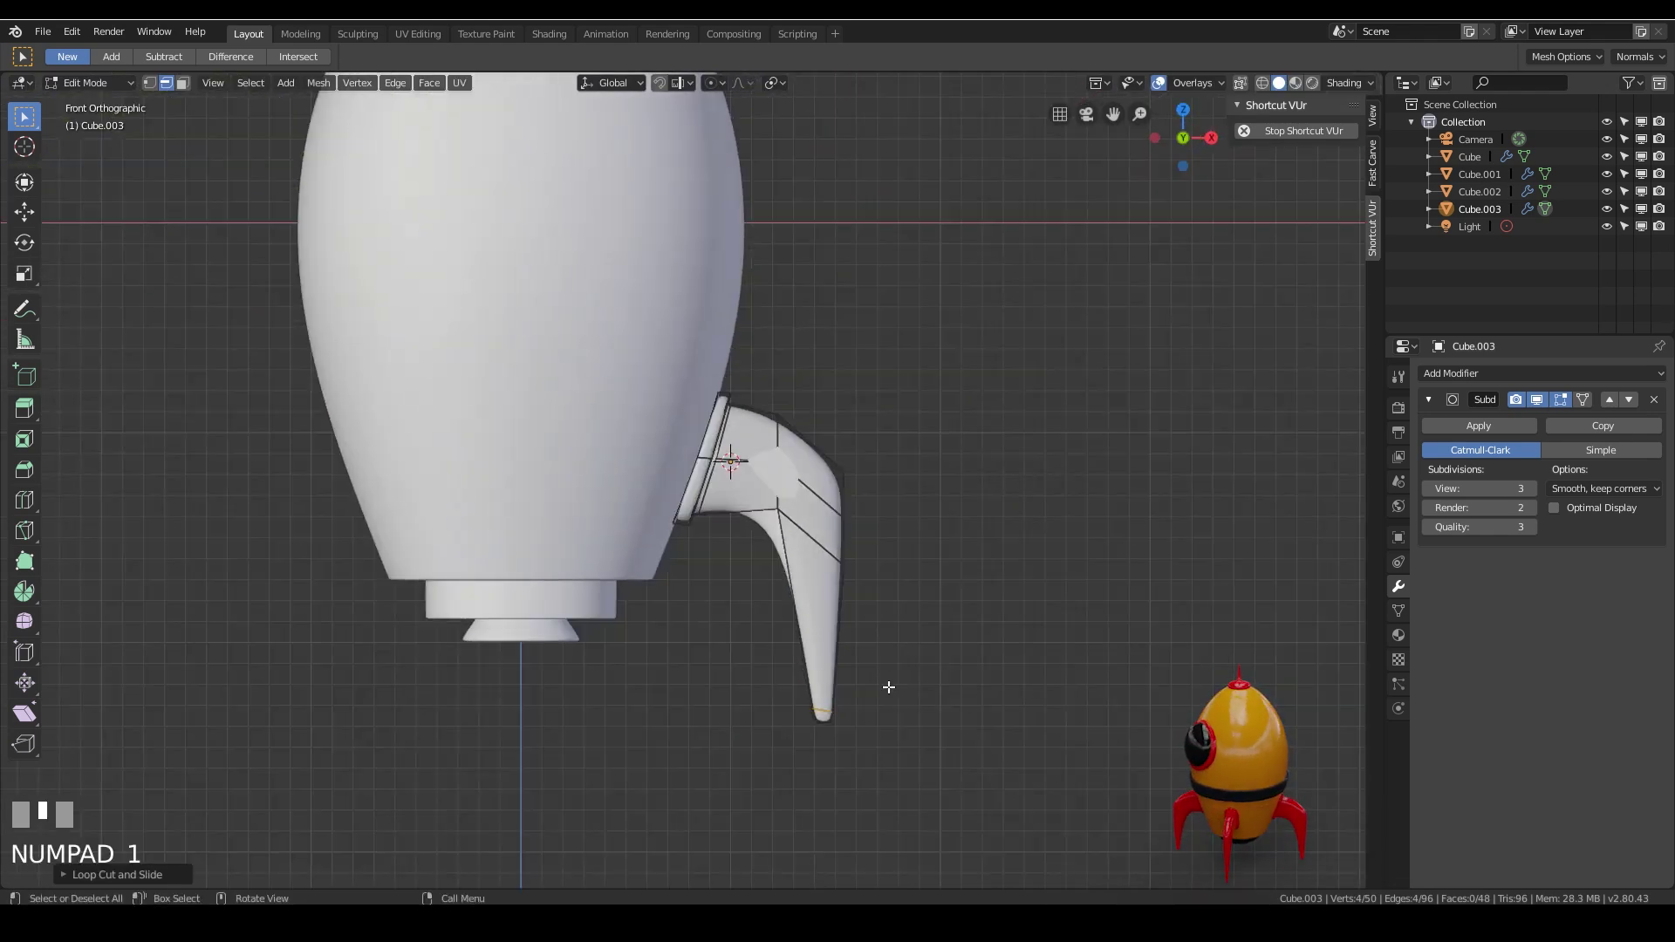
pyautogui.press('s')
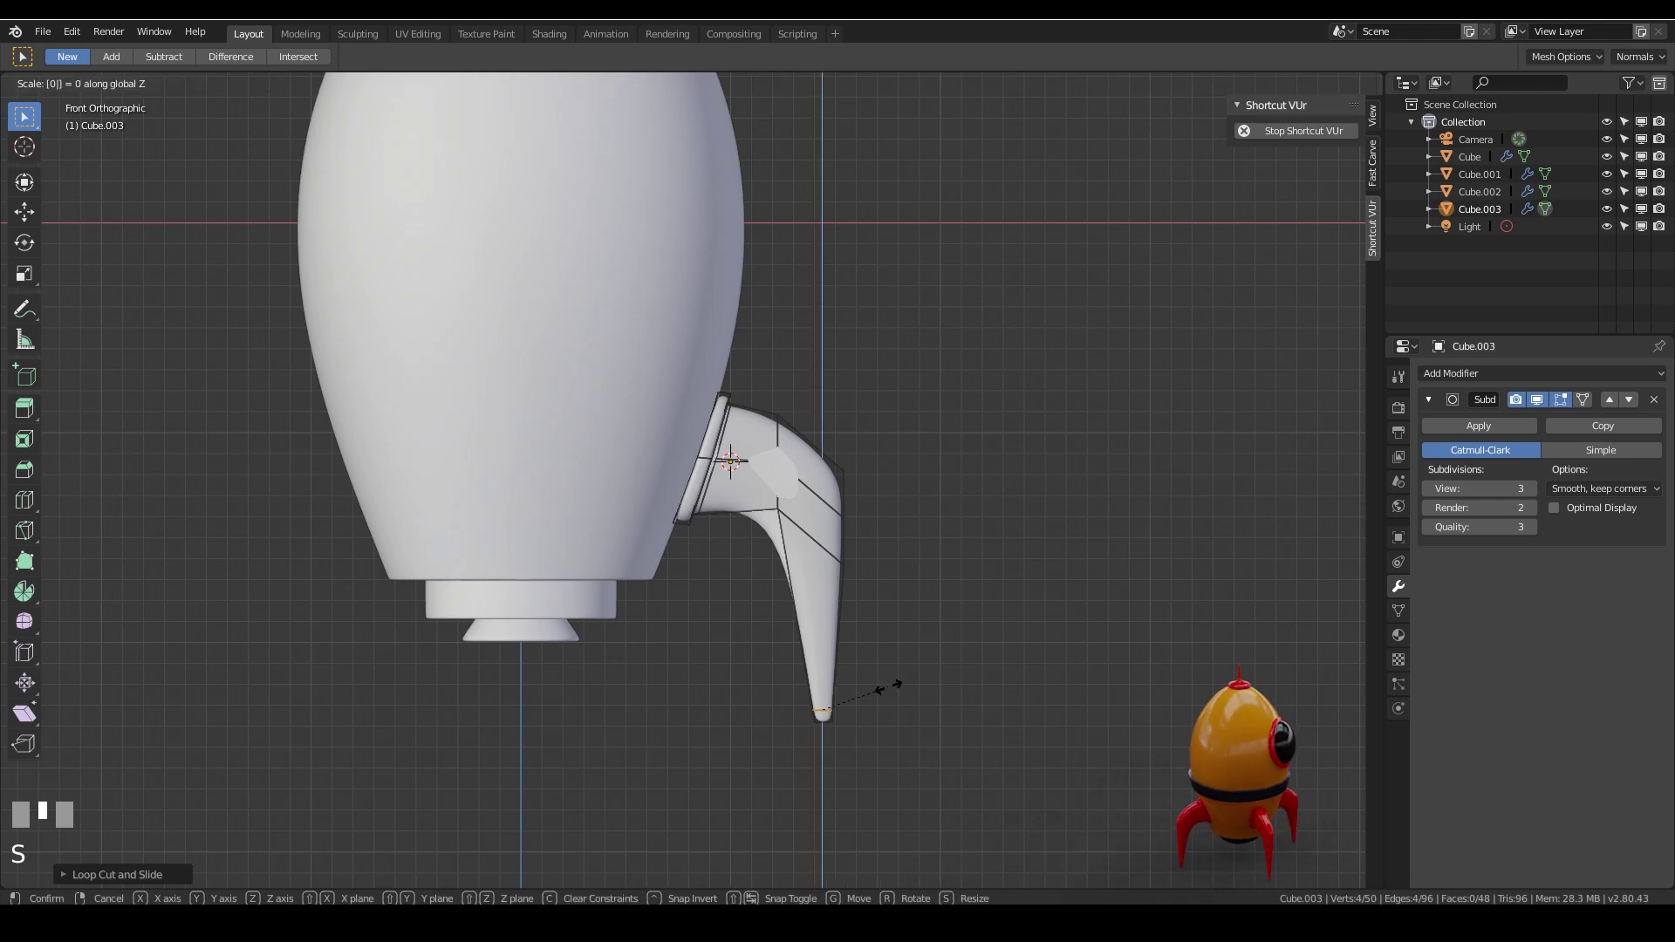
pyautogui.press('Return')
# Snap the 3D cursor to the world origin and return to Object Mode.
pyautogui.scroll(-3, 889, 687)
pyautogui.keyDown('shift'); pyautogui.moveTo(889, 687); pyautogui.dragTo(878, 606, button='middle'); pyautogui.keyUp('shift')
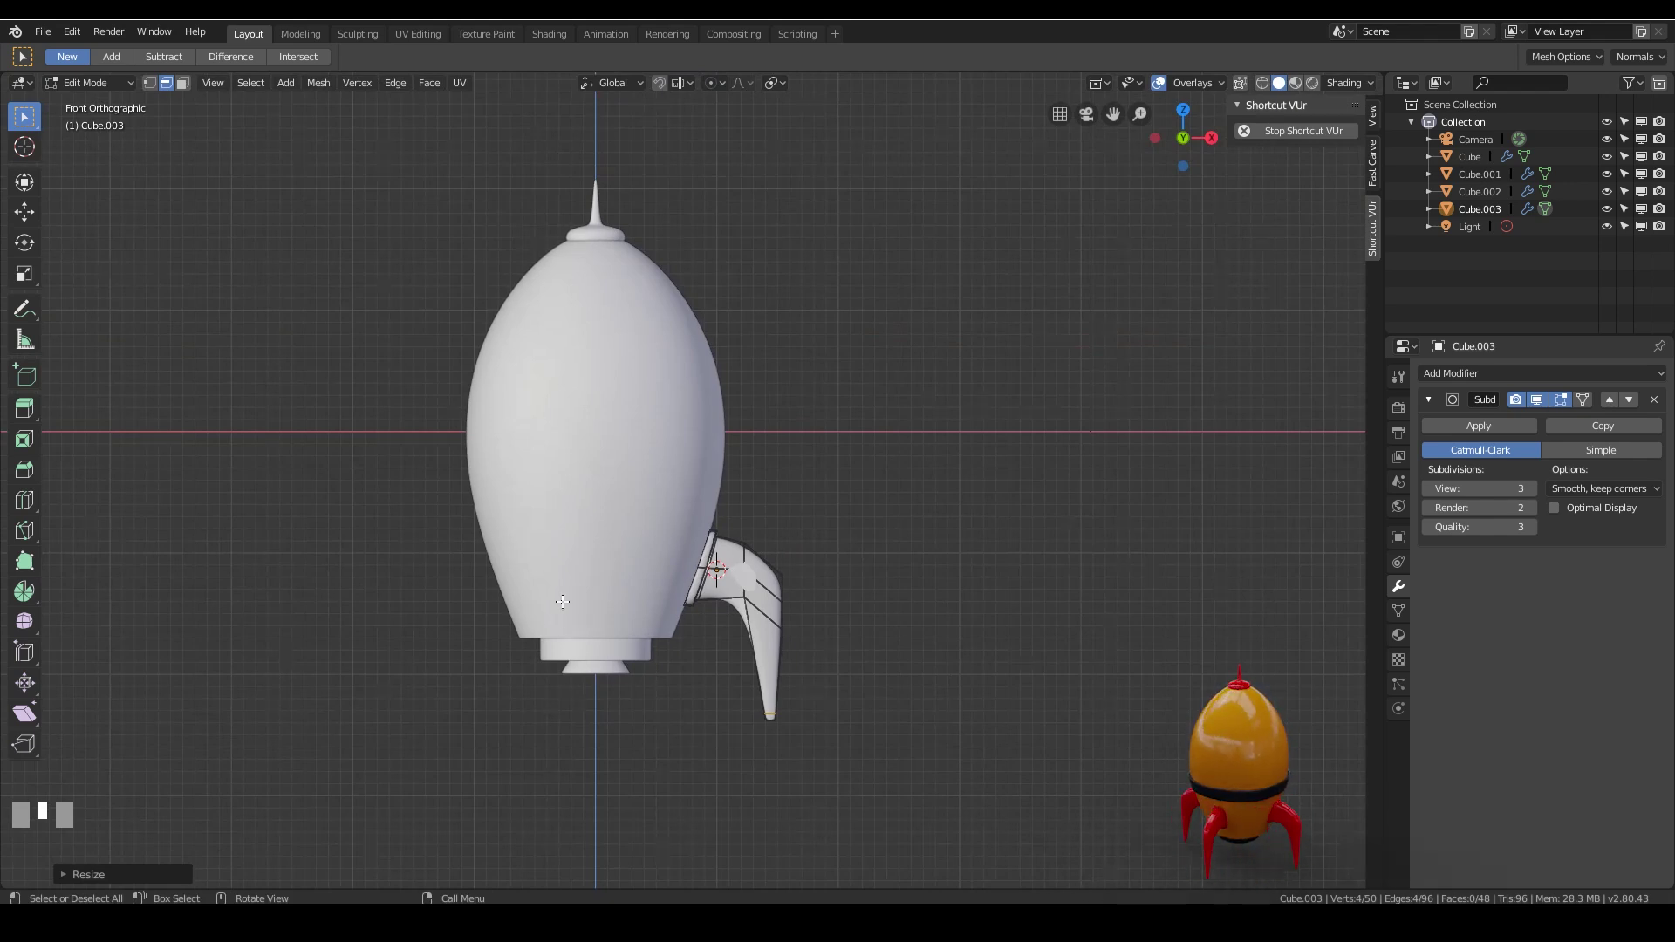
pyautogui.press('KP_7')
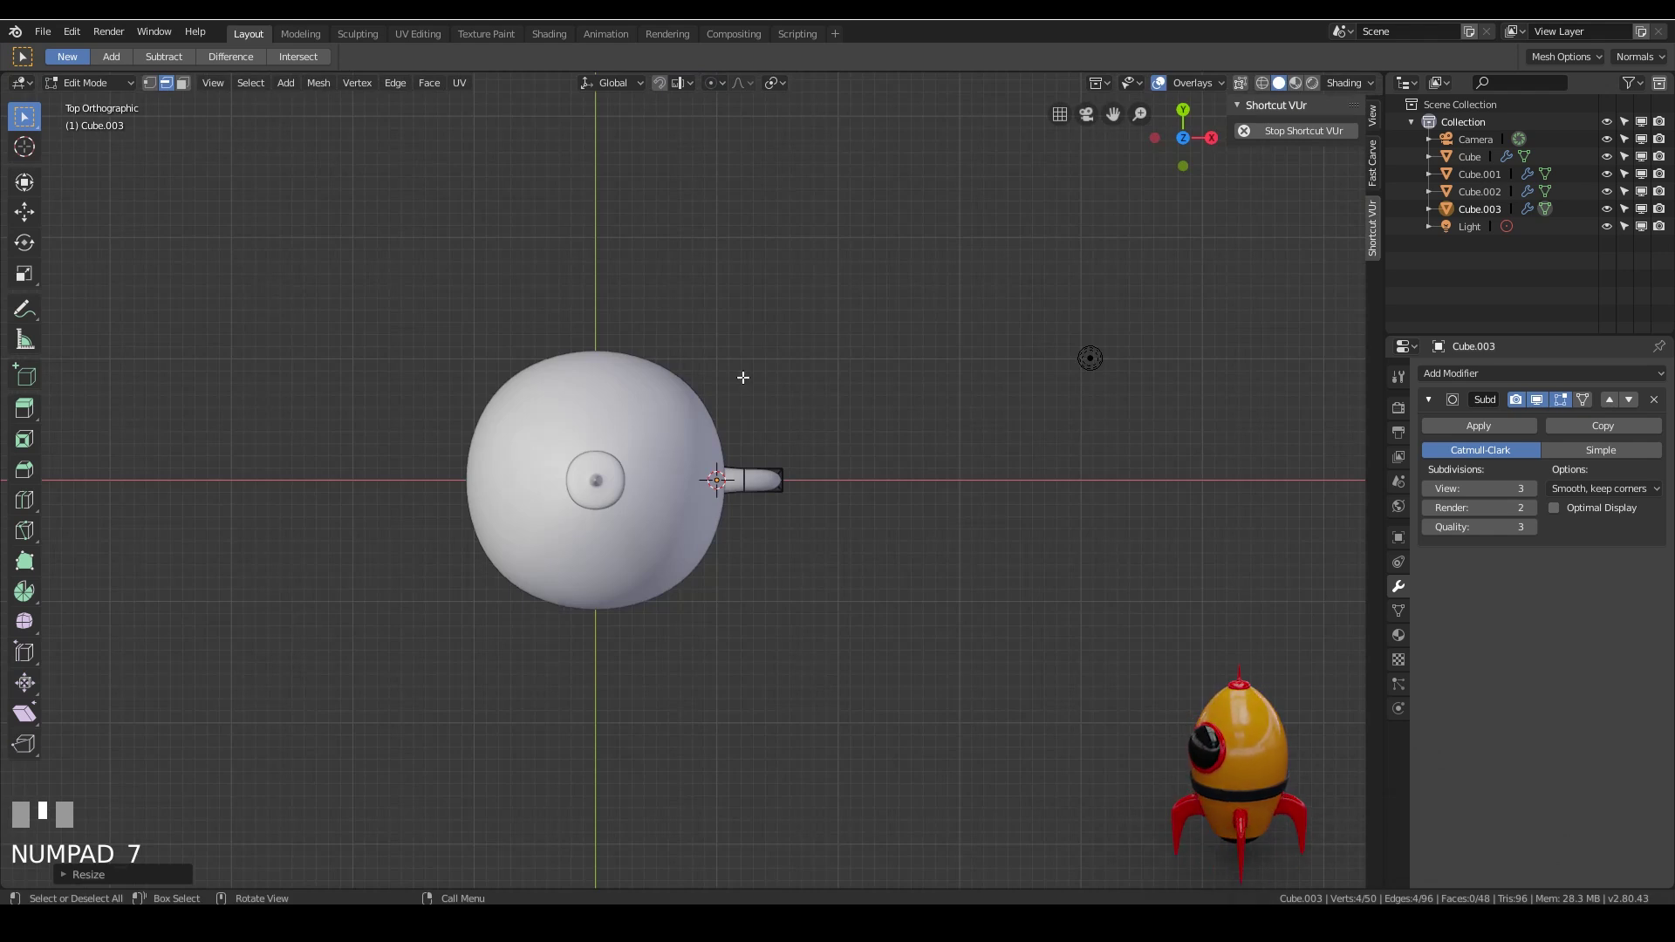
pyautogui.hotkey('shift', 's')
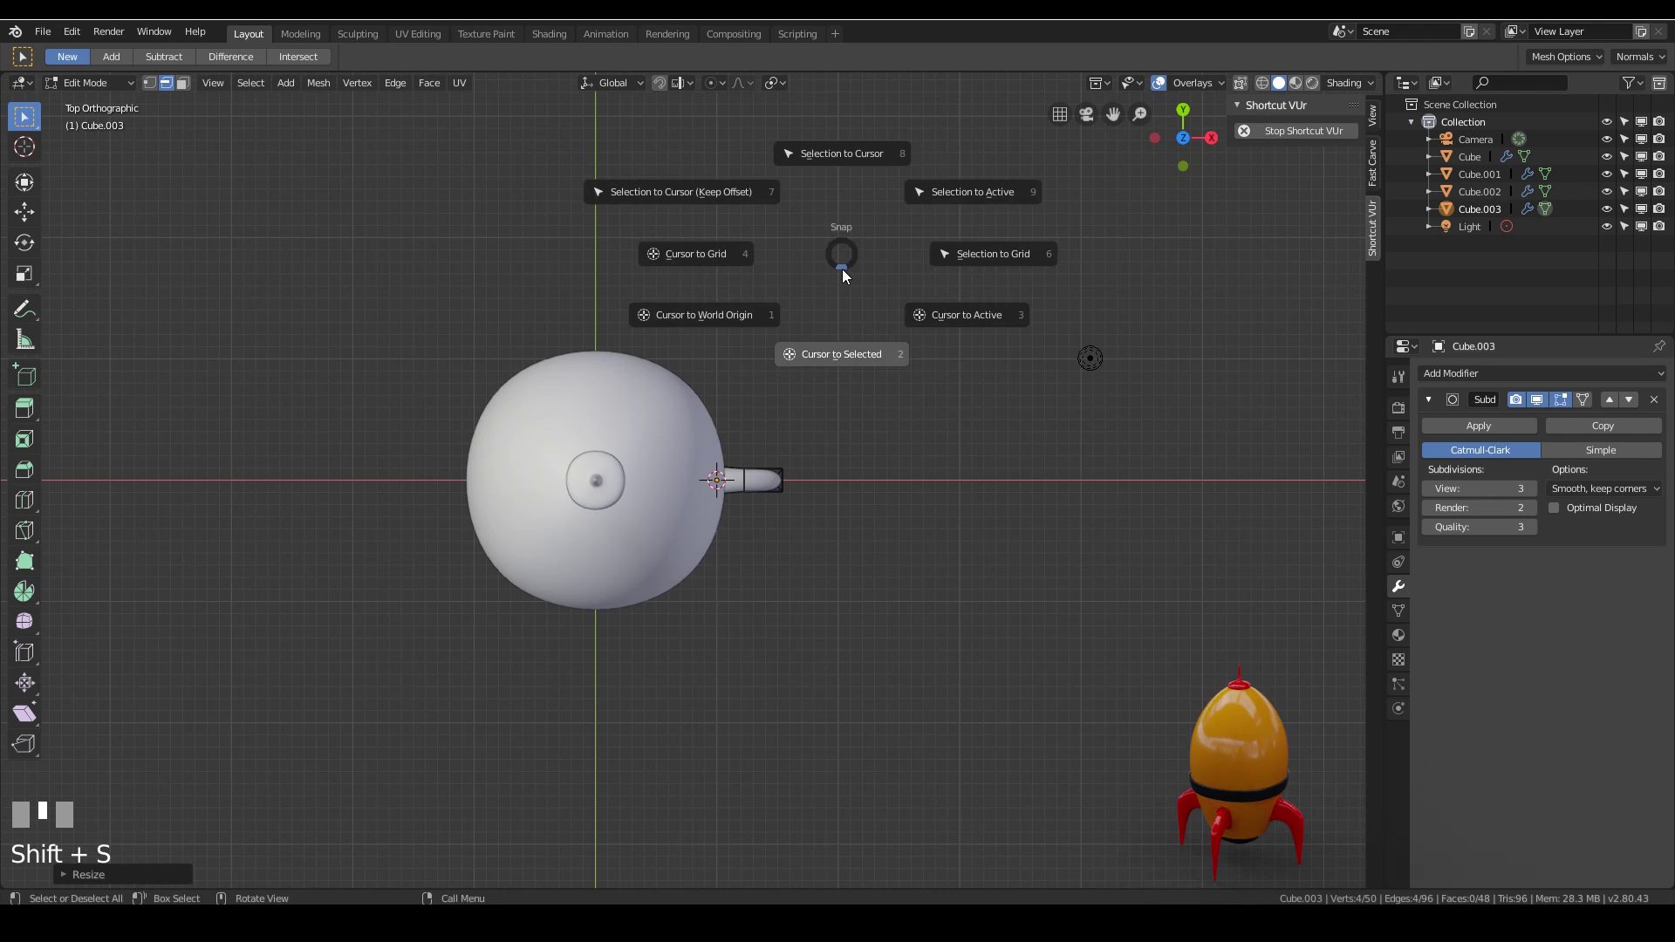
pyautogui.click(735, 316)
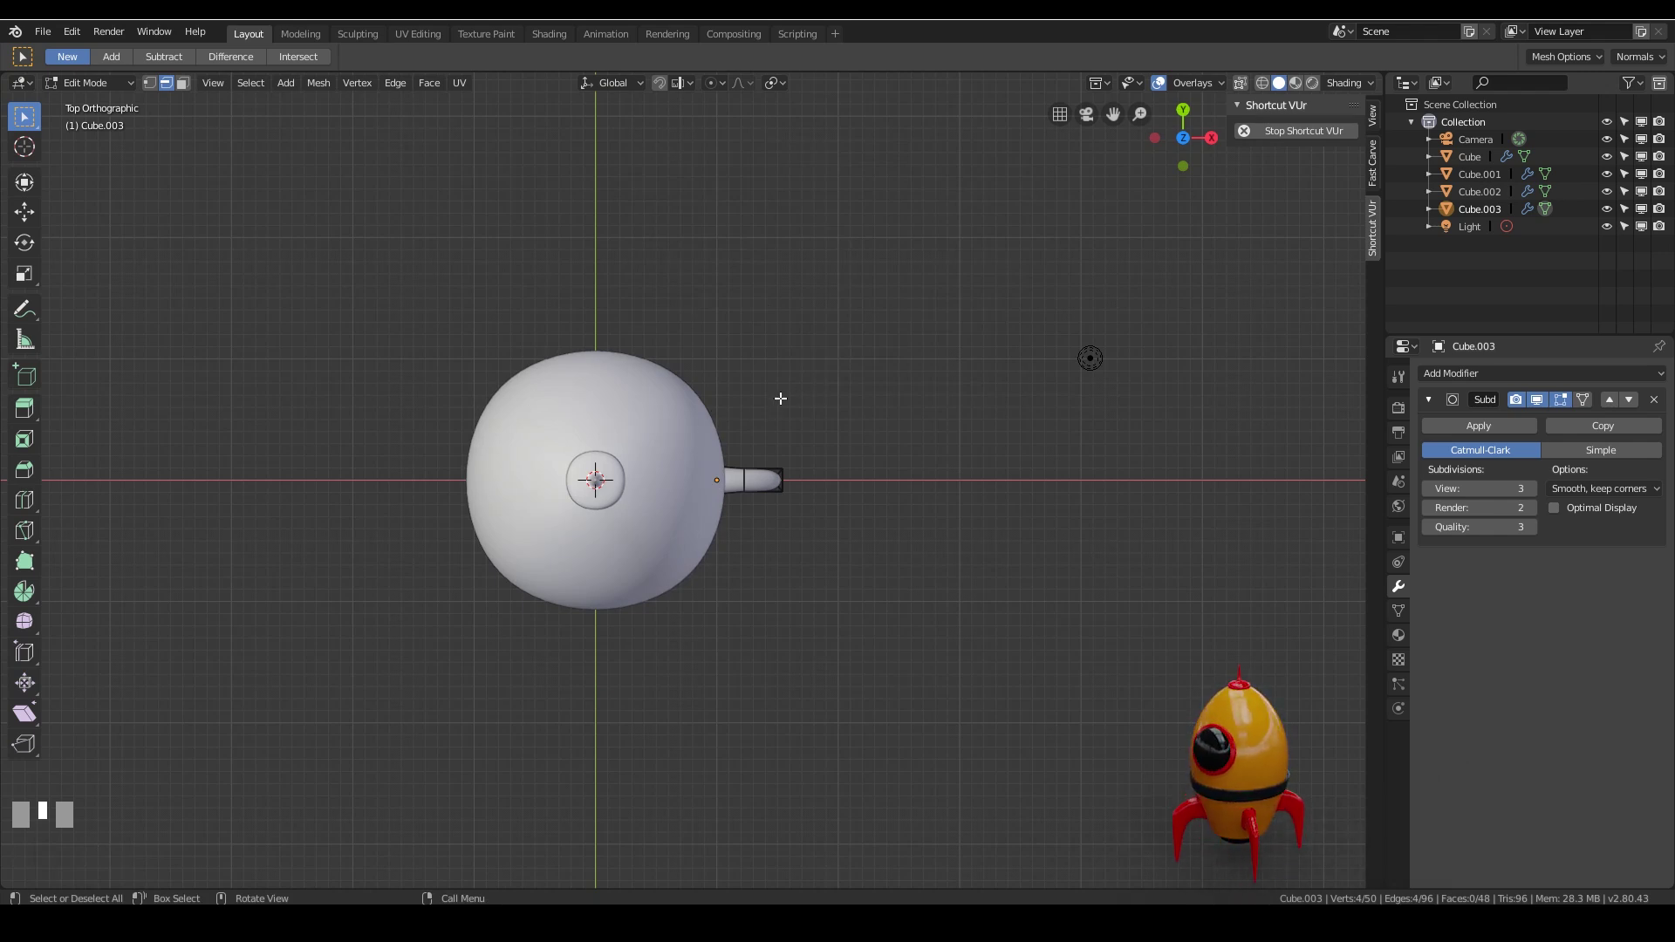
pyautogui.click(702, 414)
pyautogui.press('Tab')
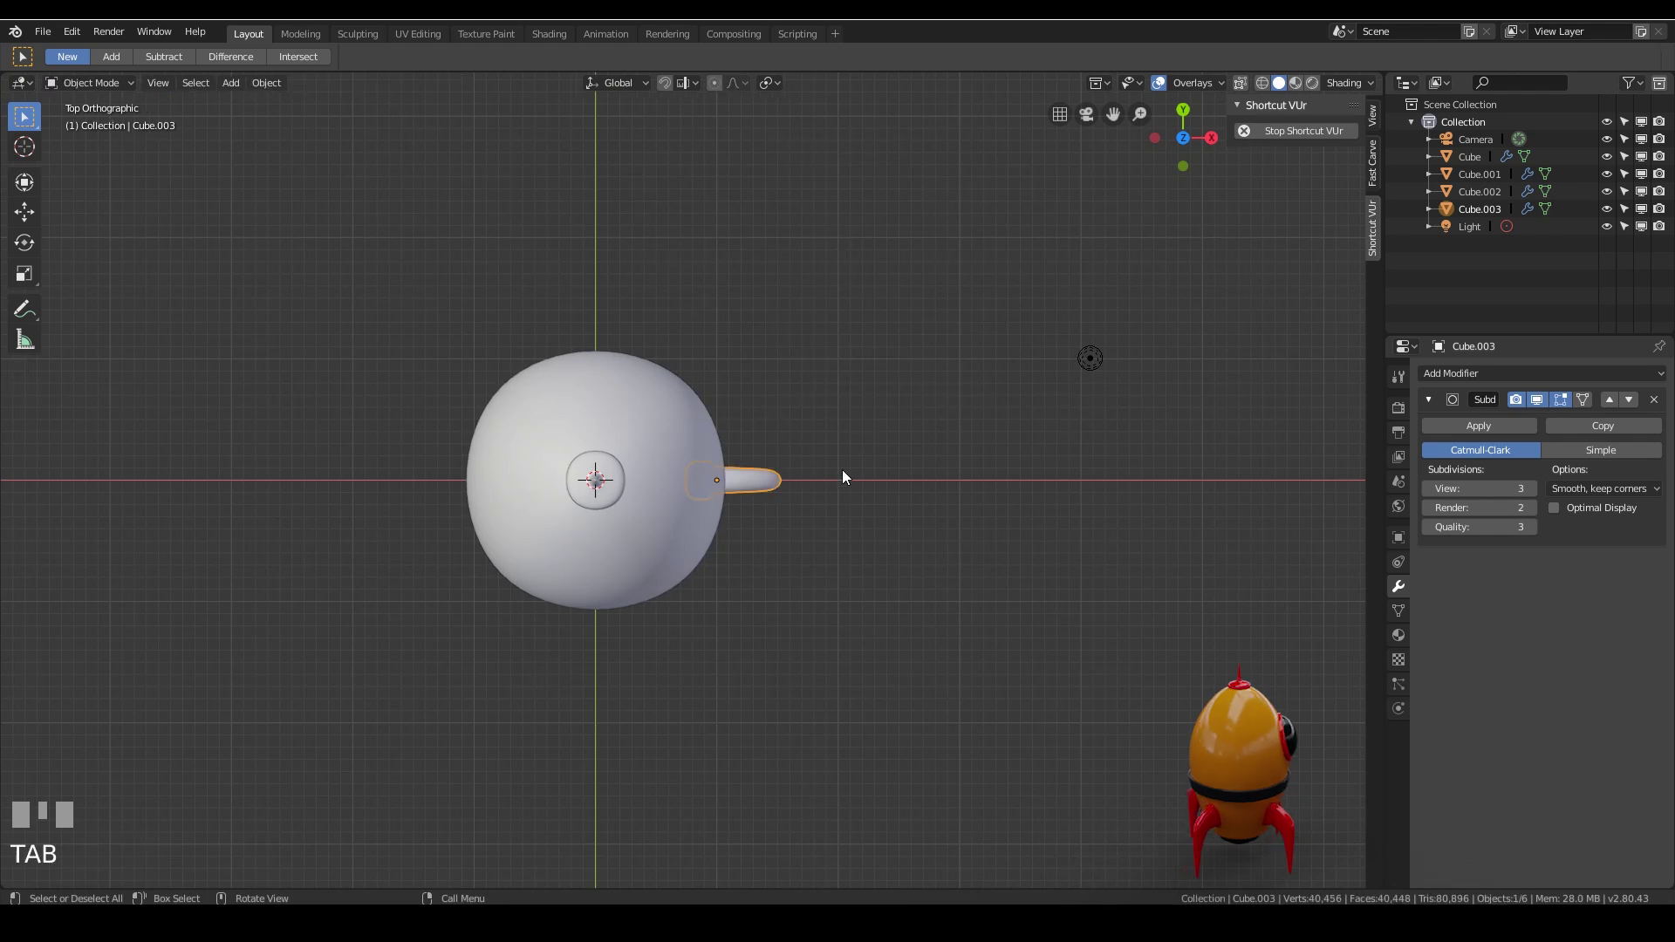
# Clear the egg body's location and show its transform values.
pyautogui.click(657, 441)
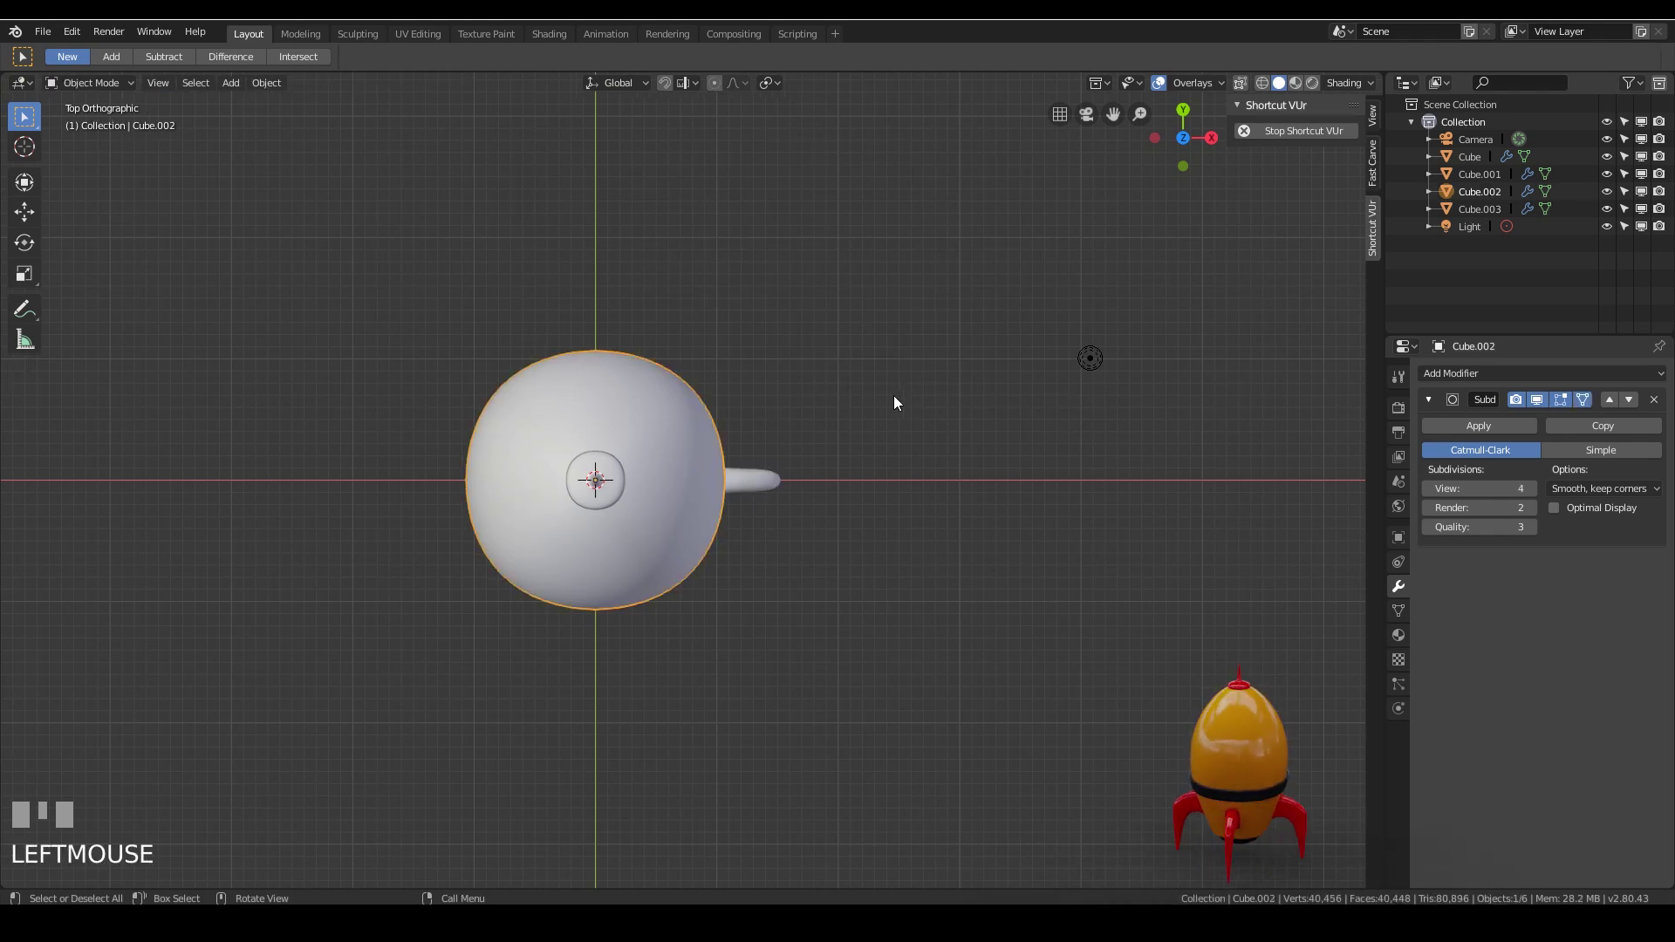
pyautogui.hotkey('alt', 'g')
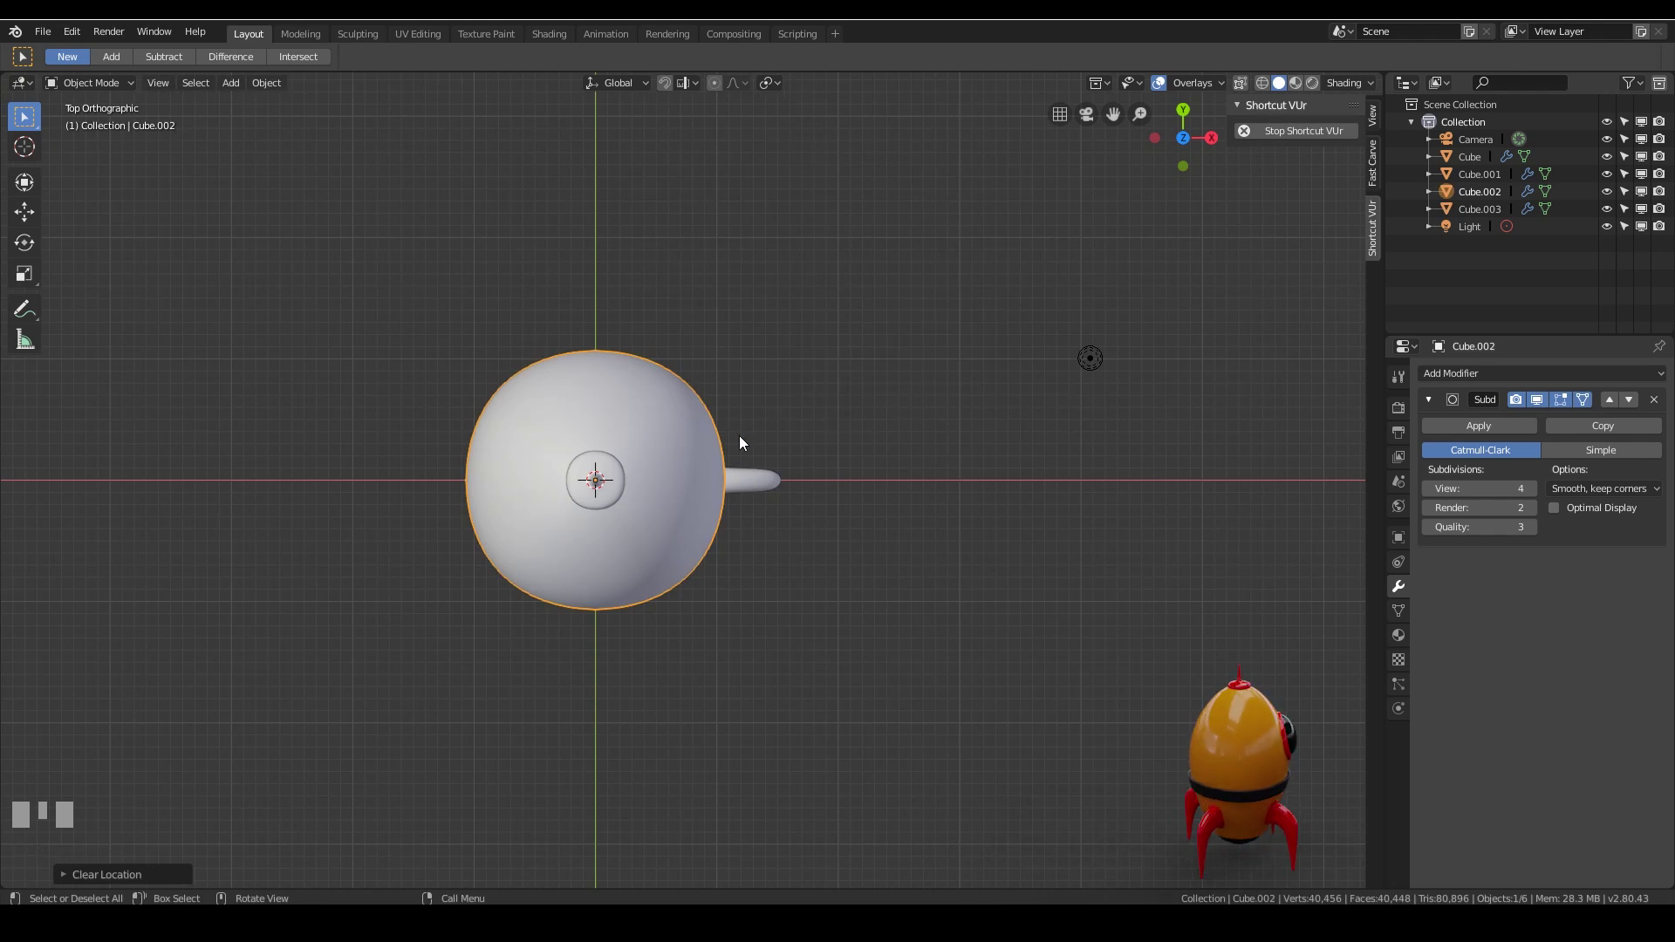
pyautogui.click(1372, 114)
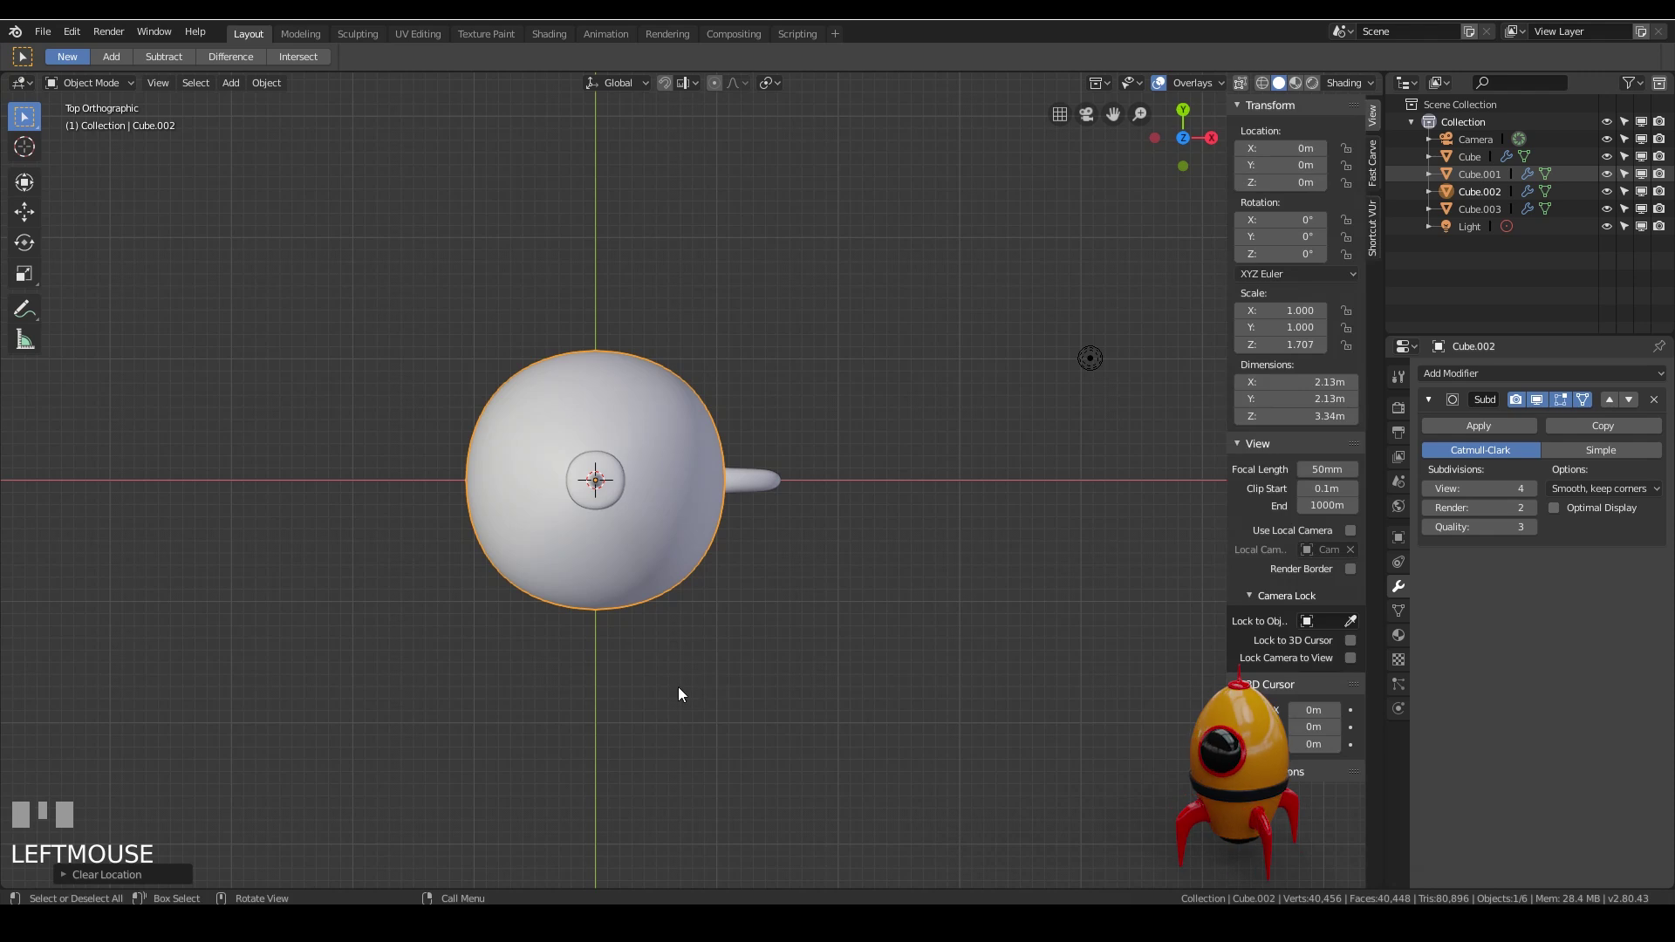
pyautogui.press('KP_7')
# Select the leg and set the transform pivot point to 3D Cursor.
pyautogui.click(763, 481)
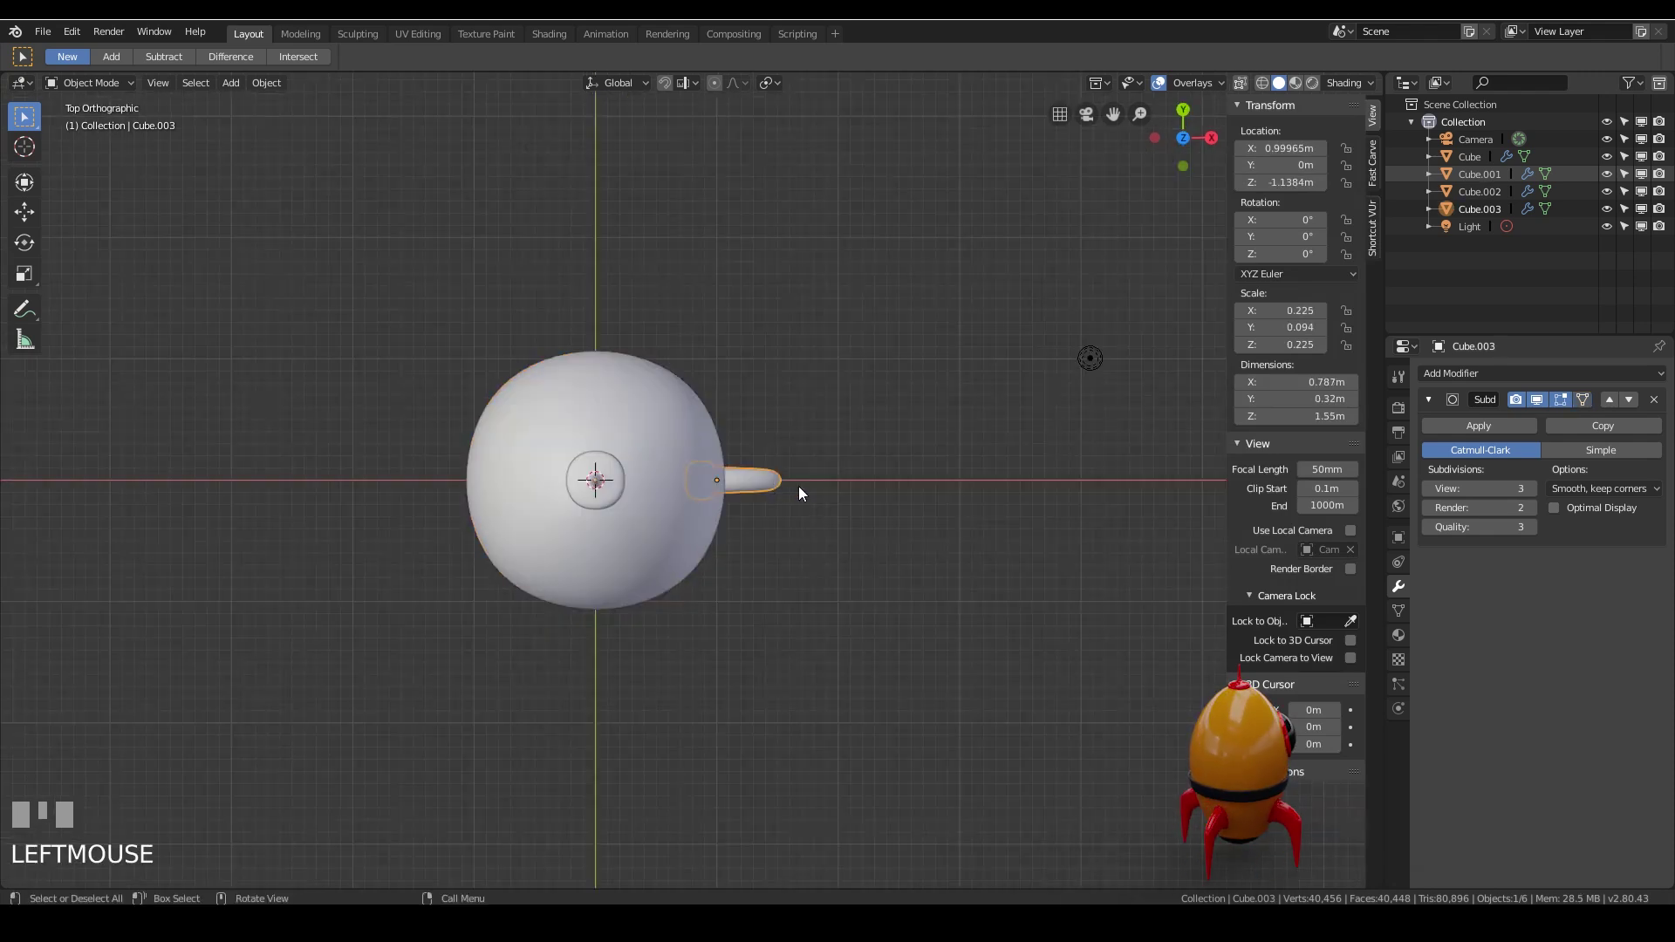
pyautogui.click(776, 82)
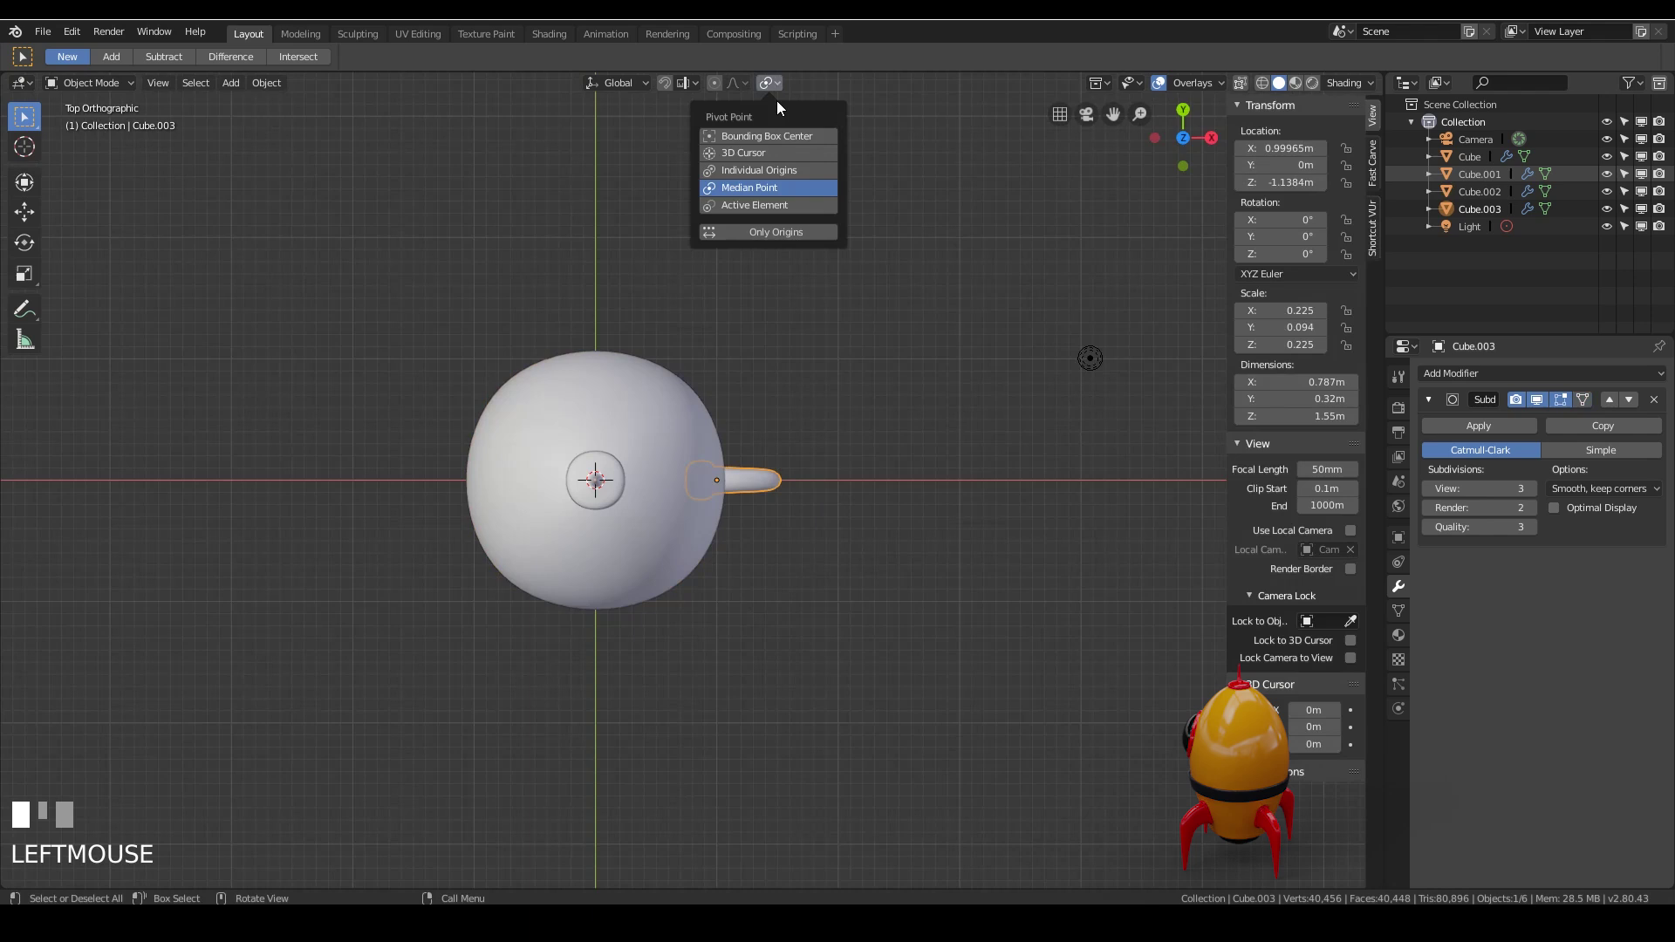
pyautogui.click(752, 155)
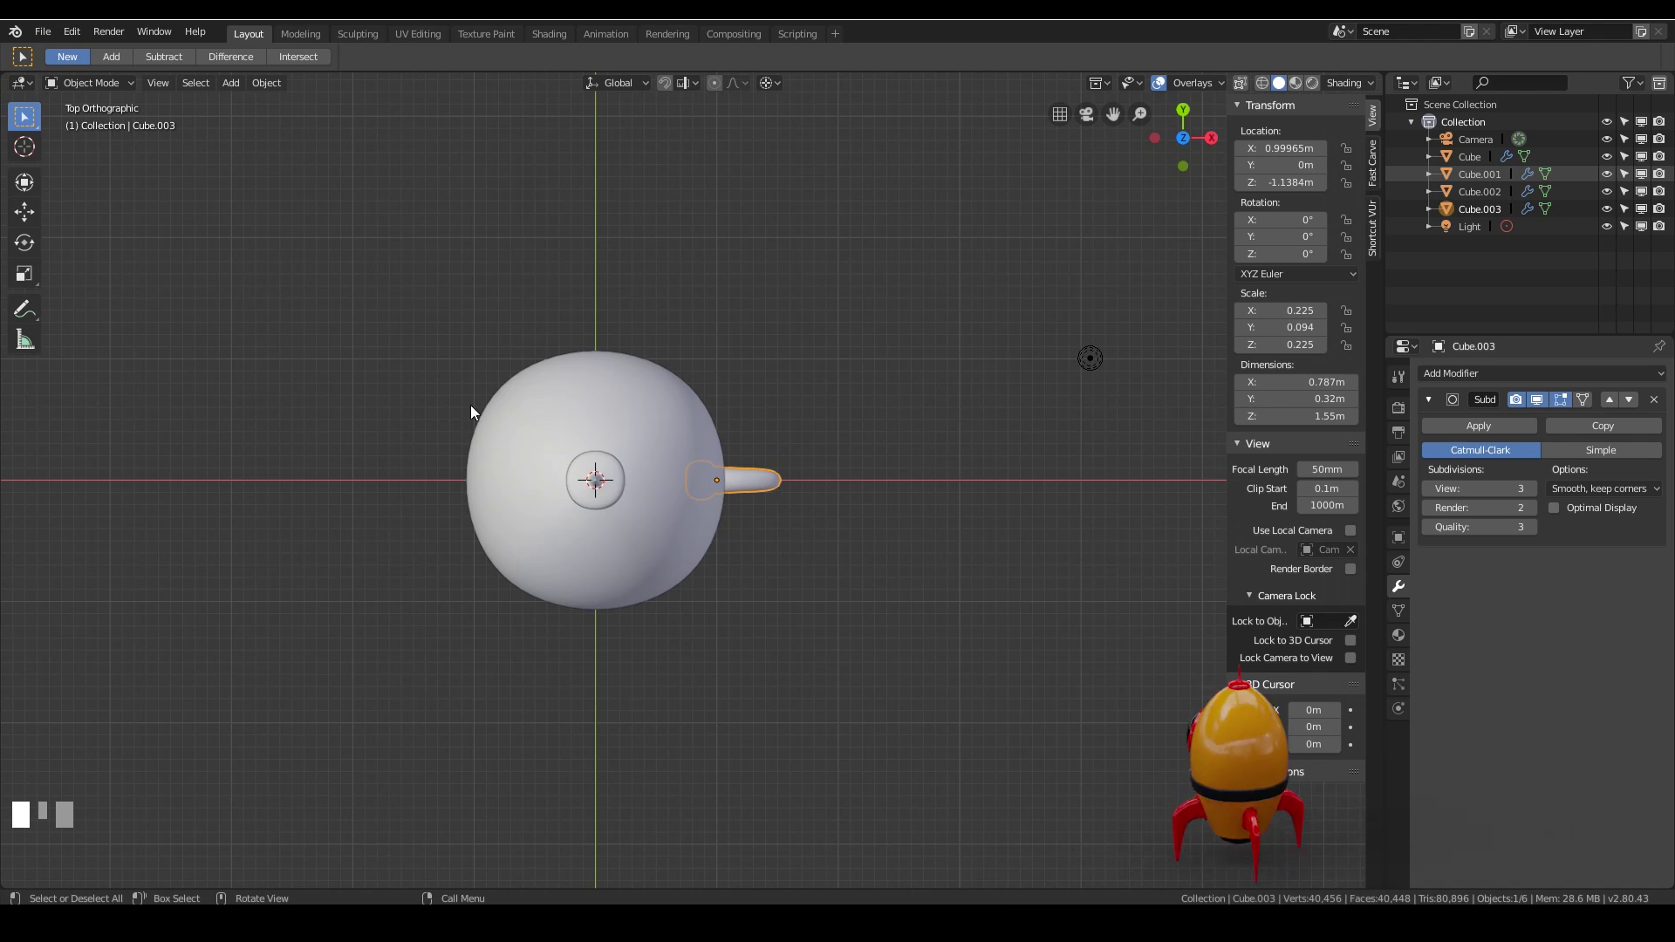
# Duplicate the leg in place and rotate the copy 90° around the 3D cursor in top view, onto the body's negative Y side.
pyautogui.hotkey('shift', 'd')
pyautogui.rightClick(795, 500)
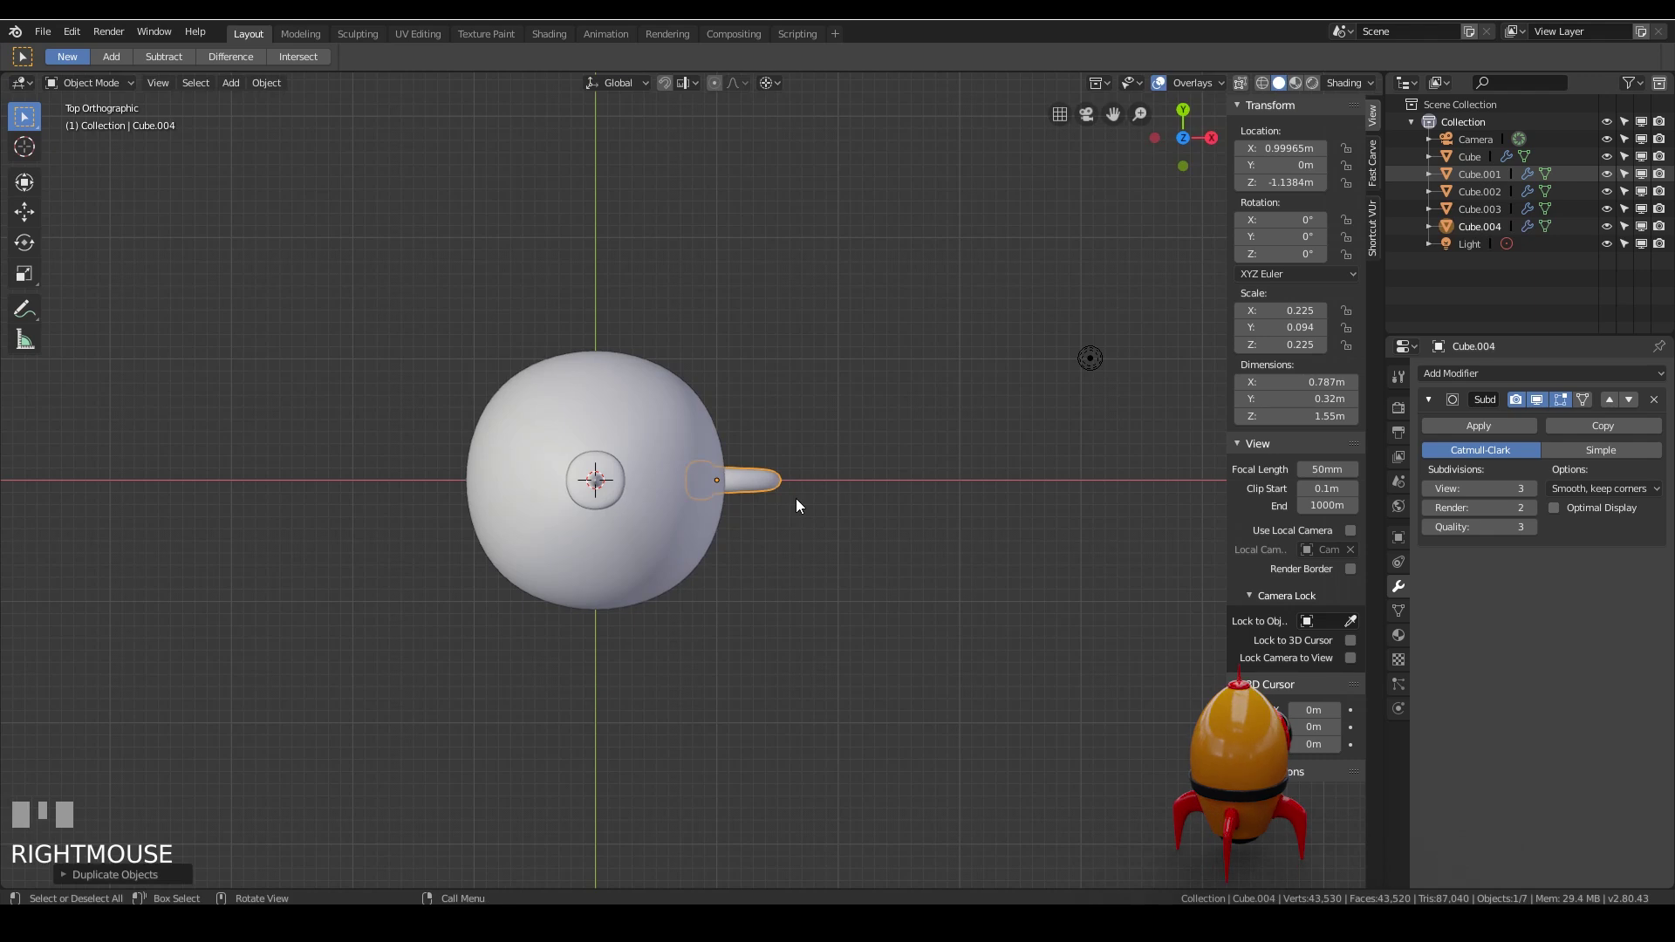
pyautogui.write('r90')
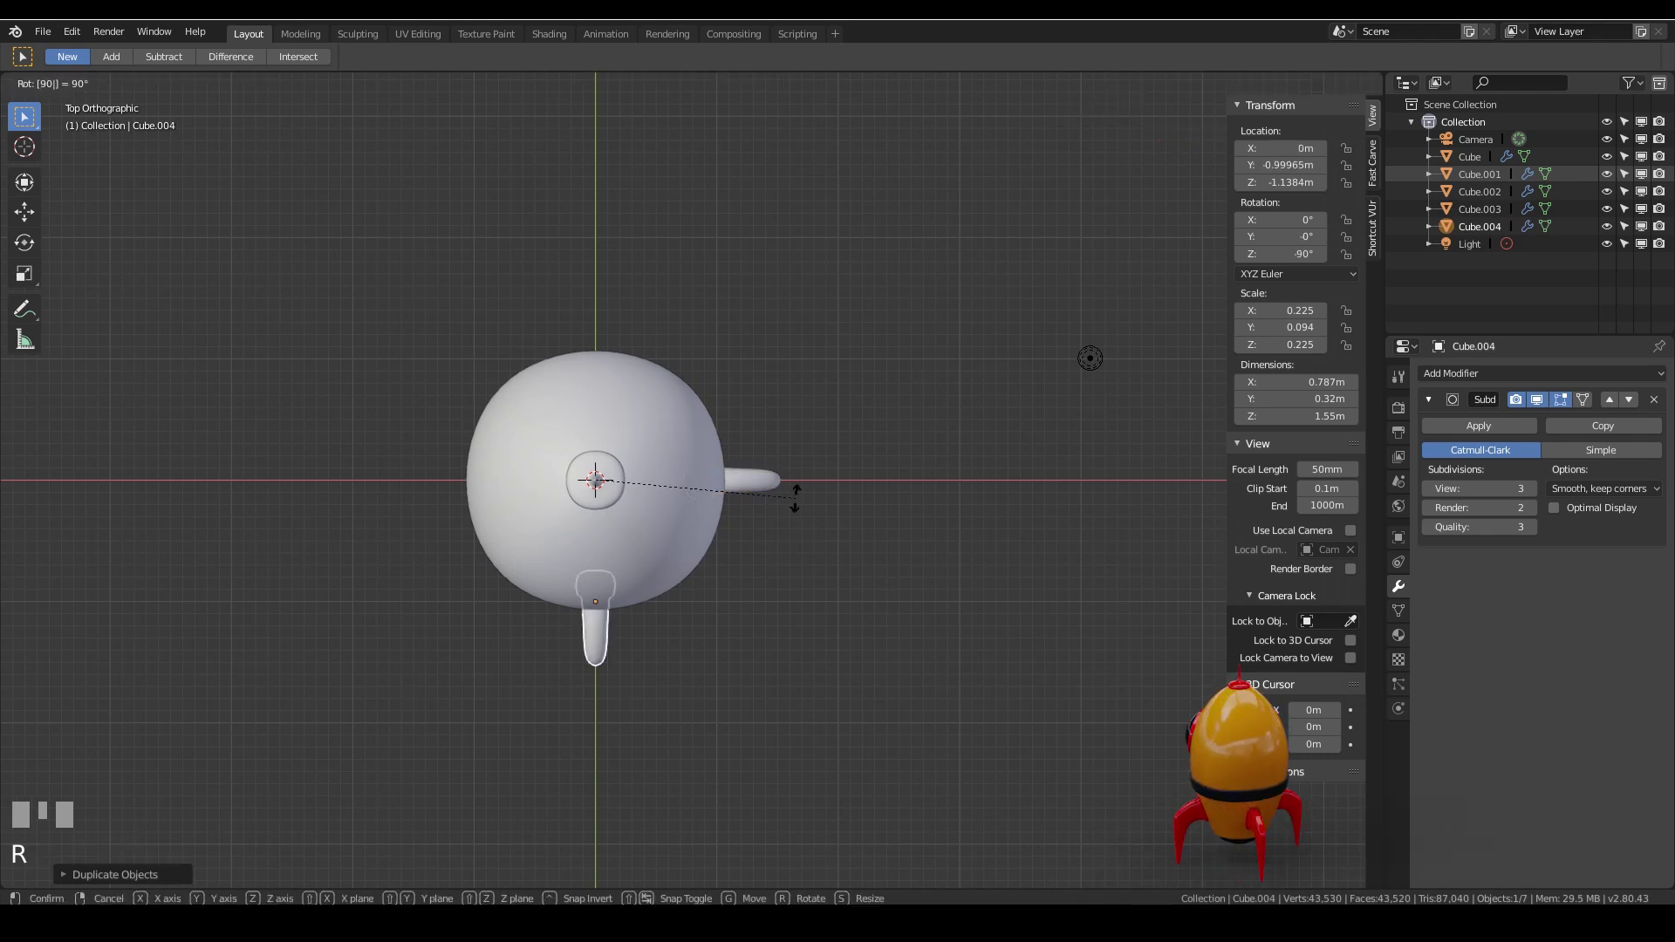
pyautogui.press('Return')
# Duplicate the second leg in place and rotate the copy 90° around the 3D cursor, to the side opposite the original leg.
pyautogui.hotkey('shift', 'd')
pyautogui.rightClick(796, 504)
pyautogui.write('r')
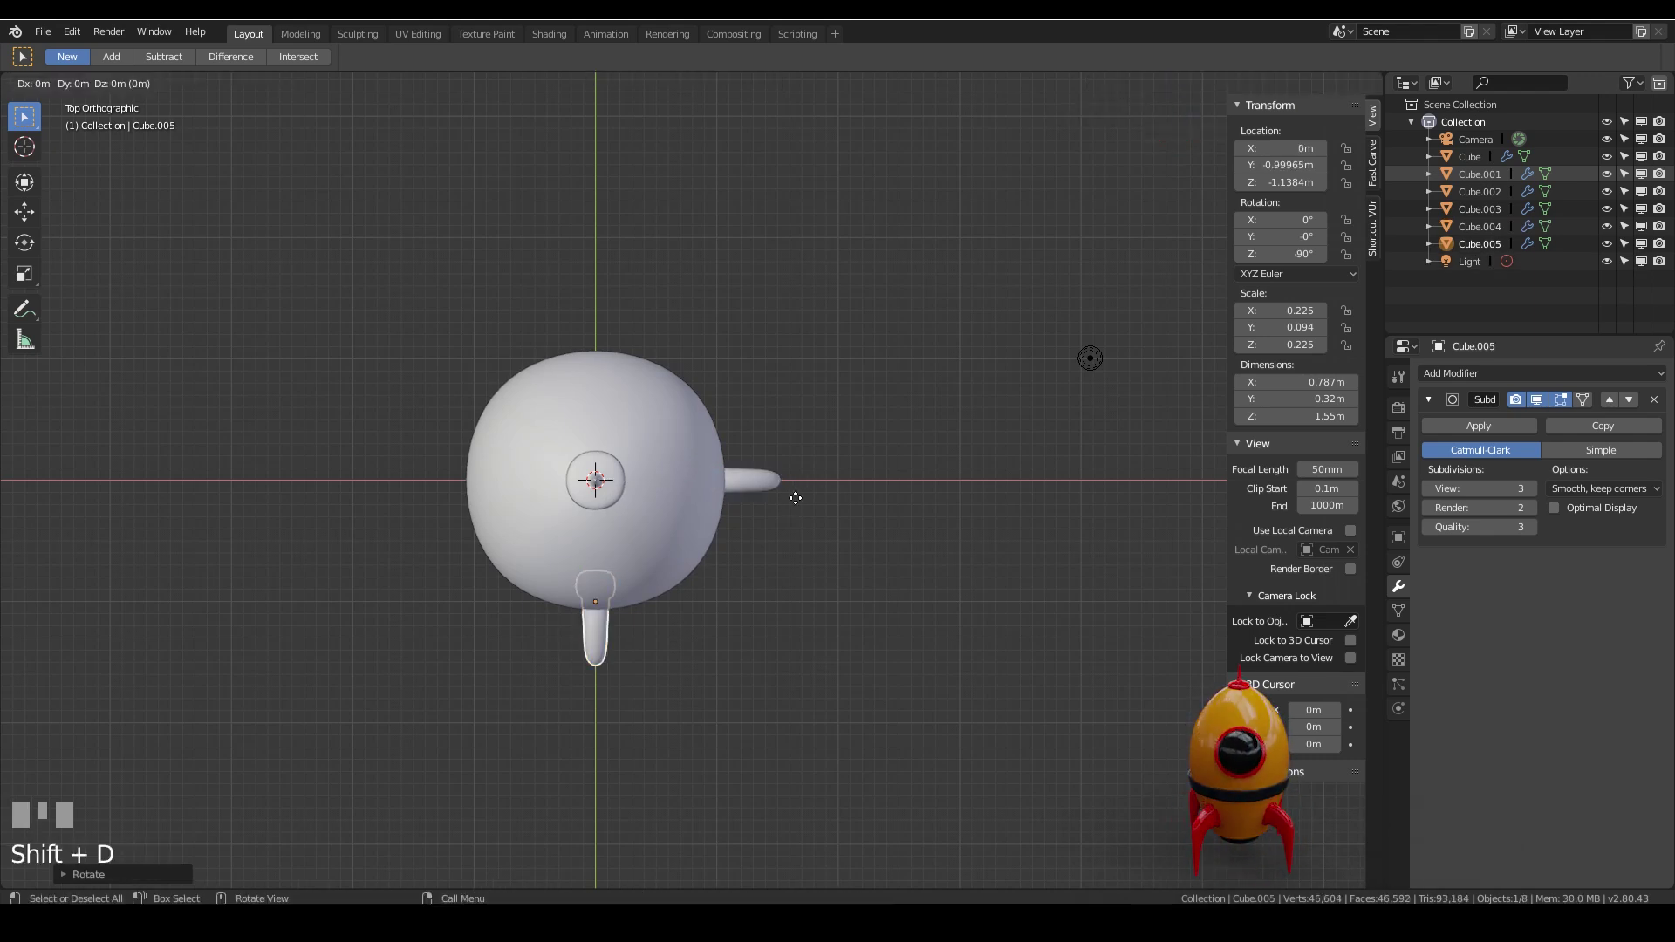
pyautogui.write('90')
pyautogui.press('Return')
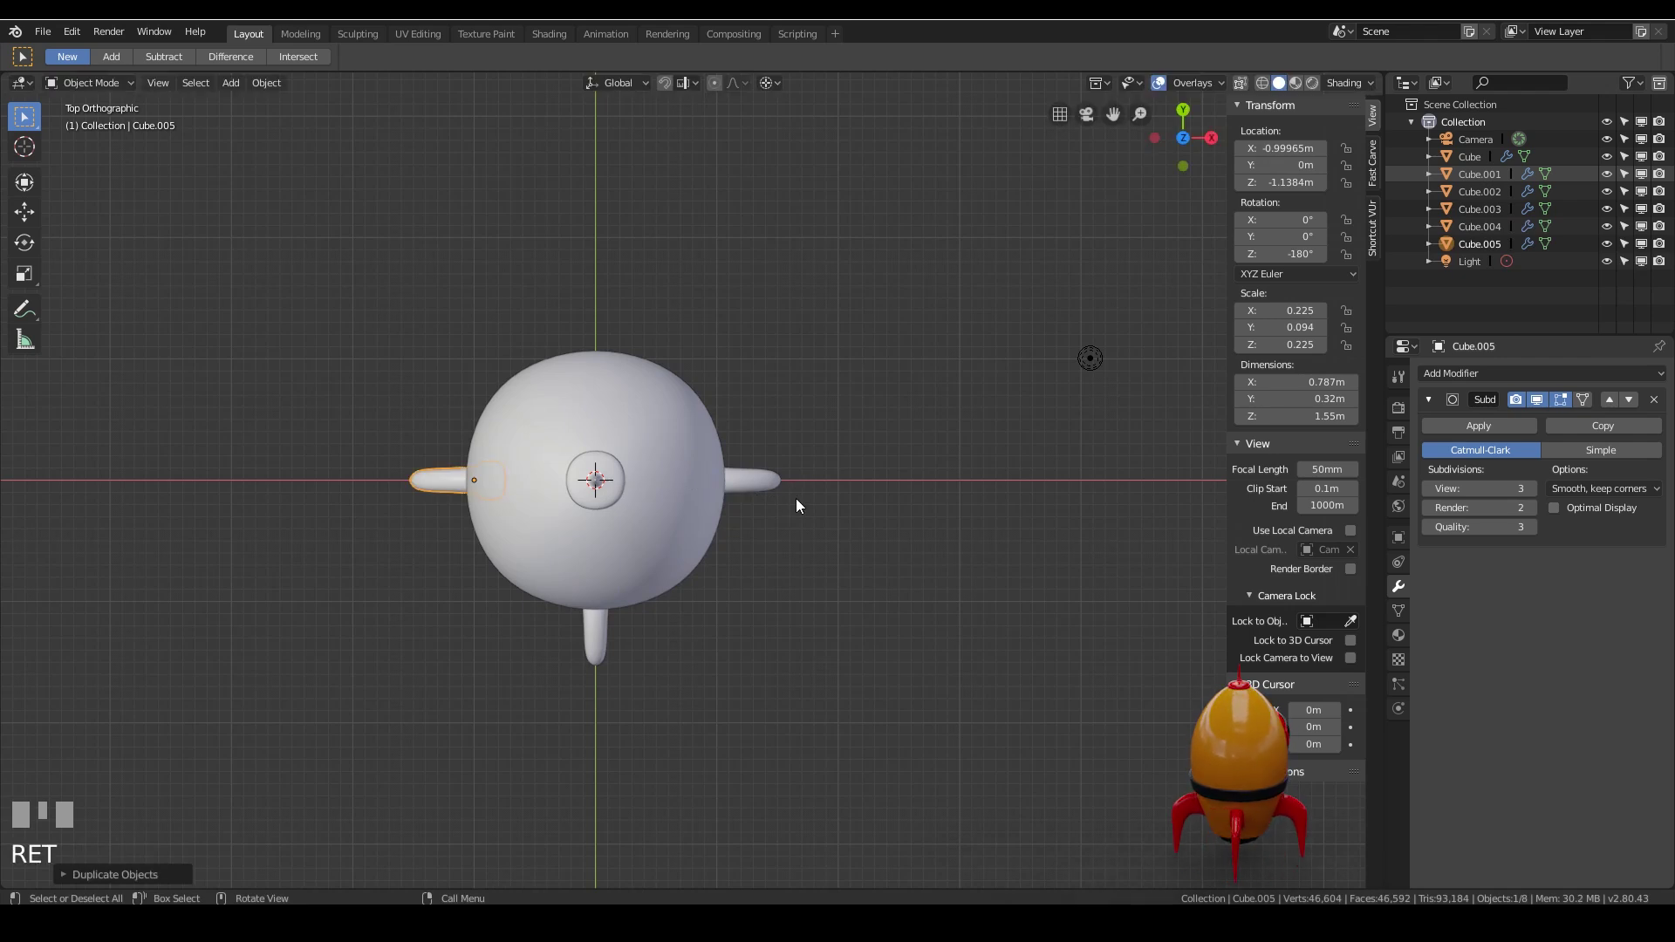
# Duplicate the third leg in place and rotate the copy 90° around the 3D cursor to complete the set of four legs.
pyautogui.hotkey('shift', 'd')
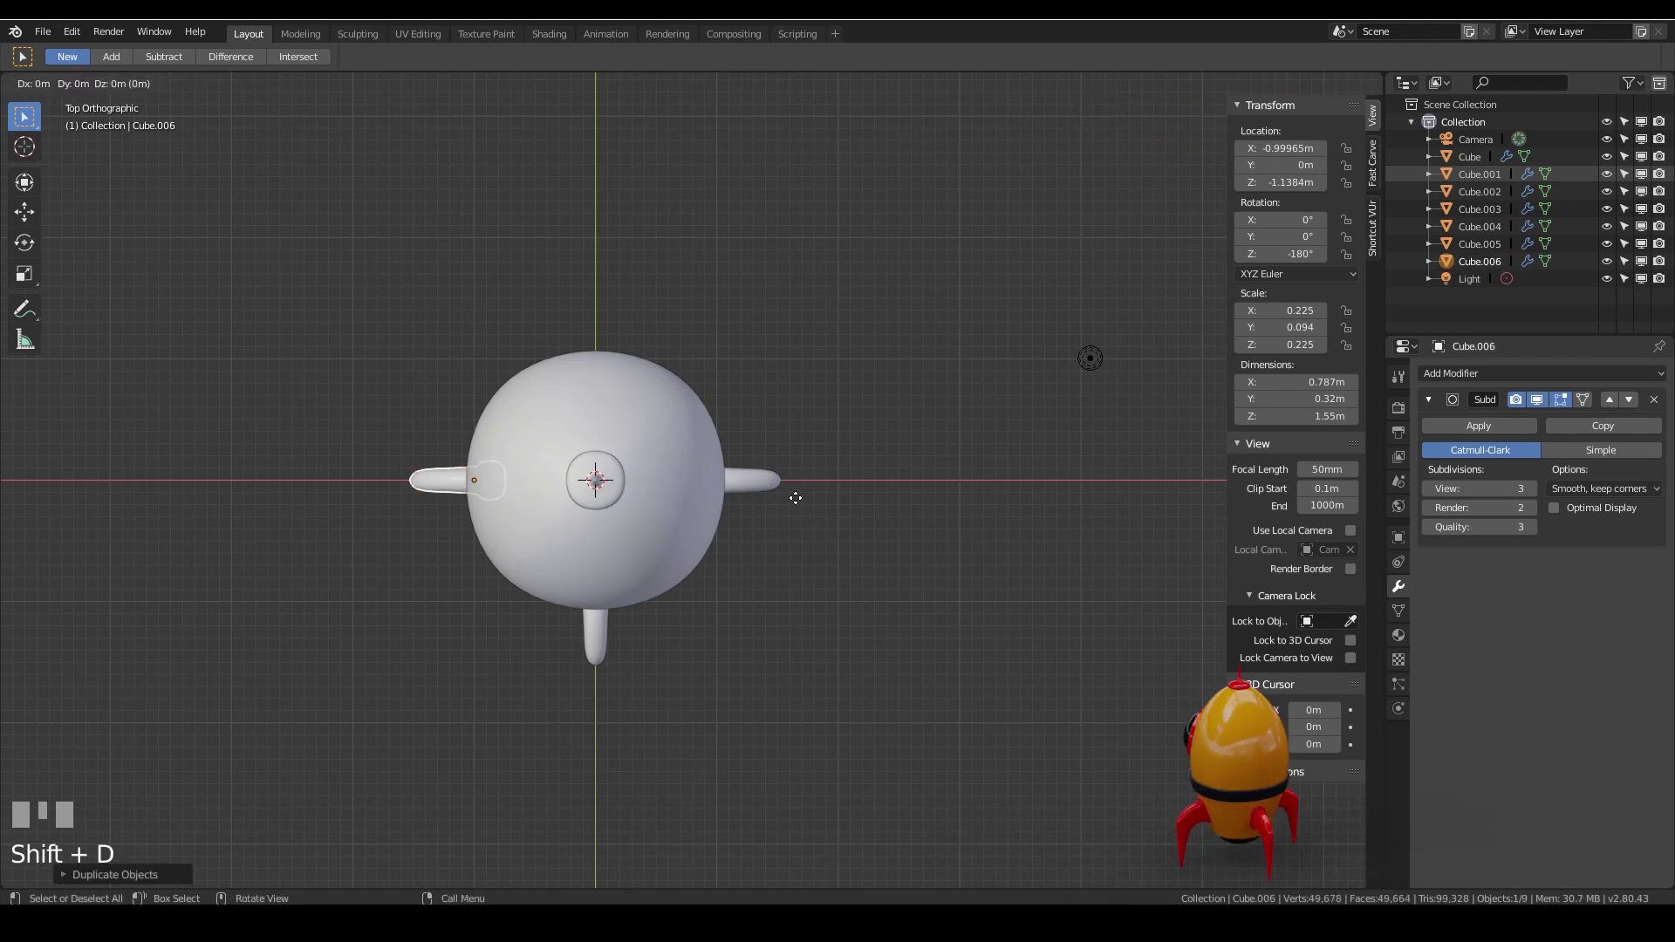
pyautogui.rightClick(795, 498)
pyautogui.write('r90')
pyautogui.press('Return')
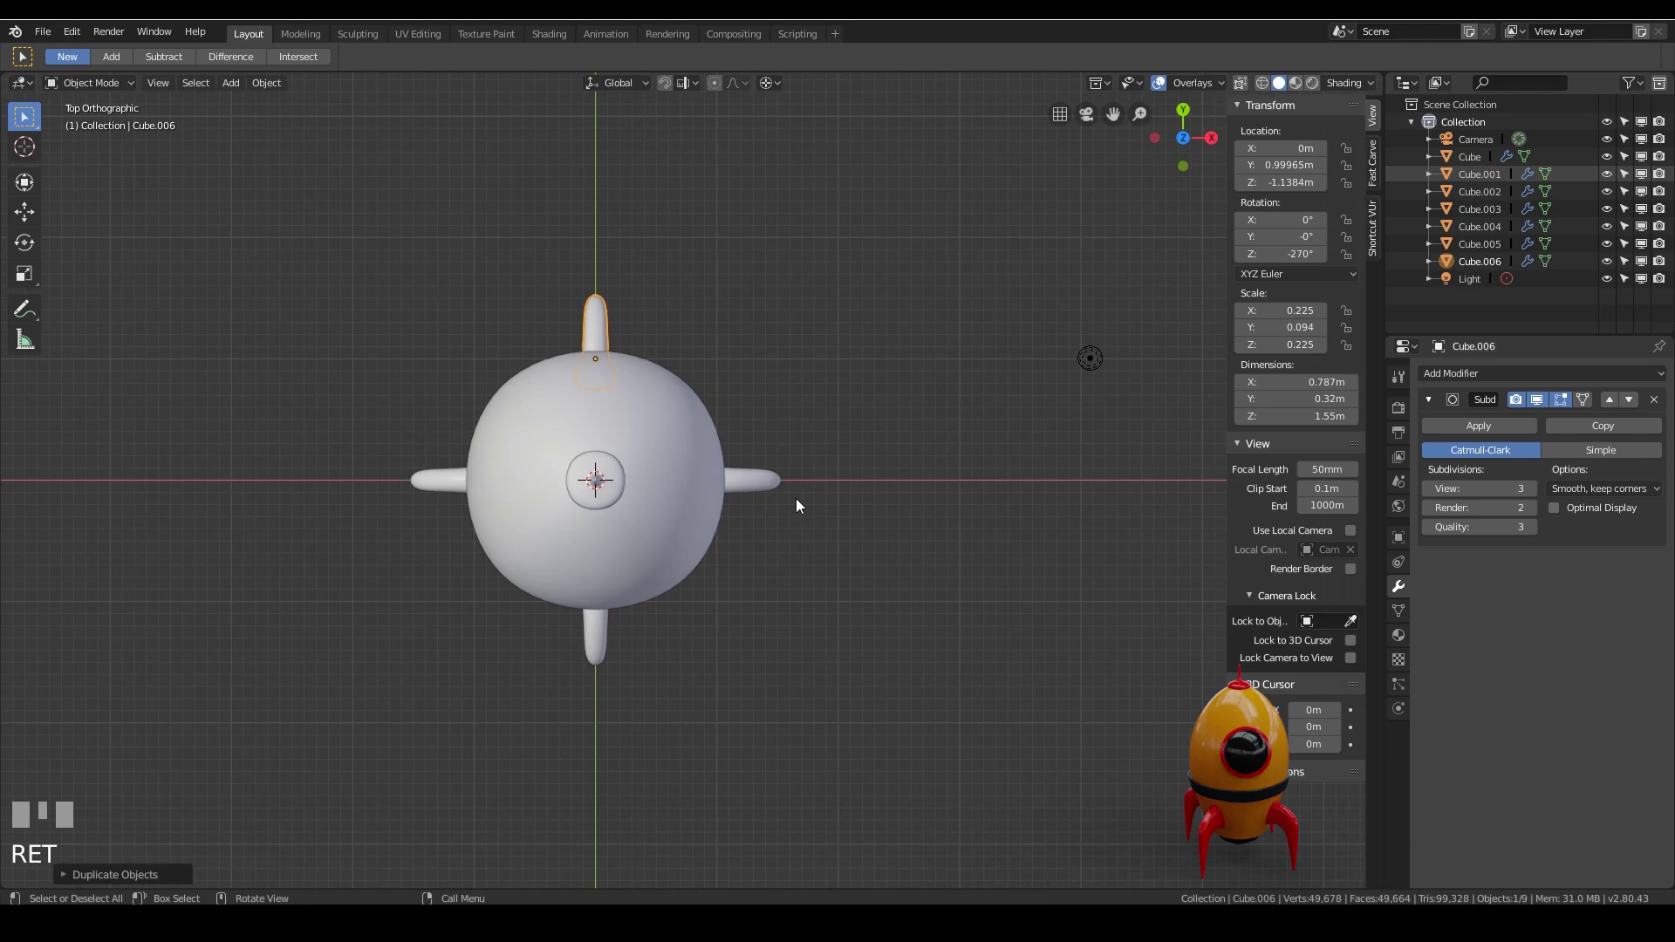
pyautogui.moveTo(581, 640); pyautogui.dragTo(767, 443, button='middle')
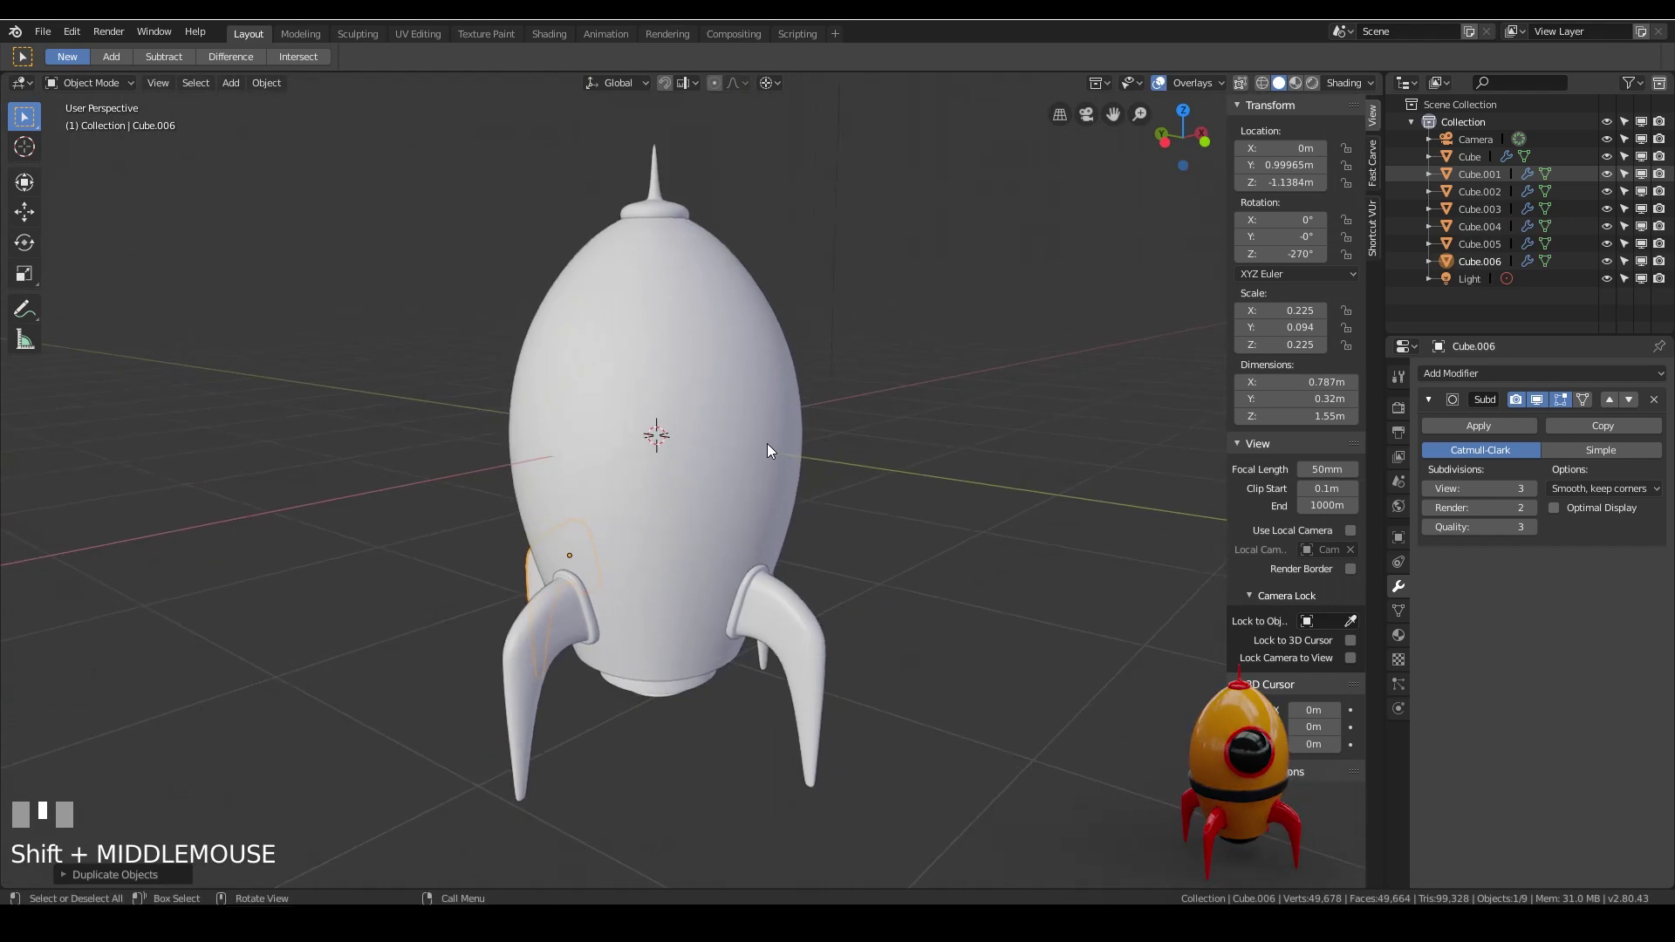